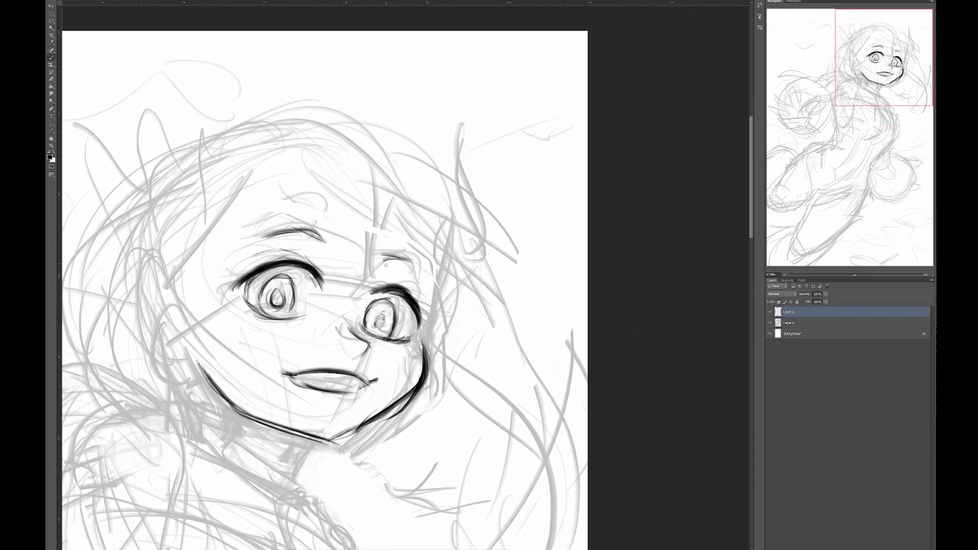
# Step: Draw the shoulder and outstretched arm contours over the rough sketch and begin outlining the open hand's fingers
pyautogui.moveTo(515, 227); pyautogui.dragTo(612, 245)
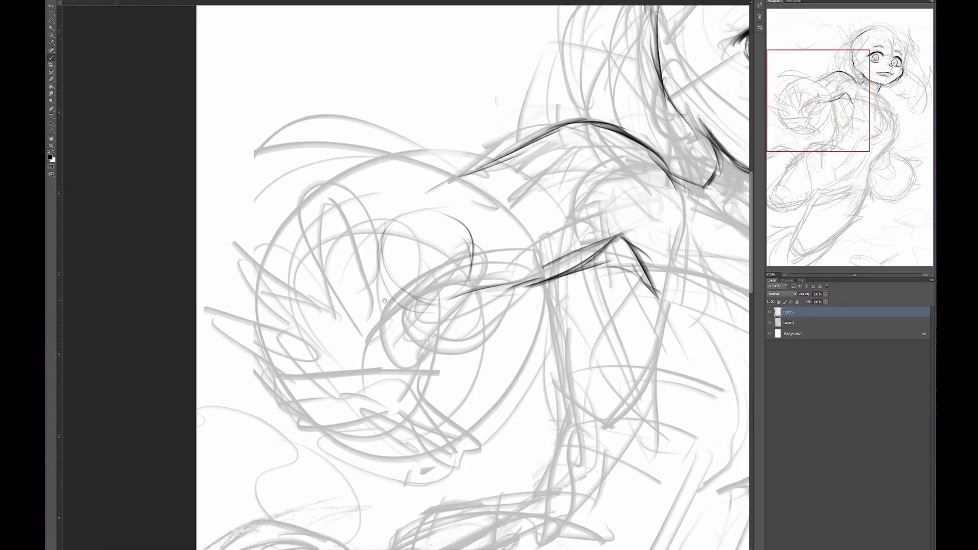
pyautogui.moveTo(328, 272); pyautogui.dragTo(385, 291)
pyautogui.moveTo(377, 229); pyautogui.dragTo(443, 338)
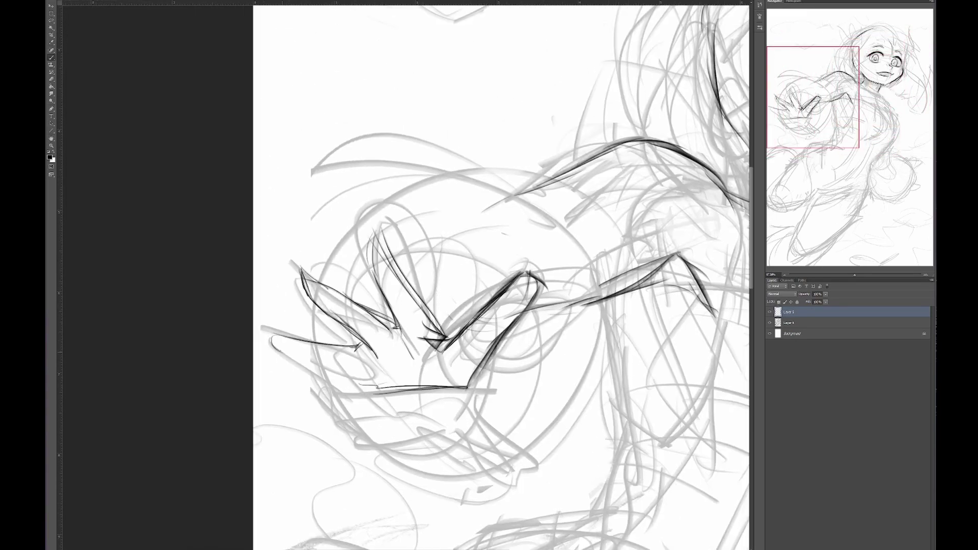
# Step: Redraw the open hand's thumb and palm edge, and transform the selected lines to fit the palm
pyautogui.moveTo(382, 336); pyautogui.dragTo(273, 337)
pyautogui.hotkey('ctrl', 't')
pyautogui.moveTo(545, 362); pyautogui.dragTo(529, 310)
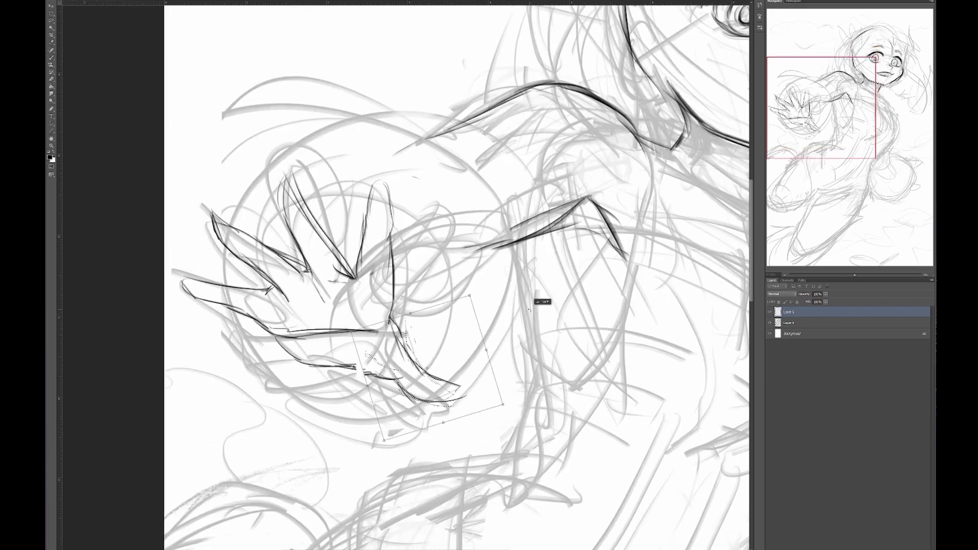
pyautogui.scroll(-3, 469, 329)
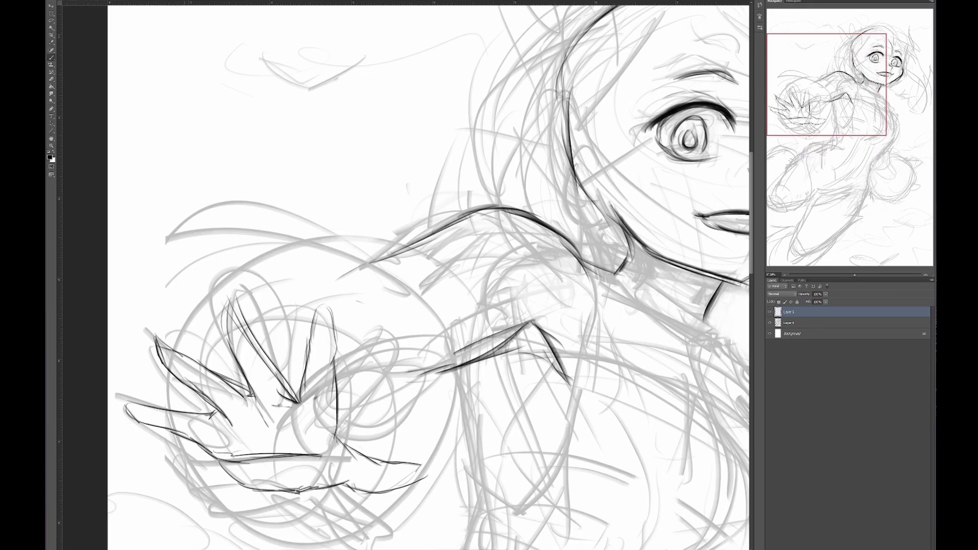
# Step: Outline the round gauntlet around the open hand, adding a small oval on its rim and curved details near the fingers
pyautogui.moveTo(370, 134); pyautogui.dragTo(356, 132)
pyautogui.scroll(3, 357, 255)
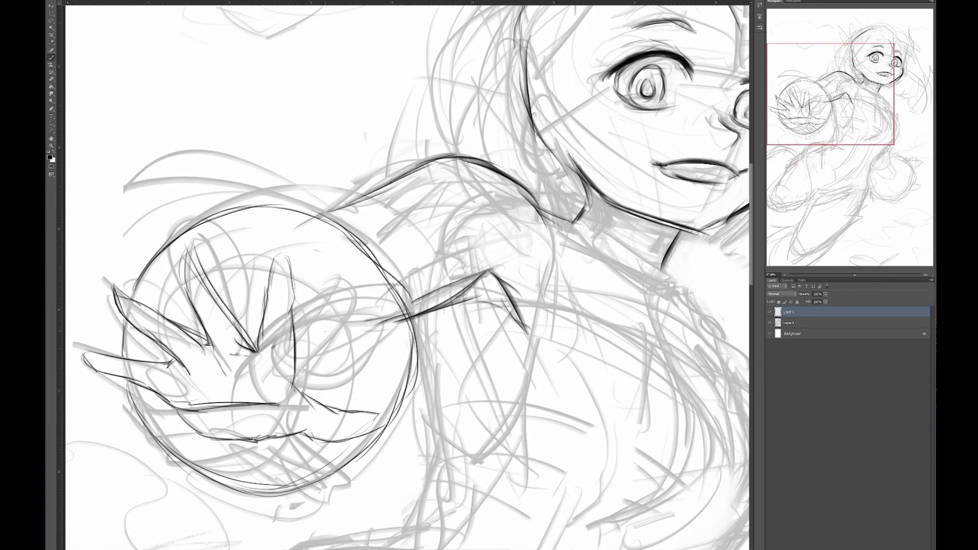
pyautogui.scroll(2, 407, 275)
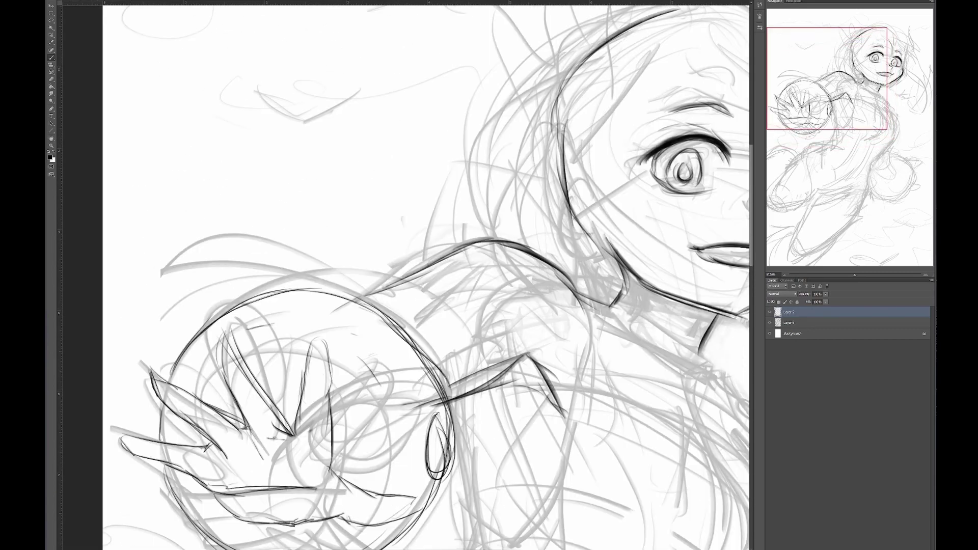
pyautogui.scroll(-2, 428, 276)
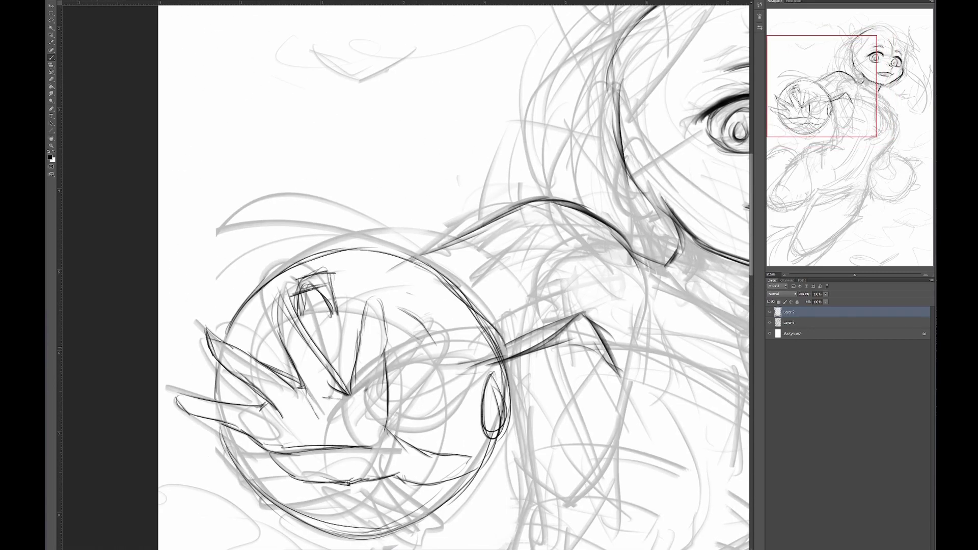
pyautogui.scroll(-1, 296, 269)
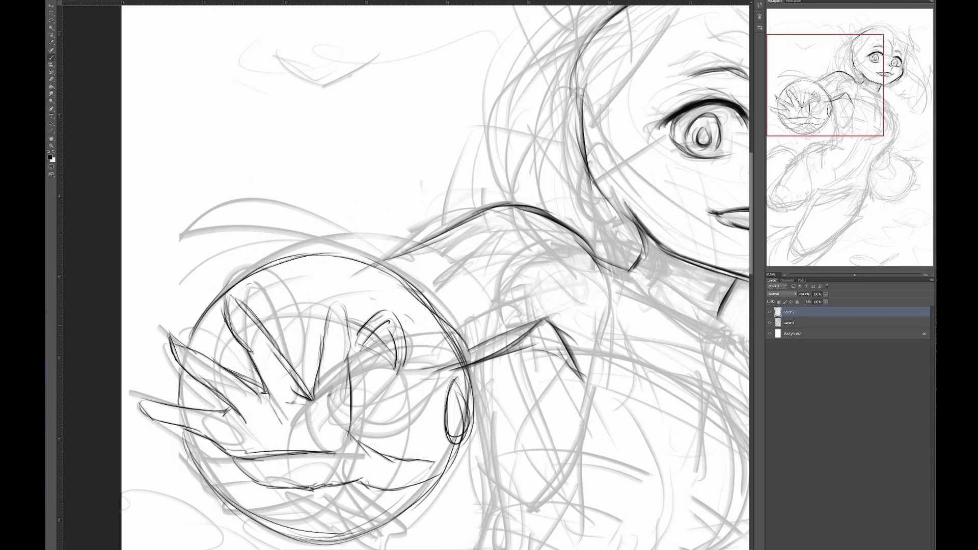
# Step: Paste a copy of the gauntlet's curved detail, transform it behind the fingers and merge it down
pyautogui.hotkey('ctrl', 'v')
pyautogui.hotkey('ctrl', 't')
pyautogui.hotkey('ctrl', 'e')
# Step: Draw the side of the waist and the near hip's pointed armour plate with its teardrop detail
pyautogui.scroll(-5, 103, 198)
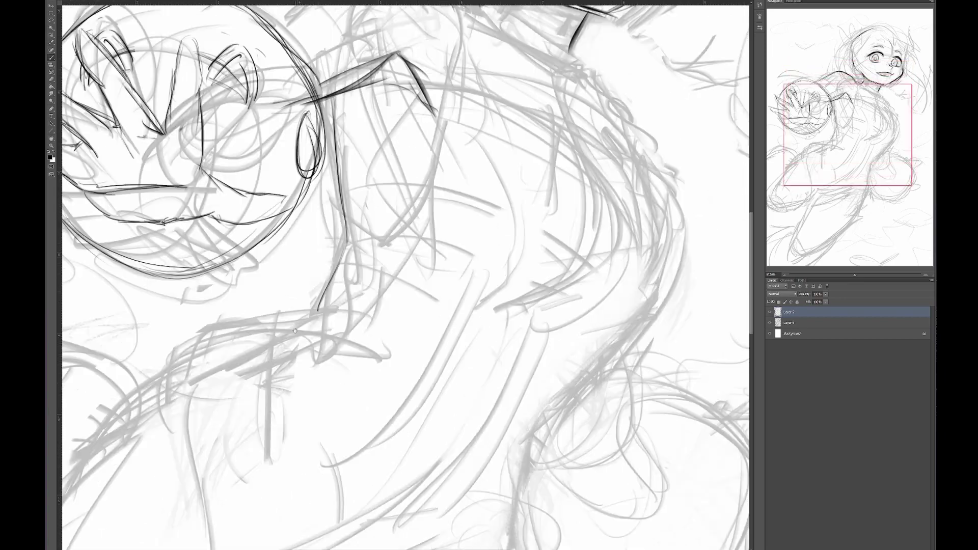
pyautogui.moveTo(295, 331)
pyautogui.mouseDown()
pyautogui.moveTo(347, 290)
pyautogui.moveTo(286, 54)
pyautogui.moveTo(330, 194)
pyautogui.mouseUp()
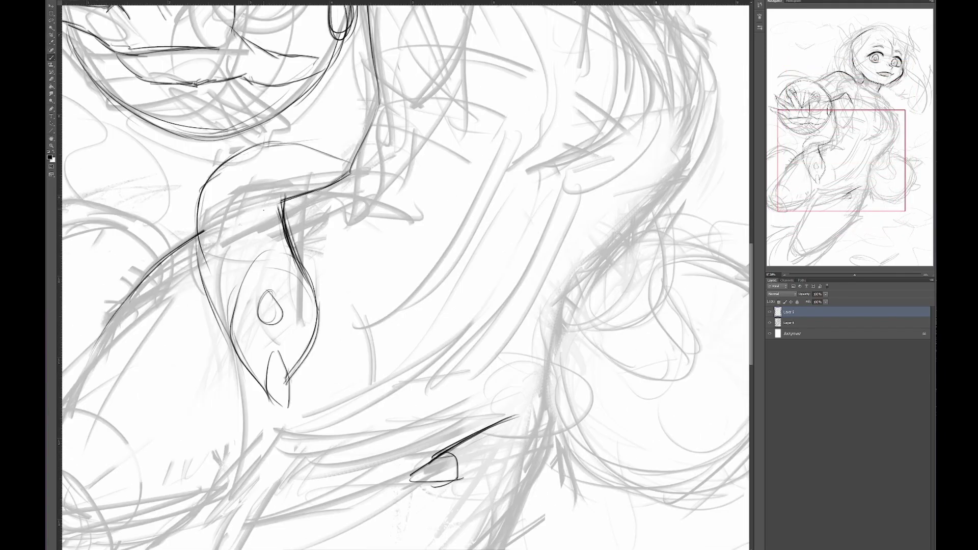
pyautogui.moveTo(357, 357); pyautogui.dragTo(297, 280)
# Step: Cut the second hip plate onto its own layer and transform it to fit the far hip
pyautogui.hotkey('ctrl', 'shift', 'j')
pyautogui.hotkey('ctrl', 't')
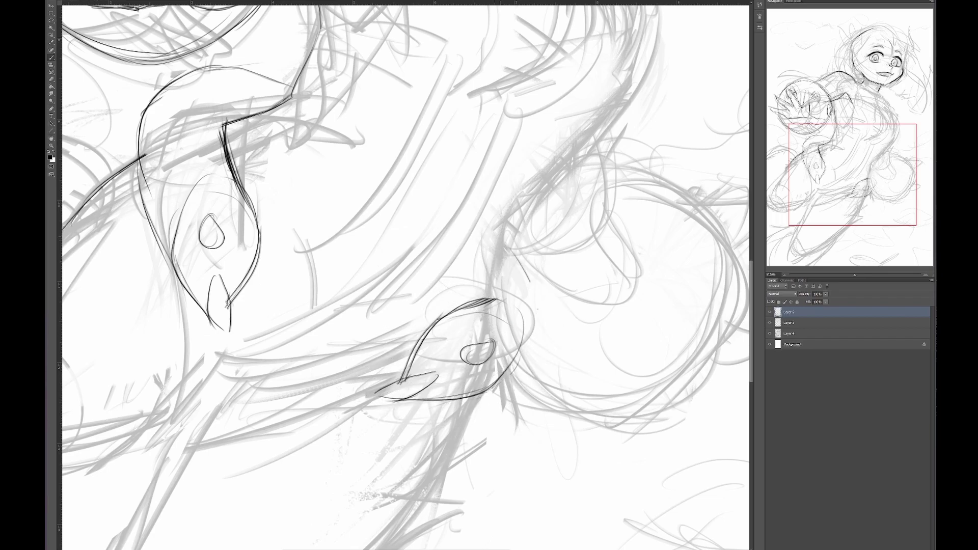
pyautogui.moveTo(387, 102)
pyautogui.mouseDown()
pyautogui.moveTo(306, 473)
pyautogui.moveTo(357, 214)
pyautogui.moveTo(387, 194)
pyautogui.moveTo(423, 312)
pyautogui.moveTo(427, 370)
pyautogui.moveTo(356, 393)
pyautogui.mouseUp()
pyautogui.hotkey('ctrl', 'z')
# Step: Draw the helmet around the face, with its pointed ear fin, ear piece, cheek guards and hairline
pyautogui.moveTo(187, 153)
pyautogui.mouseDown()
pyautogui.moveTo(208, 175)
pyautogui.moveTo(247, 287)
pyautogui.mouseUp()
pyautogui.moveTo(229, 122)
pyautogui.mouseDown()
pyautogui.moveTo(270, 306)
pyautogui.moveTo(218, 234)
pyautogui.mouseUp()
pyautogui.moveTo(153, 50); pyautogui.dragTo(204, 286)
pyautogui.moveTo(305, 204); pyautogui.dragTo(273, 258)
pyautogui.moveTo(403, 196); pyautogui.dragTo(372, 349)
pyautogui.moveTo(306, 255); pyautogui.dragTo(352, 217)
pyautogui.moveTo(479, 193); pyautogui.dragTo(387, 336)
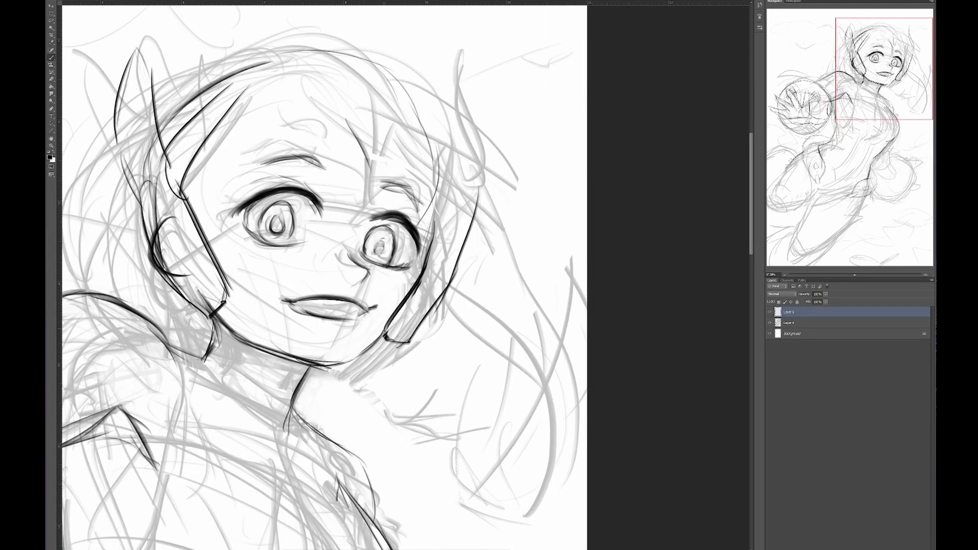
# Step: Undo the last stroke and draw the tall helmet fin on the far side of the head
pyautogui.hotkey('ctrl', 'z')
pyautogui.moveTo(330, 281); pyautogui.dragTo(317, 294)
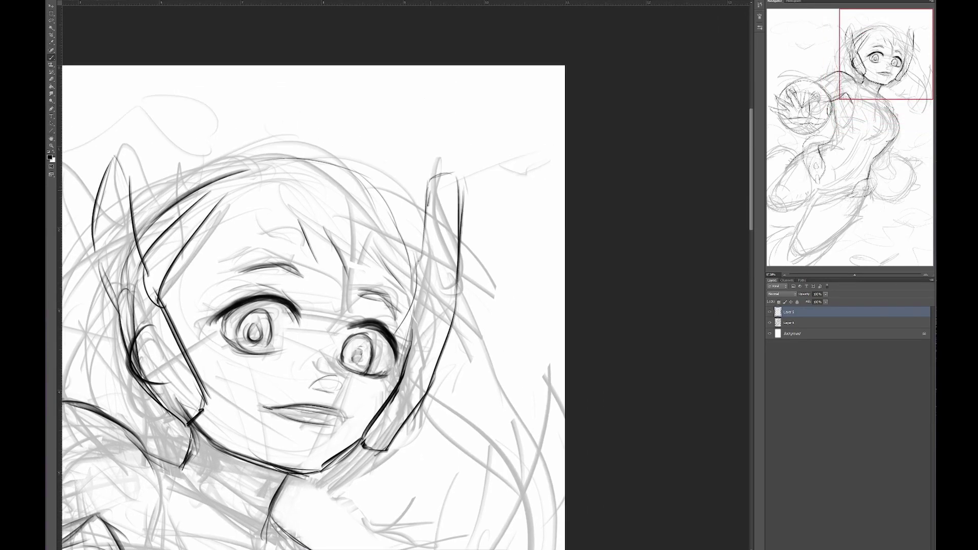
pyautogui.moveTo(448, 87); pyautogui.dragTo(423, 286)
pyautogui.moveTo(469, 87); pyautogui.dragTo(454, 255)
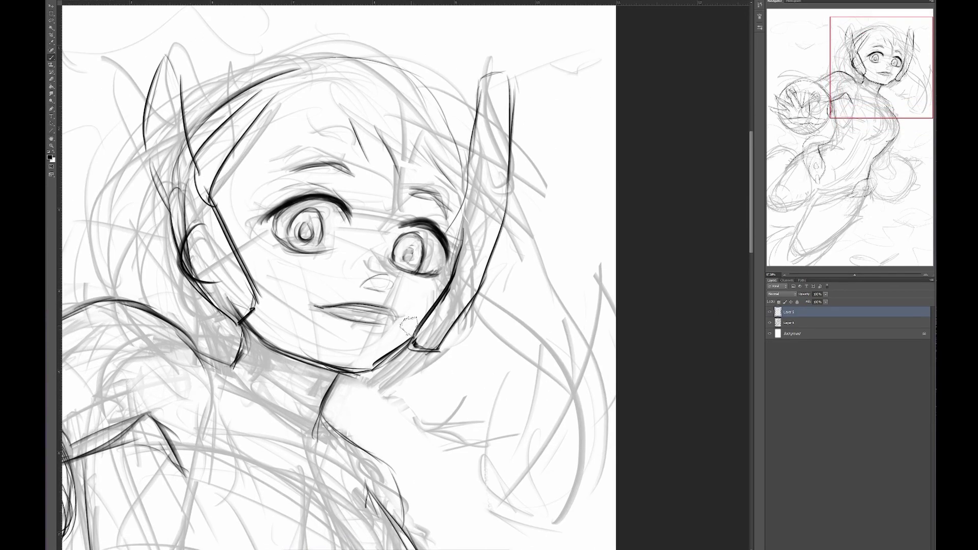
# Step: Select the far-side helmet fin and cheek guard and move them closer to the face
pyautogui.moveTo(458, 56); pyautogui.dragTo(367, 393)
pyautogui.press('Return')
pyautogui.scroll(3, 316, 275)
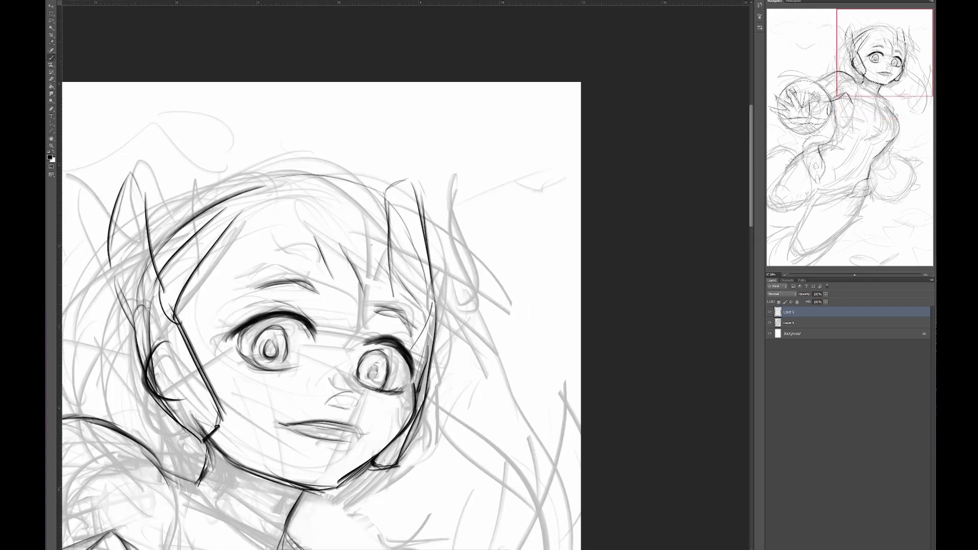
# Step: Draw the collar around the neck, the outer chest contour and the rings around the outstretched arm
pyautogui.scroll(-1, 397, 275)
pyautogui.moveTo(396, 292)
pyautogui.mouseDown()
pyautogui.moveTo(375, 271)
pyautogui.moveTo(320, 284)
pyautogui.moveTo(357, 244)
pyautogui.moveTo(368, 307)
pyautogui.moveTo(483, 363)
pyautogui.mouseUp()
pyautogui.moveTo(359, 239)
pyautogui.mouseDown()
pyautogui.moveTo(333, 199)
pyautogui.moveTo(322, 204)
pyautogui.mouseUp()
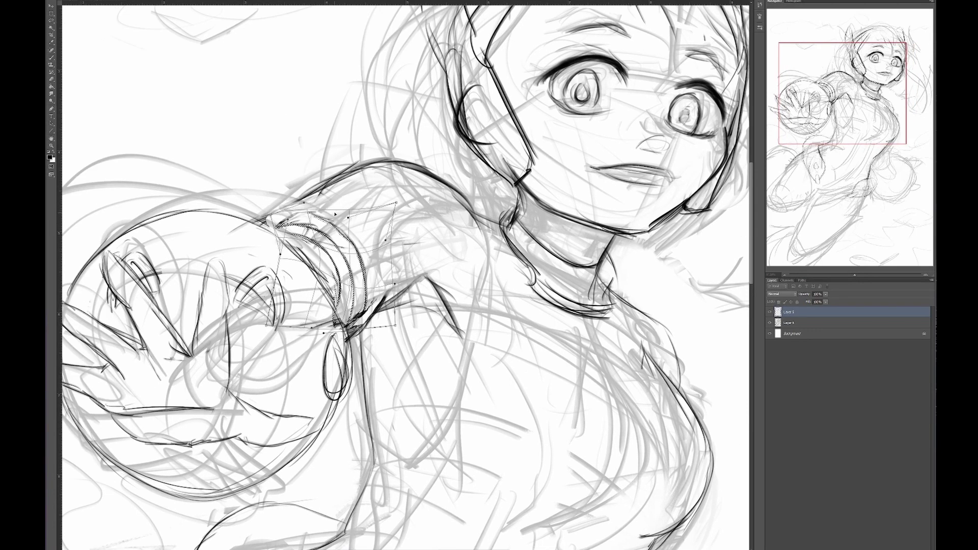
# Step: Warp the arm rings to follow the arm, and draw the elbow contour and the suit's upper chest seams
pyautogui.moveTo(207, 194)
pyautogui.mouseDown()
pyautogui.moveTo(135, 199)
pyautogui.moveTo(207, 194)
pyautogui.mouseUp()
pyautogui.moveTo(438, 275)
pyautogui.mouseDown()
pyautogui.moveTo(341, 224)
pyautogui.moveTo(306, 163)
pyautogui.mouseUp()
pyautogui.moveTo(395, 352)
pyautogui.mouseDown()
pyautogui.moveTo(357, 326)
pyautogui.moveTo(305, 255)
pyautogui.moveTo(357, 153)
pyautogui.moveTo(377, 280)
pyautogui.moveTo(387, 168)
pyautogui.moveTo(400, 208)
pyautogui.moveTo(357, 316)
pyautogui.moveTo(427, 270)
pyautogui.moveTo(377, 132)
pyautogui.moveTo(459, 10)
pyautogui.moveTo(467, 113)
pyautogui.mouseUp()
pyautogui.click(258, 321)
pyautogui.click(321, 350)
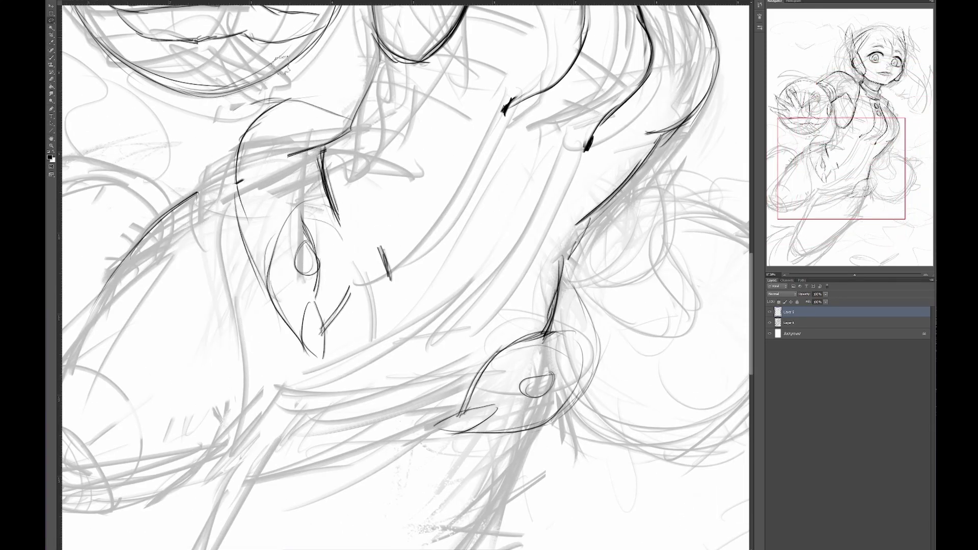
# Step: Extend the suit's front panel seams down the belly to the crotch and draw the lower hip line
pyautogui.moveTo(509, 153)
pyautogui.mouseDown()
pyautogui.moveTo(387, 285)
pyautogui.moveTo(285, 316)
pyautogui.moveTo(364, 296)
pyautogui.moveTo(275, 412)
pyautogui.mouseUp()
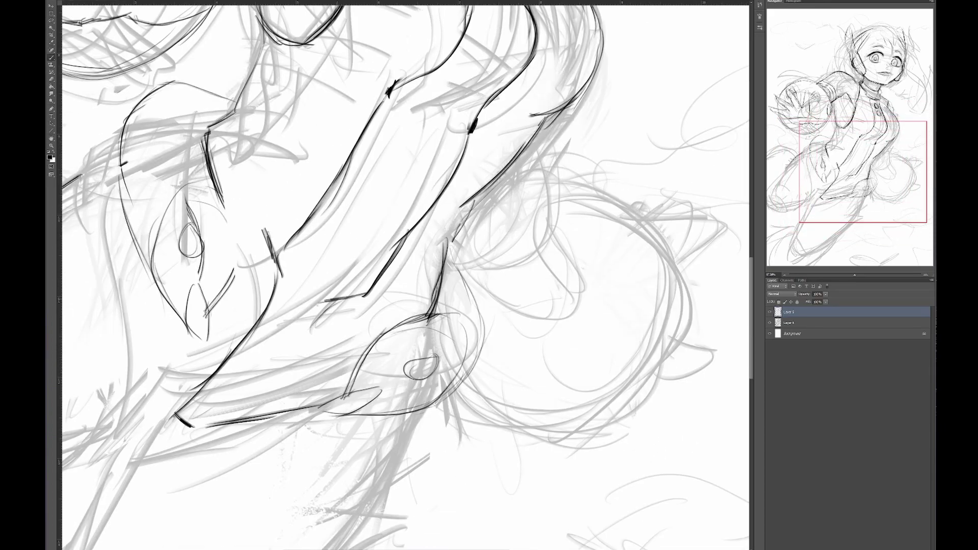
pyautogui.moveTo(447, 266)
pyautogui.mouseDown()
pyautogui.moveTo(398, 459)
pyautogui.moveTo(391, 278)
pyautogui.moveTo(550, 41)
pyautogui.moveTo(576, 31)
pyautogui.mouseUp()
pyautogui.moveTo(381, 366); pyautogui.dragTo(316, 384)
# Step: Outline both thighs, the knee guards and the far bent leg with its small fin
pyautogui.moveTo(516, 281); pyautogui.dragTo(220, 287)
pyautogui.moveTo(357, 255); pyautogui.dragTo(403, 545)
pyautogui.moveTo(132, 347); pyautogui.dragTo(211, 371)
pyautogui.moveTo(211, 371); pyautogui.dragTo(235, 456)
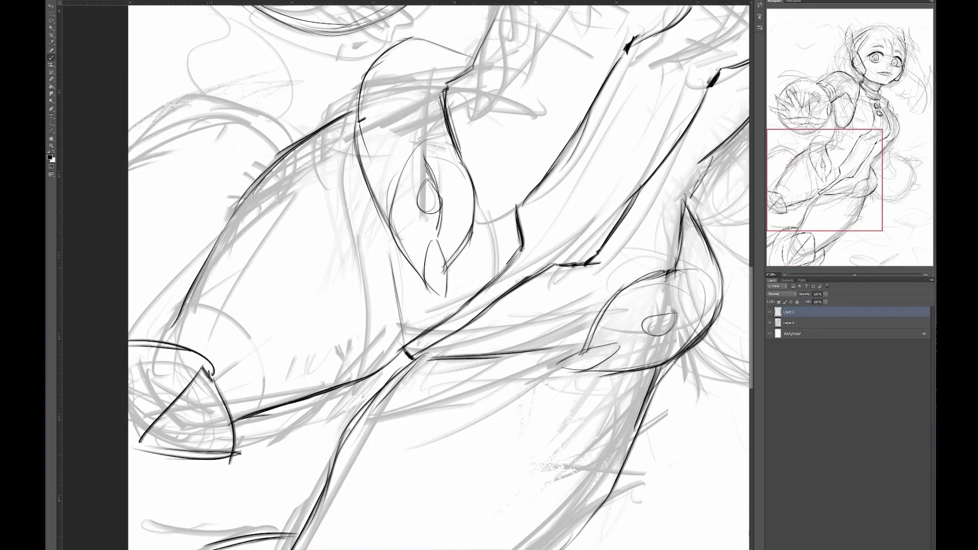
pyautogui.moveTo(356, 229)
pyautogui.mouseDown()
pyautogui.moveTo(338, 312)
pyautogui.moveTo(296, 313)
pyautogui.mouseUp()
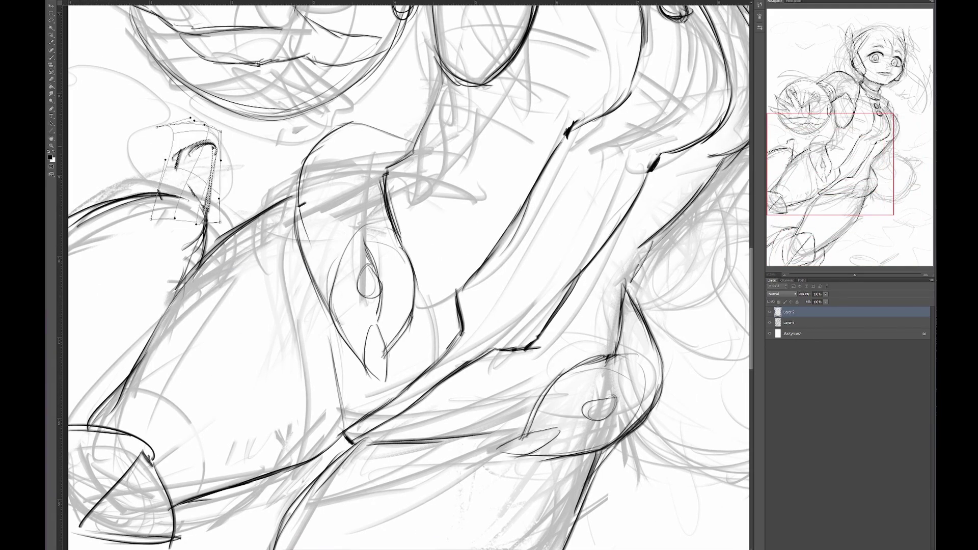
# Step: Outline the lowered arm and its round gauntlet with pointed spikes along the outer rim
pyautogui.moveTo(509, 407); pyautogui.dragTo(102, 471)
pyautogui.moveTo(281, 398); pyautogui.dragTo(248, 368)
pyautogui.moveTo(269, 231)
pyautogui.mouseDown()
pyautogui.moveTo(255, 259)
pyautogui.moveTo(258, 219)
pyautogui.moveTo(221, 199)
pyautogui.mouseUp()
pyautogui.moveTo(375, 291)
pyautogui.mouseDown()
pyautogui.moveTo(416, 246)
pyautogui.moveTo(344, 260)
pyautogui.mouseUp()
pyautogui.moveTo(355, 326); pyautogui.dragTo(322, 313)
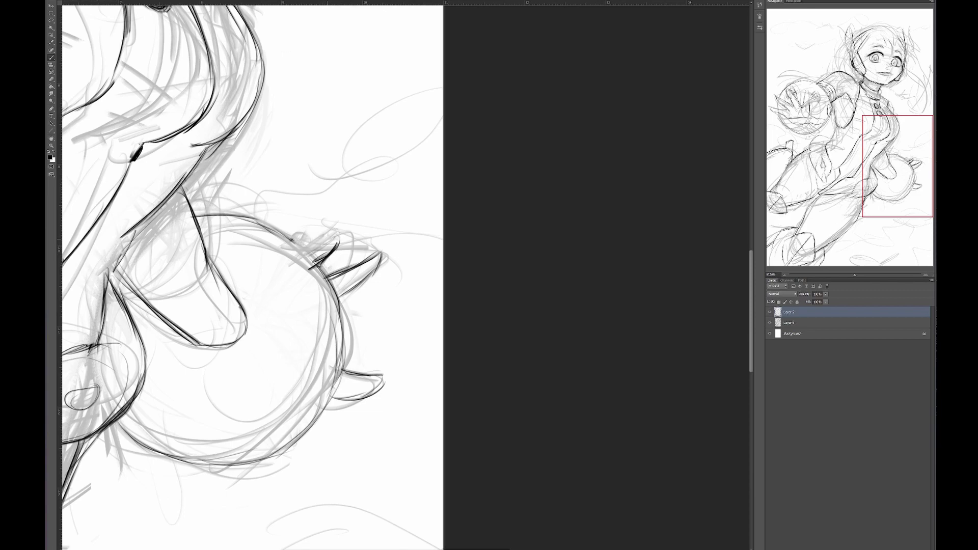
# Step: Add more spikes to the lowered gauntlet's upper rim and sketch curved details on its surface
pyautogui.moveTo(357, 254)
pyautogui.mouseDown()
pyautogui.moveTo(428, 310)
pyautogui.moveTo(481, 224)
pyautogui.moveTo(366, 336)
pyautogui.mouseUp()
pyautogui.moveTo(362, 255); pyautogui.dragTo(407, 352)
pyautogui.moveTo(356, 229); pyautogui.dragTo(400, 316)
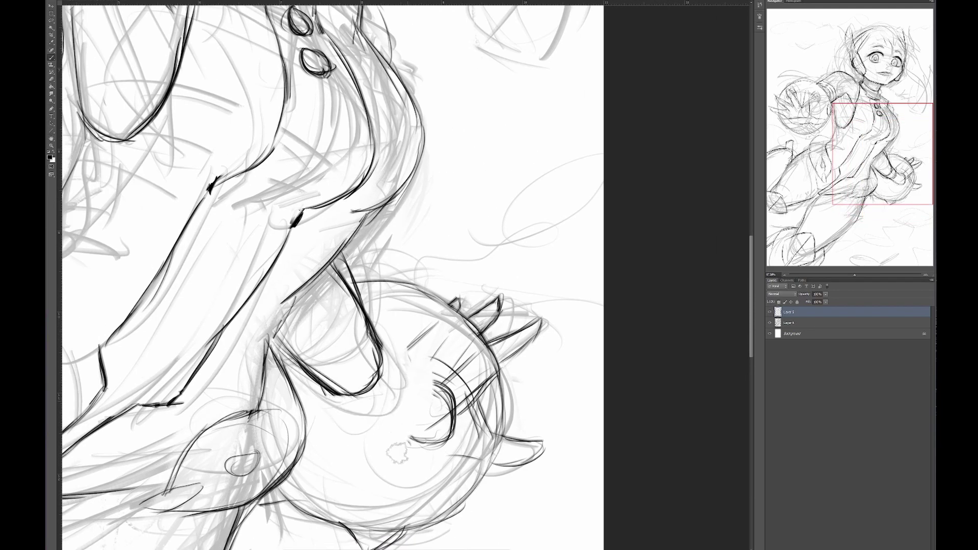
# Step: Warp the lowered gauntlet's bottom edge and spike to fit the round shape, and finish its oval detail
pyautogui.moveTo(387, 489)
pyautogui.mouseDown()
pyautogui.moveTo(375, 341)
pyautogui.moveTo(473, 342)
pyautogui.mouseUp()
pyautogui.hotkey('ctrl', 't')
pyautogui.moveTo(407, 357)
pyautogui.mouseDown()
pyautogui.moveTo(402, 342)
pyautogui.moveTo(408, 364)
pyautogui.mouseUp()
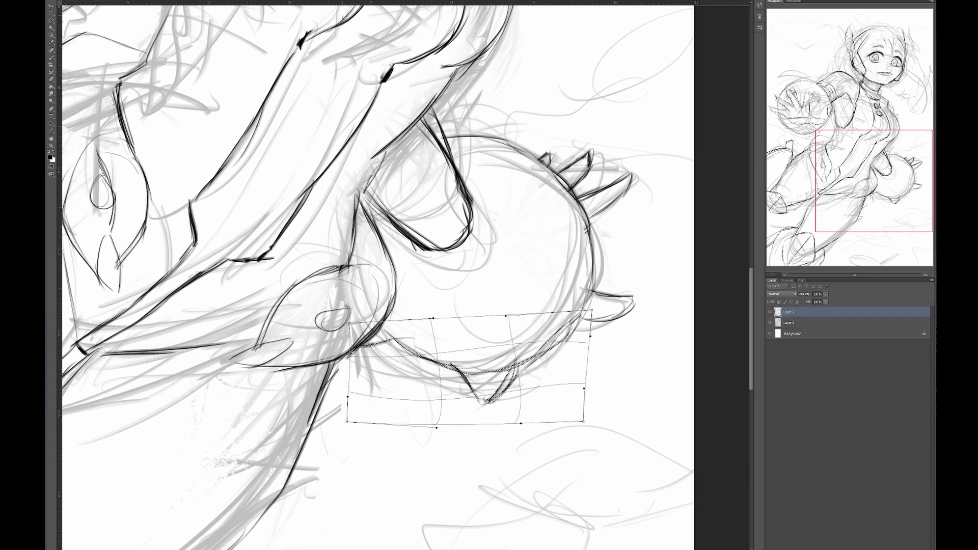
pyautogui.press('Return')
pyautogui.moveTo(459, 255); pyautogui.dragTo(438, 510)
# Step: View the whole drawing with the rough sketch layer hidden, and show that layer again
pyautogui.hotkey('ctrl', '0')
pyautogui.click(770, 322)
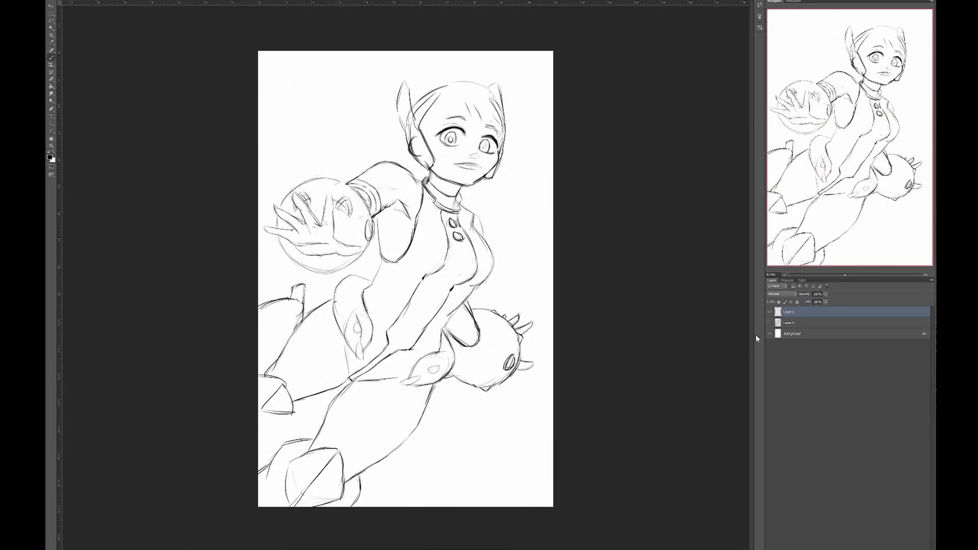
pyautogui.click(769, 322)
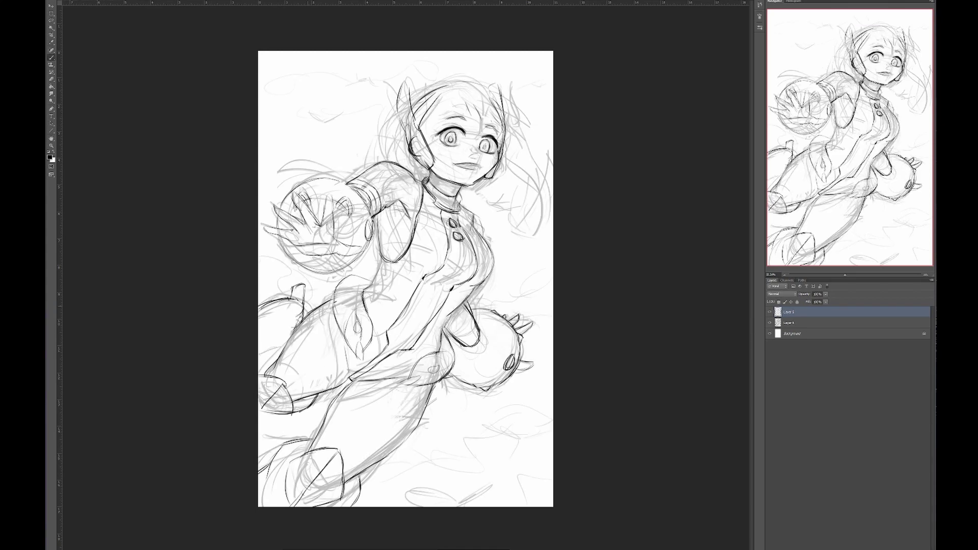
# Step: Redraw the raised leg's knee and foot lines at the page edge and check them without the rough sketch
pyautogui.moveTo(275, 387)
pyautogui.mouseDown()
pyautogui.moveTo(295, 432)
pyautogui.moveTo(308, 430)
pyautogui.moveTo(300, 407)
pyautogui.moveTo(253, 417)
pyautogui.mouseUp()
pyautogui.press('Return')
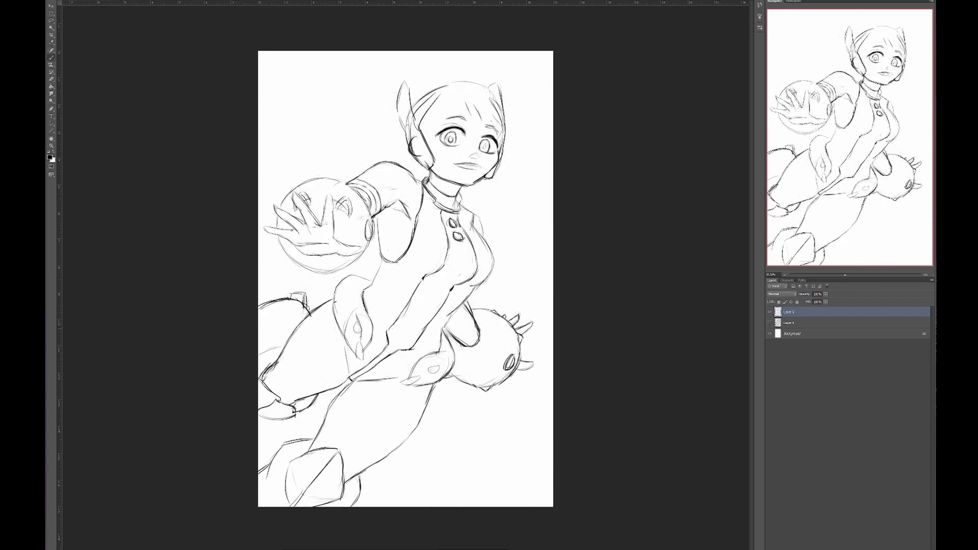
pyautogui.scroll(2, 406, 279)
pyautogui.click(769, 323)
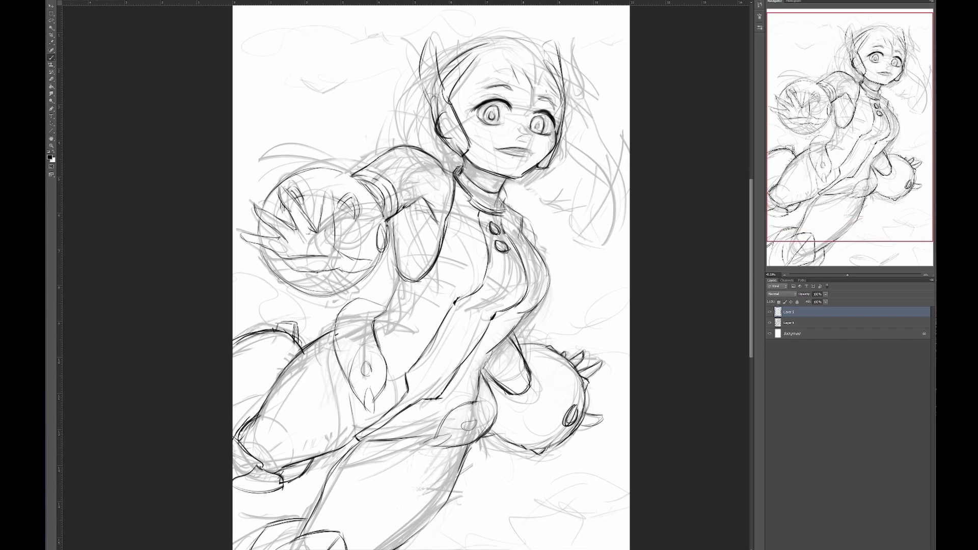
# Step: Flip the canvas horizontally and transform the selected jaw lines on the far side of the face
pyautogui.click(84, 1)
pyautogui.moveTo(128, 92)
pyautogui.click(211, 95)
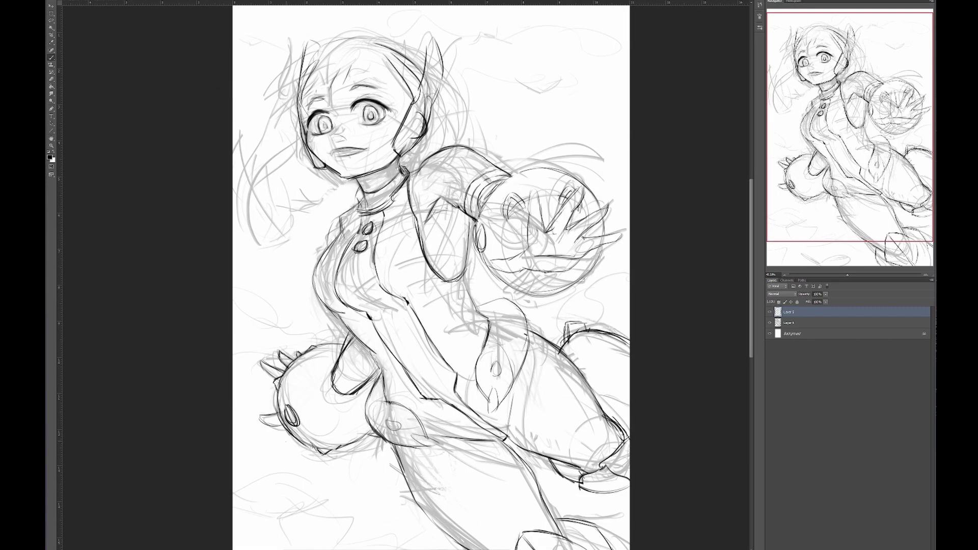
pyautogui.hotkey('ctrl', 't')
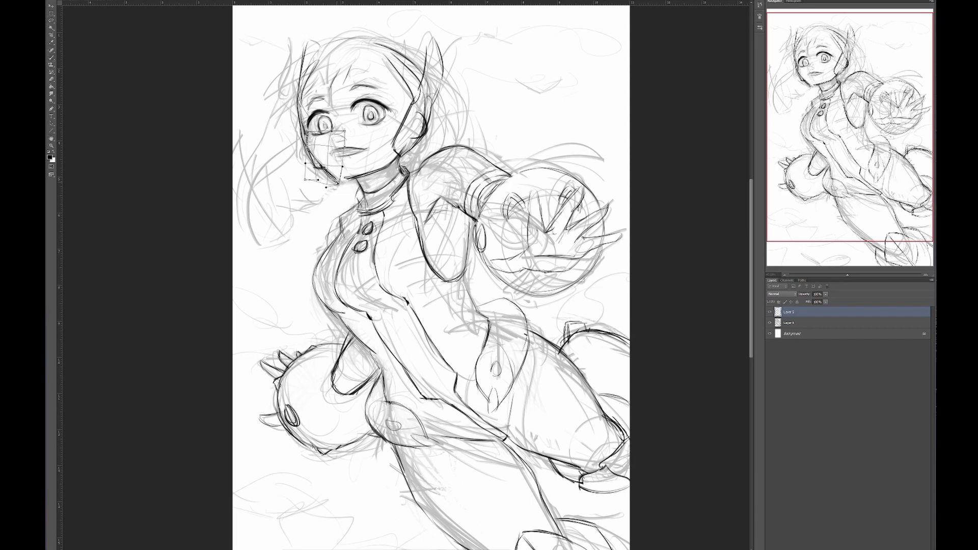
pyautogui.press('Return')
# Step: Copy the sketch layers into a hidden backup group and select the rough sketch layer to adjust its opacity
pyautogui.keyDown('shift'); pyautogui.click(804, 319); pyautogui.keyUp('shift')
pyautogui.hotkey('ctrl', '-')
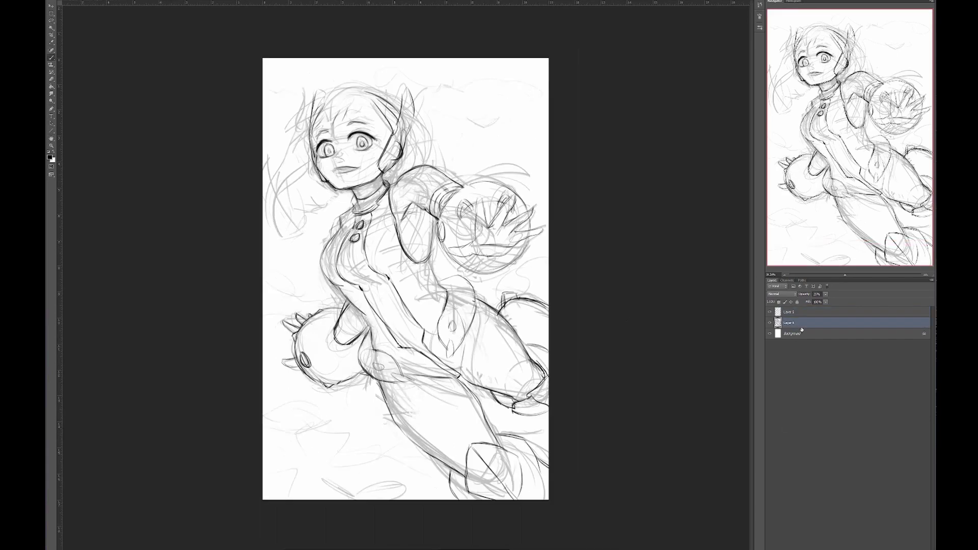
pyautogui.click(770, 311)
pyautogui.click(452, 167)
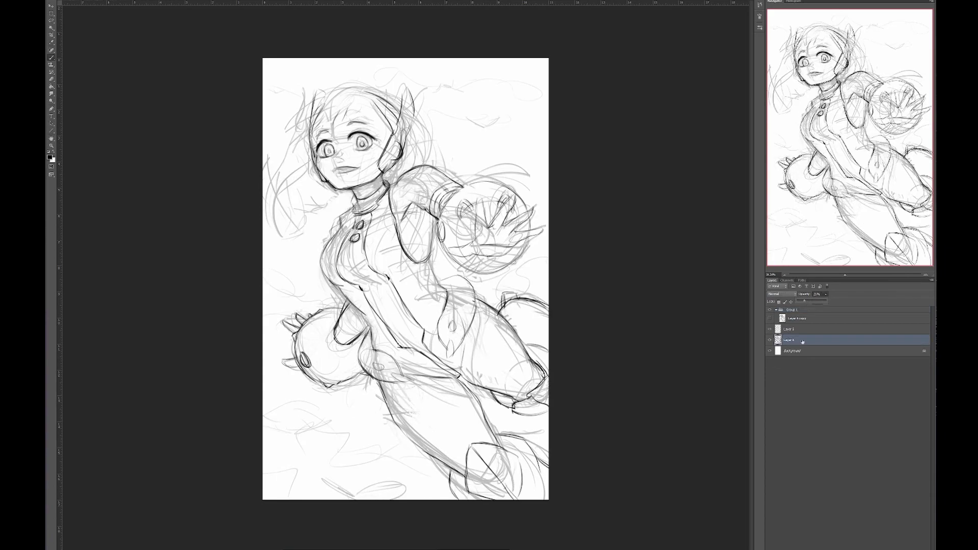
# Step: Erase the rough sketch lines inside the body, arms and gauntlets
pyautogui.hotkey('ctrl', '+')
pyautogui.moveTo(522, 200); pyautogui.dragTo(616, 316)
pyautogui.scroll(1, 486, 252)
pyautogui.moveTo(484, 251); pyautogui.dragTo(352, 264)
# Step: Switch to the line drawing layer and refine the collar, shoulder and upper arm contours
pyautogui.hotkey('alt', ']')
pyautogui.scroll(2, 469, 276)
pyautogui.moveTo(469, 276); pyautogui.dragTo(401, 301)
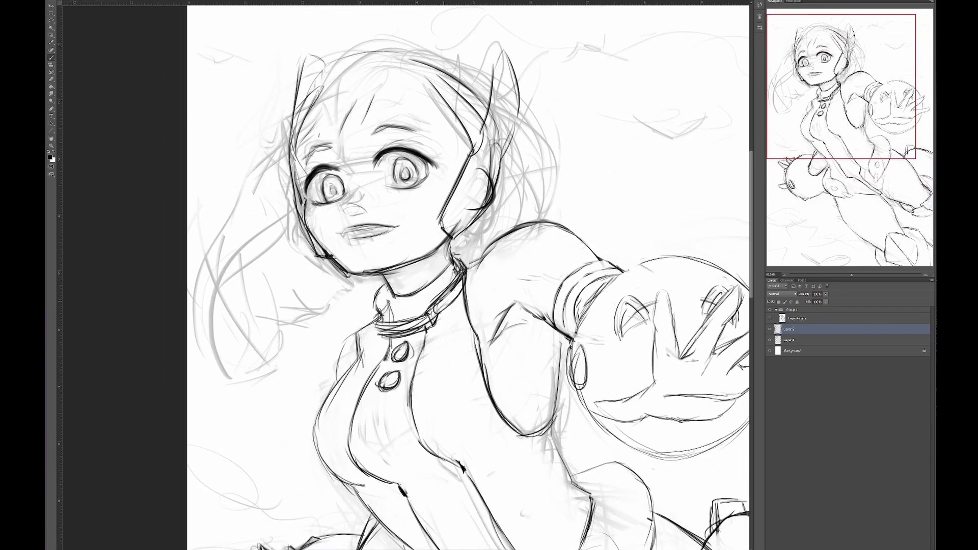
pyautogui.moveTo(468, 276)
pyautogui.mouseDown()
pyautogui.moveTo(477, 278)
pyautogui.moveTo(473, 304)
pyautogui.moveTo(605, 271)
pyautogui.moveTo(583, 271)
pyautogui.moveTo(547, 220)
pyautogui.mouseUp()
pyautogui.moveTo(531, 318); pyautogui.dragTo(446, 386)
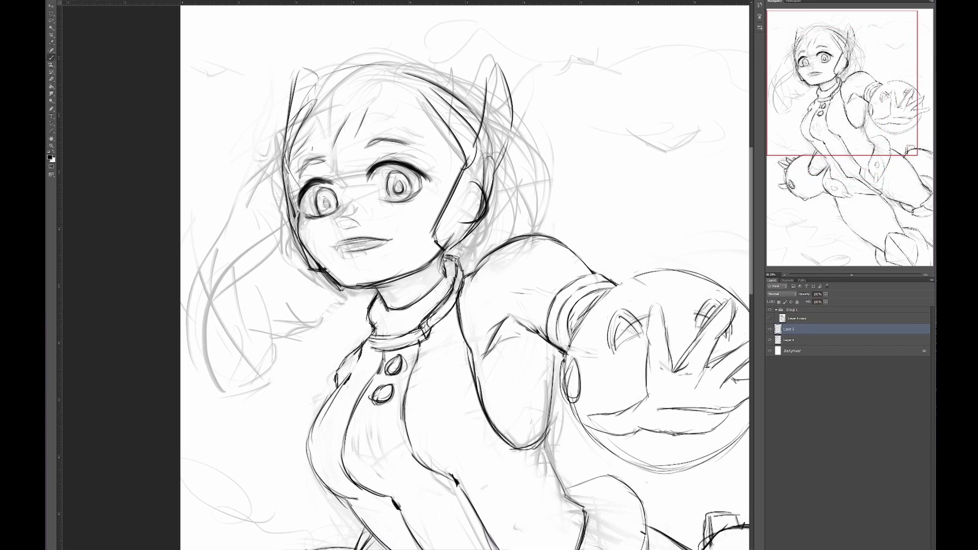
pyautogui.moveTo(423, 419)
pyautogui.mouseDown()
pyautogui.moveTo(378, 321)
pyautogui.moveTo(363, 374)
pyautogui.moveTo(390, 334)
pyautogui.mouseUp()
pyautogui.moveTo(428, 257); pyautogui.dragTo(448, 273)
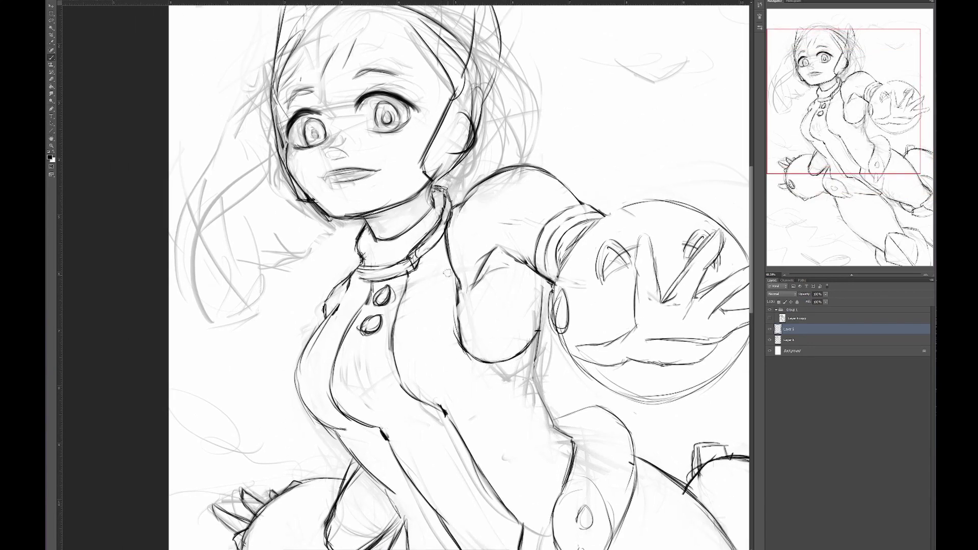
# Step: Transform the selected torso lines in two passes to adjust the chest and waist proportions
pyautogui.moveTo(493, 399)
pyautogui.mouseDown()
pyautogui.moveTo(453, 394)
pyautogui.moveTo(453, 364)
pyautogui.moveTo(493, 351)
pyautogui.mouseUp()
pyautogui.hotkey('ctrl', 't')
pyautogui.moveTo(441, 481)
pyautogui.mouseDown()
pyautogui.moveTo(328, 440)
pyautogui.moveTo(443, 259)
pyautogui.moveTo(367, 248)
pyautogui.moveTo(403, 287)
pyautogui.moveTo(433, 352)
pyautogui.mouseUp()
pyautogui.press('Return')
pyautogui.hotkey('ctrl', 't')
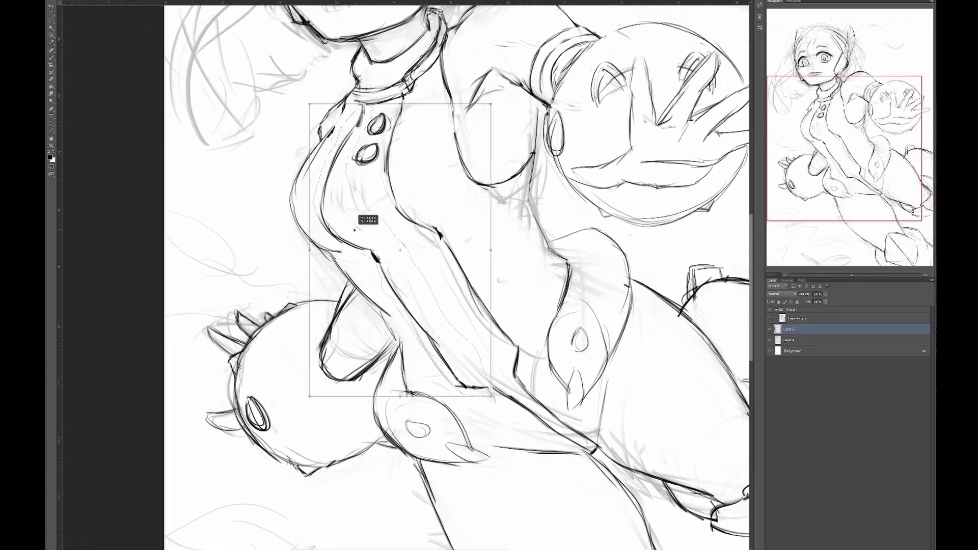
pyautogui.press('Return')
pyautogui.press('b')
pyautogui.moveTo(501, 433); pyautogui.dragTo(426, 388)
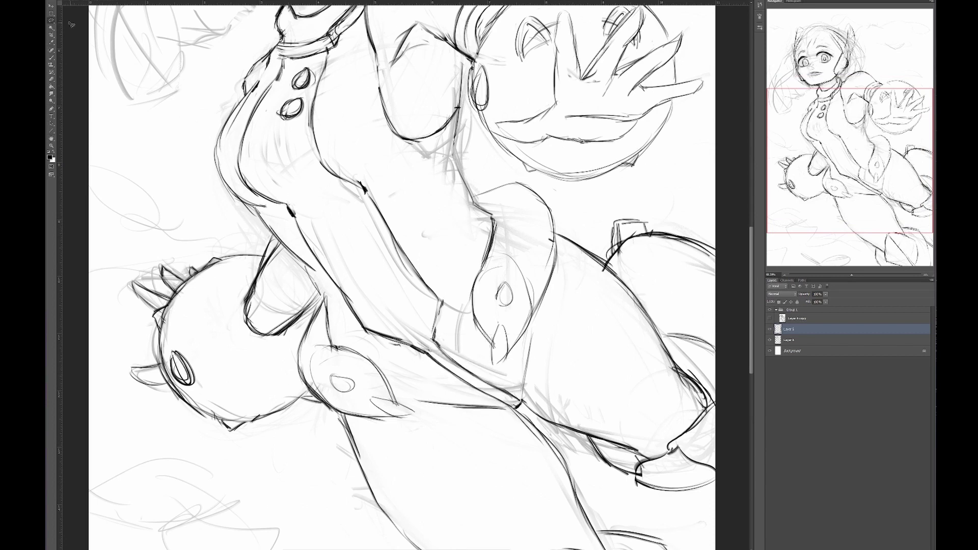
# Step: Try to free-transform another selected area of the torso lines
pyautogui.hotkey('ctrl', '-')
pyautogui.press('m')
pyautogui.moveTo(394, 217); pyautogui.dragTo(432, 244)
pyautogui.hotkey('ctrl', 't')
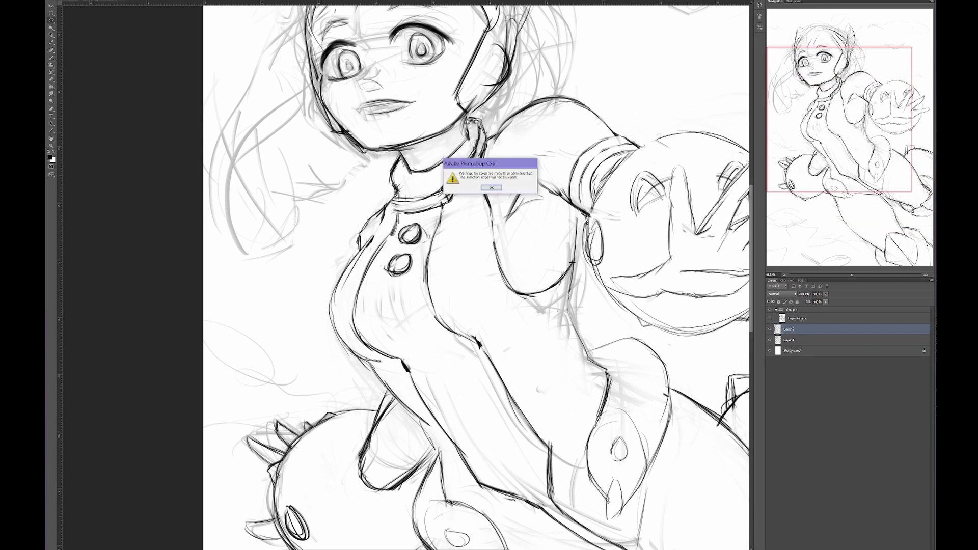
pyautogui.press('Return')
# Step: Flip the canvas horizontally and store copies of the line and rough sketch layers in the backup group
pyautogui.hotkey('ctrl', '0')
pyautogui.hotkey('ctrl', 'shift', 'h')
pyautogui.hotkey('ctrl', '+')
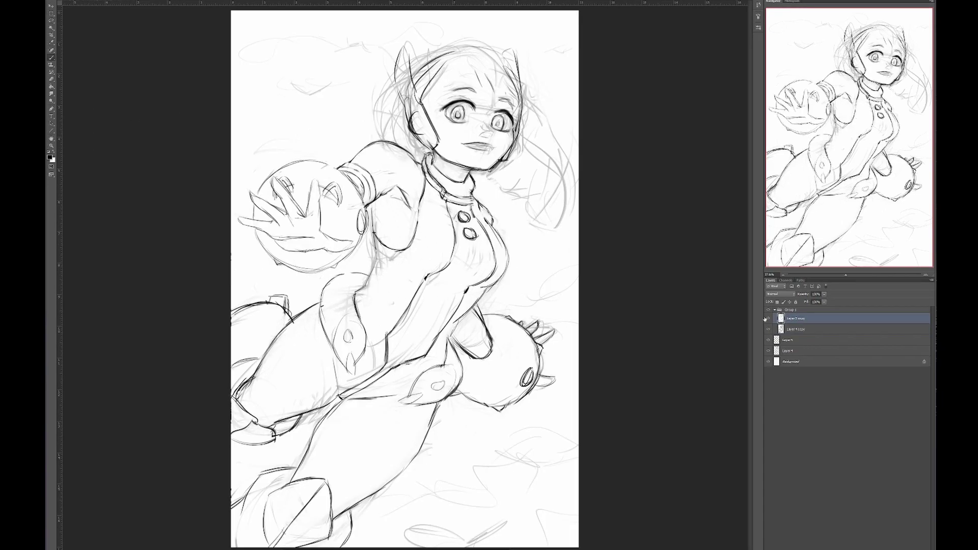
pyautogui.hotkey('ctrl', '+')
pyautogui.hotkey('ctrl', '+')
pyautogui.moveTo(343, 278); pyautogui.dragTo(306, 260)
pyautogui.hotkey('ctrl', '-')
pyautogui.scroll(-5, 320, 337)
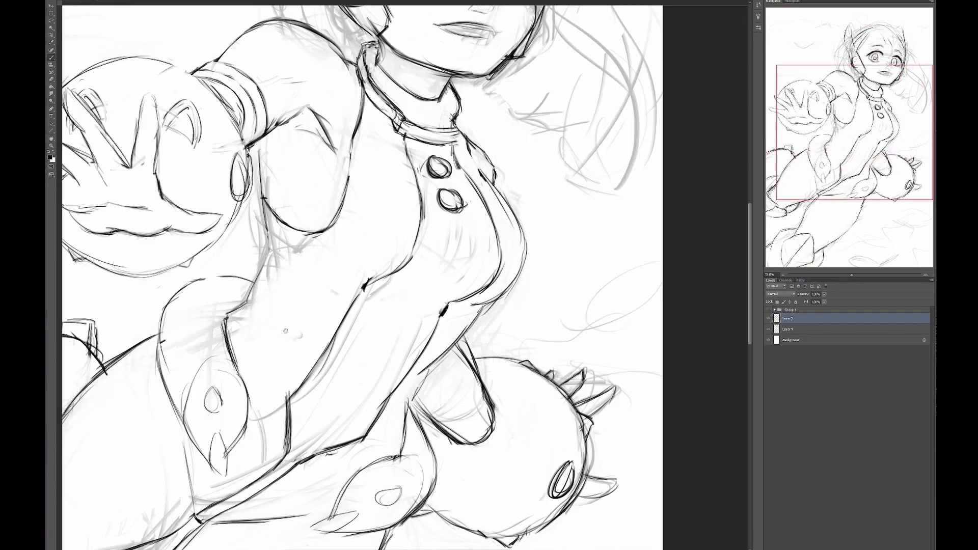
# Step: Add a new layer beneath the line drawing and lasso the outline of the head, raised arm and gauntlet
pyautogui.scroll(8, 357, 275)
pyautogui.hotkey('ctrl', 'alt', 'shift', 'n')
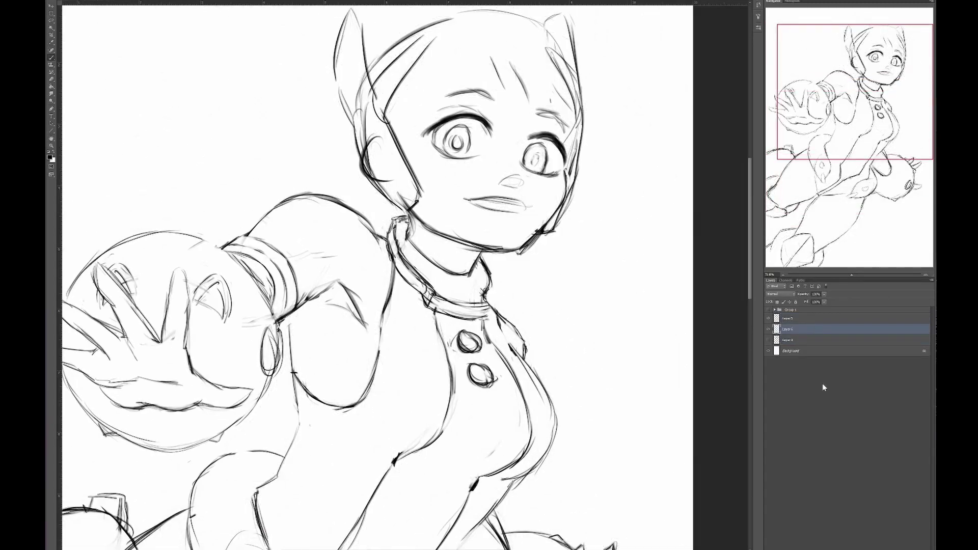
pyautogui.hotkey('ctrl', '+')
pyautogui.moveTo(415, 408); pyautogui.dragTo(473, 304)
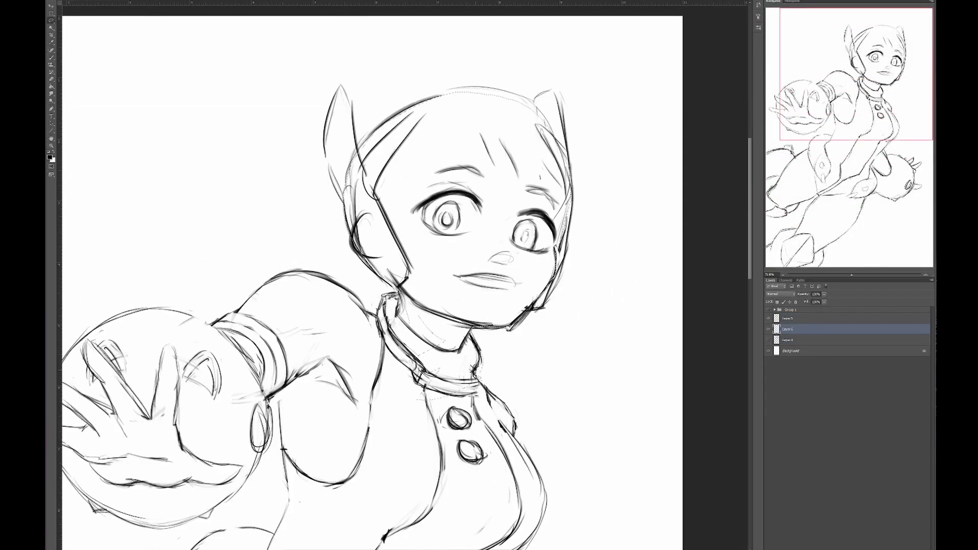
pyautogui.moveTo(438, 361)
pyautogui.mouseDown()
pyautogui.moveTo(382, 306)
pyautogui.moveTo(484, 357)
pyautogui.moveTo(539, 428)
pyautogui.moveTo(662, 540)
pyautogui.mouseUp()
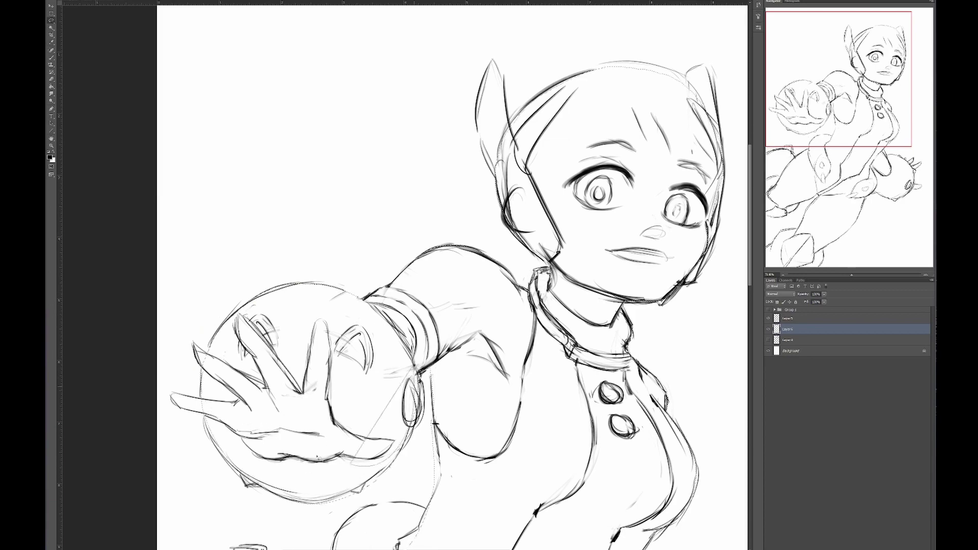
pyautogui.moveTo(321, 517); pyautogui.dragTo(342, 412)
pyautogui.moveTo(277, 387); pyautogui.dragTo(270, 416)
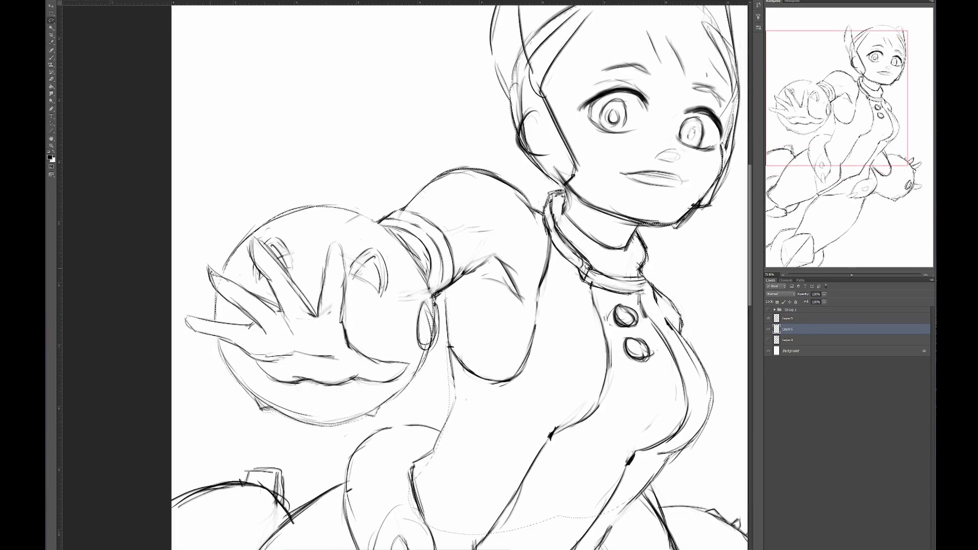
# Step: Extend the lasso selection around the torso, hip armour, far gauntlet and thighs, following the outer contours
pyautogui.moveTo(459, 367); pyautogui.dragTo(408, 346)
pyautogui.moveTo(350, 397); pyautogui.dragTo(396, 328)
pyautogui.moveTo(686, 413)
pyautogui.mouseDown()
pyautogui.moveTo(475, 424)
pyautogui.moveTo(443, 358)
pyautogui.mouseUp()
pyautogui.moveTo(500, 443); pyautogui.dragTo(458, 378)
pyautogui.moveTo(485, 338); pyautogui.dragTo(609, 243)
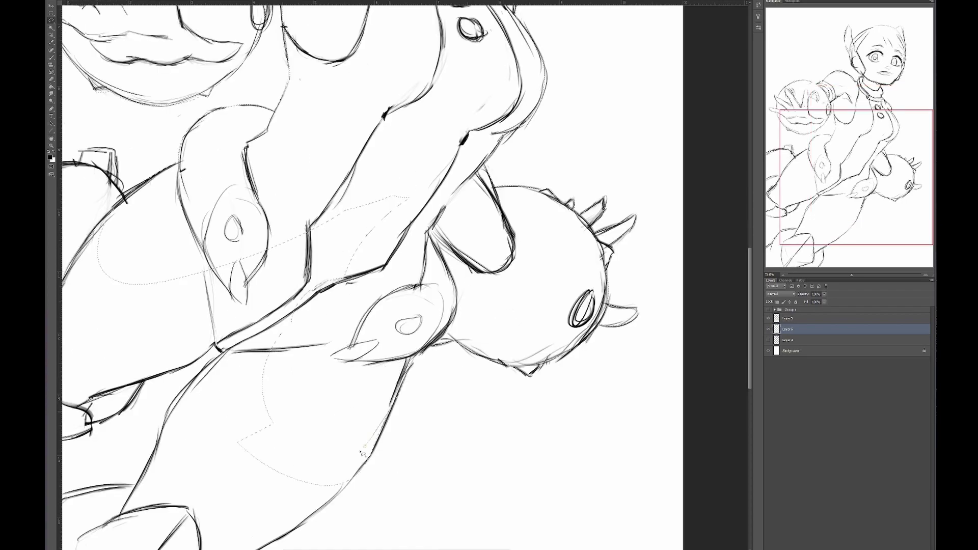
pyautogui.moveTo(357, 306); pyautogui.dragTo(474, 377)
pyautogui.moveTo(356, 388); pyautogui.dragTo(378, 382)
pyautogui.moveTo(318, 456); pyautogui.dragTo(377, 293)
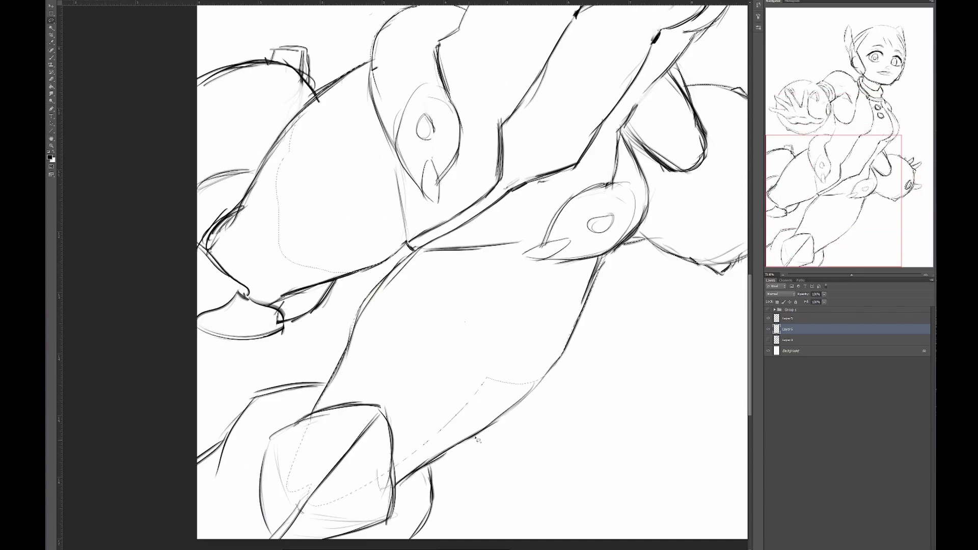
# Step: Complete the selection around the lower legs and boots and fill the whole figure with flat pink
pyautogui.moveTo(241, 448); pyautogui.dragTo(301, 354)
pyautogui.moveTo(469, 239)
pyautogui.mouseDown()
pyautogui.moveTo(509, 442)
pyautogui.moveTo(484, 341)
pyautogui.moveTo(487, 357)
pyautogui.mouseUp()
pyautogui.moveTo(513, 209); pyautogui.dragTo(457, 319)
pyautogui.moveTo(379, 314); pyautogui.dragTo(234, 358)
pyautogui.hotkey('ctrl', '0')
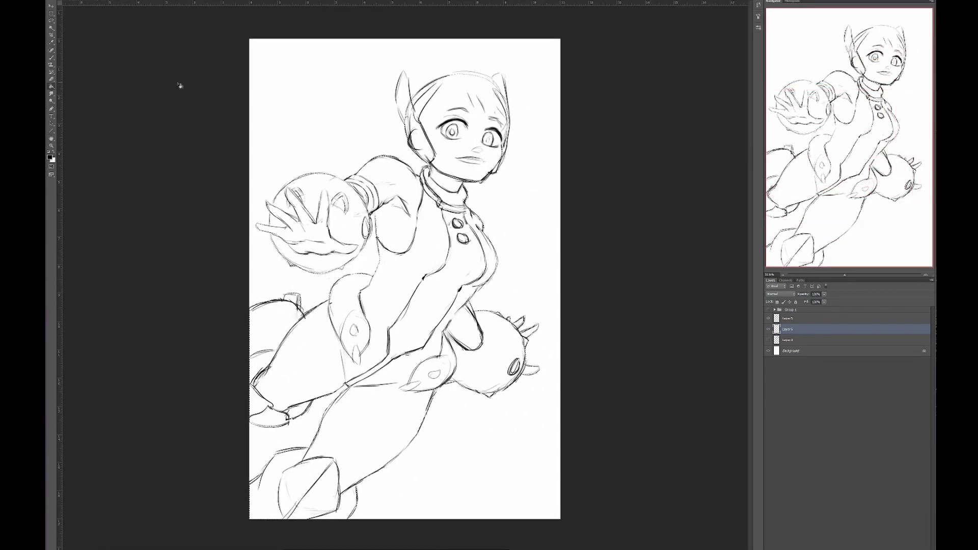
pyautogui.click(50, 157)
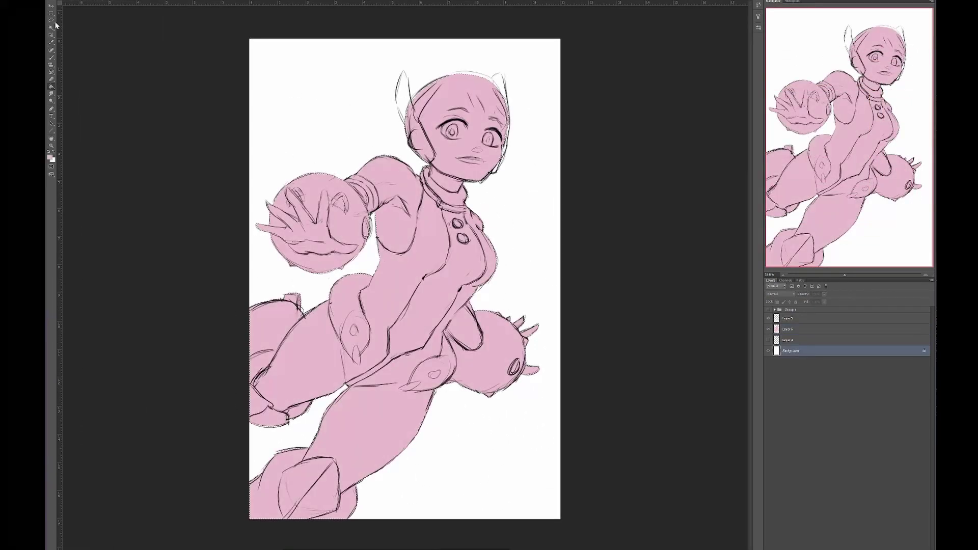
# Step: Fill the background with blue and build a sky gradient on new layers, dark blue above fading to light blue below
pyautogui.click(50, 157)
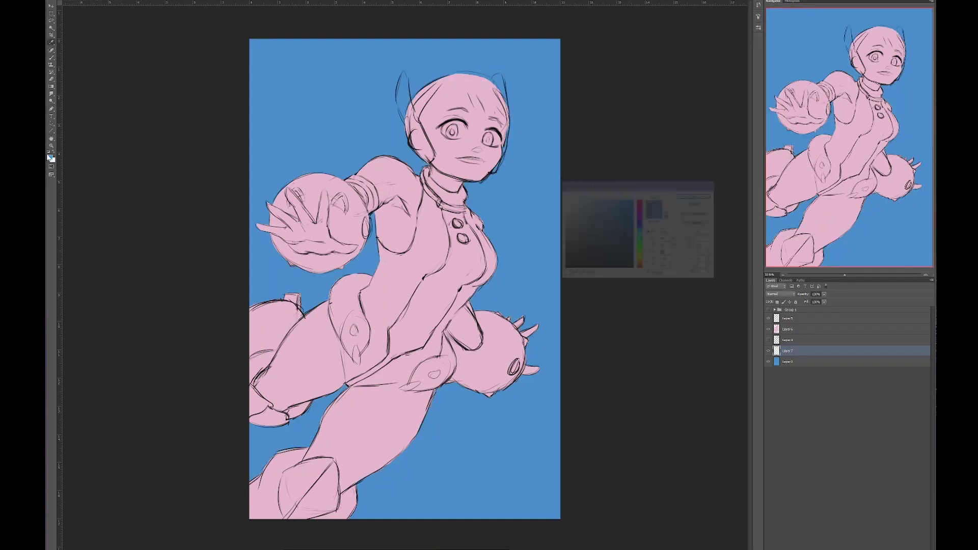
pyautogui.moveTo(407, 51); pyautogui.dragTo(407, 510)
pyautogui.click(50, 157)
pyautogui.moveTo(407, 51); pyautogui.dragTo(407, 509)
pyautogui.hotkey('ctrl', 't')
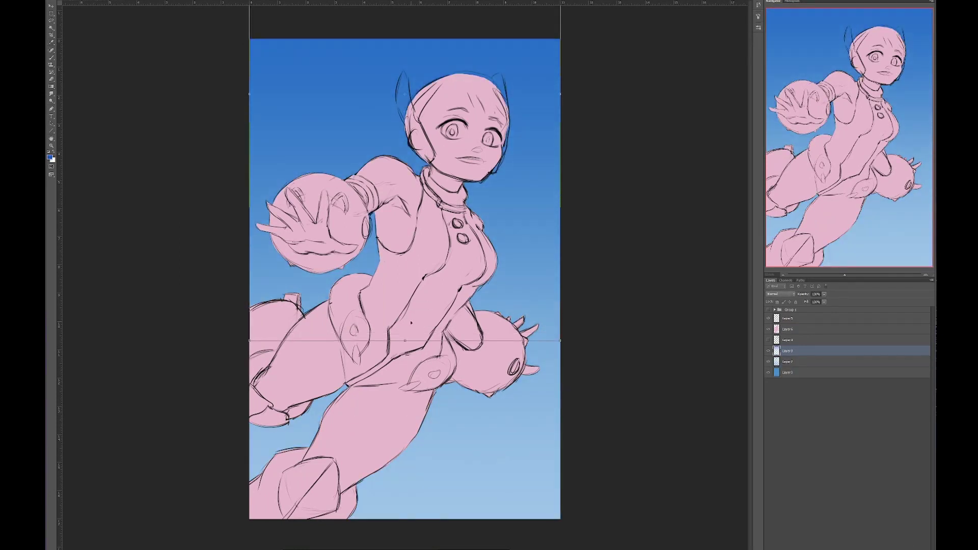
pyautogui.press('Return')
# Step: Raise the saturation and lightness of the lower sky gradient layer with Hue/Saturation
pyautogui.hotkey('ctrl', 'u')
pyautogui.press('Escape')
pyautogui.hotkey('alt', '[')
pyautogui.hotkey('ctrl', 'u')
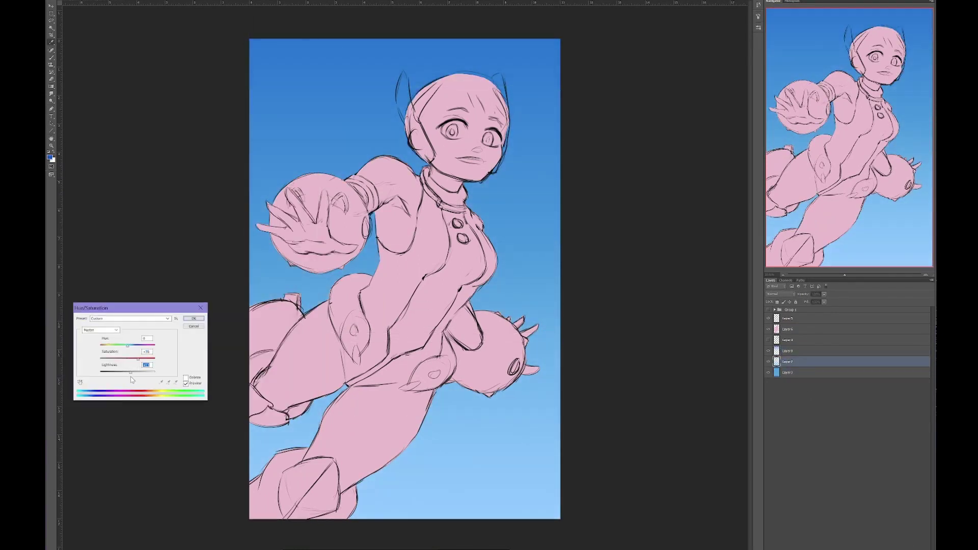
pyautogui.press('Return')
# Step: On the pink figure layer, lasso the head and both hands and shift their hue by 30 to a skin tone
pyautogui.hotkey('alt', ']')
pyautogui.hotkey('alt', ']')
pyautogui.hotkey('alt', ']')
pyautogui.press('l')
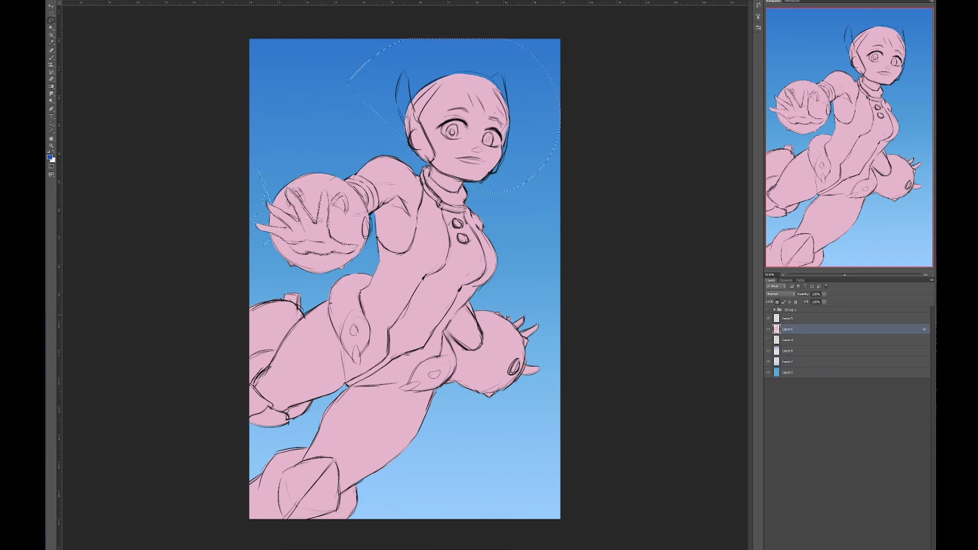
pyautogui.hotkey('ctrl', 'u')
pyautogui.write('30')
pyautogui.press('Tab')
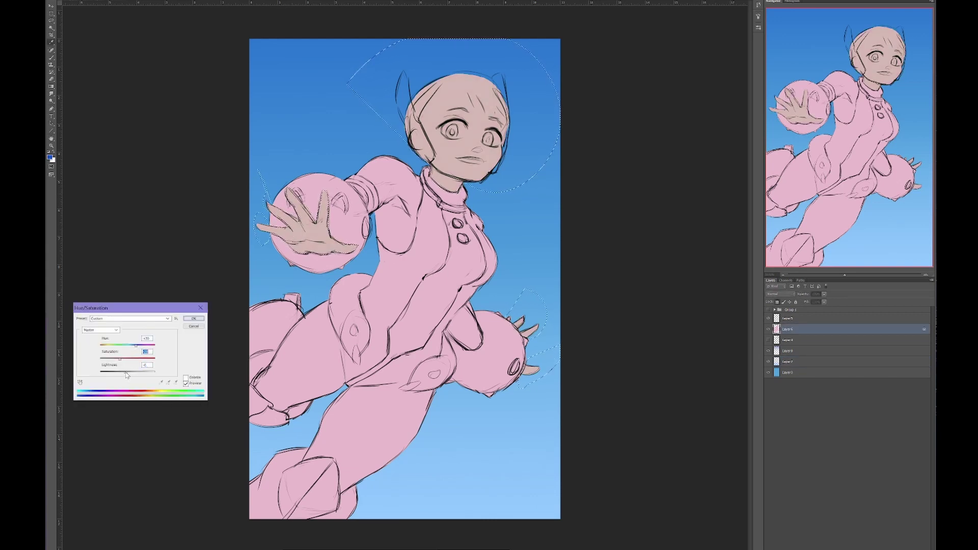
pyautogui.press('Return')
# Step: Increase the saturation and lightness of the pink suit and armour with Hue/Saturation
pyautogui.hotkey('ctrl', 'u')
pyautogui.moveTo(128, 358); pyautogui.dragTo(137, 358)
pyautogui.moveTo(127, 371); pyautogui.dragTo(139, 374)
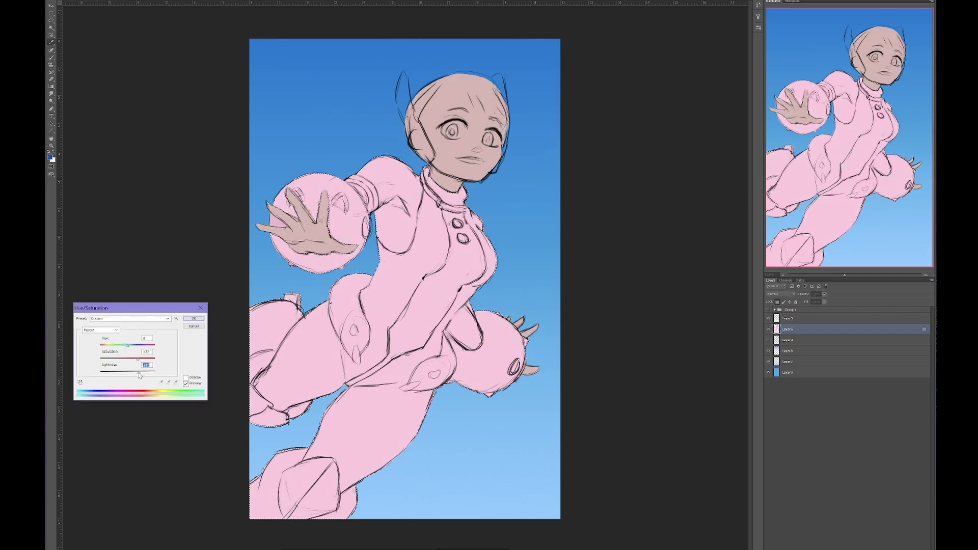
pyautogui.press('Return')
# Step: Reselect the head and hands and brighten the skin colour with Hue/Saturation
pyautogui.hotkey('shift', 'ctrl', 'd')
pyautogui.hotkey('ctrl', '-')
pyautogui.hotkey('ctrl', 'u')
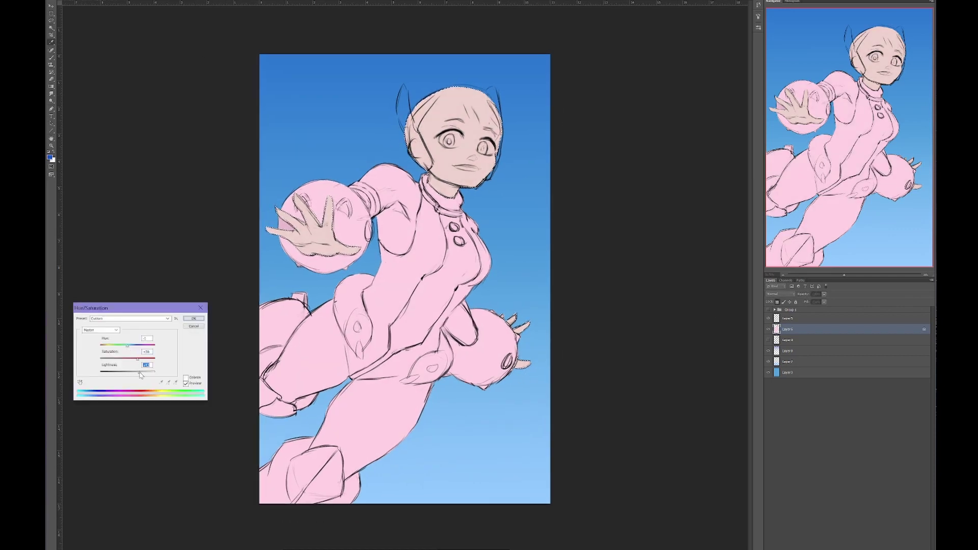
pyautogui.click(193, 319)
# Step: Select the collar, armband, gauntlet ovals and armour tips and recolour them deep magenta with Hue/Saturation
pyautogui.hotkey('ctrl', '+')
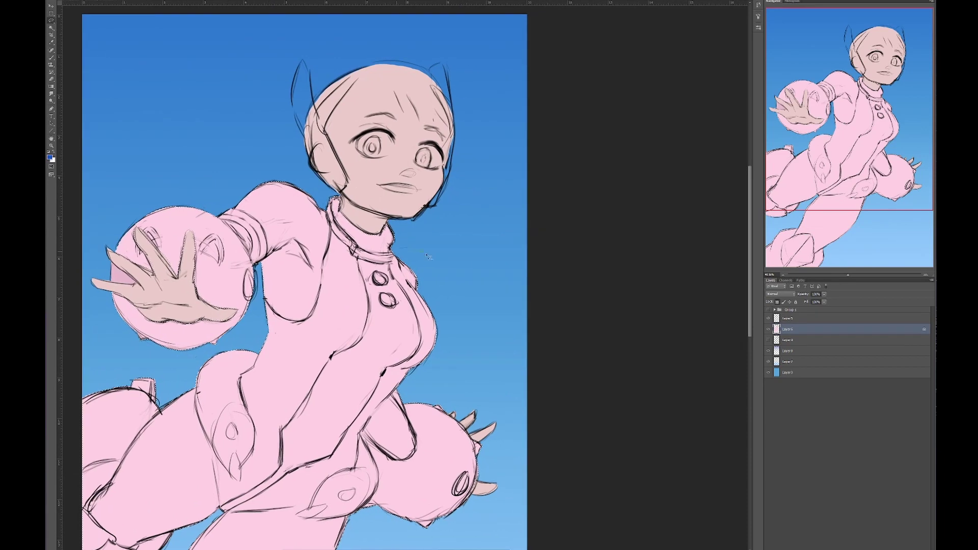
pyautogui.moveTo(306, 275); pyautogui.dragTo(354, 196)
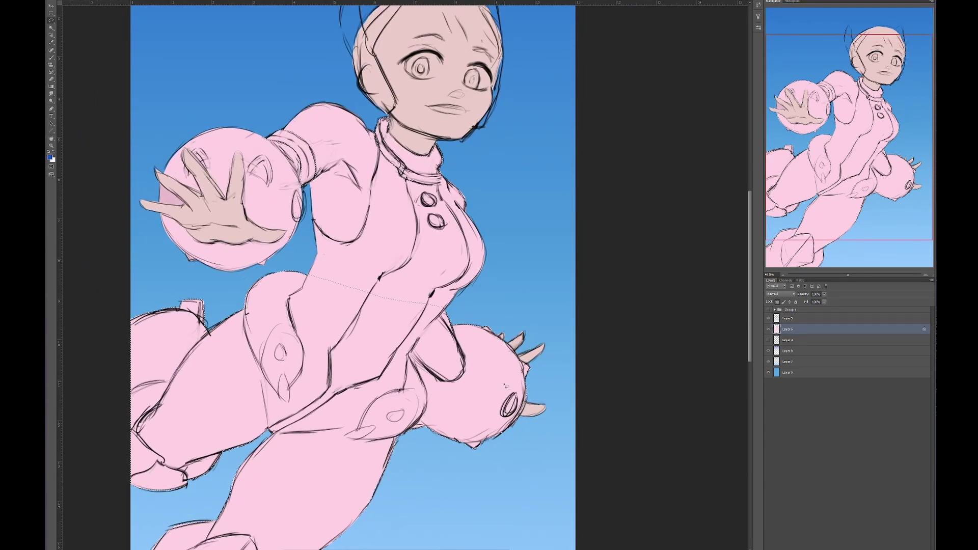
pyautogui.moveTo(546, 395)
pyautogui.mouseDown()
pyautogui.moveTo(597, 303)
pyautogui.moveTo(566, 392)
pyautogui.mouseUp()
pyautogui.hotkey('ctrl', 'u')
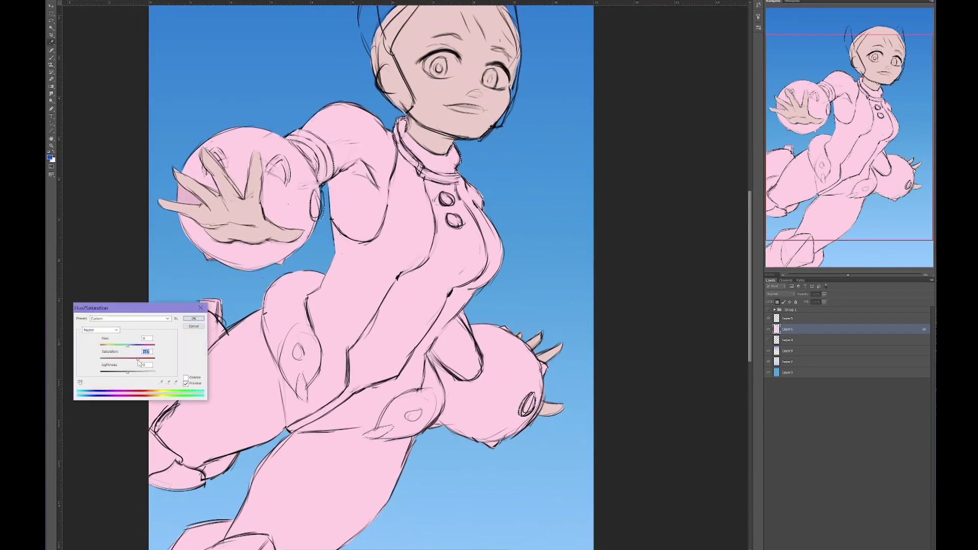
pyautogui.moveTo(127, 372); pyautogui.dragTo(118, 376)
pyautogui.press('Return')
pyautogui.scroll(2, 90, 35)
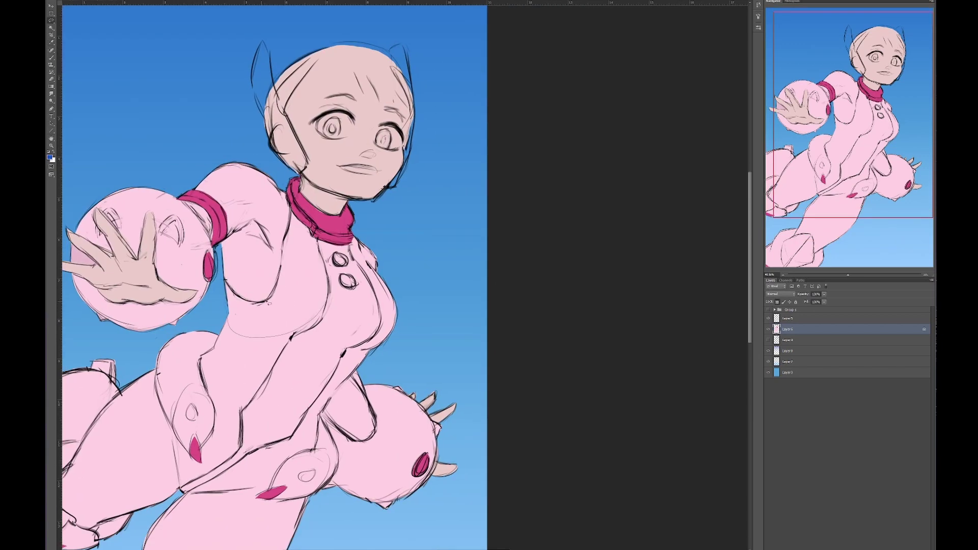
# Step: Lasso the bodysuit's side panels, the far upper arm, the chest buttons and both thighs
pyautogui.moveTo(359, 395); pyautogui.dragTo(351, 312)
pyautogui.moveTo(218, 361); pyautogui.dragTo(259, 338)
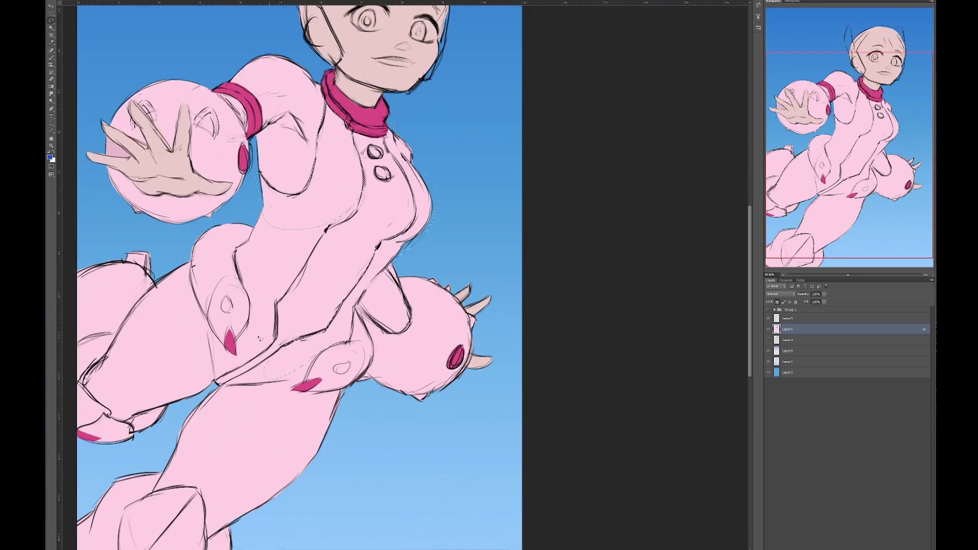
pyautogui.moveTo(169, 473); pyautogui.dragTo(296, 378)
pyautogui.moveTo(268, 304); pyautogui.dragTo(270, 402)
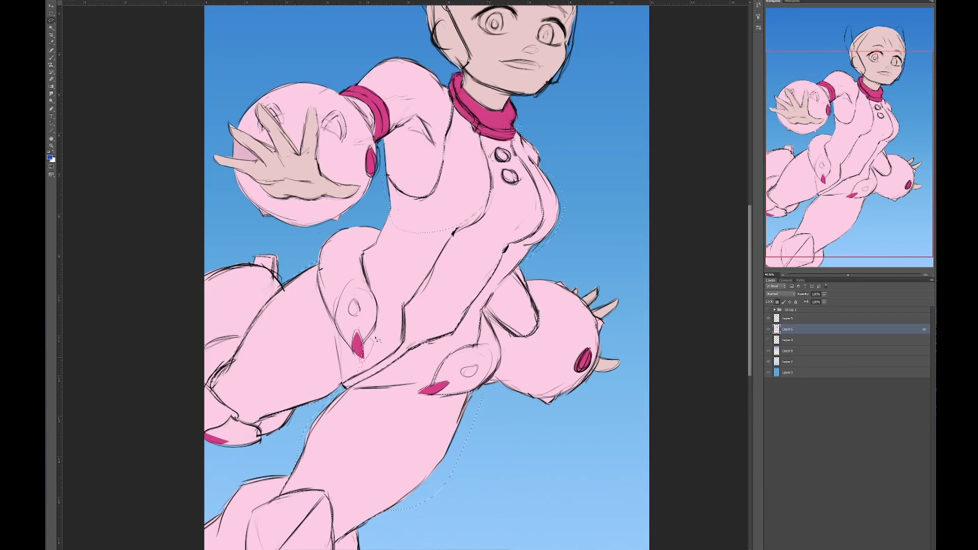
pyautogui.moveTo(488, 217); pyautogui.dragTo(467, 214)
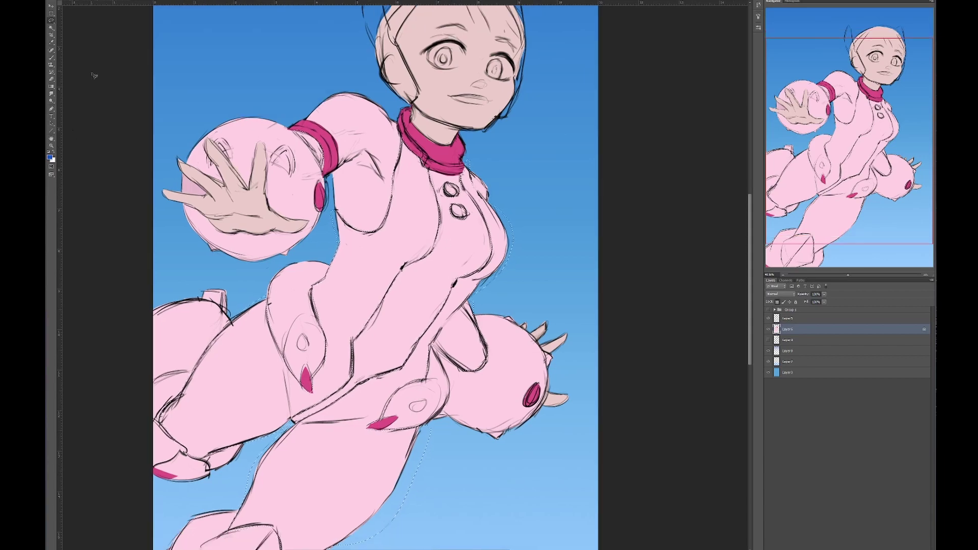
# Step: Fill the selected bodysuit areas with dark teal and adjust them to a deeper navy with Hue/Saturation
pyautogui.click(50, 157)
pyautogui.click(614, 214)
pyautogui.click(694, 192)
pyautogui.hotkey('alt', 'BackSpace')
pyautogui.hotkey('ctrl', 'u')
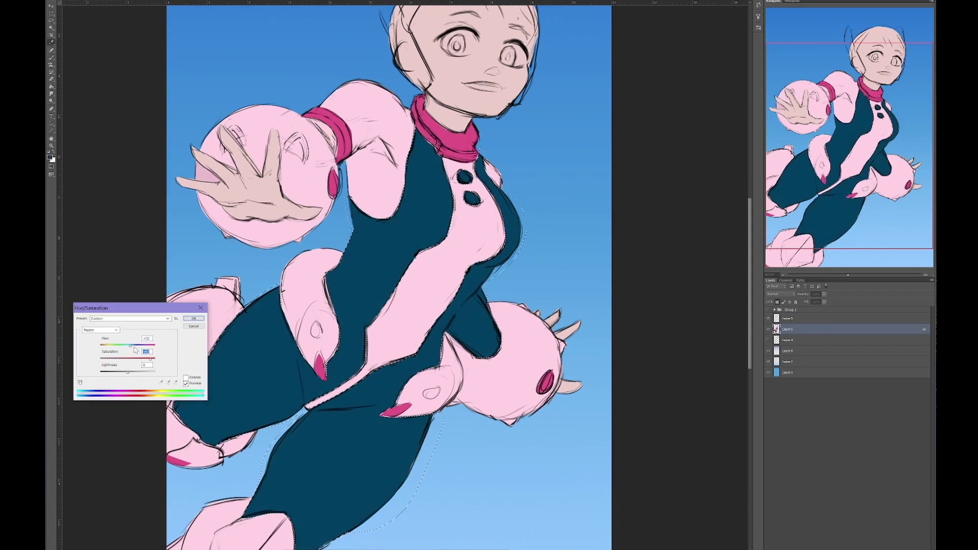
pyautogui.press('Return')
# Step: Fill the eyes with white and shift the skin of the head and hands to a yellower tone
pyautogui.moveTo(387, 286); pyautogui.dragTo(341, 275)
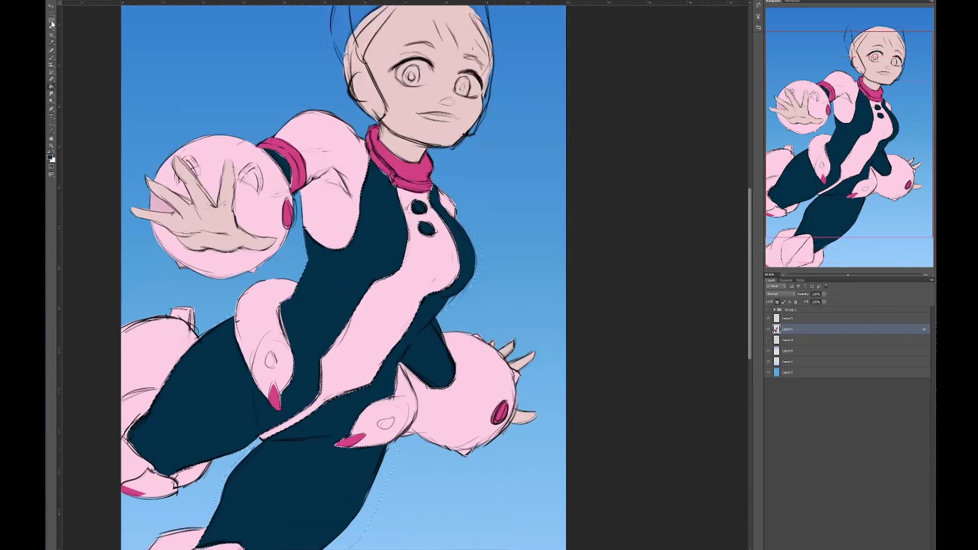
pyautogui.scroll(-2, 215, 329)
pyautogui.scroll(5, 215, 330)
pyautogui.scroll(-3, 331, 305)
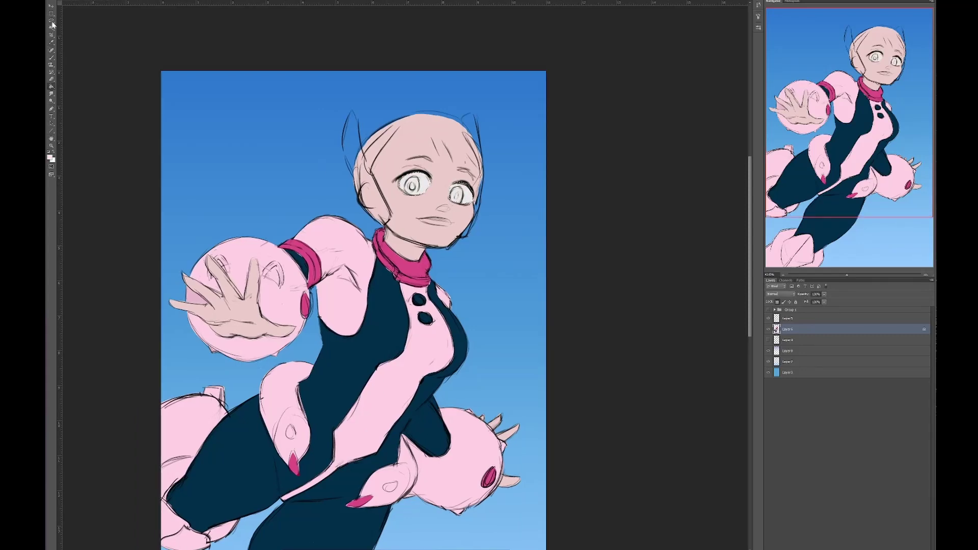
pyautogui.hotkey('ctrl', 'u')
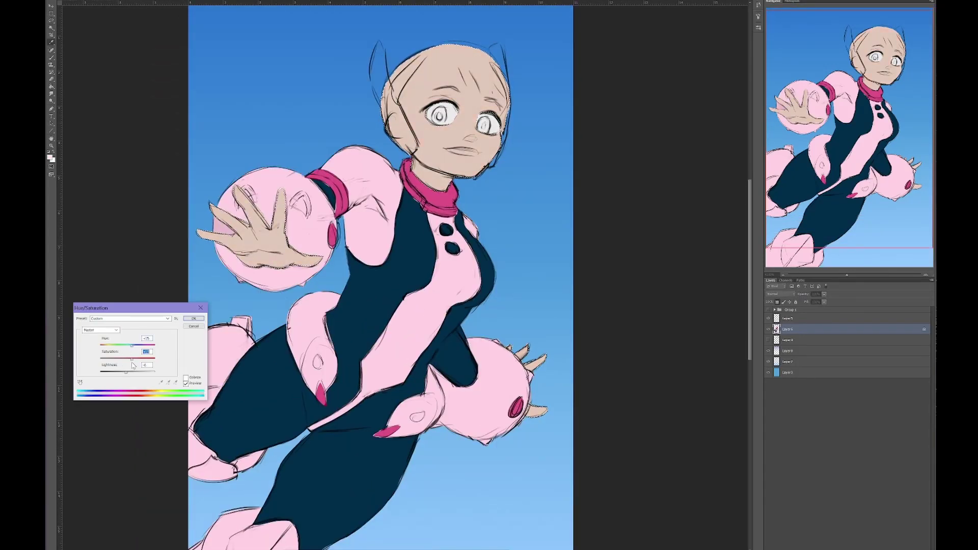
pyautogui.press('Return')
pyautogui.scroll(1, 630, 249)
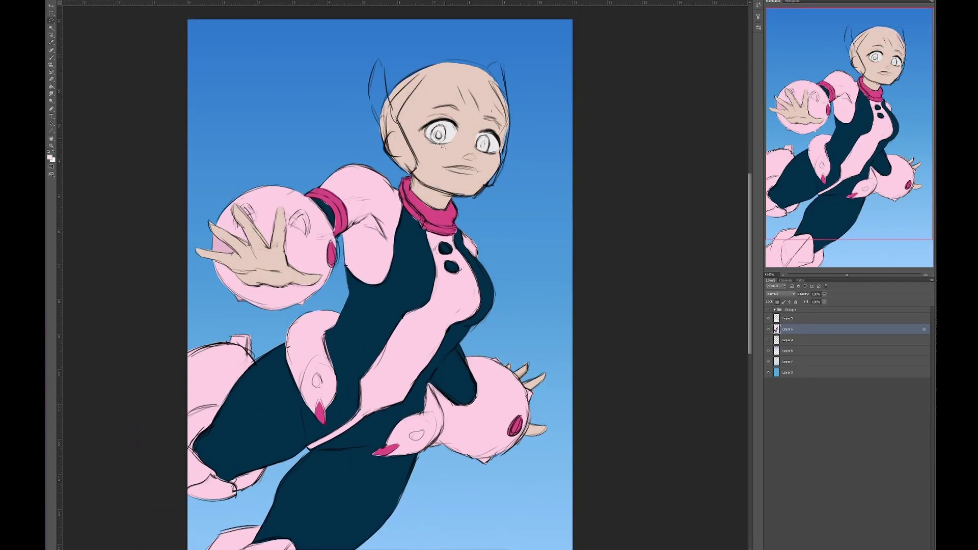
# Step: Colour the irises and the hair area brown and shift the hair to a redder hue
pyautogui.hotkey('ctrl', 'z')
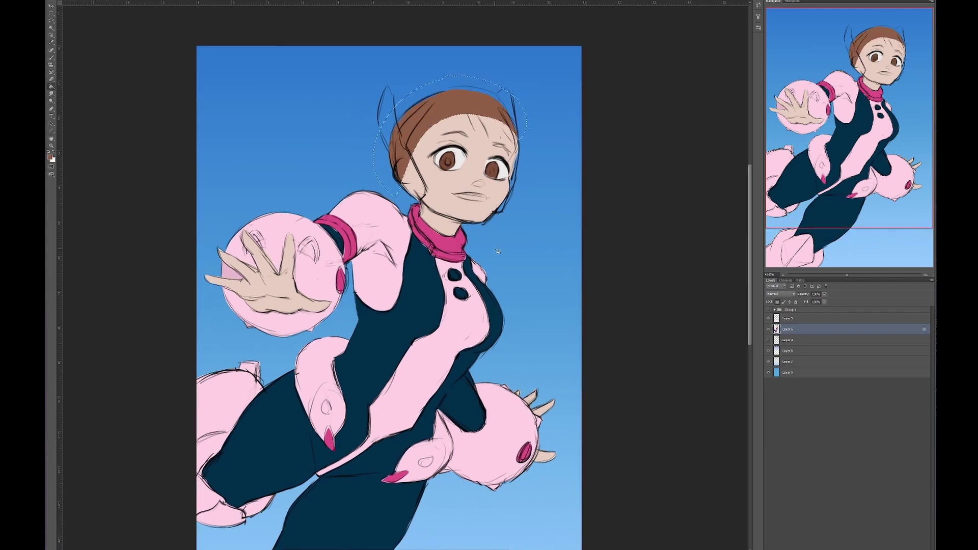
pyautogui.hotkey('ctrl', 'u')
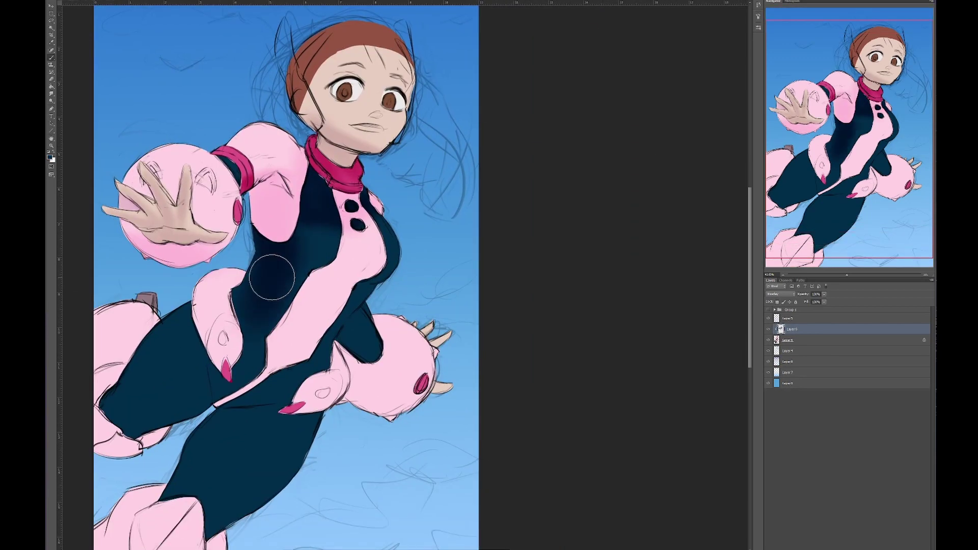
# Step: Paint soft light and shadow over the bodysuit and tone down the reddish top shading layer with Hue/Saturation
pyautogui.moveTo(197, 350); pyautogui.dragTo(305, 327)
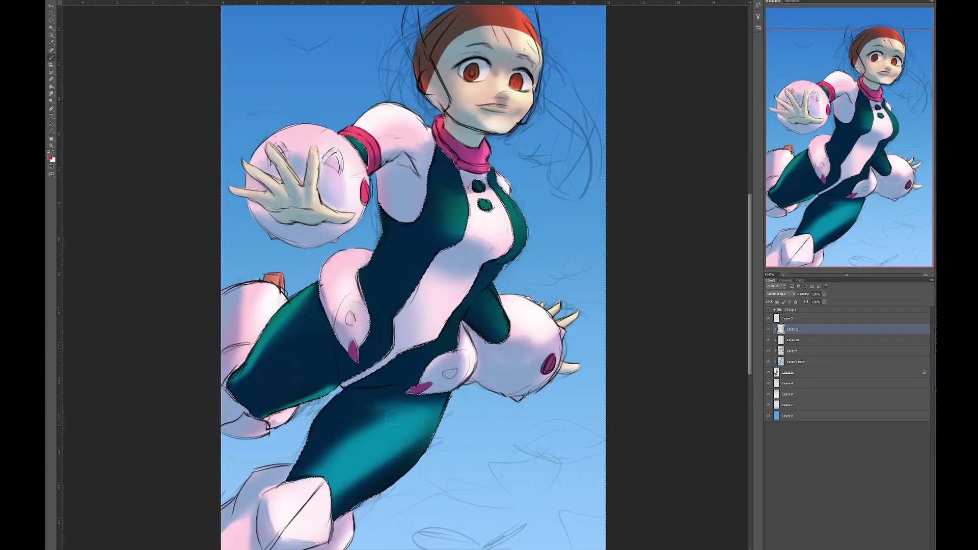
pyautogui.hotkey('ctrl', 'u')
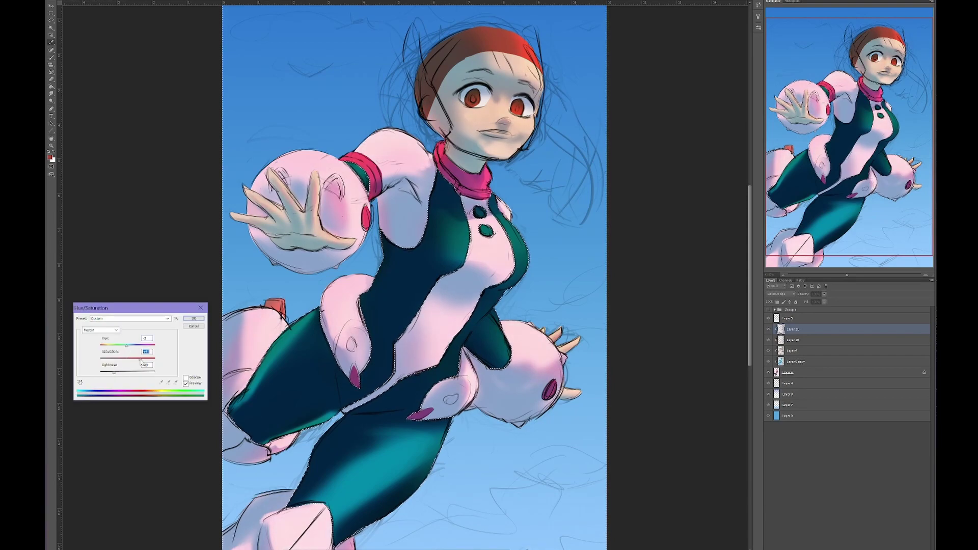
pyautogui.press('Return')
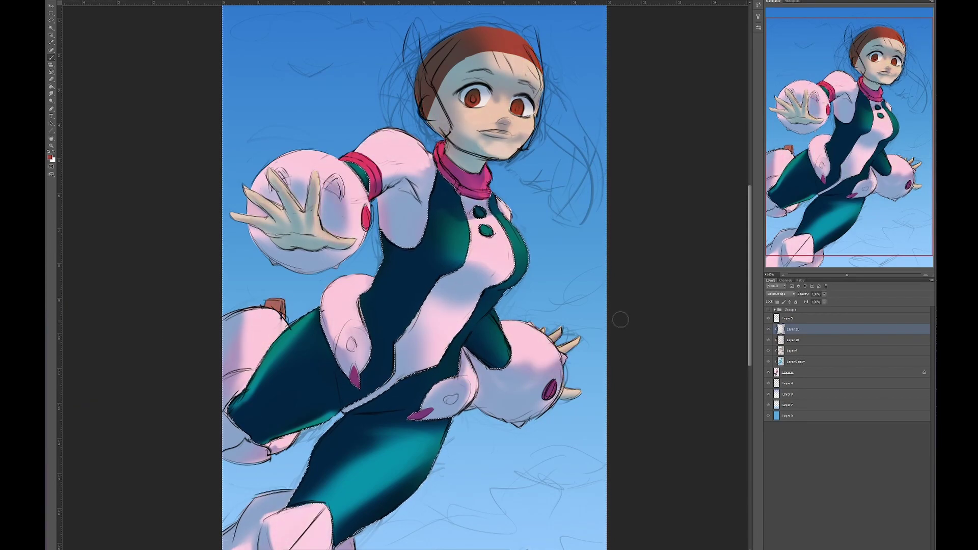
# Step: Adjust the lower clipped shading layer and shift the bodysuit's green highlights to blue with Hue/Saturation, leaving nothing selected
pyautogui.click(793, 351)
pyautogui.hotkey('ctrl', 'u')
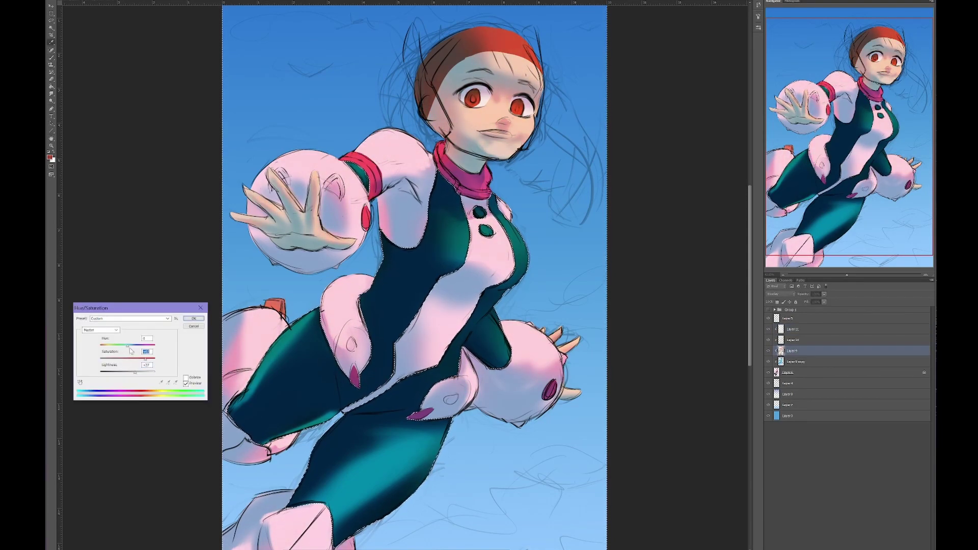
pyautogui.press('Return')
pyautogui.hotkey('ctrl', 'u')
pyautogui.press('Return')
pyautogui.hotkey('ctrl', 'd')
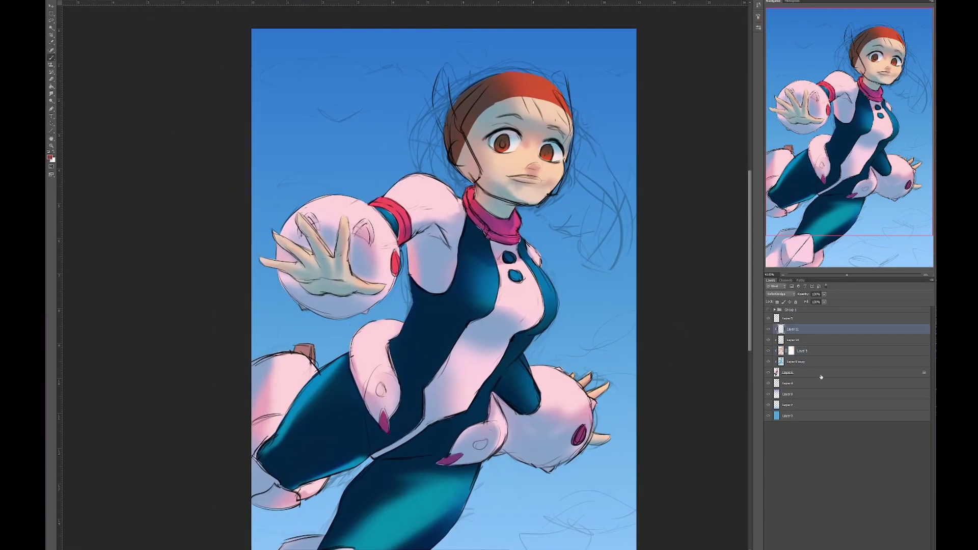
# Step: Merge the clipped shading layers into the character's colour layer and add a clipped layer above the outstretched hand's layer
pyautogui.keyDown('shift'); pyautogui.click(821, 377); pyautogui.keyUp('shift')
pyautogui.hotkey('ctrl', 'e')
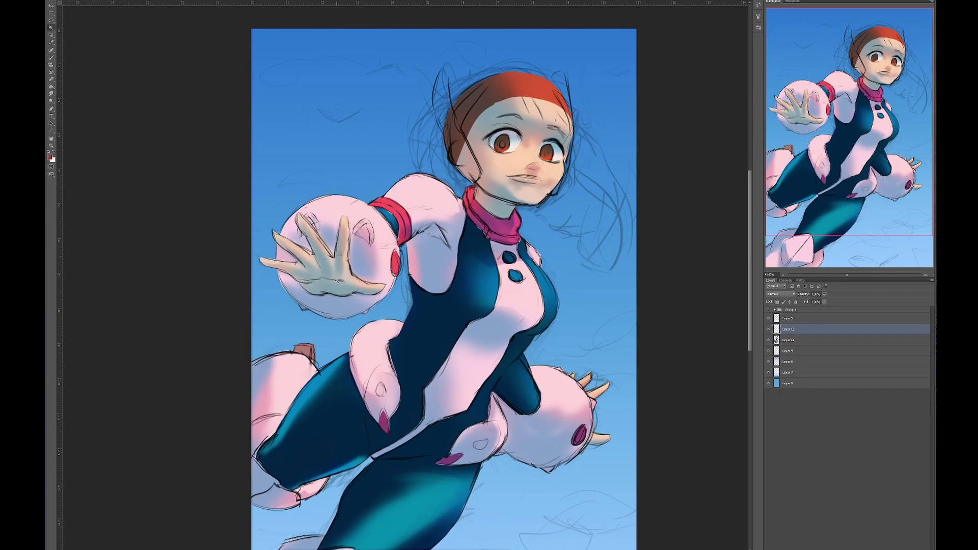
pyautogui.click(795, 318)
pyautogui.hotkey('ctrl', 'j')
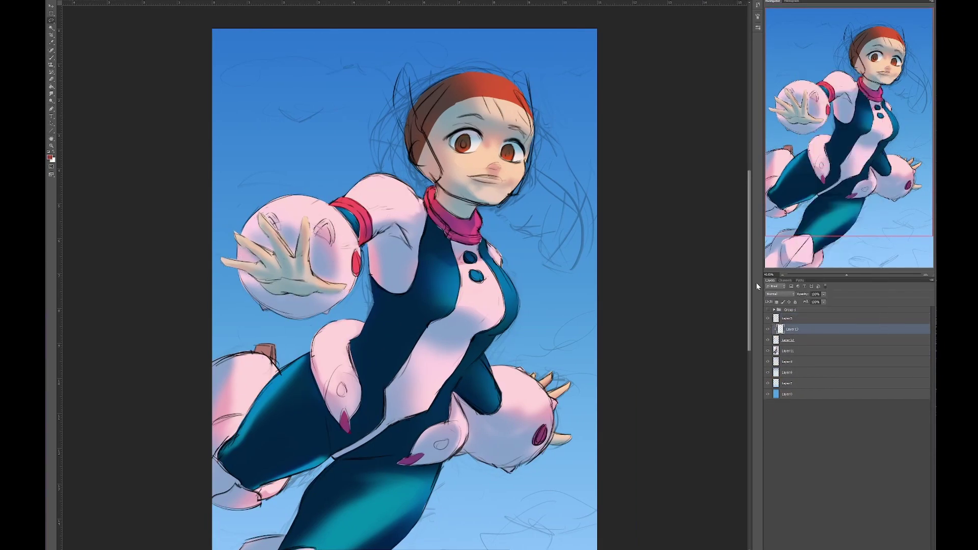
# Step: Check the separated outstretched hand by toggling its layer and add a clipped paint layer above the character's line art
pyautogui.moveTo(565, 387); pyautogui.dragTo(656, 336)
pyautogui.hotkey('alt', '[')
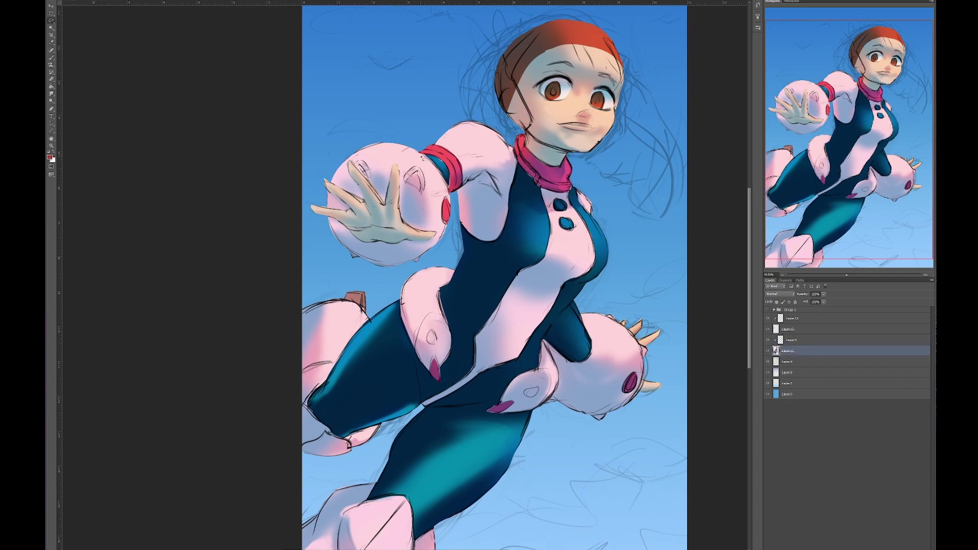
pyautogui.moveTo(453, 132); pyautogui.dragTo(431, 181)
pyautogui.moveTo(475, 285)
pyautogui.mouseDown()
pyautogui.moveTo(425, 283)
pyautogui.moveTo(472, 273)
pyautogui.moveTo(414, 252)
pyautogui.moveTo(435, 229)
pyautogui.mouseUp()
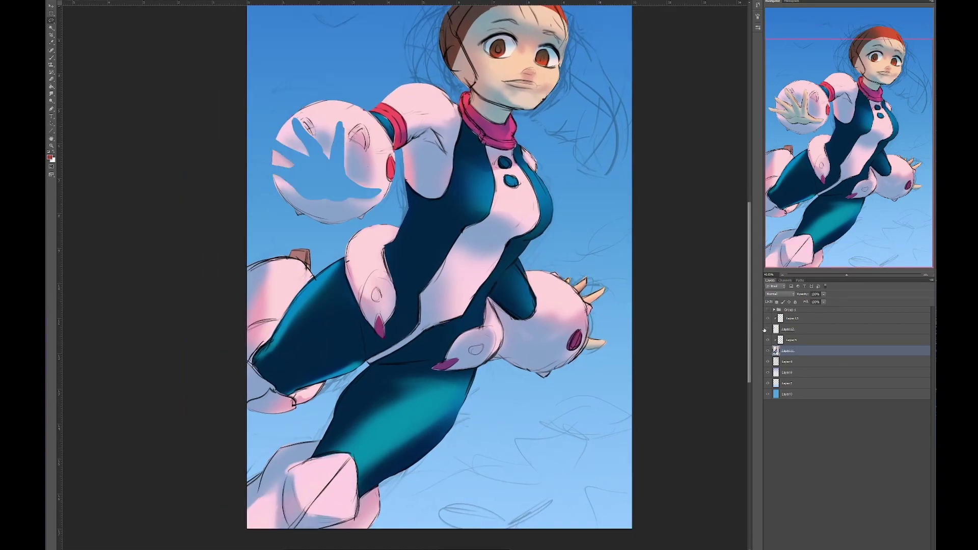
pyautogui.click(768, 329)
pyautogui.moveTo(648, 268)
pyautogui.mouseDown()
pyautogui.moveTo(712, 380)
pyautogui.moveTo(636, 357)
pyautogui.moveTo(703, 351)
pyautogui.mouseUp()
pyautogui.hotkey('ctrl', 'shift', 'n')
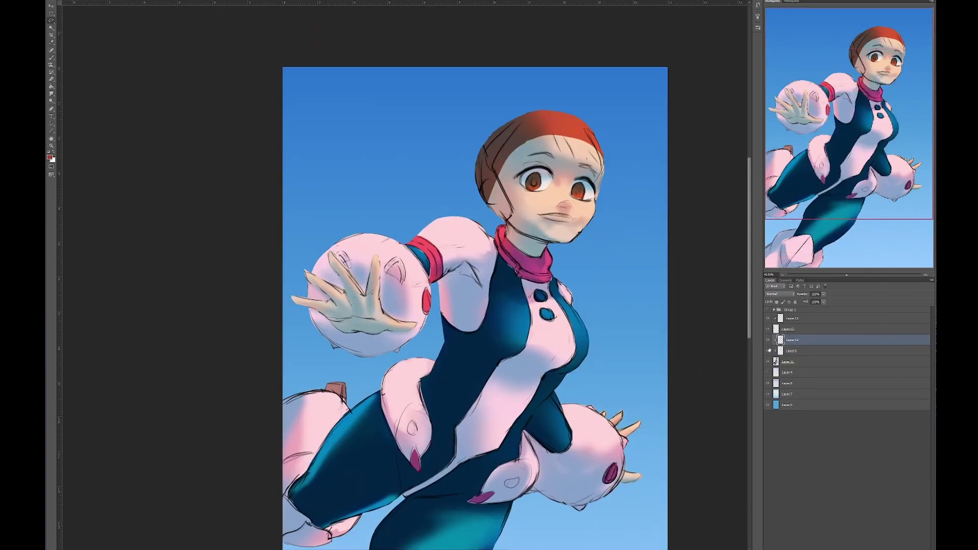
pyautogui.hotkey('ctrl', '0')
pyautogui.hotkey('ctrl', 'alt', 'a')
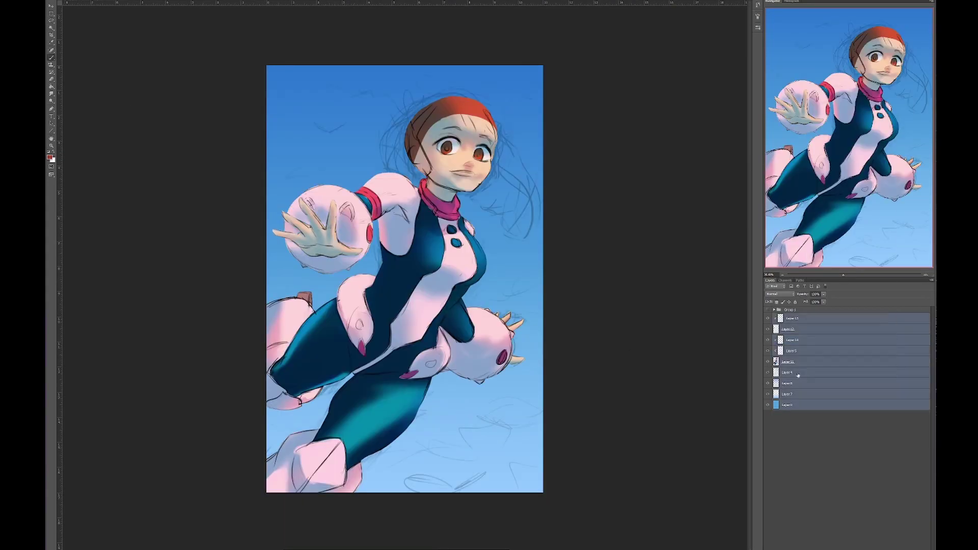
pyautogui.hotkey('ctrl', 'j')
pyautogui.hotkey('ctrl', 'alt', 'z')
# Step: Paint over the sketch lines of the hair, face and collar with sampled colours, defining the lips and dark pupils
pyautogui.scroll(5, 444, 81)
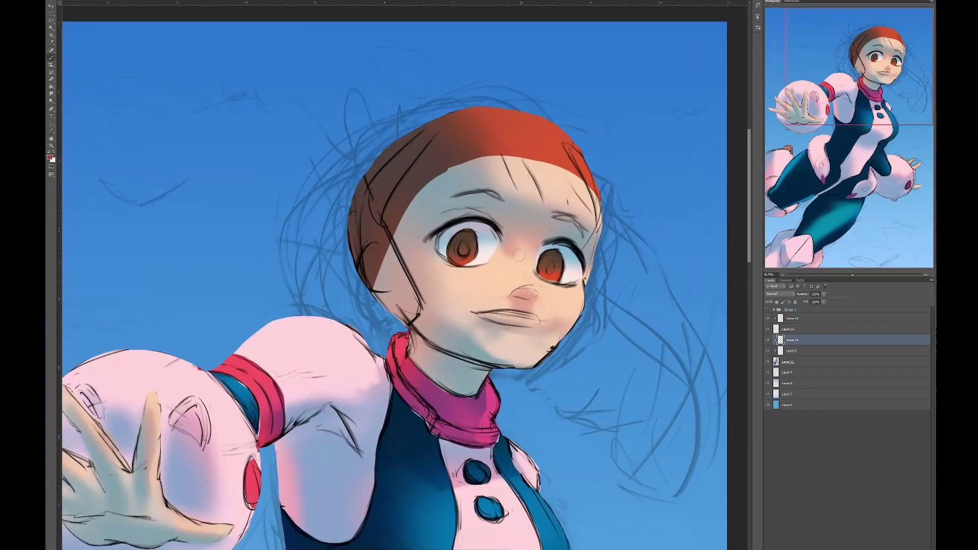
pyautogui.press('F5')
pyautogui.press('F5')
pyautogui.keyDown('alt'); pyautogui.click(510, 260); pyautogui.keyUp('alt')
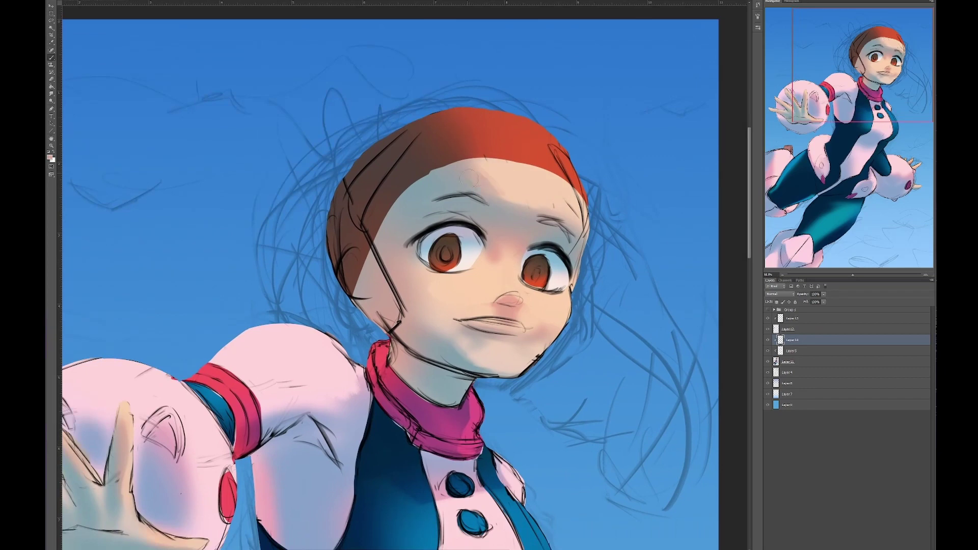
pyautogui.moveTo(429, 164)
pyautogui.mouseDown()
pyautogui.moveTo(486, 132)
pyautogui.moveTo(499, 86)
pyautogui.moveTo(478, 97)
pyautogui.moveTo(367, 242)
pyautogui.moveTo(444, 199)
pyautogui.moveTo(390, 218)
pyautogui.moveTo(413, 270)
pyautogui.moveTo(396, 278)
pyautogui.moveTo(528, 169)
pyautogui.moveTo(476, 199)
pyautogui.mouseUp()
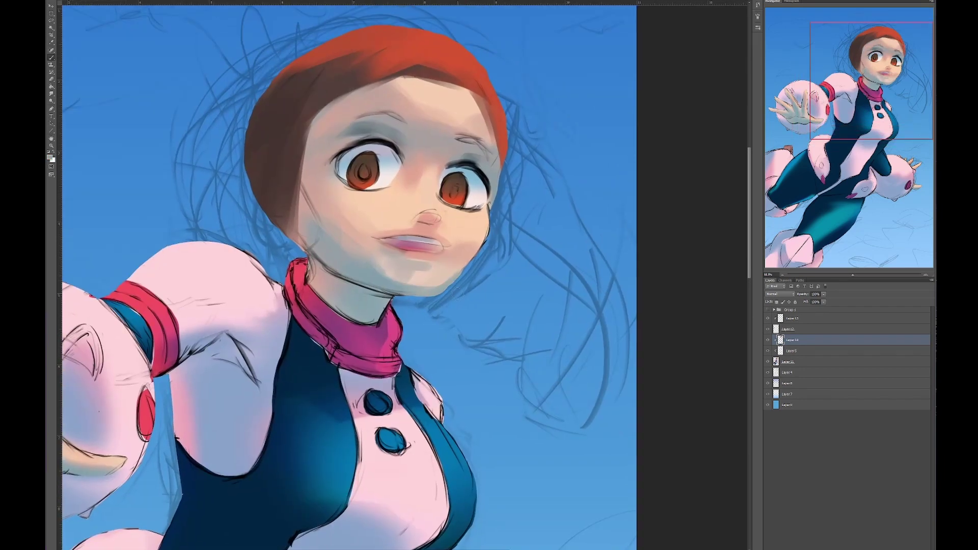
pyautogui.moveTo(457, 291); pyautogui.dragTo(486, 238)
pyautogui.moveTo(459, 279); pyautogui.dragTo(424, 218)
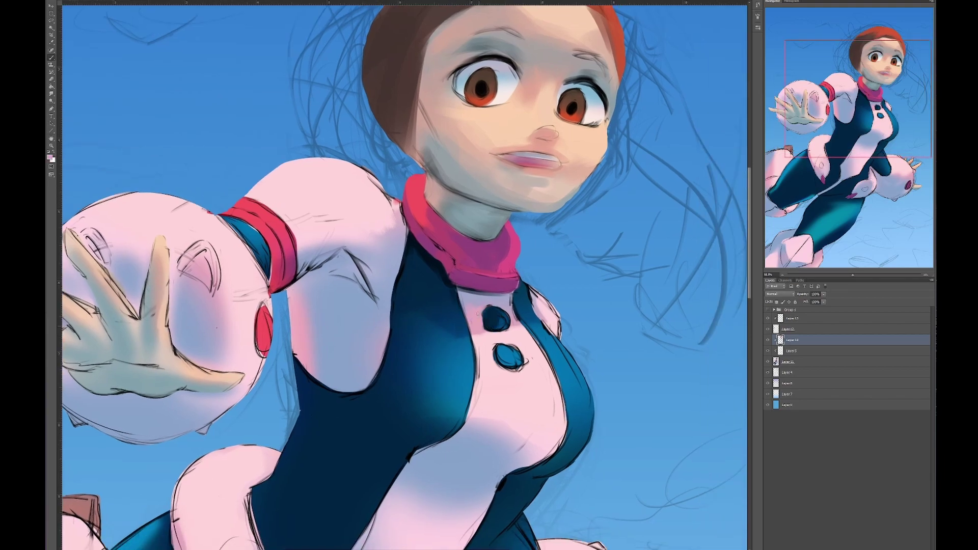
# Step: Paint out the chest buttons and shade the raised arm's sleeve with pink bands and a grey fold
pyautogui.moveTo(504, 332); pyautogui.dragTo(479, 318)
pyautogui.moveTo(408, 340)
pyautogui.mouseDown()
pyautogui.moveTo(404, 305)
pyautogui.moveTo(423, 313)
pyautogui.moveTo(438, 304)
pyautogui.moveTo(396, 322)
pyautogui.moveTo(407, 391)
pyautogui.mouseUp()
pyautogui.moveTo(405, 280)
pyautogui.mouseDown()
pyautogui.moveTo(360, 230)
pyautogui.moveTo(415, 316)
pyautogui.mouseUp()
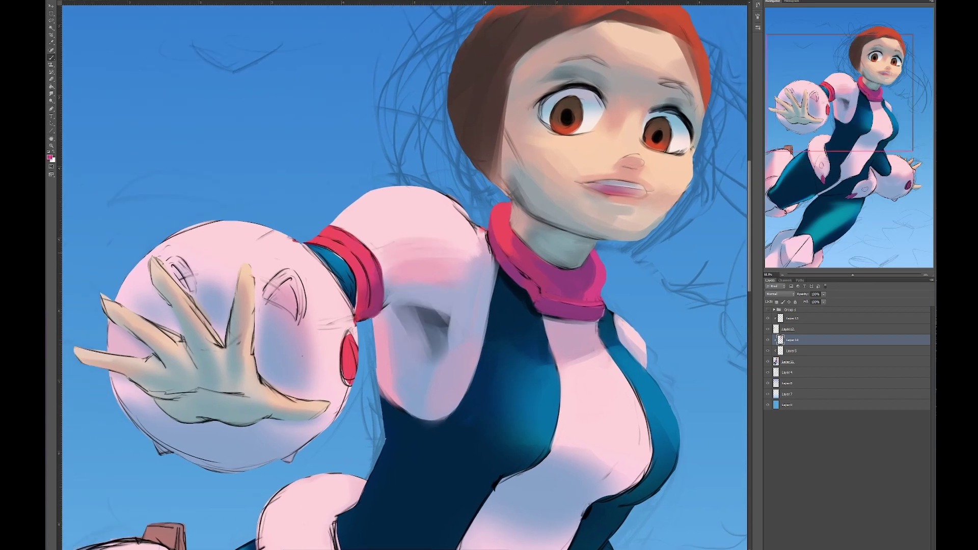
# Step: Paint over the outline of the raised round gauntlet and shade its surface with pink and lavender
pyautogui.moveTo(277, 322)
pyautogui.mouseDown()
pyautogui.moveTo(297, 325)
pyautogui.moveTo(358, 282)
pyautogui.moveTo(349, 284)
pyautogui.moveTo(387, 408)
pyautogui.moveTo(402, 306)
pyautogui.mouseUp()
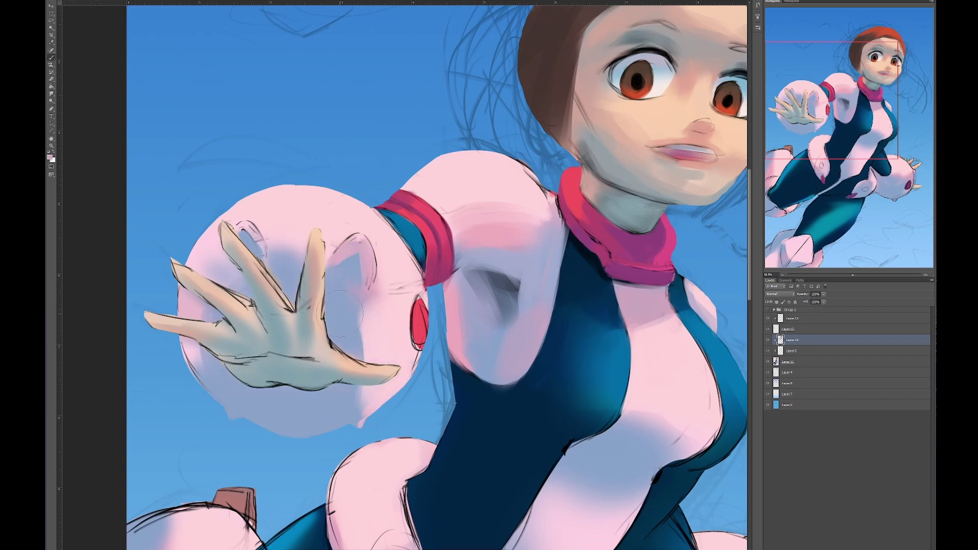
pyautogui.moveTo(331, 408); pyautogui.dragTo(416, 330)
pyautogui.moveTo(404, 264); pyautogui.dragTo(418, 261)
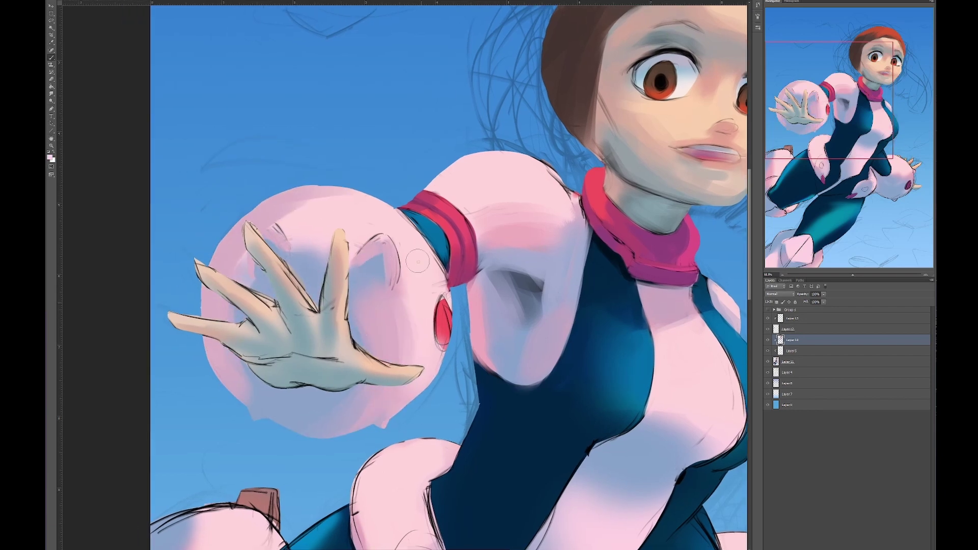
pyautogui.moveTo(278, 230); pyautogui.dragTo(285, 228)
pyautogui.moveTo(367, 255); pyautogui.dragTo(326, 224)
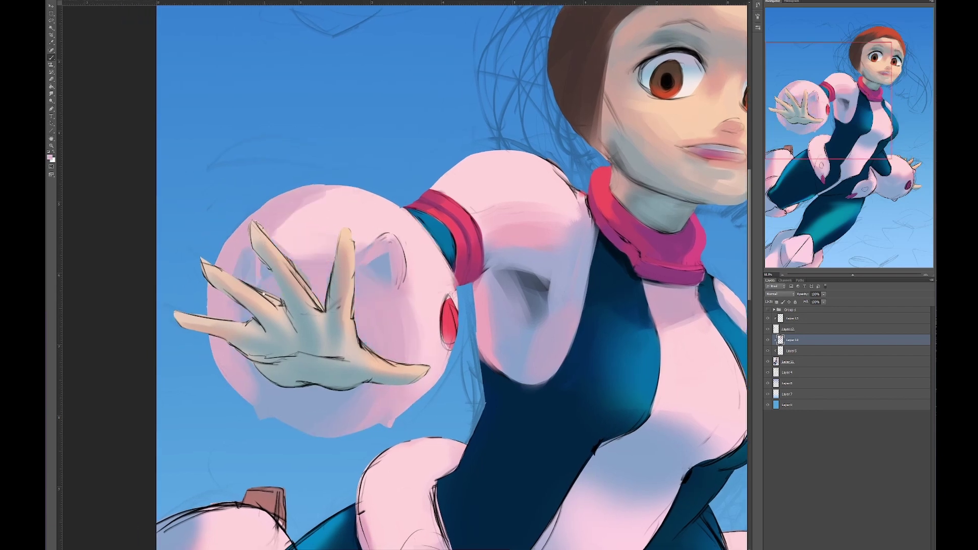
# Step: Refine the raised gauntlet's pink shading bands, raised details and small spikes along its lower edge
pyautogui.moveTo(263, 293); pyautogui.dragTo(263, 287)
pyautogui.moveTo(374, 351); pyautogui.dragTo(334, 287)
pyautogui.moveTo(229, 212); pyautogui.dragTo(228, 207)
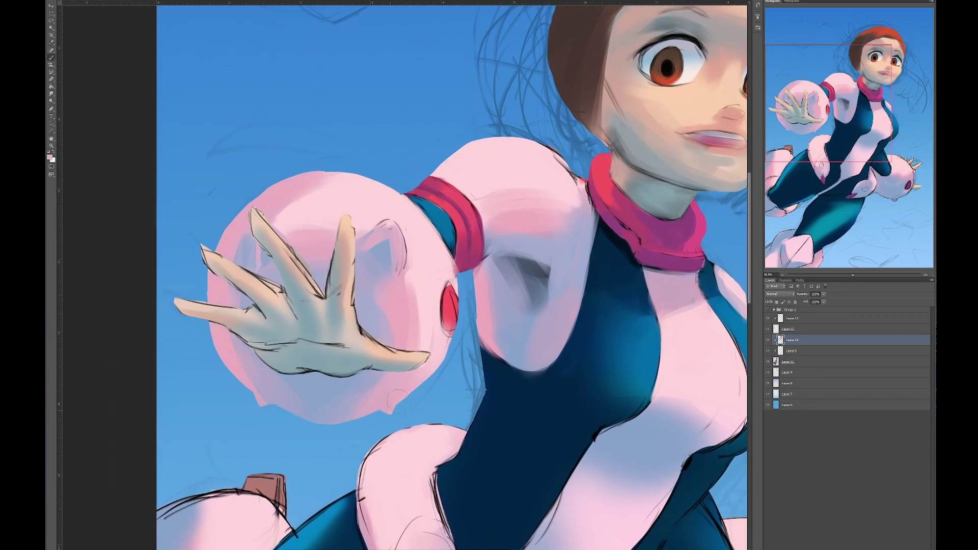
pyautogui.moveTo(398, 400); pyautogui.dragTo(389, 408)
# Step: Paint blue highlights along the bodysuit's waist and side edges and shade the pale central torso panel
pyautogui.moveTo(315, 255); pyautogui.dragTo(214, 194)
pyautogui.moveTo(732, 437)
pyautogui.mouseDown()
pyautogui.moveTo(498, 279)
pyautogui.moveTo(436, 284)
pyautogui.moveTo(431, 239)
pyautogui.mouseUp()
pyautogui.moveTo(423, 357); pyautogui.dragTo(474, 286)
pyautogui.moveTo(387, 326); pyautogui.dragTo(382, 310)
pyautogui.moveTo(331, 270); pyautogui.dragTo(357, 311)
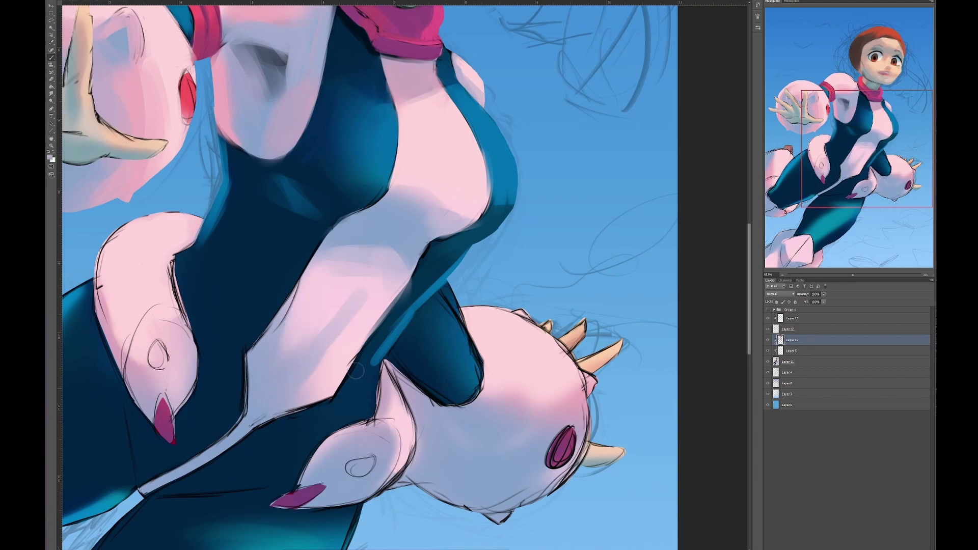
pyautogui.moveTo(355, 370); pyautogui.dragTo(383, 342)
# Step: Paint over the near hip pad, shading it in pink bands with a grey dot and a magenta tip
pyautogui.moveTo(387, 270); pyautogui.dragTo(295, 340)
pyautogui.moveTo(370, 311)
pyautogui.mouseDown()
pyautogui.moveTo(438, 321)
pyautogui.moveTo(562, 370)
pyautogui.mouseUp()
pyautogui.moveTo(315, 255)
pyautogui.mouseDown()
pyautogui.moveTo(380, 408)
pyautogui.moveTo(404, 361)
pyautogui.mouseUp()
pyautogui.moveTo(408, 397); pyautogui.dragTo(413, 423)
pyautogui.moveTo(393, 377); pyautogui.dragTo(397, 407)
pyautogui.moveTo(397, 407); pyautogui.dragTo(397, 494)
pyautogui.moveTo(423, 326); pyautogui.dragTo(451, 357)
pyautogui.moveTo(489, 410); pyautogui.dragTo(522, 388)
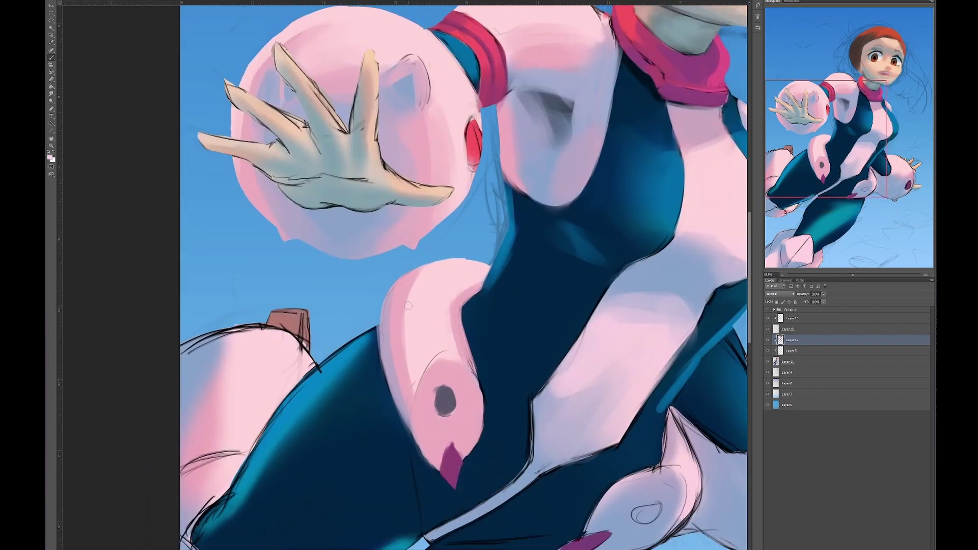
# Step: Lasso the raised arm's shoulder beside the collar on the character's colour layer and return to the paint layer to clean it up
pyautogui.moveTo(408, 306); pyautogui.dragTo(245, 342)
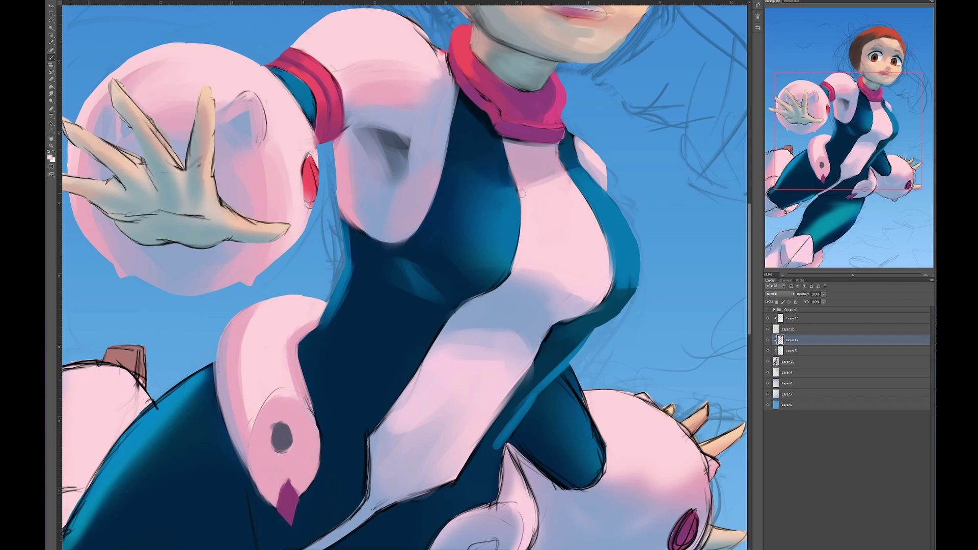
pyautogui.moveTo(522, 193); pyautogui.dragTo(564, 321)
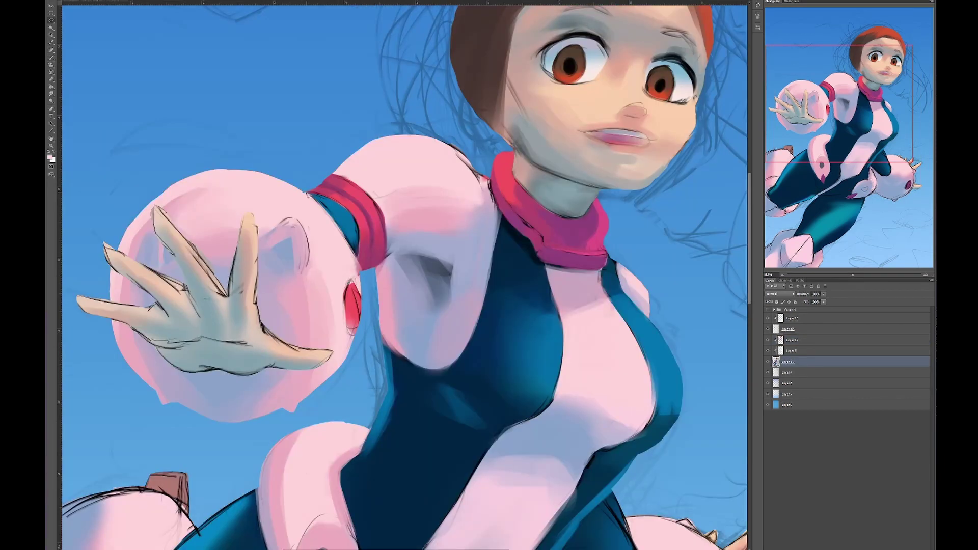
pyautogui.moveTo(407, 334); pyautogui.dragTo(380, 348)
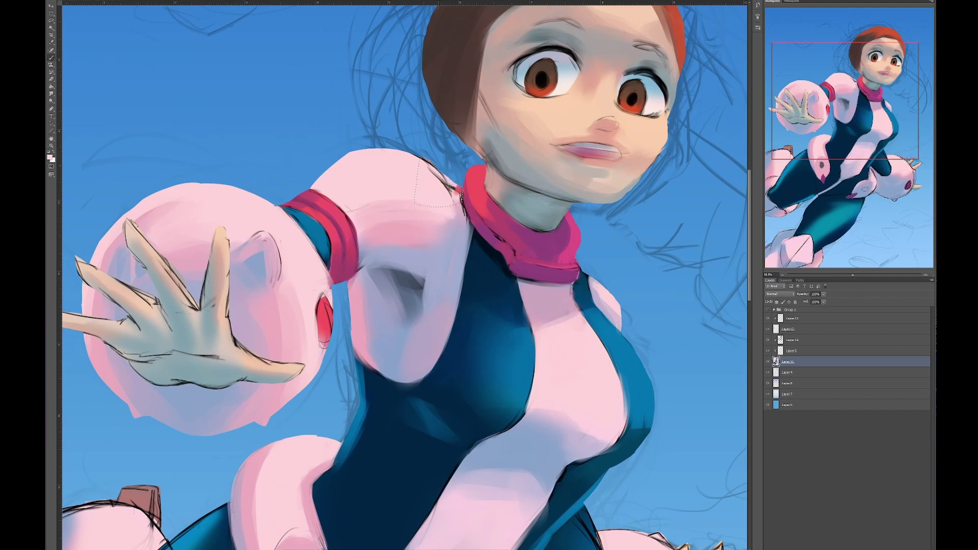
pyautogui.press('b')
pyautogui.hotkey('alt', ']')
pyautogui.hotkey('alt', ']')
pyautogui.moveTo(371, 175)
pyautogui.mouseDown()
pyautogui.moveTo(327, 177)
pyautogui.moveTo(320, 158)
pyautogui.moveTo(244, 130)
pyautogui.mouseUp()
# Step: Add a pink shadow band to the abdomen panel and paint the far hip pad with a dark dot and magenta tip
pyautogui.moveTo(326, 286); pyautogui.dragTo(321, 245)
pyautogui.moveTo(356, 387); pyautogui.dragTo(392, 249)
pyautogui.moveTo(408, 458); pyautogui.dragTo(434, 324)
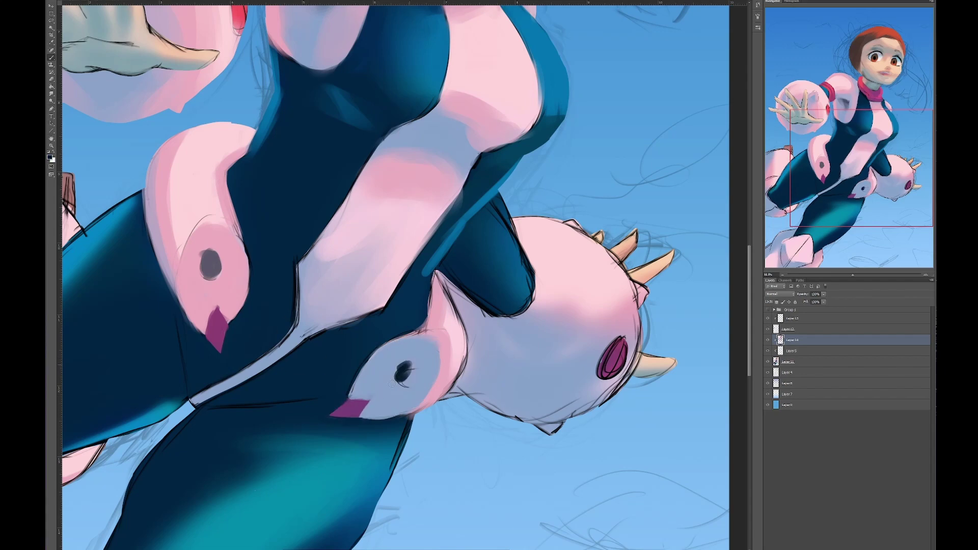
pyautogui.moveTo(390, 384); pyautogui.dragTo(377, 389)
# Step: Paint over the outlines of the far arm, gauntlet and fingers, shading the gauntlet in pink and lavender
pyautogui.moveTo(443, 326); pyautogui.dragTo(430, 331)
pyautogui.moveTo(469, 214); pyautogui.dragTo(383, 326)
pyautogui.moveTo(401, 429); pyautogui.dragTo(358, 322)
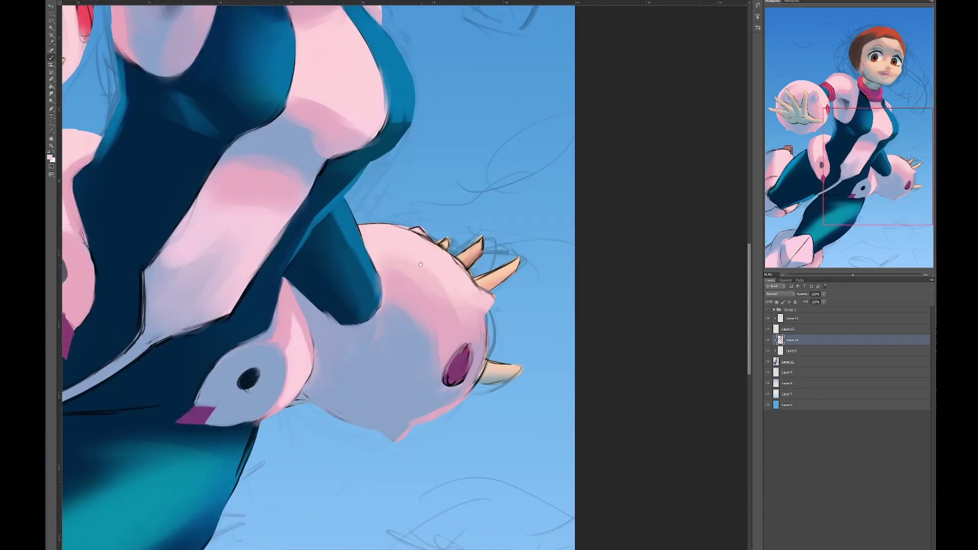
pyautogui.moveTo(420, 264); pyautogui.dragTo(367, 404)
pyautogui.moveTo(426, 422); pyautogui.dragTo(417, 334)
pyautogui.moveTo(196, 172); pyautogui.dragTo(375, 348)
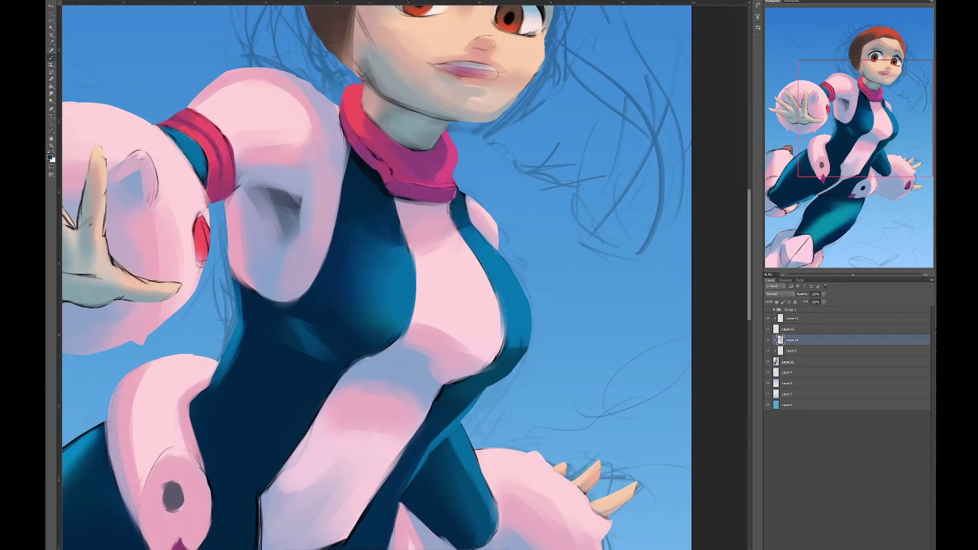
# Step: Blend the teal chest panels and lasso part of the pink centre panel for shading
pyautogui.moveTo(414, 306); pyautogui.dragTo(377, 333)
pyautogui.moveTo(419, 274); pyautogui.dragTo(393, 261)
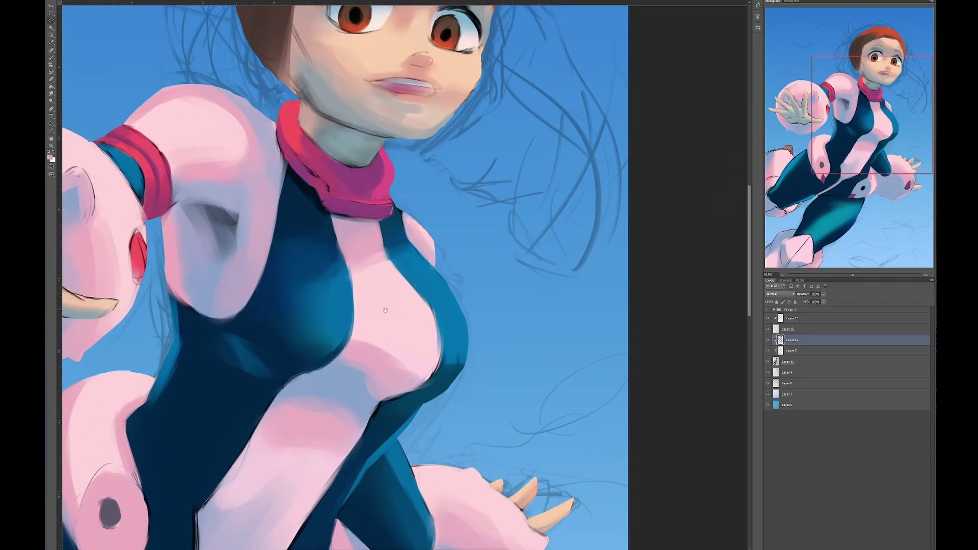
pyautogui.moveTo(385, 310); pyautogui.dragTo(352, 312)
pyautogui.moveTo(354, 211)
pyautogui.mouseDown()
pyautogui.moveTo(359, 250)
pyautogui.moveTo(363, 236)
pyautogui.mouseUp()
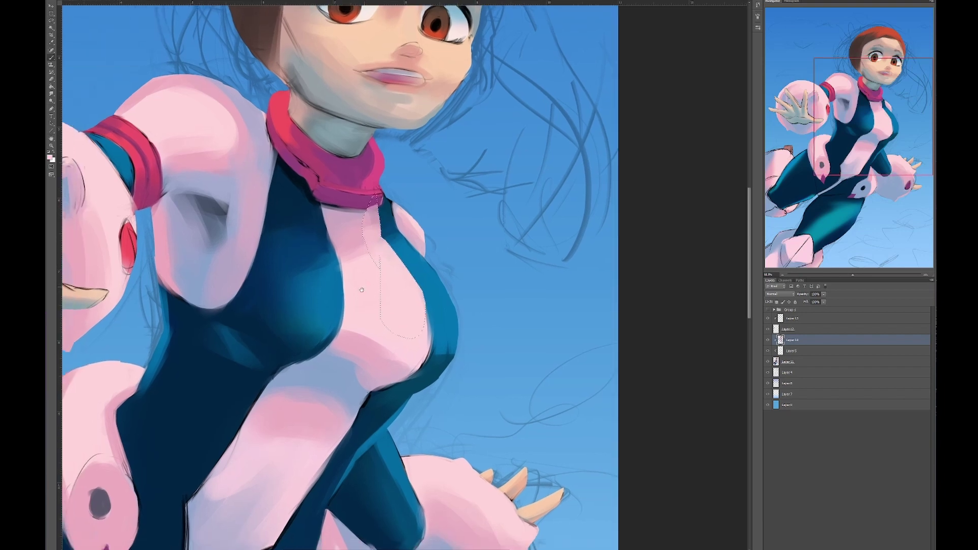
# Step: Clear the selection, revert to an earlier brush stroke in the history and flip the canvas horizontally
pyautogui.hotkey('ctrl', 'd')
pyautogui.click(757, 15)
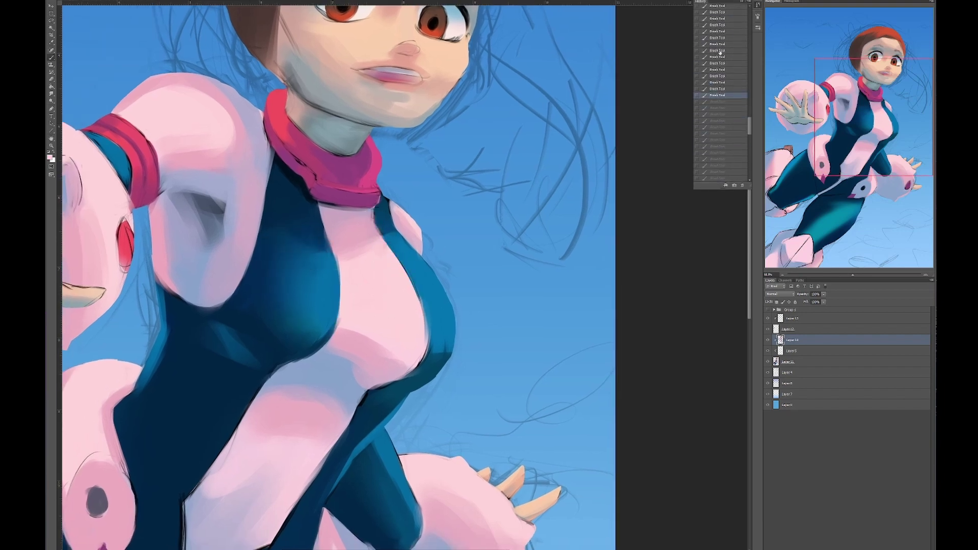
pyautogui.click(717, 82)
pyautogui.hotkey('ctrl', 'shift', 'h')
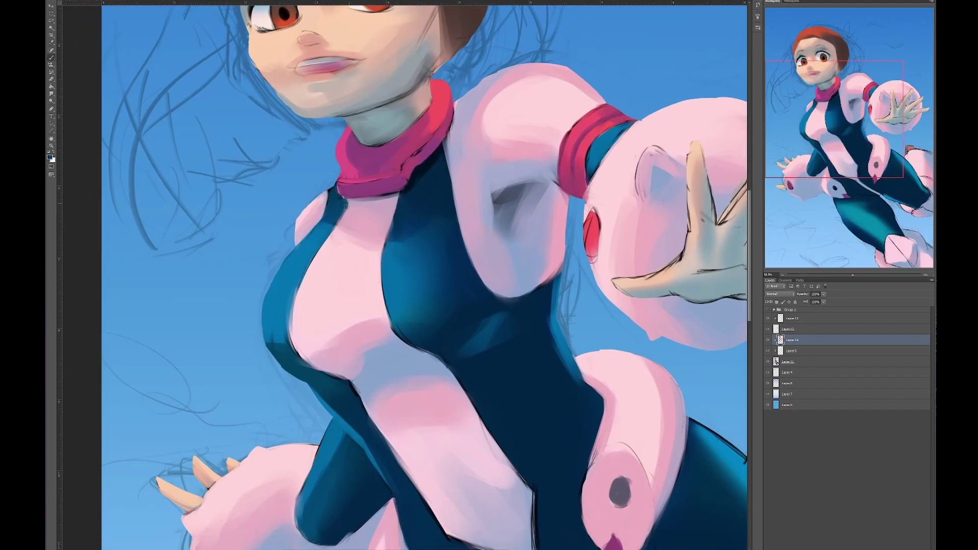
# Step: Repaint the abdomen panel's edges and blend navy shadows and bright teal and blue highlights across both thighs
pyautogui.moveTo(447, 442); pyautogui.dragTo(354, 258)
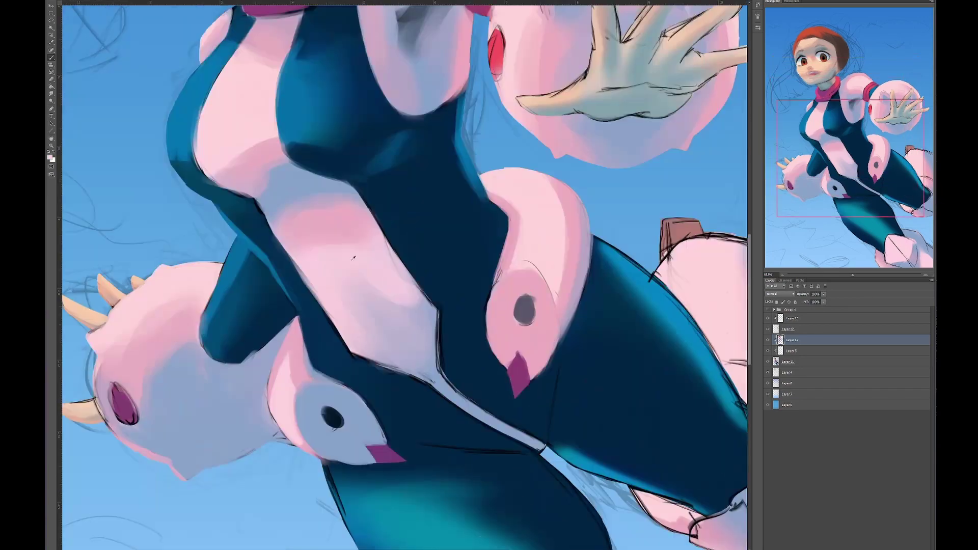
pyautogui.moveTo(373, 318); pyautogui.dragTo(244, 223)
pyautogui.moveTo(113, 180); pyautogui.dragTo(195, 246)
pyautogui.keyDown('alt'); pyautogui.click(195, 246); pyautogui.keyUp('alt')
pyautogui.moveTo(443, 262); pyautogui.dragTo(382, 341)
pyautogui.moveTo(260, 418); pyautogui.dragTo(382, 323)
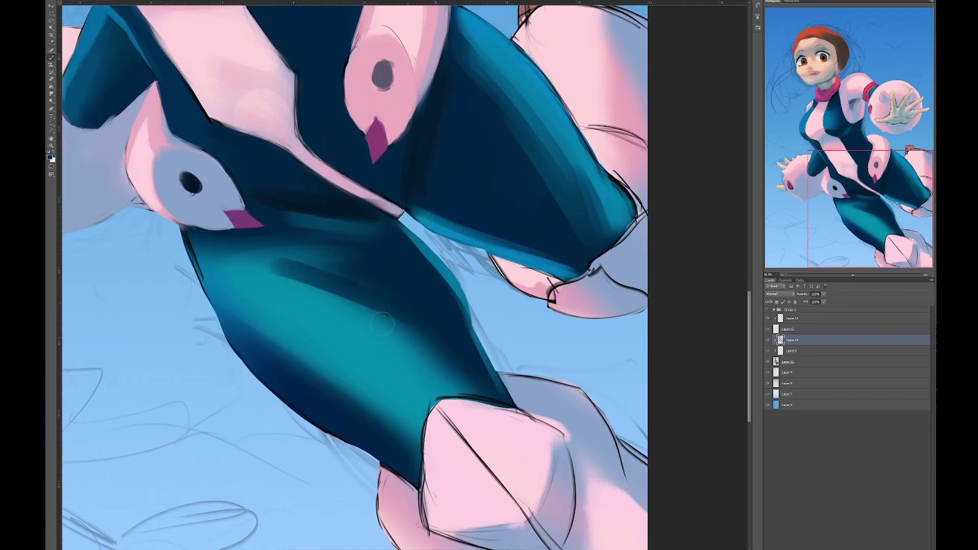
pyautogui.moveTo(391, 382); pyautogui.dragTo(439, 233)
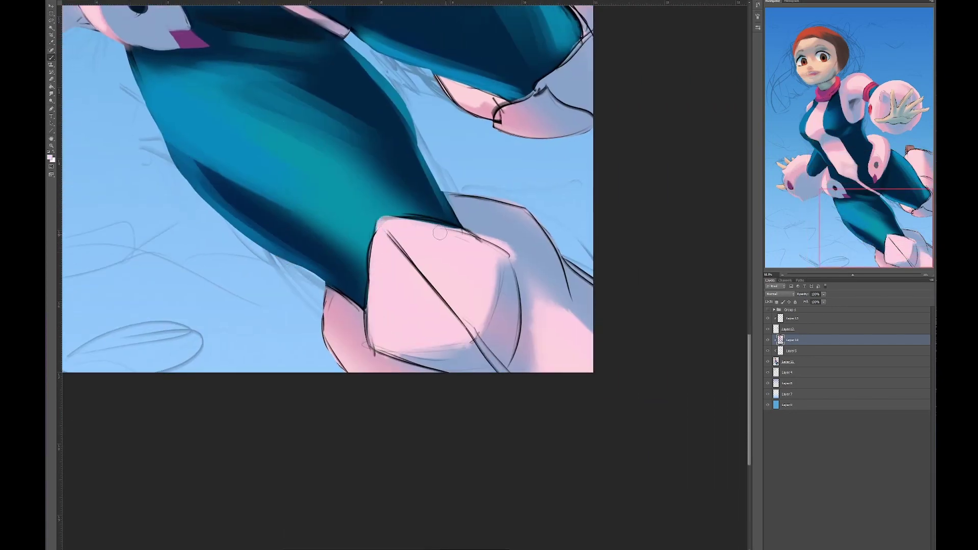
# Step: Paint over the outlines of the knee armour and both lower legs, blending their panels in pink and lavender
pyautogui.moveTo(466, 377); pyautogui.dragTo(403, 452)
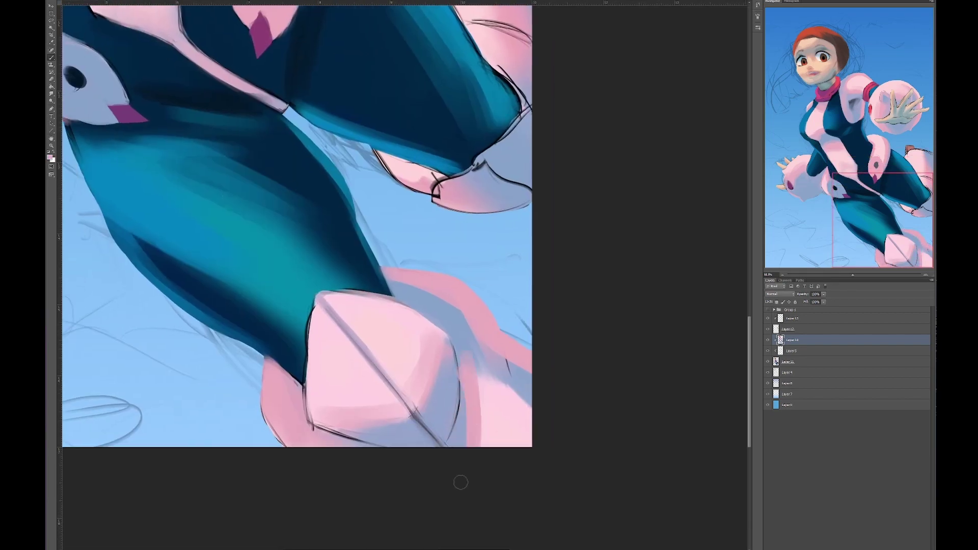
pyautogui.moveTo(449, 304); pyautogui.dragTo(478, 298)
pyautogui.moveTo(477, 395); pyautogui.dragTo(663, 545)
pyautogui.moveTo(293, 330); pyautogui.dragTo(456, 96)
pyautogui.moveTo(182, 174); pyautogui.dragTo(611, 510)
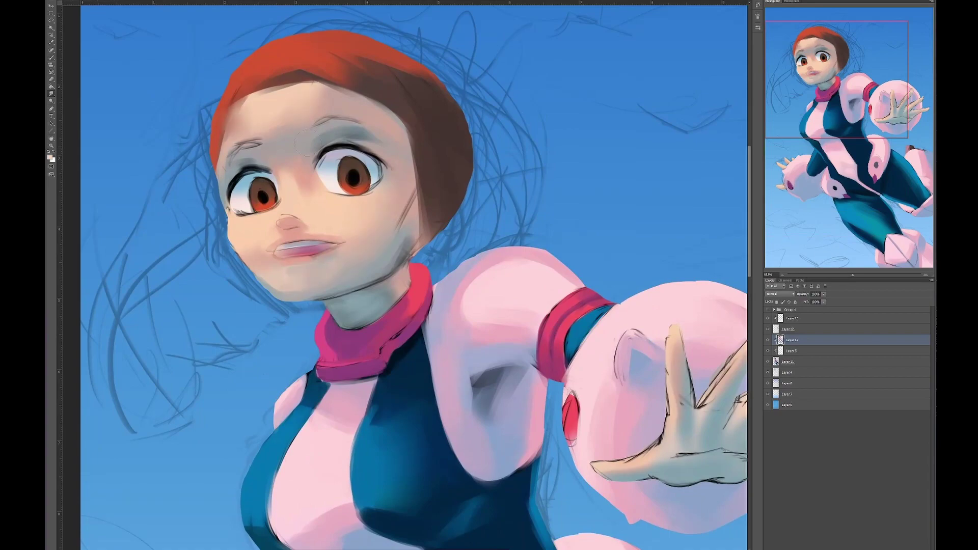
# Step: Review the whole figure, comparing it with the paint-over layer hidden and shown
pyautogui.moveTo(303, 138); pyautogui.dragTo(201, 61)
pyautogui.moveTo(488, 294); pyautogui.dragTo(632, 151)
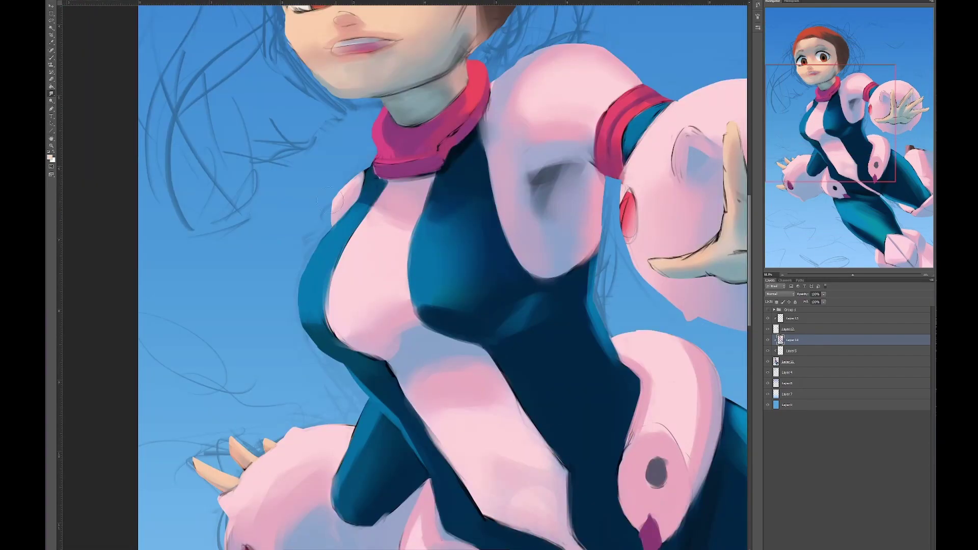
pyautogui.moveTo(511, 378); pyautogui.dragTo(467, 149)
pyautogui.moveTo(751, 459); pyautogui.dragTo(552, 440)
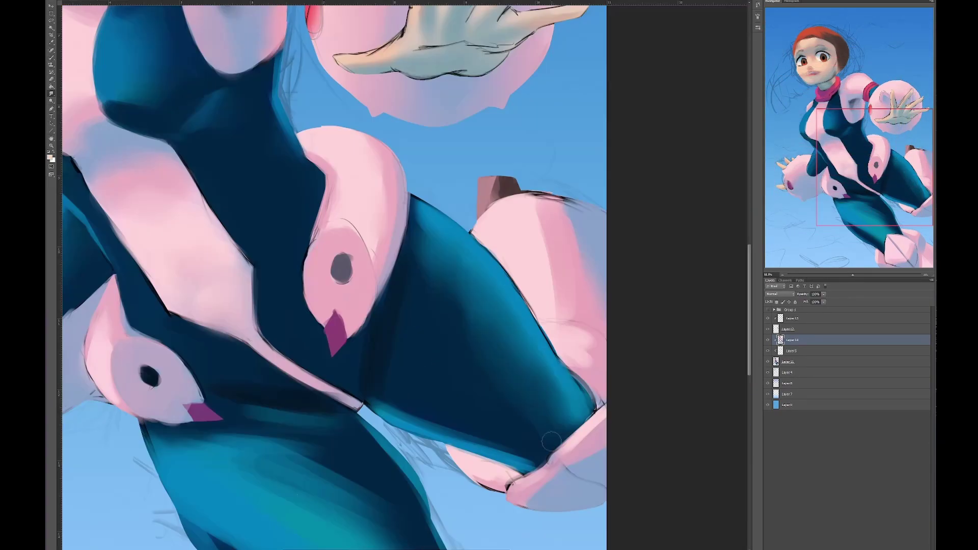
pyautogui.scroll(-6, 429, 237)
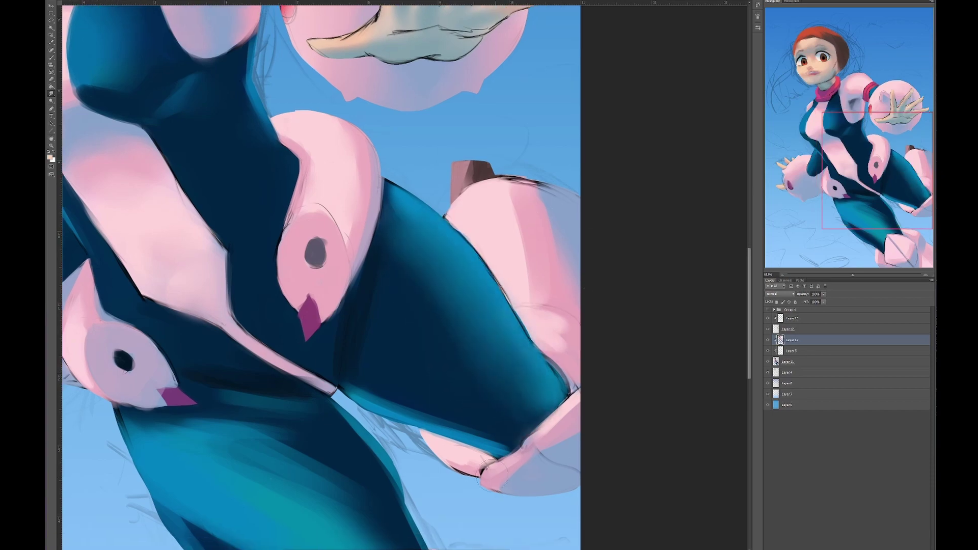
pyautogui.scroll(8, 521, 441)
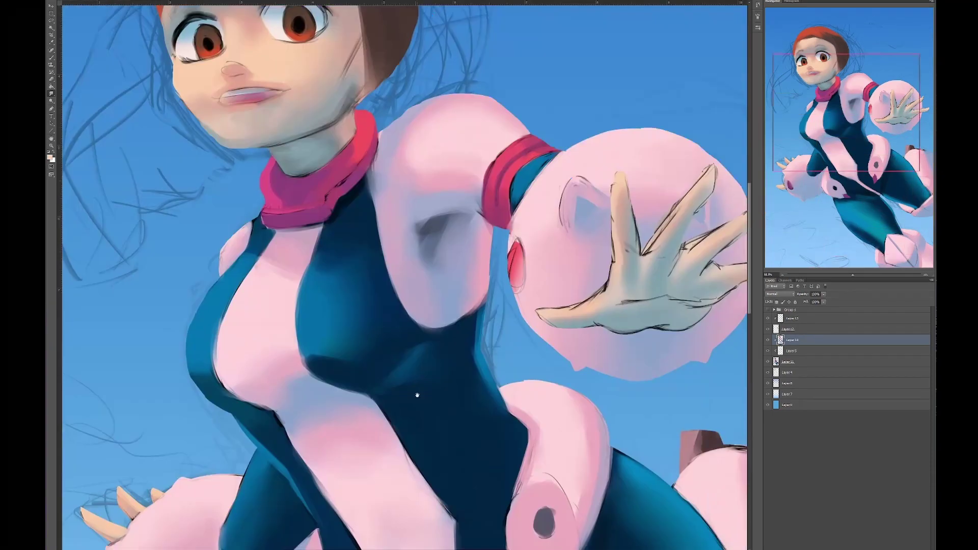
pyautogui.scroll(-5, 558, 278)
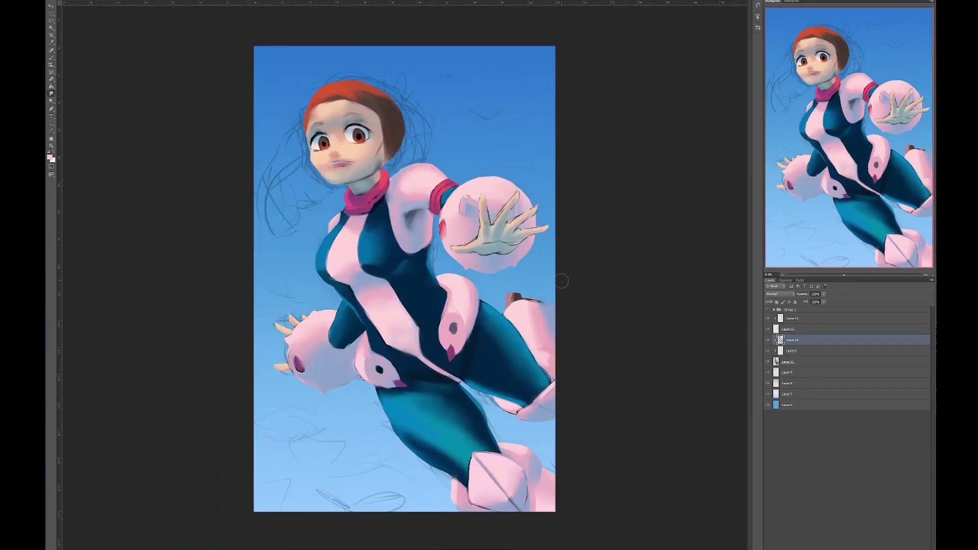
pyautogui.click(768, 340)
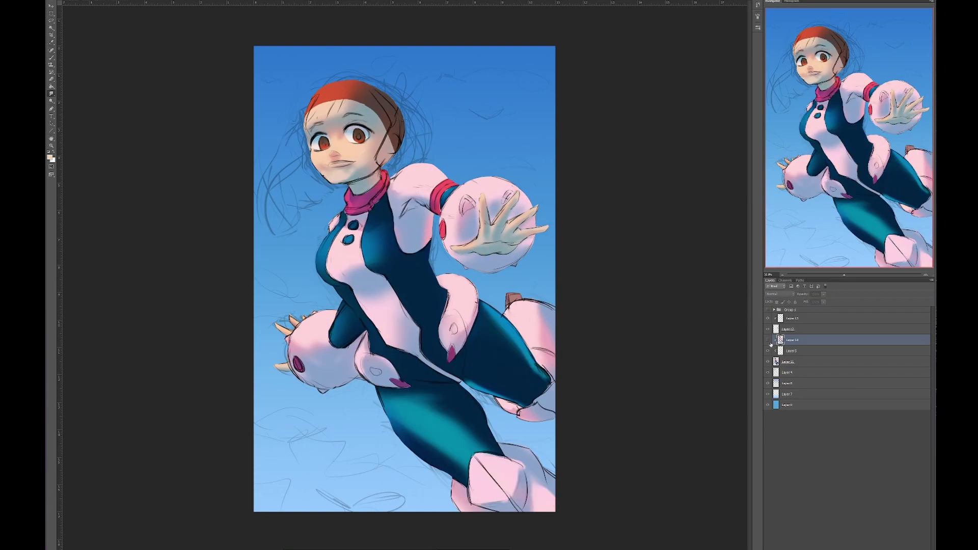
pyautogui.click(768, 340)
pyautogui.click(768, 340)
pyautogui.click(768, 341)
# Step: Create a clipping-mask layer and paint over the outstretched front hand's outlines in peach skin tones
pyautogui.scroll(1, 385, 318)
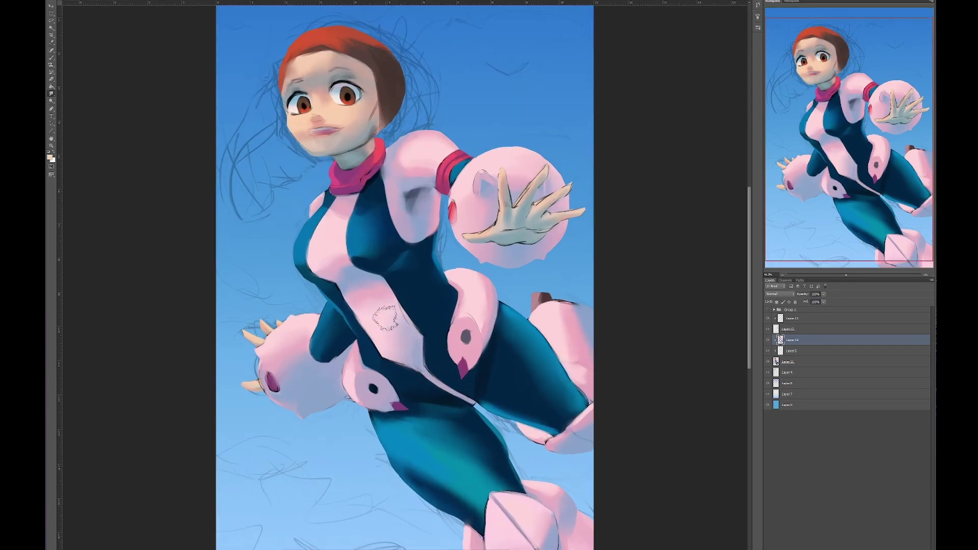
pyautogui.scroll(-4, 372, 309)
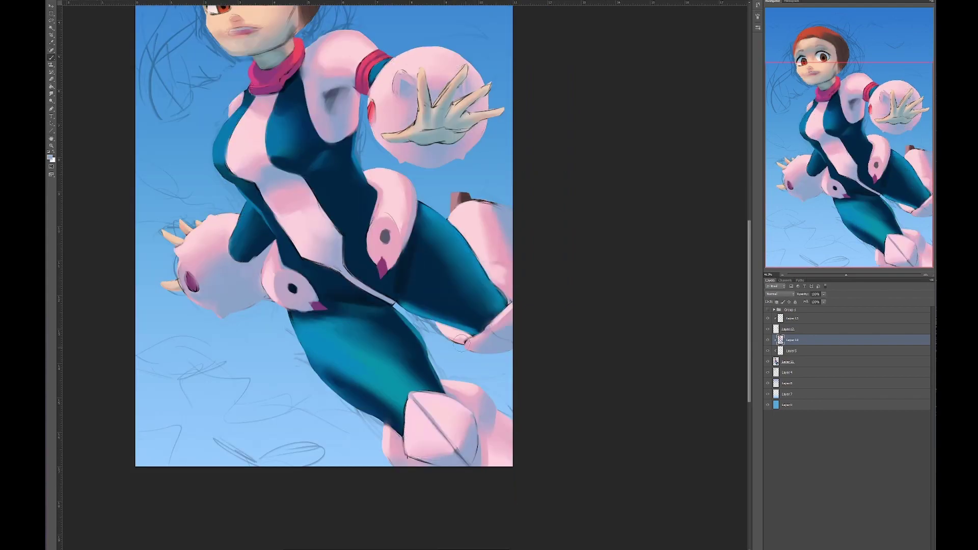
pyautogui.scroll(2, 491, 388)
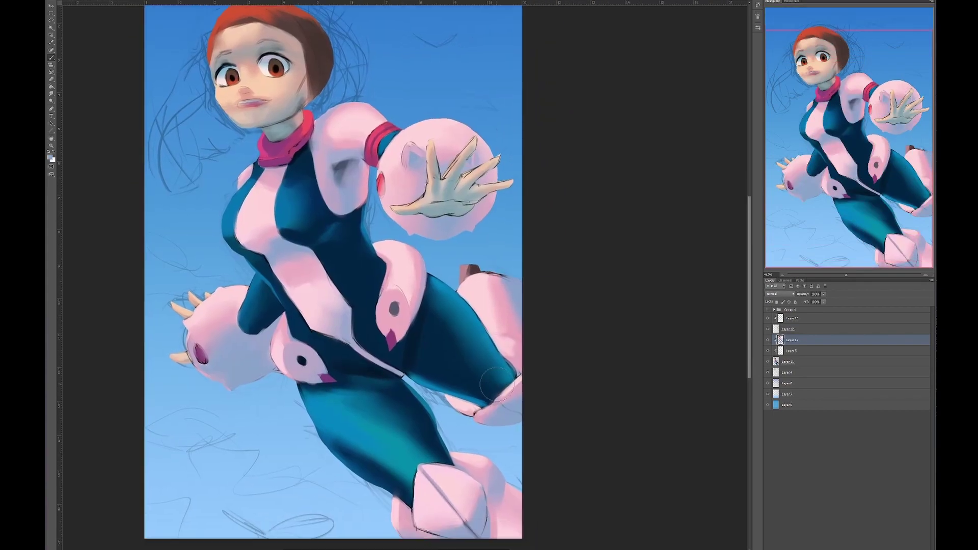
pyautogui.scroll(-2, 655, 393)
pyautogui.scroll(-1, 655, 392)
pyautogui.keyDown('alt'); pyautogui.click(452, 422); pyautogui.keyUp('alt')
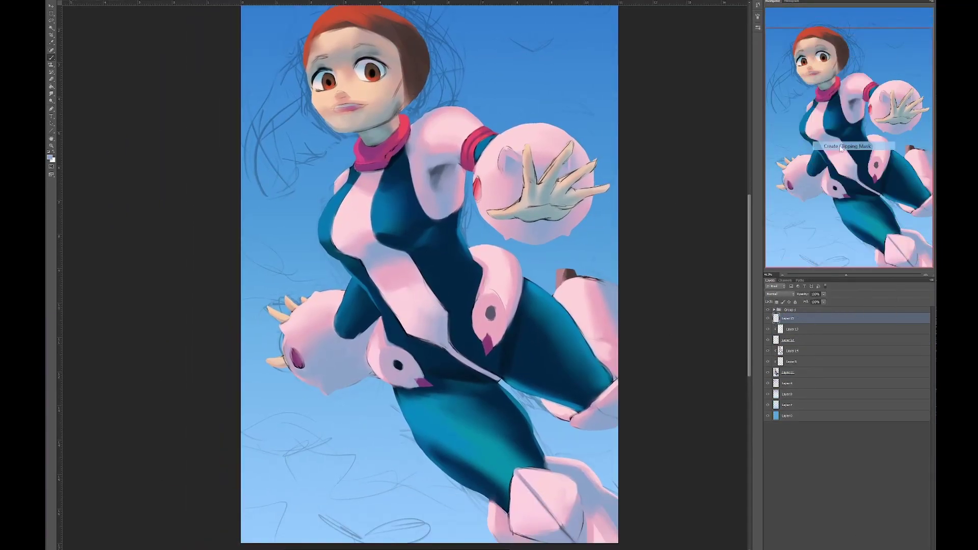
pyautogui.keyDown('alt'); pyautogui.scroll(3, 543, 238); pyautogui.keyUp('alt')
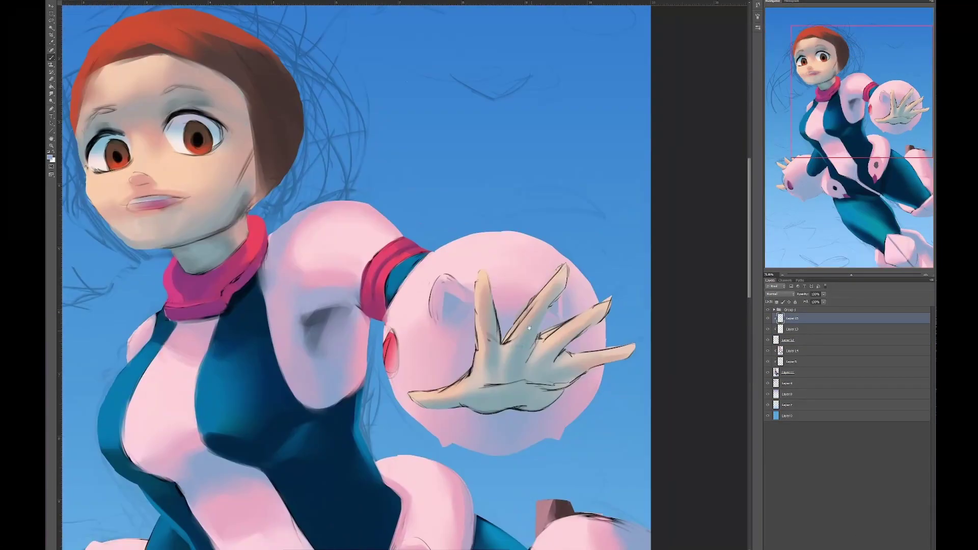
pyautogui.moveTo(543, 238)
pyautogui.mouseDown()
pyautogui.moveTo(532, 349)
pyautogui.moveTo(585, 358)
pyautogui.moveTo(481, 301)
pyautogui.mouseUp()
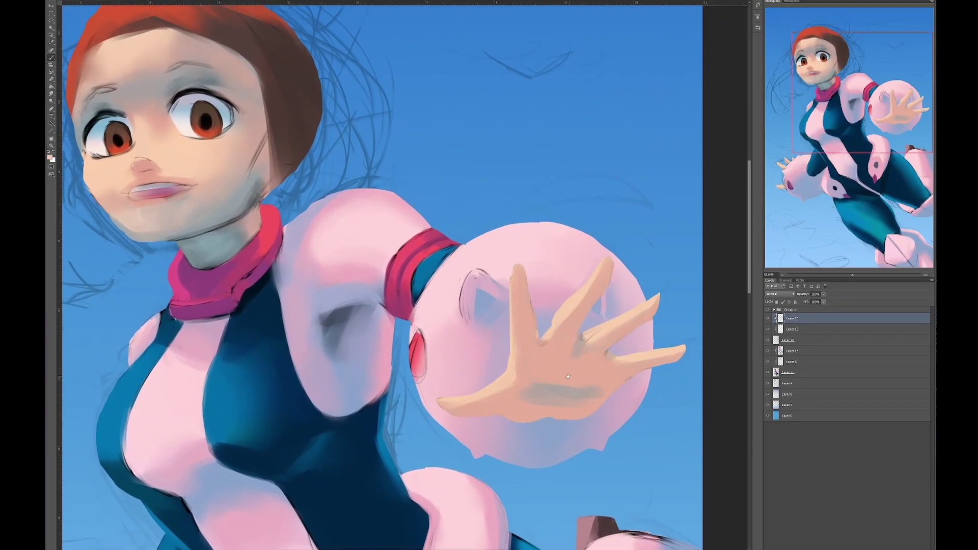
# Step: Add a new layer and paint thick red-orange eyebrows with darker brown ends over the sketched brows
pyautogui.scroll(5, 554, 390)
pyautogui.hscroll(-5, 554, 390)
pyautogui.hotkey('ctrl', 'shift', 'alt', 'n')
pyautogui.hscroll(2, 321, 262)
pyautogui.scroll(1, 321, 263)
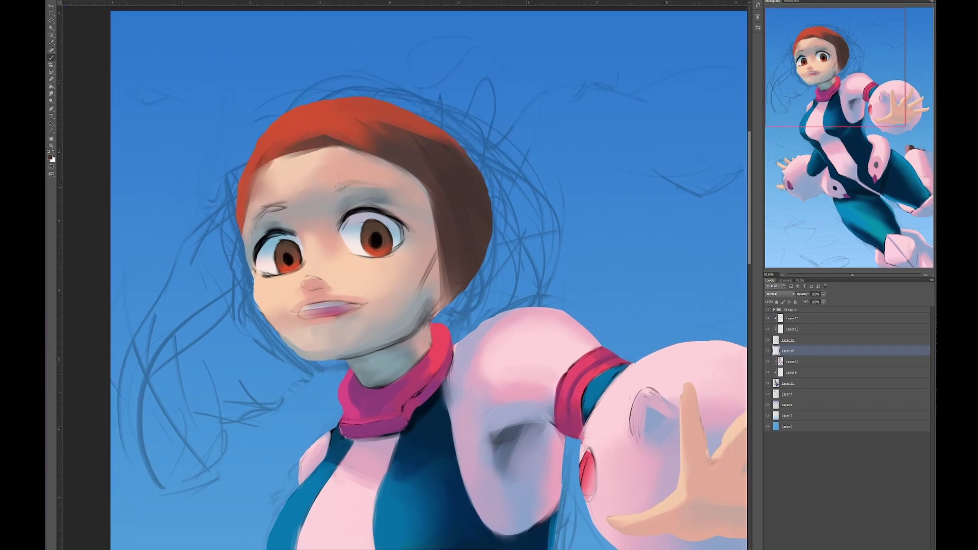
pyautogui.moveTo(254, 216); pyautogui.dragTo(285, 204)
pyautogui.hscroll(-2, 360, 207)
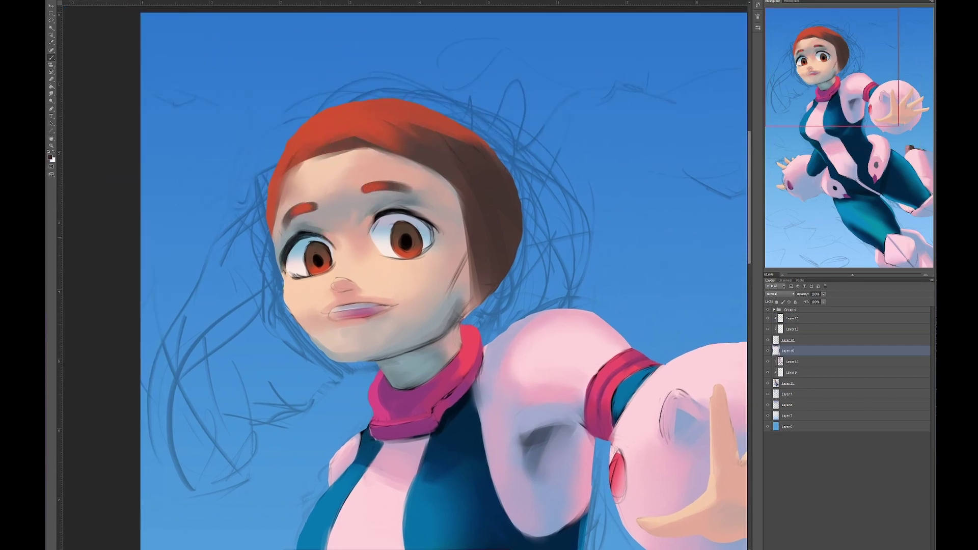
pyautogui.hscroll(-2, 335, 236)
pyautogui.scroll(3, 387, 232)
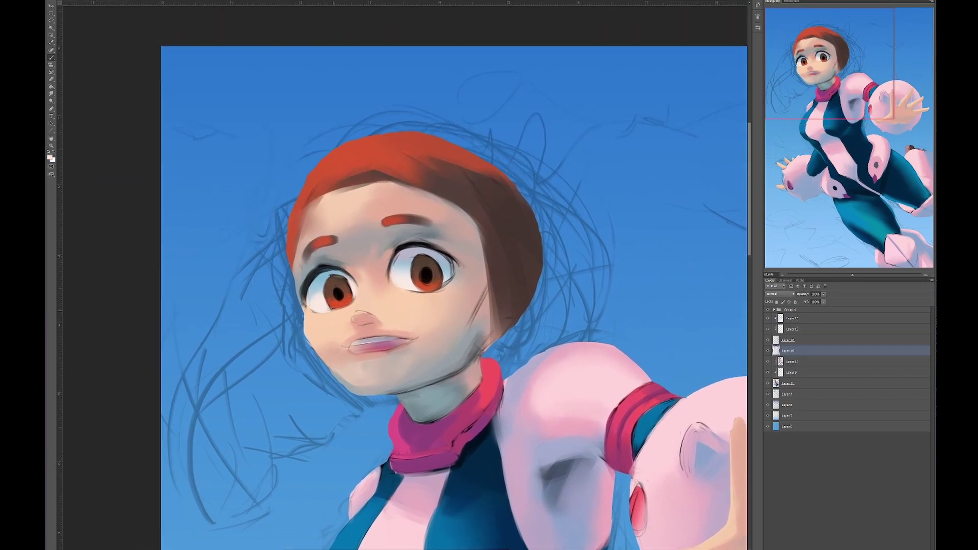
# Step: Refine the eye whites, pupils and lower lash lines, soften the nose and clip the detail layer to the character
pyautogui.hscroll(2, 326, 309)
pyautogui.scroll(1, 326, 309)
pyautogui.hscroll(-2, 367, 290)
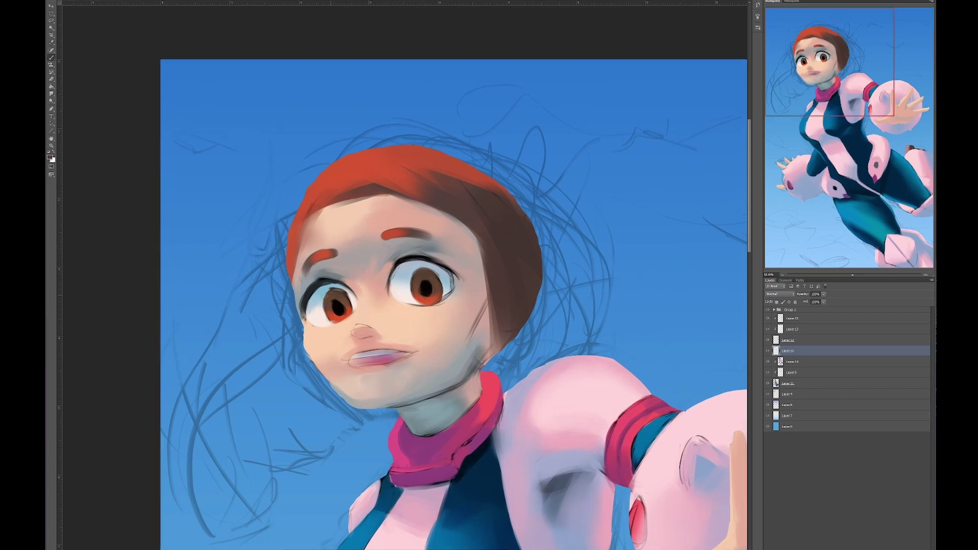
pyautogui.hscroll(-3, 326, 295)
pyautogui.scroll(-1, 350, 312)
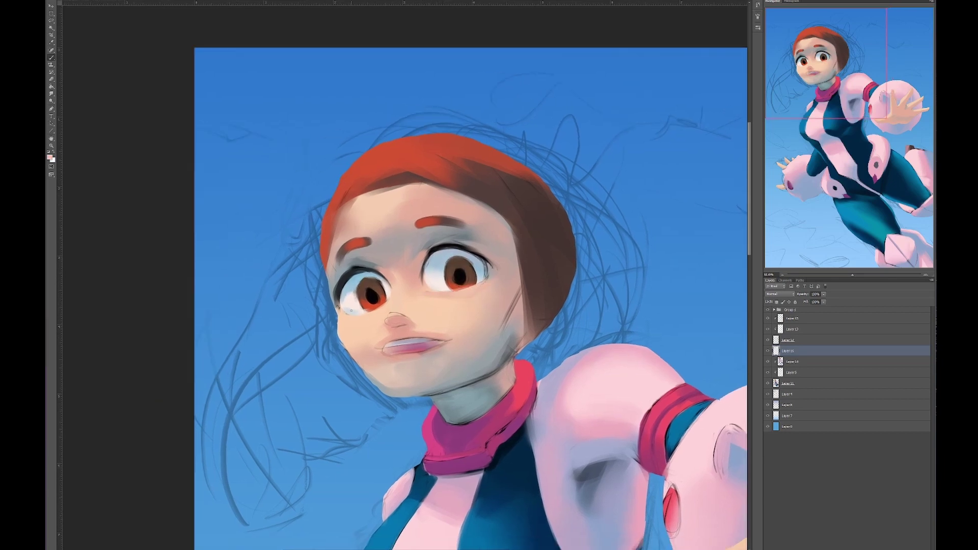
pyautogui.scroll(-2, 351, 310)
pyautogui.hscroll(2, 351, 310)
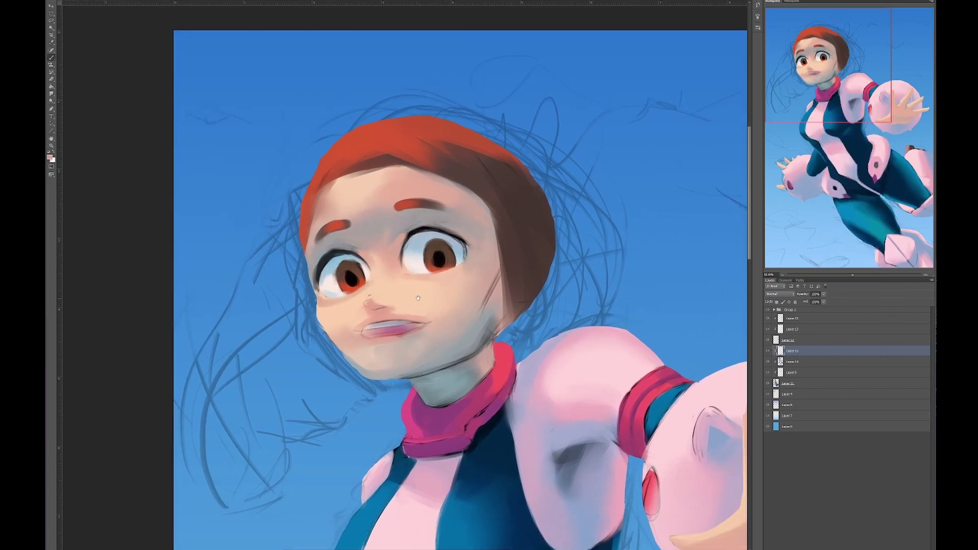
pyautogui.hscroll(-2, 418, 298)
pyautogui.scroll(-1, 418, 298)
pyautogui.press('d')
pyautogui.scroll(-2, 417, 298)
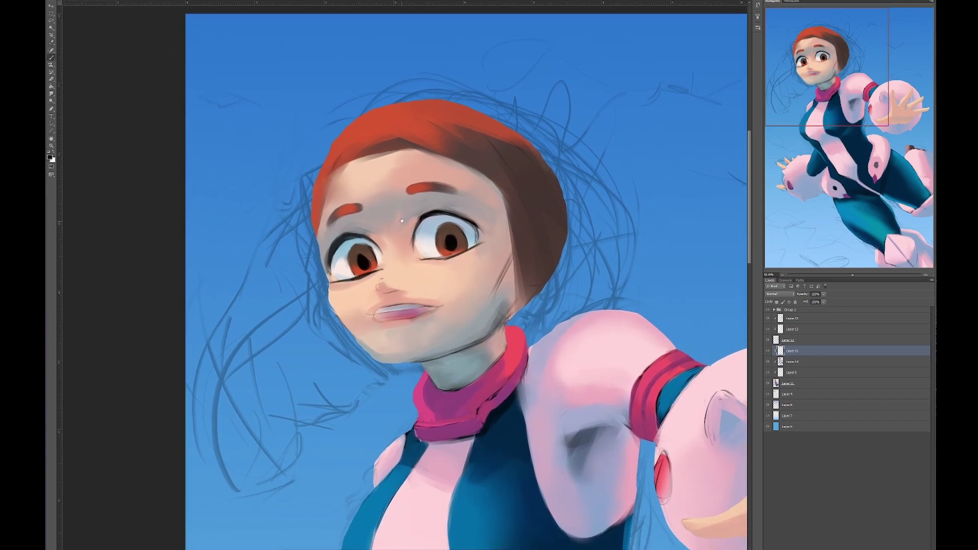
# Step: Merge the clipped paint layers into the character layer and reposition a copy of both eyes with Free Transform
pyautogui.click(773, 310)
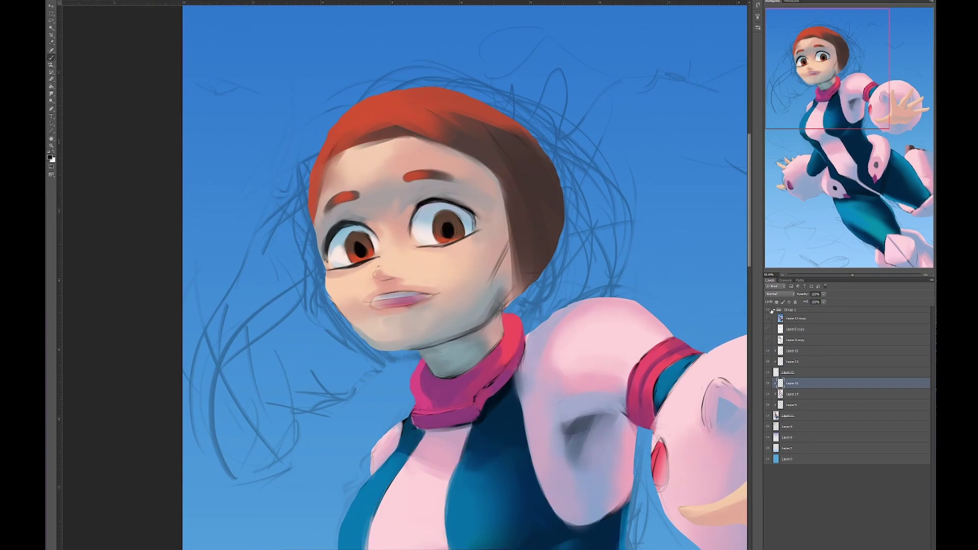
pyautogui.press('Delete')
pyautogui.scroll(2, 462, 358)
pyautogui.hscroll(-2, 462, 358)
pyautogui.hotkey('ctrl', 'j')
pyautogui.hotkey('ctrl', 't')
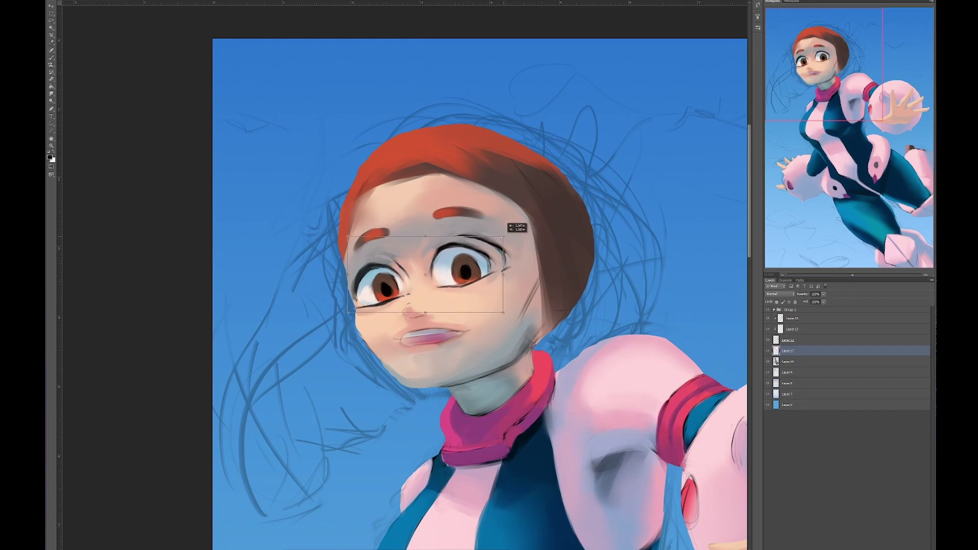
pyautogui.moveTo(438, 285); pyautogui.dragTo(472, 294)
pyautogui.press('Return')
pyautogui.hotkey('ctrl', 'd')
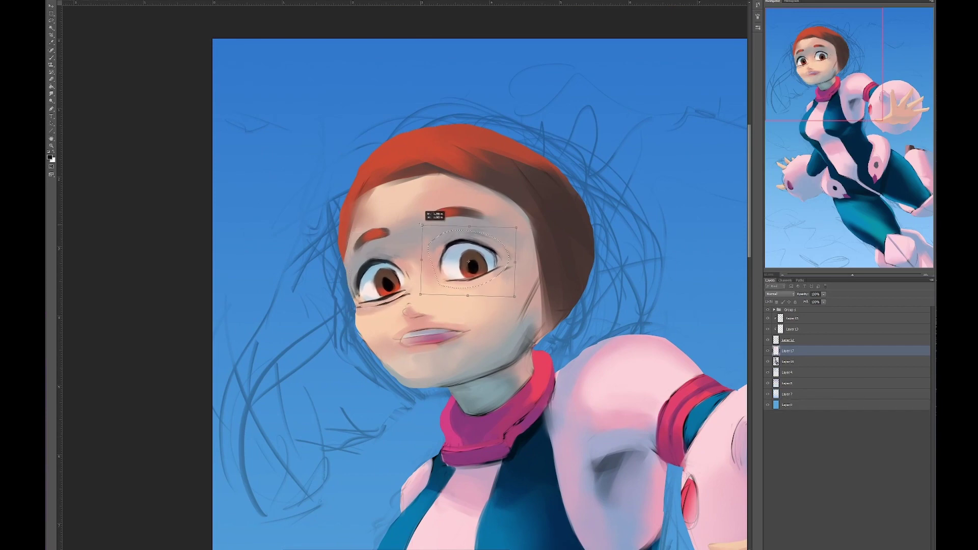
# Step: Copy the eye region to another layer and adjust the placement of the eye on the face's shaded side
pyautogui.hotkey('alt', '[')
pyautogui.hotkey('ctrl', 'j')
pyautogui.hotkey('ctrl', 't')
pyautogui.press('Return')
pyautogui.scroll(-1, 444, 270)
pyautogui.hscroll(1, 443, 270)
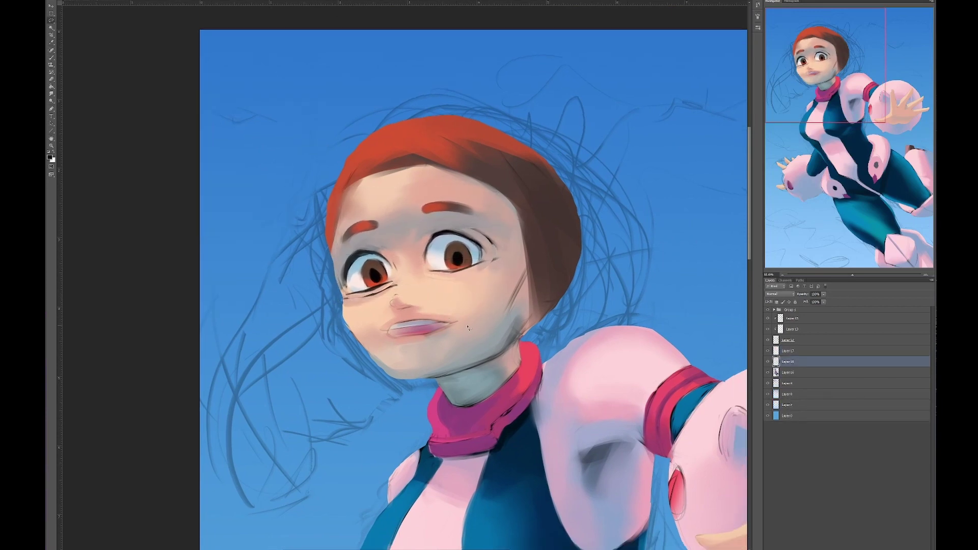
# Step: Copy the mouth to its own layer, warp it into a fuller shape and merge the facial feature copies
pyautogui.hotkey('ctrl', 'j')
pyautogui.hotkey('ctrl', 't')
pyautogui.moveTo(367, 307); pyautogui.dragTo(435, 349)
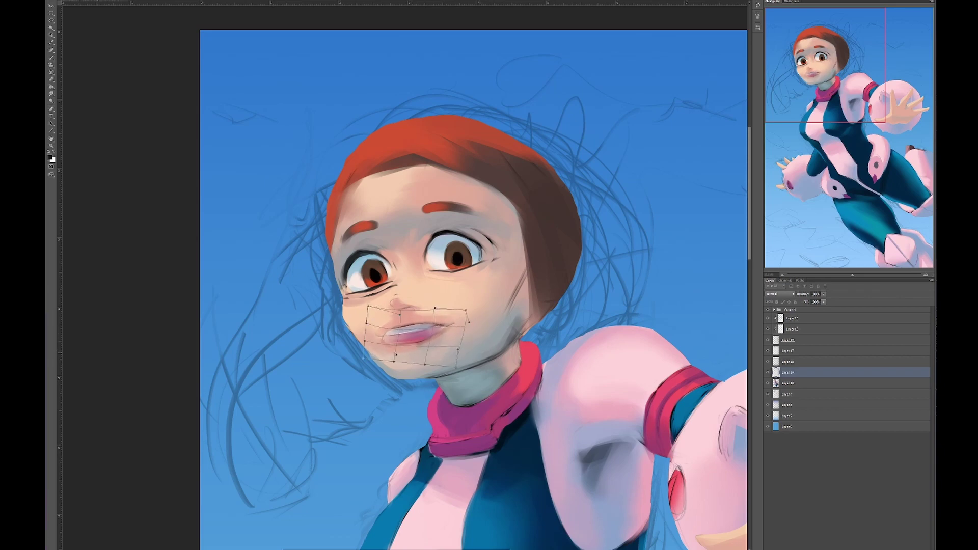
pyautogui.press('Return')
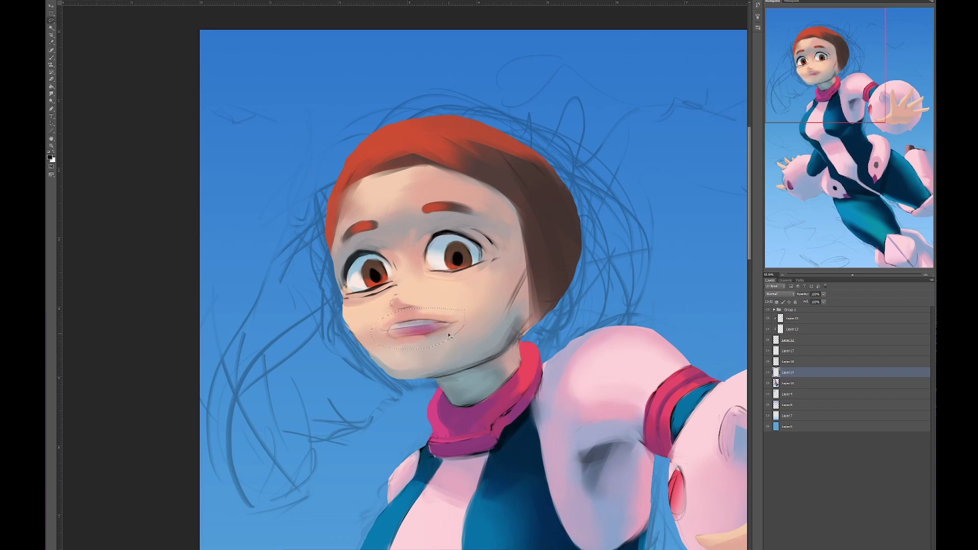
pyautogui.hotkey('ctrl', 't')
pyautogui.press('Return')
pyautogui.hotkey('ctrl', 'e')
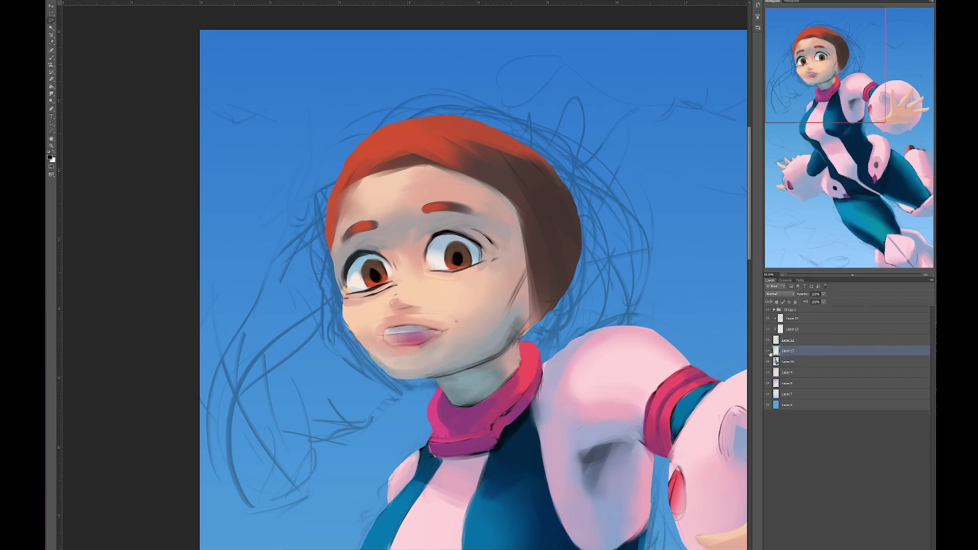
# Step: Paint skin tones over the stray marks around the eyes and mouth on a clipped layer and merge the face layers
pyautogui.scroll(1, 234, 189)
pyautogui.hscroll(-1, 234, 189)
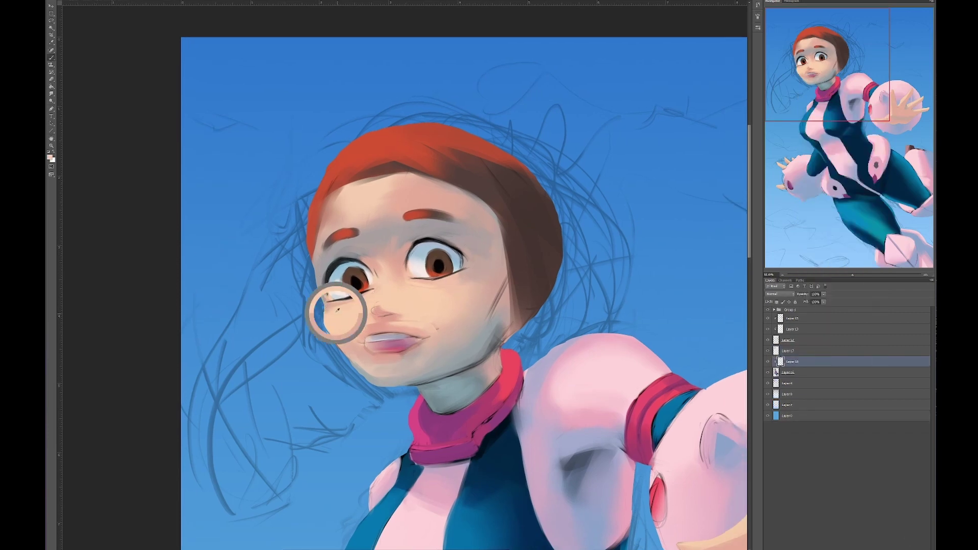
pyautogui.scroll(-2, 337, 310)
pyautogui.hscroll(2, 337, 310)
pyautogui.scroll(1, 463, 286)
pyautogui.hscroll(-2, 464, 285)
pyautogui.rightClick(797, 350)
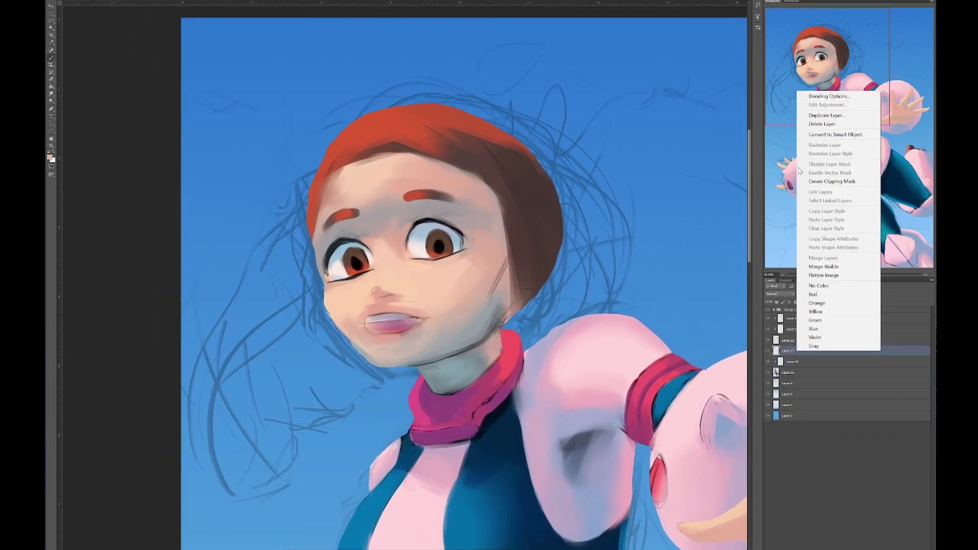
pyautogui.press('Escape')
pyautogui.hotkey('ctrl', 'e')
# Step: Lasso both eyes and nudge them slightly with Free Transform
pyautogui.scroll(-1, 483, 329)
pyautogui.hscroll(-1, 483, 329)
pyautogui.press('l')
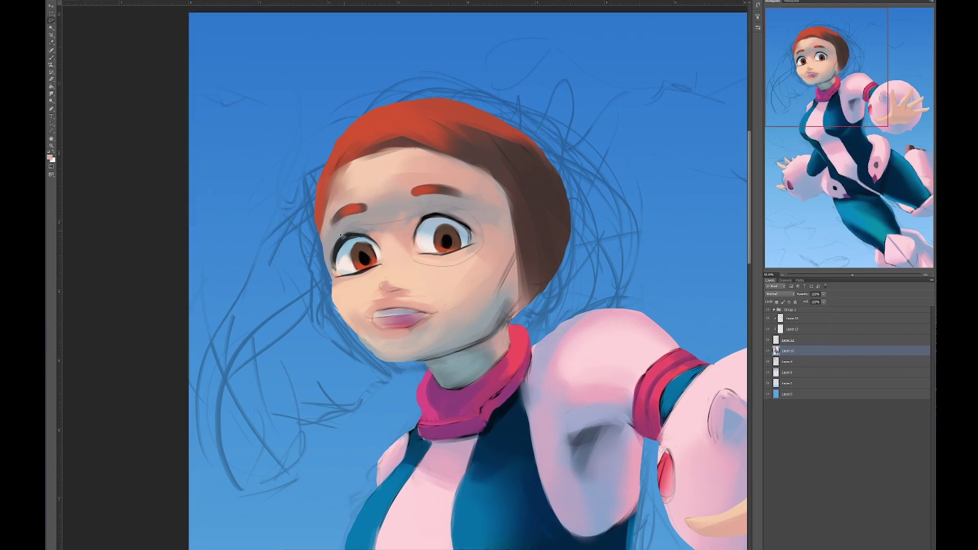
pyautogui.moveTo(328, 209); pyautogui.dragTo(331, 280)
pyautogui.hotkey('ctrl', 't')
pyautogui.moveTo(451, 258); pyautogui.dragTo(455, 258)
pyautogui.press('Return')
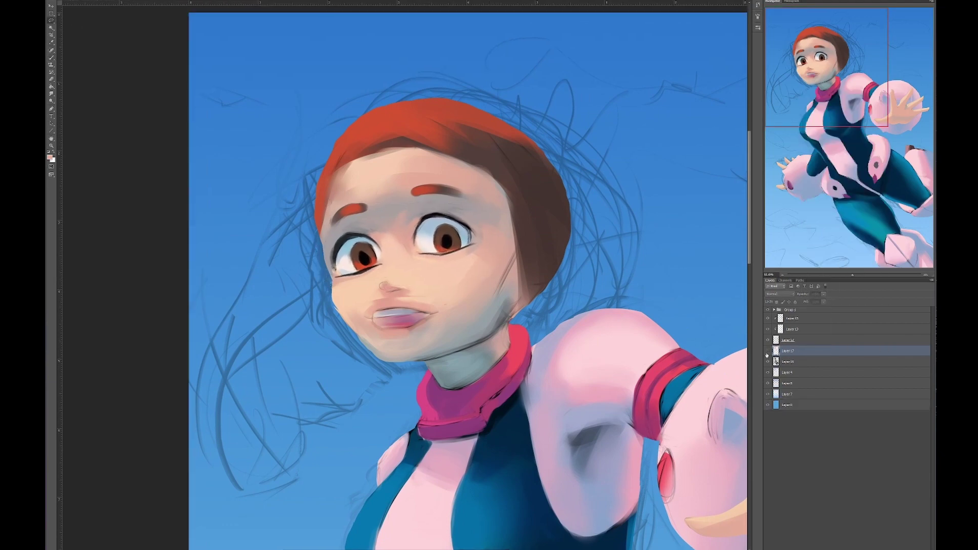
# Step: Paint dark brown hair behind the head and long windswept red-orange locks on a new layer beneath the character
pyautogui.hscroll(1, 560, 331)
pyautogui.hscroll(-2, 637, 359)
pyautogui.scroll(-1, 637, 359)
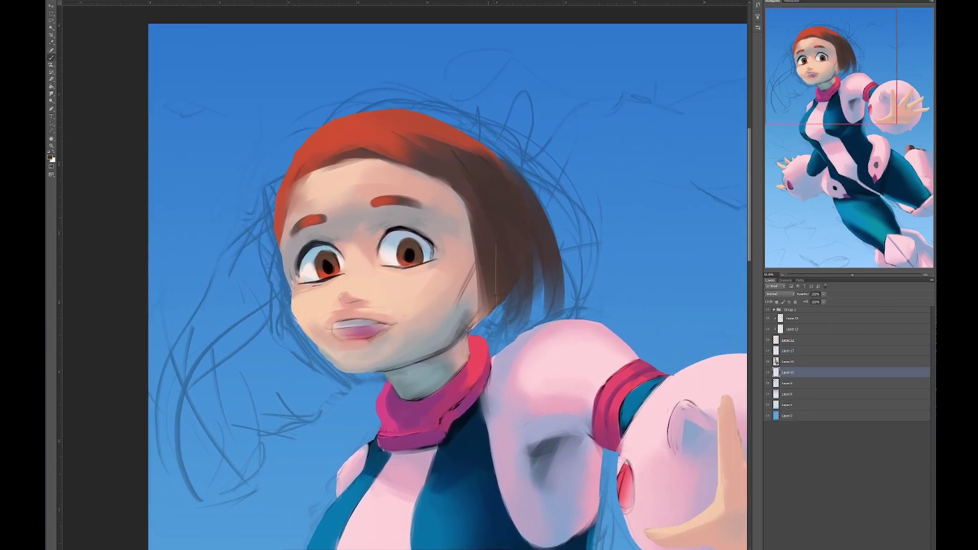
pyautogui.moveTo(550, 128); pyautogui.dragTo(586, 305)
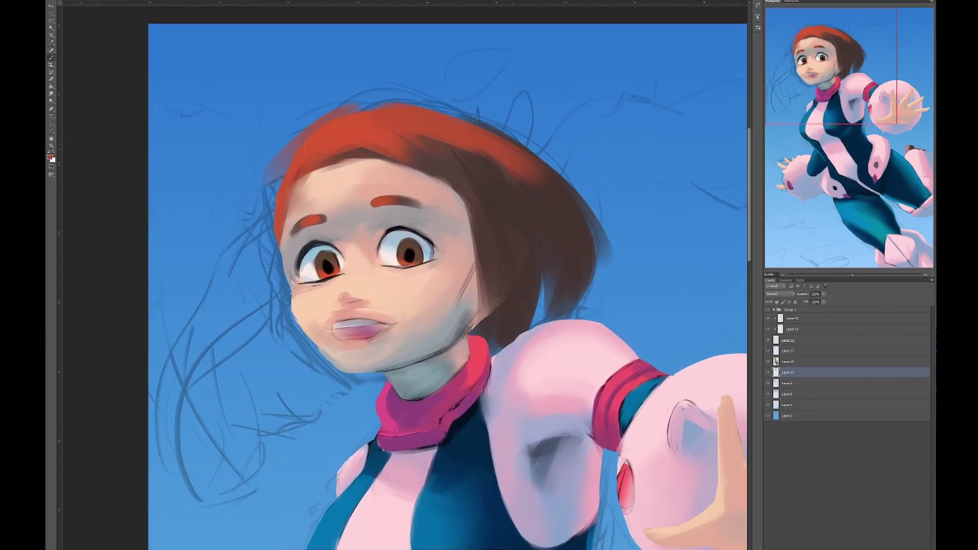
pyautogui.moveTo(275, 179)
pyautogui.mouseDown()
pyautogui.moveTo(193, 397)
pyautogui.moveTo(204, 500)
pyautogui.mouseUp()
pyautogui.moveTo(305, 265); pyautogui.dragTo(291, 345)
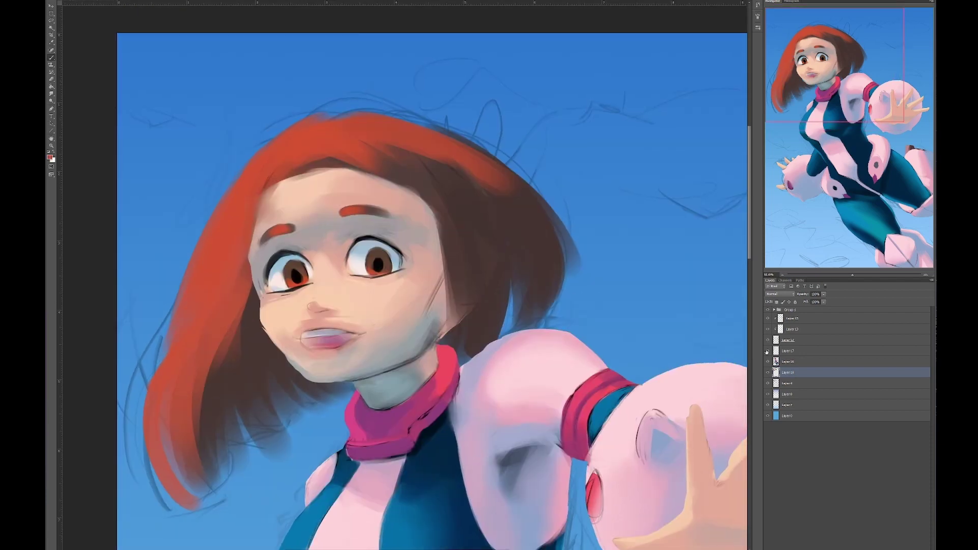
# Step: Paint red-orange and dark brown bangs over the forehead and long locks beside the face on a new layer
pyautogui.hotkey('ctrl', 'shift', 'alt', 'n')
pyautogui.moveTo(306, 157); pyautogui.dragTo(377, 208)
pyautogui.moveTo(346, 163); pyautogui.dragTo(418, 206)
pyautogui.moveTo(240, 188); pyautogui.dragTo(275, 275)
pyautogui.hscroll(2, 357, 254)
pyautogui.moveTo(356, 193); pyautogui.dragTo(367, 315)
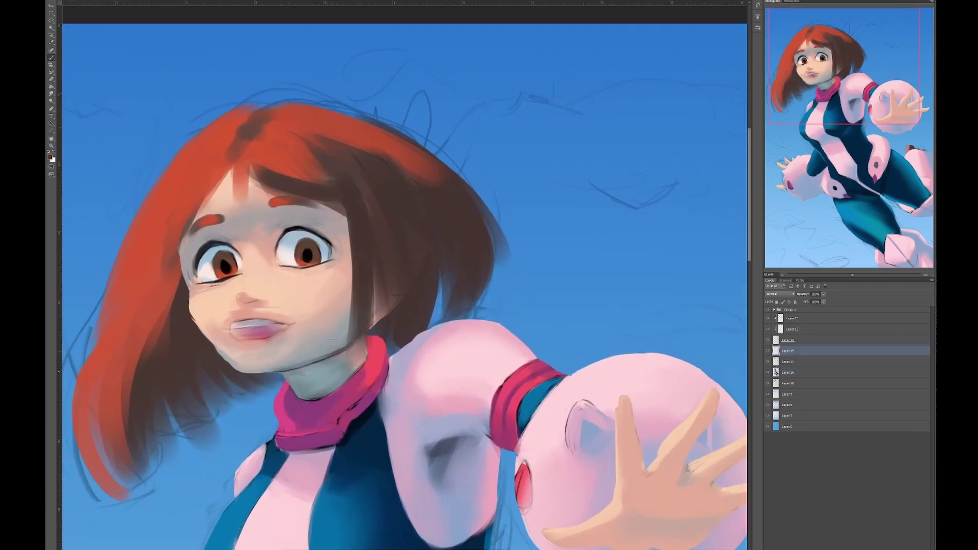
pyautogui.moveTo(347, 230); pyautogui.dragTo(377, 407)
pyautogui.moveTo(275, 122); pyautogui.dragTo(377, 168)
pyautogui.hscroll(-1, 349, 154)
pyautogui.scroll(-5, 350, 154)
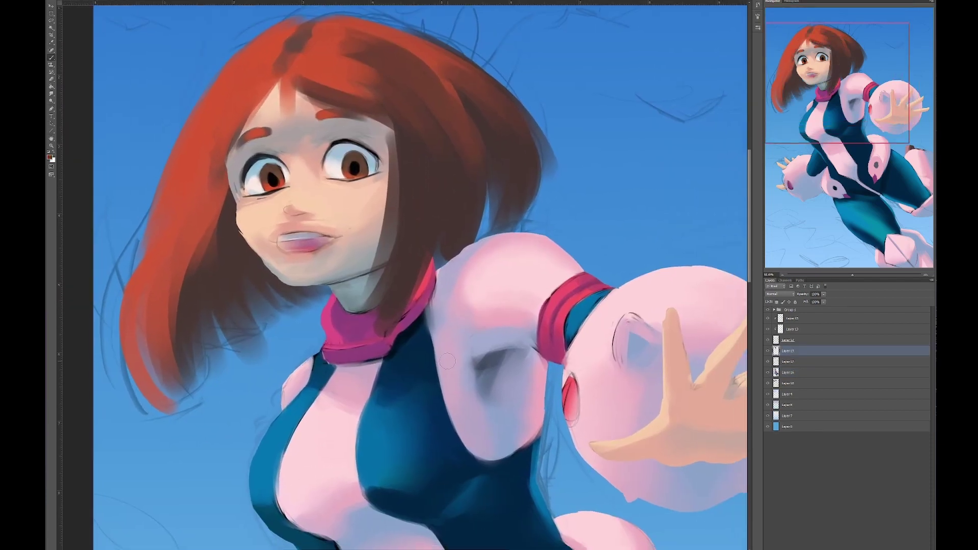
# Step: Flip the canvas horizontally, hide the hair layers and remove the leftover sketch lines
pyautogui.hotkey('ctrl', 'shift', 'h')
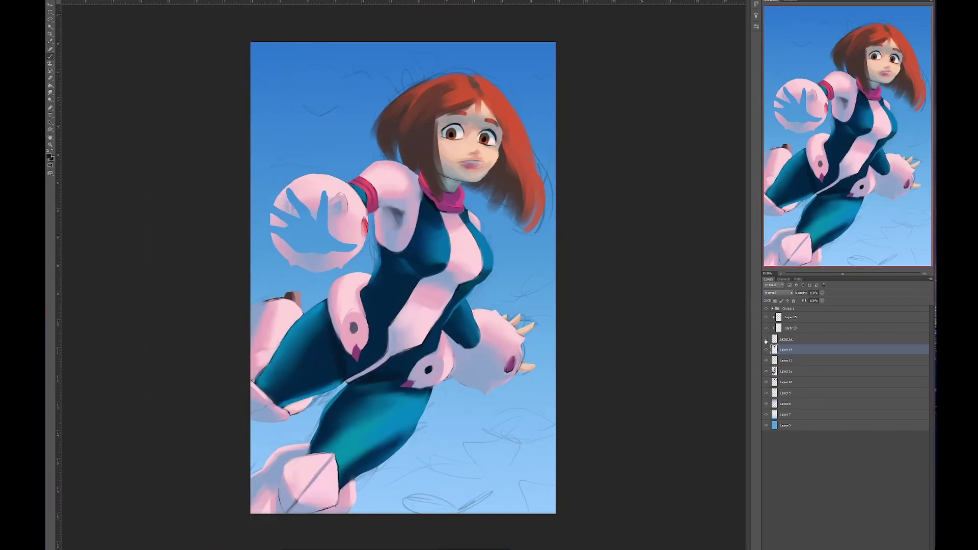
pyautogui.click(766, 350)
pyautogui.click(767, 361)
pyautogui.press('Delete')
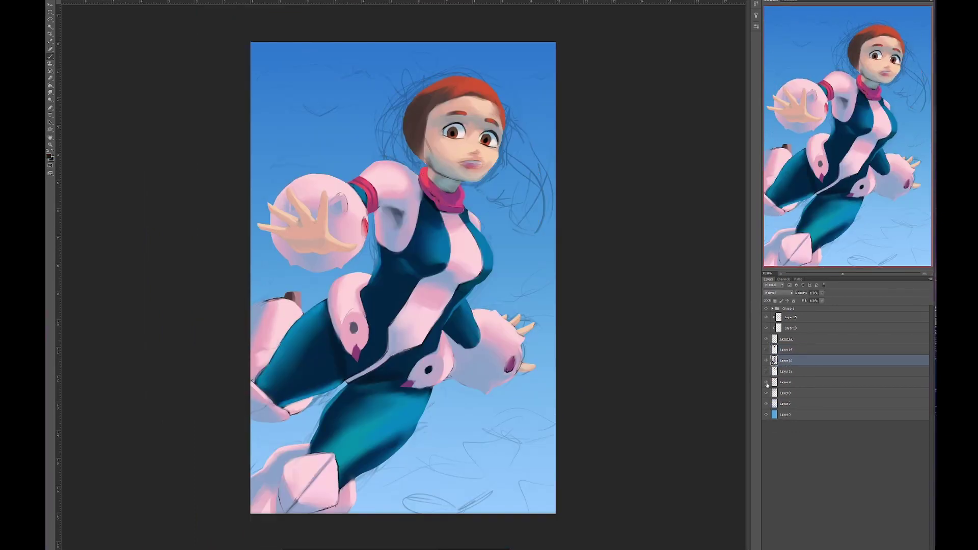
pyautogui.click(767, 383)
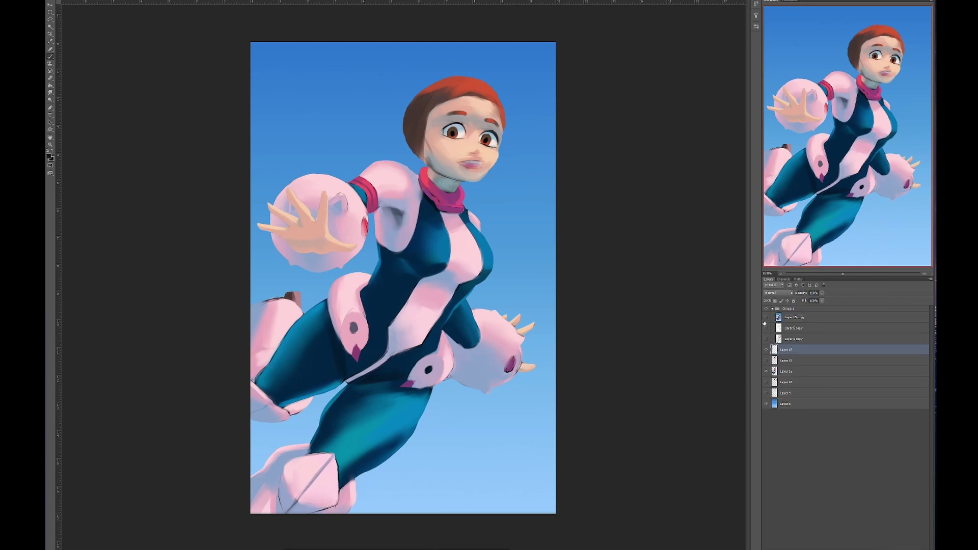
# Step: Duplicate the painting layers and merge the copies into a single backup layer
pyautogui.click(764, 322)
pyautogui.click(765, 323)
pyautogui.hotkey('ctrl', 'j')
pyautogui.rightClick(803, 371)
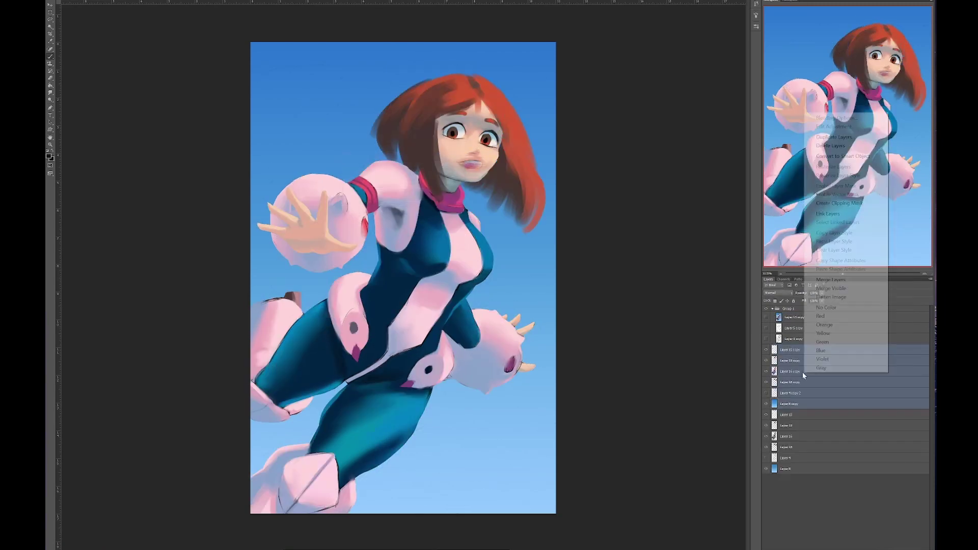
pyautogui.click(830, 280)
# Step: Paint the ear in skin tones and clean up the shading along the jaw and neck on the character layer
pyautogui.click(755, 30)
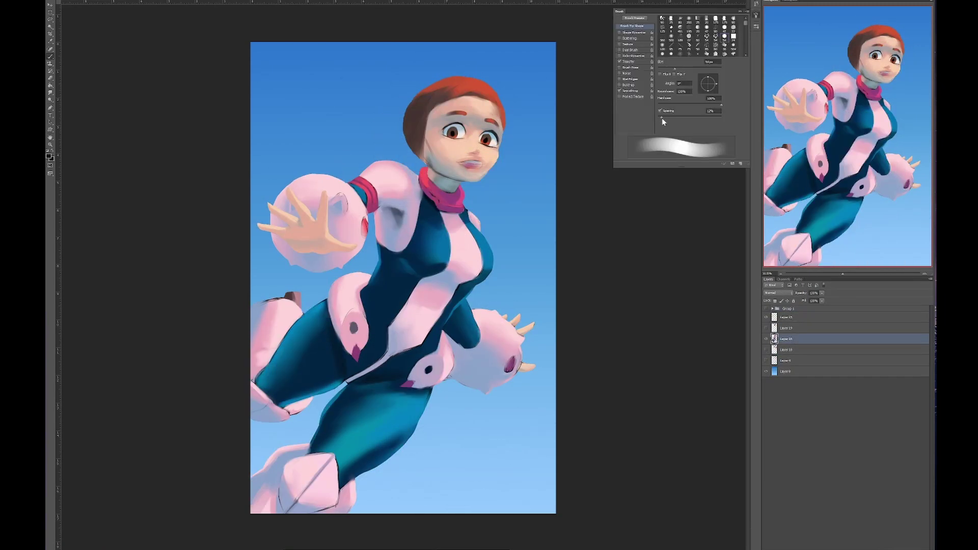
pyautogui.scroll(5, 597, 238)
pyautogui.scroll(1, 598, 238)
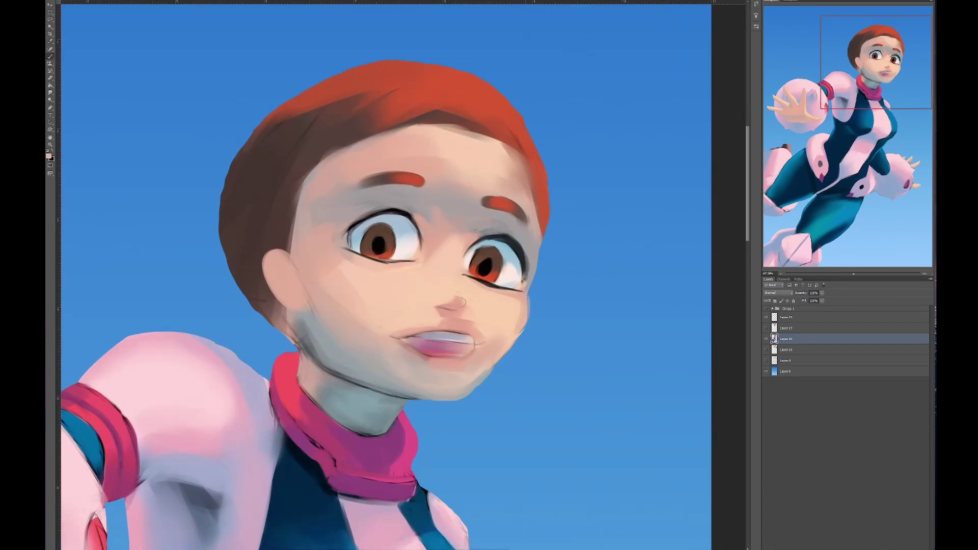
pyautogui.scroll(2, 304, 379)
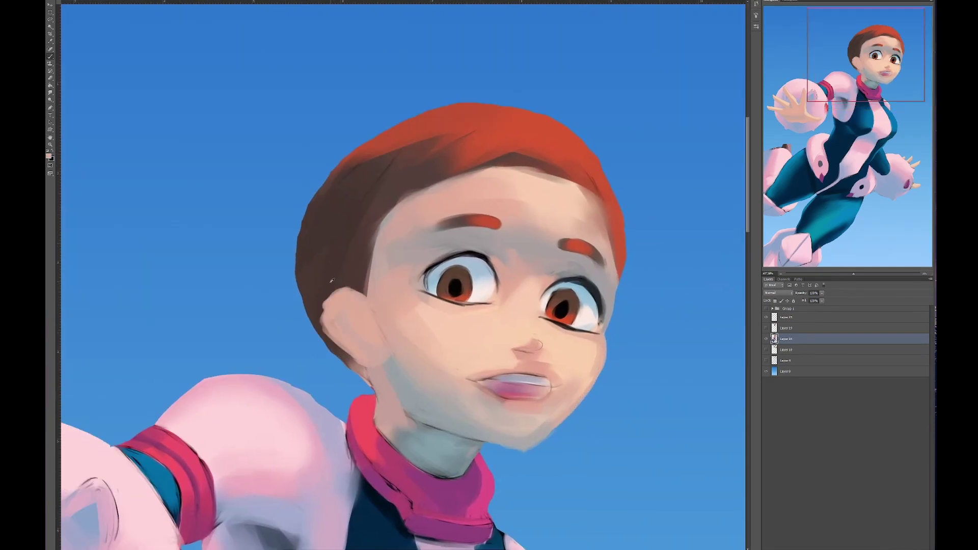
pyautogui.scroll(-2, 402, 378)
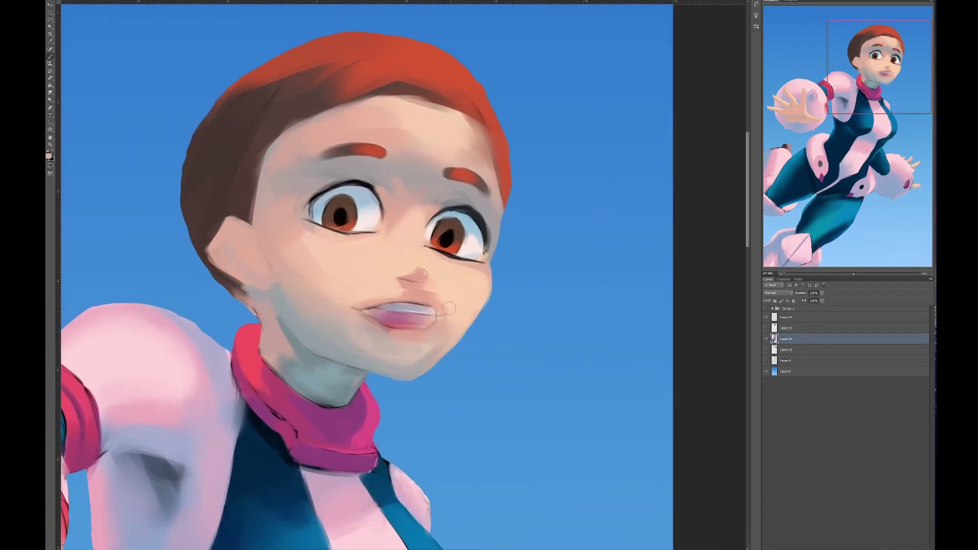
pyautogui.scroll(2, 449, 308)
pyautogui.scroll(-2, 489, 214)
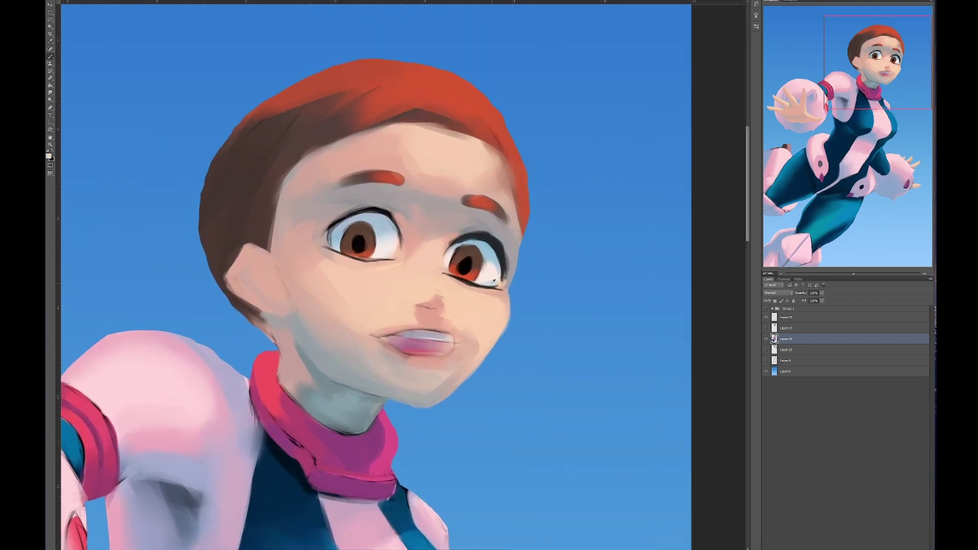
# Step: Blend the cheek and jaw shading and strengthen the dark outlines around the eyes
pyautogui.scroll(2, 356, 328)
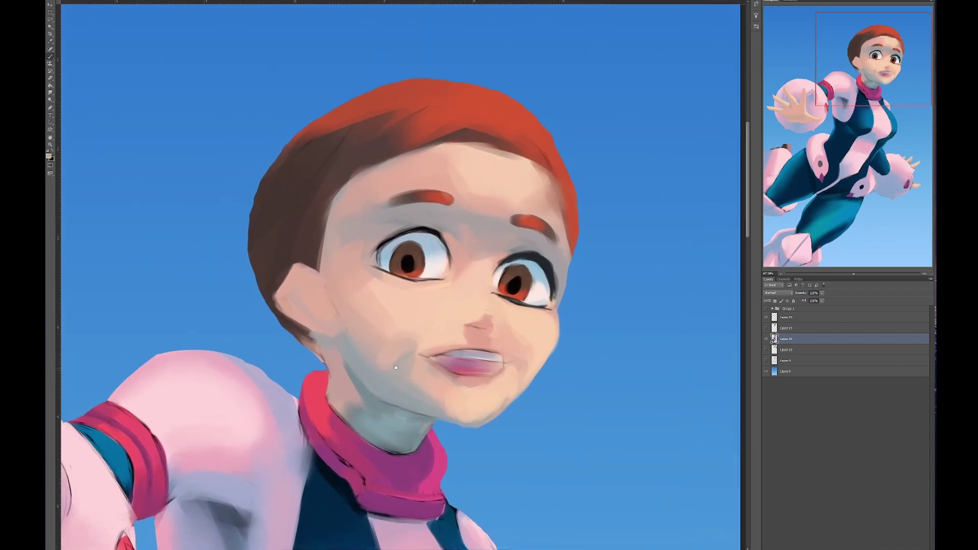
pyautogui.scroll(-2, 360, 247)
pyautogui.scroll(-2, 386, 279)
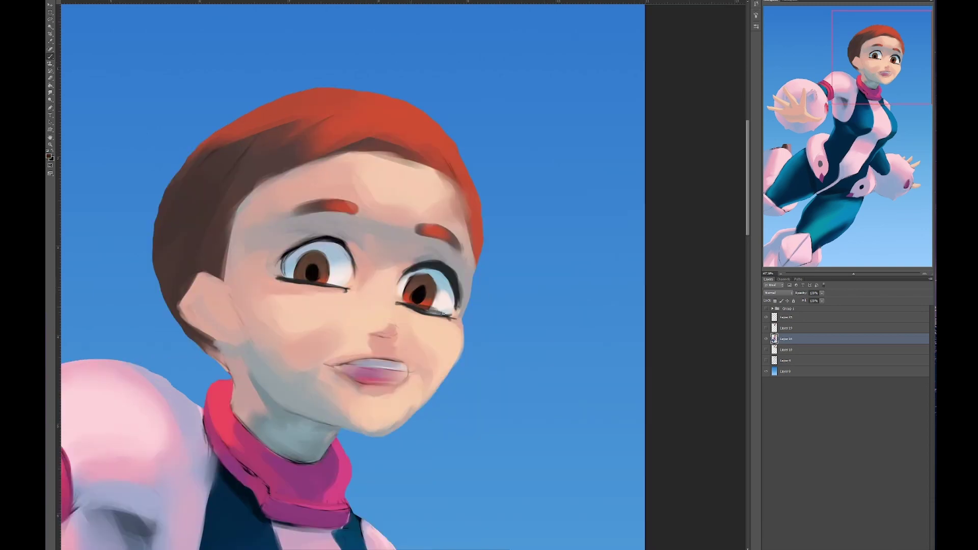
pyautogui.scroll(2, 386, 280)
pyautogui.hscroll(1, 352, 326)
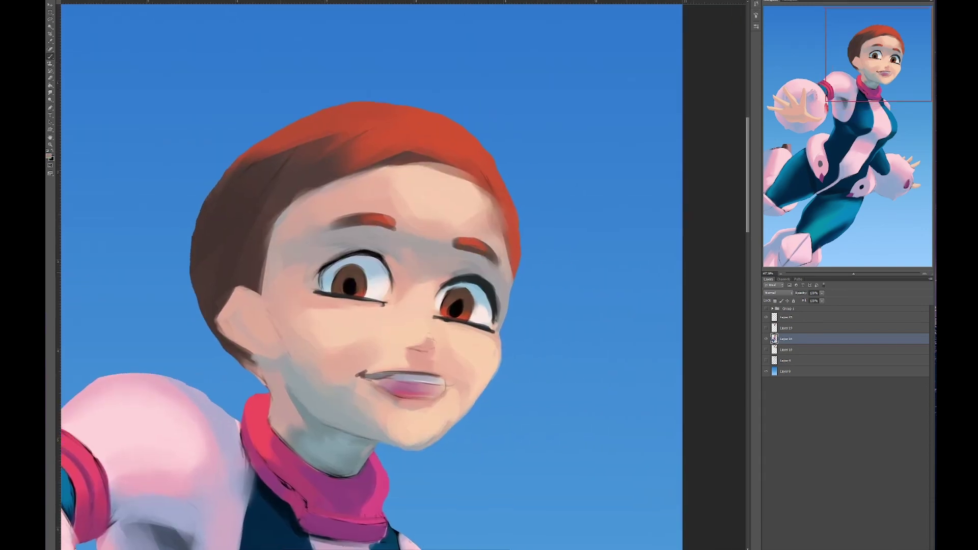
# Step: Repaint the mouth as an open smile with upturned corners, defined lips, a dark interior and upper teeth
pyautogui.moveTo(673, 167); pyautogui.dragTo(693, 127)
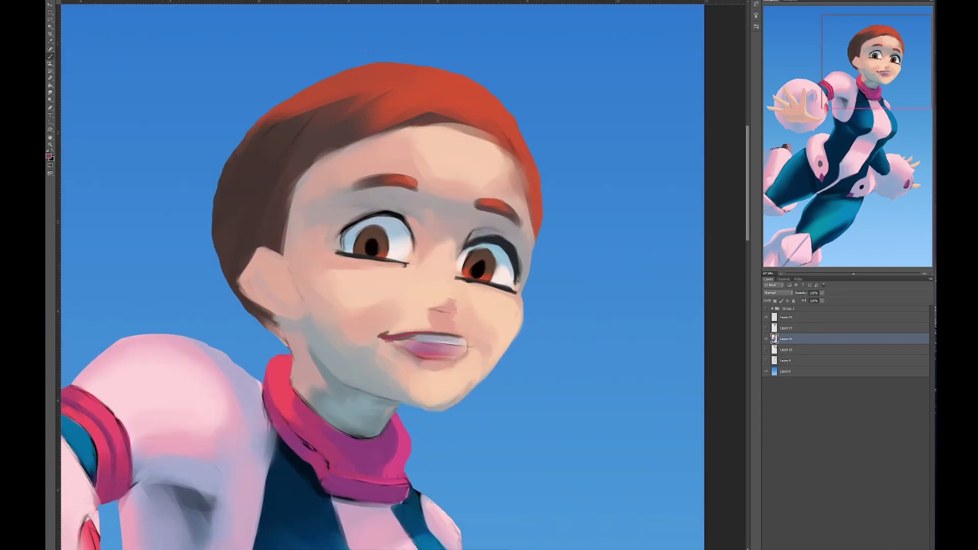
pyautogui.moveTo(392, 342); pyautogui.dragTo(363, 346)
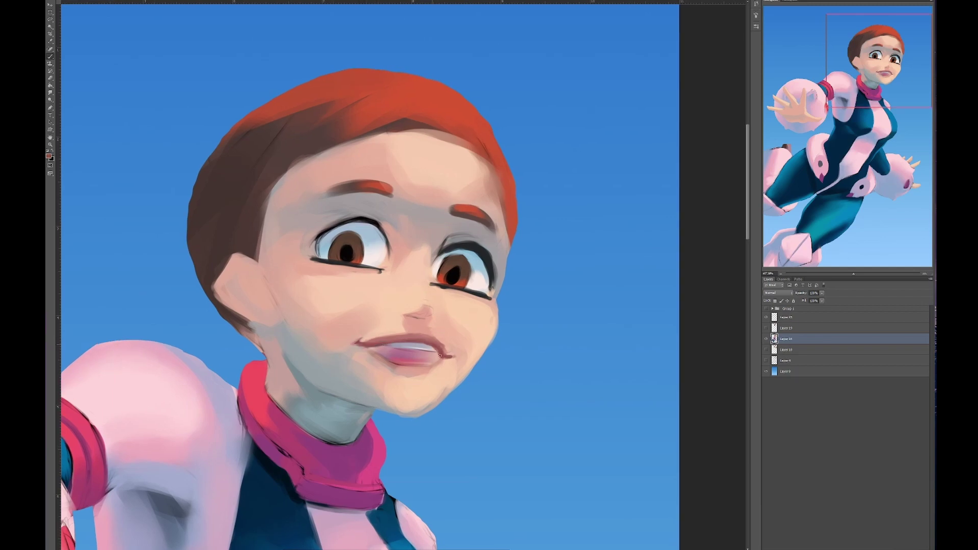
pyautogui.moveTo(440, 356)
pyautogui.mouseDown()
pyautogui.moveTo(375, 345)
pyautogui.moveTo(436, 352)
pyautogui.mouseUp()
pyautogui.scroll(2, 389, 359)
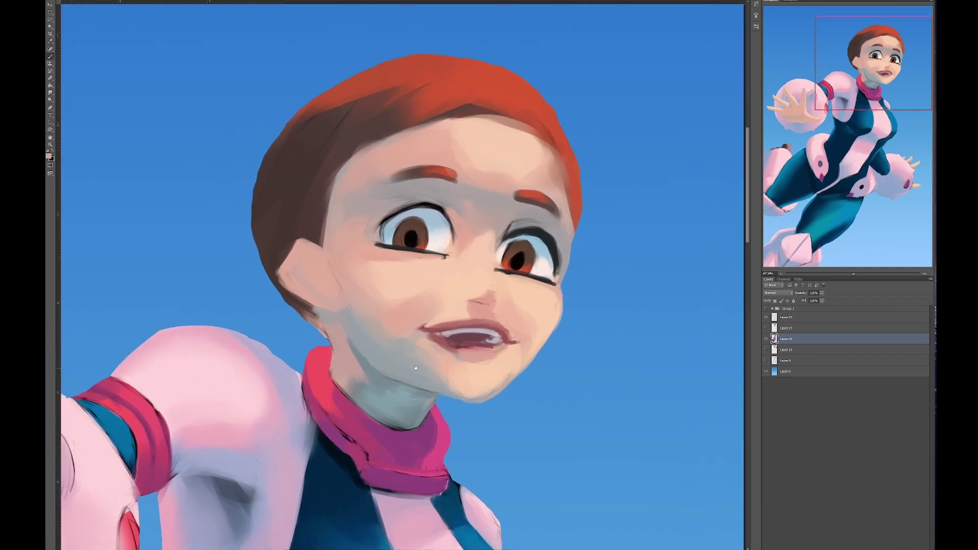
pyautogui.moveTo(400, 370); pyautogui.dragTo(485, 331)
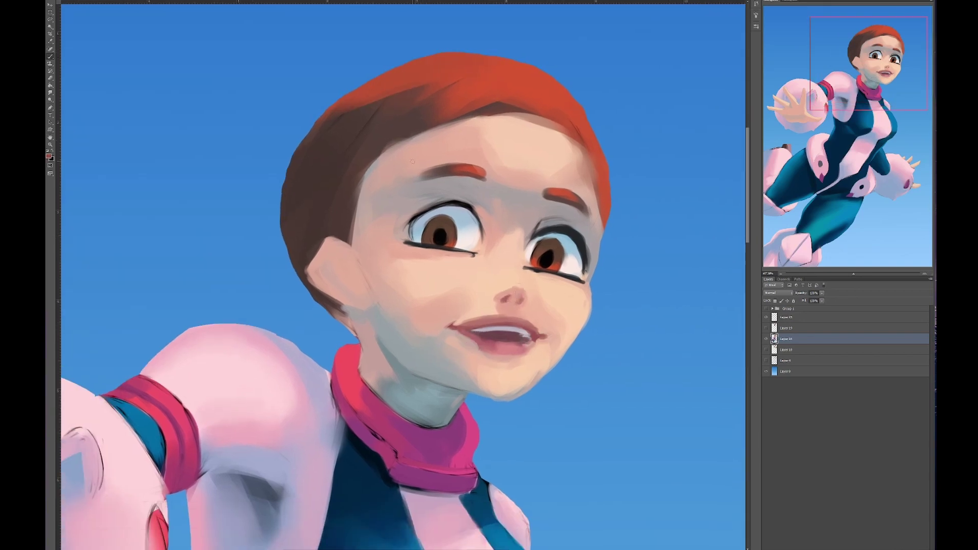
# Step: Flip the canvas back and use Liquify on the lassoed head to reshape the mouth corners, eyebrows and eyes
pyautogui.hotkey('ctrl', 'shift', 'h')
pyautogui.hotkey('ctrl', 'shift', 'x')
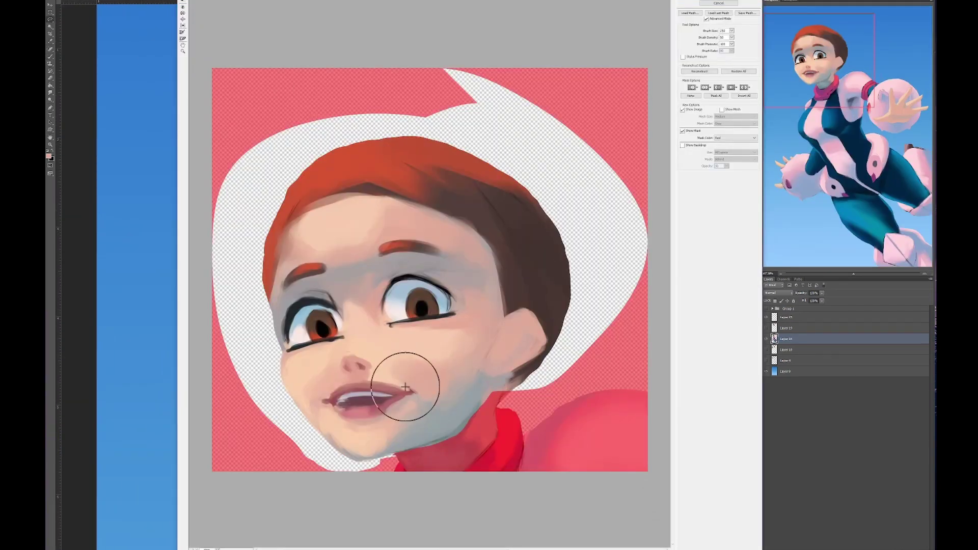
pyautogui.press('[')
pyautogui.press('[')
pyautogui.press('[')
pyautogui.press('[')
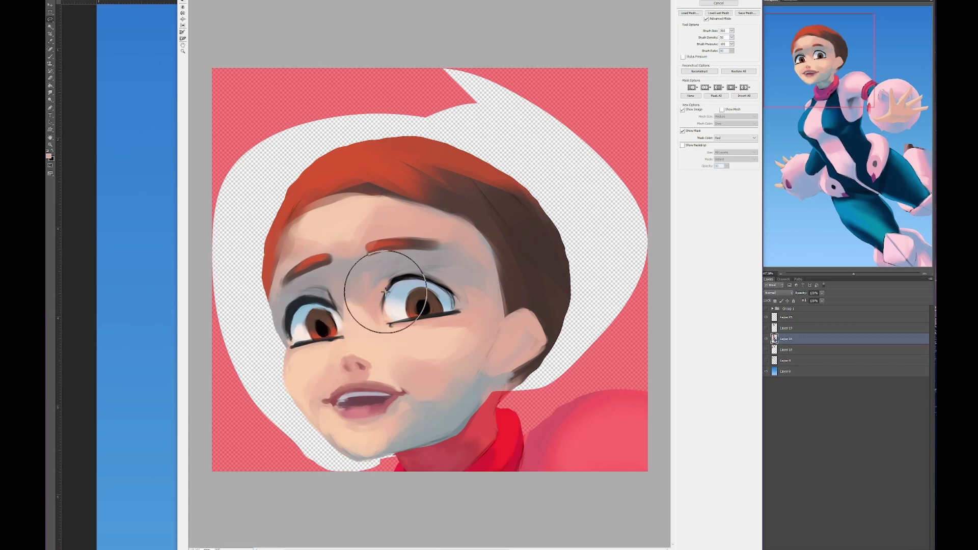
pyautogui.moveTo(389, 292)
pyautogui.mouseDown()
pyautogui.moveTo(426, 278)
pyautogui.moveTo(403, 300)
pyautogui.mouseUp()
pyautogui.moveTo(315, 311); pyautogui.dragTo(306, 285)
pyautogui.moveTo(408, 286); pyautogui.dragTo(448, 273)
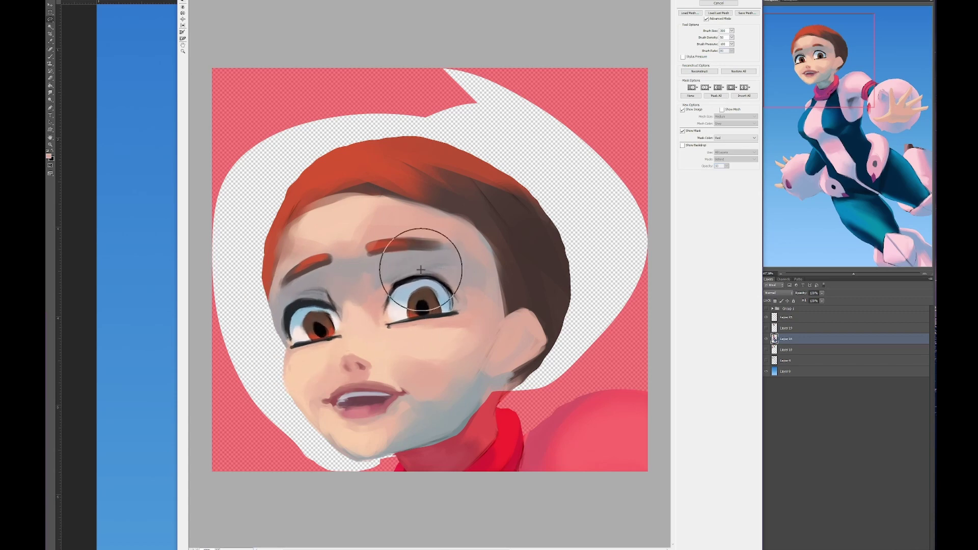
# Step: Slim the back of the head and adjust the hair outline, jaw and chin with Liquify, and apply it
pyautogui.press(']')
pyautogui.press(']')
pyautogui.press(']')
pyautogui.press(']')
pyautogui.press('[')
pyautogui.press('[')
pyautogui.press('[')
pyautogui.press('[')
pyautogui.moveTo(514, 286); pyautogui.dragTo(448, 284)
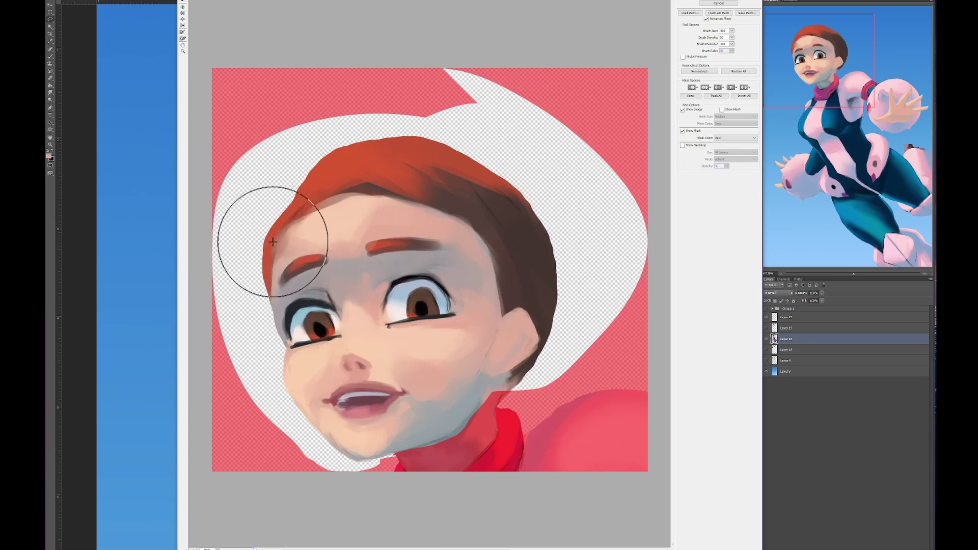
pyautogui.moveTo(456, 392); pyautogui.dragTo(450, 382)
pyautogui.press('[')
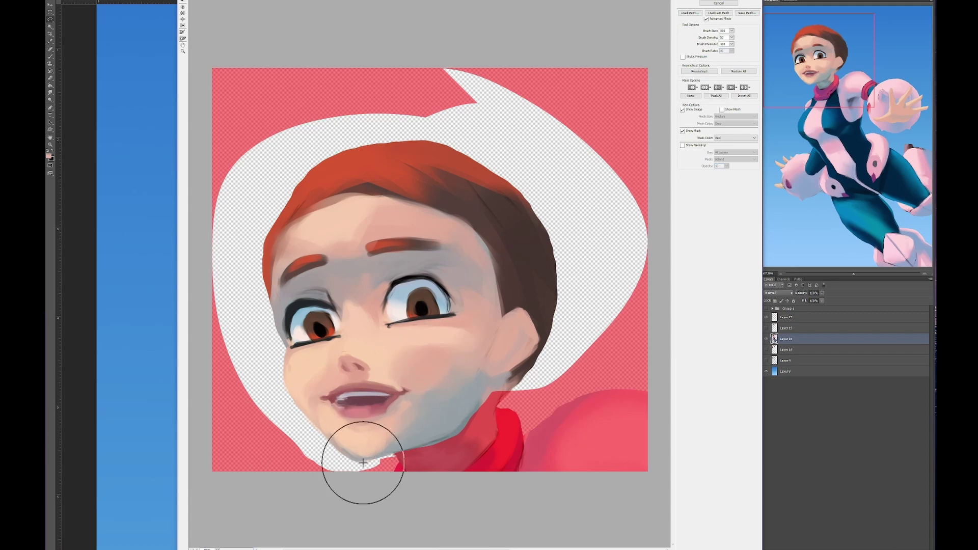
pyautogui.press('Return')
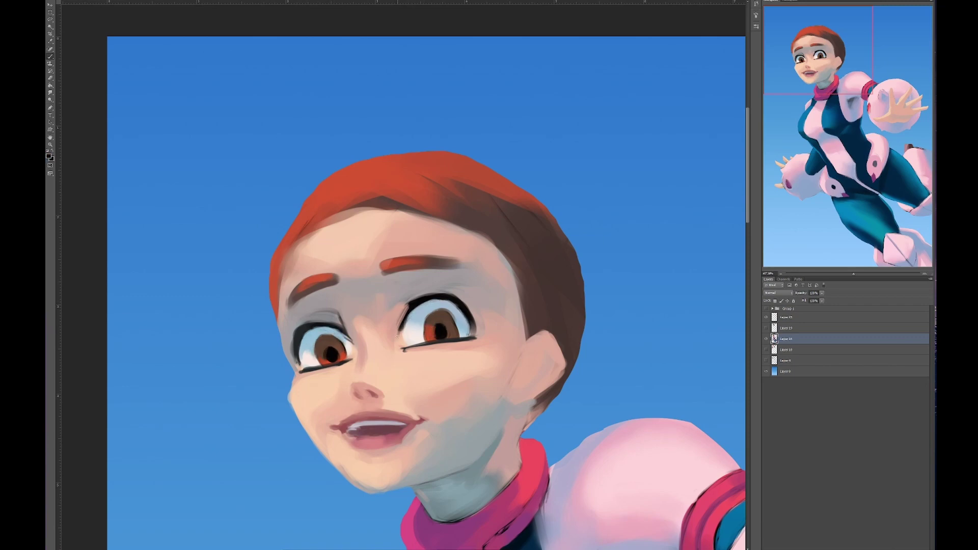
# Step: Thicken the dark eye outlines, and copy the eyebrows to a new layer and warp them into sharper arches
pyautogui.moveTo(443, 323); pyautogui.dragTo(518, 319)
pyautogui.keyDown('alt'); pyautogui.click(417, 353); pyautogui.keyUp('alt')
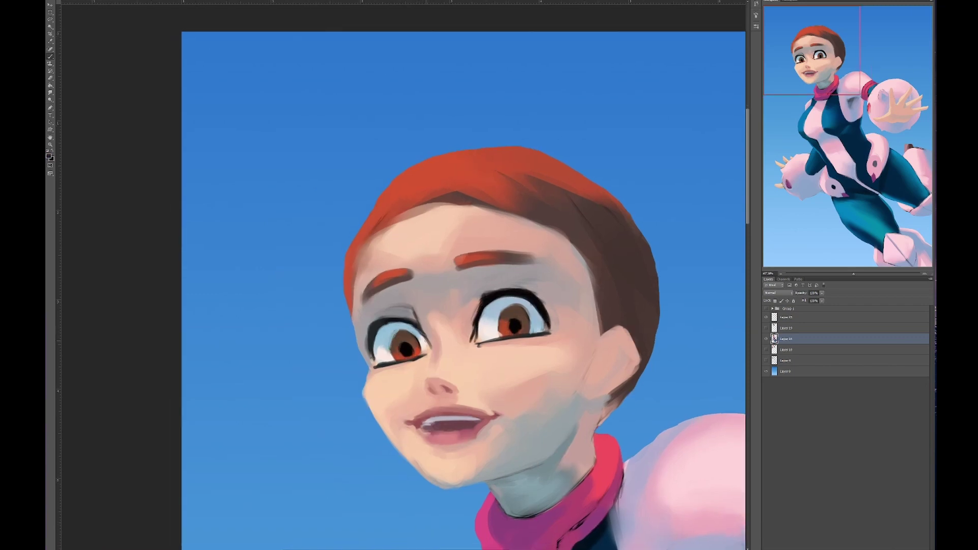
pyautogui.hotkey('ctrl', 'j')
pyautogui.hotkey('ctrl', 't')
pyautogui.rightClick(451, 254)
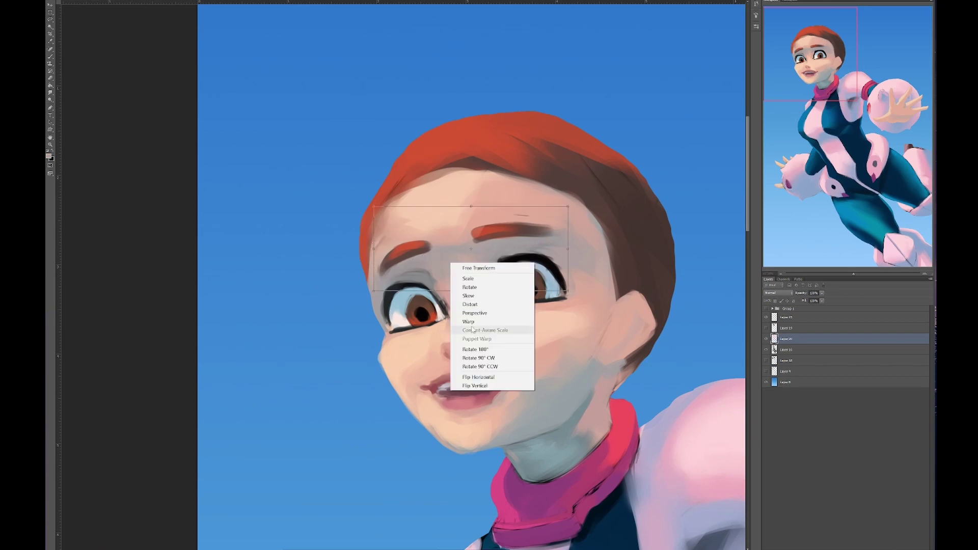
pyautogui.click(474, 334)
pyautogui.moveTo(502, 188); pyautogui.dragTo(502, 177)
pyautogui.press('Return')
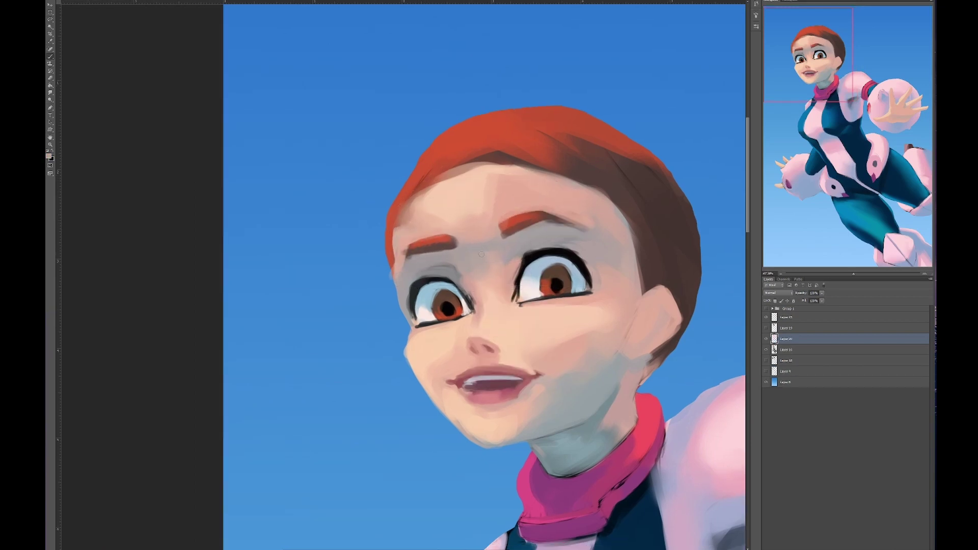
# Step: Clean up the skin around the eyebrows, repaint the hairline across the forehead and refine the eye outlines
pyautogui.moveTo(460, 314); pyautogui.dragTo(438, 309)
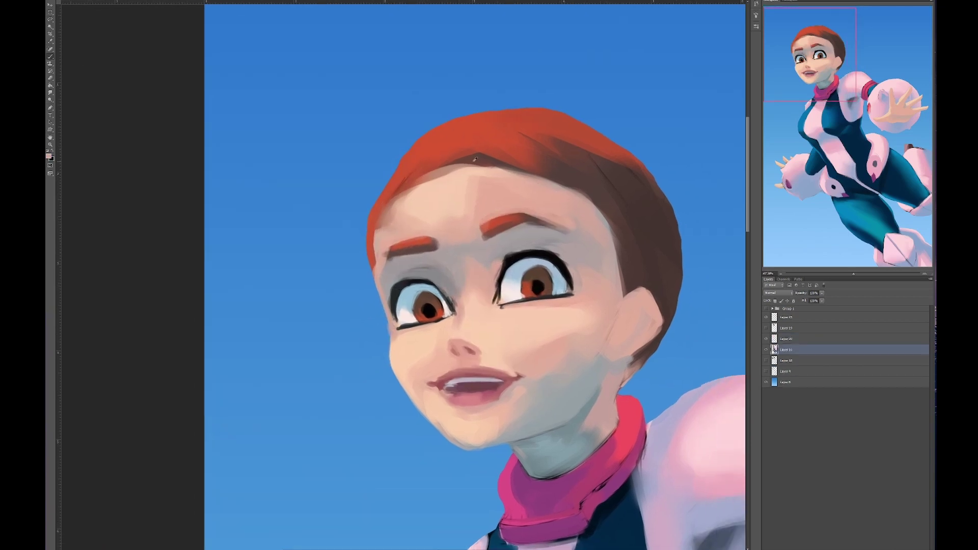
pyautogui.keyDown('alt'); pyautogui.click(476, 156); pyautogui.keyUp('alt')
pyautogui.moveTo(475, 155); pyautogui.dragTo(426, 86)
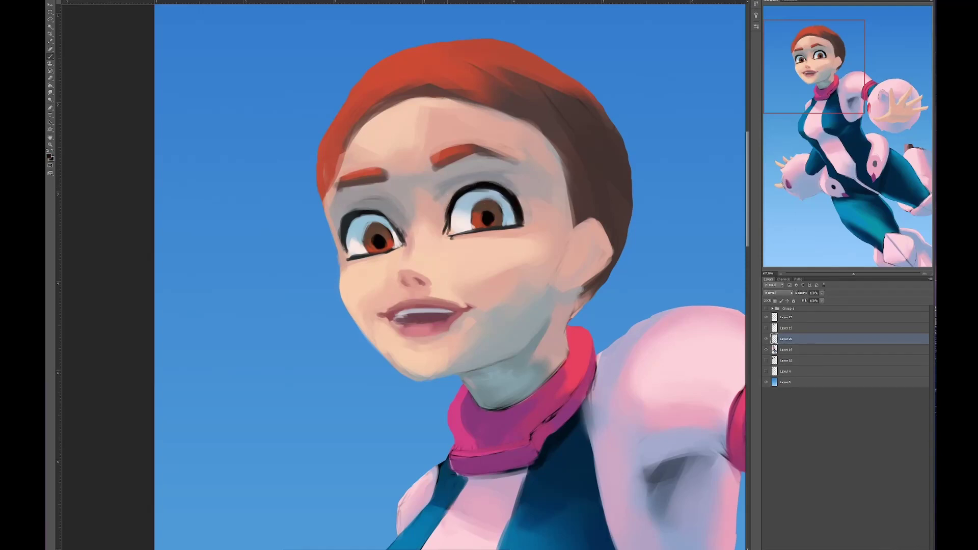
pyautogui.moveTo(480, 191); pyautogui.dragTo(507, 198)
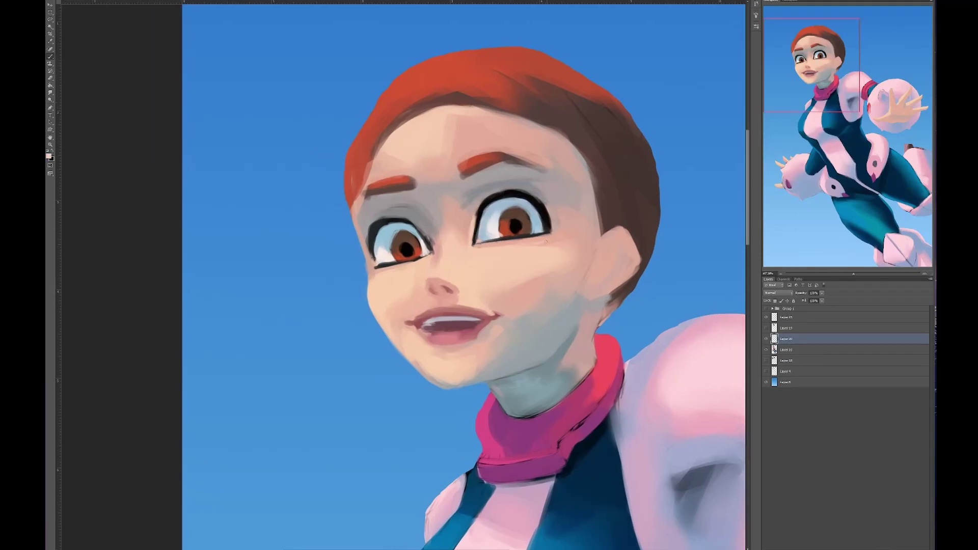
# Step: Smooth the skin tones on the forehead, nose, cheeks and jaw, refine the lips and merge the face layers
pyautogui.moveTo(518, 311); pyautogui.dragTo(492, 332)
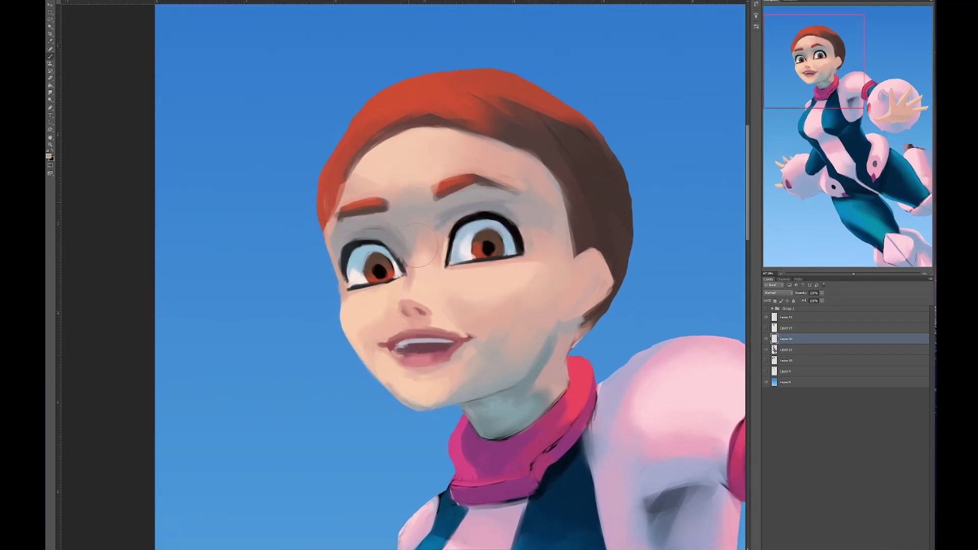
pyautogui.moveTo(414, 324); pyautogui.dragTo(522, 305)
pyautogui.moveTo(445, 320); pyautogui.dragTo(470, 328)
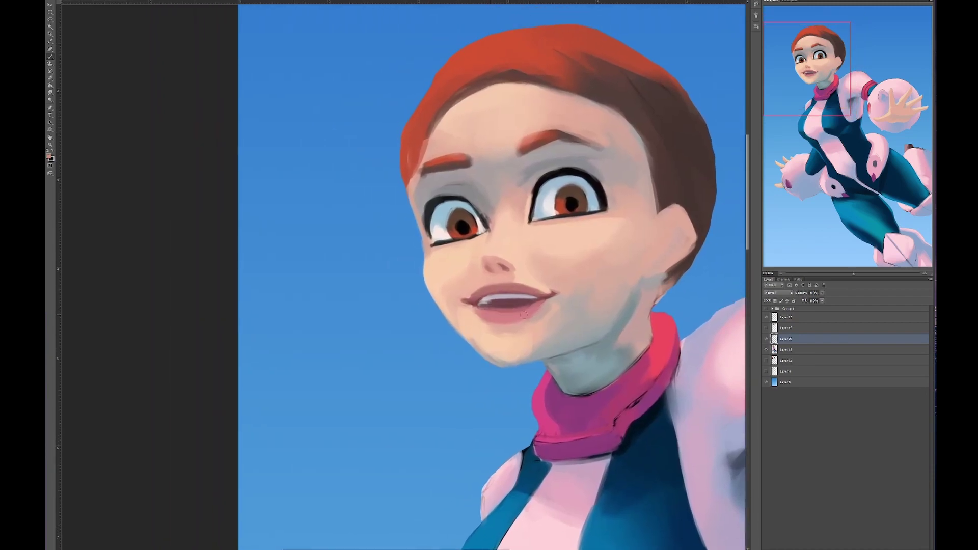
pyautogui.moveTo(524, 315); pyautogui.dragTo(546, 300)
pyautogui.moveTo(518, 269); pyautogui.dragTo(390, 352)
pyautogui.hotkey('ctrl', 'e')
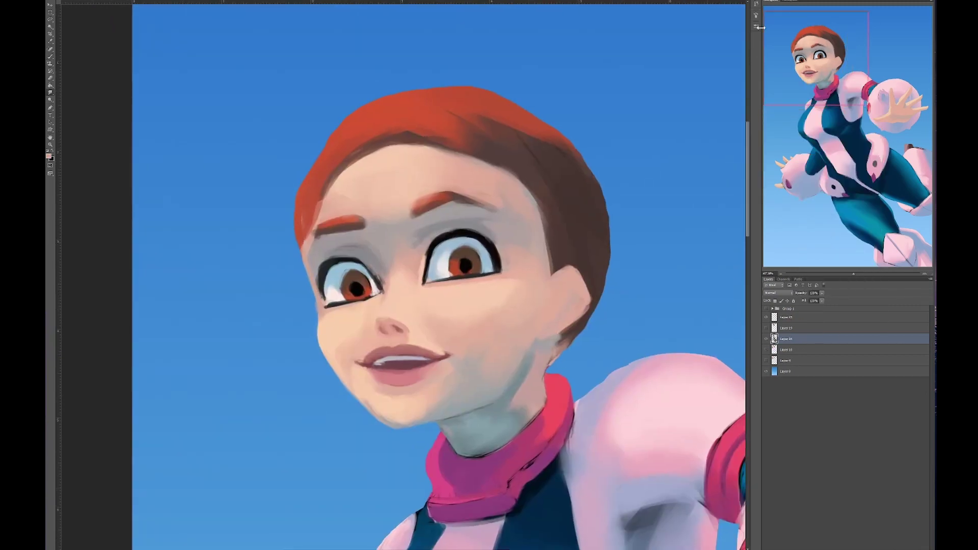
# Step: Lock the figure layer's transparent pixels and look over the suit from the collar down to the knees
pyautogui.click(756, 26)
pyautogui.press('F5')
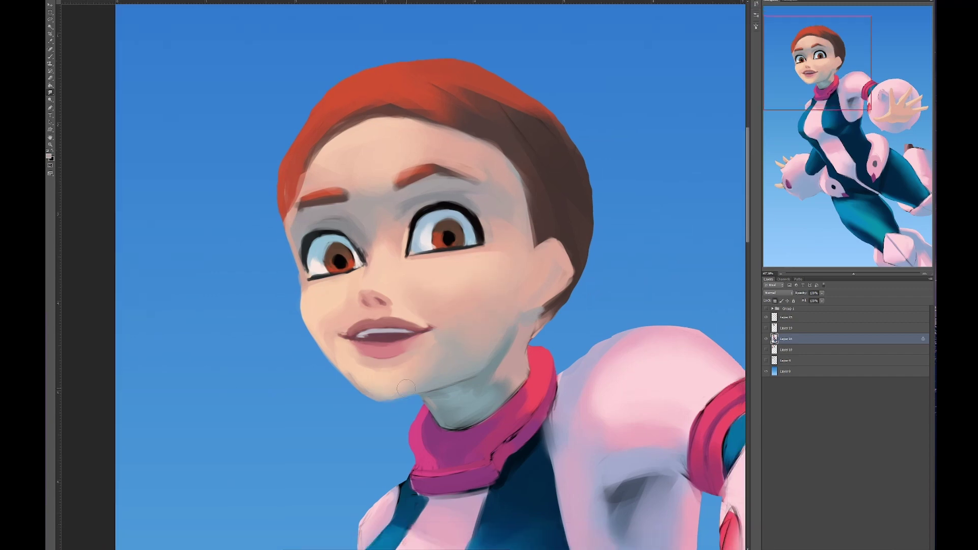
pyautogui.scroll(1, 346, 257)
pyautogui.scroll(-8, 517, 342)
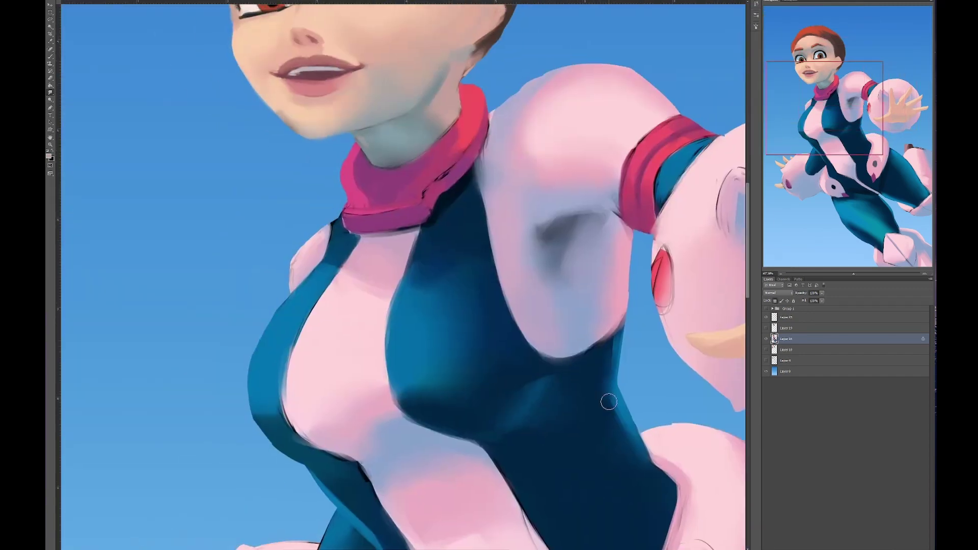
pyautogui.moveTo(608, 402); pyautogui.dragTo(723, 514)
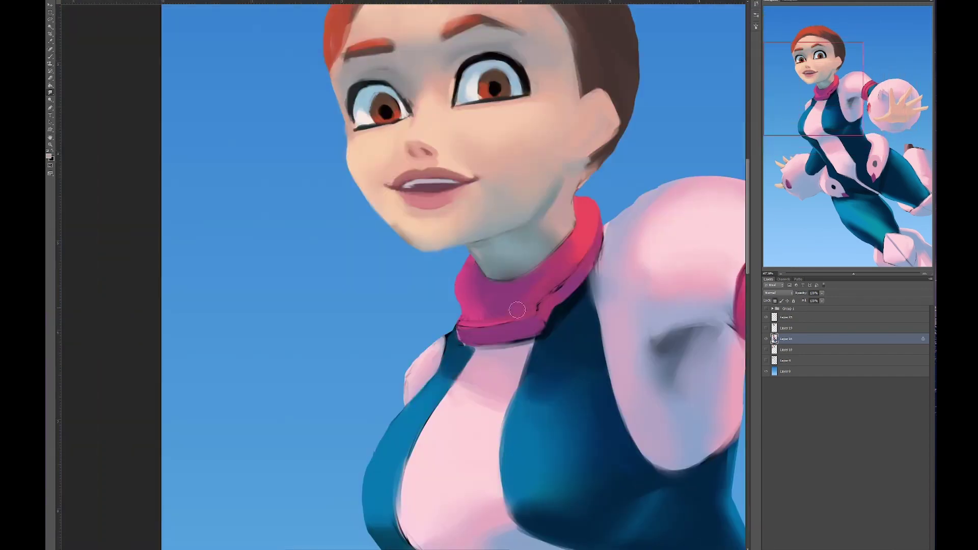
pyautogui.moveTo(662, 489); pyautogui.dragTo(662, 270)
pyautogui.moveTo(694, 510)
pyautogui.mouseDown()
pyautogui.moveTo(694, 400)
pyautogui.moveTo(434, 342)
pyautogui.moveTo(387, 168)
pyautogui.mouseUp()
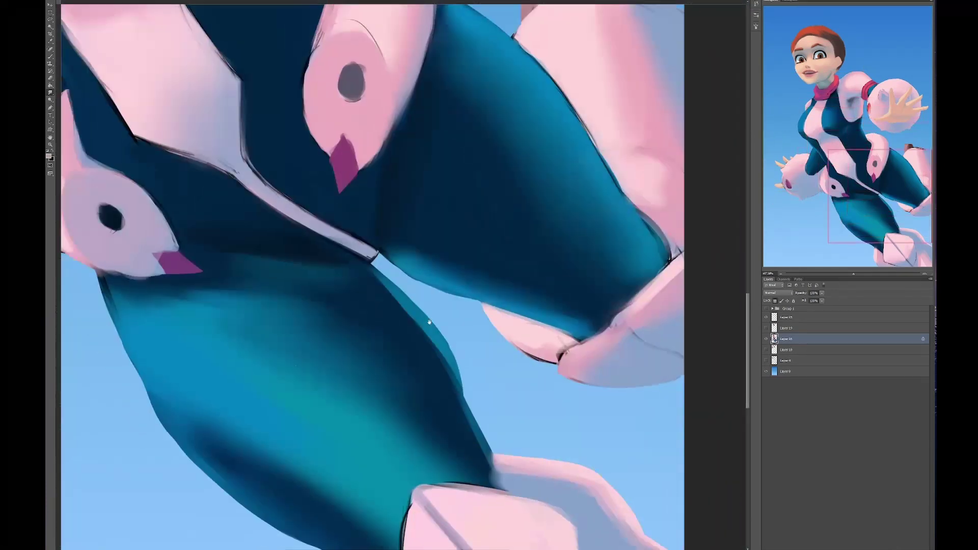
pyautogui.moveTo(509, 438); pyautogui.dragTo(509, 286)
pyautogui.moveTo(509, 357); pyautogui.dragTo(510, 300)
pyautogui.moveTo(214, 86)
pyautogui.mouseDown()
pyautogui.moveTo(413, 261)
pyautogui.moveTo(417, 422)
pyautogui.moveTo(350, 433)
pyautogui.moveTo(453, 382)
pyautogui.moveTo(336, 331)
pyautogui.moveTo(395, 295)
pyautogui.moveTo(441, 287)
pyautogui.mouseUp()
pyautogui.hotkey('ctrl', 'j')
pyautogui.hotkey('ctrl', 't')
pyautogui.press('Return')
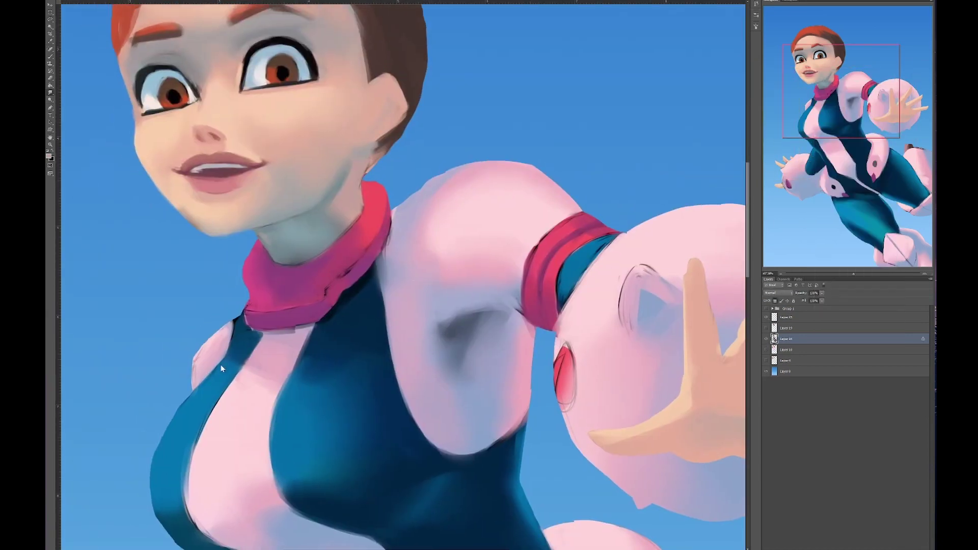
# Step: Flip the whole canvas horizontally to work on the mirrored figure
pyautogui.hotkey('ctrl', '0')
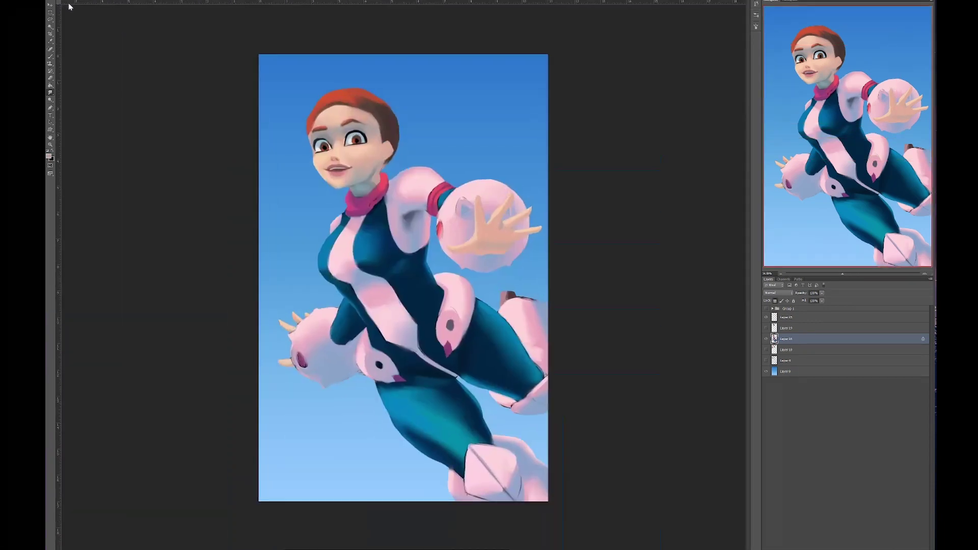
pyautogui.click(91, 1)
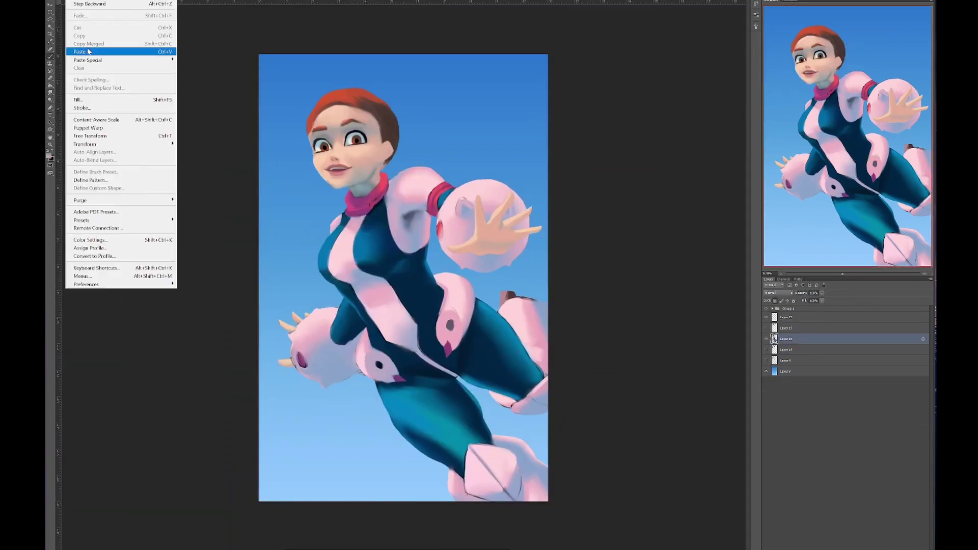
pyautogui.moveTo(144, 58)
pyautogui.click(202, 92)
pyautogui.hotkey('ctrl', '+')
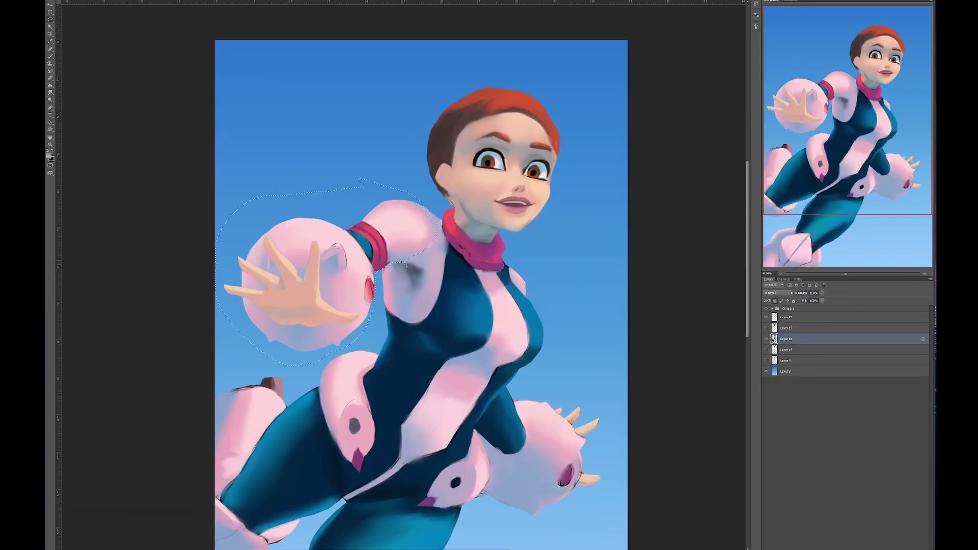
# Step: Copy the outstretched arm with its hand and ball to new layers and rotate it upward
pyautogui.hotkey('ctrl', 'j')
pyautogui.hotkey('ctrl', 't')
pyautogui.moveTo(404, 264)
pyautogui.mouseDown()
pyautogui.moveTo(318, 255)
pyautogui.moveTo(385, 244)
pyautogui.moveTo(387, 274)
pyautogui.mouseUp()
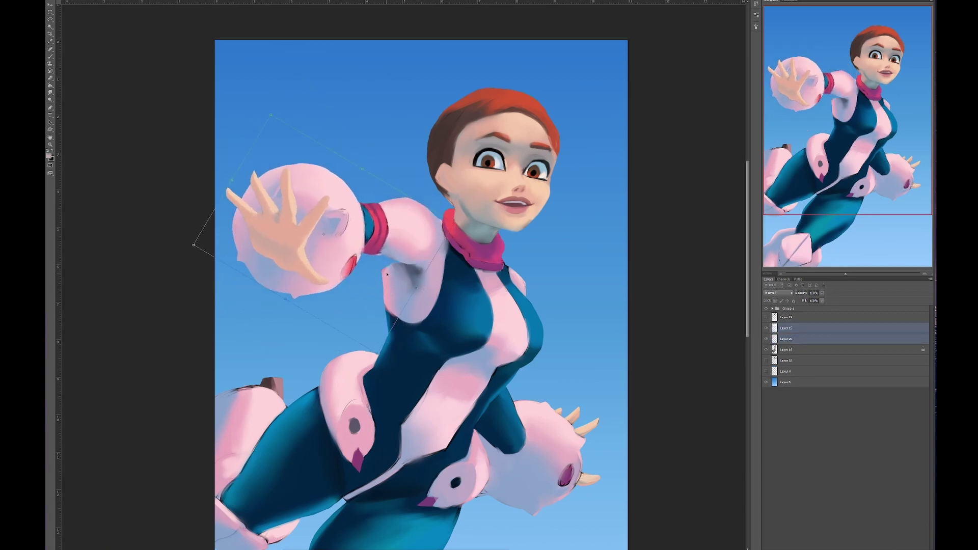
pyautogui.press('Return')
# Step: Shift the raised hand and ball higher, and put the upper arm and cuff on a separate layer for warping
pyautogui.hotkey('ctrl', 'j')
pyautogui.hotkey('ctrl', 't')
pyautogui.moveTo(315, 267); pyautogui.dragTo(317, 210)
pyautogui.press('Return')
pyautogui.click(787, 350)
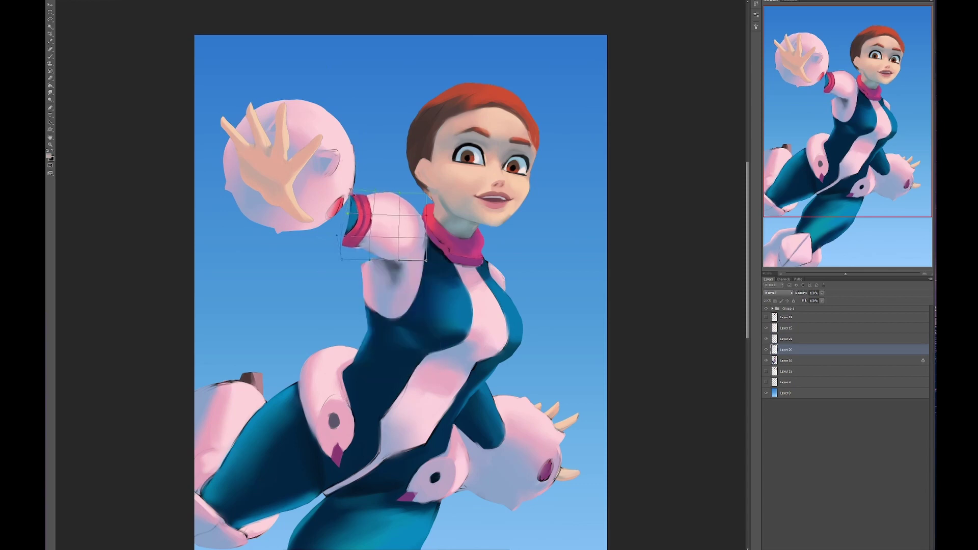
# Step: Paint the teal forearm between cuff and ball, and rework the pink shading of the shoulder and underarm
pyautogui.scroll(1, 298, 227)
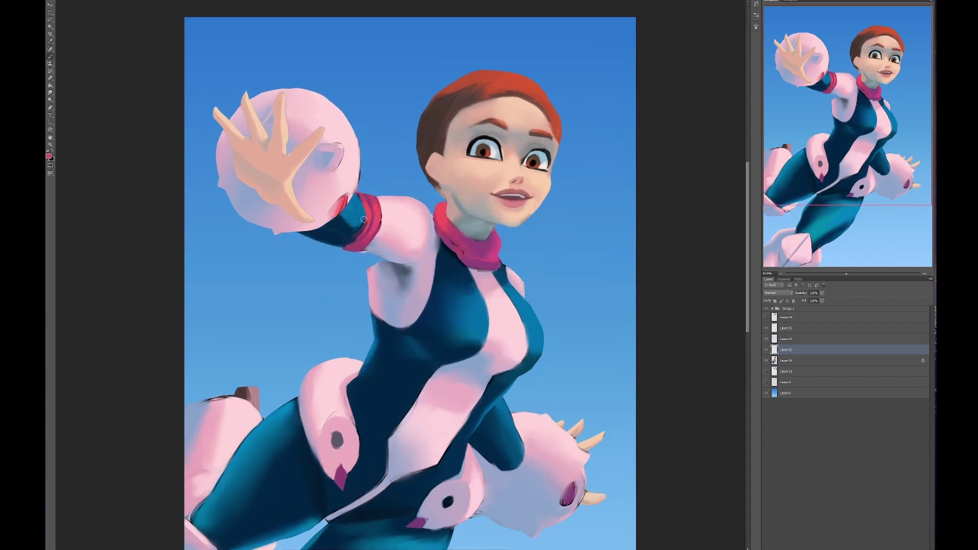
pyautogui.moveTo(374, 263)
pyautogui.mouseDown()
pyautogui.moveTo(397, 285)
pyautogui.moveTo(380, 275)
pyautogui.moveTo(327, 278)
pyautogui.moveTo(363, 298)
pyautogui.mouseUp()
pyautogui.moveTo(362, 297)
pyautogui.mouseDown()
pyautogui.moveTo(343, 292)
pyautogui.moveTo(387, 315)
pyautogui.mouseUp()
pyautogui.moveTo(403, 323); pyautogui.dragTo(414, 346)
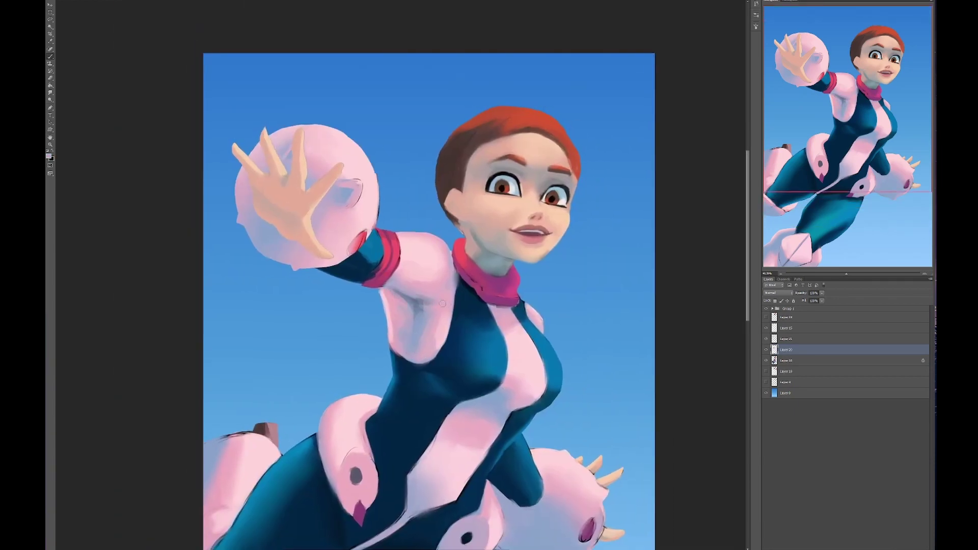
pyautogui.moveTo(448, 295); pyautogui.dragTo(374, 186)
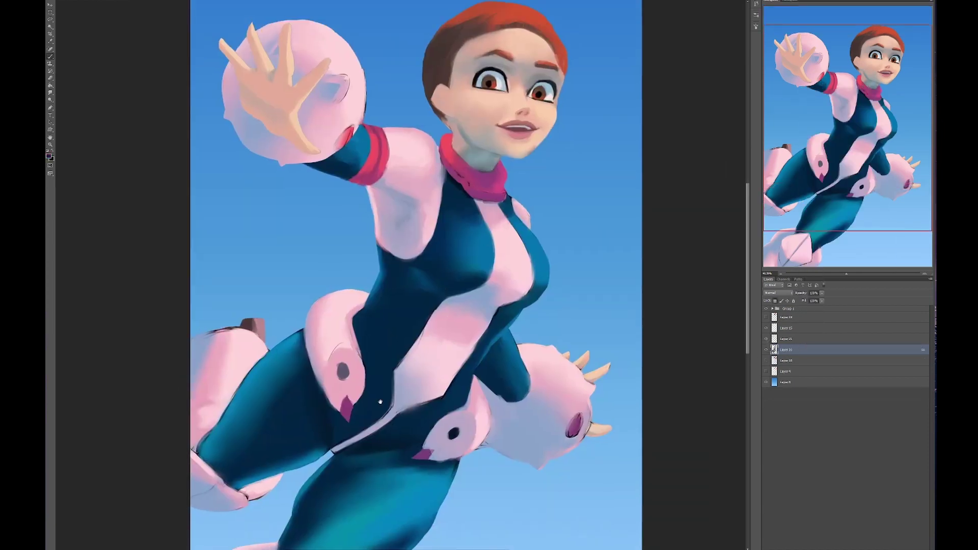
# Step: Draw a circle shape over the raised hand's ball and fit it to the ball's outline
pyautogui.moveTo(380, 401); pyautogui.dragTo(465, 514)
pyautogui.moveTo(50, 130); pyautogui.dragTo(76, 144)
pyautogui.moveTo(493, 262); pyautogui.dragTo(429, 143)
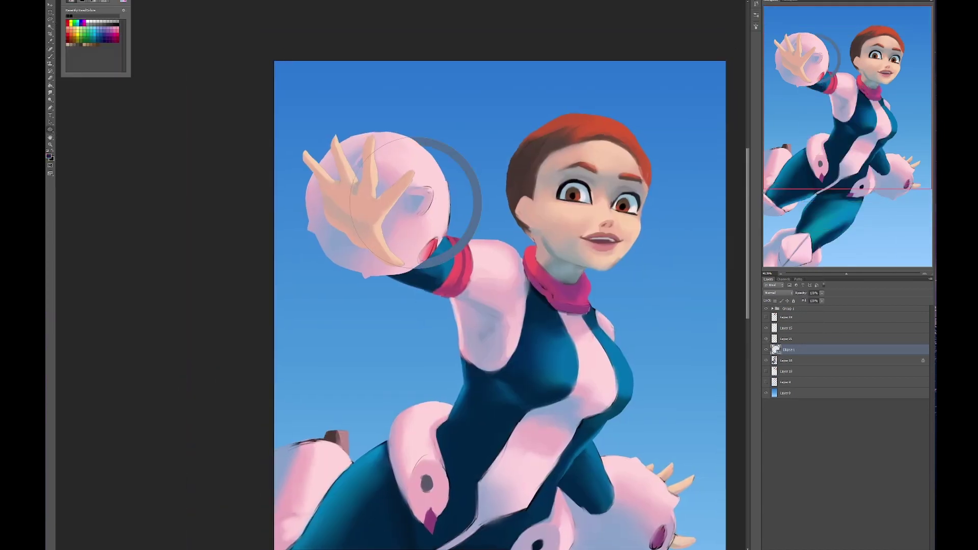
pyautogui.moveTo(432, 202)
pyautogui.mouseDown()
pyautogui.moveTo(395, 202)
pyautogui.moveTo(453, 134)
pyautogui.moveTo(437, 147)
pyautogui.mouseUp()
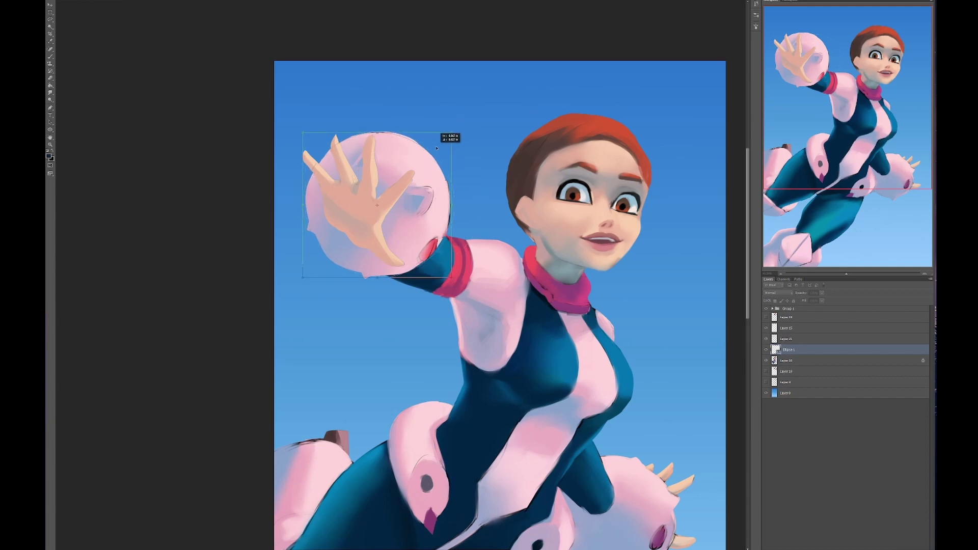
# Step: Clip the painted ball layer to the circle and repaint the ball's soft pink and lavender shading
pyautogui.rightClick(787, 338)
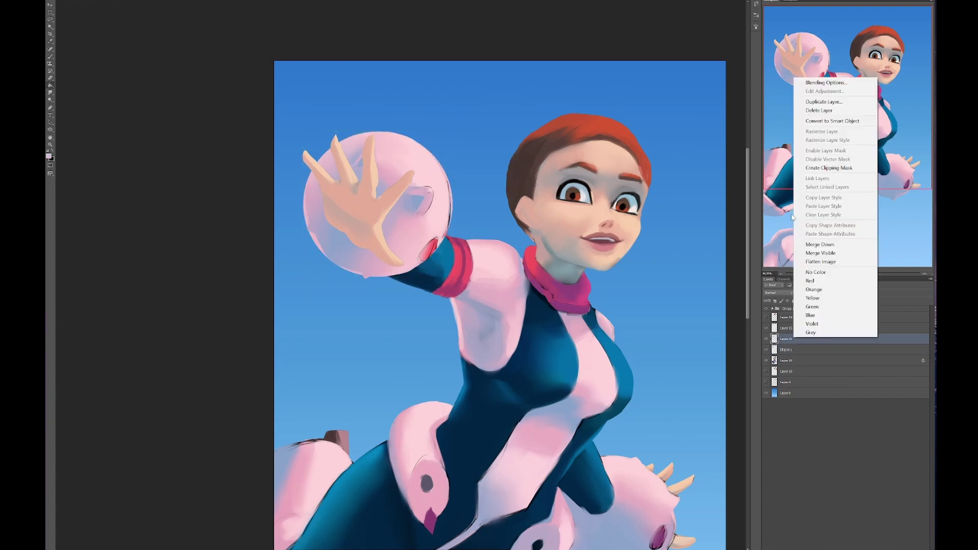
pyautogui.click(810, 193)
pyautogui.moveTo(512, 392); pyautogui.dragTo(527, 399)
pyautogui.moveTo(425, 206); pyautogui.dragTo(410, 226)
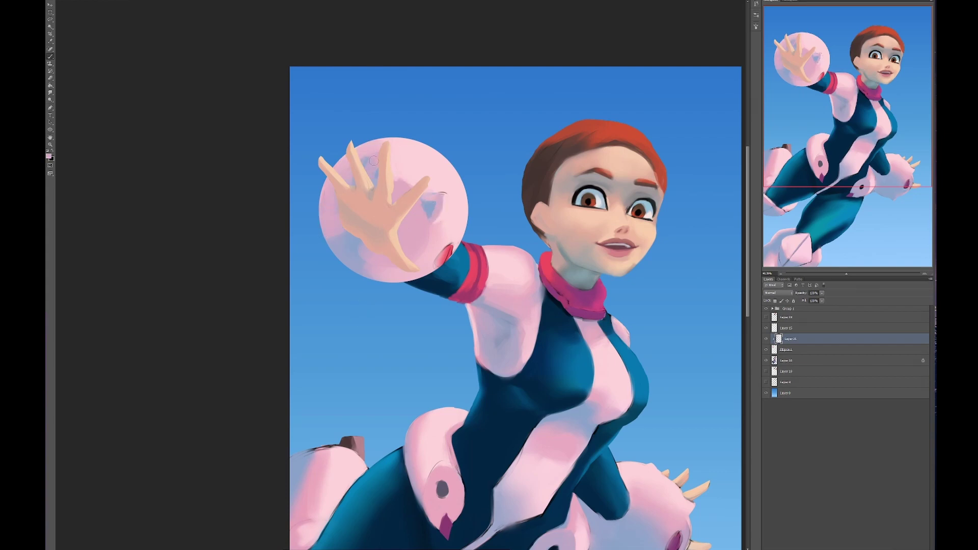
pyautogui.moveTo(442, 188); pyautogui.dragTo(358, 177)
pyautogui.keyDown('alt'); pyautogui.click(410, 191); pyautogui.keyUp('alt')
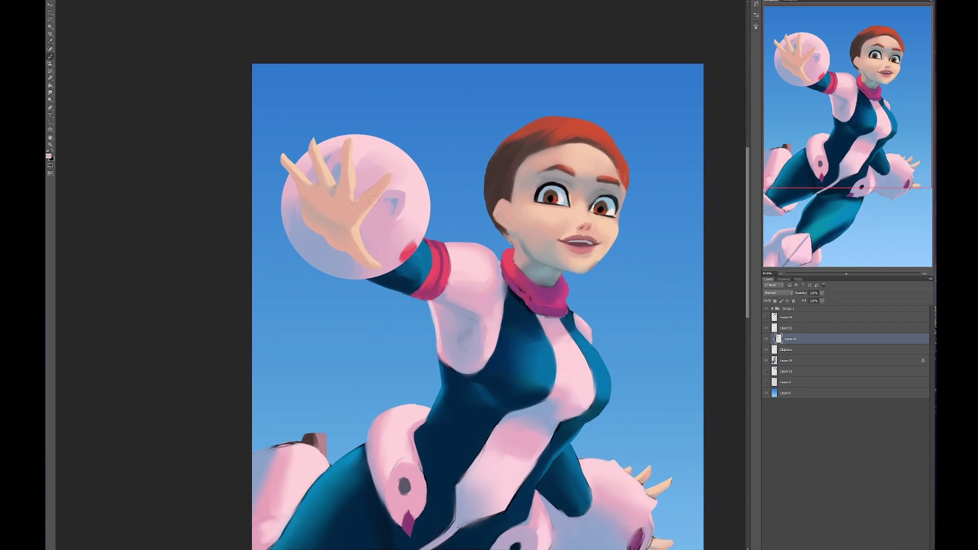
# Step: Hide the raised hand's ball and clean up the edges and skin tones of the hand's fingers
pyautogui.moveTo(351, 247); pyautogui.dragTo(290, 186)
pyautogui.press('Delete')
pyautogui.scroll(3, 458, 286)
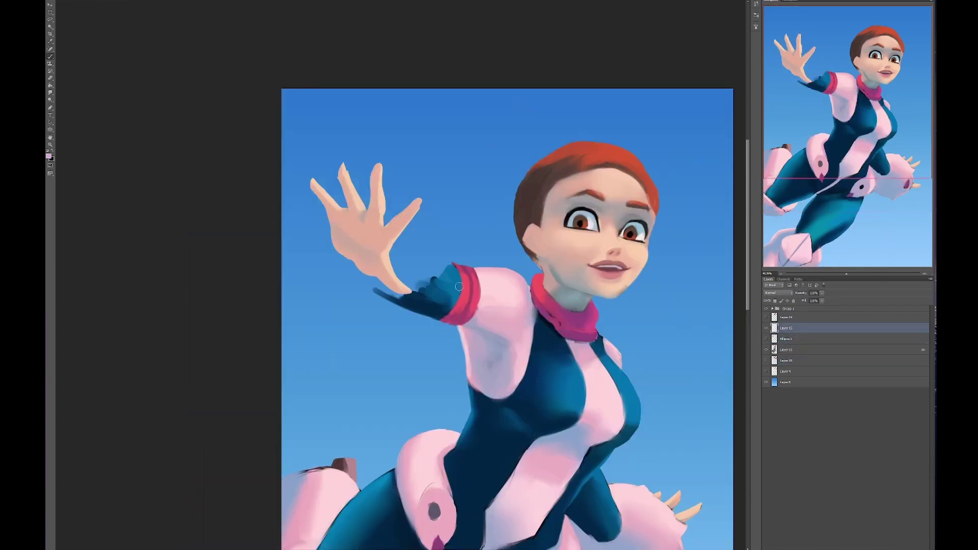
pyautogui.moveTo(449, 297); pyautogui.dragTo(442, 265)
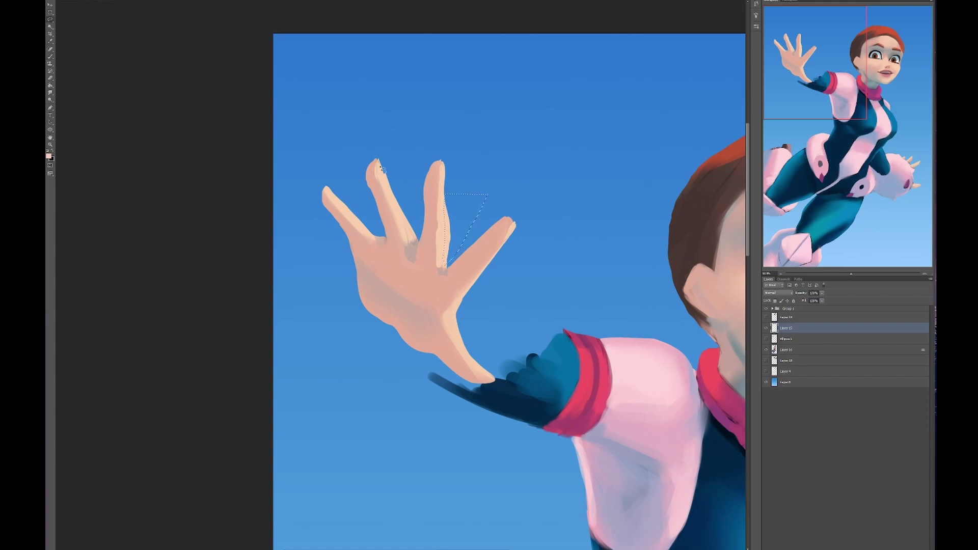
pyautogui.hotkey('ctrl', 'd')
pyautogui.hscroll(1, 375, 369)
pyautogui.press('e')
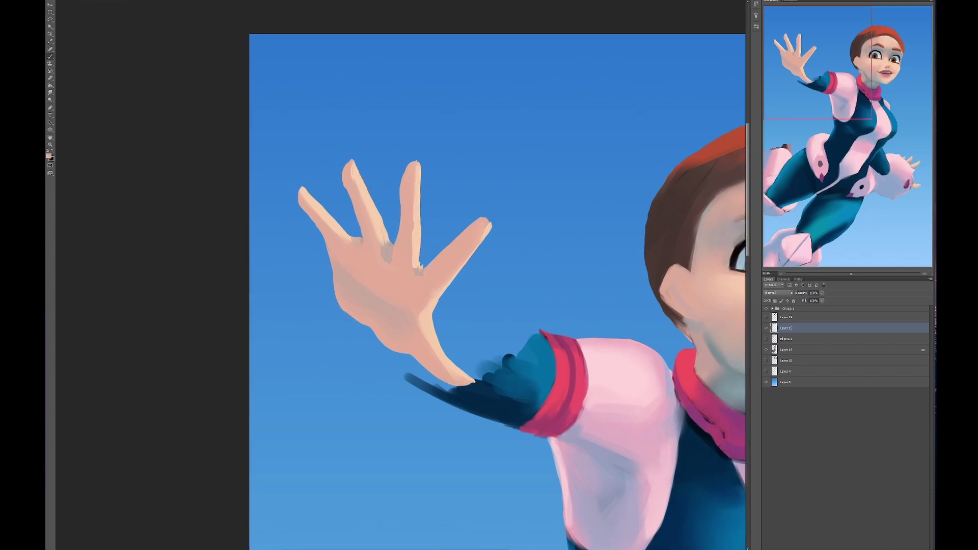
# Step: Paint pale pink nails on the raised hand's fingertips and show the ball again
pyautogui.scroll(-2, 361, 291)
pyautogui.scroll(2, 360, 292)
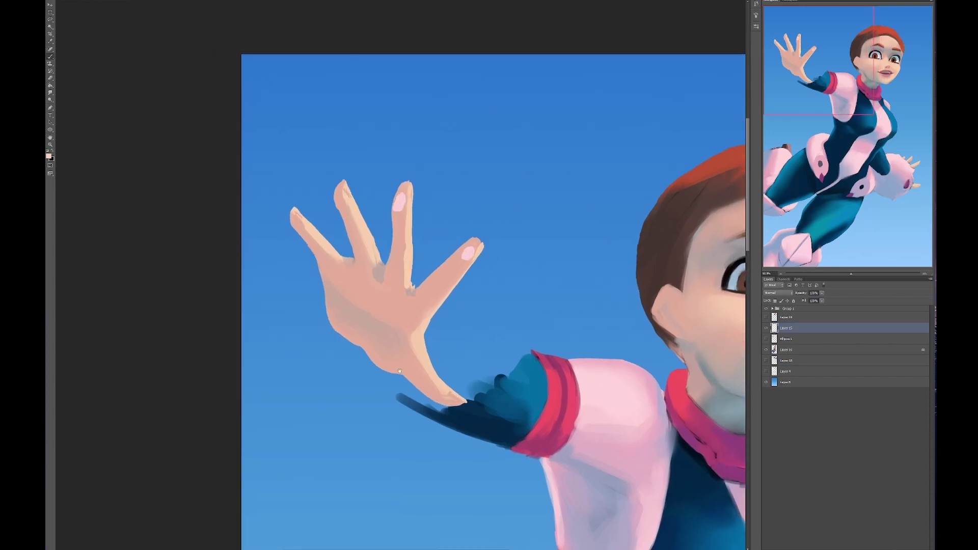
pyautogui.click(407, 182)
pyautogui.click(476, 234)
pyautogui.moveTo(49, 339); pyautogui.dragTo(52, 315)
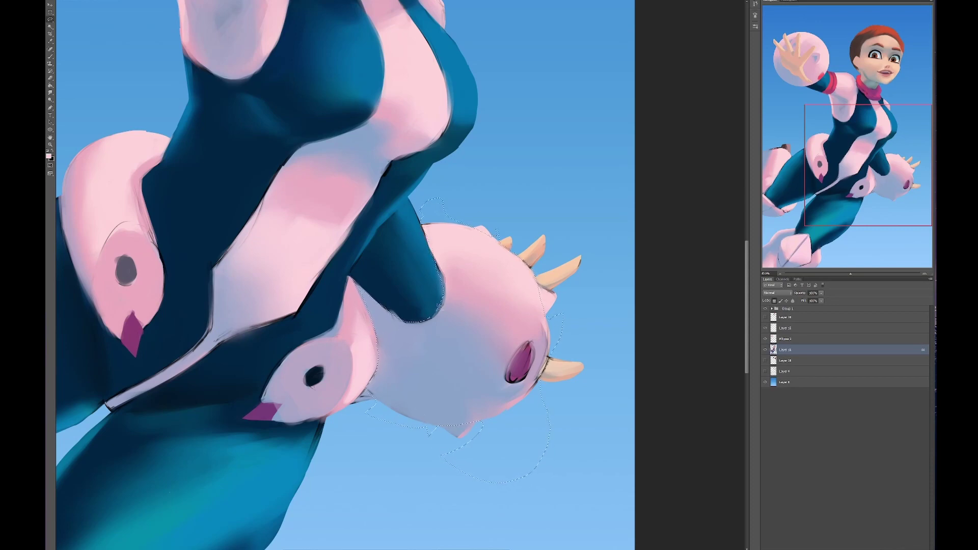
# Step: Separate the far hand's ball onto its own layer and fit a circle shape over it as its new outline
pyautogui.rightClick(498, 345)
pyautogui.click(510, 403)
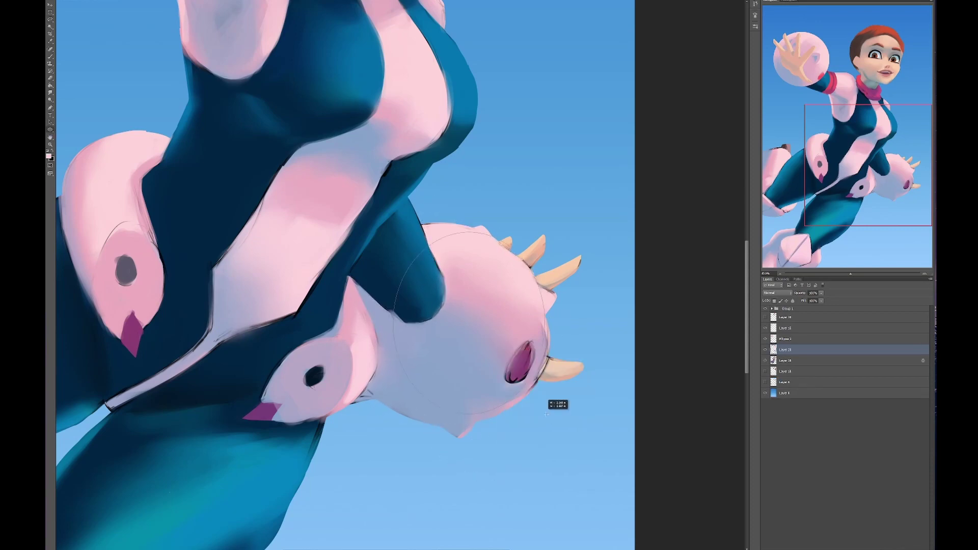
pyautogui.moveTo(393, 232); pyautogui.dragTo(592, 431)
pyautogui.click(132, 1)
pyautogui.moveTo(505, 334); pyautogui.dragTo(463, 327)
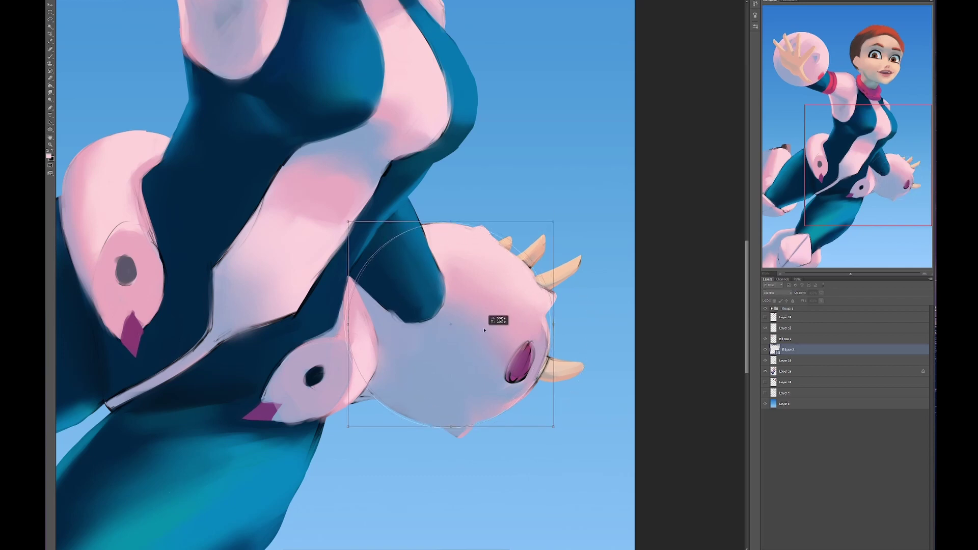
pyautogui.press('Return')
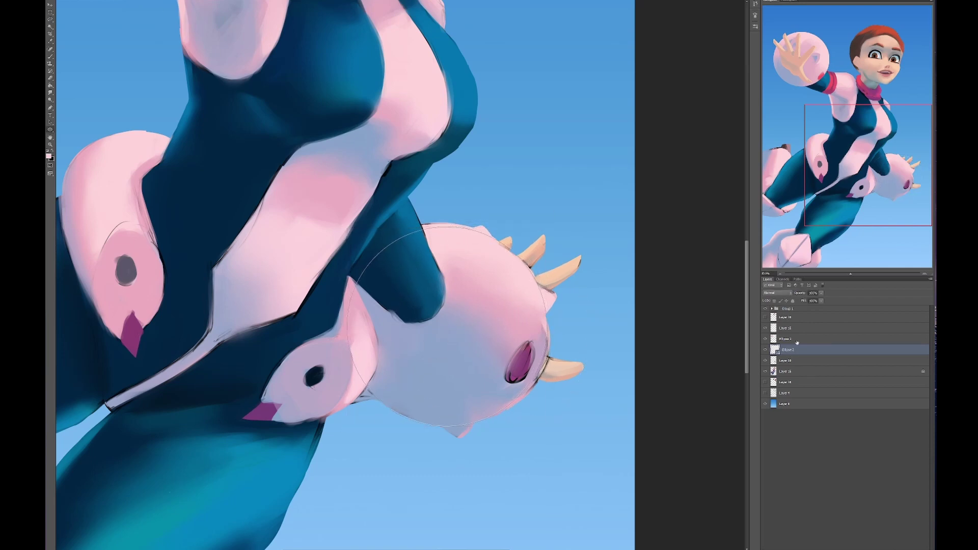
pyautogui.moveTo(788, 350)
pyautogui.mouseDown()
pyautogui.moveTo(801, 367)
pyautogui.moveTo(795, 355)
pyautogui.mouseUp()
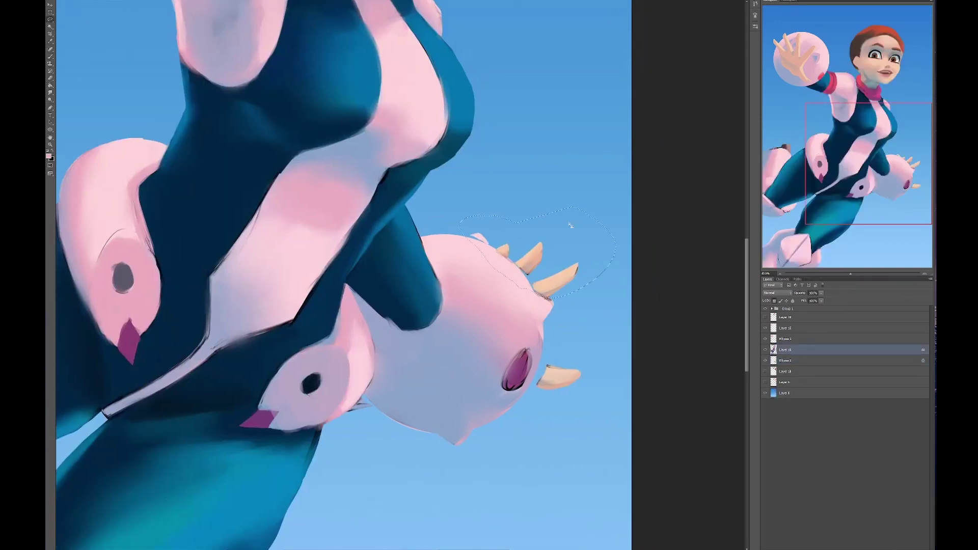
# Step: Select the far hand's three upper fingers, rotate them and move them in against the ball
pyautogui.hotkey('ctrl', 't')
pyautogui.moveTo(570, 226)
pyautogui.mouseDown()
pyautogui.moveTo(555, 252)
pyautogui.moveTo(511, 219)
pyautogui.mouseUp()
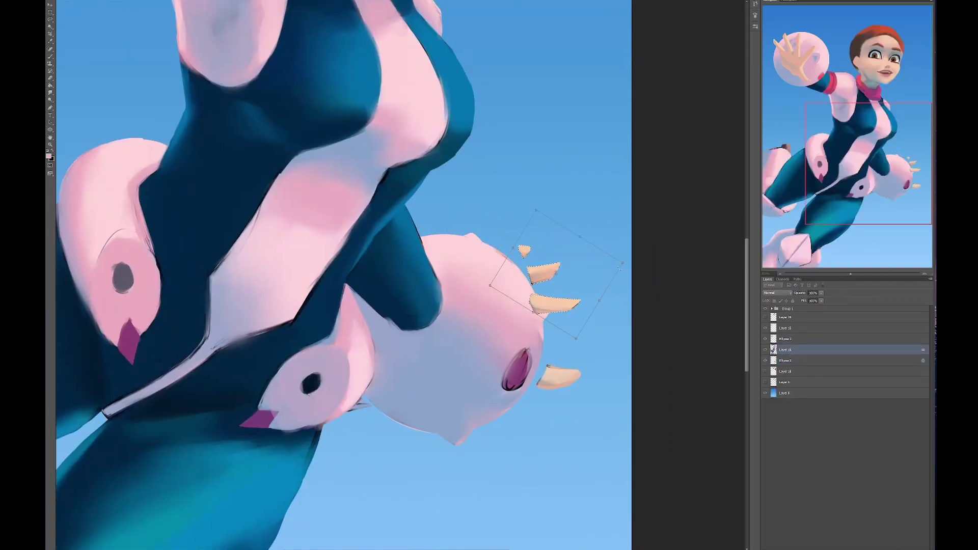
pyautogui.hotkey('ctrl', 't')
pyautogui.moveTo(591, 240)
pyautogui.mouseDown()
pyautogui.moveTo(559, 267)
pyautogui.moveTo(497, 249)
pyautogui.mouseUp()
# Step: Separate the far hand's fingers and thumb from the figure and place them on a layer behind the ball
pyautogui.rightClick(559, 374)
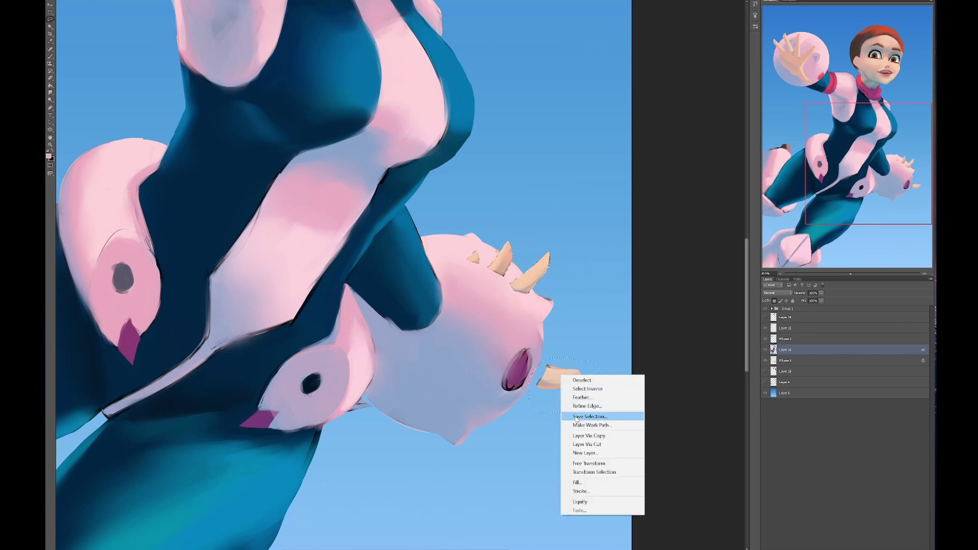
pyautogui.click(585, 442)
pyautogui.hotkey('ctrl', 'd')
pyautogui.hscroll(-3, 659, 395)
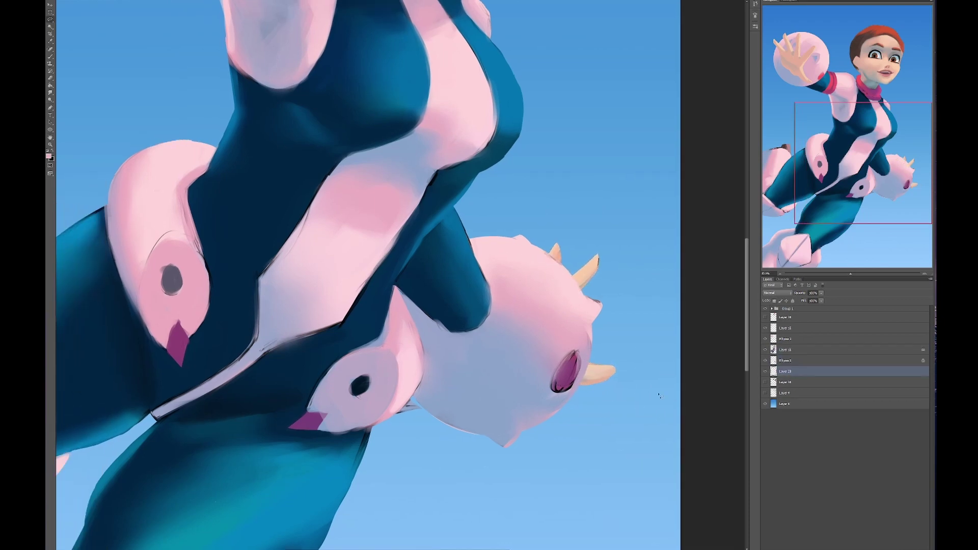
# Step: Separate the far ball's leftover pointed edges from the figure layer and place them behind the round ball
pyautogui.moveTo(660, 401); pyautogui.dragTo(679, 388)
pyautogui.hotkey('alt', ']')
pyautogui.hotkey('alt', ']')
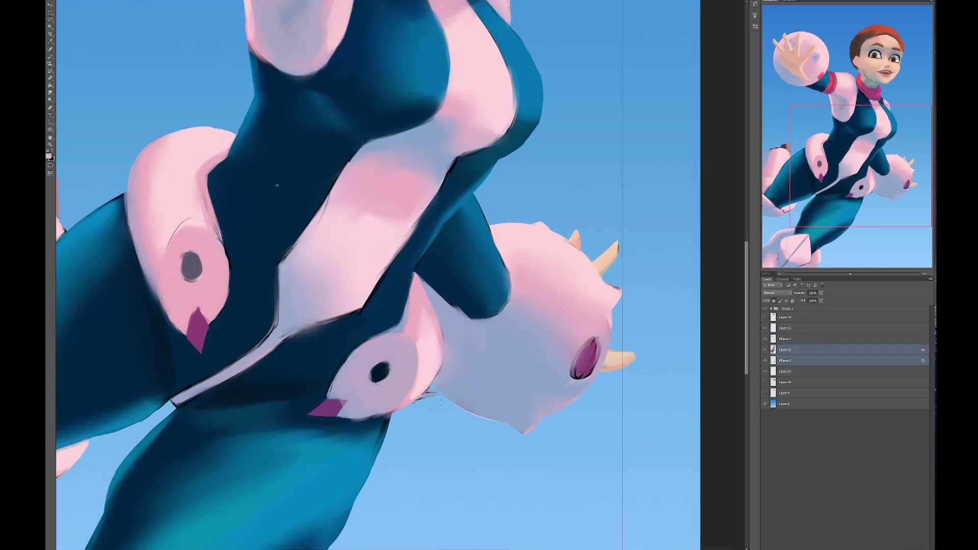
pyautogui.moveTo(415, 380); pyautogui.dragTo(444, 392)
pyautogui.scroll(-5, 441, 391)
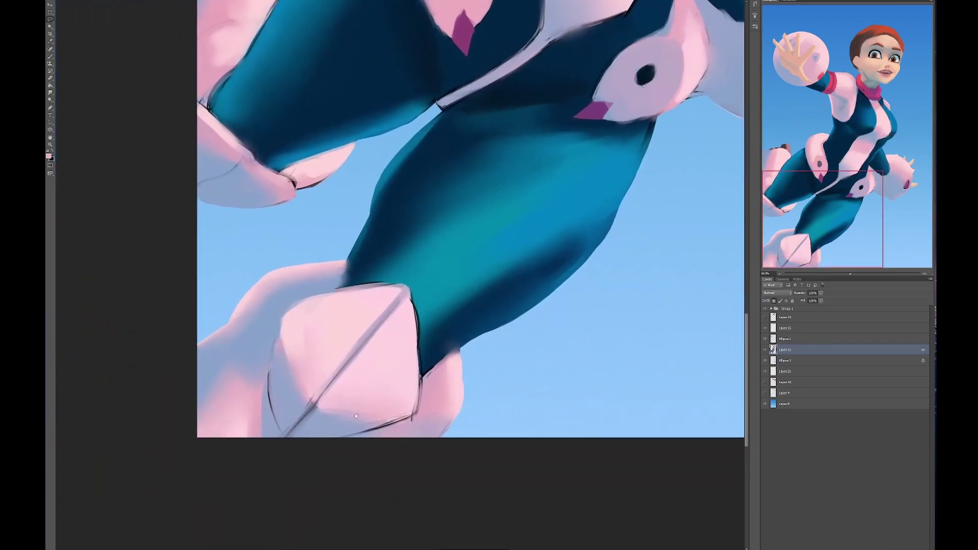
pyautogui.scroll(5, 660, 367)
pyautogui.rightClick(512, 359)
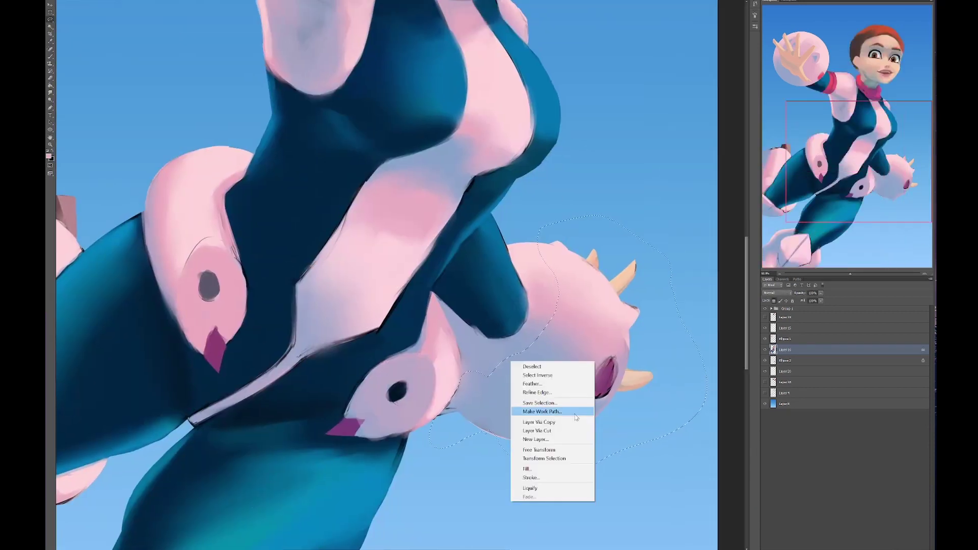
pyautogui.click(535, 406)
pyautogui.click(788, 371)
pyautogui.moveTo(629, 317); pyautogui.dragTo(642, 289)
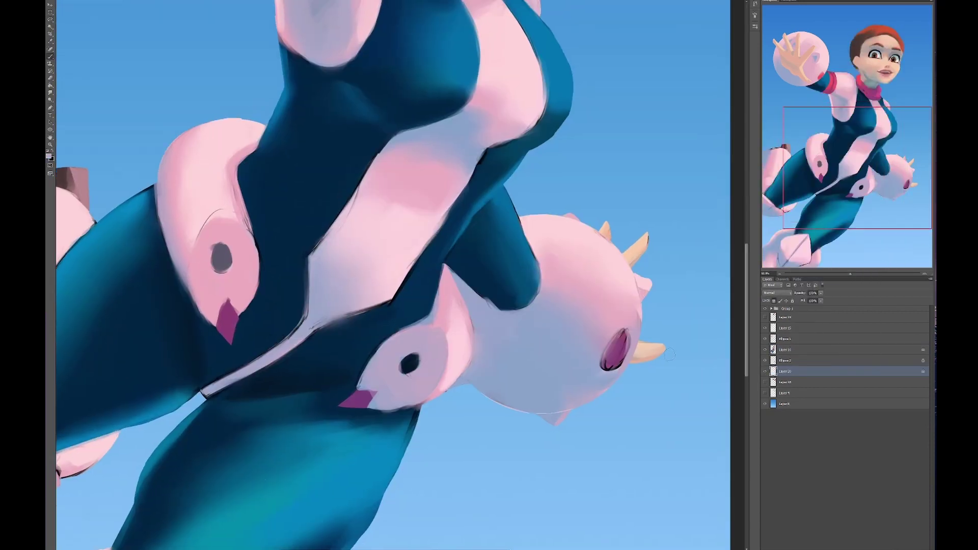
# Step: Clean up the far ball's outline, add a new layer above the figure and repaint the ball's magenta oval
pyautogui.hotkey('alt', ']')
pyautogui.moveTo(617, 390)
pyautogui.mouseDown()
pyautogui.moveTo(496, 400)
pyautogui.moveTo(542, 496)
pyautogui.moveTo(730, 280)
pyautogui.mouseUp()
pyautogui.hotkey('alt', ']')
pyautogui.hotkey('ctrl', 'shift', 'alt', 'n')
pyautogui.moveTo(703, 117); pyautogui.dragTo(753, 28)
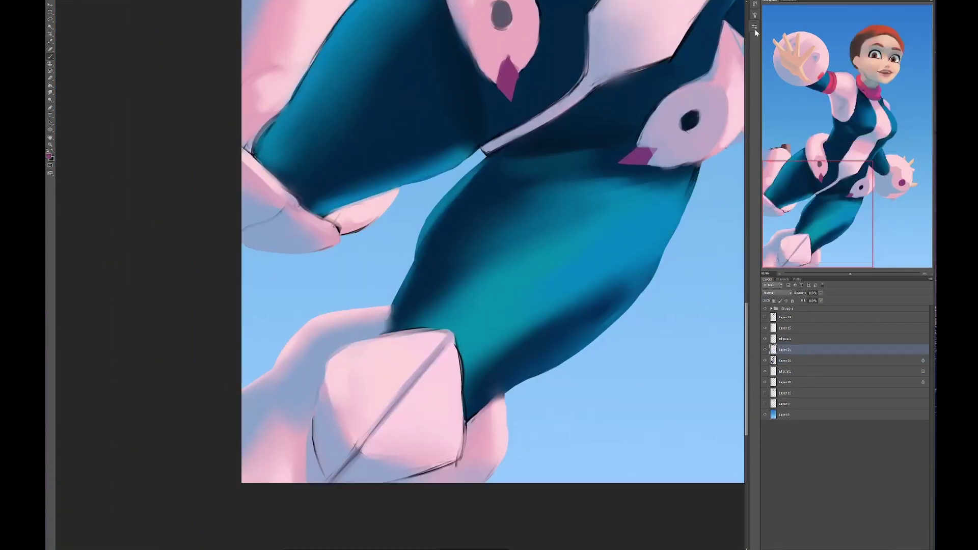
# Step: Paint lighter teal and dark blue fabric folds across the upper thigh of the leg with the large pink knee pad
pyautogui.click(755, 27)
pyautogui.click(729, 224)
pyautogui.keyDown('alt'); pyautogui.click(406, 343); pyautogui.keyUp('alt')
pyautogui.moveTo(415, 311)
pyautogui.mouseDown()
pyautogui.moveTo(430, 307)
pyautogui.moveTo(417, 312)
pyautogui.mouseUp()
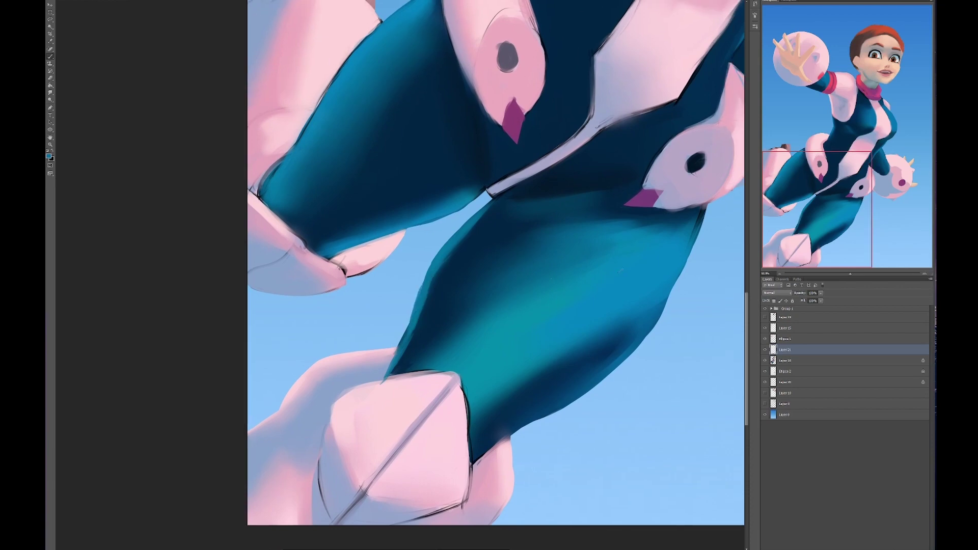
pyautogui.moveTo(448, 224)
pyautogui.mouseDown()
pyautogui.moveTo(407, 367)
pyautogui.moveTo(586, 245)
pyautogui.mouseUp()
pyautogui.moveTo(696, 218); pyautogui.dragTo(595, 240)
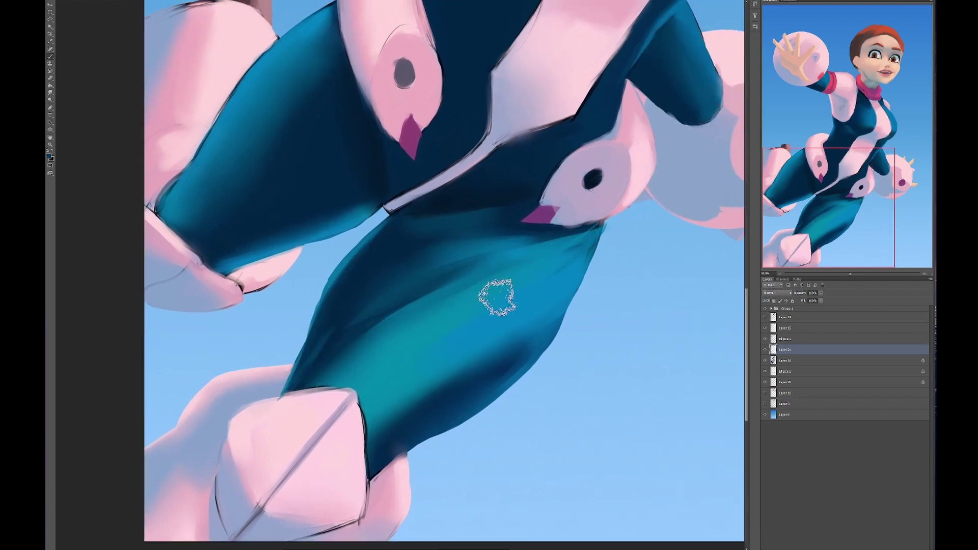
# Step: Trim the same thigh's inner outline on the figure layer and clip the paint layer above to the figure
pyautogui.hotkey('alt', '[')
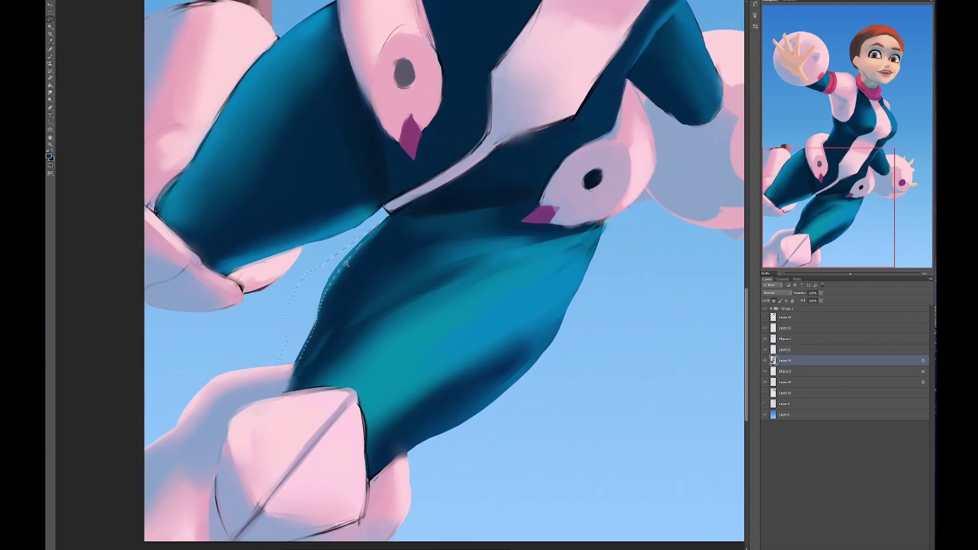
pyautogui.hotkey('ctrl', 'd')
pyautogui.hotkey('alt', ']')
pyautogui.moveTo(513, 442); pyautogui.dragTo(490, 418)
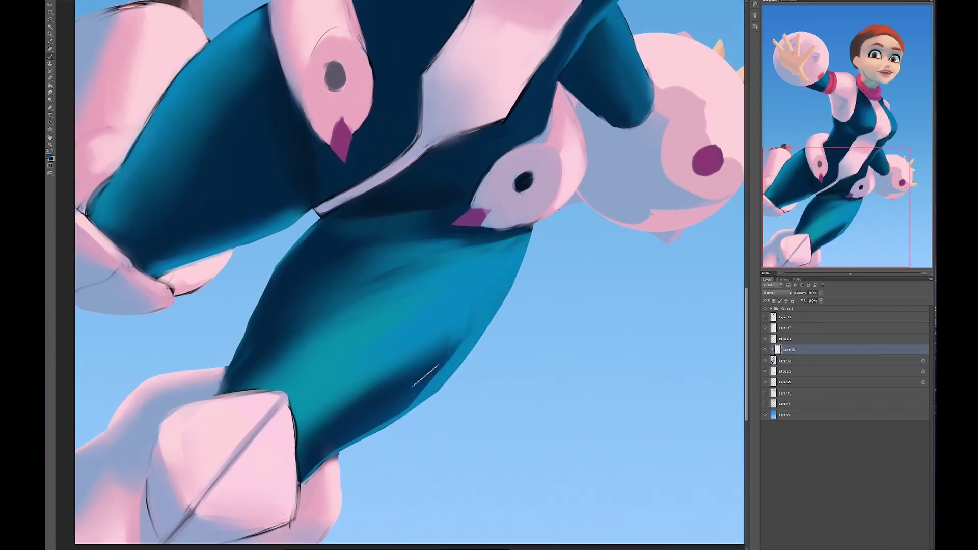
# Step: Paint blue highlights and fold strokes on both thighs of the suit on the clipped layer
pyautogui.moveTo(408, 275); pyautogui.dragTo(589, 367)
pyautogui.moveTo(489, 275); pyautogui.dragTo(398, 310)
pyautogui.moveTo(478, 320); pyautogui.dragTo(384, 366)
pyautogui.moveTo(412, 305); pyautogui.dragTo(418, 359)
pyautogui.moveTo(397, 148); pyautogui.dragTo(394, 304)
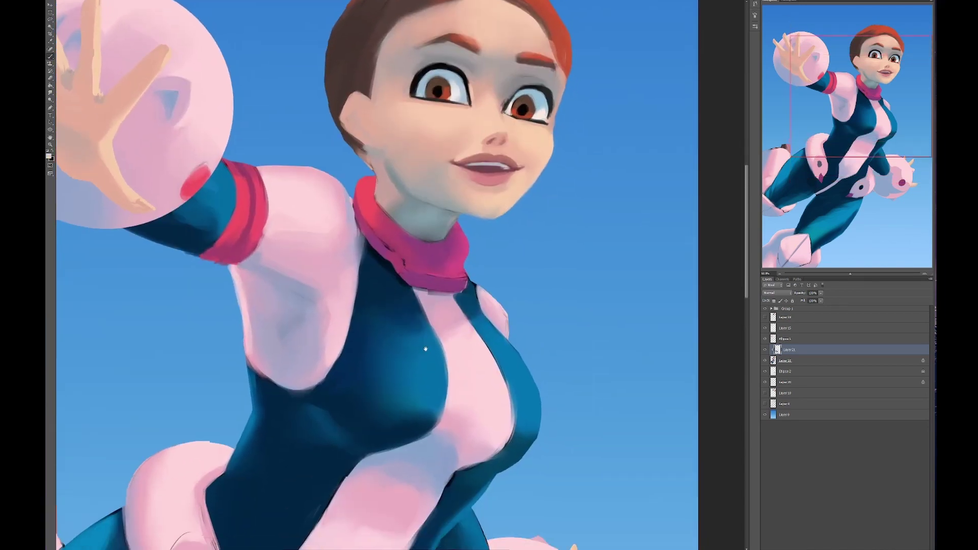
# Step: Trim the stray edges beneath the raised arm and along the rear leg's pink pad on the figure layer
pyautogui.moveTo(284, 91); pyautogui.dragTo(425, 144)
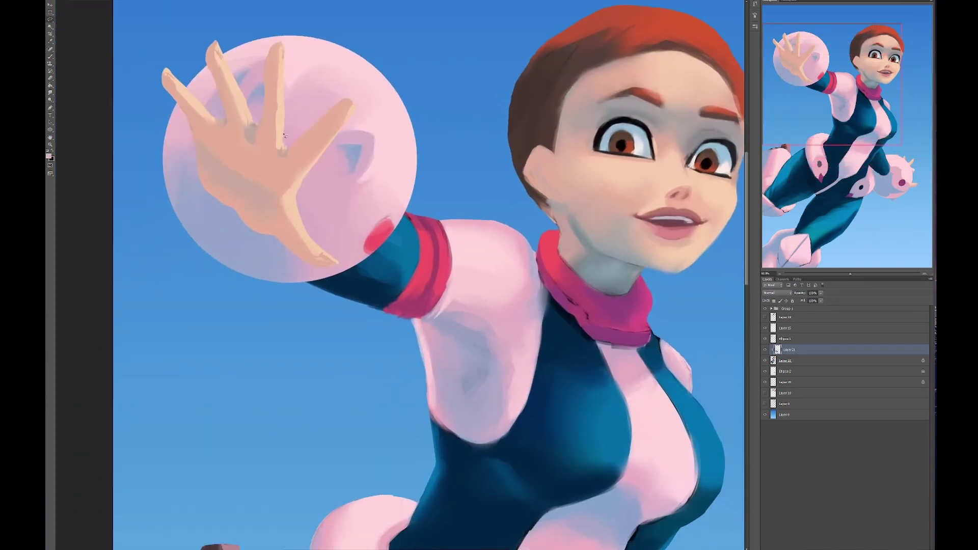
pyautogui.moveTo(398, 344); pyautogui.dragTo(385, 241)
pyautogui.moveTo(236, 208); pyautogui.dragTo(356, 263)
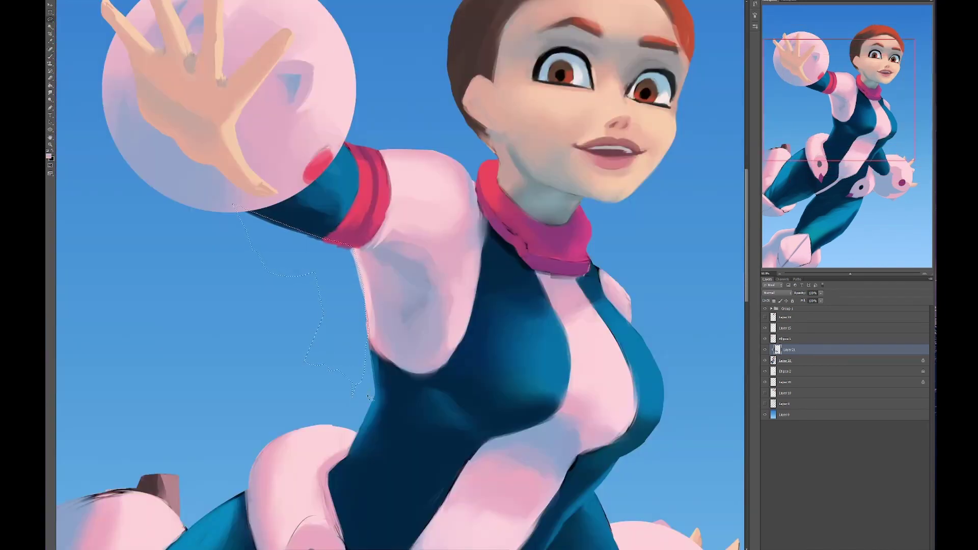
pyautogui.hotkey('alt', '[')
pyautogui.moveTo(305, 459)
pyautogui.mouseDown()
pyautogui.moveTo(433, 408)
pyautogui.moveTo(326, 459)
pyautogui.moveTo(305, 449)
pyautogui.moveTo(379, 326)
pyautogui.moveTo(389, 326)
pyautogui.moveTo(410, 245)
pyautogui.moveTo(436, 268)
pyautogui.mouseUp()
pyautogui.moveTo(240, 260); pyautogui.dragTo(179, 278)
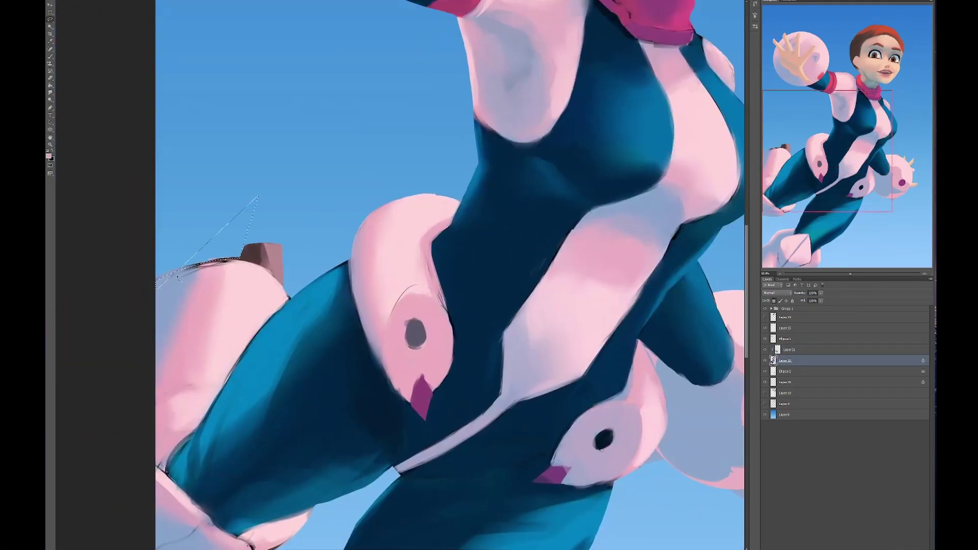
pyautogui.moveTo(448, 476); pyautogui.dragTo(239, 432)
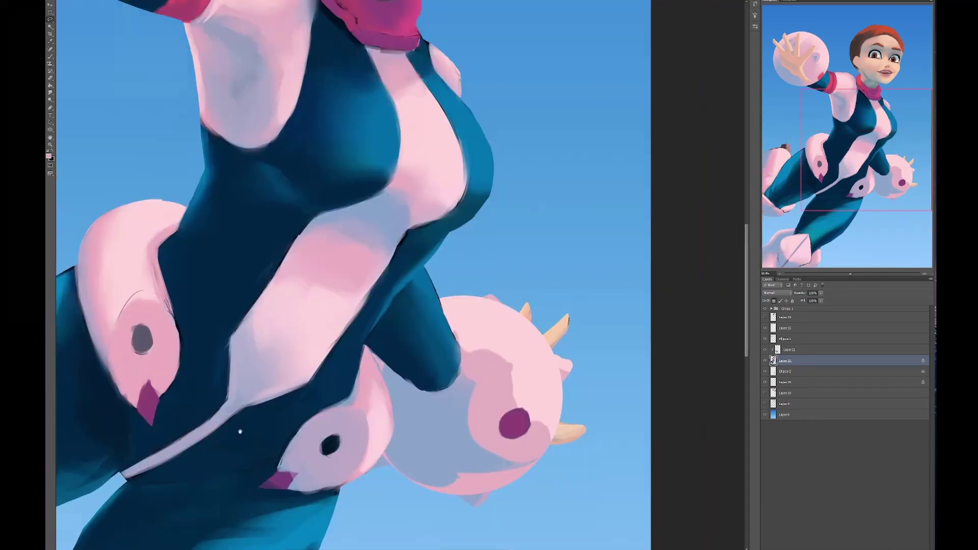
# Step: Trim the raised arm's upper edge beside the red cuff and the outline of the far shoulder
pyautogui.moveTo(376, 356); pyautogui.dragTo(325, 160)
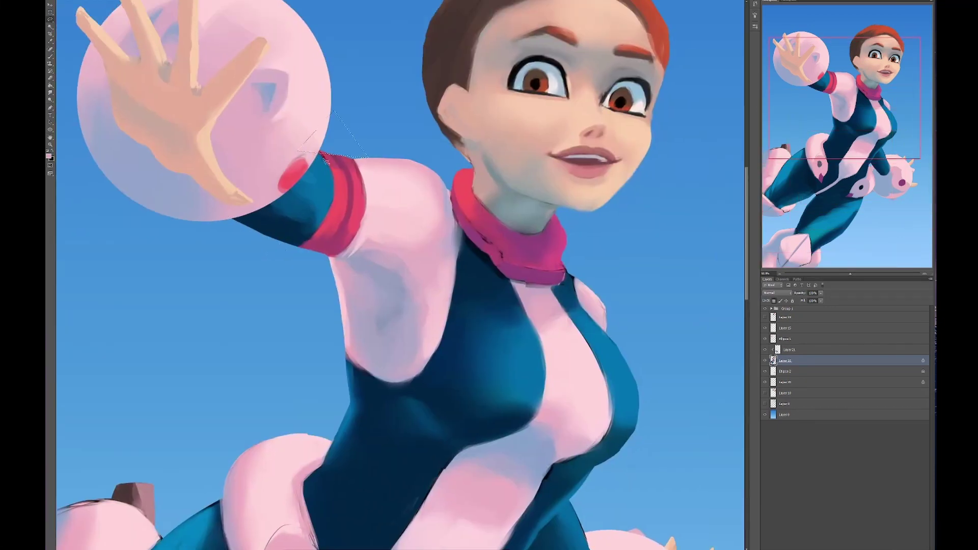
pyautogui.moveTo(395, 163); pyautogui.dragTo(377, 160)
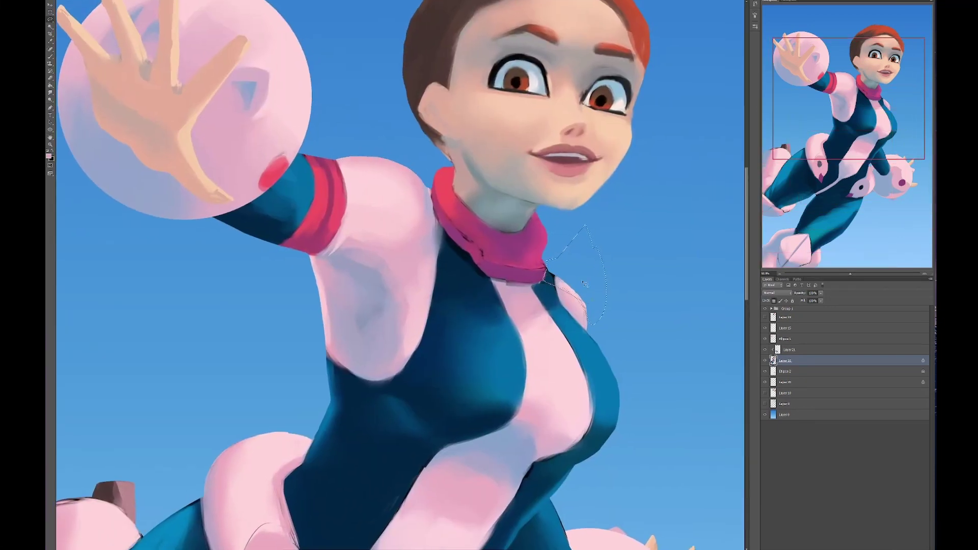
pyautogui.moveTo(550, 275); pyautogui.dragTo(601, 342)
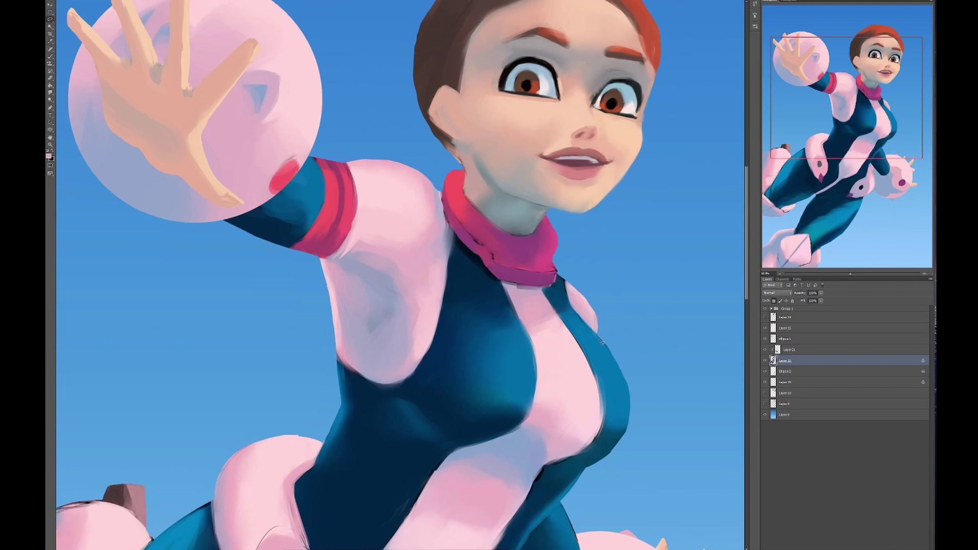
pyautogui.moveTo(601, 293)
pyautogui.mouseDown()
pyautogui.moveTo(621, 299)
pyautogui.moveTo(562, 327)
pyautogui.mouseUp()
# Step: Return to the clipped paint layer and shade the dark round holes in the two hip pads
pyautogui.hotkey('alt', ']')
pyautogui.click(49, 21)
pyautogui.scroll(5, 462, 375)
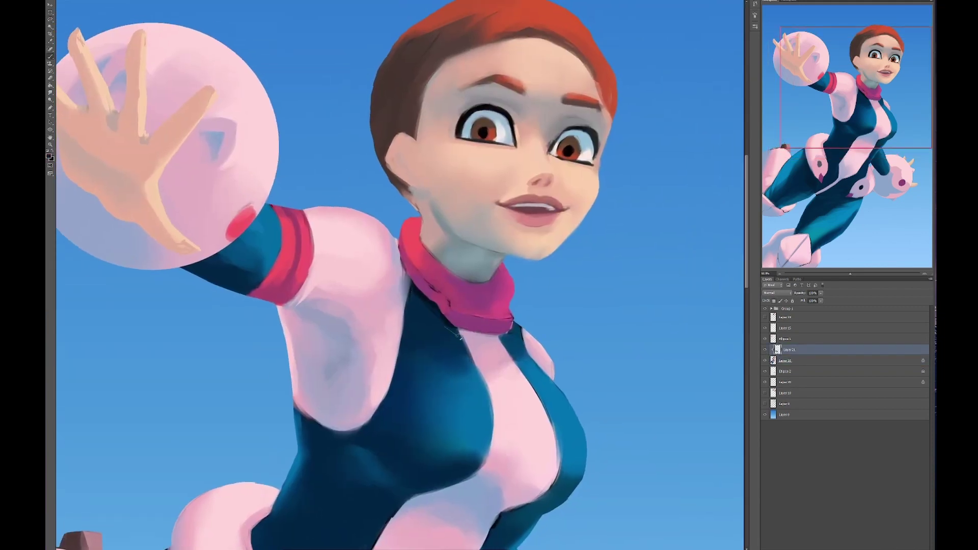
pyautogui.scroll(-5, 464, 376)
pyautogui.hscroll(-5, 463, 375)
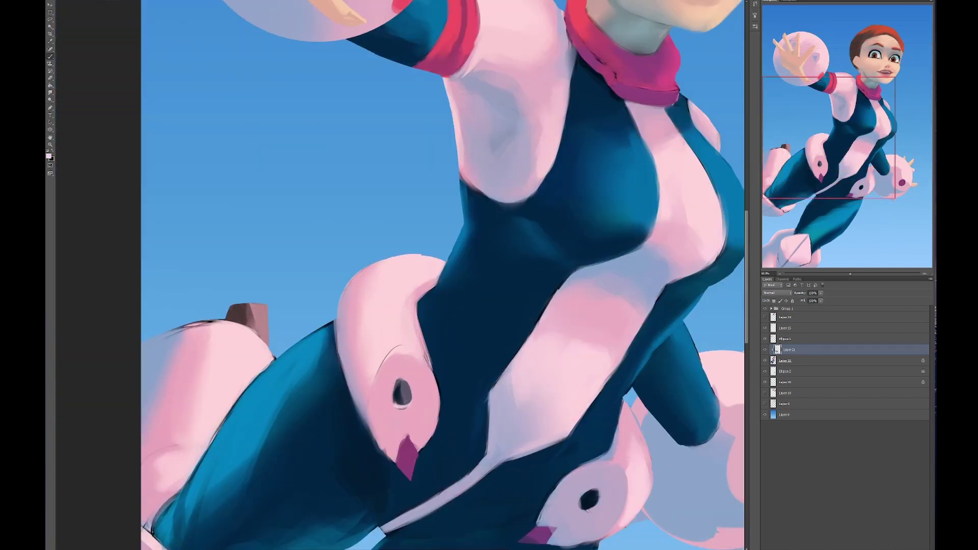
pyautogui.hscroll(-1, 402, 393)
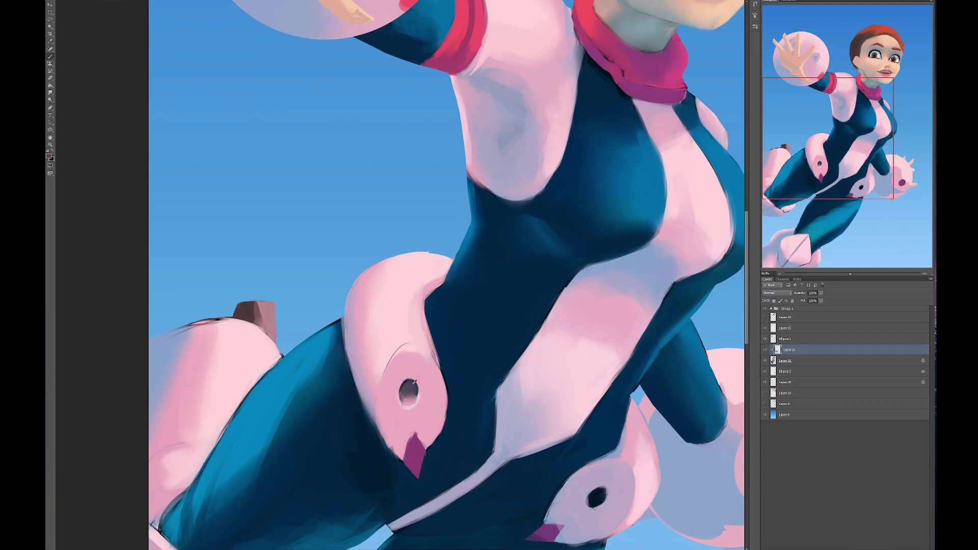
pyautogui.hscroll(4, 414, 382)
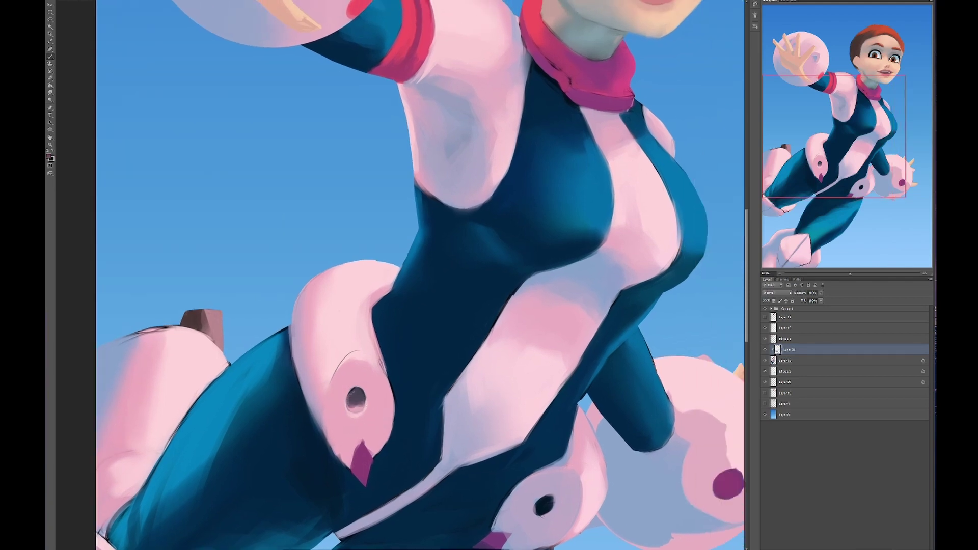
pyautogui.hscroll(4, 357, 405)
pyautogui.scroll(-5, 398, 276)
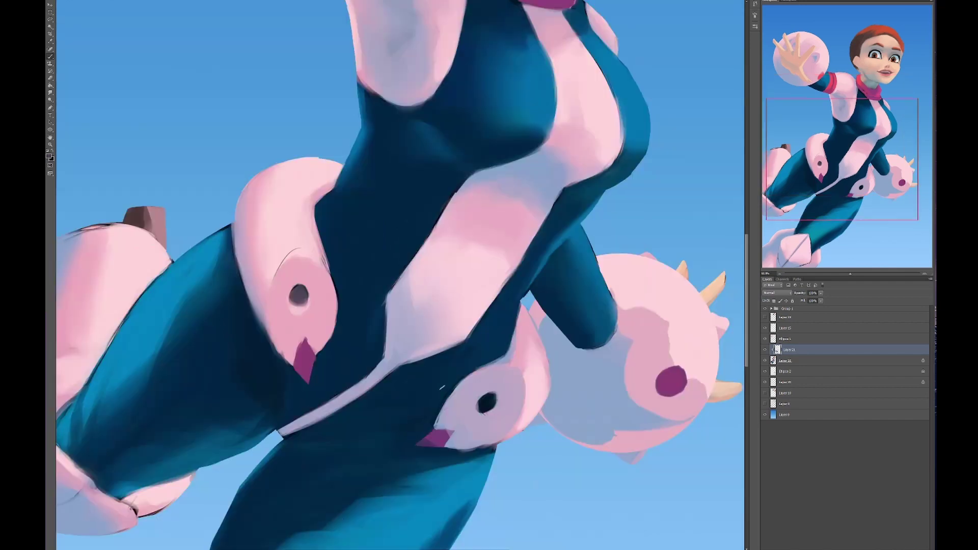
# Step: Retouch the face with sampled skin colour and merge the clipped paint layer into the figure layer
pyautogui.scroll(15, 397, 275)
pyautogui.hscroll(4, 397, 275)
pyautogui.scroll(3, 80, 71)
pyautogui.hotkey('alt', '[')
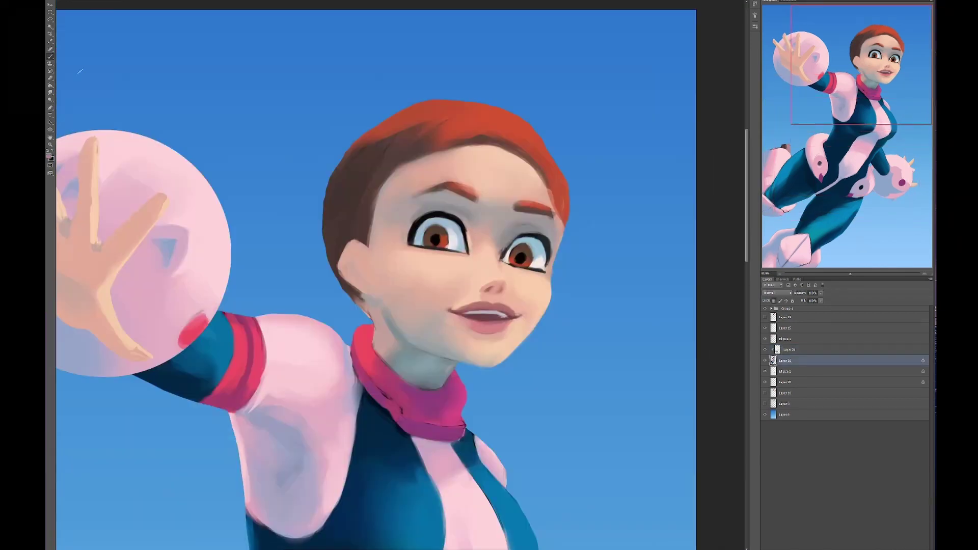
pyautogui.hotkey('ctrl', 'd')
pyautogui.scroll(-8, 357, 332)
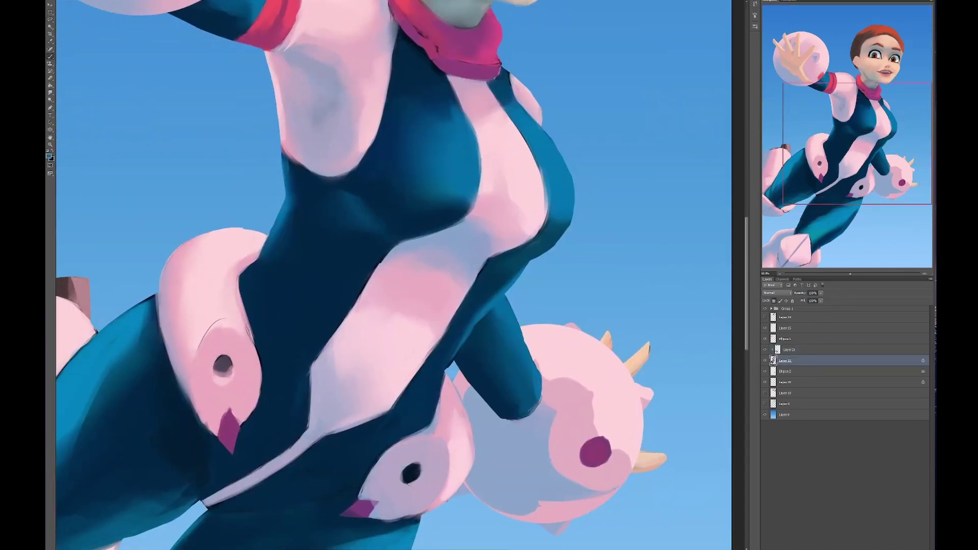
pyautogui.scroll(7, 478, 261)
pyautogui.hscroll(2, 478, 260)
pyautogui.scroll(2, 469, 204)
pyautogui.keyDown('alt'); pyautogui.click(460, 159); pyautogui.keyUp('alt')
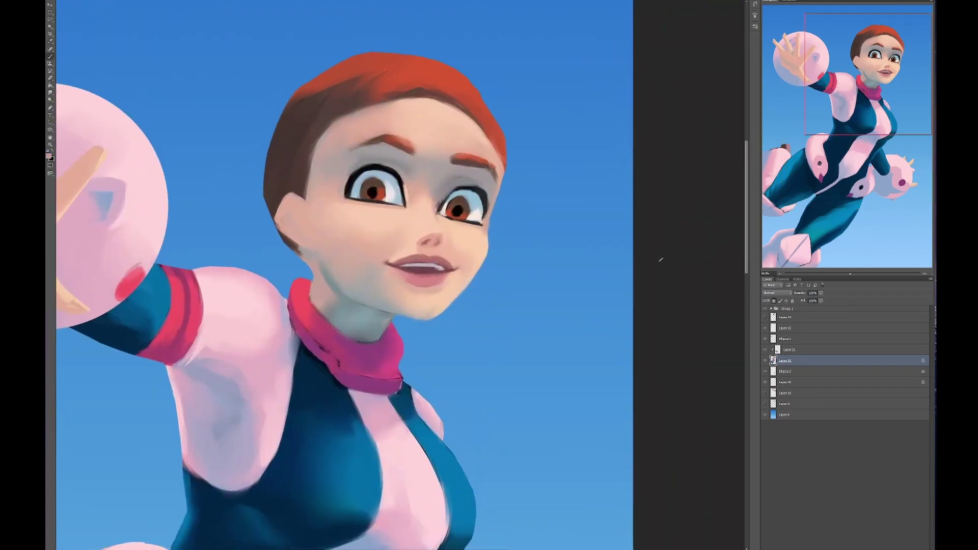
pyautogui.hotkey('alt', ']')
pyautogui.hscroll(-3, 460, 158)
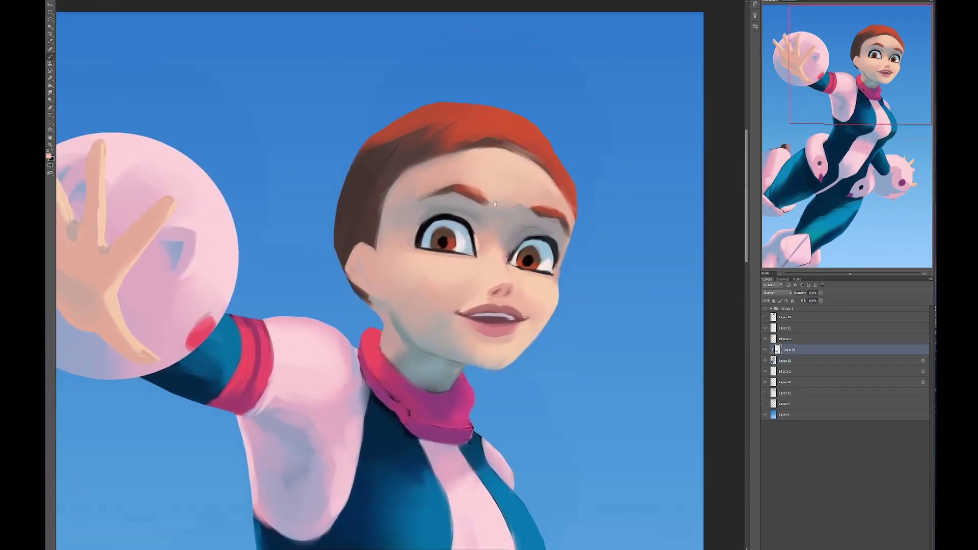
pyautogui.scroll(-2, 460, 159)
pyautogui.press('Delete')
# Step: Copy the selected mouth area to its own layer and warp it to reshape the smile
pyautogui.hscroll(1, 491, 275)
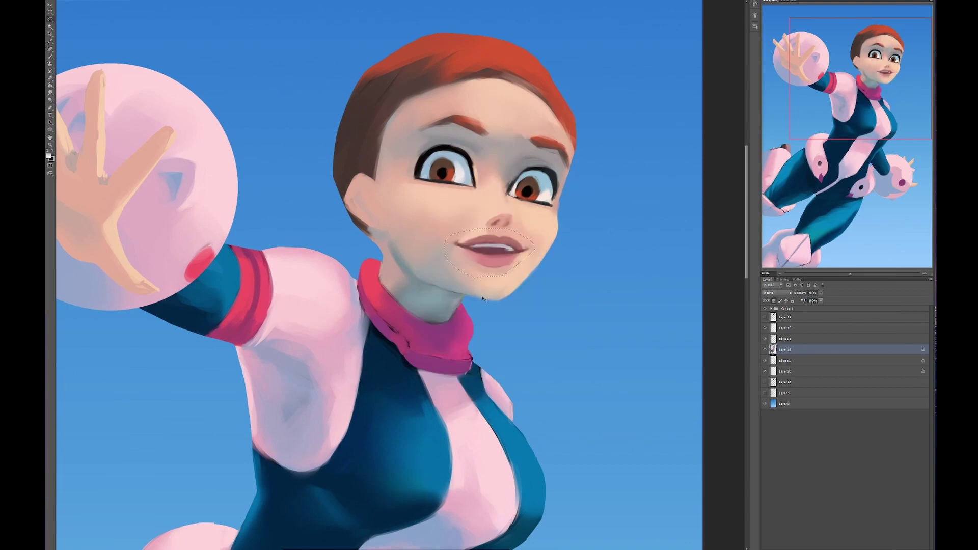
pyautogui.hotkey('ctrl', 'j')
pyautogui.hotkey('ctrl', 't')
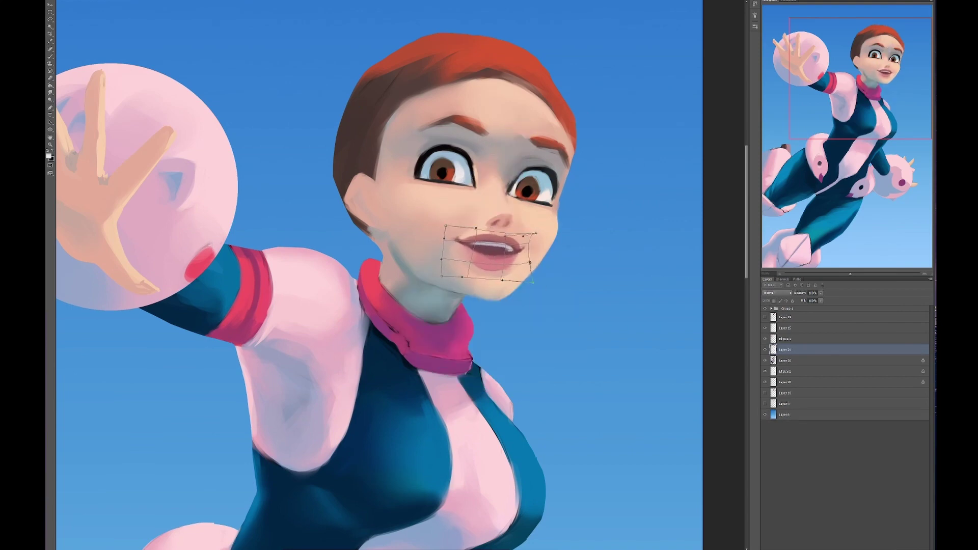
pyautogui.moveTo(489, 253); pyautogui.dragTo(487, 247)
pyautogui.moveTo(532, 282); pyautogui.dragTo(535, 279)
pyautogui.moveTo(445, 225); pyautogui.dragTo(461, 243)
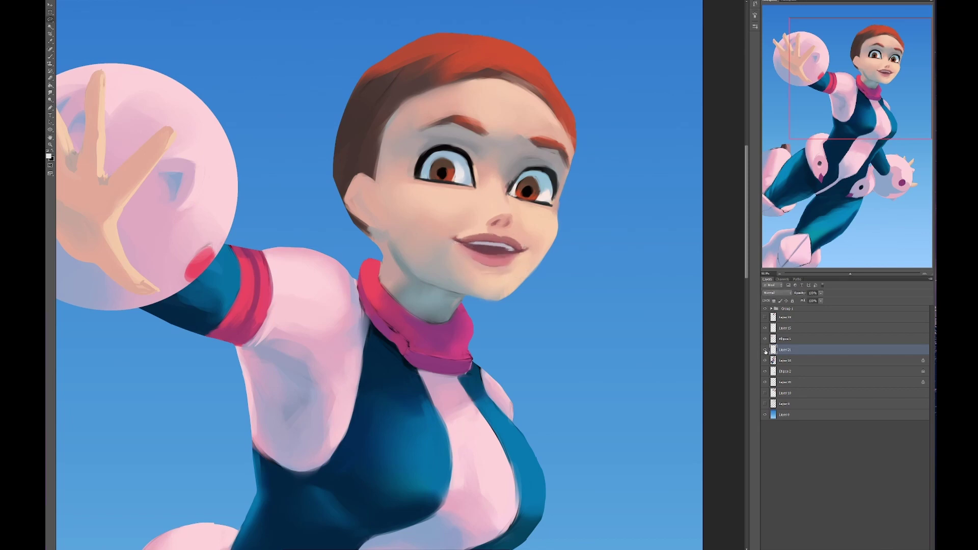
# Step: Blend the reshaped mouth into the face and repaint the lips, teeth and pupils
pyautogui.moveTo(476, 289)
pyautogui.mouseDown()
pyautogui.moveTo(492, 376)
pyautogui.moveTo(475, 392)
pyautogui.mouseUp()
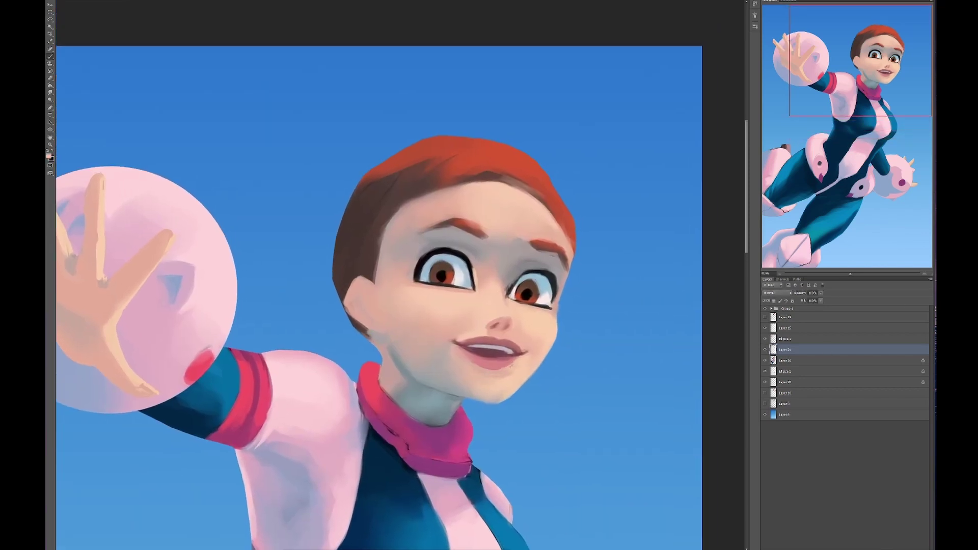
pyautogui.moveTo(375, 340)
pyautogui.mouseDown()
pyautogui.moveTo(379, 348)
pyautogui.moveTo(364, 355)
pyautogui.moveTo(401, 327)
pyautogui.moveTo(481, 215)
pyautogui.mouseUp()
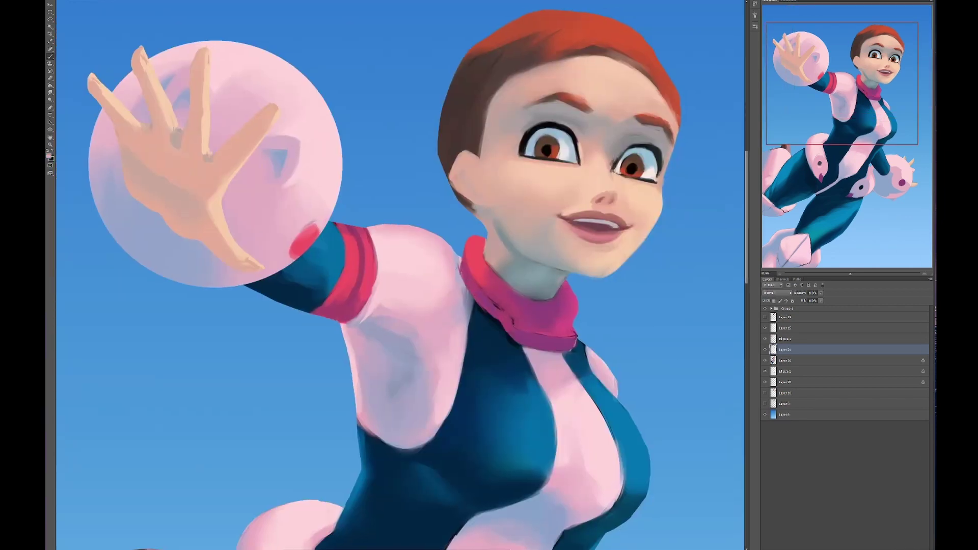
pyautogui.moveTo(608, 225); pyautogui.dragTo(522, 270)
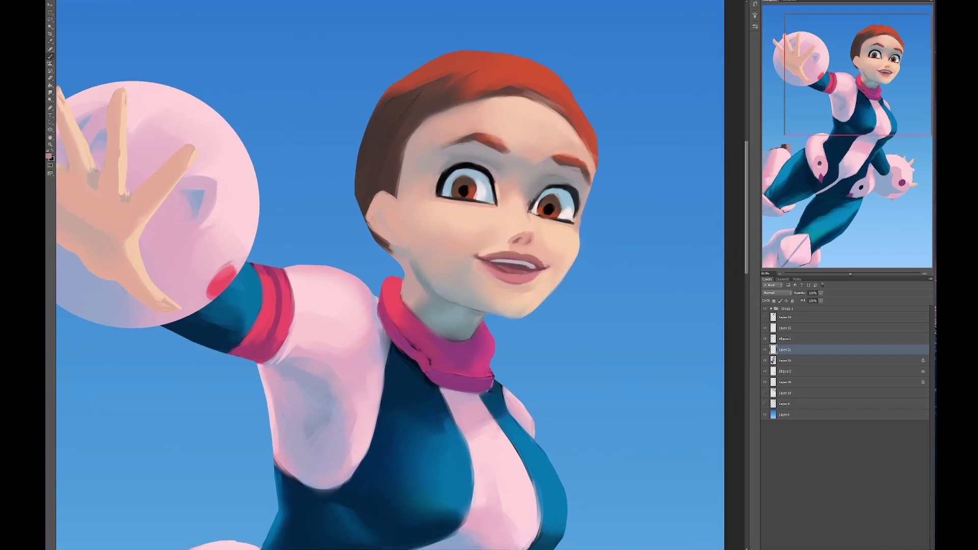
pyautogui.moveTo(465, 255)
pyautogui.mouseDown()
pyautogui.moveTo(411, 273)
pyautogui.moveTo(423, 313)
pyautogui.moveTo(497, 286)
pyautogui.moveTo(505, 327)
pyautogui.mouseUp()
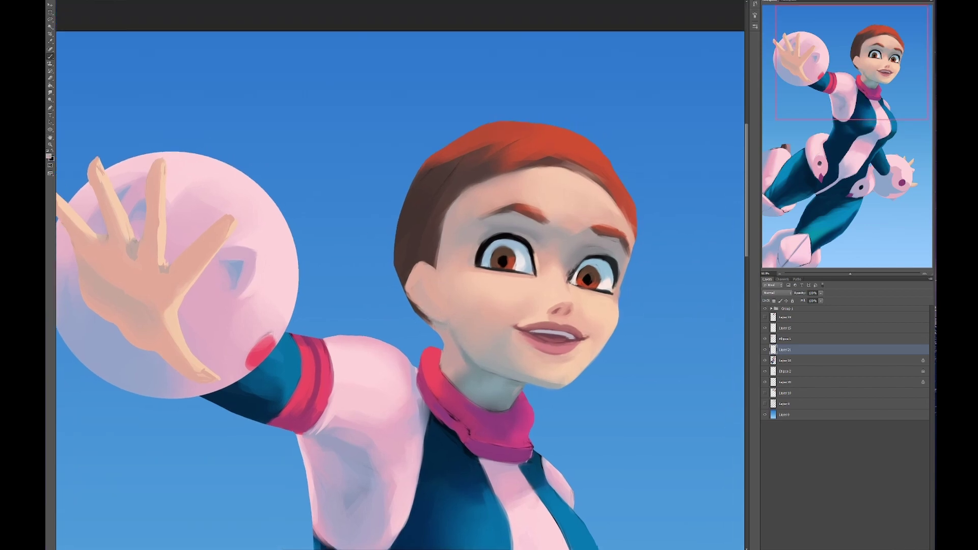
pyautogui.moveTo(426, 292)
pyautogui.mouseDown()
pyautogui.moveTo(425, 279)
pyautogui.moveTo(474, 236)
pyautogui.mouseUp()
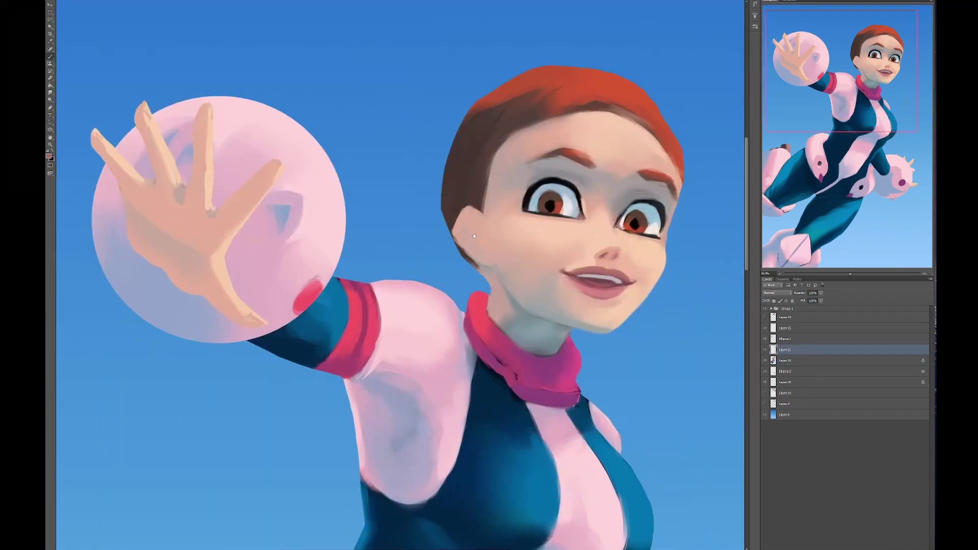
# Step: Paint a blue rim light along the lower edge of the far arm's elbow
pyautogui.scroll(-10, 473, 236)
pyautogui.hscroll(4, 474, 236)
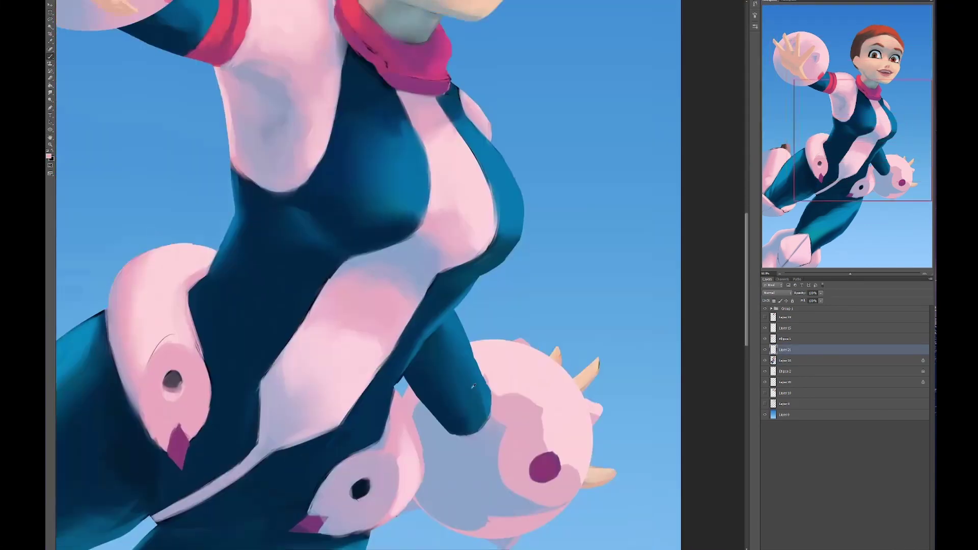
pyautogui.moveTo(473, 385)
pyautogui.mouseDown()
pyautogui.moveTo(382, 371)
pyautogui.moveTo(425, 384)
pyautogui.moveTo(565, 352)
pyautogui.mouseUp()
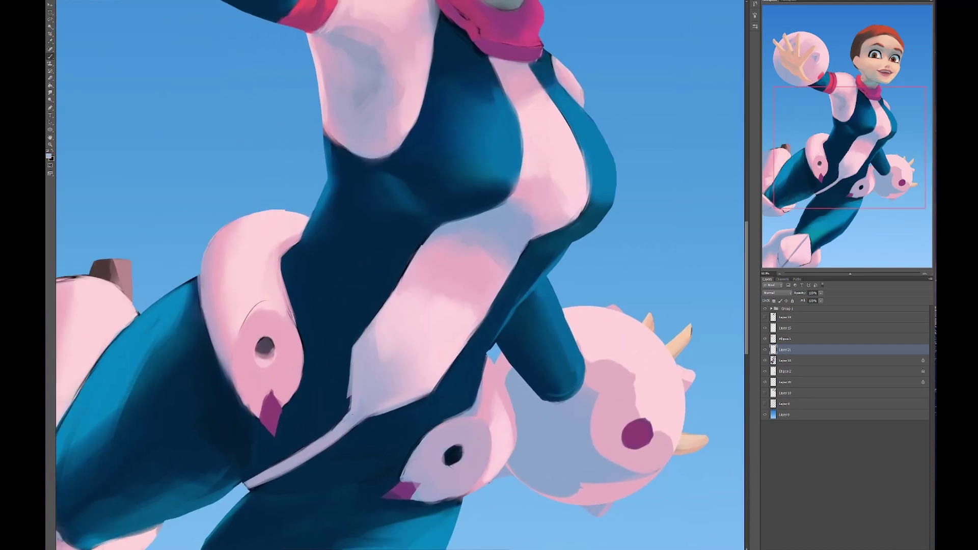
pyautogui.hscroll(-5, 335, 359)
pyautogui.scroll(-1, 351, 387)
pyautogui.scroll(1, 416, 392)
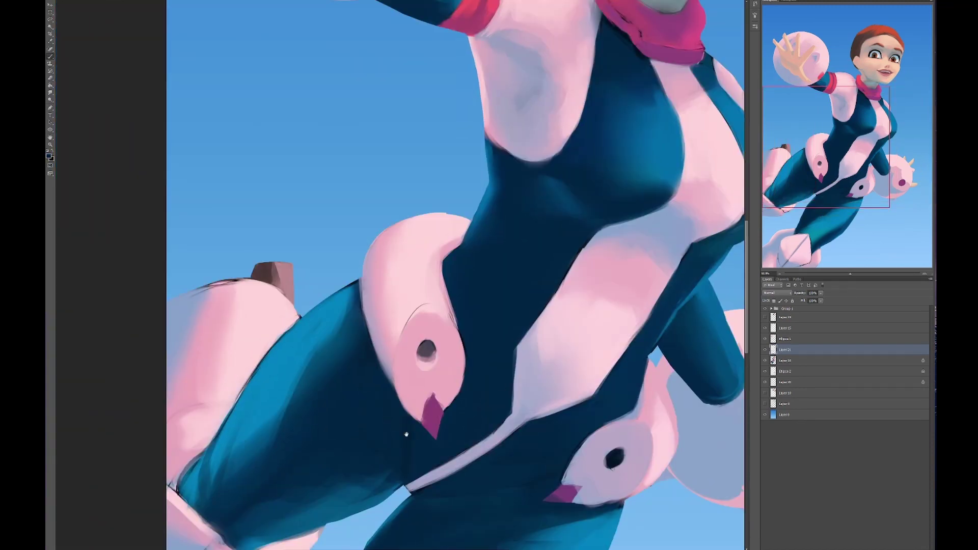
# Step: Merge the retouching layer into the figure layer and flip the canvas horizontally
pyautogui.scroll(4, 404, 430)
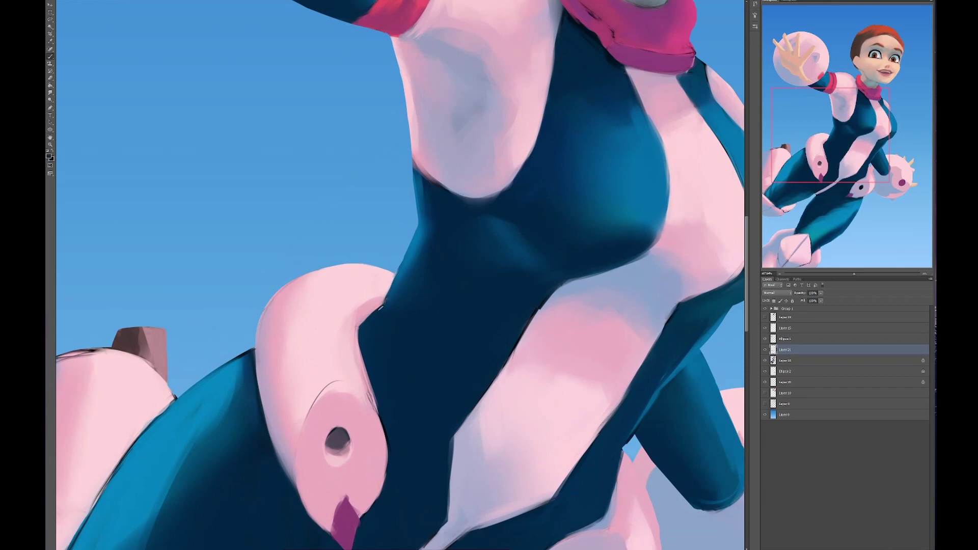
pyautogui.scroll(-1, 380, 309)
pyautogui.scroll(3, 579, 404)
pyautogui.scroll(1, 579, 404)
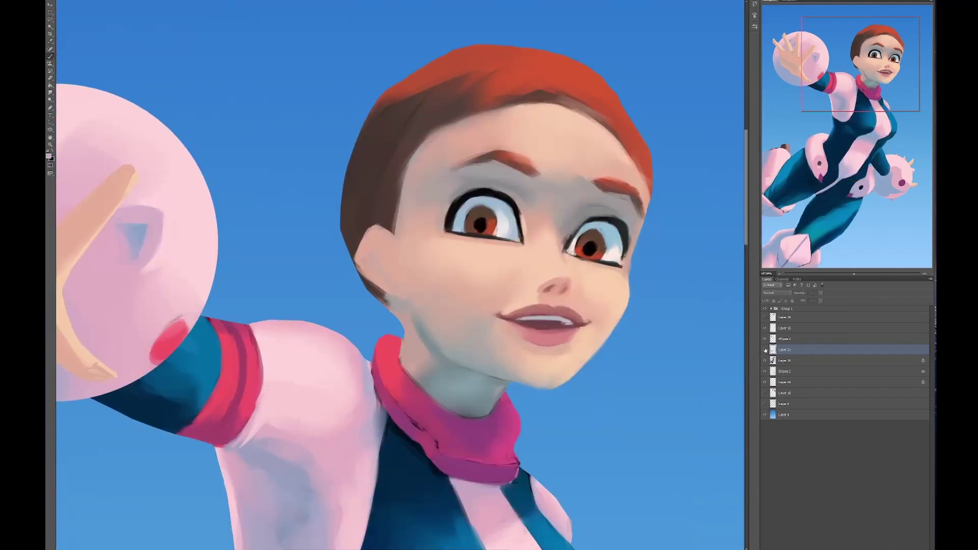
pyautogui.rightClick(796, 350)
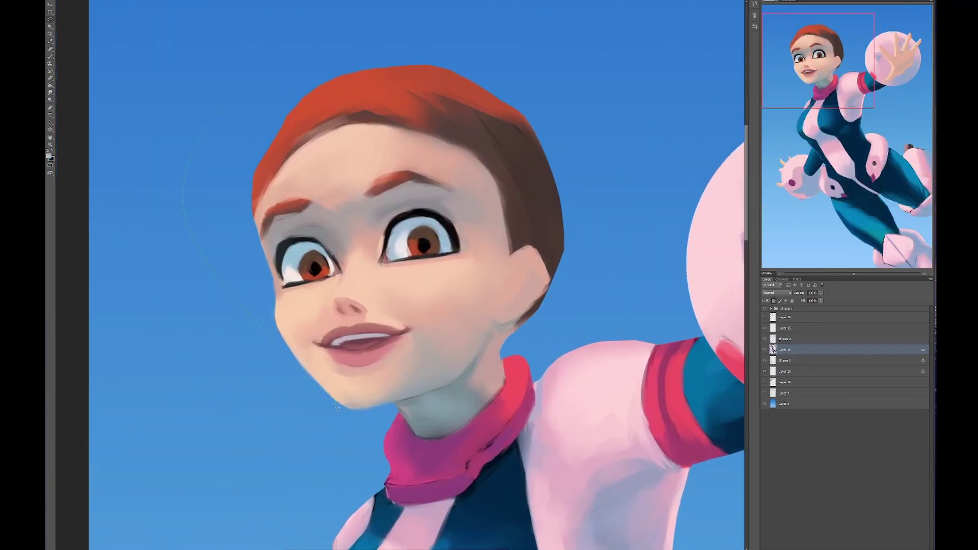
# Step: Clean the head's silhouette along the cheek, chin and nape using lasso selections
pyautogui.press('Return')
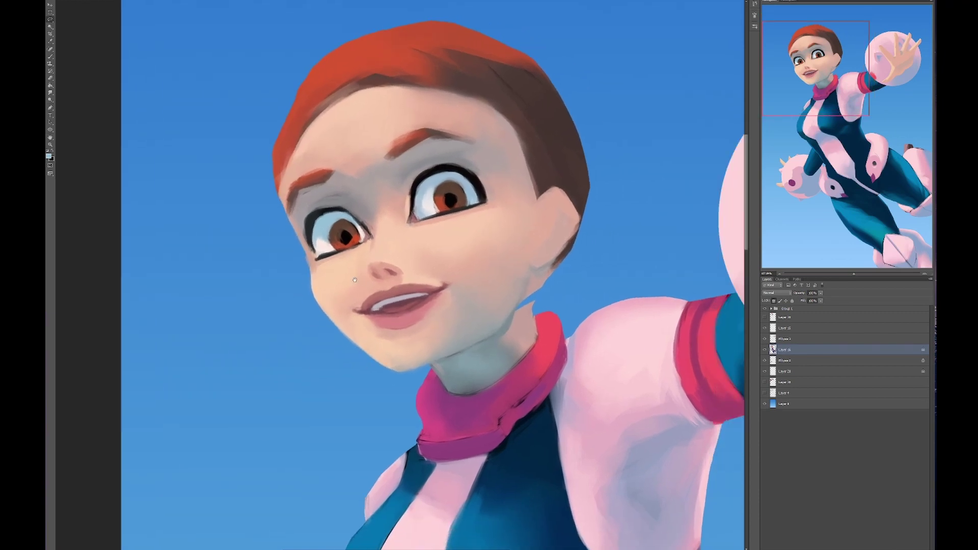
pyautogui.moveTo(355, 280); pyautogui.dragTo(326, 280)
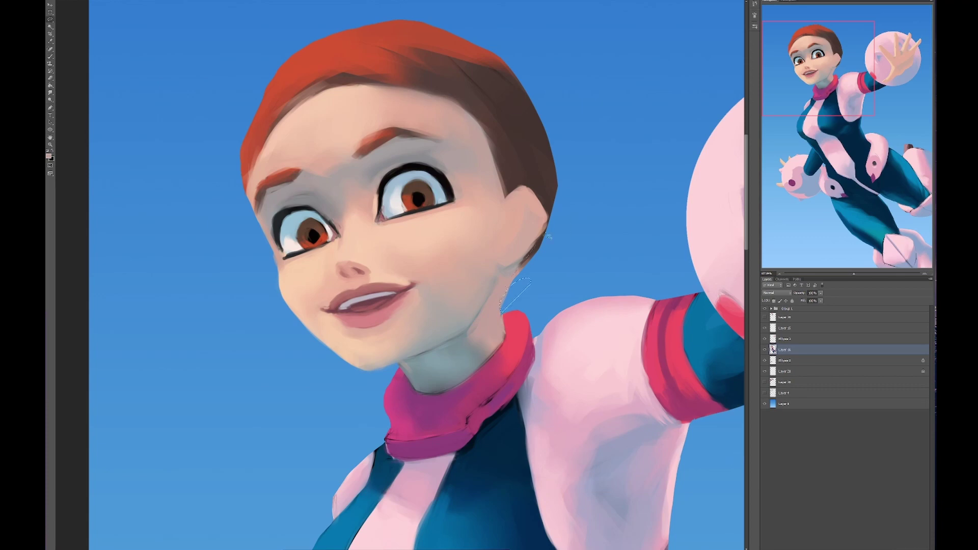
pyautogui.scroll(3, 547, 236)
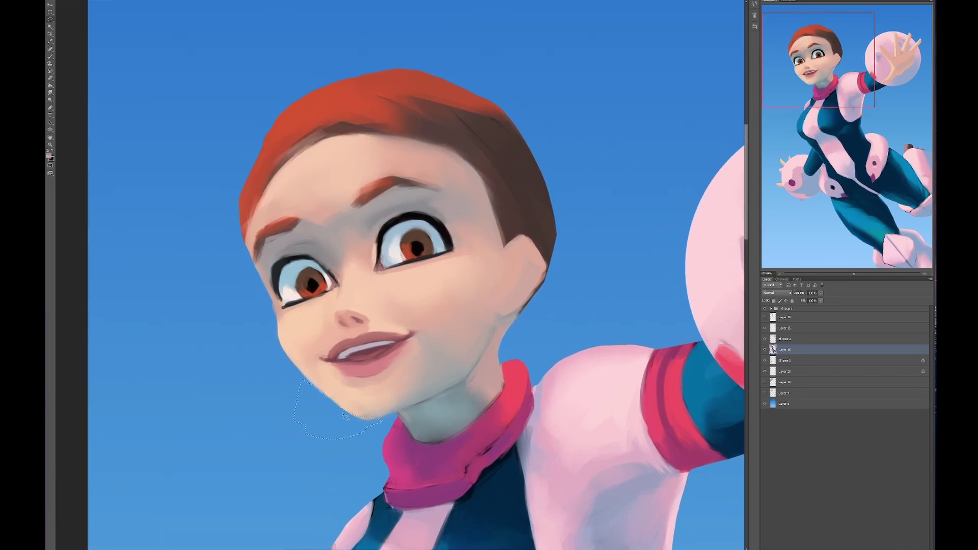
pyautogui.moveTo(381, 463); pyautogui.dragTo(373, 466)
pyautogui.scroll(-8, 323, 469)
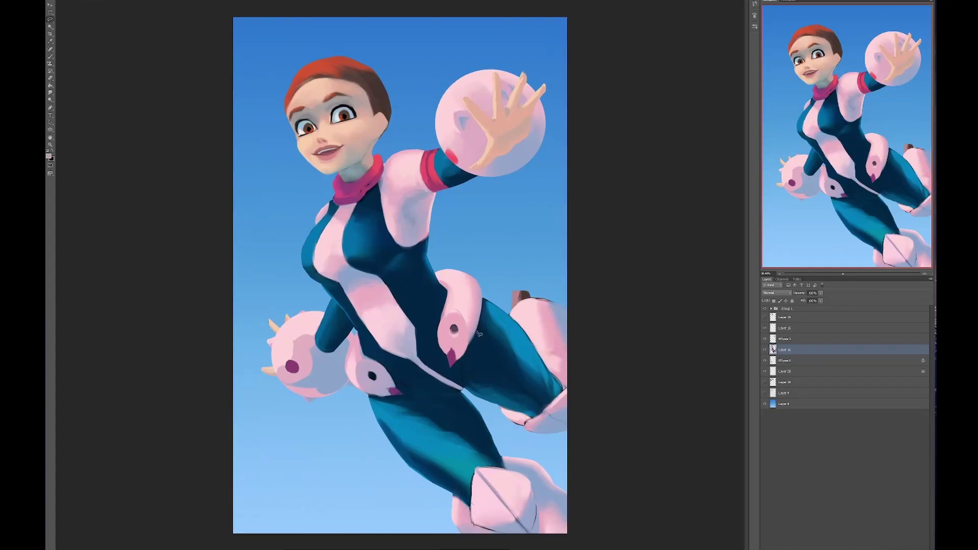
# Step: Show the hair layer again and add a new retouching layer clipped to the figure layer
pyautogui.click(796, 317)
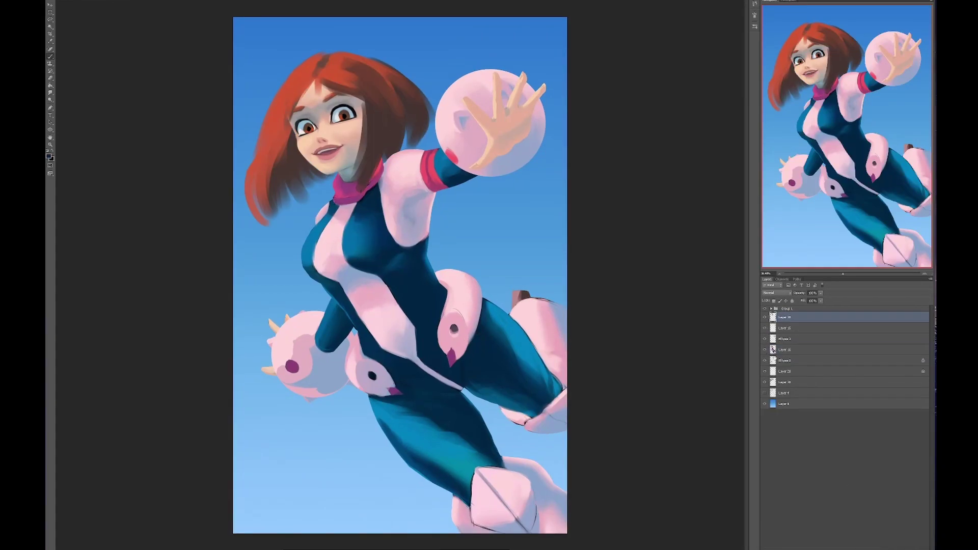
pyautogui.hotkey('ctrl', 'shift', 'alt', 'n')
pyautogui.scroll(6, 413, 306)
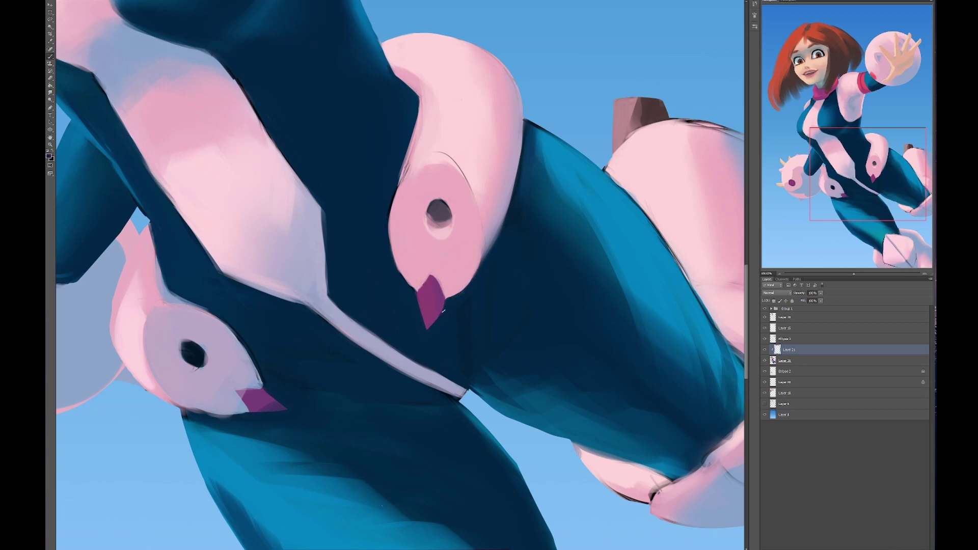
# Step: Paint over the leftover sketch lines around the round disc of the hip pad beside the raised thigh
pyautogui.scroll(3, 444, 311)
pyautogui.hscroll(1, 444, 310)
pyautogui.scroll(2, 436, 314)
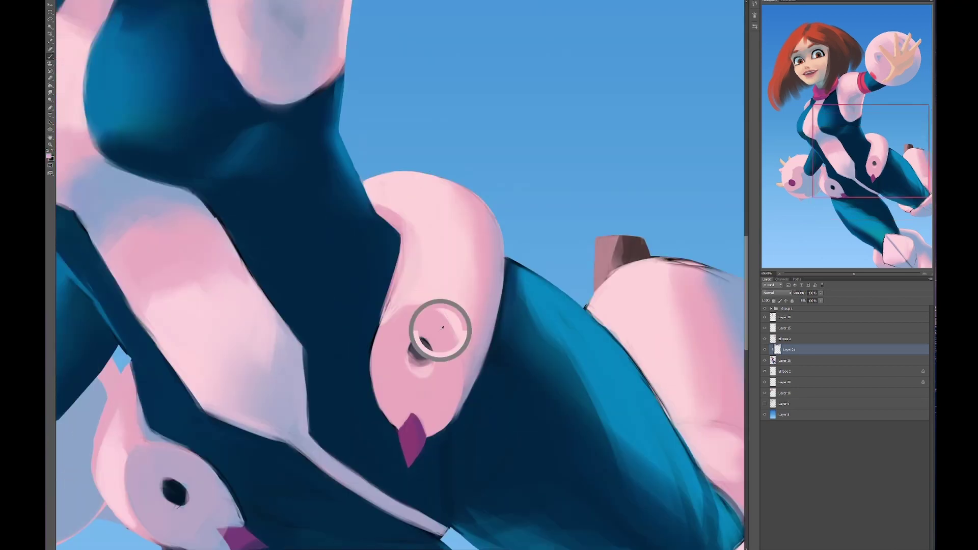
pyautogui.scroll(-1, 437, 327)
pyautogui.hscroll(-1, 437, 328)
pyautogui.scroll(-3, 418, 372)
pyautogui.hscroll(-5, 418, 371)
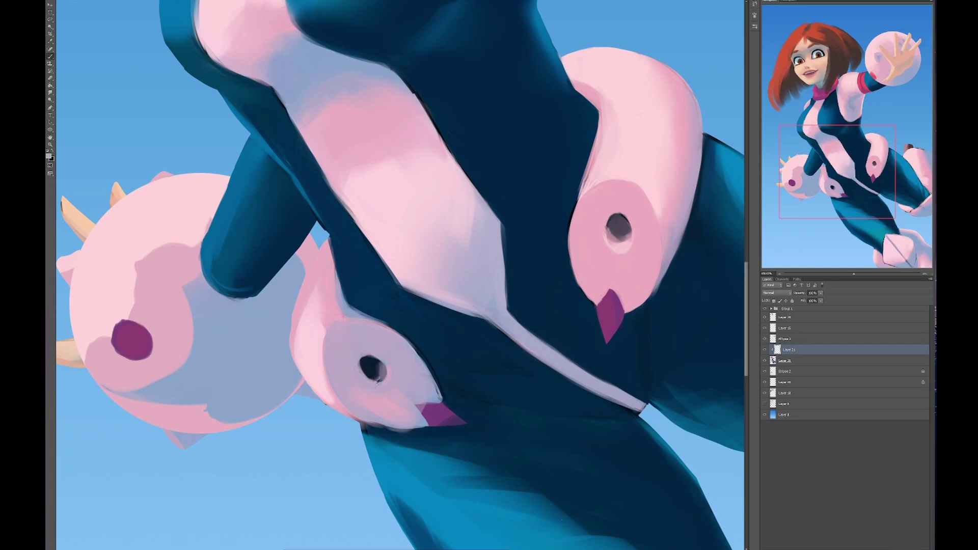
# Step: Repaint the hip pad next to the spherical gauntlet in sampled pinks and lavenders and clean its dark outline
pyautogui.moveTo(376, 382); pyautogui.dragTo(298, 264)
pyautogui.hotkey('alt', '[')
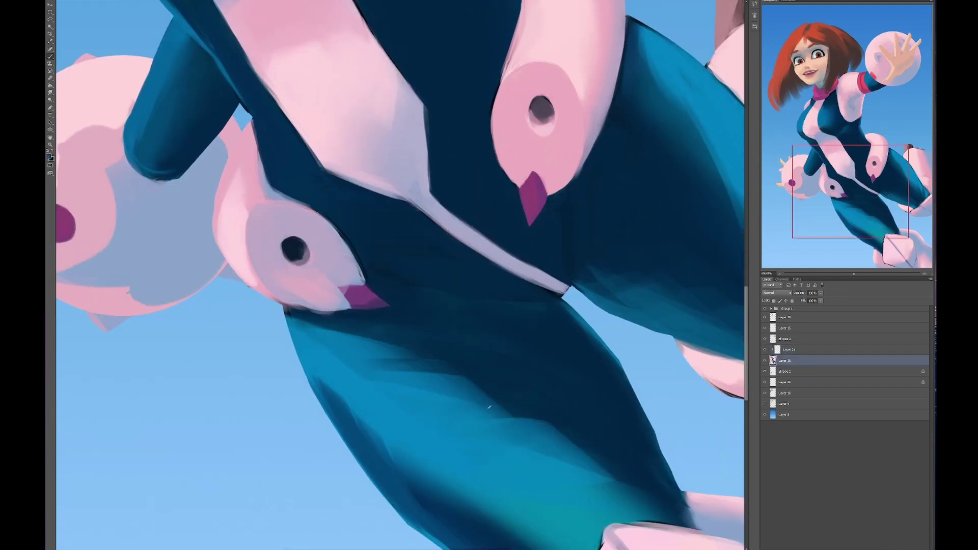
pyautogui.hotkey('alt', ']')
pyautogui.moveTo(107, 199); pyautogui.dragTo(341, 301)
pyautogui.keyDown('alt'); pyautogui.click(341, 299); pyautogui.keyUp('alt')
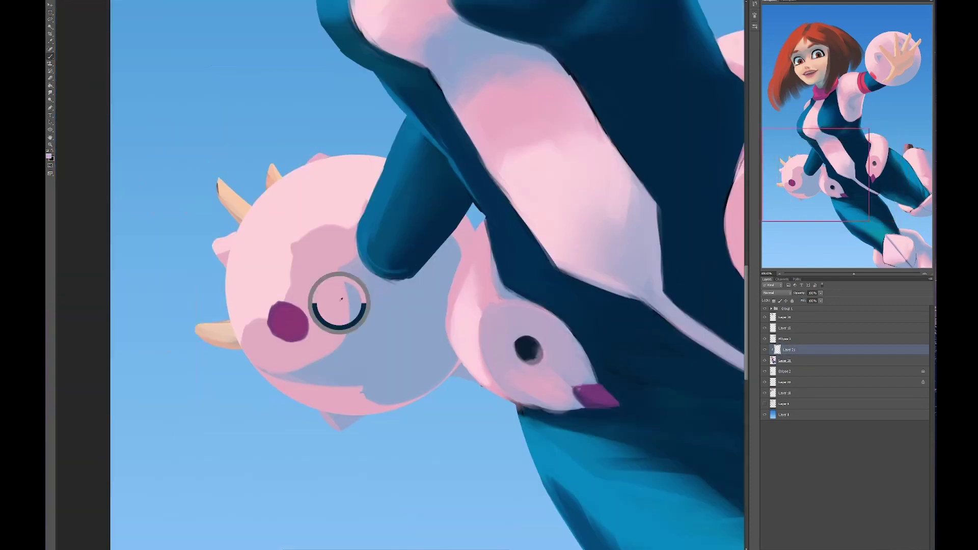
pyautogui.moveTo(459, 305); pyautogui.dragTo(367, 214)
pyautogui.moveTo(451, 323); pyautogui.dragTo(372, 348)
pyautogui.moveTo(391, 301); pyautogui.dragTo(497, 334)
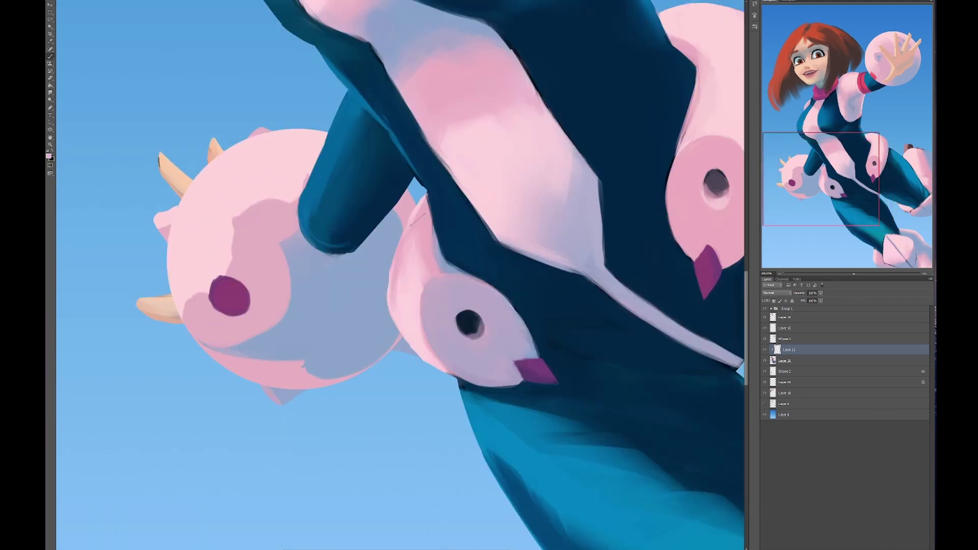
# Step: Paint bright blue highlight strokes along the upper part of the raised thigh
pyautogui.moveTo(662, 102); pyautogui.dragTo(439, 243)
pyautogui.moveTo(552, 183); pyautogui.dragTo(454, 263)
pyautogui.moveTo(490, 297); pyautogui.dragTo(410, 341)
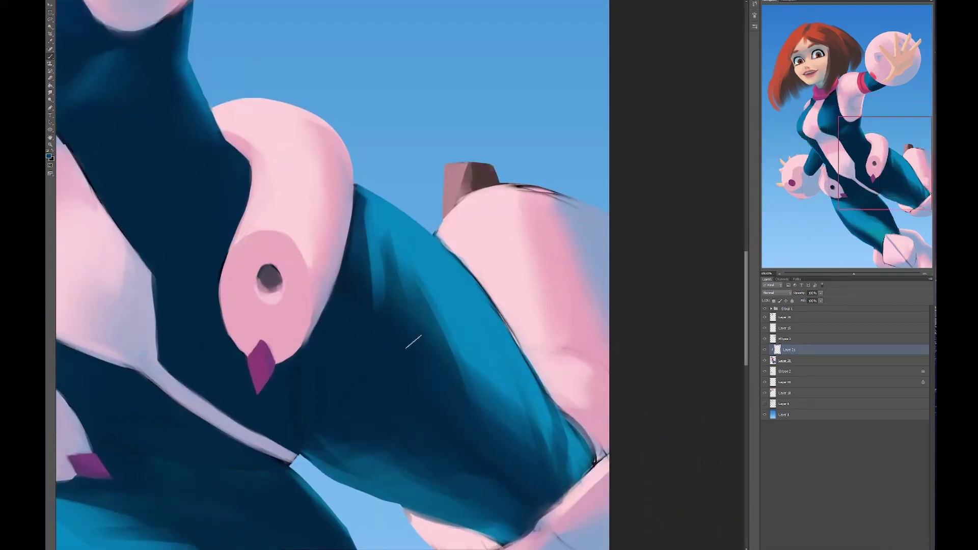
pyautogui.moveTo(414, 408)
pyautogui.mouseDown()
pyautogui.moveTo(473, 326)
pyautogui.moveTo(438, 349)
pyautogui.moveTo(455, 317)
pyautogui.mouseUp()
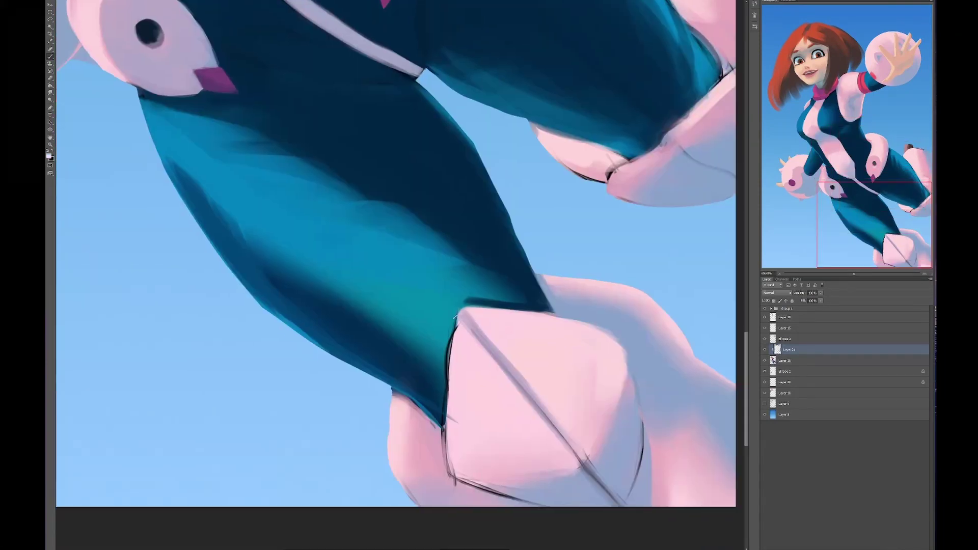
# Step: Paint over the black sketch lines around the lower knee guard and repaint the boot behind it in pink
pyautogui.moveTo(419, 459); pyautogui.dragTo(439, 395)
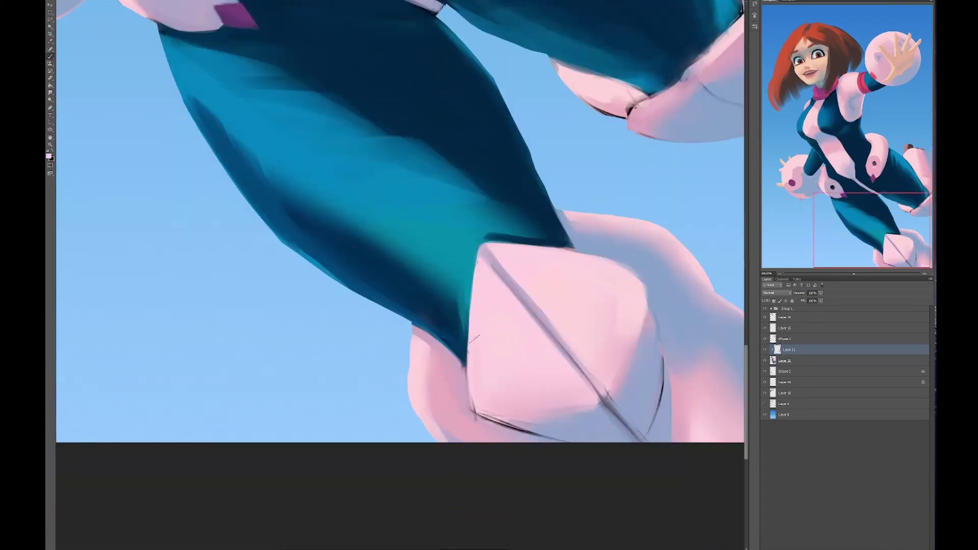
pyautogui.moveTo(474, 338); pyautogui.dragTo(407, 312)
pyautogui.moveTo(397, 392); pyautogui.dragTo(358, 402)
pyautogui.moveTo(517, 352)
pyautogui.mouseDown()
pyautogui.moveTo(473, 359)
pyautogui.moveTo(432, 351)
pyautogui.mouseUp()
pyautogui.moveTo(433, 305); pyautogui.dragTo(427, 323)
pyautogui.moveTo(413, 290); pyautogui.dragTo(458, 326)
pyautogui.moveTo(510, 367); pyautogui.dragTo(438, 359)
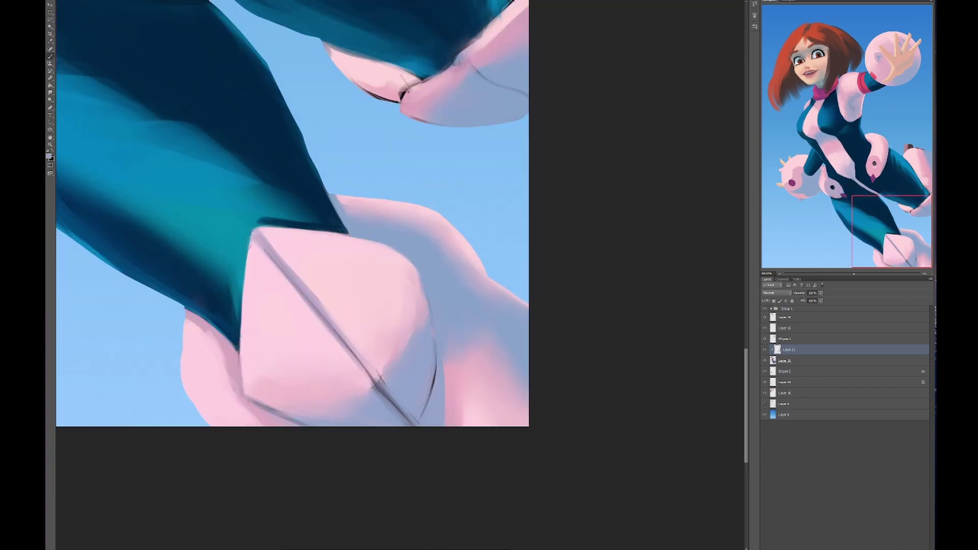
pyautogui.moveTo(415, 400); pyautogui.dragTo(387, 417)
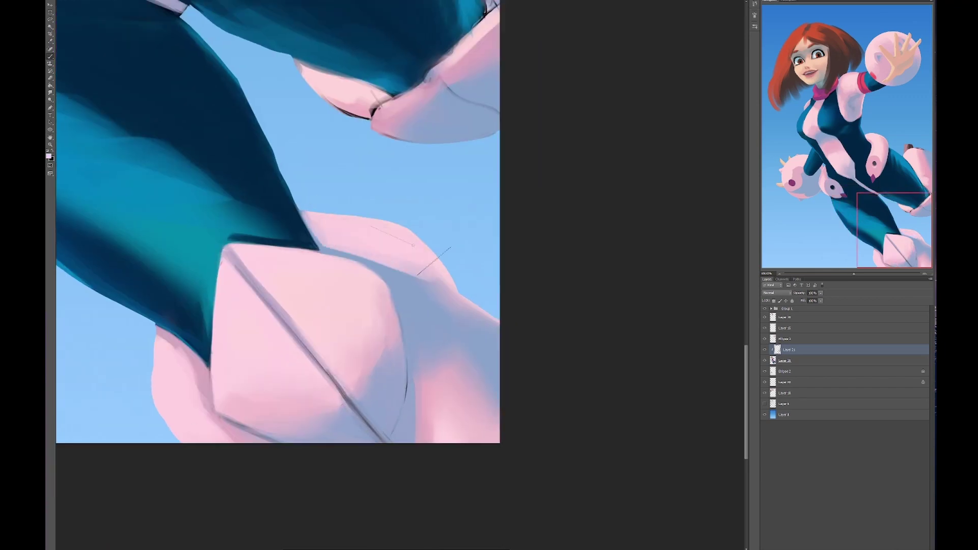
pyautogui.moveTo(326, 124); pyautogui.dragTo(427, 348)
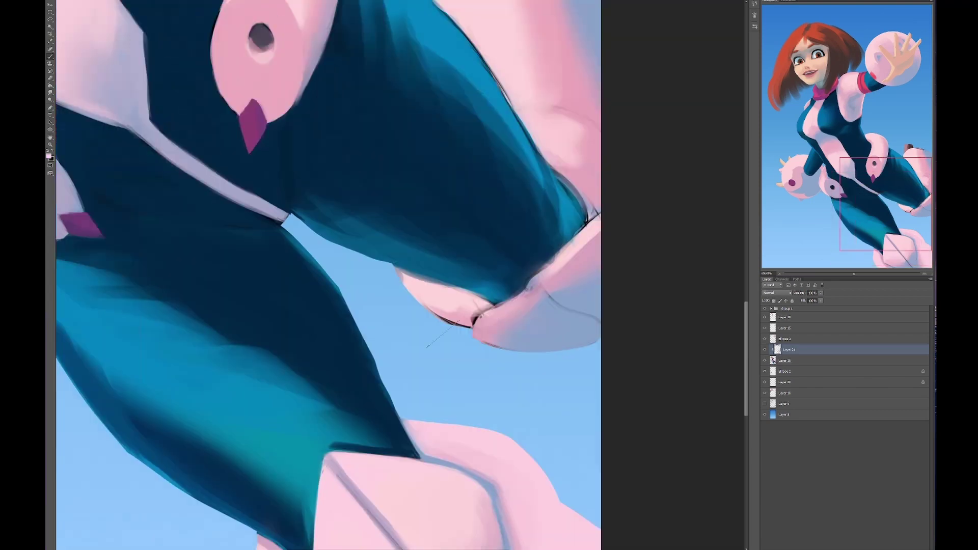
# Step: Clean the outline of the raised leg's knee guard and paint a grey-violet seam across it
pyautogui.moveTo(472, 318); pyautogui.dragTo(427, 397)
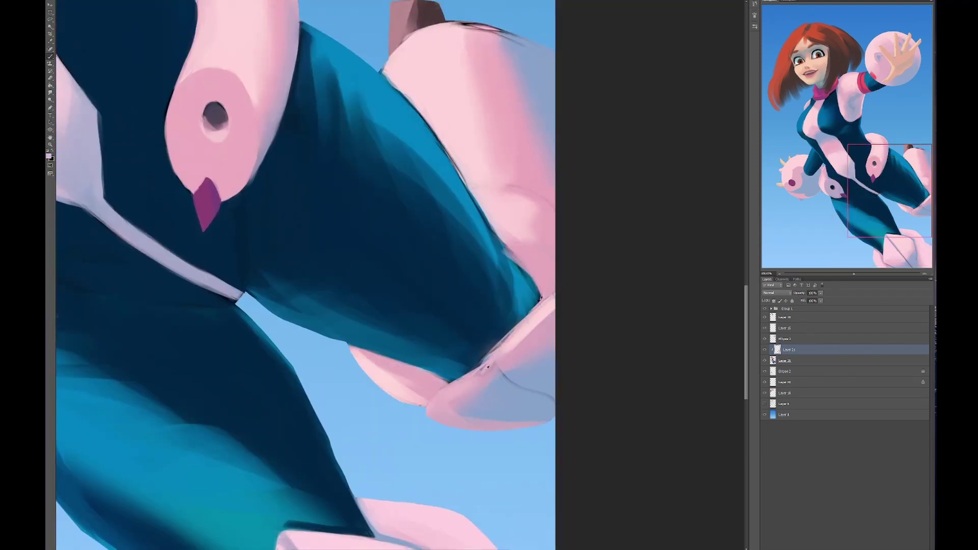
pyautogui.moveTo(493, 449)
pyautogui.mouseDown()
pyautogui.moveTo(456, 329)
pyautogui.moveTo(475, 549)
pyautogui.mouseUp()
pyautogui.moveTo(458, 168); pyautogui.dragTo(499, 306)
pyautogui.moveTo(504, 168); pyautogui.dragTo(525, 326)
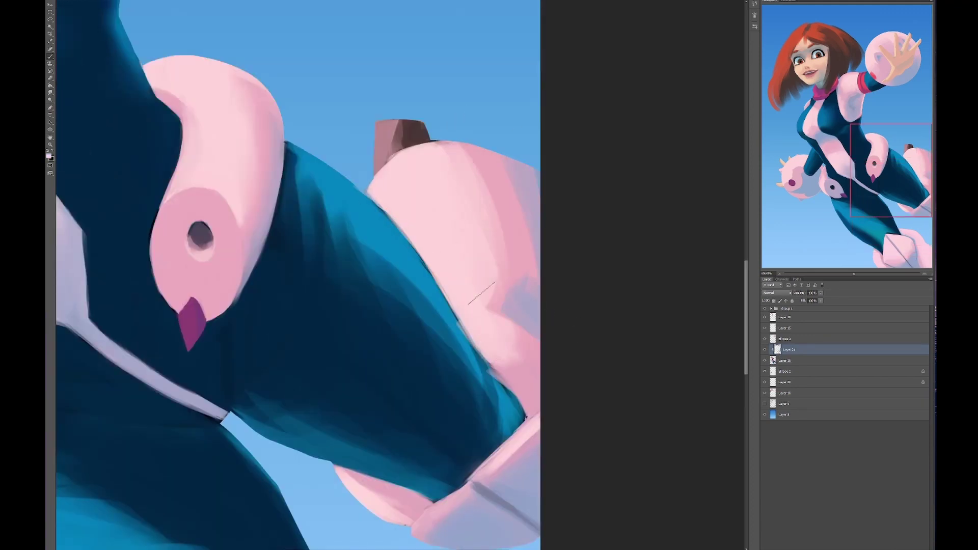
# Step: Smooth the pink shading of the raised leg's boot and clean the edge beside its brown heel
pyautogui.moveTo(464, 148); pyautogui.dragTo(515, 409)
pyautogui.moveTo(390, 236); pyautogui.dragTo(479, 367)
pyautogui.moveTo(325, 425); pyautogui.dragTo(601, 249)
pyautogui.moveTo(377, 392); pyautogui.dragTo(509, 549)
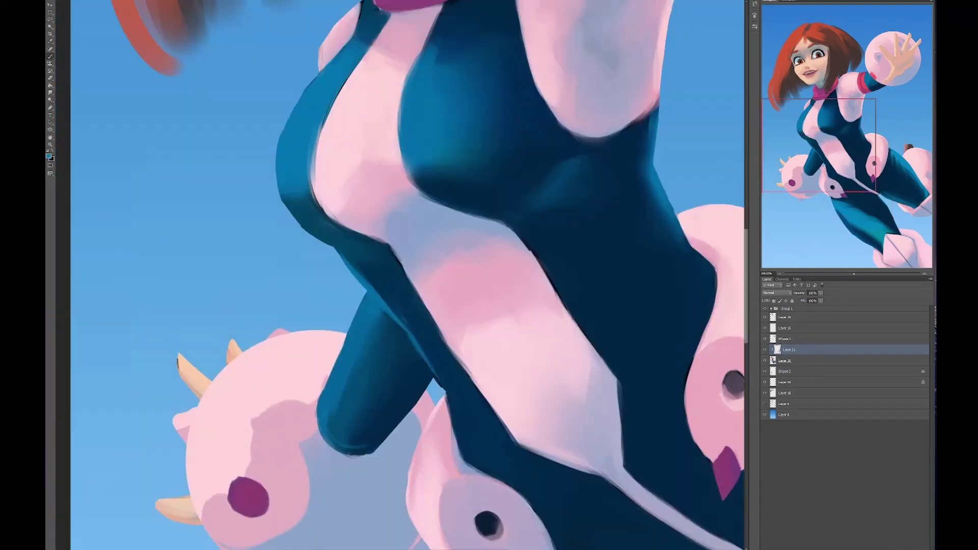
# Step: Touch up the suit on the torso and merge the retouching layer into the figure layer
pyautogui.moveTo(376, 266); pyautogui.dragTo(377, 333)
pyautogui.hotkey('ctrl', '-')
pyautogui.hotkey('ctrl', '+')
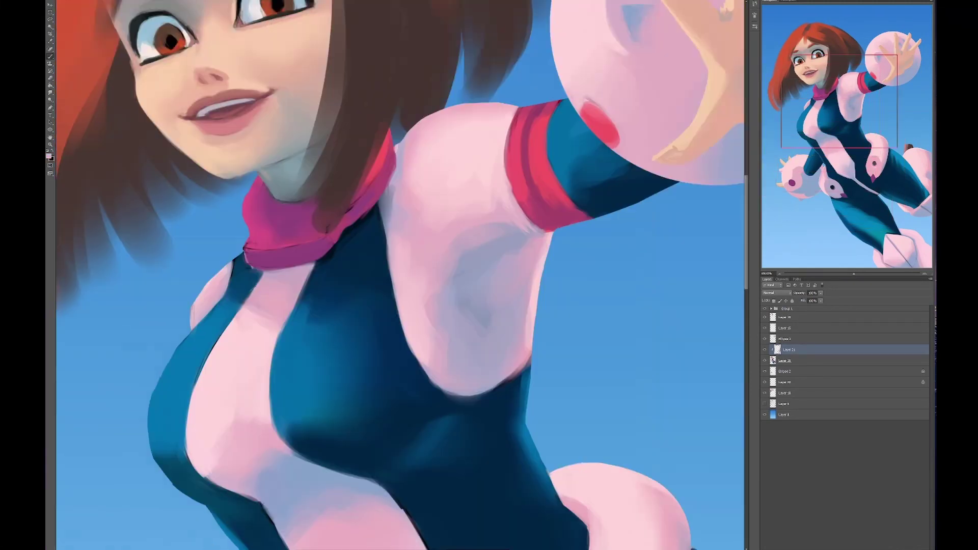
pyautogui.hotkey('ctrl', '+')
pyautogui.hotkey('ctrl', 'e')
# Step: Blend the remaining rough edges on the boot heel, thighs and knee guards of the merged figure
pyautogui.moveTo(578, 115); pyautogui.dragTo(546, 137)
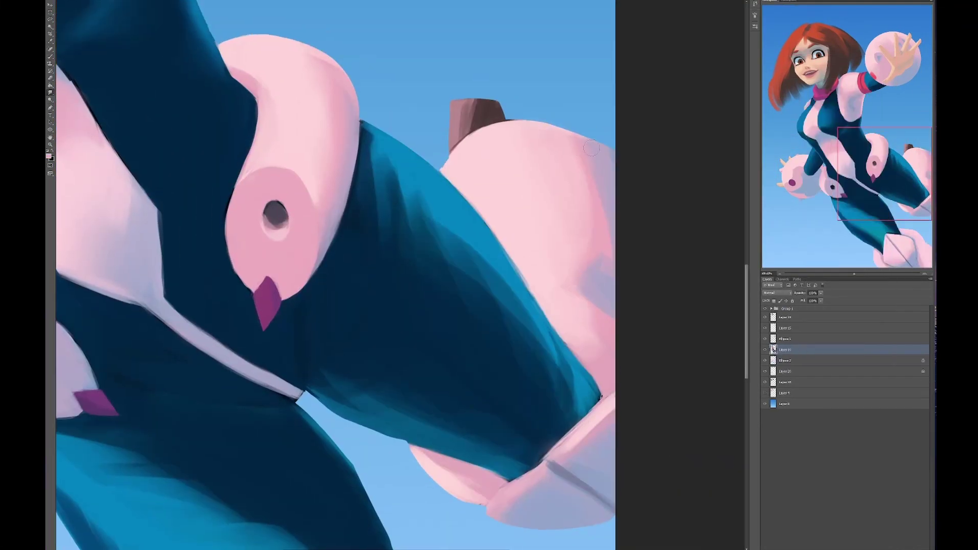
pyautogui.scroll(-3, 560, 331)
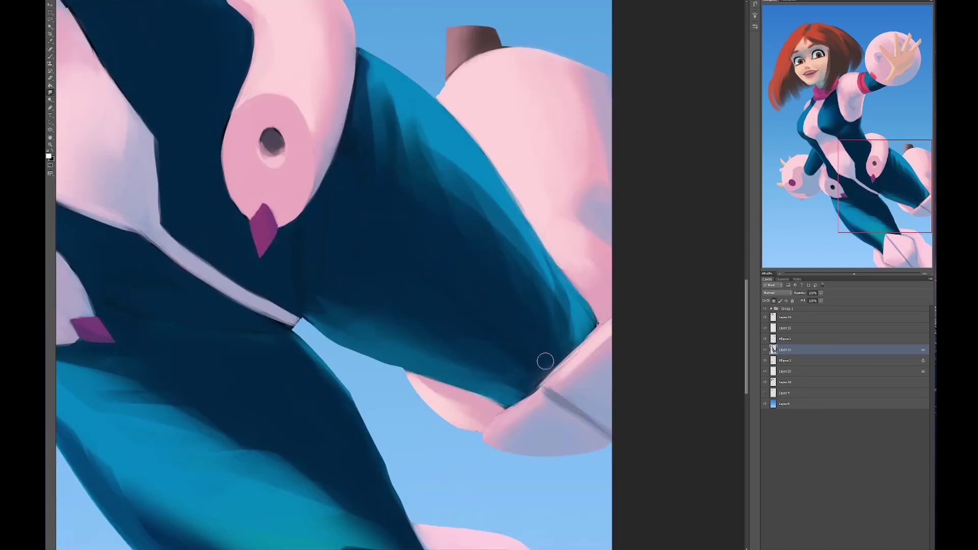
pyautogui.scroll(-5, 487, 388)
pyautogui.hscroll(-3, 487, 388)
pyautogui.scroll(3, 253, 203)
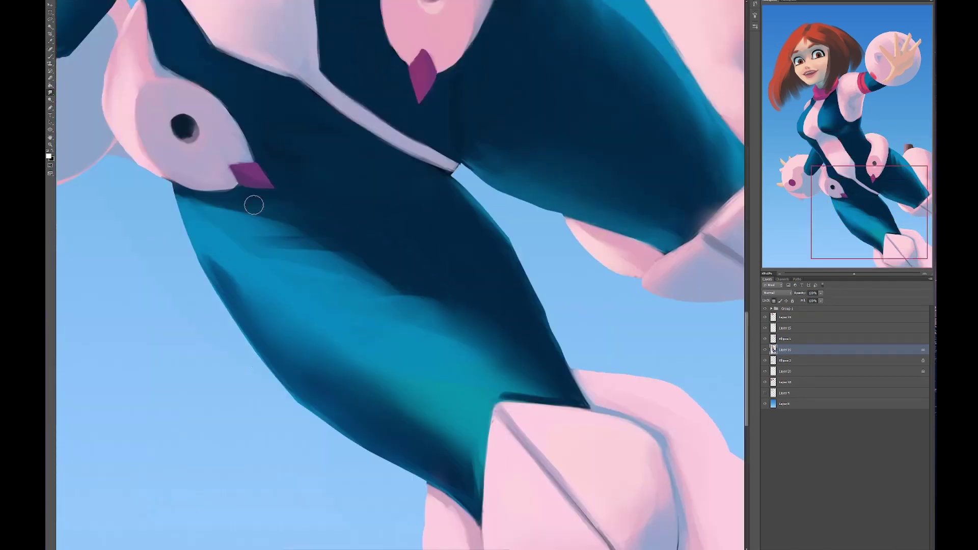
pyautogui.hscroll(-3, 512, 276)
pyautogui.scroll(-5, 511, 277)
pyautogui.hscroll(3, 511, 277)
pyautogui.hscroll(-2, 512, 276)
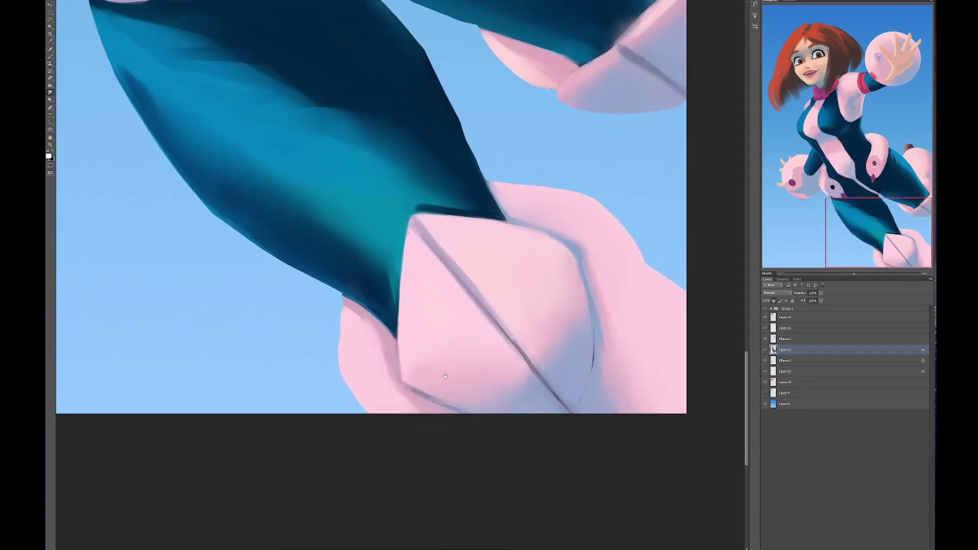
pyautogui.scroll(10, 406, 334)
pyautogui.hscroll(-4, 406, 334)
pyautogui.scroll(10, 406, 334)
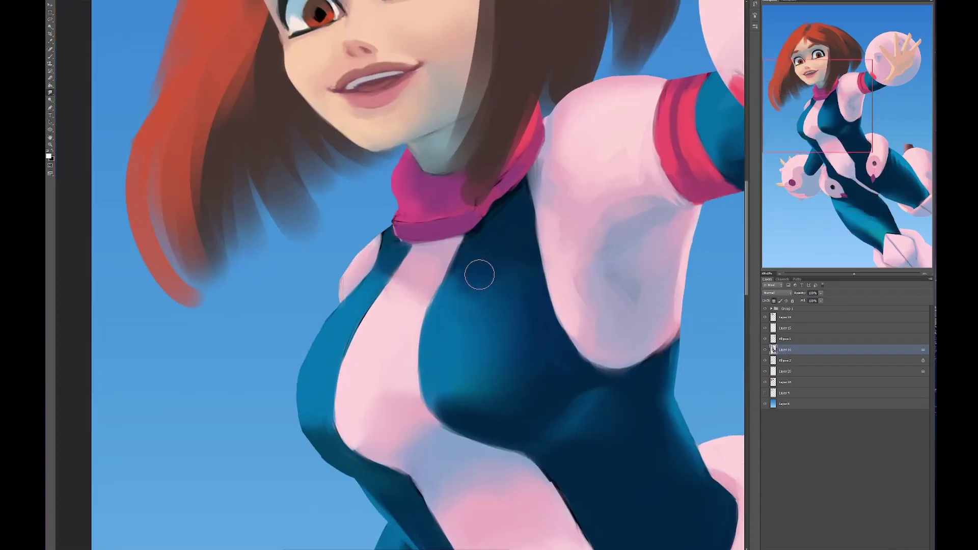
# Step: Examine the painted torso, raised arm, rear glove and thigh of the character up close
pyautogui.hscroll(2, 478, 275)
pyautogui.scroll(2, 579, 266)
pyautogui.hscroll(2, 579, 266)
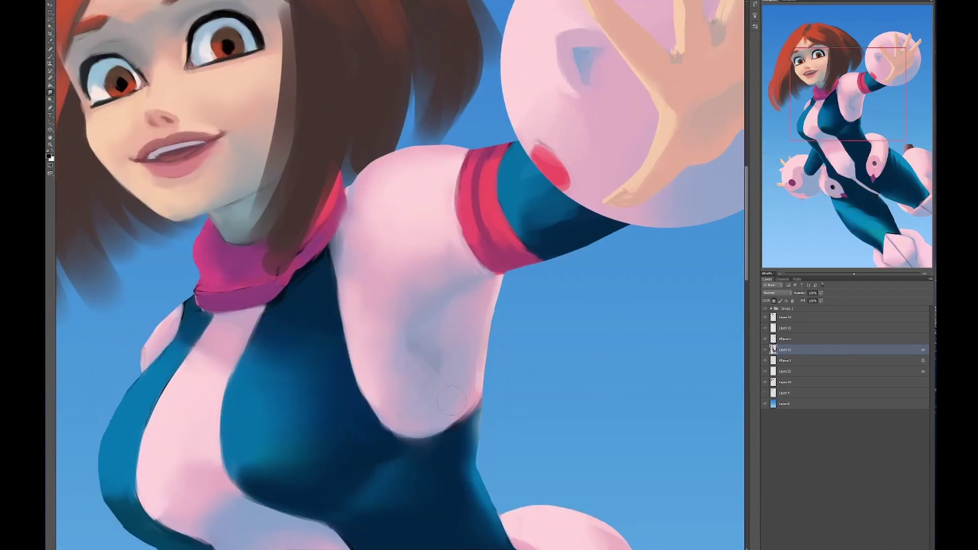
pyautogui.scroll(2, 509, 281)
pyautogui.hscroll(-5, 433, 285)
pyautogui.scroll(-3, 433, 285)
pyautogui.scroll(-2, 392, 294)
pyautogui.scroll(-5, 392, 296)
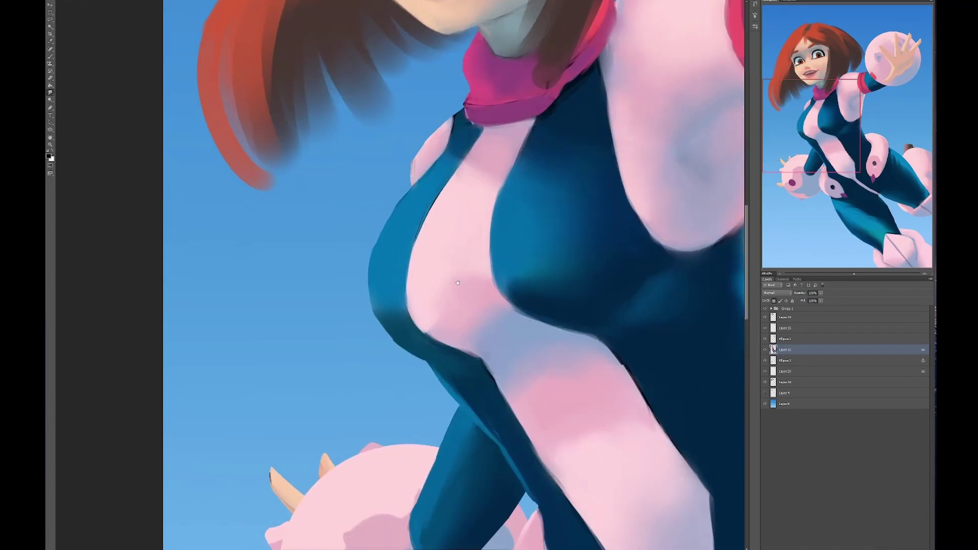
pyautogui.click(782, 360)
pyautogui.scroll(-1, 408, 305)
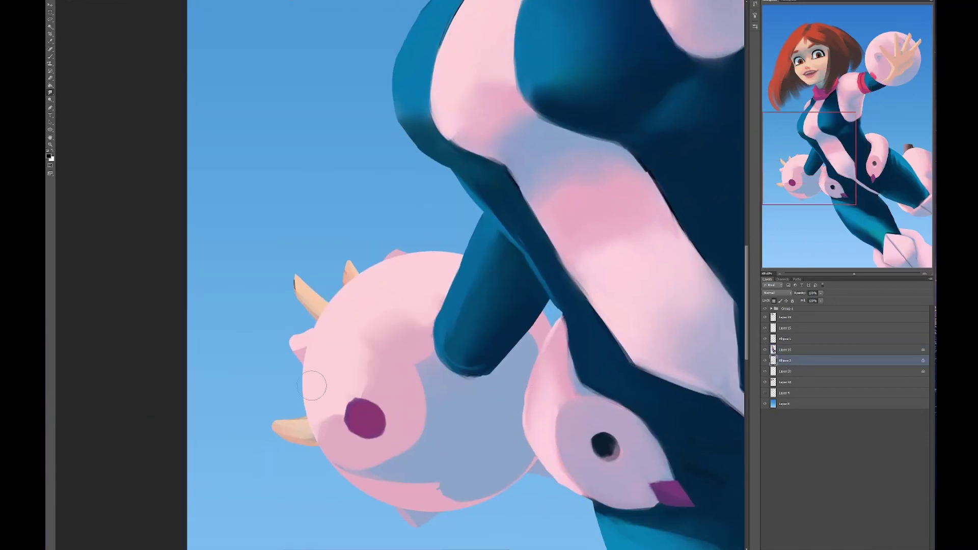
pyautogui.scroll(5, 364, 386)
pyautogui.hscroll(2, 364, 386)
pyautogui.scroll(-1, 365, 386)
pyautogui.scroll(-5, 365, 385)
pyautogui.hscroll(5, 364, 386)
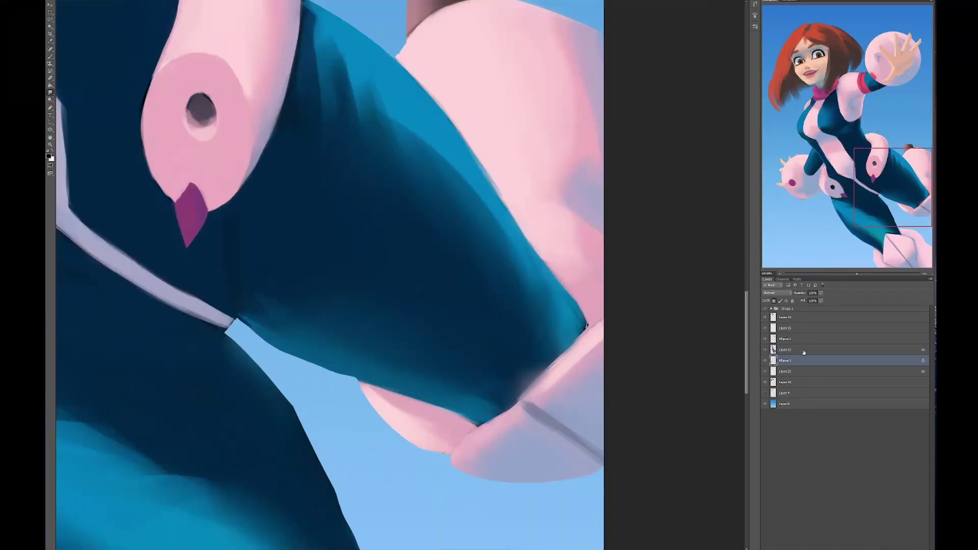
# Step: Return to the body layer, clean up the dark edge along the belly stripe, and check the whole figure
pyautogui.hotkey('alt', ']')
pyautogui.scroll(2, 365, 386)
pyautogui.hscroll(-2, 364, 385)
pyautogui.hscroll(-2, 461, 354)
pyautogui.scroll(5, 465, 353)
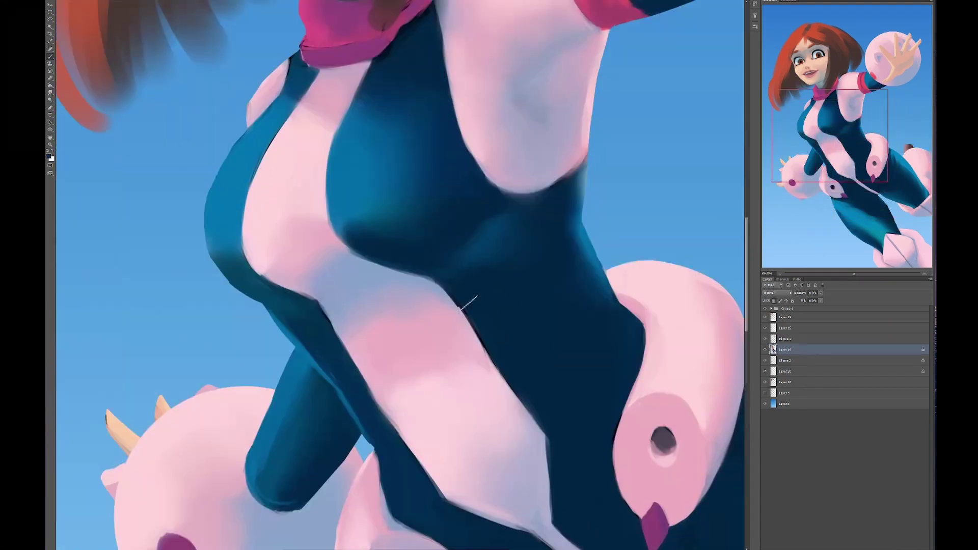
pyautogui.scroll(5, 465, 354)
pyautogui.hscroll(2, 465, 353)
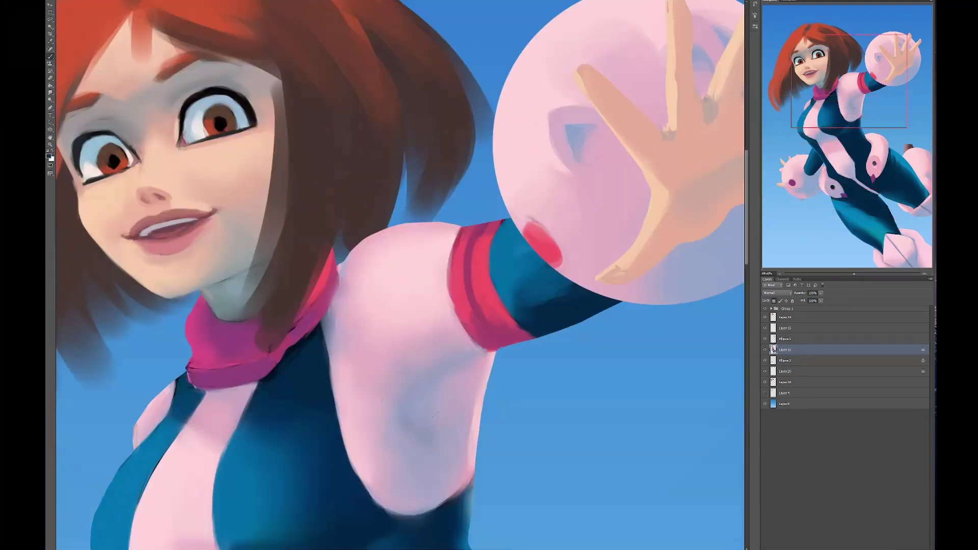
pyautogui.hotkey('ctrl', '0')
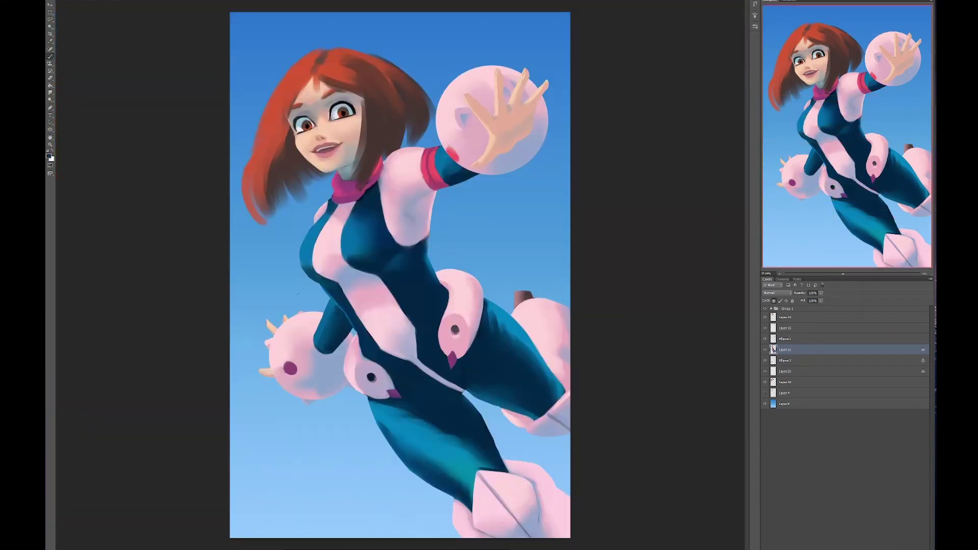
pyautogui.scroll(3, 349, 316)
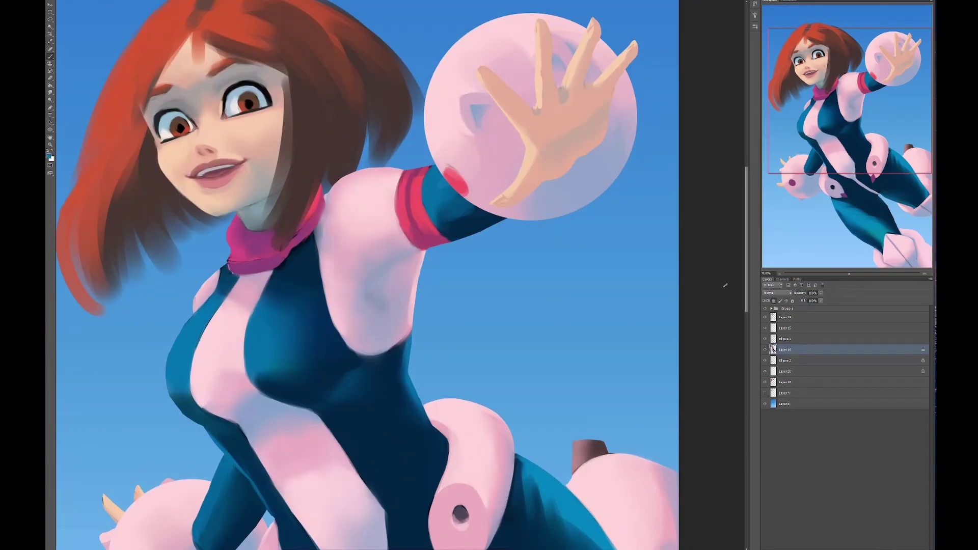
# Step: Reshape a copy of the raised arm's cuff area on its own layer and merge it back into the body layer
pyautogui.hotkey('ctrl', 'j')
pyautogui.hotkey('ctrl', 't')
pyautogui.press('Return')
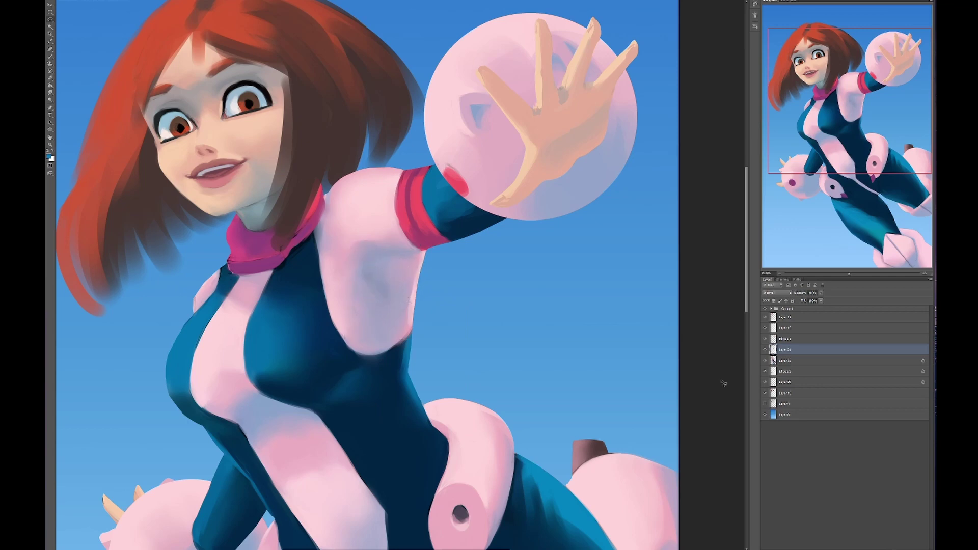
pyautogui.click(765, 349)
pyautogui.click(765, 350)
pyautogui.hotkey('ctrl', 'e')
# Step: Warp the reselected forearm so it extends further beneath the bubble, and clear the selection
pyautogui.scroll(1, 408, 211)
pyautogui.hotkey('ctrl', 'shift', 'd')
pyautogui.hotkey('ctrl', 't')
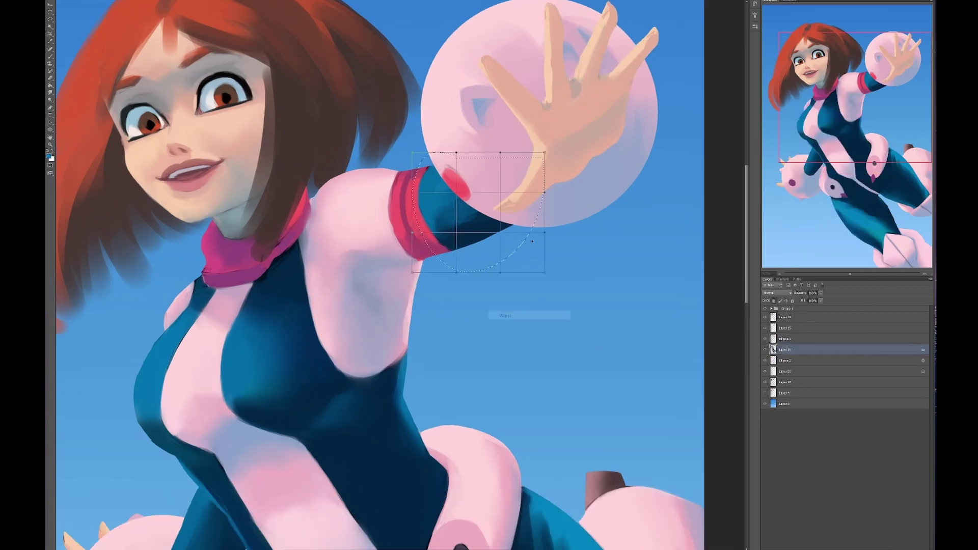
pyautogui.moveTo(530, 214); pyautogui.dragTo(544, 200)
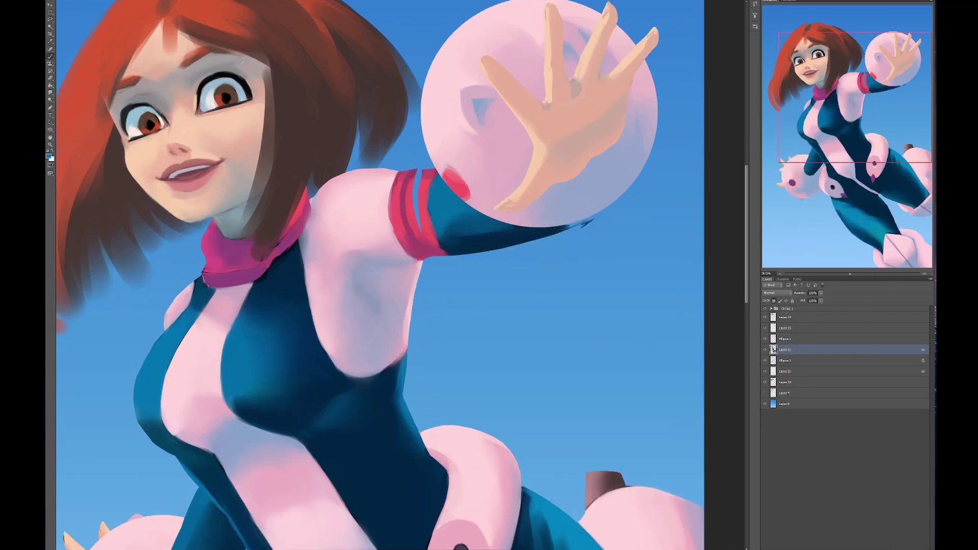
pyautogui.press('Return')
pyautogui.press('F5')
pyautogui.press('F5')
pyautogui.hotkey('ctrl', 'd')
# Step: Repaint the magenta cuff bands and the forearm's lower edge with sampled colours
pyautogui.scroll(1, 609, 219)
pyautogui.moveTo(448, 194)
pyautogui.mouseDown()
pyautogui.moveTo(452, 242)
pyautogui.moveTo(499, 270)
pyautogui.mouseUp()
pyautogui.keyDown('alt'); pyautogui.click(484, 245); pyautogui.keyUp('alt')
pyautogui.press('/')
pyautogui.moveTo(428, 188)
pyautogui.mouseDown()
pyautogui.moveTo(431, 269)
pyautogui.moveTo(446, 255)
pyautogui.mouseUp()
pyautogui.scroll(-1, 430, 270)
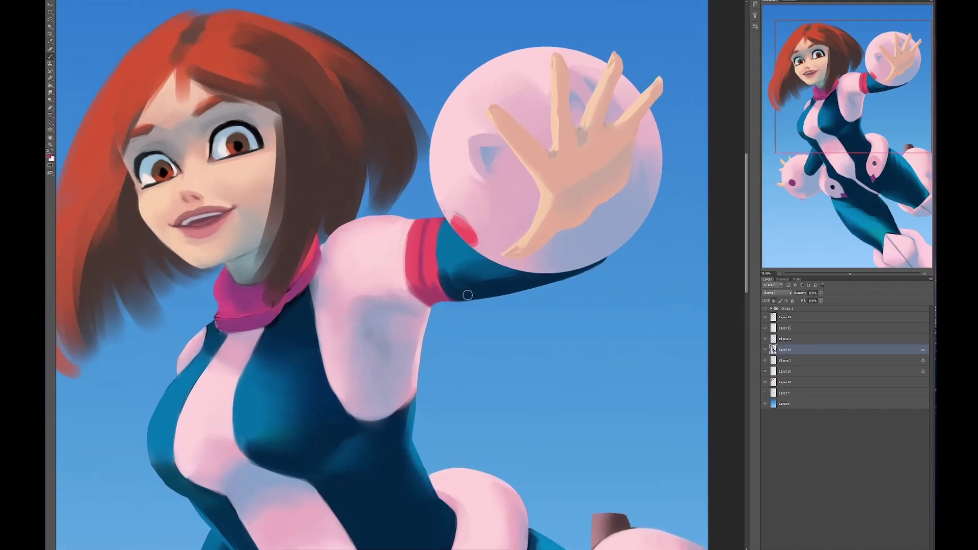
# Step: Touch up the shoulder's inner edge beside the collar with a lilac colour sampled there
pyautogui.moveTo(225, 316); pyautogui.dragTo(361, 251)
pyautogui.keyDown('alt'); pyautogui.click(457, 214); pyautogui.keyUp('alt')
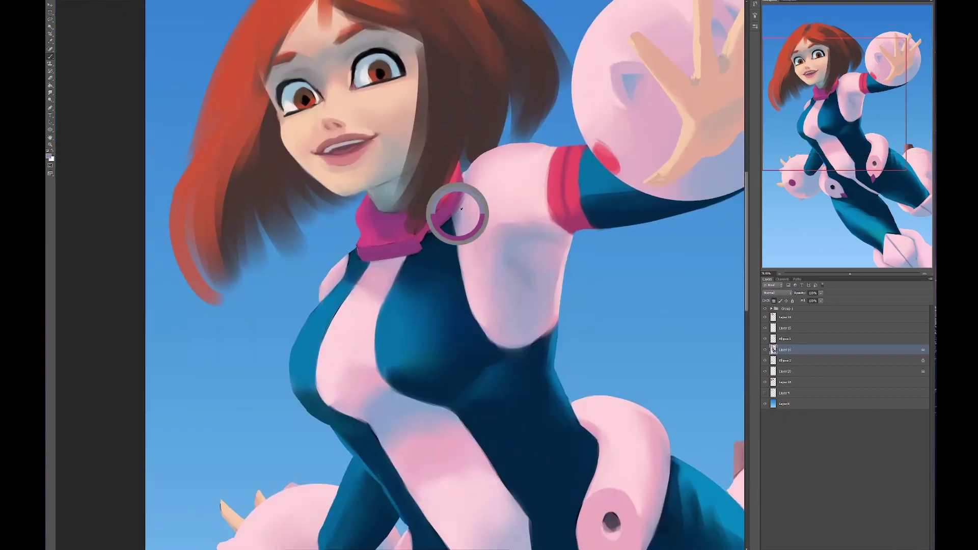
pyautogui.moveTo(307, 443); pyautogui.dragTo(209, 547)
# Step: Darken the holes in the bubble around the hand and paint pale nubs along its lower edge on a new layer
pyautogui.doubleClick(773, 339)
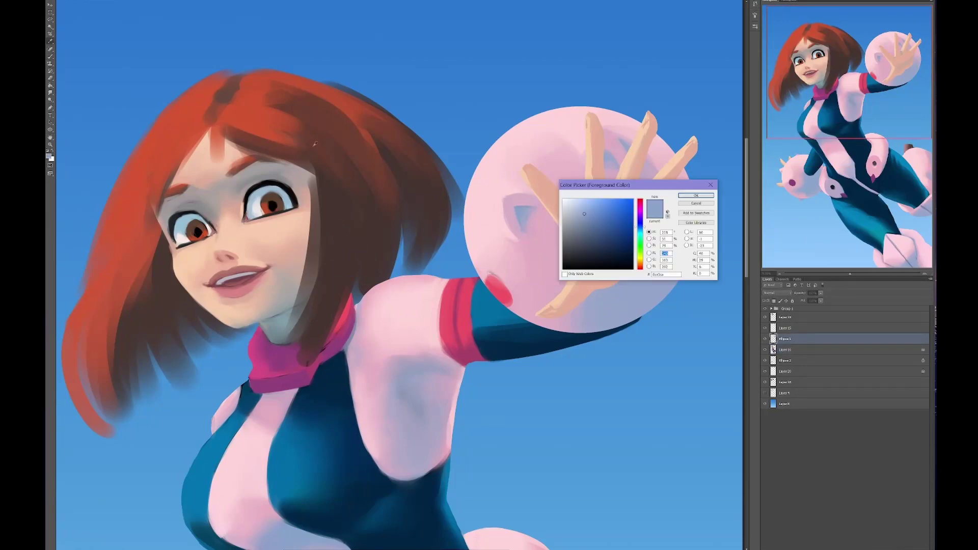
pyautogui.press('Escape')
pyautogui.moveTo(597, 164); pyautogui.dragTo(495, 121)
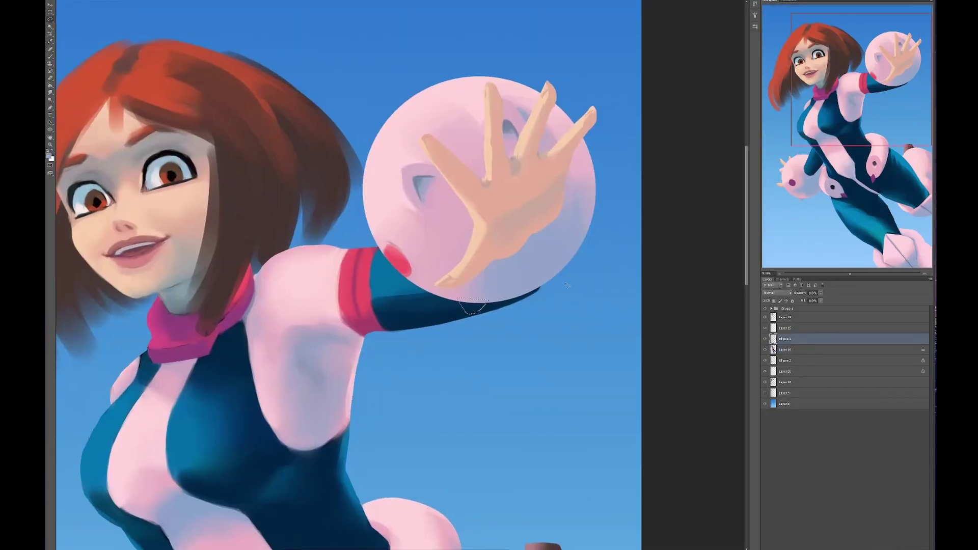
pyautogui.hotkey('ctrl', 'alt', 'shift', 'n')
pyautogui.scroll(-2, 458, 255)
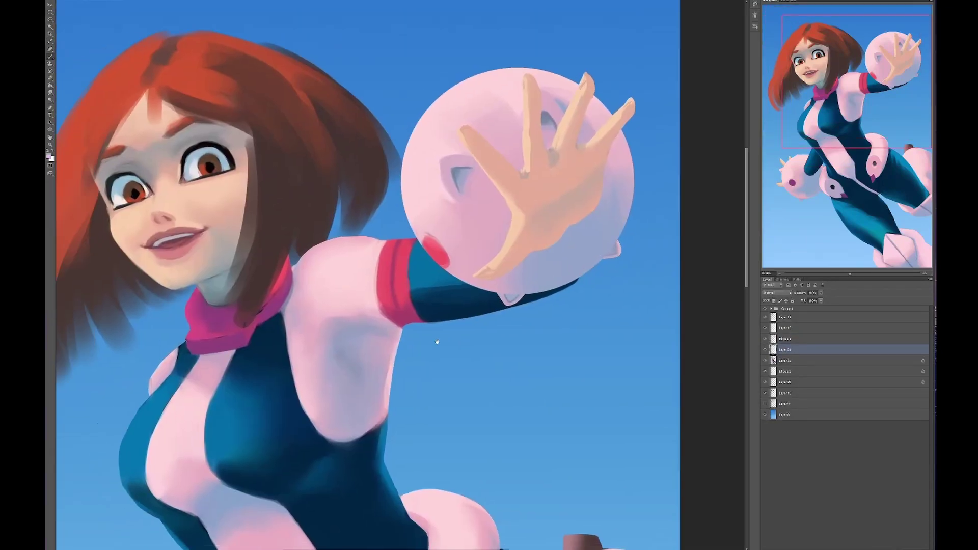
# Step: Flip the canvas horizontally
pyautogui.moveTo(458, 255)
pyautogui.mouseDown()
pyautogui.moveTo(696, 330)
pyautogui.moveTo(681, 514)
pyautogui.mouseUp()
pyautogui.hotkey('ctrl', 'alt', 'shift', 'h')
# Step: Paint two round blue buttons on the upper chest stripe on a new layer, fit them with a transform, and merge them down
pyautogui.hotkey('ctrl', 'alt', 'shift', 'n')
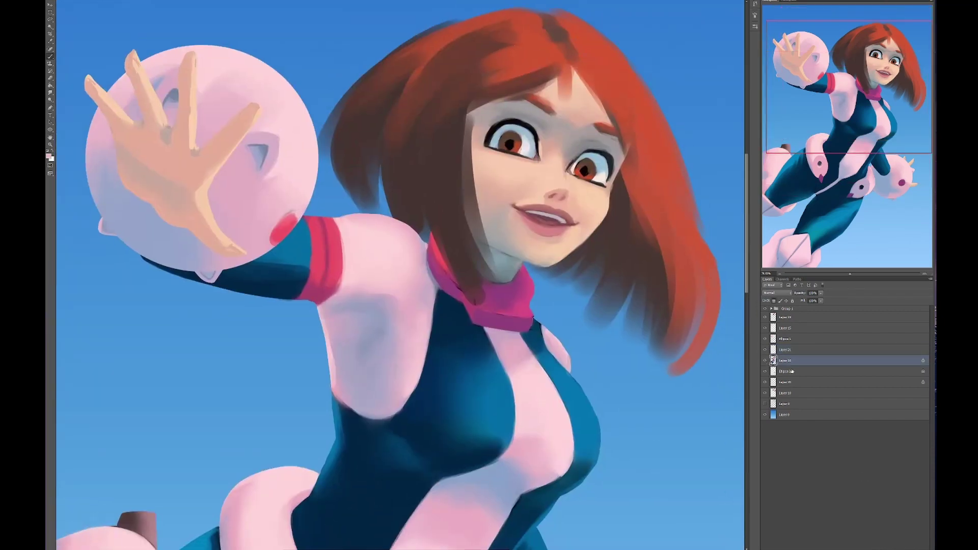
pyautogui.click(512, 350)
pyautogui.moveTo(527, 372); pyautogui.dragTo(560, 332)
pyautogui.hotkey('ctrl', 't')
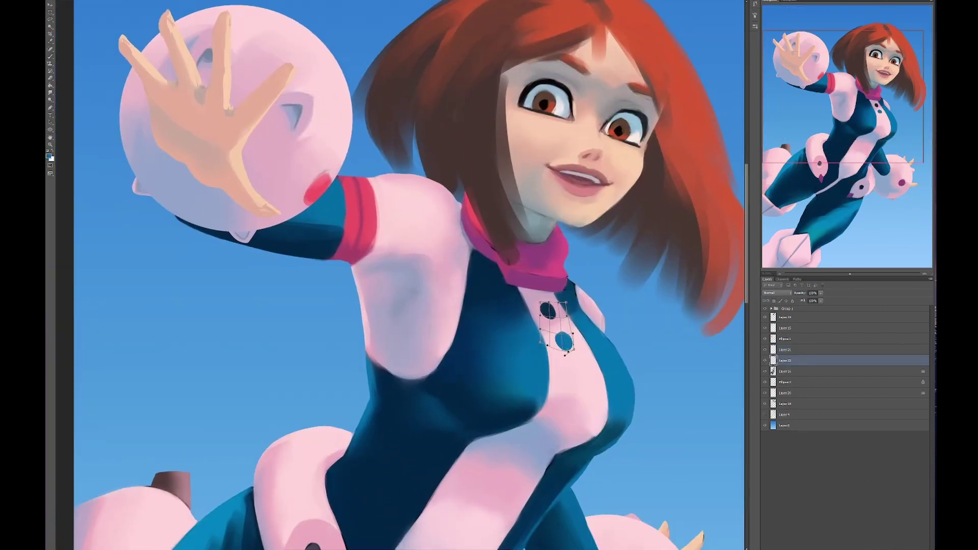
pyautogui.press('Return')
pyautogui.hotkey('ctrl', 'e')
pyautogui.scroll(-3, 559, 328)
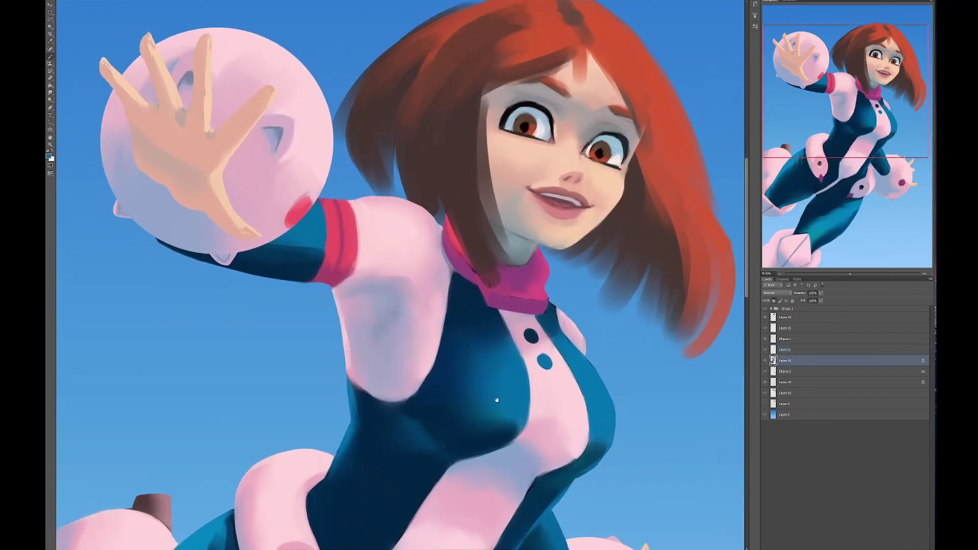
# Step: Touch up the face on a new layer and hide the front hair to expose the forehead and ear
pyautogui.hotkey('ctrl', 'alt', 'shift', 'n')
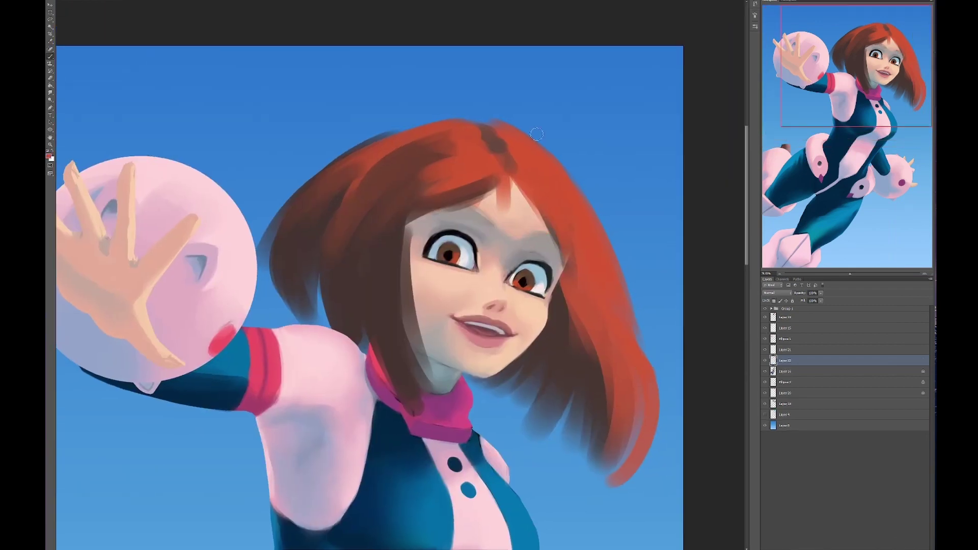
pyautogui.moveTo(556, 318)
pyautogui.mouseDown()
pyautogui.moveTo(614, 276)
pyautogui.moveTo(584, 287)
pyautogui.moveTo(557, 272)
pyautogui.mouseUp()
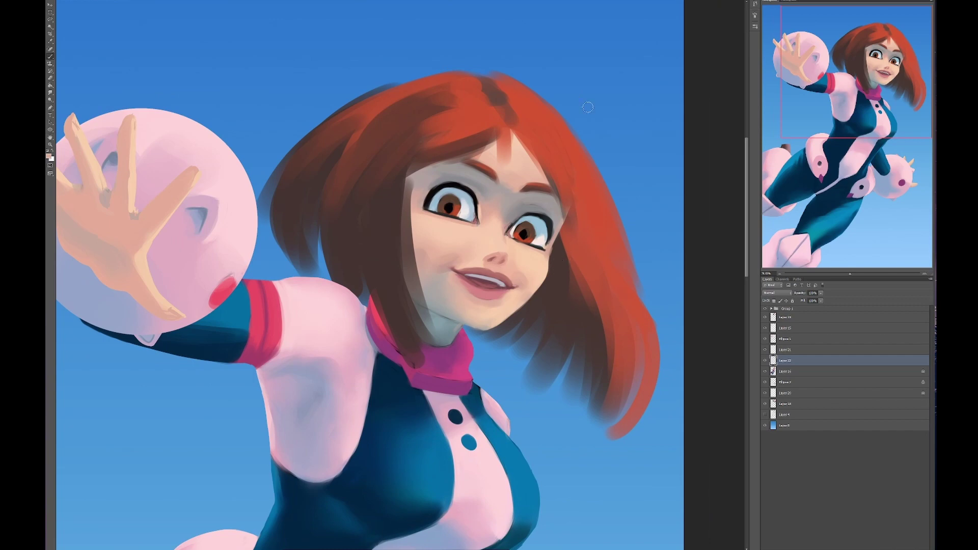
pyautogui.hotkey('ctrl', 'alt', 'z')
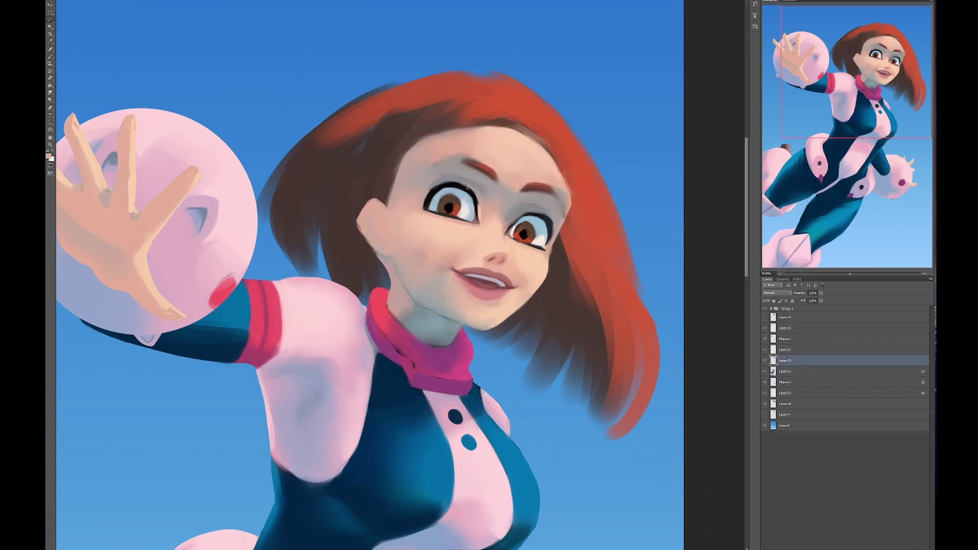
pyautogui.hotkey('ctrl', 't')
pyautogui.moveTo(569, 148); pyautogui.dragTo(563, 214)
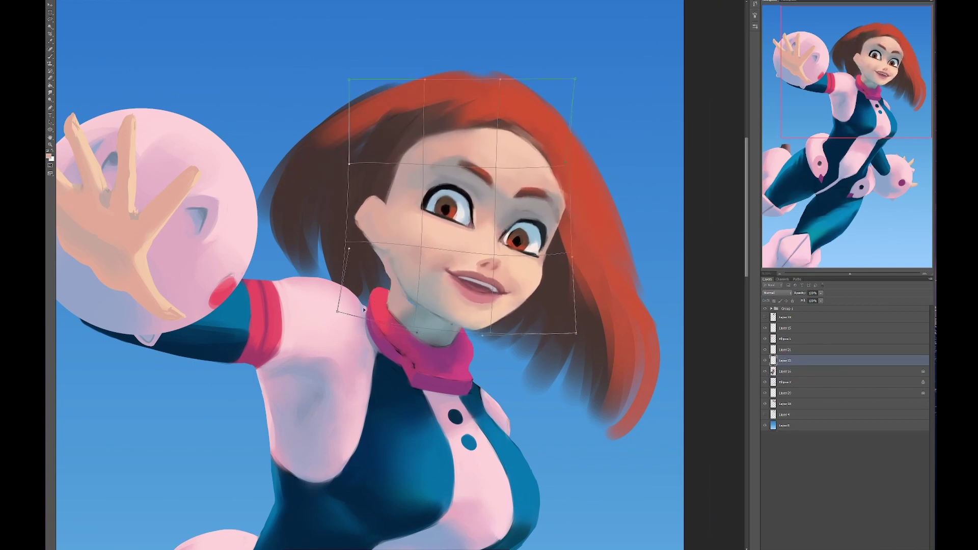
pyautogui.moveTo(349, 306); pyautogui.dragTo(332, 308)
pyautogui.moveTo(360, 145); pyautogui.dragTo(561, 102)
pyautogui.press('Return')
pyautogui.hotkey('ctrl', 'z')
pyautogui.hotkey('ctrl', 'z')
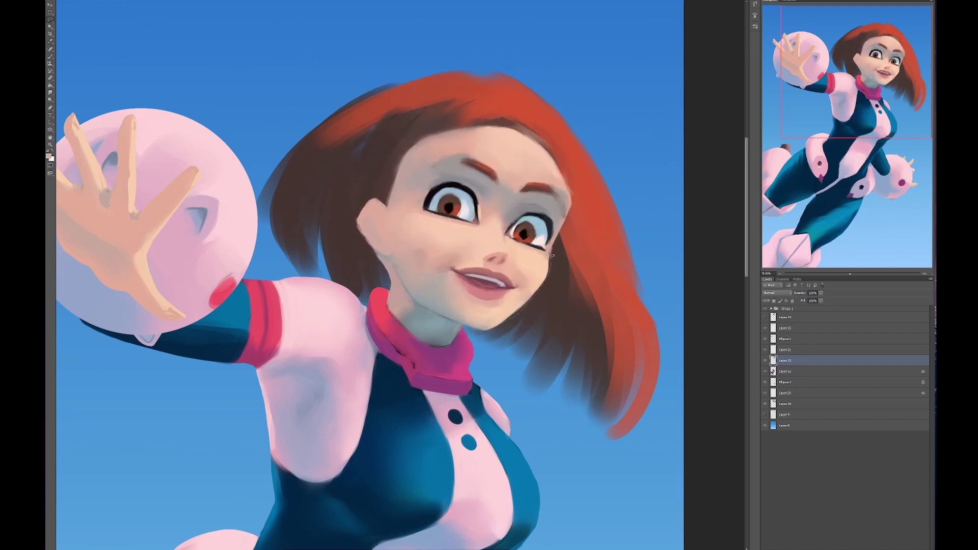
# Step: Transform the selected ear and jaw area to adjust the side of the face
pyautogui.hotkey('ctrl', 't')
pyautogui.moveTo(357, 214); pyautogui.dragTo(349, 209)
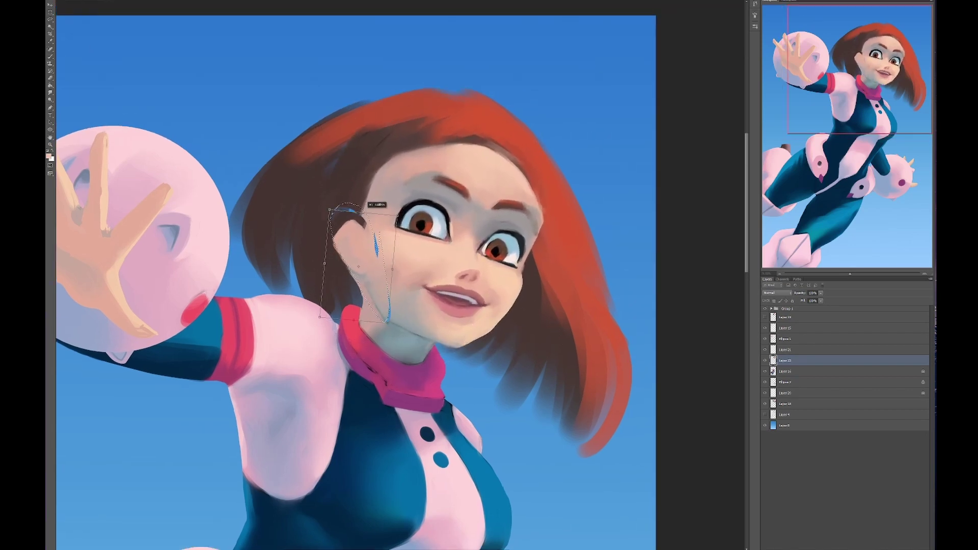
pyautogui.moveTo(370, 309); pyautogui.dragTo(324, 297)
# Step: Copy the eyes, nose and mouth onto a new layer and distort them slightly to refit them on the face
pyautogui.hotkey('ctrl', 'j')
pyautogui.hotkey('ctrl', 't')
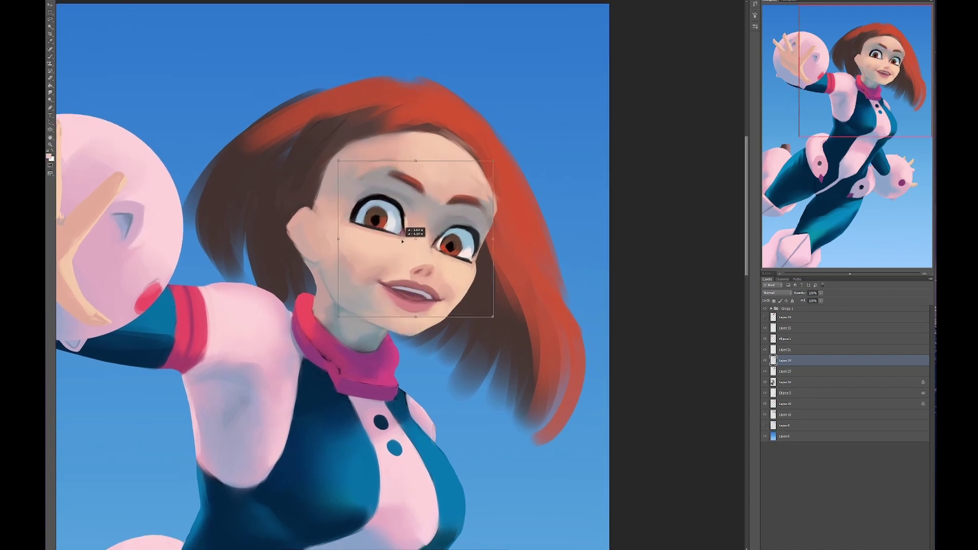
pyautogui.rightClick(387, 256)
pyautogui.click(431, 297)
pyautogui.rightClick(421, 301)
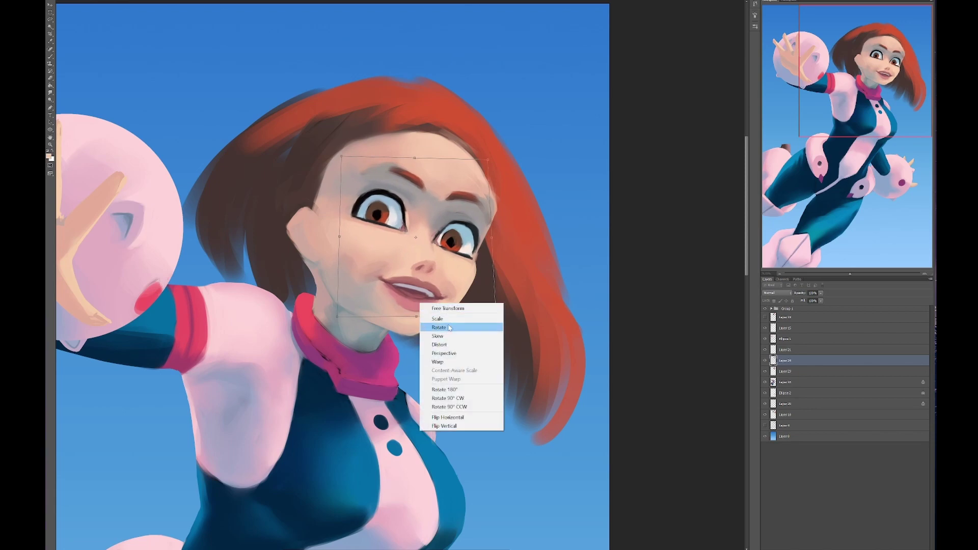
pyautogui.click(433, 309)
pyautogui.moveTo(403, 277); pyautogui.dragTo(408, 281)
pyautogui.press('Return')
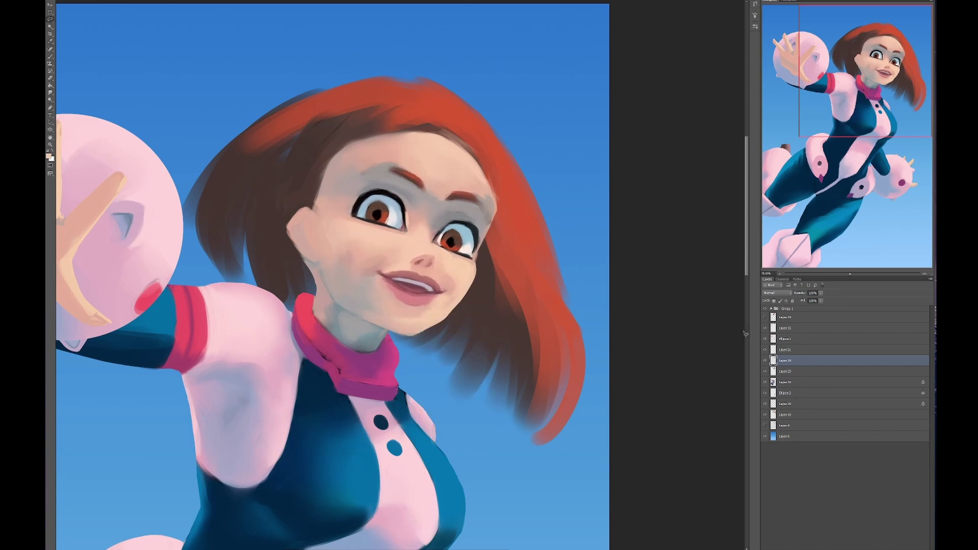
# Step: Copy the near eye onto its own layer and transform it to a slightly smaller size
pyautogui.moveTo(365, 230); pyautogui.dragTo(413, 212)
pyautogui.hotkey('ctrl', 'j')
pyautogui.hotkey('ctrl', 't')
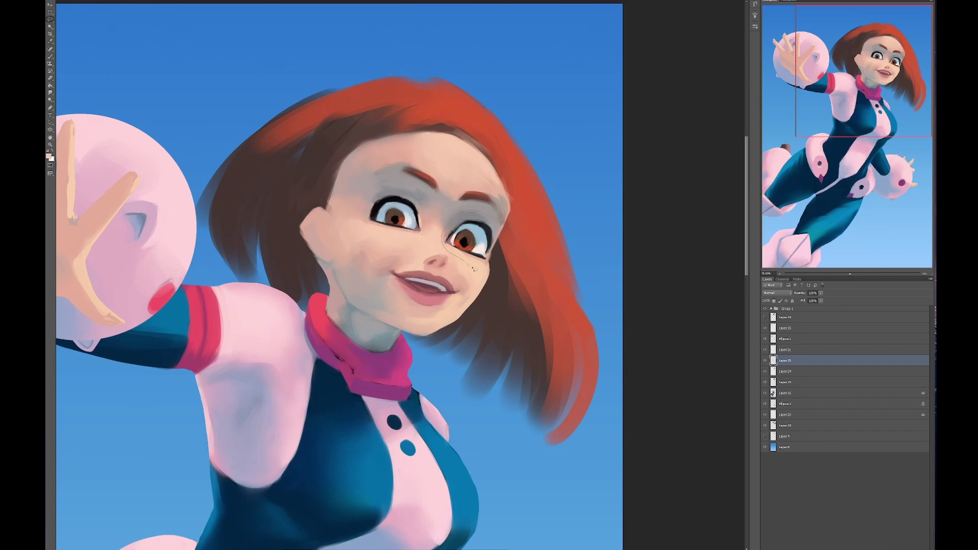
# Step: Copy the far eye onto its own layer, warp it to fit the face's perspective, and merge it down
pyautogui.moveTo(474, 268); pyautogui.dragTo(448, 240)
pyautogui.press('Return')
pyautogui.hotkey('ctrl', 'j')
pyautogui.hotkey('ctrl', 't')
pyautogui.rightClick(471, 246)
pyautogui.click(489, 301)
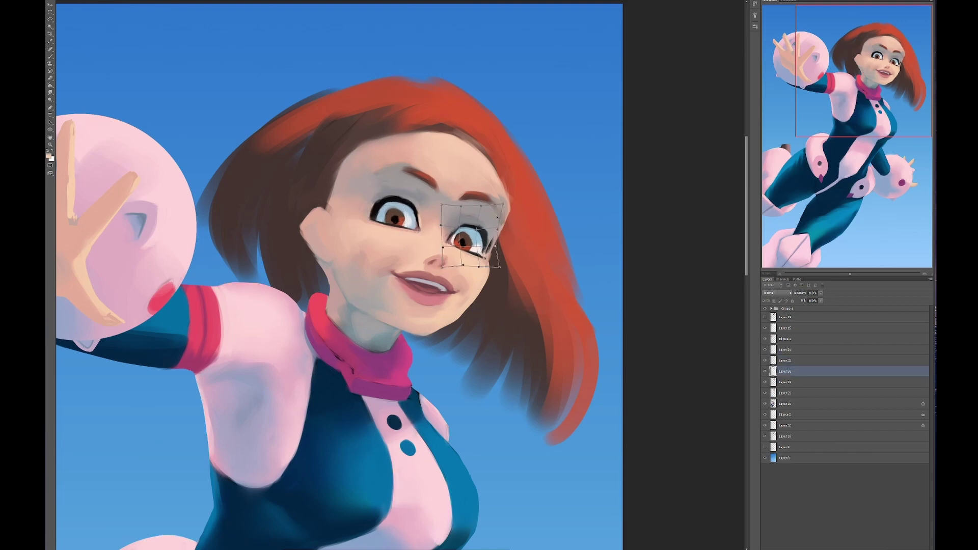
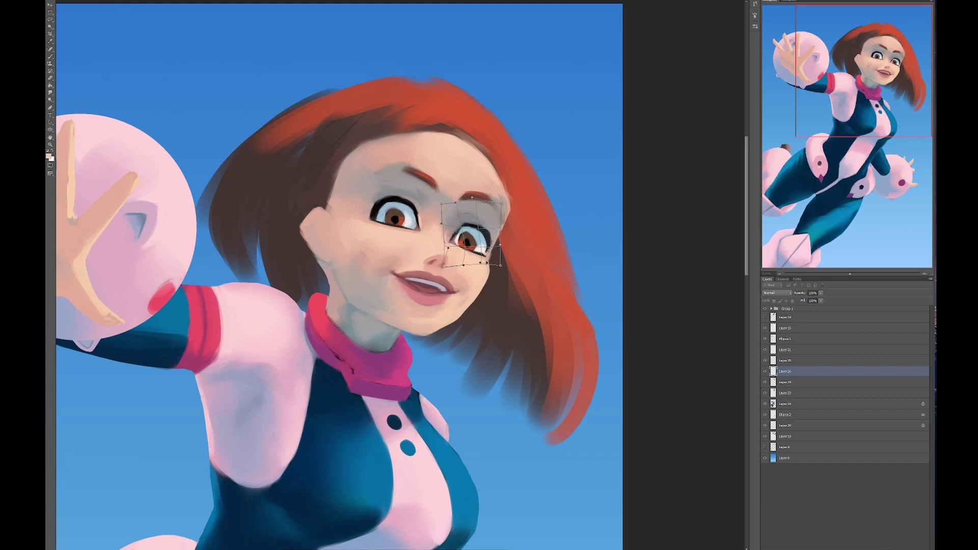
pyautogui.hotkey('ctrl', 'z')
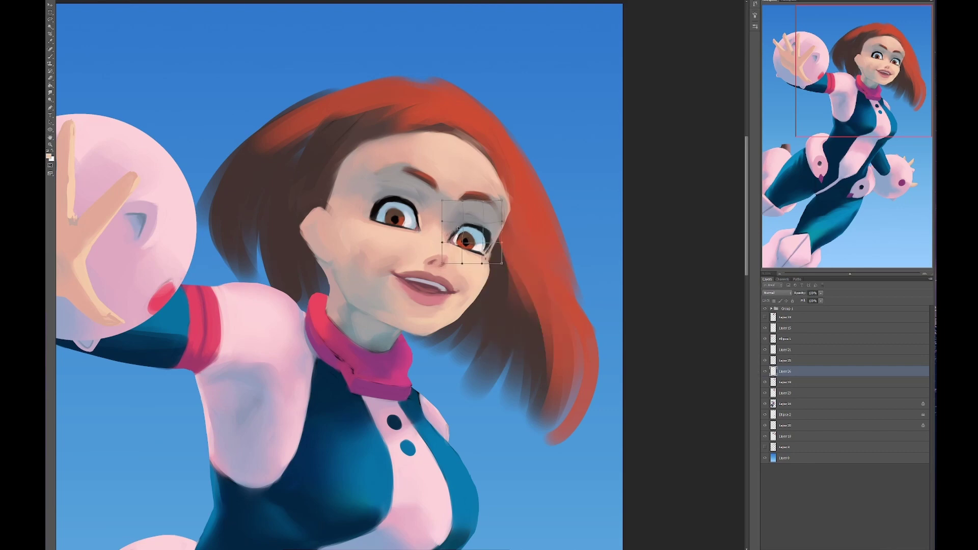
pyautogui.hotkey('ctrl', 'e')
# Step: Repaint the dark lash line around the far eye's outer corner
pyautogui.scroll(4, 457, 253)
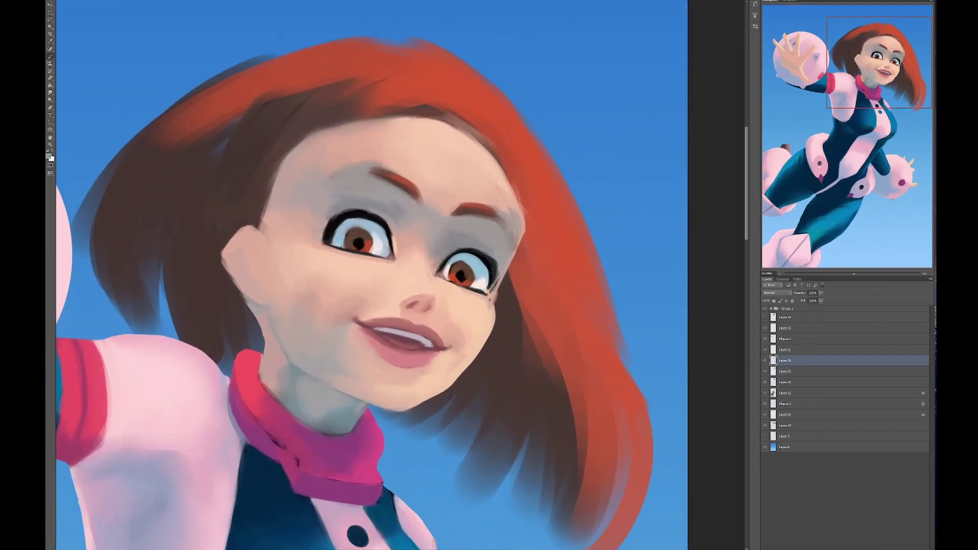
pyautogui.moveTo(336, 289)
pyautogui.mouseDown()
pyautogui.moveTo(384, 305)
pyautogui.moveTo(387, 337)
pyautogui.mouseUp()
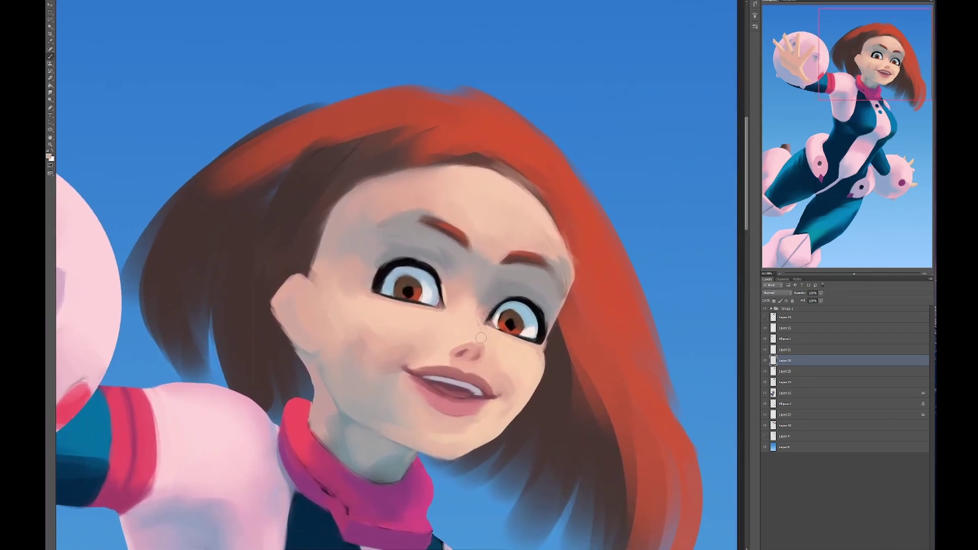
pyautogui.scroll(-2, 481, 338)
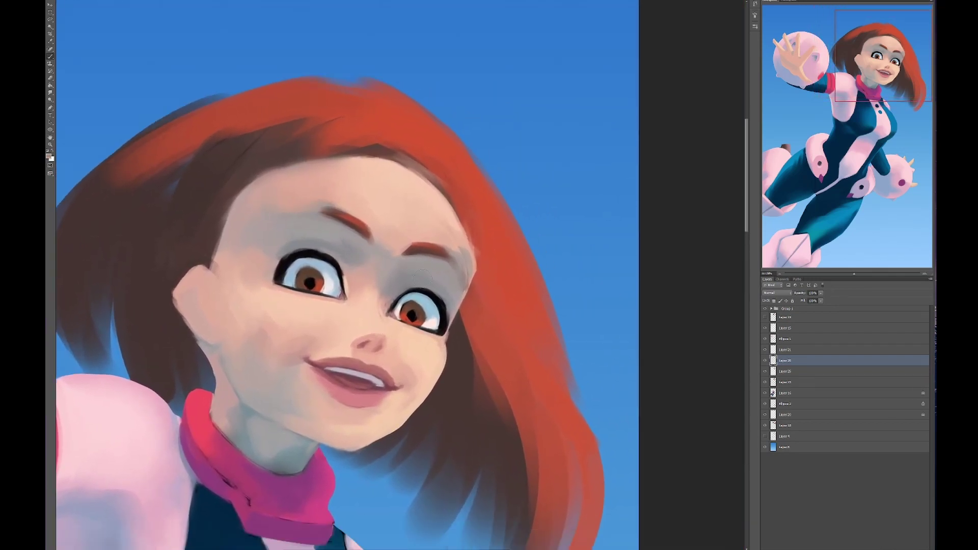
# Step: Repaint the brown irises, dark pupils, whites and dark outlines of both eyes
pyautogui.scroll(2, 375, 259)
pyautogui.scroll(-2, 374, 258)
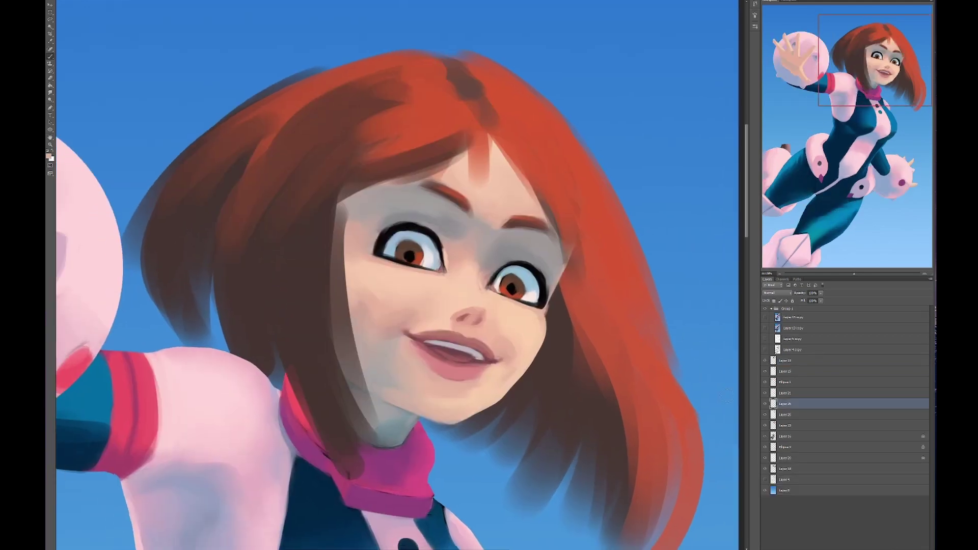
pyautogui.scroll(2, 357, 306)
pyautogui.click(771, 309)
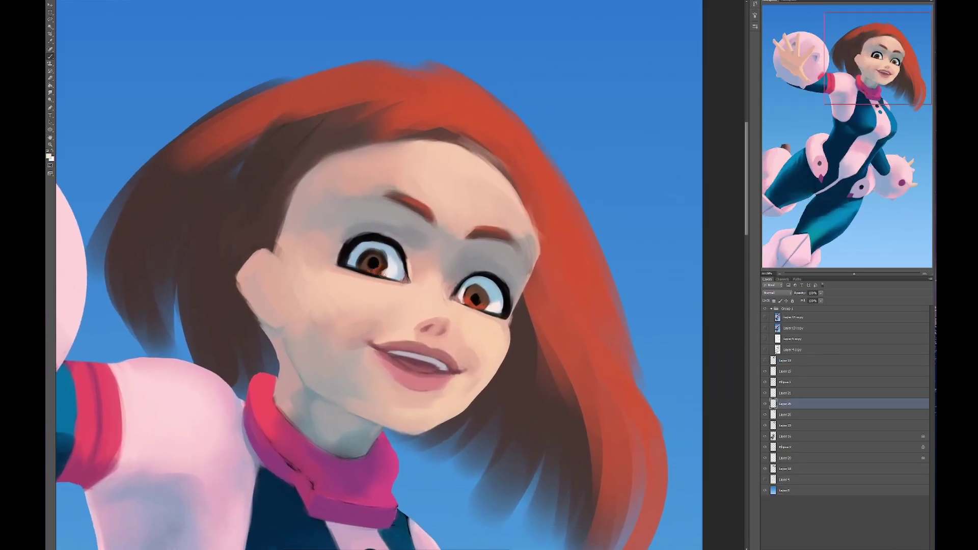
pyautogui.moveTo(466, 299)
pyautogui.mouseDown()
pyautogui.moveTo(446, 292)
pyautogui.moveTo(569, 321)
pyautogui.mouseUp()
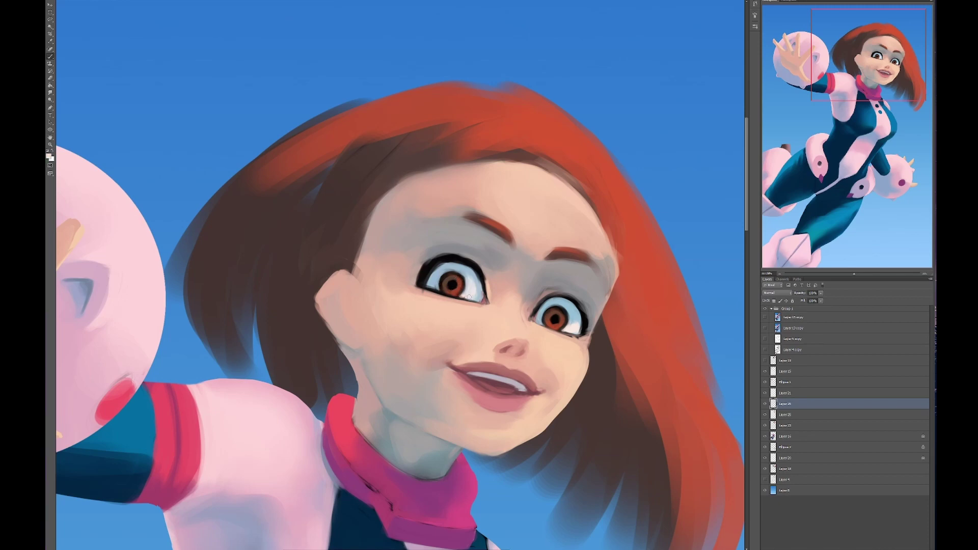
pyautogui.moveTo(468, 296)
pyautogui.mouseDown()
pyautogui.moveTo(483, 308)
pyautogui.moveTo(451, 279)
pyautogui.moveTo(492, 276)
pyautogui.mouseUp()
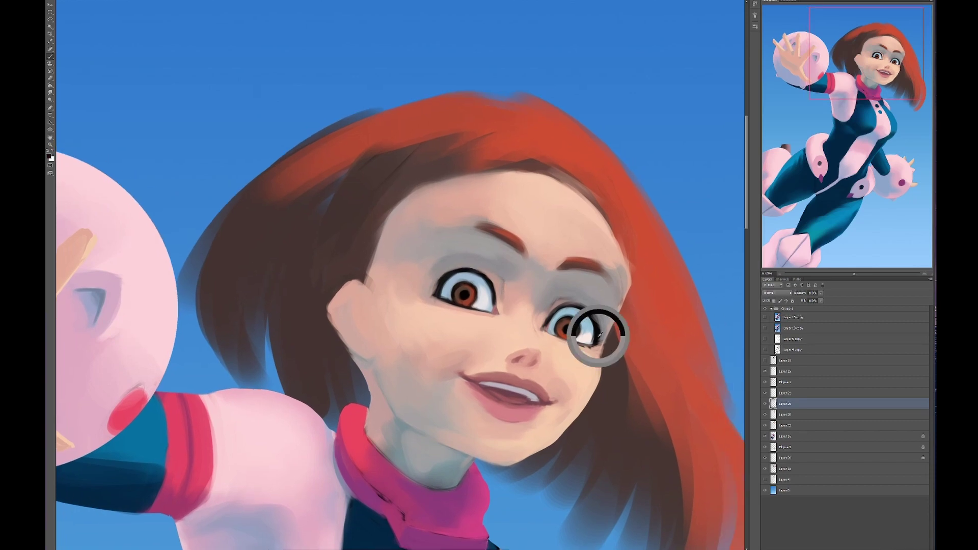
pyautogui.moveTo(590, 332); pyautogui.dragTo(574, 302)
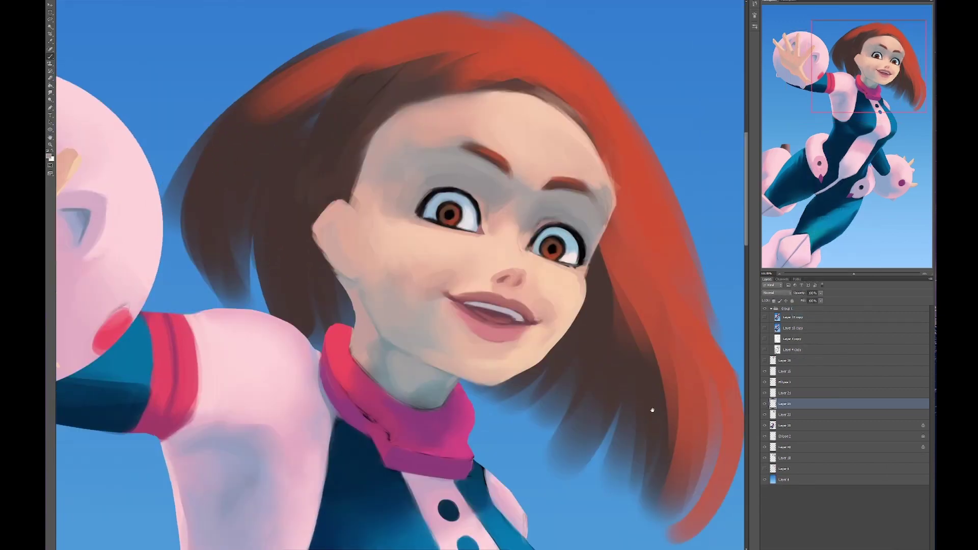
# Step: Select the near eye with its surrounding socket and transform it to adjust its placement on the face
pyautogui.moveTo(652, 410); pyautogui.dragTo(665, 451)
pyautogui.hotkey('alt', '[')
pyautogui.press('Return')
pyautogui.hotkey('alt', ']')
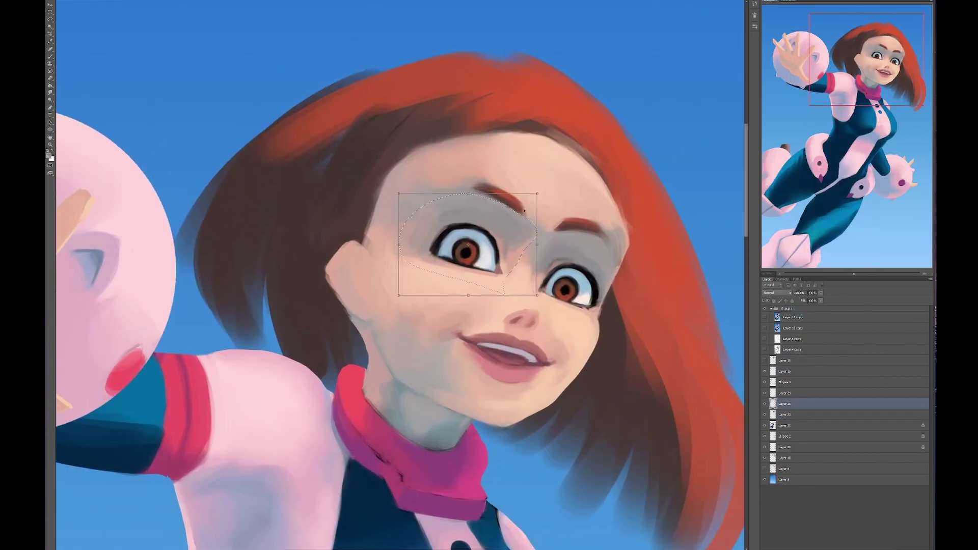
pyautogui.hotkey('ctrl', 't')
pyautogui.moveTo(613, 239); pyautogui.dragTo(618, 238)
pyautogui.press('Return')
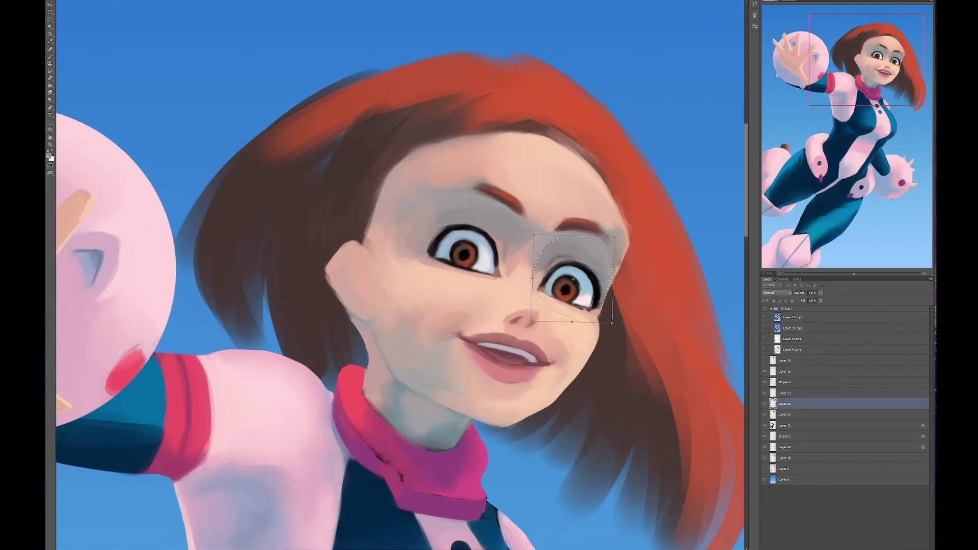
# Step: Select the far eye and transform it, then transform both eyes together to refine their fit
pyautogui.moveTo(499, 233); pyautogui.dragTo(494, 229)
pyautogui.press('l')
pyautogui.moveTo(566, 248); pyautogui.dragTo(562, 249)
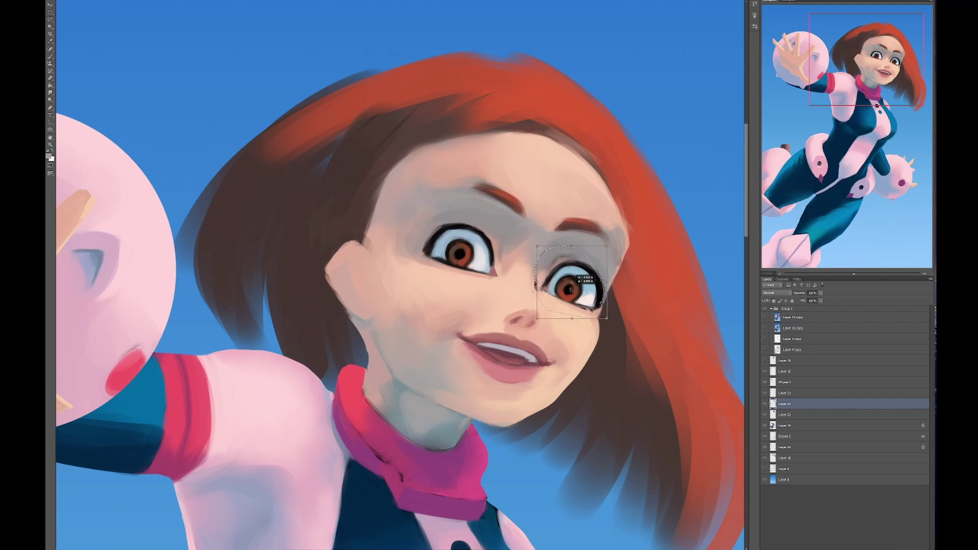
pyautogui.hotkey('ctrl', 't')
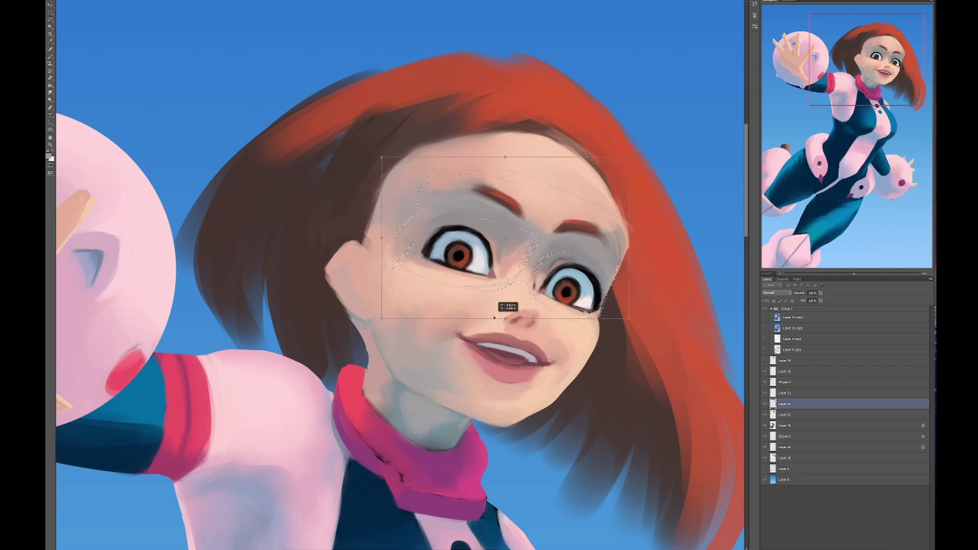
pyautogui.press('Return')
# Step: Warp the near eye to refine its shape and clean up its dark outline
pyautogui.hotkey('ctrl', 't')
pyautogui.press('Return')
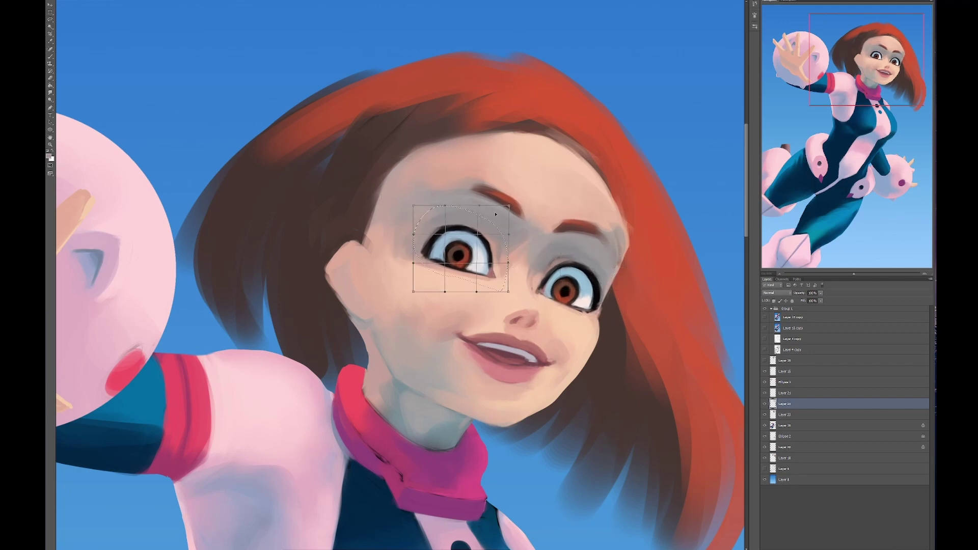
pyautogui.moveTo(418, 234); pyautogui.dragTo(474, 271)
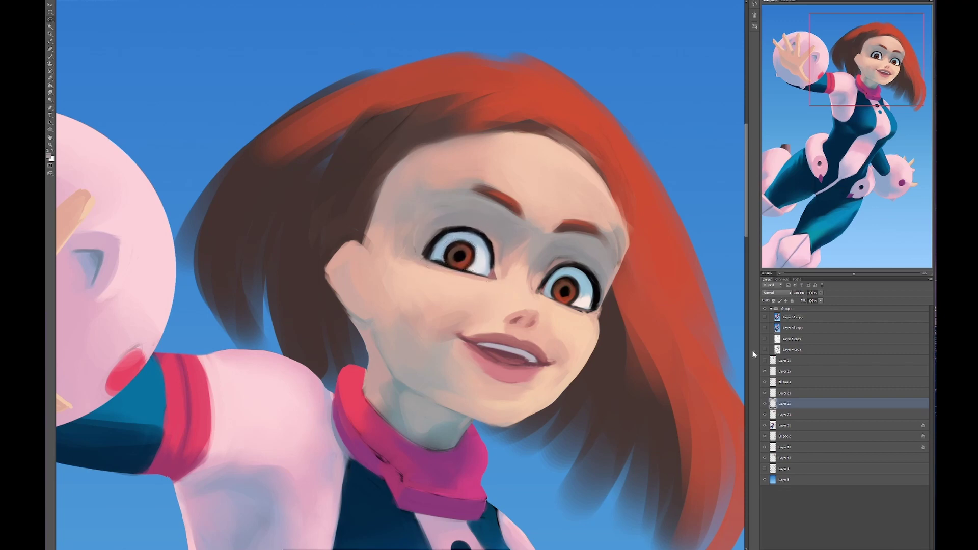
# Step: Trim the skin at the far temple on the face layer and repaint the near eye's outer lash line
pyautogui.click(784, 415)
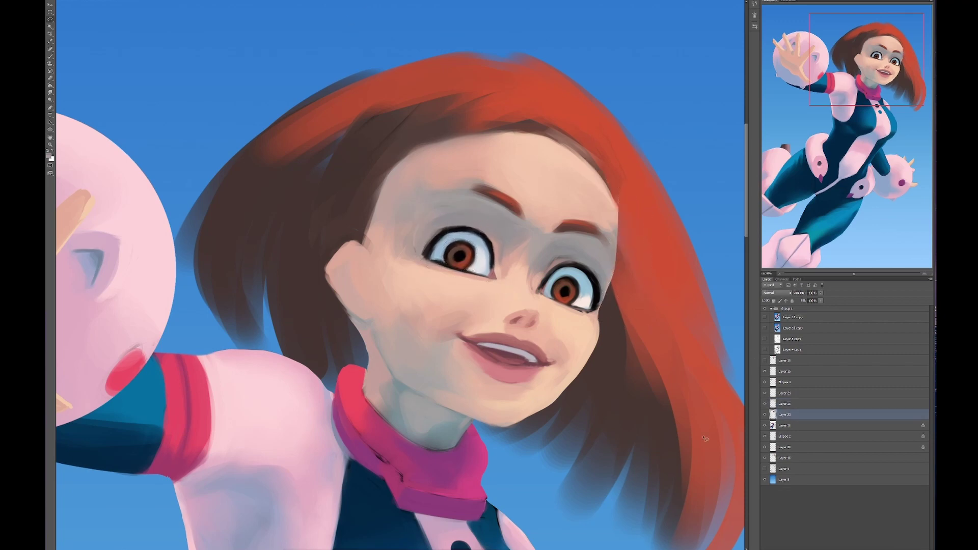
pyautogui.click(764, 403)
pyautogui.click(765, 403)
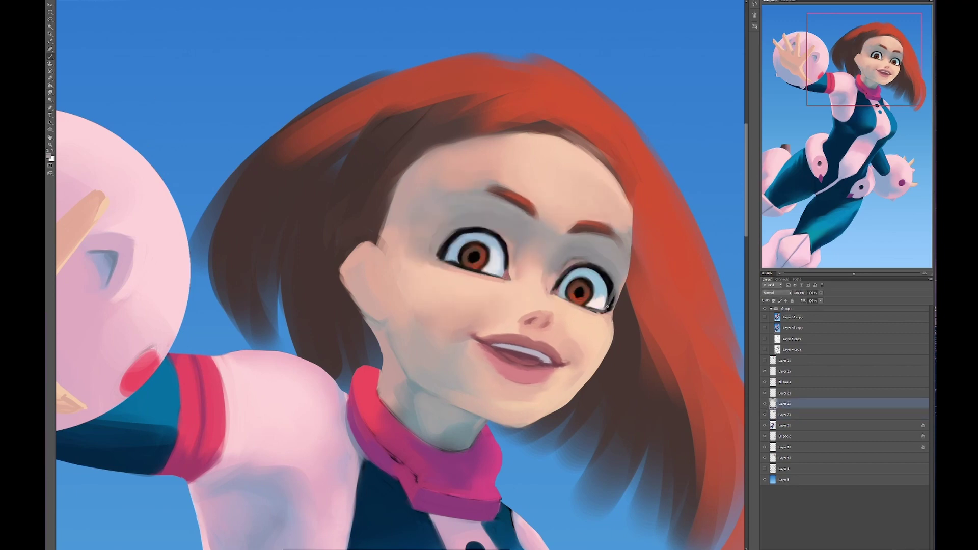
pyautogui.moveTo(452, 251); pyautogui.dragTo(493, 280)
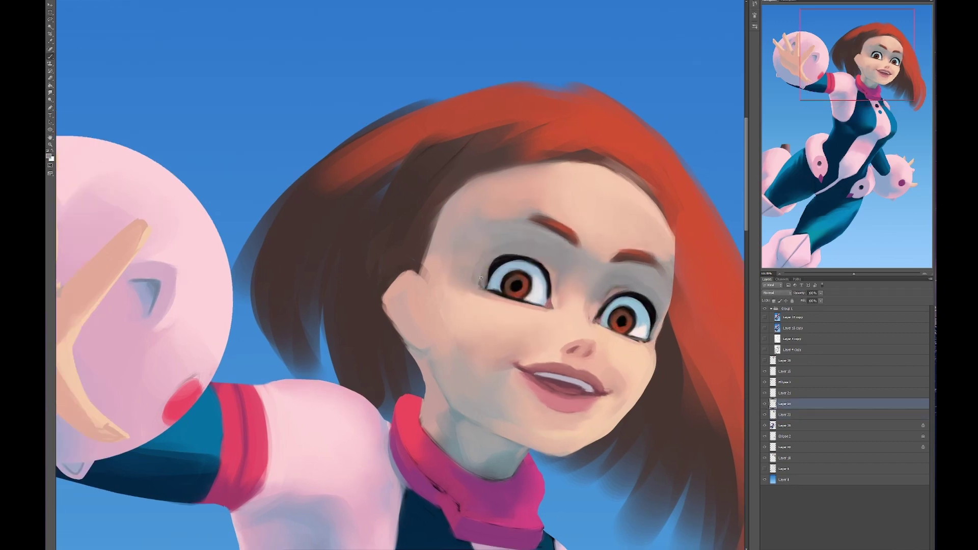
pyautogui.moveTo(486, 334); pyautogui.dragTo(463, 328)
# Step: Show the front hair layer and warp it to follow the head and frame the reshaped face
pyautogui.click(784, 360)
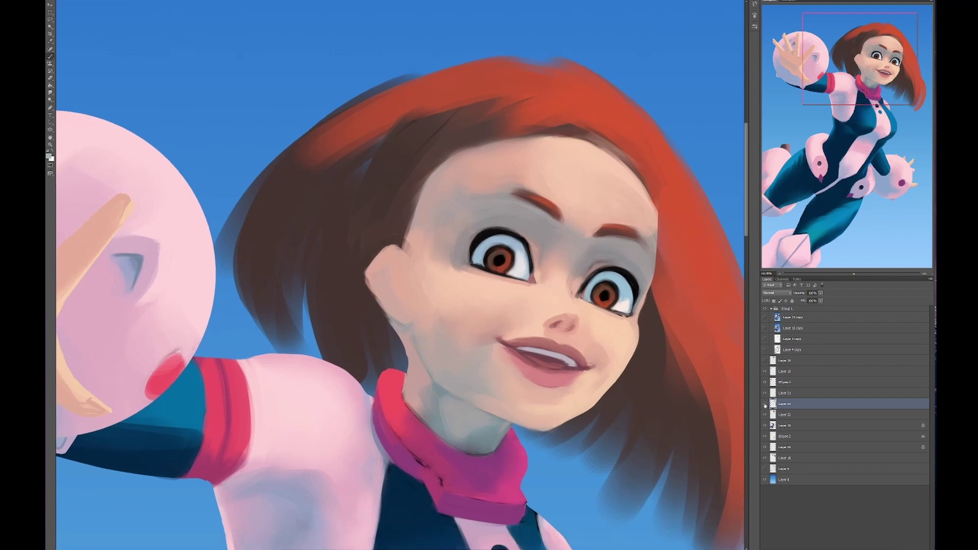
pyautogui.moveTo(540, 132); pyautogui.dragTo(464, 262)
pyautogui.hotkey('ctrl', 't')
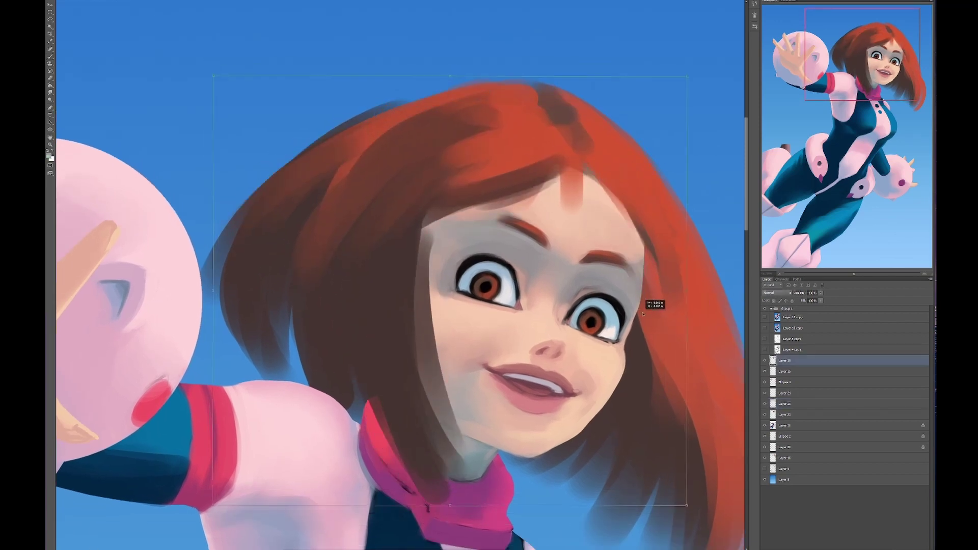
pyautogui.rightClick(517, 170)
pyautogui.click(540, 245)
pyautogui.moveTo(563, 133); pyautogui.dragTo(593, 133)
pyautogui.press('Return')
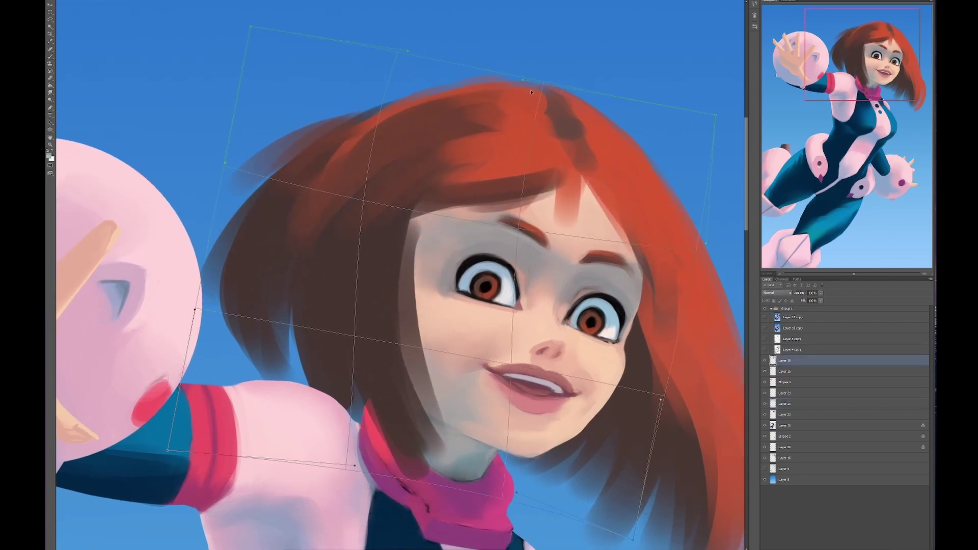
pyautogui.click(785, 458)
pyautogui.moveTo(411, 415); pyautogui.dragTo(455, 420)
pyautogui.hotkey('ctrl', '0')
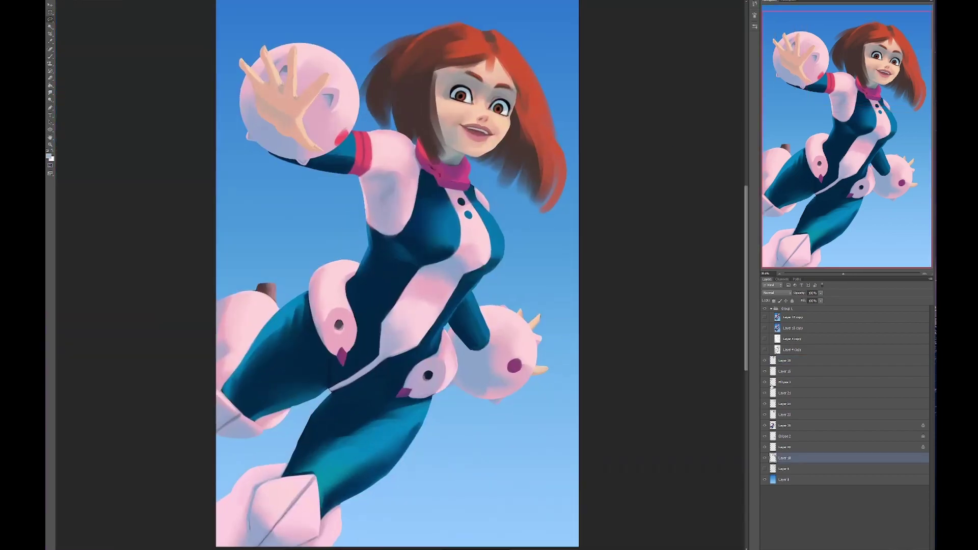
# Step: Add a layer above the sky and paint soft white clouds behind the figure with a textured brush
pyautogui.click(766, 318)
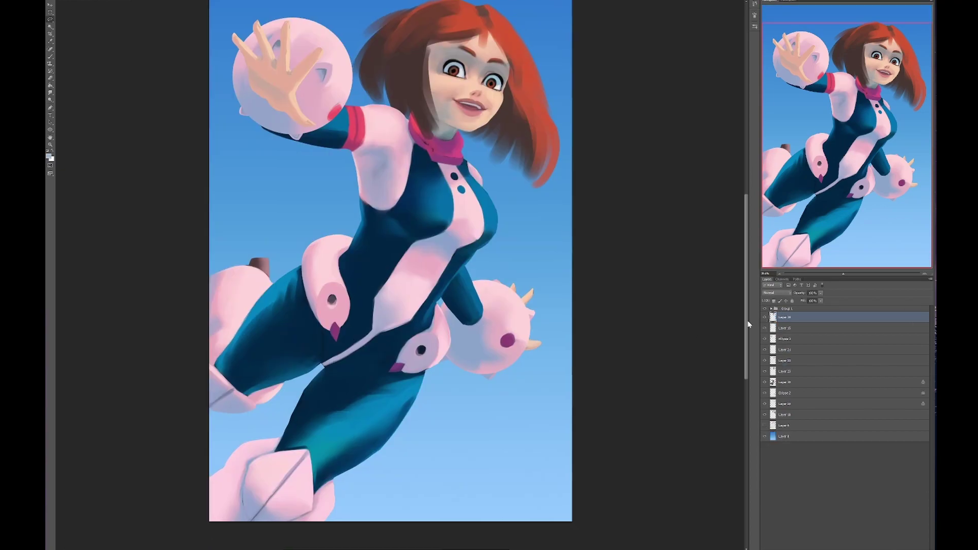
pyautogui.press('F5')
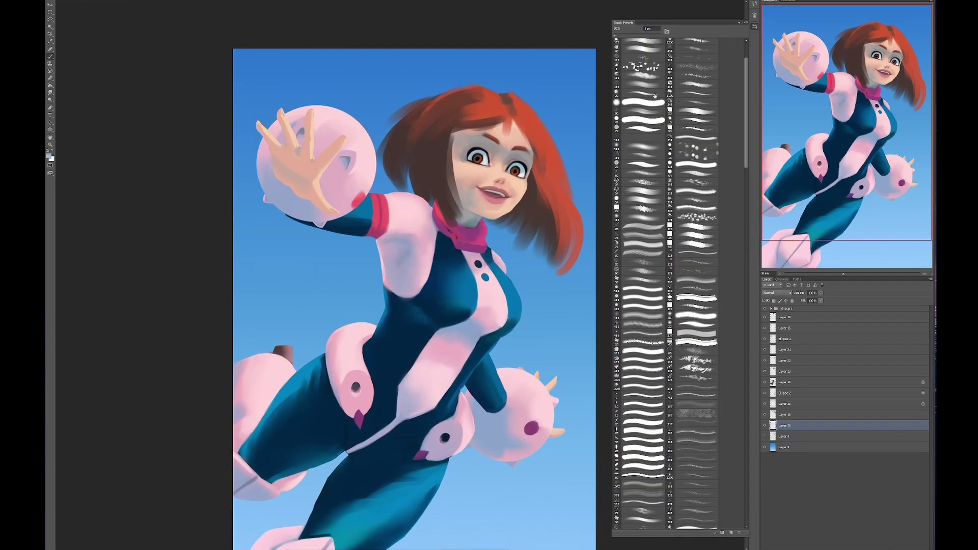
pyautogui.press('F5')
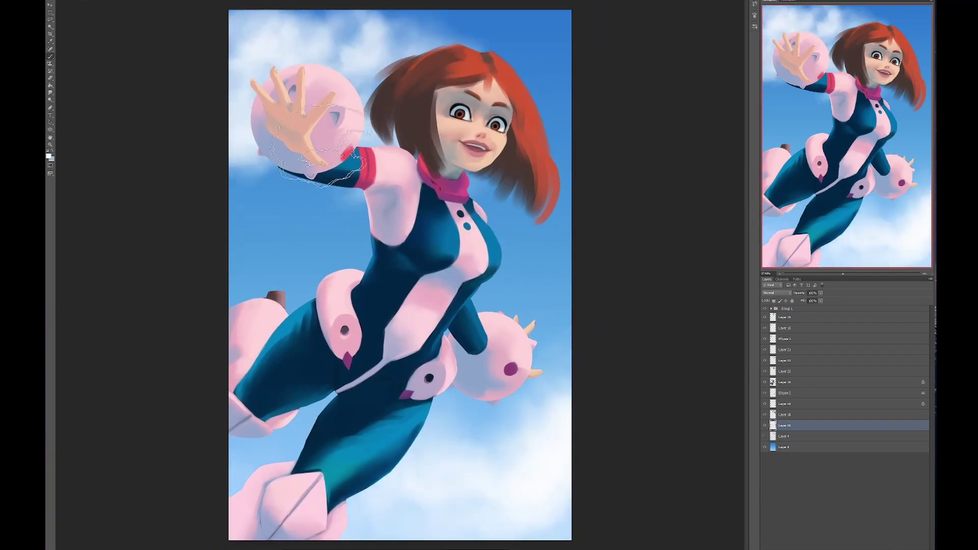
# Step: Build up and soften the clouds around the raised hand, upper sky and lower sky using white and blue strokes
pyautogui.click(764, 436)
pyautogui.click(765, 426)
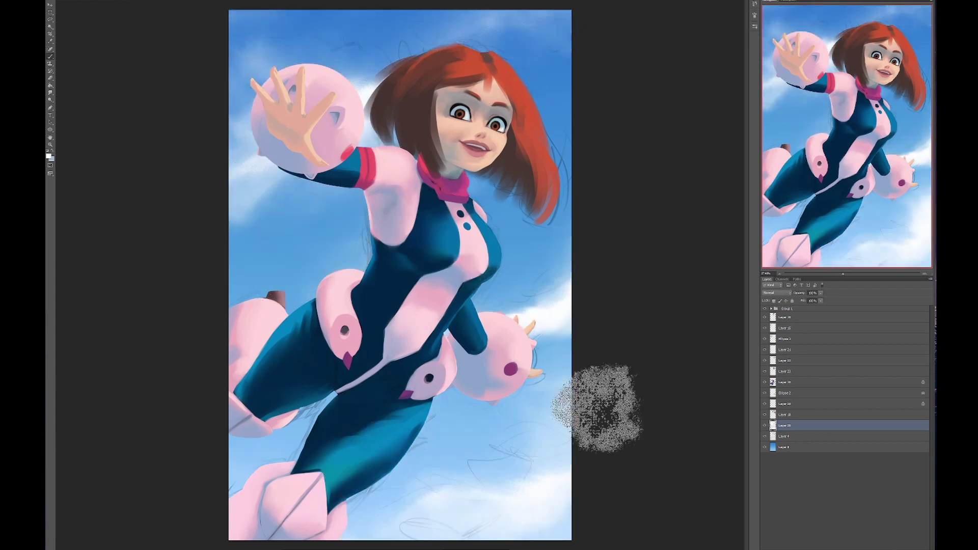
pyautogui.moveTo(594, 404); pyautogui.dragTo(484, 459)
pyautogui.moveTo(285, 82)
pyautogui.mouseDown()
pyautogui.moveTo(349, 55)
pyautogui.moveTo(522, 43)
pyautogui.mouseUp()
pyautogui.moveTo(286, 46); pyautogui.dragTo(240, 97)
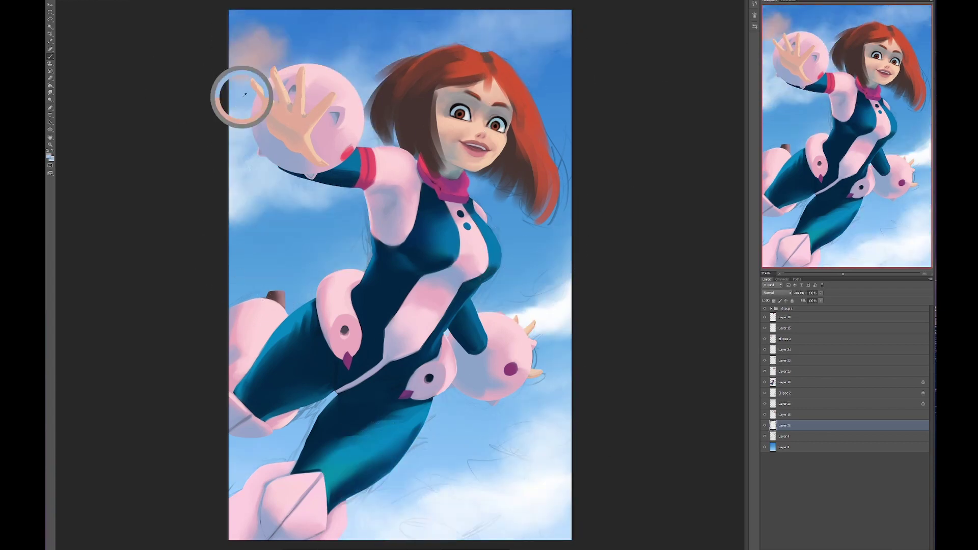
pyautogui.moveTo(255, 153); pyautogui.dragTo(258, 214)
pyautogui.moveTo(535, 286); pyautogui.dragTo(579, 360)
pyautogui.moveTo(540, 397)
pyautogui.mouseDown()
pyautogui.moveTo(473, 505)
pyautogui.moveTo(485, 517)
pyautogui.moveTo(564, 454)
pyautogui.moveTo(506, 459)
pyautogui.moveTo(530, 465)
pyautogui.moveTo(555, 306)
pyautogui.mouseUp()
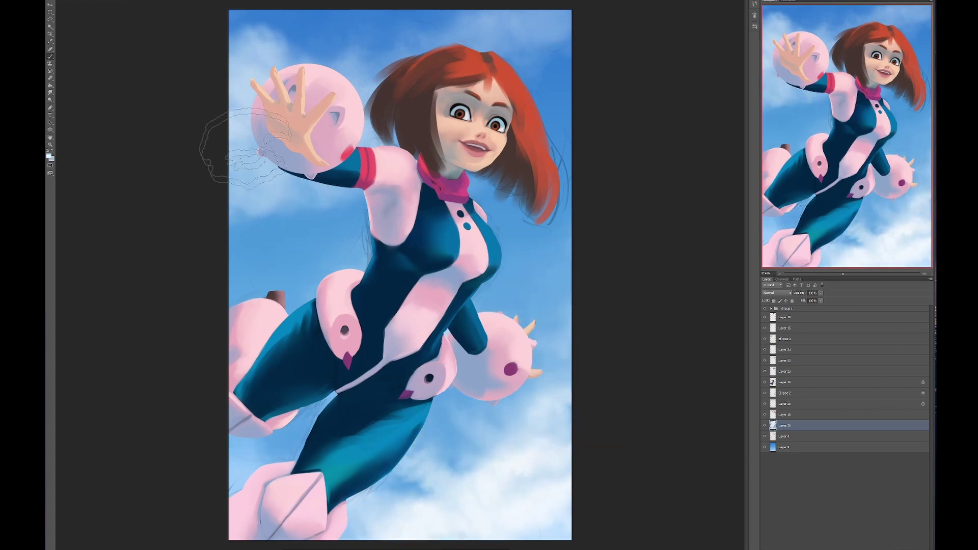
pyautogui.moveTo(218, 149)
pyautogui.mouseDown()
pyautogui.moveTo(349, 51)
pyautogui.moveTo(510, 30)
pyautogui.moveTo(275, 82)
pyautogui.mouseUp()
pyautogui.moveTo(274, 257); pyautogui.dragTo(250, 285)
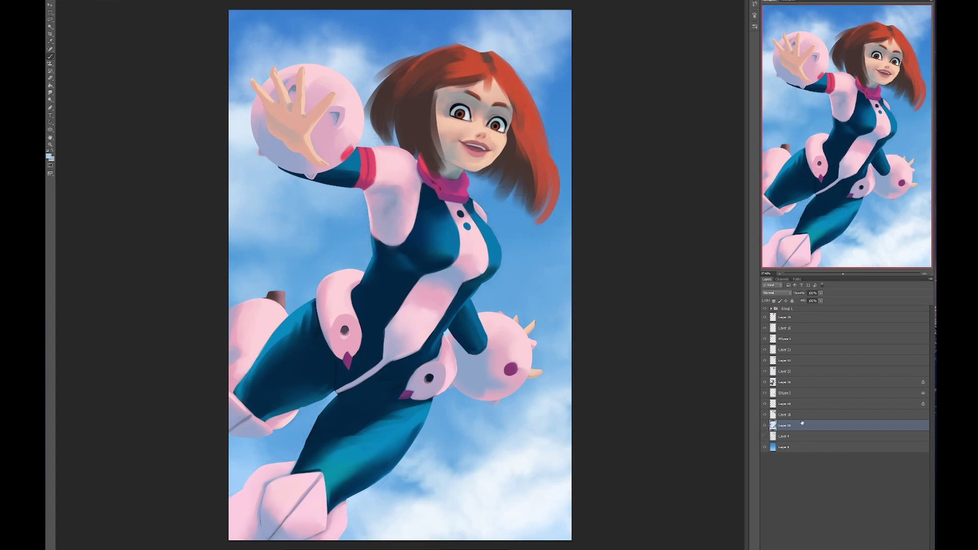
# Step: Add a layer above the hair and block in the pale pink headgear with magenta horns
pyautogui.hotkey('ctrl', 'shift', 'alt', 'n')
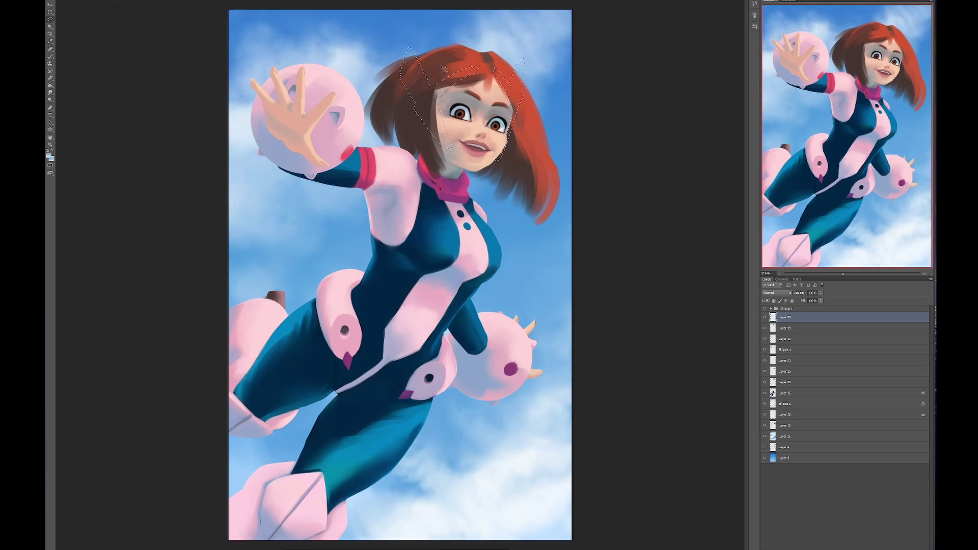
pyautogui.hotkey('alt', 'BackSpace')
pyautogui.press('b')
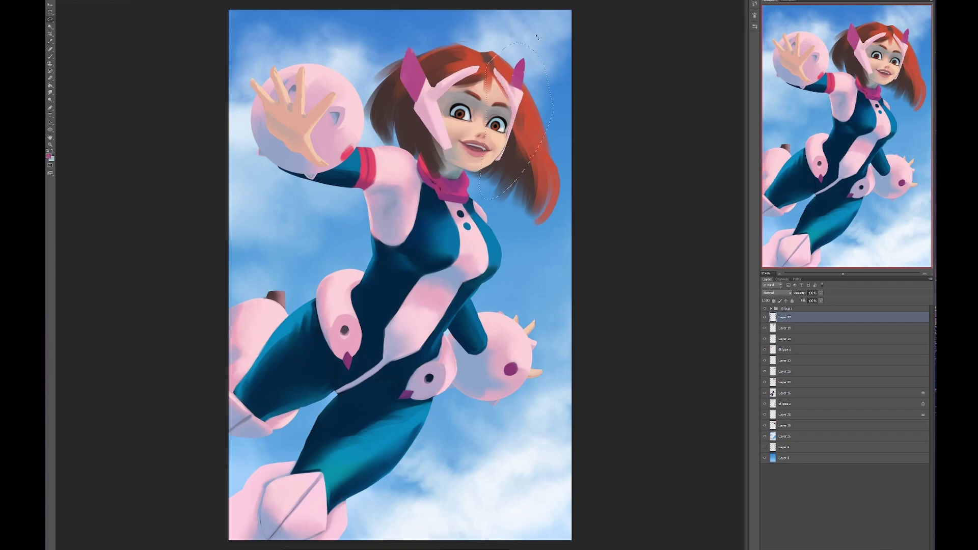
# Step: Paint the headgear's pale pink cheek guard along the far side of the face down to the jaw
pyautogui.scroll(3, 519, 106)
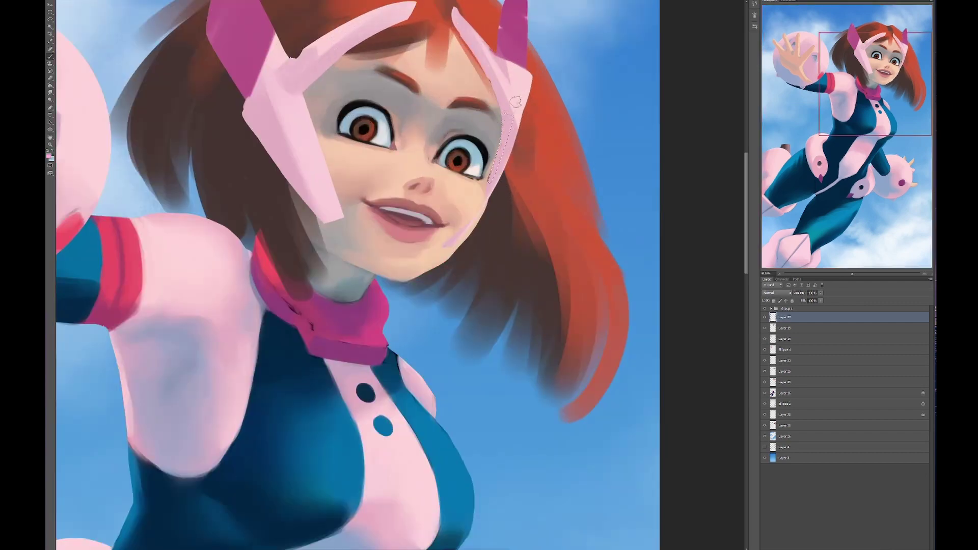
pyautogui.moveTo(515, 102)
pyautogui.mouseDown()
pyautogui.moveTo(481, 210)
pyautogui.moveTo(496, 190)
pyautogui.mouseUp()
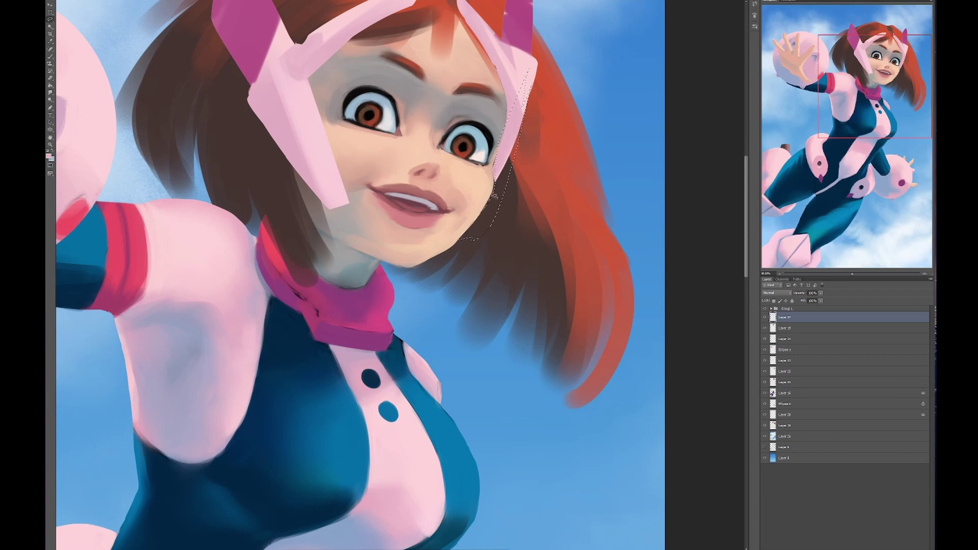
pyautogui.scroll(-1, 504, 131)
pyautogui.scroll(2, 504, 131)
# Step: Paint red fringe strands falling over the forehead on the front hair layer
pyautogui.hotkey('alt', '[')
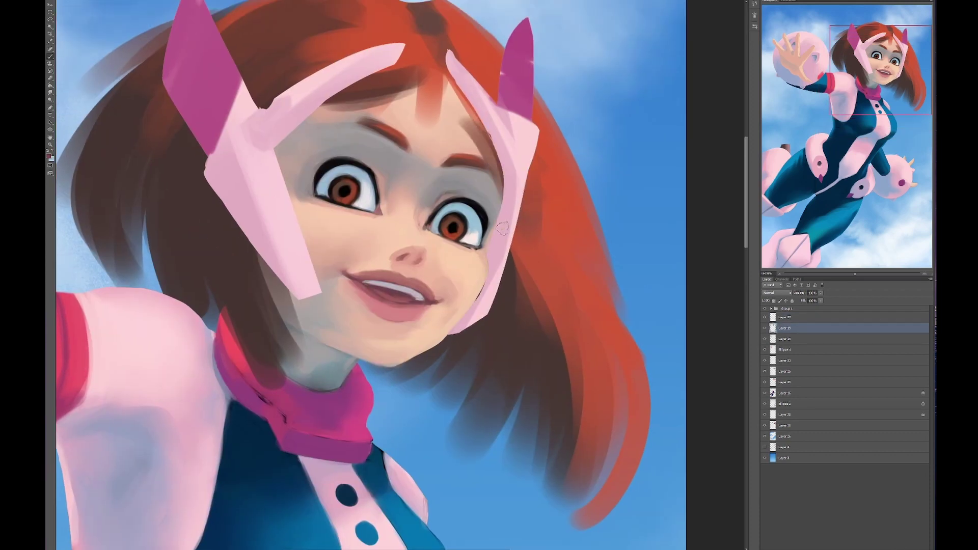
pyautogui.scroll(1, 316, 161)
# Step: Reshape the headgear's two forehead prongs into shorter, pointed tips
pyautogui.hotkey('alt', ']')
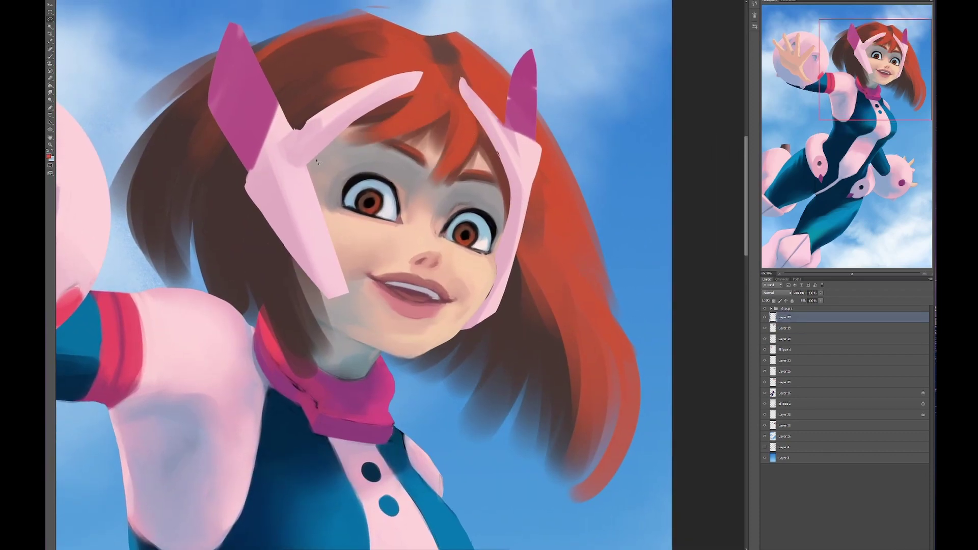
pyautogui.hscroll(1, 363, 275)
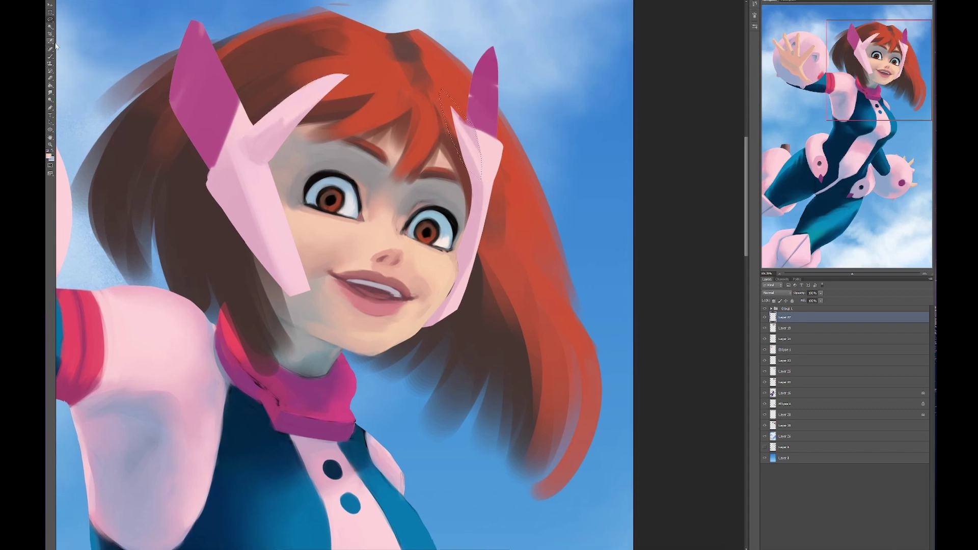
pyautogui.hotkey('ctrl', 'd')
pyautogui.hscroll(-1, 325, 83)
pyautogui.scroll(2, 325, 83)
# Step: Repaint the crown's outline and the parted fringe strands on the front hair layer
pyautogui.hotkey('alt', '[')
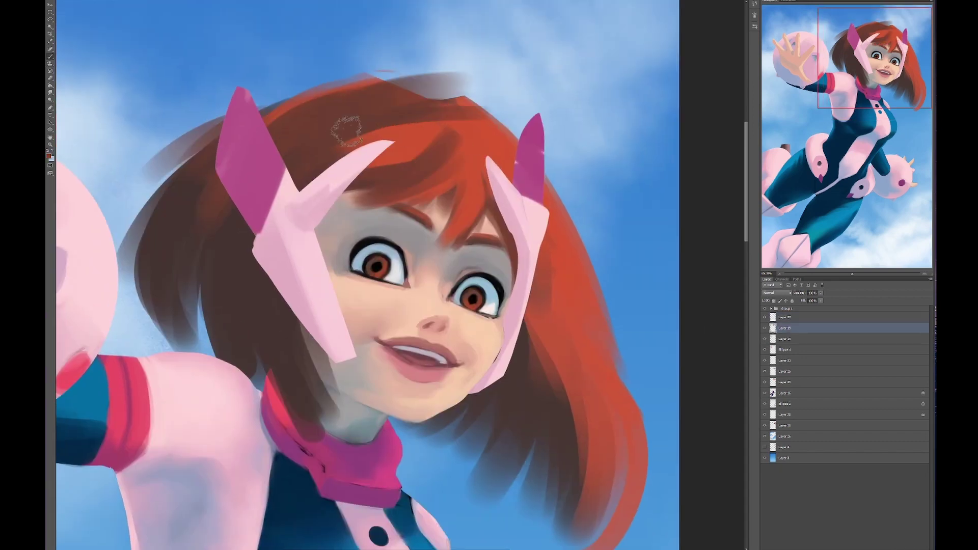
pyautogui.hscroll(-1, 408, 138)
pyautogui.scroll(1, 408, 138)
pyautogui.scroll(-1, 458, 214)
pyautogui.hscroll(1, 458, 214)
pyautogui.moveTo(493, 158)
pyautogui.mouseDown()
pyautogui.moveTo(454, 222)
pyautogui.moveTo(440, 221)
pyautogui.moveTo(481, 244)
pyautogui.mouseUp()
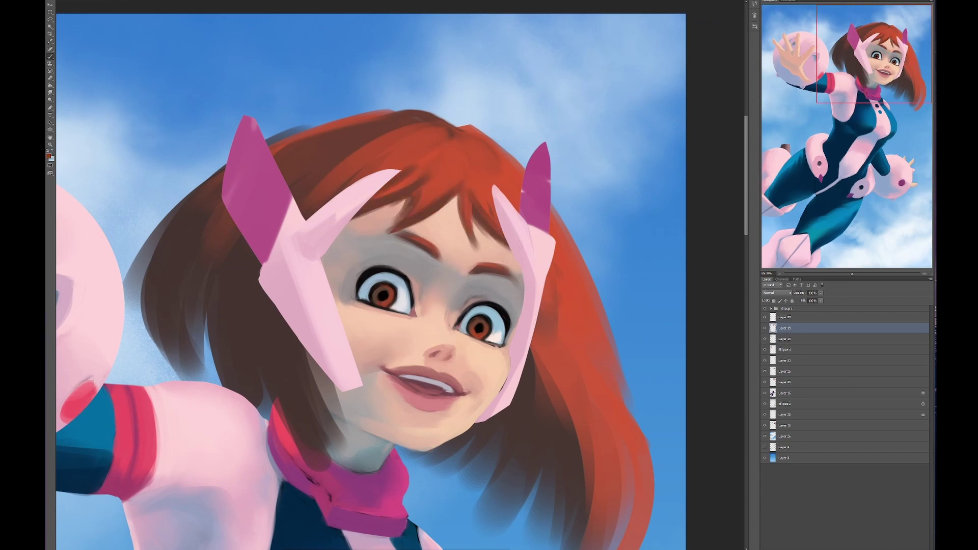
# Step: Paint bright red and dark brown hair strands beside and below both cheek guards
pyautogui.scroll(-2, 356, 255)
pyautogui.moveTo(545, 260); pyautogui.dragTo(529, 352)
pyautogui.moveTo(321, 269); pyautogui.dragTo(295, 377)
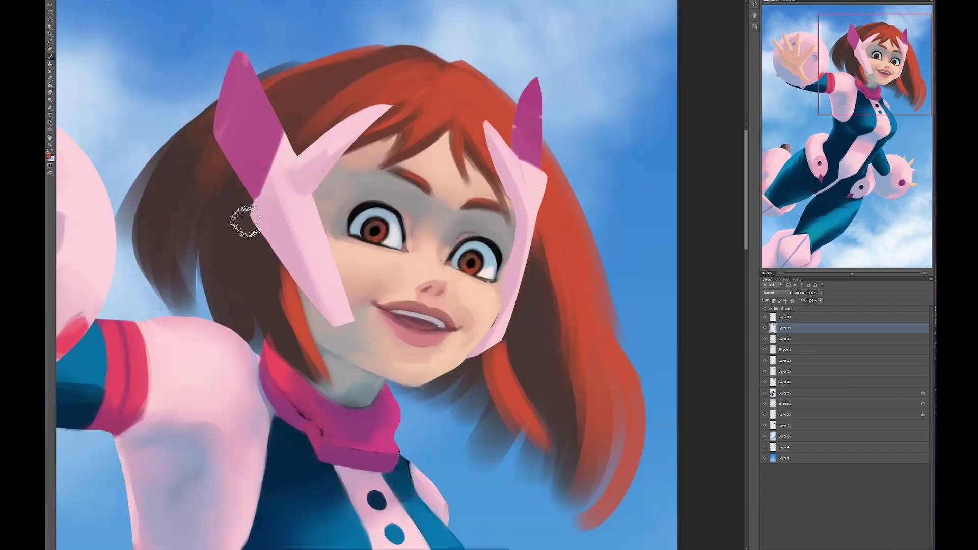
# Step: Transform the larger headgear piece so its purple wing sits higher and further outward from the face
pyautogui.hscroll(-1, 245, 222)
pyautogui.hotkey('alt', ']')
pyautogui.hotkey('ctrl', 't')
pyautogui.moveTo(336, 188); pyautogui.dragTo(346, 175)
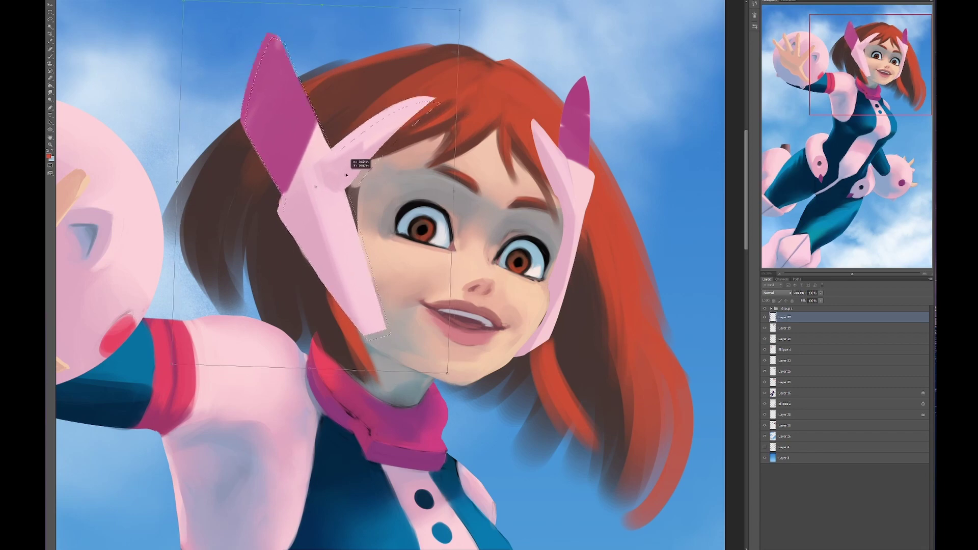
pyautogui.press('Return')
# Step: Rotate and narrow the smaller headgear piece so it follows the contour of the far cheek
pyautogui.hotkey('ctrl', 't')
pyautogui.moveTo(683, 43); pyautogui.dragTo(624, 228)
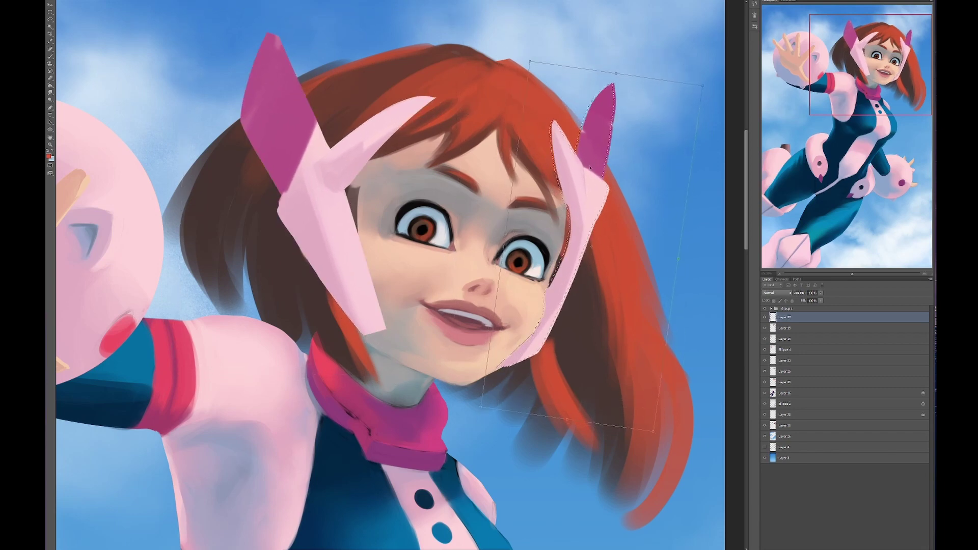
pyautogui.moveTo(590, 167); pyautogui.dragTo(576, 144)
pyautogui.press('Return')
# Step: Add new layers and paint sampled skin tones over the grey shading on the forehead between the eyebrows
pyautogui.hotkey('ctrl', 'shift', 'alt', 'n')
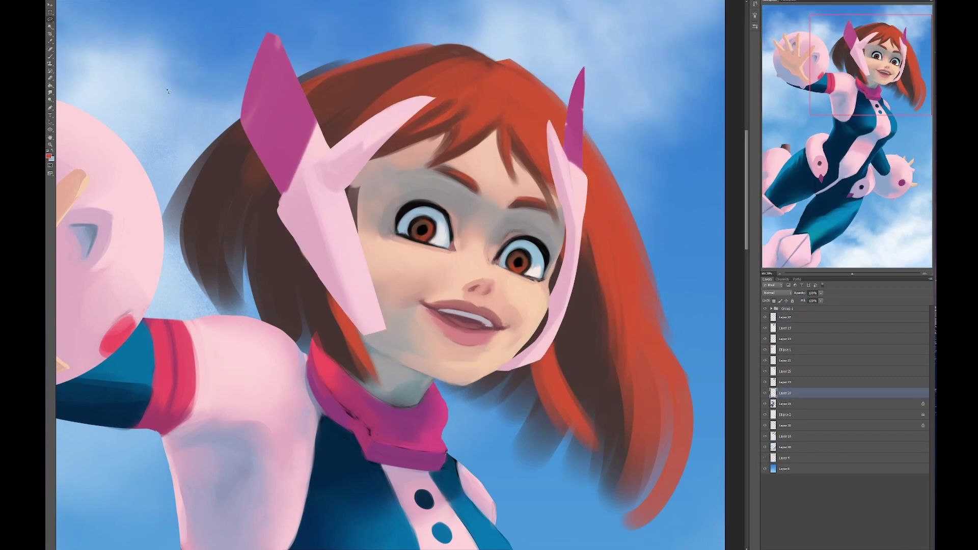
pyautogui.press('b')
pyautogui.keyDown('alt'); pyautogui.click(377, 246); pyautogui.keyUp('alt')
pyautogui.hscroll(1, 507, 324)
pyautogui.scroll(2, 546, 264)
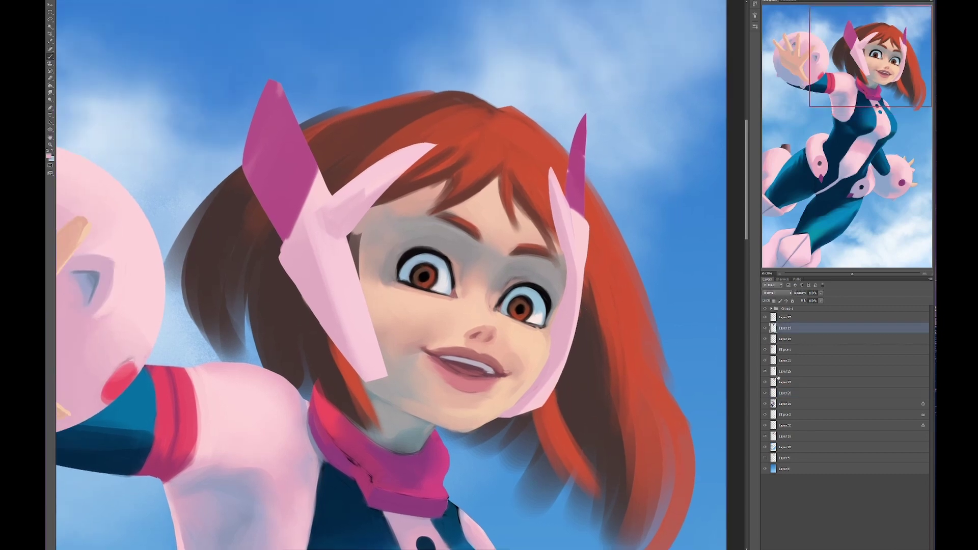
pyautogui.hotkey('ctrl', 'shift', 'alt', 'n')
pyautogui.hscroll(-2, 505, 277)
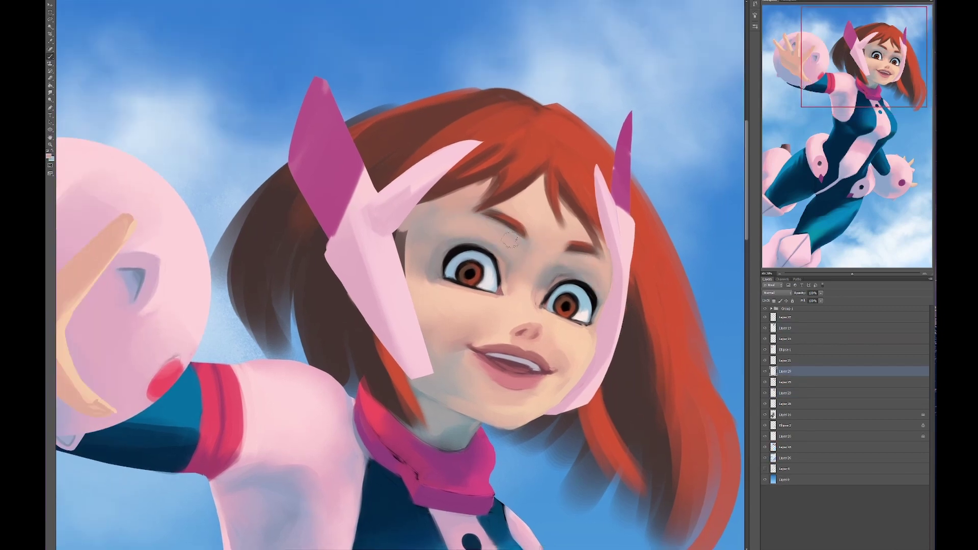
# Step: Extend both eyebrows with thin tapered tails and soften the grey shading around the eyes
pyautogui.hscroll(-1, 541, 372)
pyautogui.scroll(-1, 541, 372)
pyautogui.hscroll(-1, 530, 168)
pyautogui.scroll(1, 530, 169)
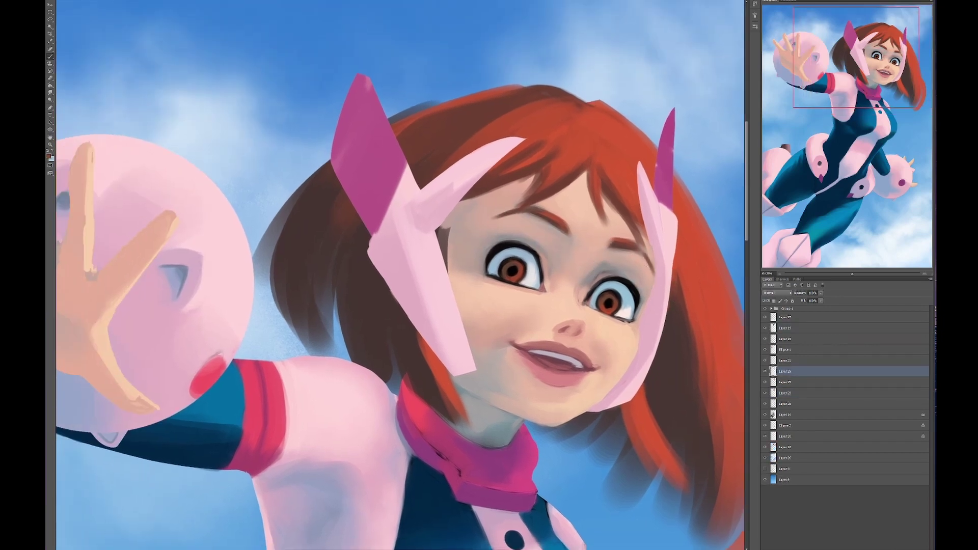
pyautogui.hscroll(2, 530, 169)
pyautogui.hscroll(2, 530, 168)
pyautogui.scroll(-1, 530, 168)
# Step: Collapse Group 1, check what the upper layers contain, and merge the second layer beneath the group with the one below
pyautogui.hotkey('ctrl', '0')
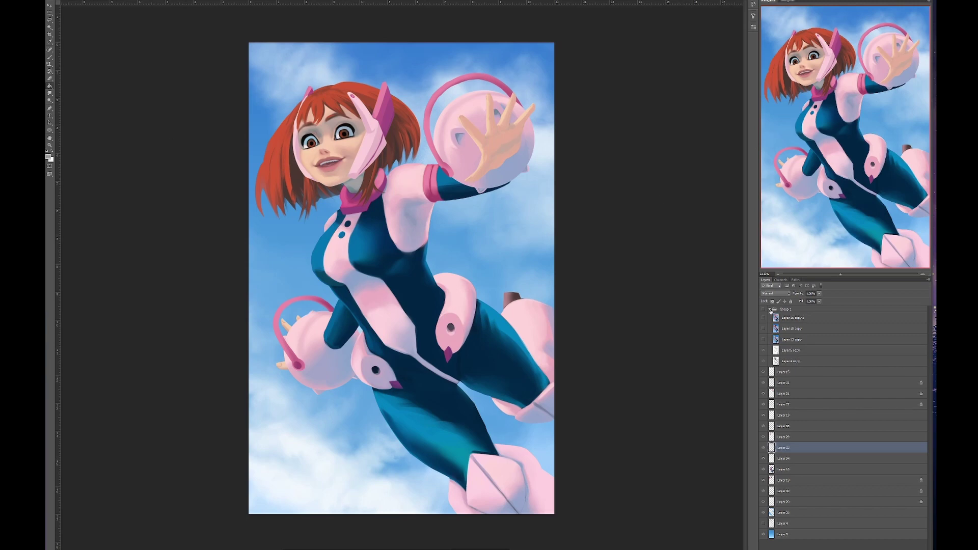
pyautogui.click(769, 310)
pyautogui.click(763, 339)
pyautogui.click(763, 340)
pyautogui.click(763, 339)
pyautogui.click(763, 340)
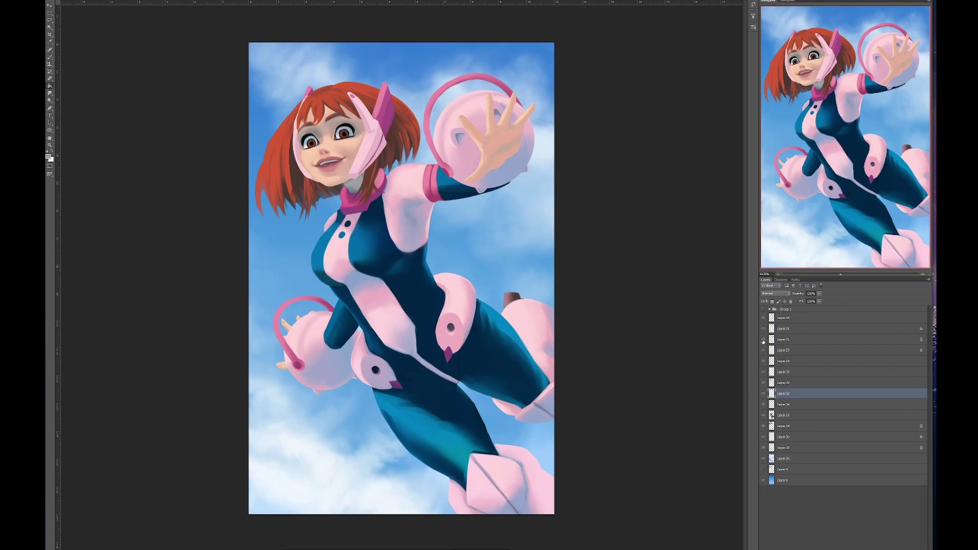
pyautogui.click(771, 329)
pyautogui.hotkey('ctrl', 'e')
# Step: Select the layer with the outer hair and pull the long strands beside the far cheek closer to the face
pyautogui.click(763, 361)
pyautogui.click(763, 361)
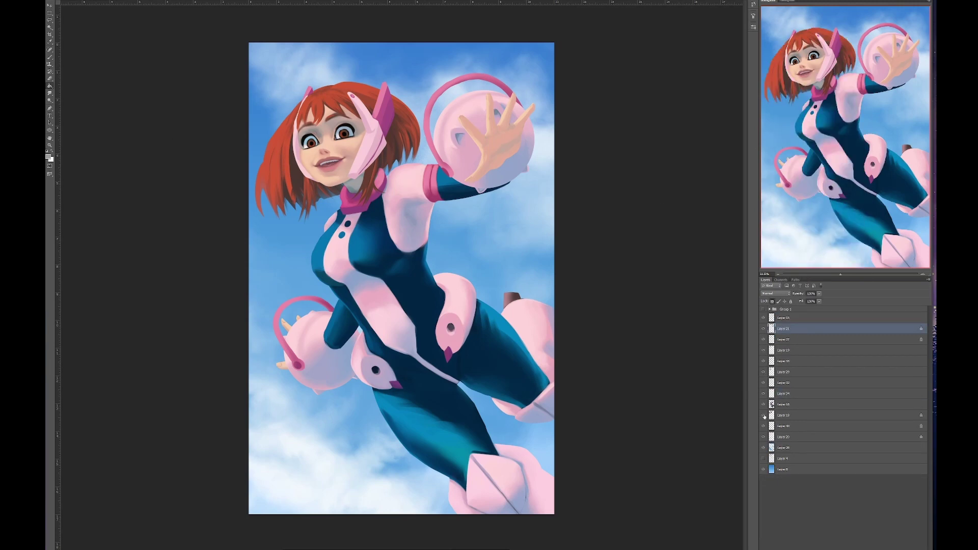
pyautogui.click(785, 415)
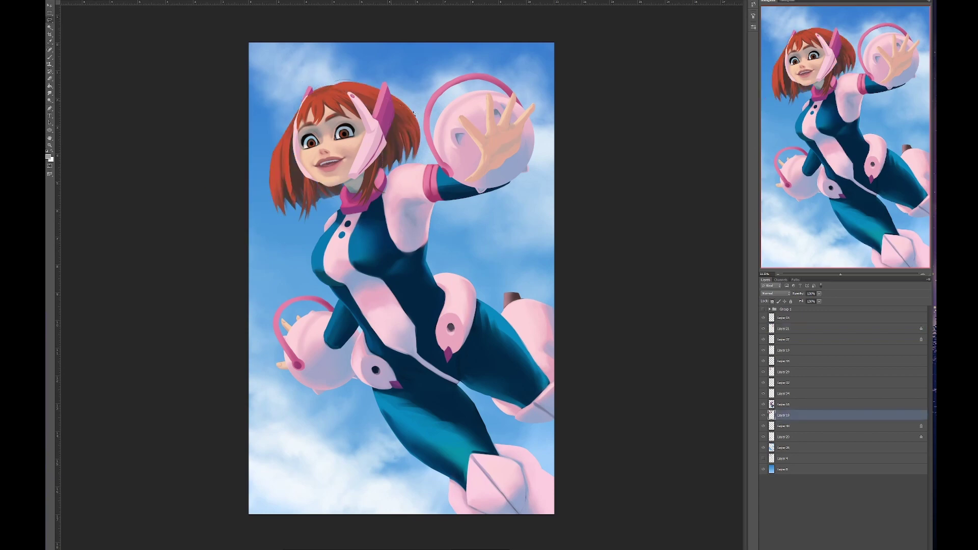
# Step: Merge a new layer into the layer directly above the clouds and bring up the brush presets for cloud painting
pyautogui.hotkey('ctrl', 'shift', 'alt', 'n')
pyautogui.hotkey('ctrl', 'e')
pyautogui.click(754, 26)
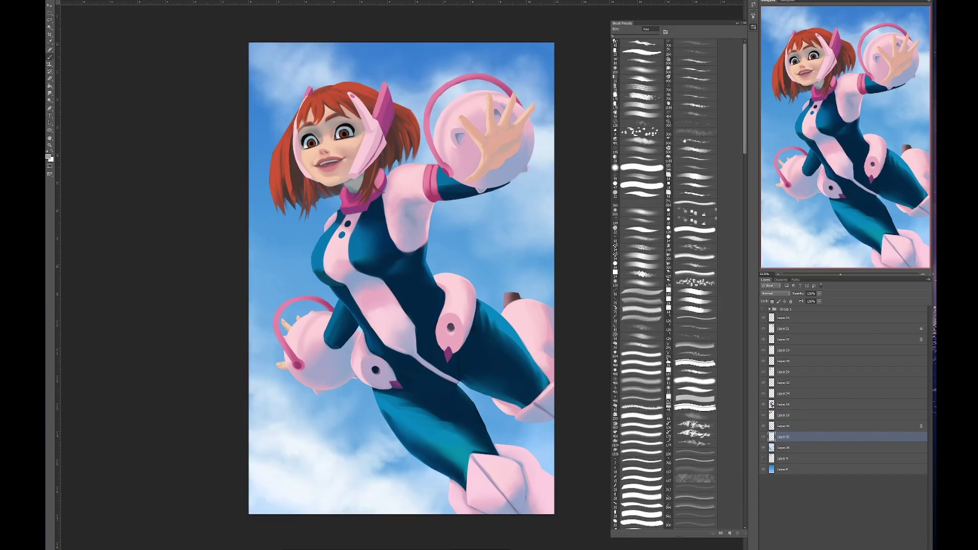
pyautogui.scroll(2, 541, 250)
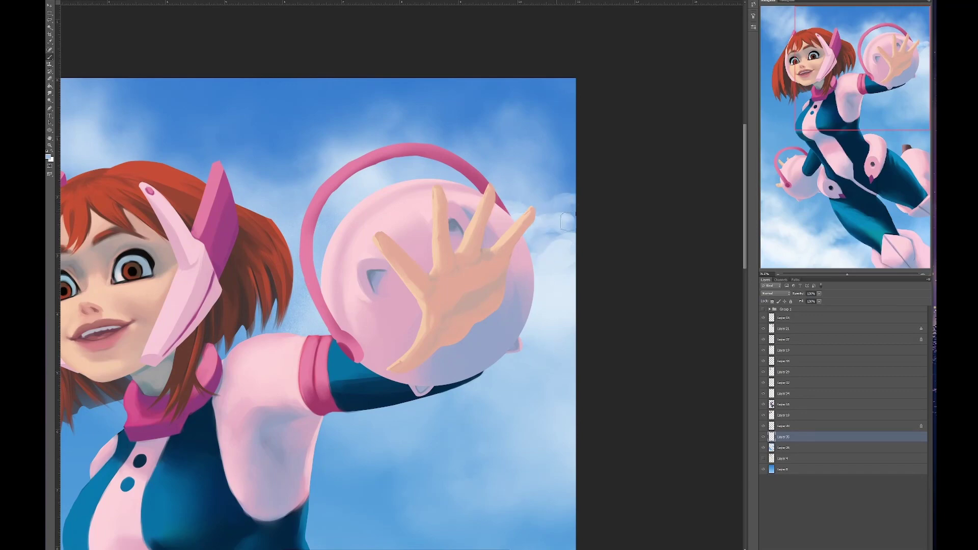
# Step: Paint light blue and white clouds in the sky between the raised arm and the hip
pyautogui.scroll(-3, 567, 222)
pyautogui.moveTo(505, 280); pyautogui.dragTo(372, 326)
pyautogui.hscroll(-1, 510, 285)
pyautogui.moveTo(560, 270); pyautogui.dragTo(484, 326)
pyautogui.moveTo(388, 388)
pyautogui.mouseDown()
pyautogui.moveTo(518, 280)
pyautogui.moveTo(459, 316)
pyautogui.mouseUp()
pyautogui.moveTo(489, 306)
pyautogui.mouseDown()
pyautogui.moveTo(509, 306)
pyautogui.moveTo(515, 258)
pyautogui.mouseUp()
pyautogui.moveTo(417, 331)
pyautogui.mouseDown()
pyautogui.moveTo(535, 285)
pyautogui.moveTo(512, 287)
pyautogui.moveTo(655, 343)
pyautogui.moveTo(616, 352)
pyautogui.moveTo(631, 305)
pyautogui.mouseUp()
pyautogui.moveTo(514, 387); pyautogui.dragTo(636, 357)
pyautogui.moveTo(489, 433); pyautogui.dragTo(572, 415)
pyautogui.moveTo(423, 320); pyautogui.dragTo(479, 362)
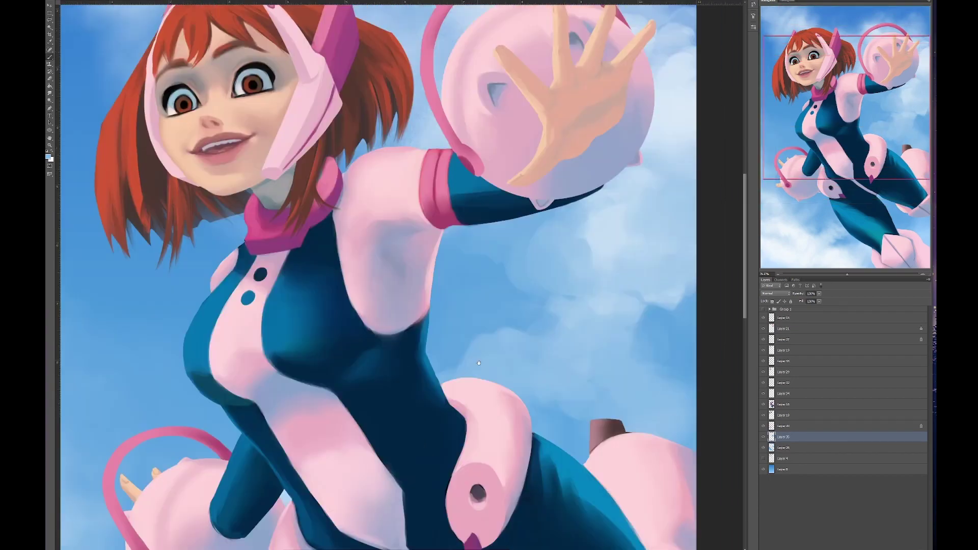
# Step: Paint billowing clouds behind the raised hand's sphere and its pink ring, undoing the wide pale stroke near the canvas top
pyautogui.scroll(-3, 641, 187)
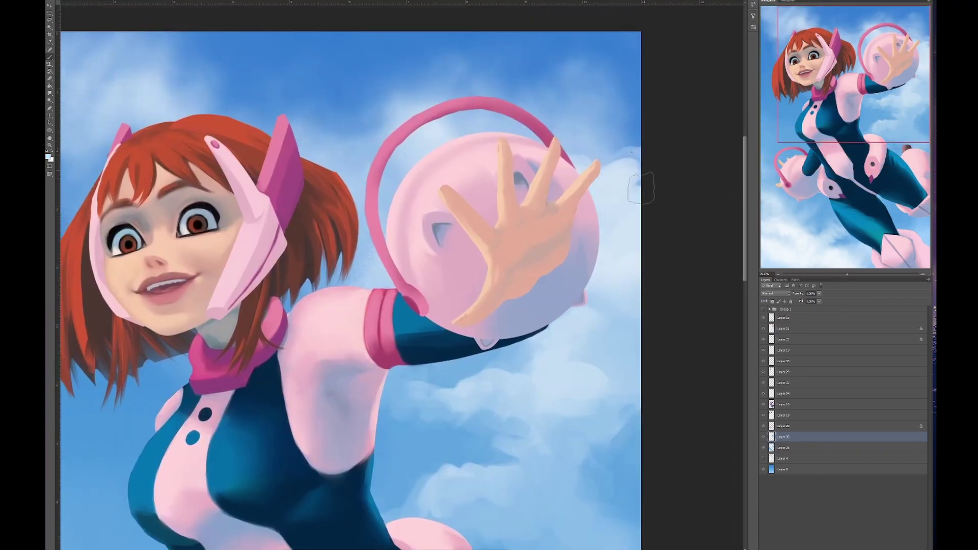
pyautogui.scroll(2, 641, 188)
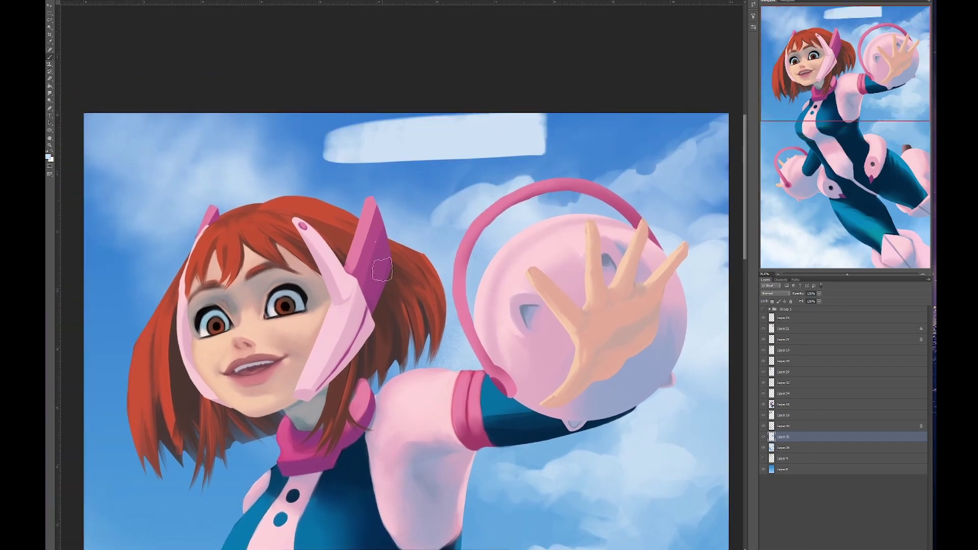
pyautogui.hotkey('ctrl', 'z')
pyautogui.hscroll(1, 468, 234)
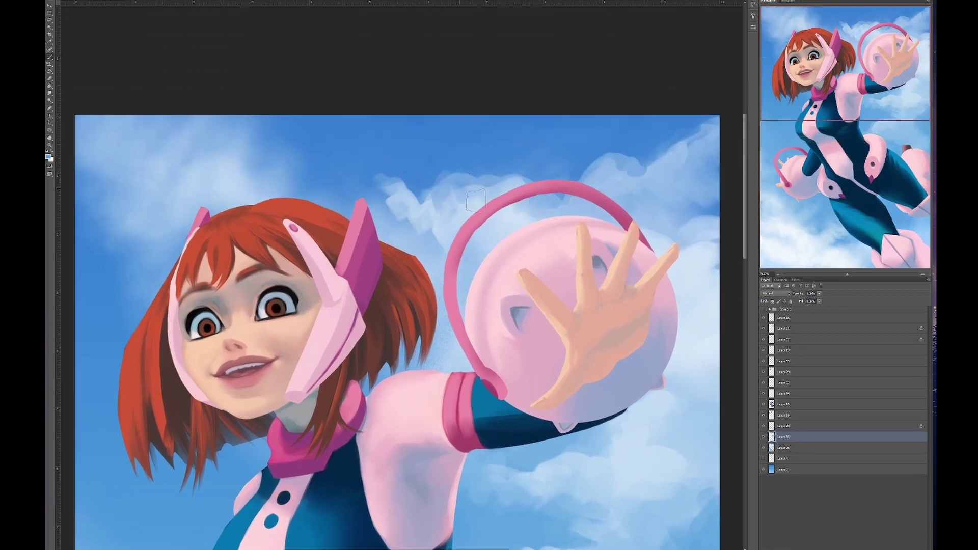
pyautogui.scroll(2, 535, 237)
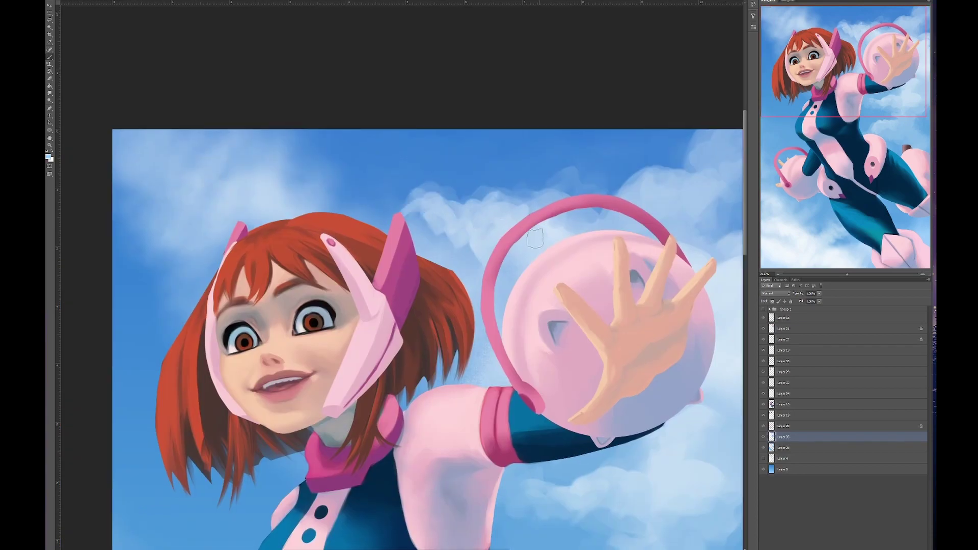
pyautogui.scroll(-1, 535, 237)
pyautogui.hscroll(4, 535, 238)
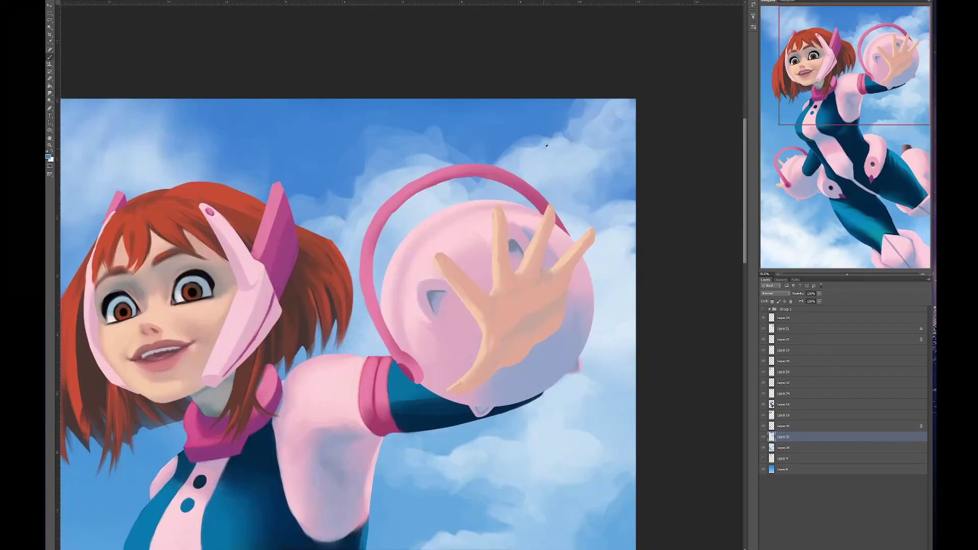
# Step: Refine the clouds beneath the raised arm with brighter puffs and sky-blue gaps
pyautogui.scroll(-4, 486, 186)
pyautogui.scroll(-1, 586, 370)
pyautogui.hscroll(-1, 587, 370)
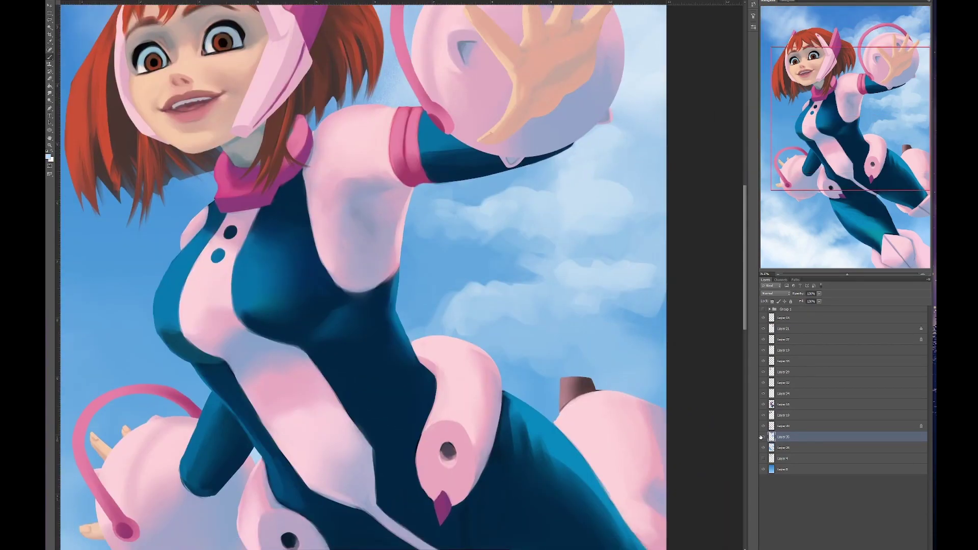
pyautogui.scroll(1, 451, 332)
pyautogui.hscroll(1, 451, 333)
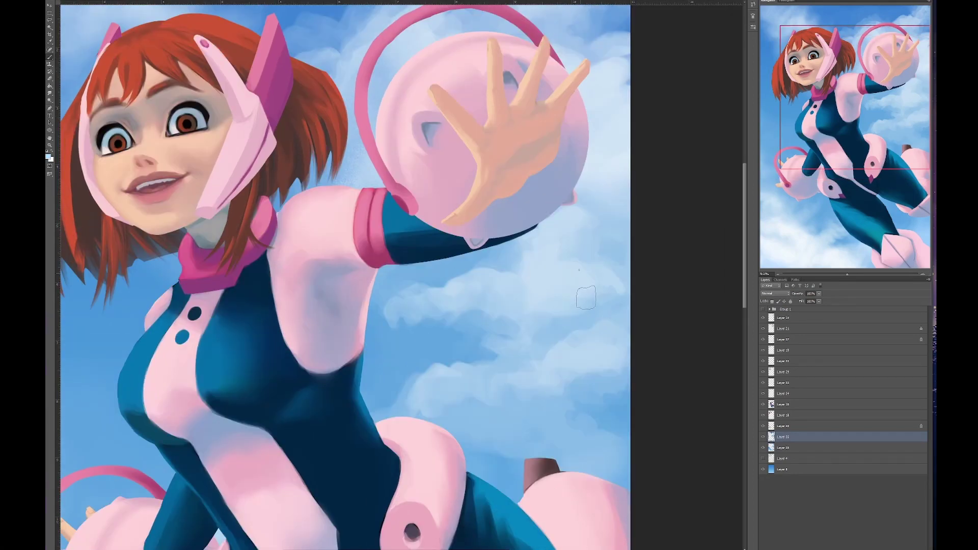
pyautogui.scroll(-1, 505, 364)
pyautogui.hscroll(-1, 505, 365)
pyautogui.scroll(-4, 492, 330)
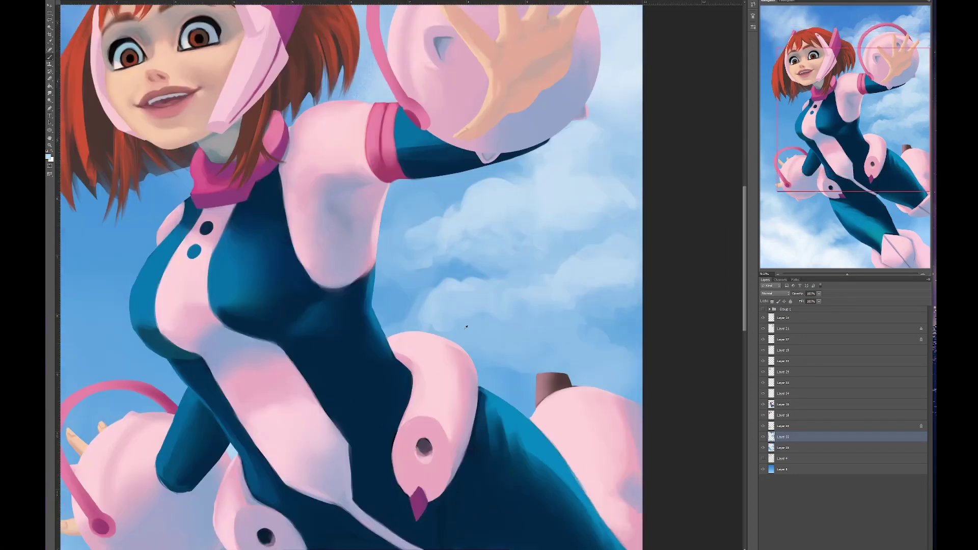
# Step: Paint broad pale clouds behind the head in the canvas's upper-left corner
pyautogui.scroll(10, 491, 330)
pyautogui.hscroll(-10, 492, 330)
pyautogui.hscroll(6, 608, 224)
pyautogui.scroll(2, 607, 224)
pyautogui.hscroll(-8, 608, 224)
pyautogui.scroll(2, 608, 224)
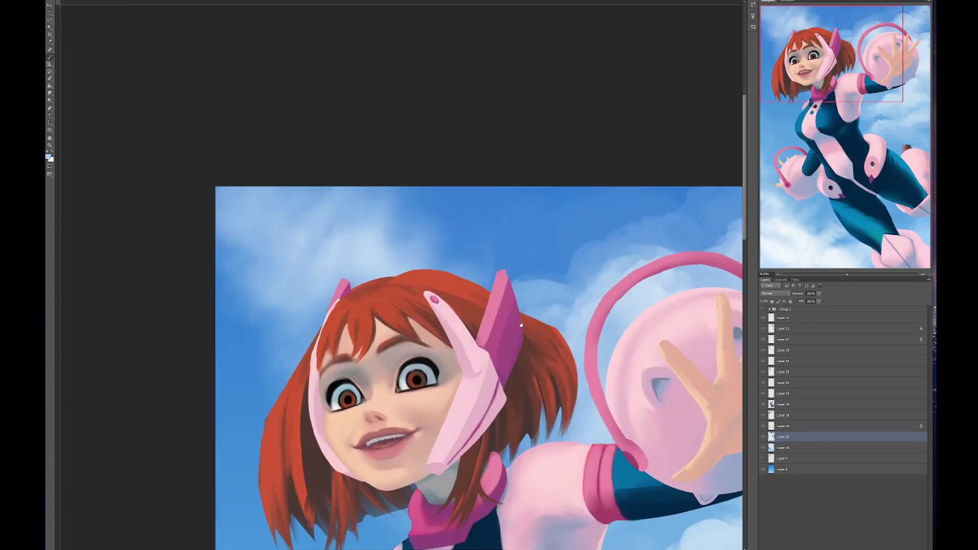
pyautogui.hscroll(1, 520, 270)
pyautogui.scroll(1, 520, 270)
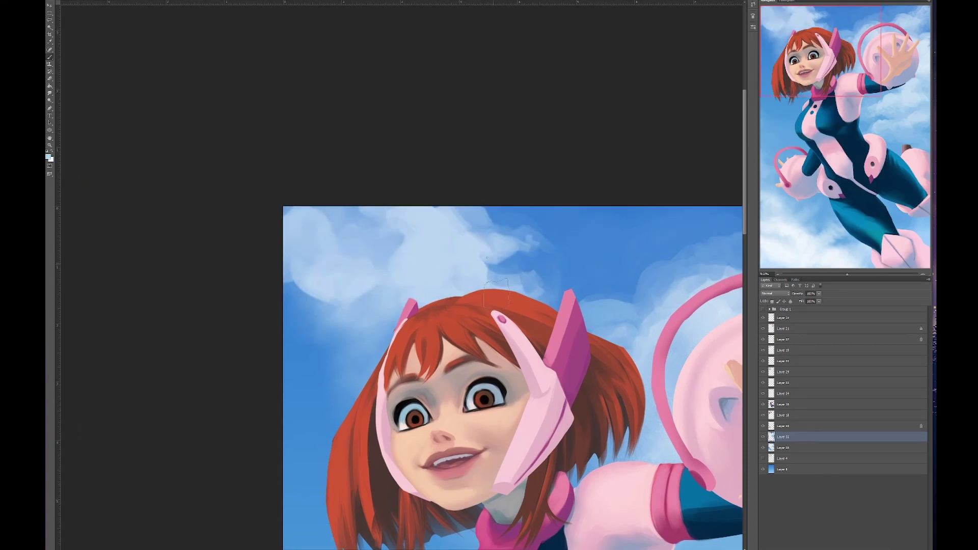
# Step: Extend the cloud behind the head toward the pink ring and shape its edges with sky blue
pyautogui.hscroll(-2, 496, 246)
pyautogui.scroll(-1, 496, 246)
pyautogui.hscroll(-2, 454, 238)
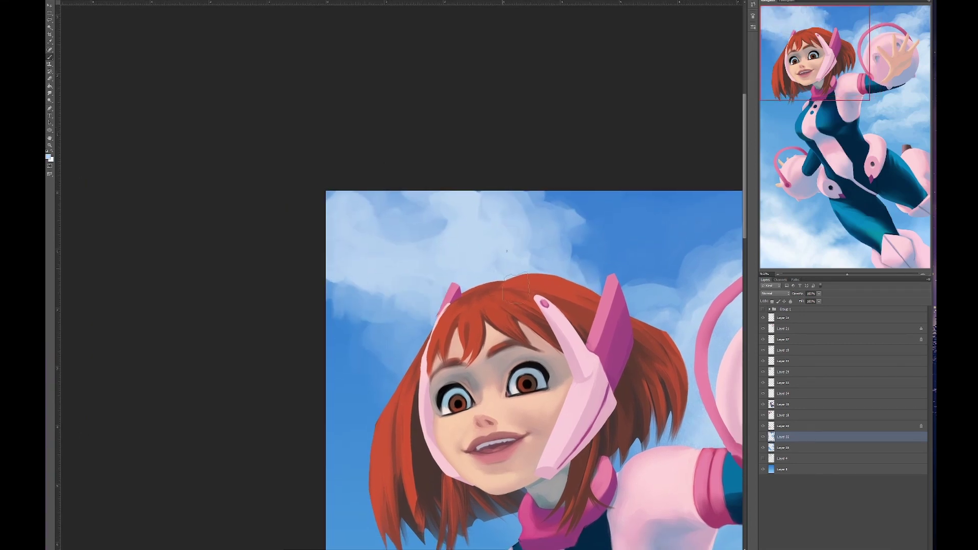
pyautogui.hscroll(2, 454, 237)
pyautogui.hscroll(2, 453, 238)
pyautogui.scroll(1, 454, 238)
pyautogui.hscroll(-1, 454, 238)
pyautogui.hscroll(3, 433, 209)
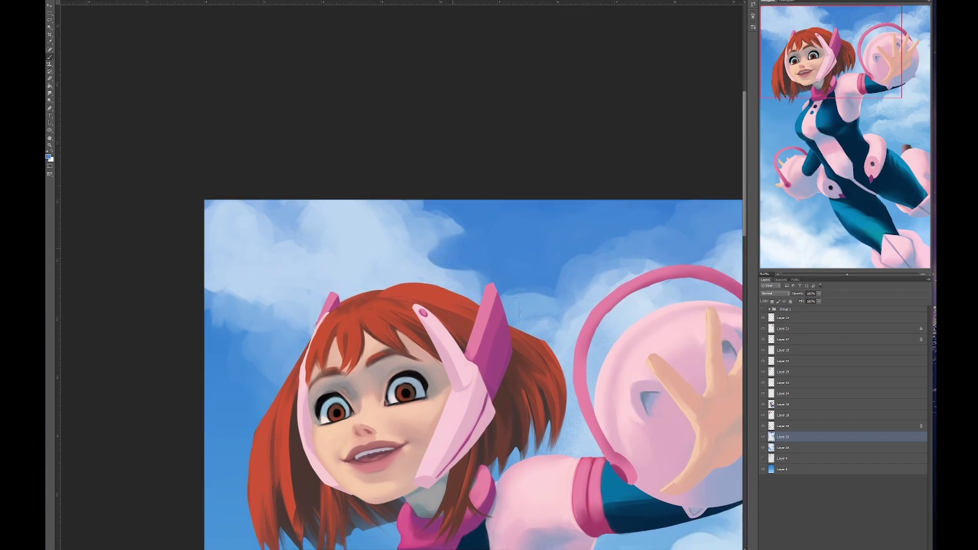
# Step: Break up the cloud behind the head with sky-blue gaps and separate smaller puffs beside the far headgear wing
pyautogui.hscroll(1, 412, 180)
pyautogui.hscroll(1, 494, 219)
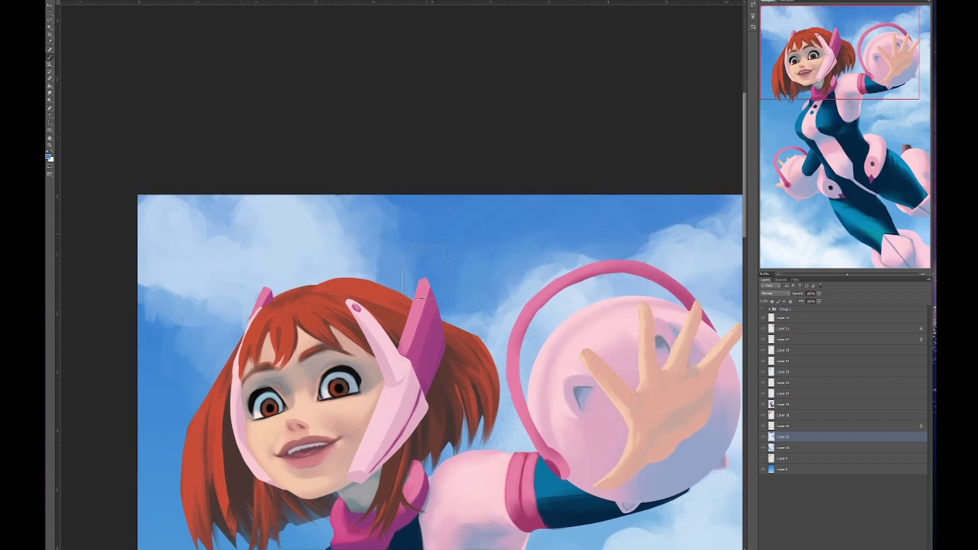
pyautogui.hscroll(-4, 367, 275)
pyautogui.scroll(1, 367, 275)
pyautogui.hscroll(-1, 262, 324)
pyautogui.scroll(-1, 261, 325)
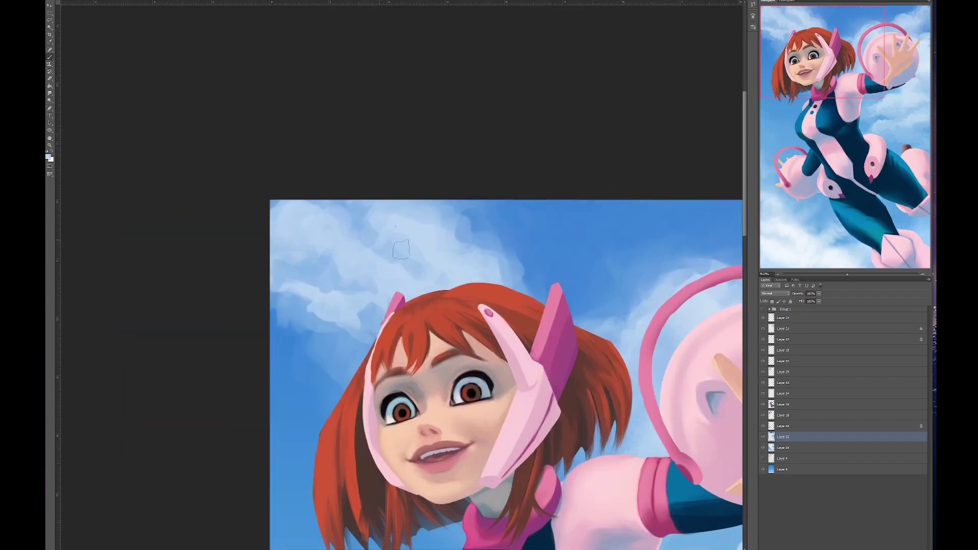
# Step: Spread the cloud along the canvas's top edge above the head and layer translucent puffs into it
pyautogui.hscroll(1, 478, 250)
pyautogui.hscroll(-3, 413, 295)
pyautogui.scroll(-1, 412, 294)
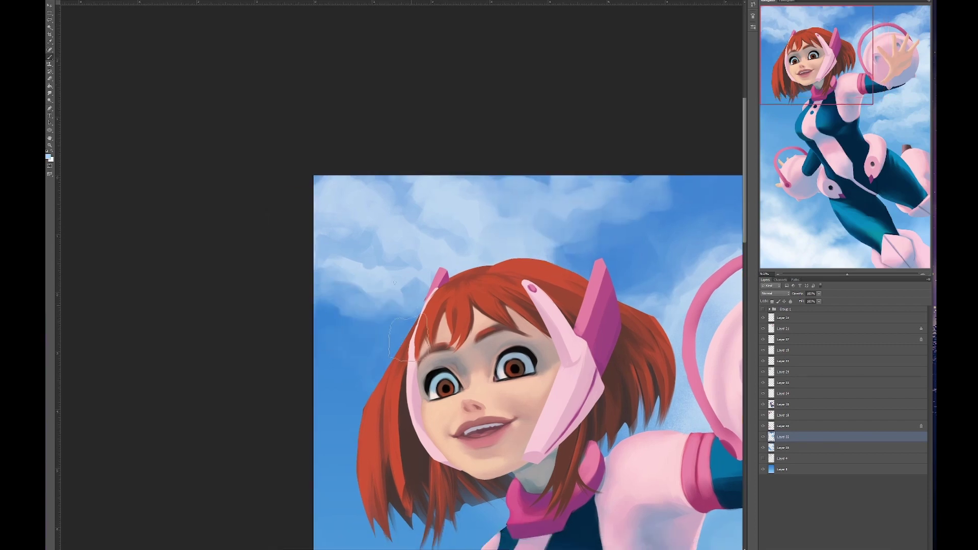
pyautogui.hscroll(1, 481, 275)
pyautogui.scroll(1, 481, 275)
pyautogui.hscroll(3, 309, 234)
pyautogui.scroll(-1, 309, 235)
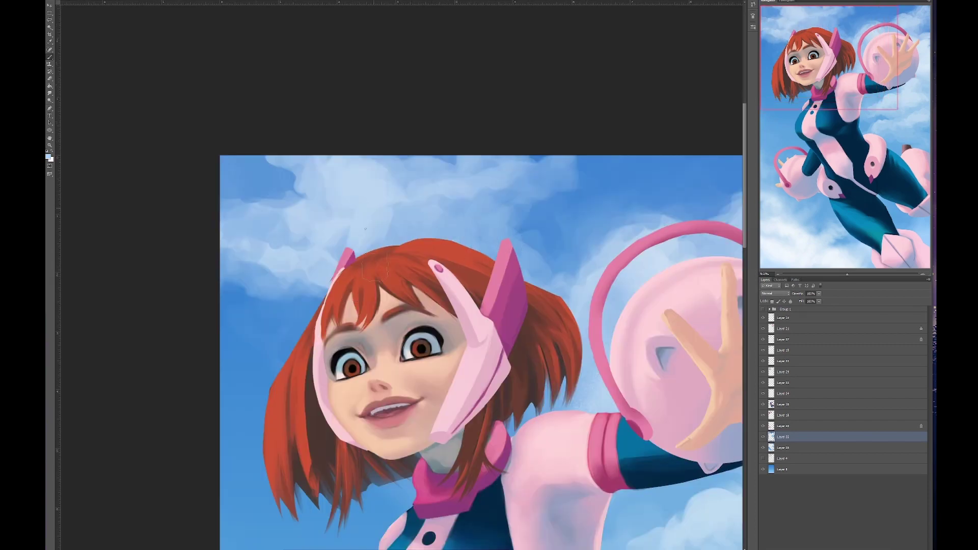
# Step: Soften the cloud wisps between the near headgear wing and the pink ring with sky blue
pyautogui.hscroll(-3, 417, 235)
pyautogui.scroll(1, 417, 234)
pyautogui.hscroll(3, 579, 298)
pyautogui.scroll(2, 579, 298)
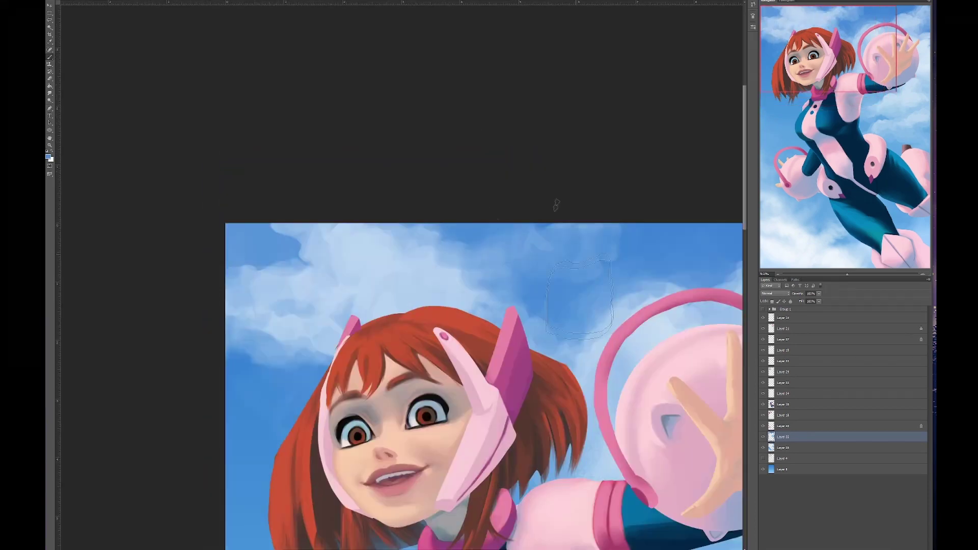
pyautogui.hscroll(-2, 374, 255)
pyautogui.scroll(-2, 375, 254)
pyautogui.hscroll(5, 267, 234)
pyautogui.scroll(-9, 266, 234)
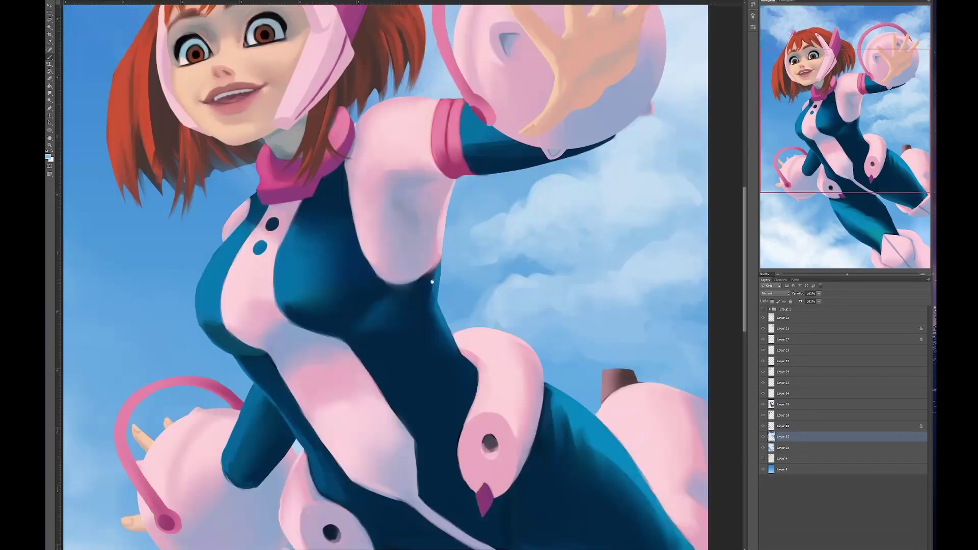
# Step: Paint a darker blue gap into the cloud near the canvas's upper-left corner and brighten the puffs around it
pyautogui.hscroll(-5, 609, 211)
pyautogui.scroll(8, 610, 211)
pyautogui.hscroll(1, 610, 212)
pyautogui.hscroll(-4, 610, 211)
pyautogui.scroll(1, 609, 211)
pyautogui.hscroll(4, 526, 280)
pyautogui.scroll(3, 526, 280)
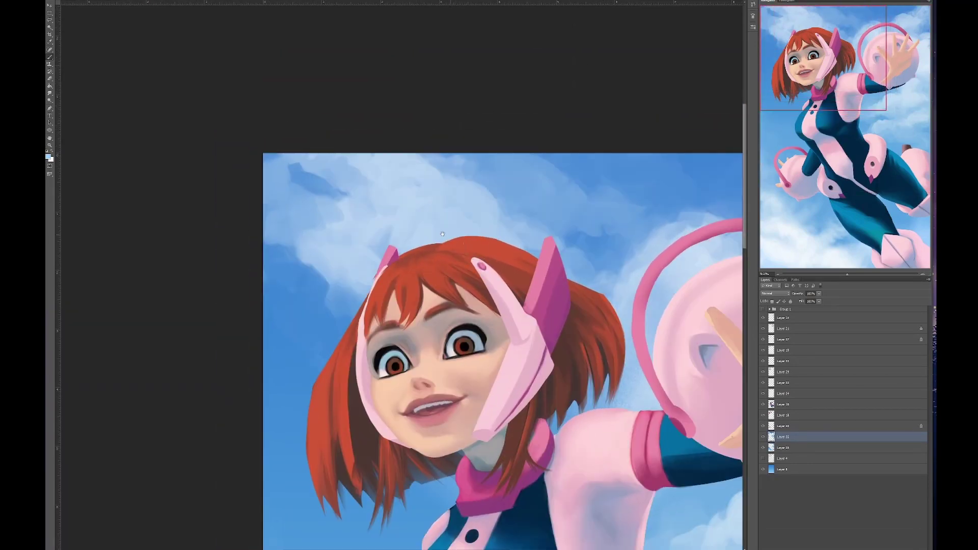
pyautogui.hscroll(-4, 527, 281)
pyautogui.scroll(2, 526, 281)
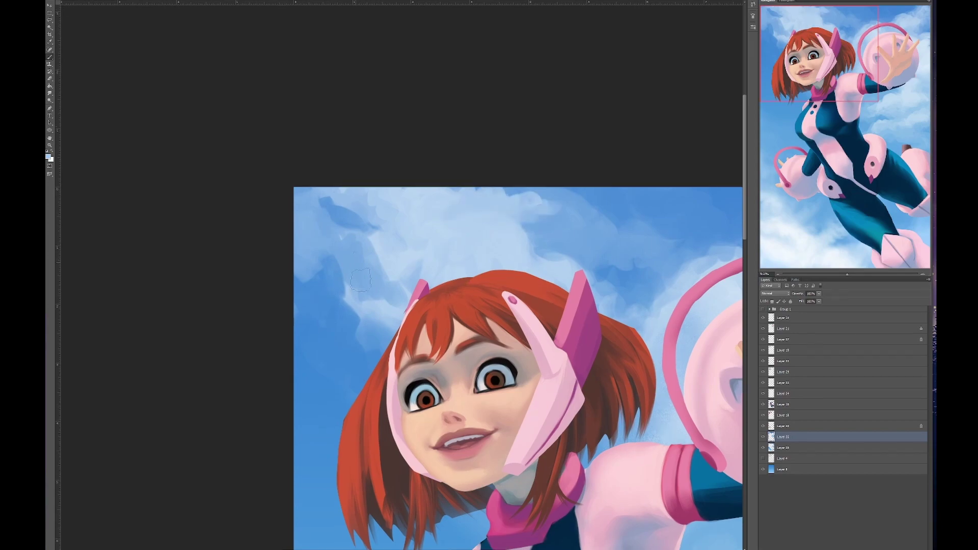
# Step: Blend the blue gap in the corner cloud and define the cloud's puffy edge above the near headgear wing
pyautogui.hscroll(15, 443, 208)
pyautogui.scroll(-5, 443, 208)
pyautogui.hscroll(-12, 395, 234)
pyautogui.scroll(3, 394, 234)
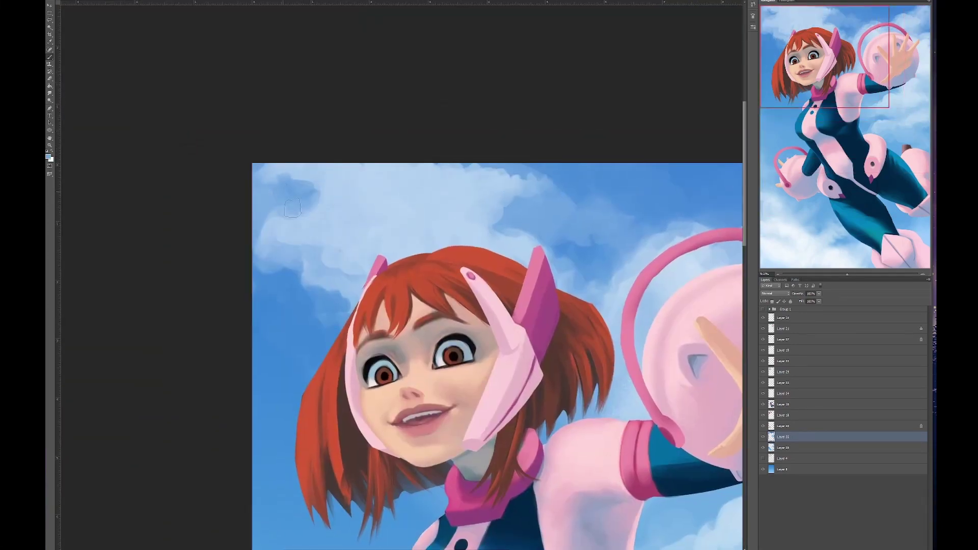
# Step: Paint sky blue across the cloud near the canvas's upper-left corner, separating the puffs beside the head from those above it
pyautogui.hscroll(1, 415, 285)
pyautogui.scroll(1, 415, 285)
pyautogui.hscroll(2, 415, 286)
pyautogui.hscroll(-4, 360, 262)
pyautogui.scroll(1, 359, 262)
pyautogui.press(']')
pyautogui.press(']')
pyautogui.press(']')
pyautogui.press(']')
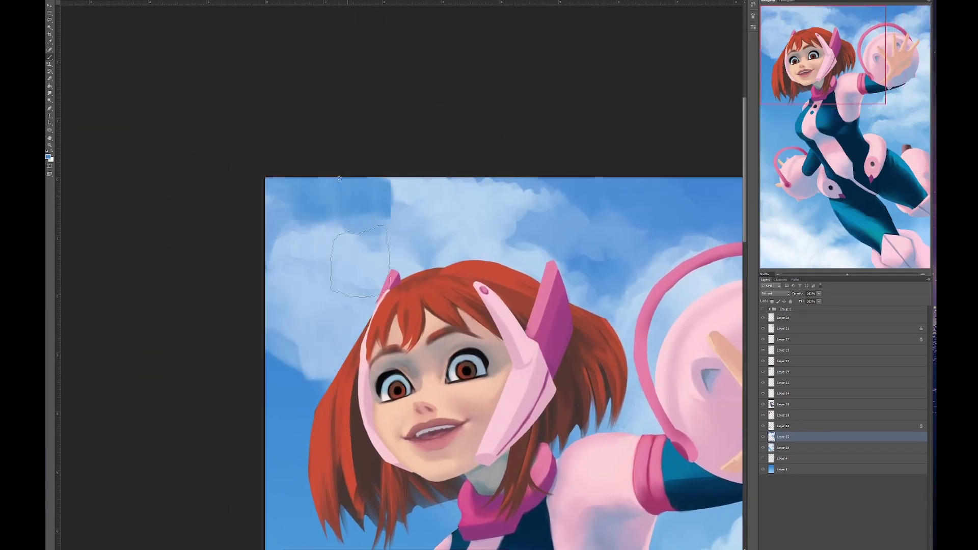
pyautogui.hscroll(2, 372, 184)
pyautogui.hscroll(-4, 415, 222)
pyautogui.scroll(1, 415, 222)
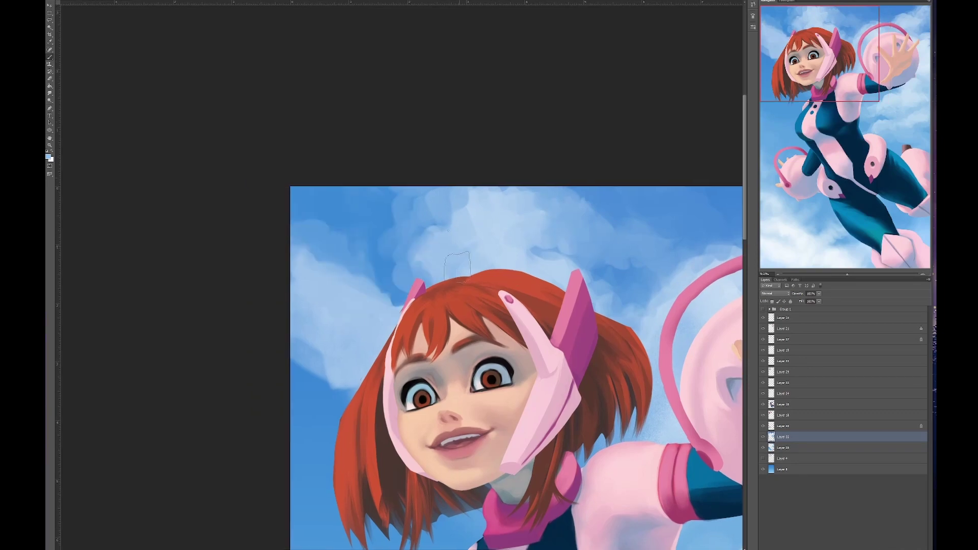
# Step: Soften the edges of the blue gap and extend the cloud at the canvas's left edge down beside the hair
pyautogui.scroll(1, 457, 265)
pyautogui.hscroll(-8, 457, 265)
pyautogui.hscroll(2, 414, 448)
pyautogui.scroll(-3, 413, 449)
pyautogui.press(']')
pyautogui.press(']')
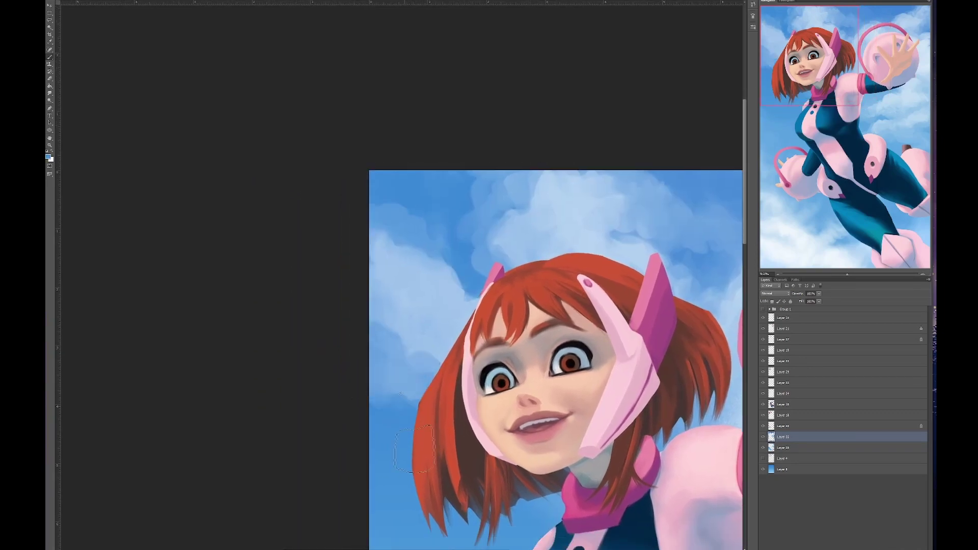
pyautogui.hscroll(10, 413, 448)
pyautogui.scroll(2, 284, 393)
pyautogui.press('[')
pyautogui.press('[')
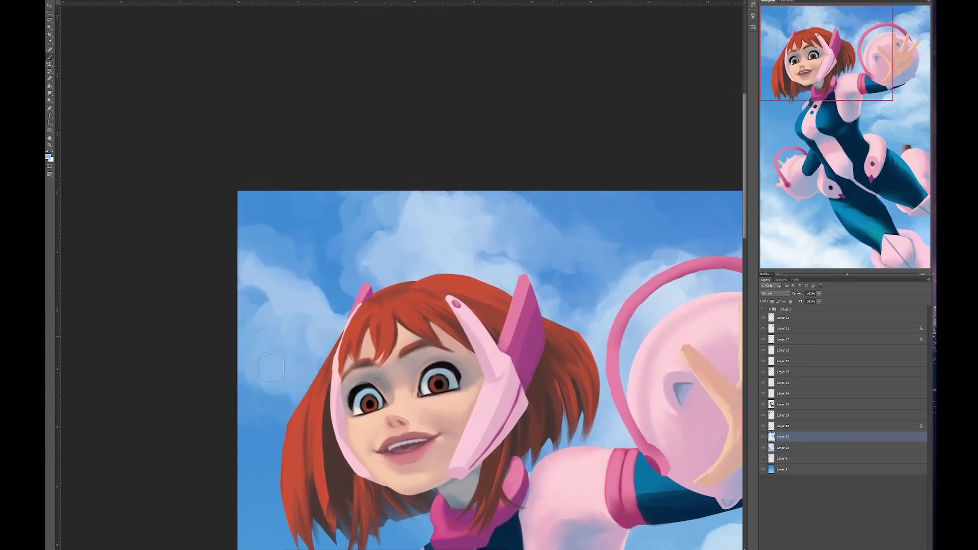
# Step: Blend translucent blue strokes into the left-edge cloud between the far headgear wing and the hair
pyautogui.hscroll(-2, 271, 365)
pyautogui.scroll(1, 229, 305)
pyautogui.hscroll(3, 229, 306)
pyautogui.scroll(-2, 282, 288)
pyautogui.hscroll(-2, 282, 288)
pyautogui.press(']')
pyautogui.press(']')
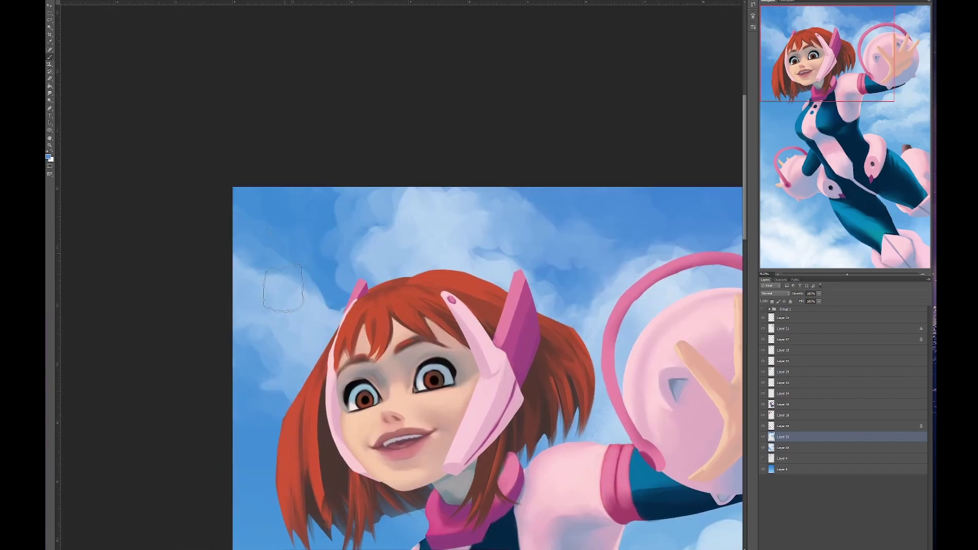
# Step: Dab darker sky-blue patches into the cloud below the lower glove sphere and beside the near thigh
pyautogui.hscroll(-2, 283, 287)
pyautogui.scroll(-10, 283, 287)
pyautogui.hscroll(7, 216, 327)
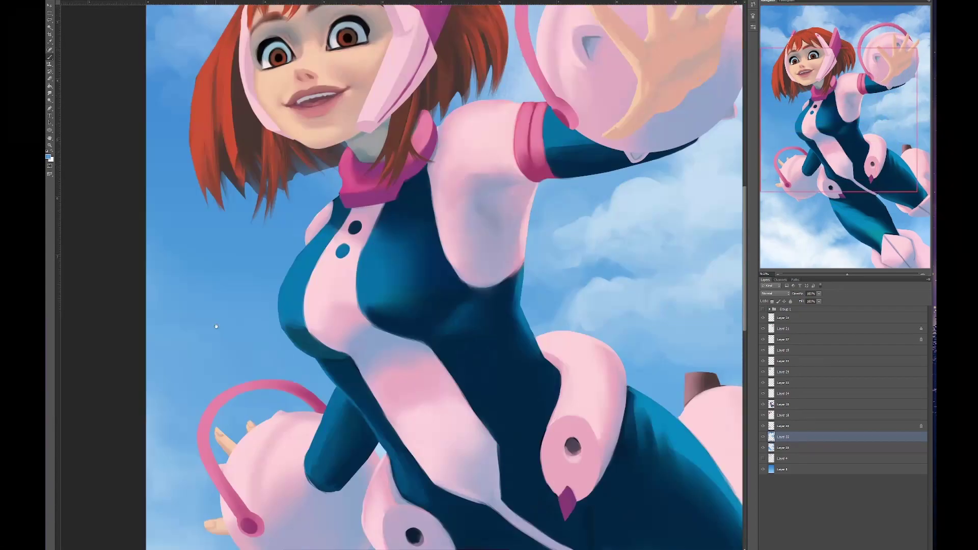
pyautogui.scroll(-14, 216, 327)
pyautogui.hscroll(-10, 216, 327)
pyautogui.hscroll(3, 356, 389)
pyautogui.hscroll(1, 457, 386)
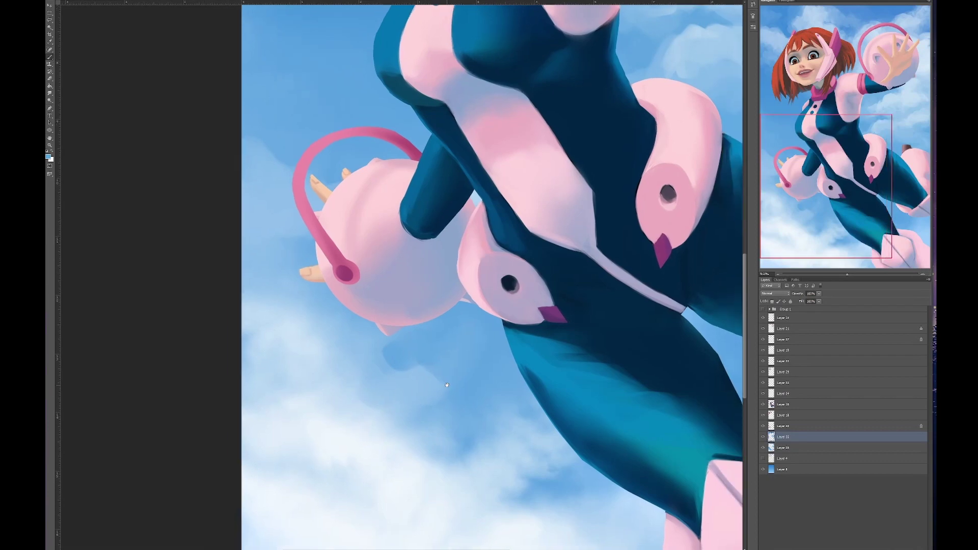
pyautogui.scroll(-4, 457, 385)
pyautogui.hscroll(3, 469, 372)
pyautogui.hscroll(-3, 483, 361)
pyautogui.scroll(1, 483, 361)
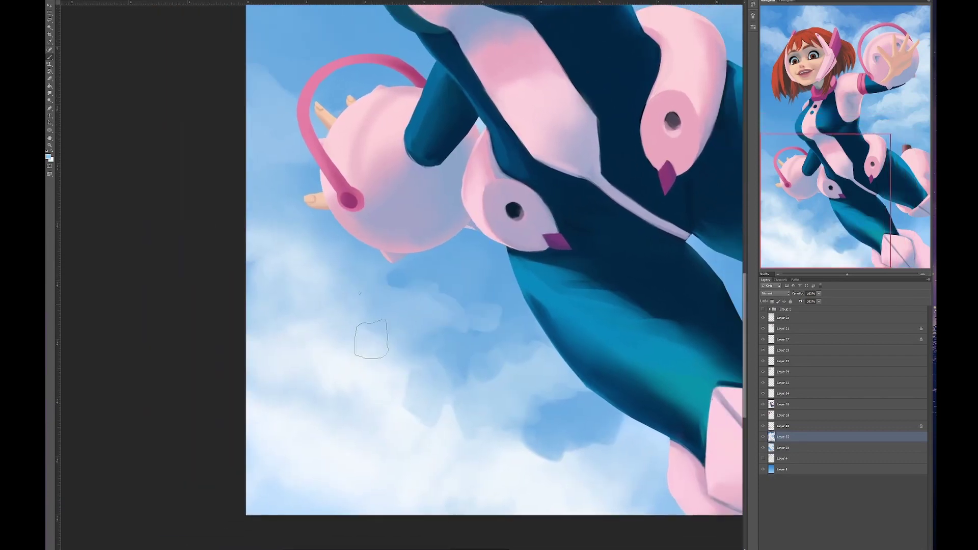
# Step: Spread pale cloud up the left edge beside the lower glove and paint a light puff beside the near thigh
pyautogui.hscroll(-3, 372, 339)
pyautogui.scroll(3, 371, 338)
pyautogui.scroll(-3, 343, 328)
pyautogui.hscroll(-2, 343, 327)
pyautogui.scroll(-5, 437, 447)
pyautogui.hscroll(7, 437, 447)
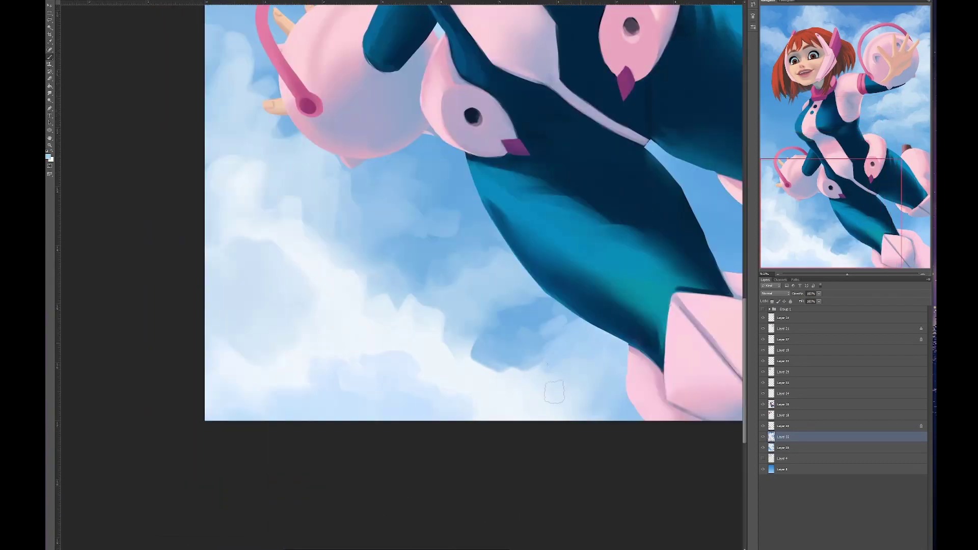
pyautogui.scroll(3, 554, 392)
pyautogui.hscroll(3, 554, 392)
pyautogui.hscroll(5, 499, 408)
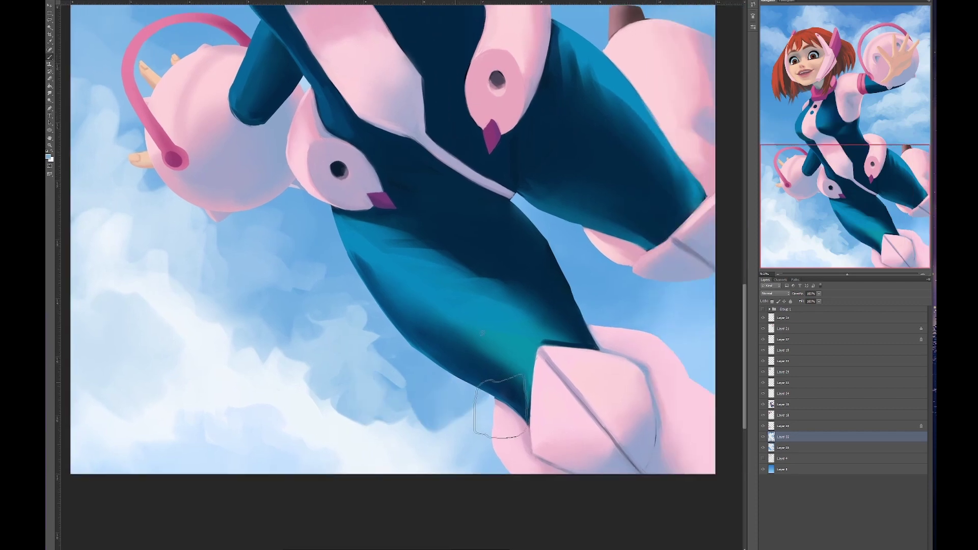
# Step: Paint a pale cloud between the two boots and soften the cloud below the lower glove sphere
pyautogui.hscroll(3, 482, 333)
pyautogui.scroll(3, 504, 316)
pyautogui.hscroll(-3, 505, 316)
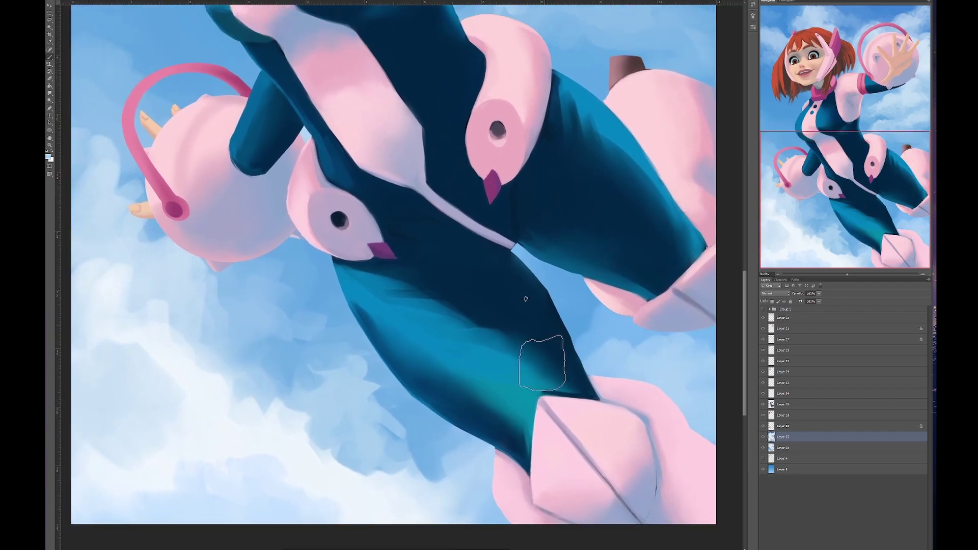
pyautogui.hscroll(3, 526, 299)
pyautogui.scroll(2, 526, 299)
pyautogui.hscroll(-5, 489, 336)
pyautogui.hscroll(-5, 454, 372)
pyautogui.scroll(1, 454, 372)
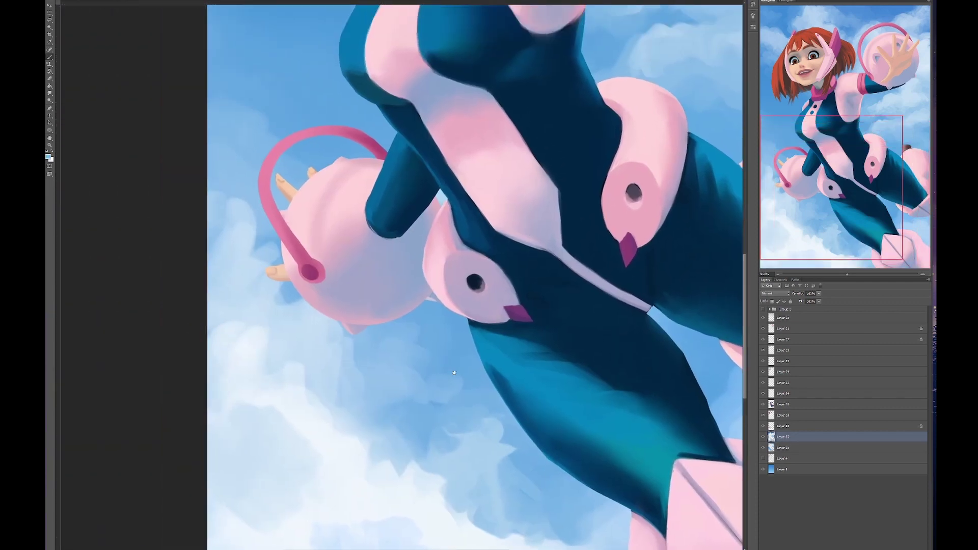
# Step: Add white highlights to the clouds outside the pink ring and to the puffs beside the far headgear wing
pyautogui.scroll(-3, 453, 373)
pyautogui.scroll(-2, 365, 382)
pyautogui.hscroll(2, 365, 382)
pyautogui.scroll(8, 364, 382)
pyautogui.hscroll(5, 365, 382)
pyautogui.scroll(5, 504, 235)
pyautogui.hscroll(-2, 504, 234)
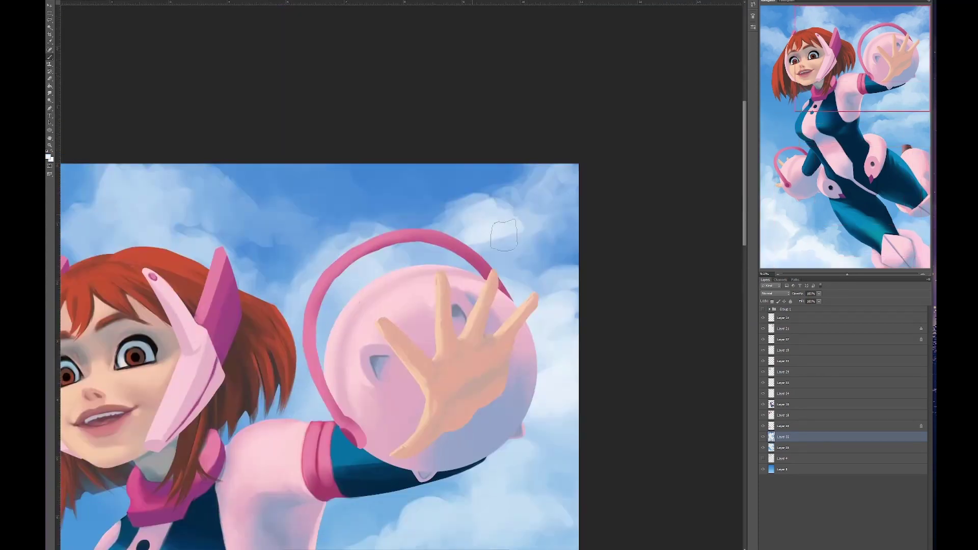
pyautogui.scroll(-3, 504, 235)
pyautogui.hscroll(2, 504, 235)
pyautogui.scroll(5, 377, 284)
pyautogui.hscroll(-6, 377, 284)
pyautogui.hscroll(5, 388, 288)
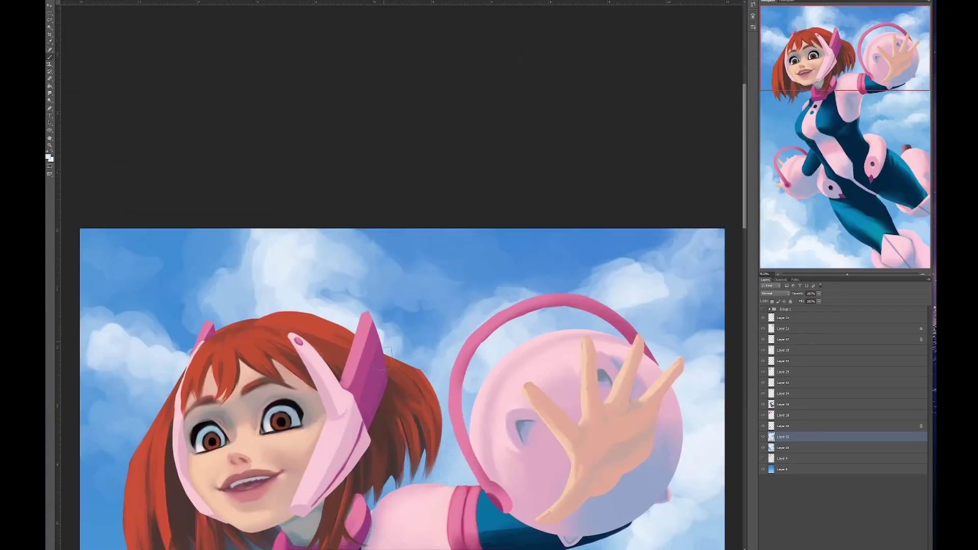
# Step: Brighten the cloud above the head and extend its puffs toward the pink ring using colors sampled from the sky
pyautogui.scroll(4, 389, 288)
pyautogui.hscroll(-3, 388, 288)
pyautogui.hscroll(-2, 406, 385)
pyautogui.hscroll(2, 406, 386)
pyautogui.scroll(-1, 406, 386)
pyautogui.hscroll(2, 406, 386)
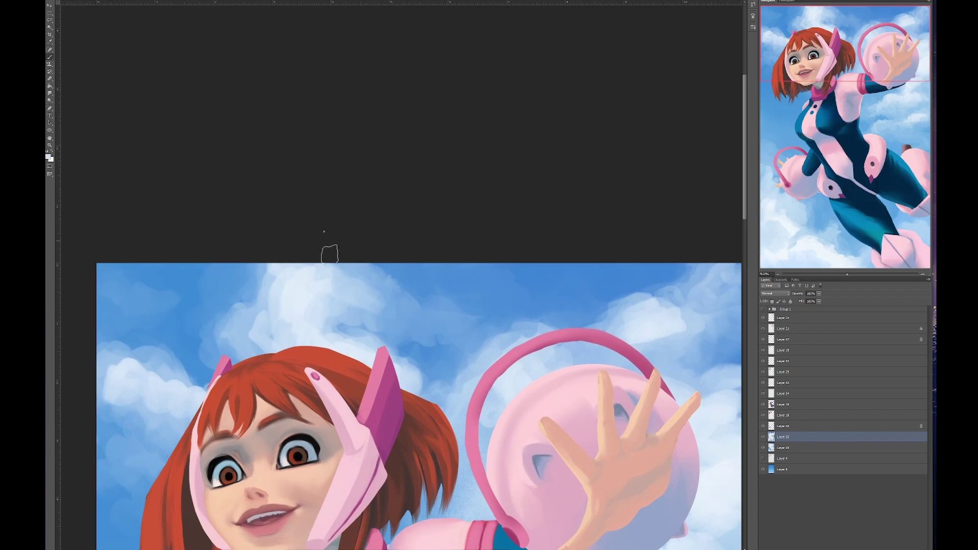
pyautogui.keyDown('alt'); pyautogui.click(468, 342); pyautogui.keyUp('alt')
pyautogui.scroll(1, 388, 370)
pyautogui.hscroll(-2, 388, 371)
pyautogui.keyDown('alt'); pyautogui.click(403, 342); pyautogui.keyUp('alt')
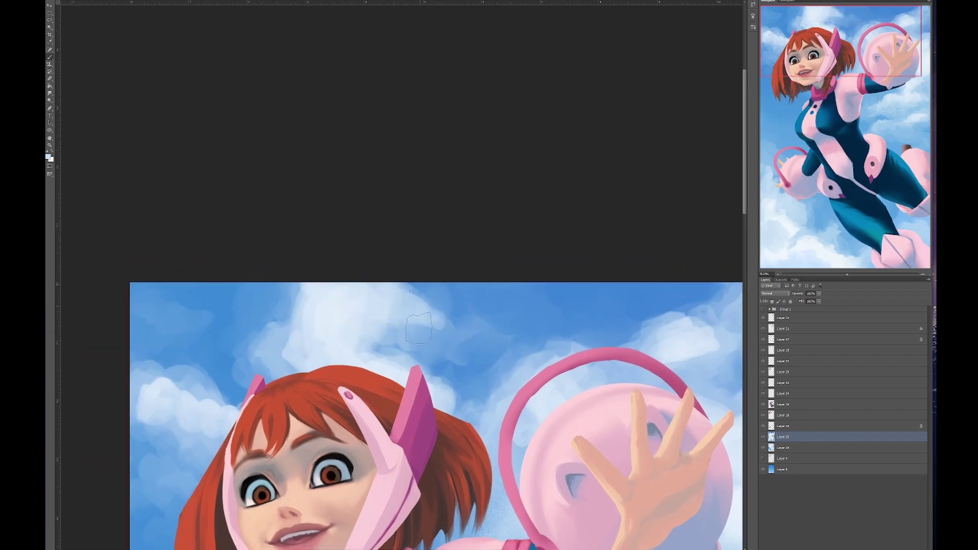
# Step: Sample sky and cloud colors and break up the cloud above the near headgear wing with blue strokes
pyautogui.hscroll(2, 419, 328)
pyautogui.scroll(-2, 457, 350)
pyautogui.hscroll(1, 457, 350)
pyautogui.hscroll(-1, 509, 306)
pyautogui.scroll(1, 603, 275)
pyautogui.keyDown('alt'); pyautogui.click(603, 275); pyautogui.keyUp('alt')
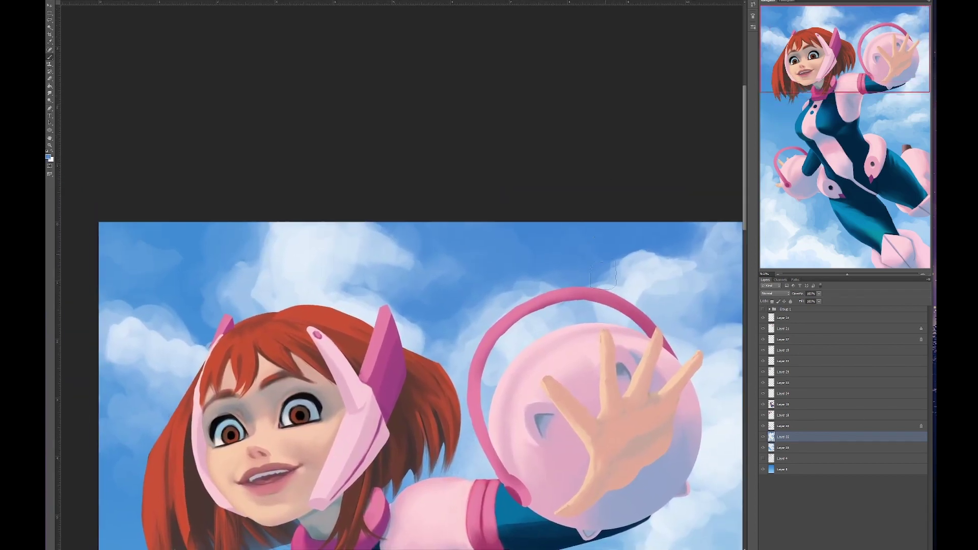
pyautogui.scroll(-1, 603, 276)
pyautogui.scroll(1, 509, 286)
pyautogui.hscroll(1, 433, 290)
pyautogui.scroll(1, 370, 298)
pyautogui.keyDown('alt'); pyautogui.click(371, 298); pyautogui.keyUp('alt')
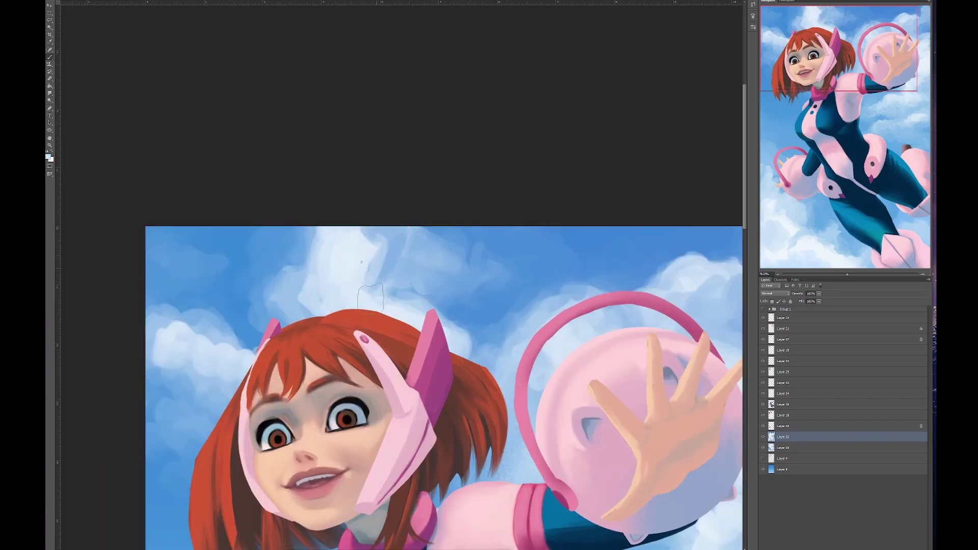
# Step: Tone down the top of the cloud above the head with light blue and shape rounded puffs along the hair
pyautogui.hscroll(-2, 352, 326)
pyautogui.scroll(-1, 429, 301)
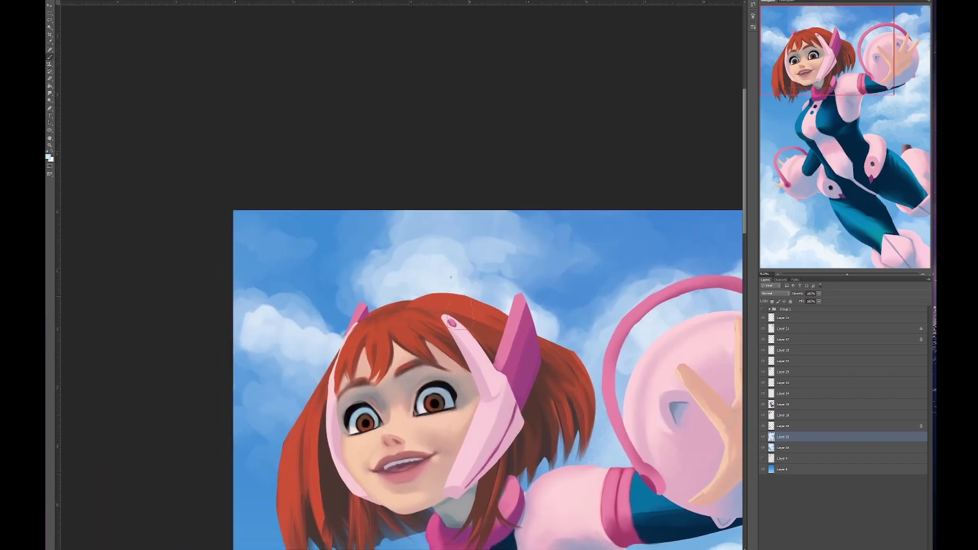
pyautogui.hscroll(-1, 450, 278)
pyautogui.scroll(-1, 451, 278)
pyautogui.hscroll(2, 407, 290)
pyautogui.scroll(1, 407, 290)
pyautogui.hscroll(1, 357, 306)
pyautogui.scroll(-1, 356, 306)
pyautogui.hscroll(-1, 310, 321)
pyautogui.scroll(-1, 309, 321)
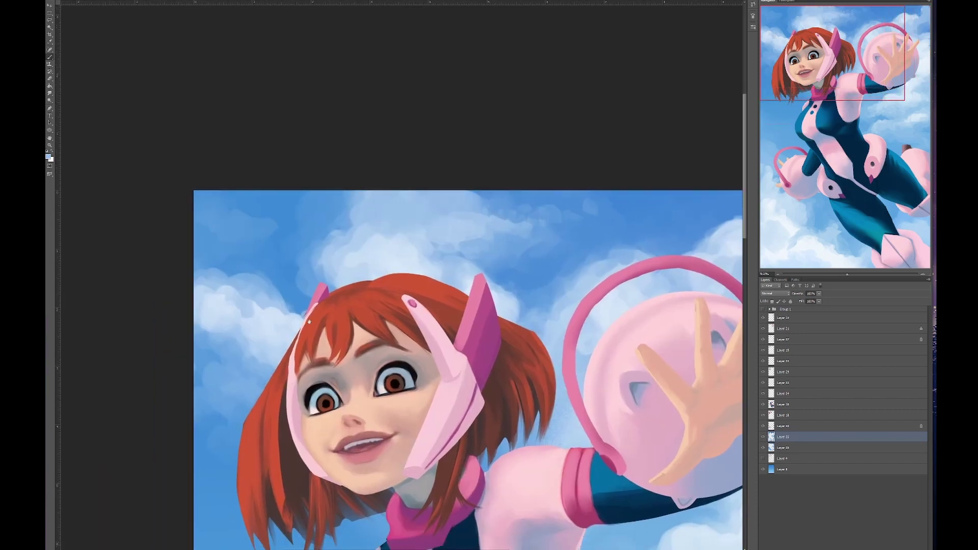
# Step: Brighten the cloud puffs between the outstretched arm and the hip with pale highlights
pyautogui.scroll(-5, 309, 321)
pyautogui.hscroll(4, 309, 321)
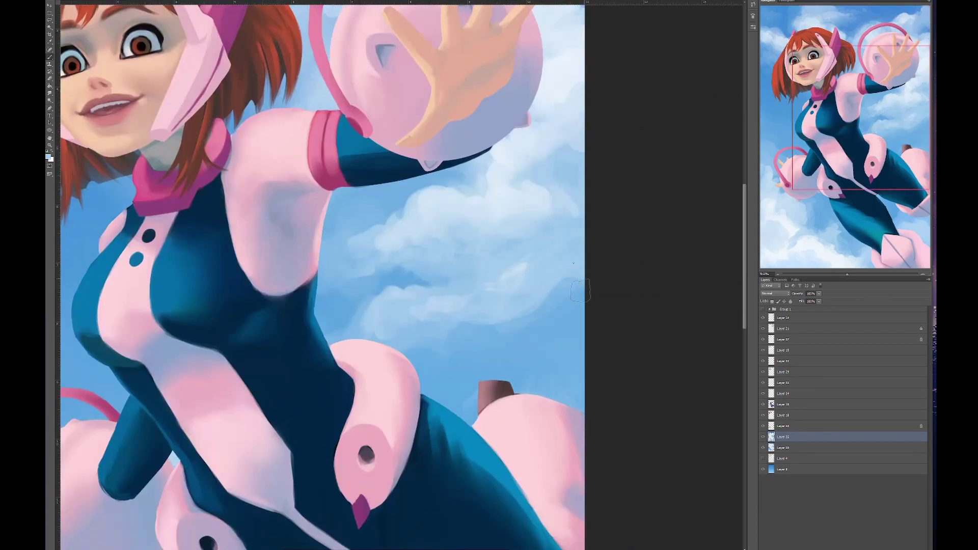
pyautogui.scroll(-2, 581, 291)
pyautogui.hscroll(-2, 581, 290)
pyautogui.hscroll(1, 509, 331)
pyautogui.scroll(4, 404, 406)
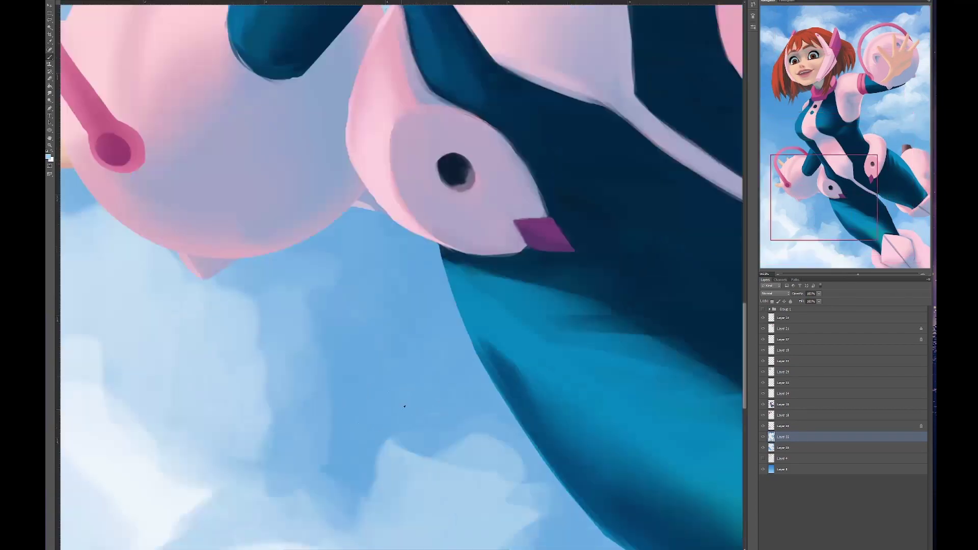
# Step: Paint a bright rounded puff into the cloud along the canvas's bottom edge, beside the near leg
pyautogui.scroll(-4, 404, 406)
pyautogui.hscroll(2, 245, 408)
pyautogui.scroll(-1, 244, 408)
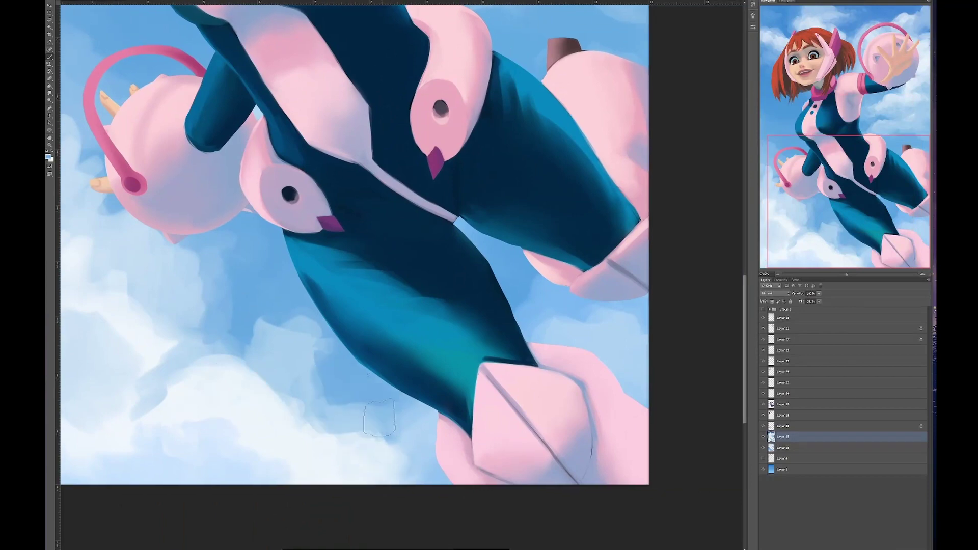
pyautogui.scroll(2, 380, 418)
pyautogui.hscroll(-2, 380, 418)
pyautogui.hscroll(4, 380, 418)
pyautogui.hscroll(-5, 436, 390)
pyautogui.scroll(-2, 437, 391)
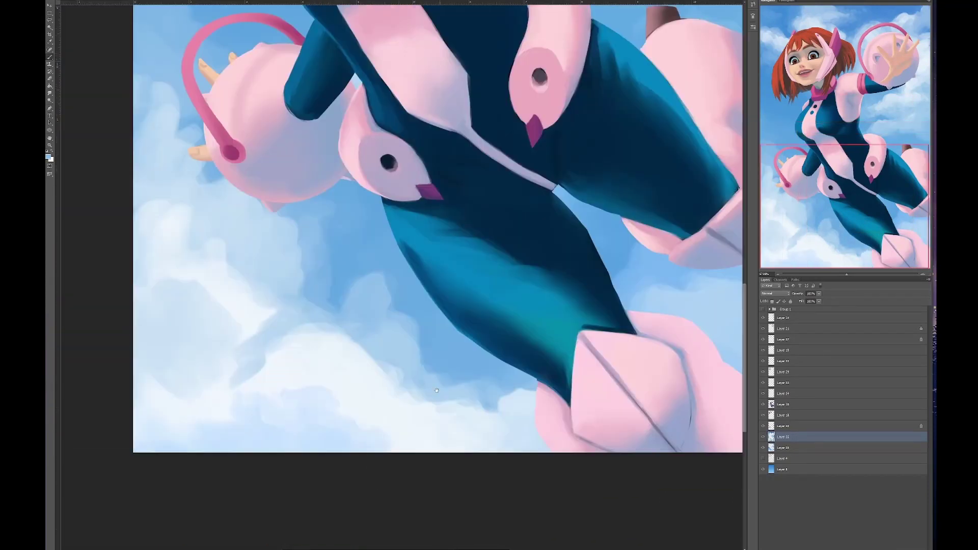
# Step: Whiten the bottom-edge cloud and blend its shadowed areas into softer, layered puffs below the lower glove
pyautogui.hscroll(-2, 436, 390)
pyautogui.scroll(1, 436, 390)
pyautogui.scroll(2, 357, 402)
pyautogui.scroll(-2, 408, 356)
pyautogui.hscroll(1, 407, 356)
pyautogui.hscroll(2, 365, 434)
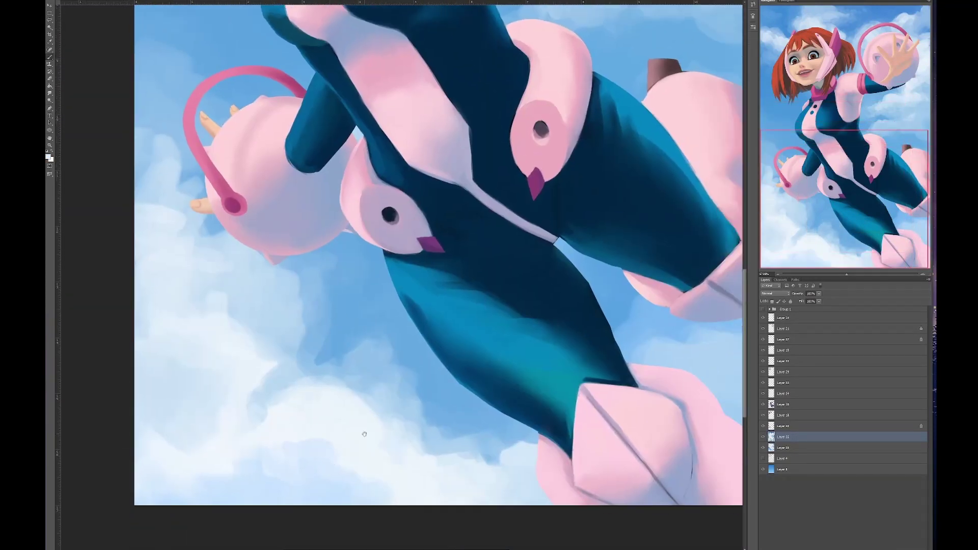
pyautogui.hscroll(1, 365, 434)
pyautogui.hscroll(-3, 343, 414)
pyautogui.scroll(1, 343, 415)
pyautogui.hscroll(-2, 286, 396)
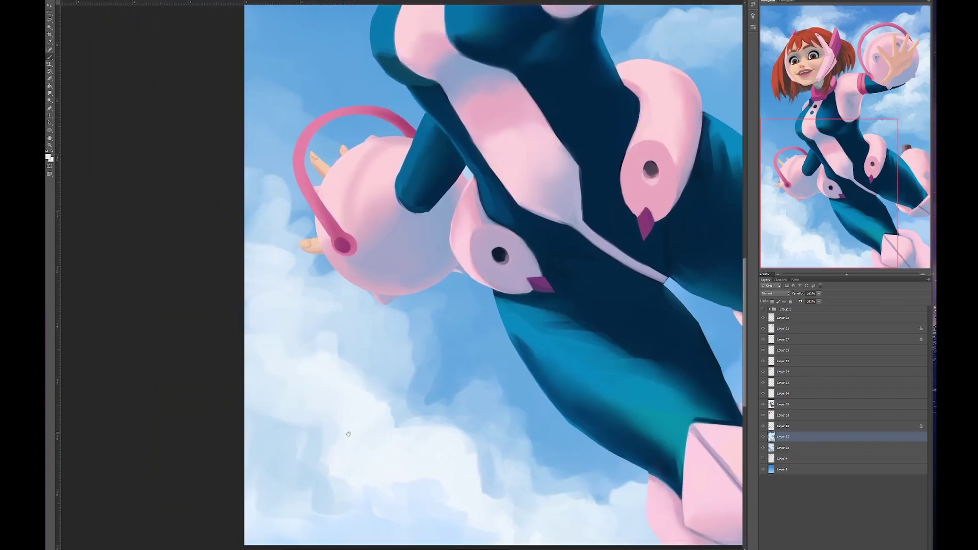
# Step: Soften the lower cloud bank between the outstretched arm and the far hip with sky-blue strokes
pyautogui.scroll(5, 348, 434)
pyautogui.hscroll(-2, 348, 434)
pyautogui.scroll(10, 592, 346)
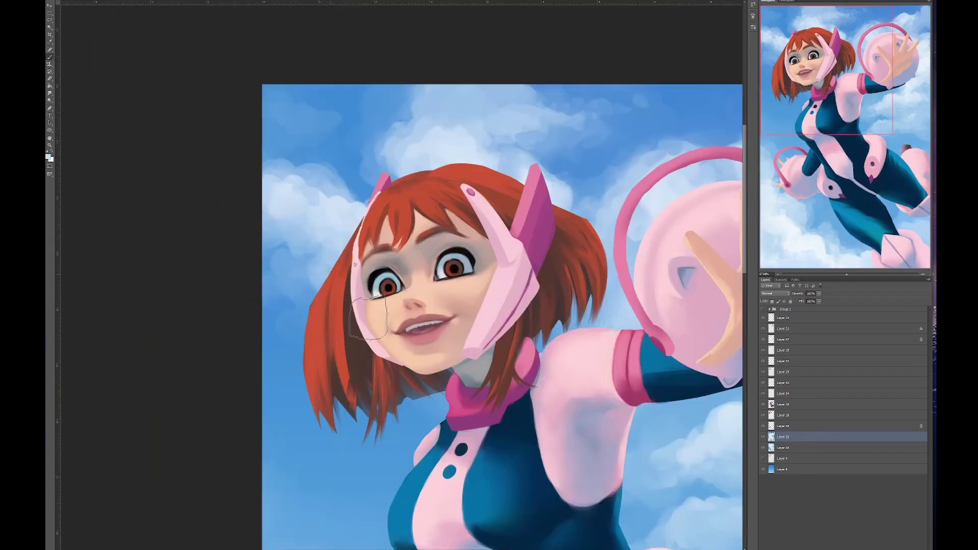
pyautogui.hscroll(6, 592, 346)
pyautogui.scroll(-3, 591, 346)
pyautogui.hscroll(1, 592, 347)
pyautogui.hscroll(-2, 408, 408)
pyautogui.scroll(-2, 408, 408)
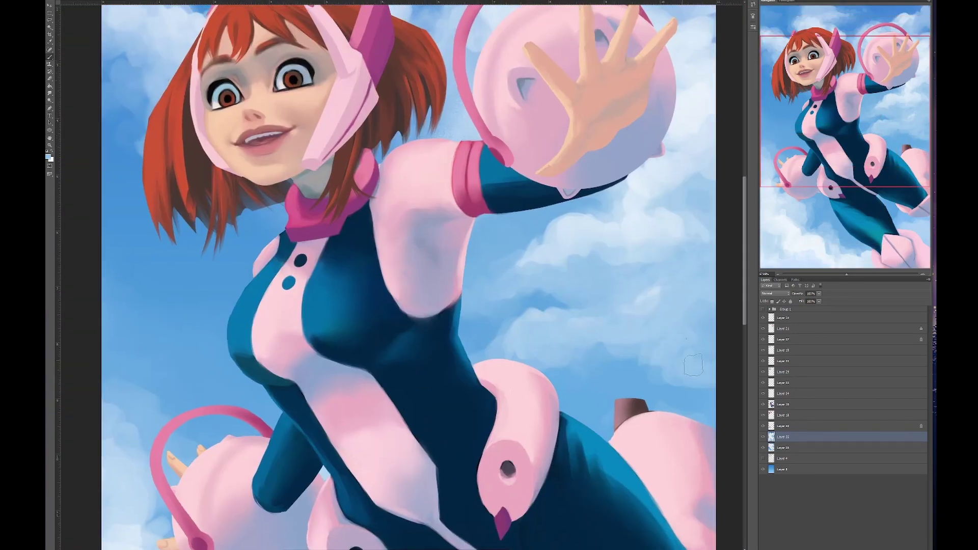
# Step: Define the blue gap between the two cloud banks beneath the outstretched arm and blend their edges
pyautogui.scroll(1, 611, 402)
pyautogui.hscroll(-1, 612, 402)
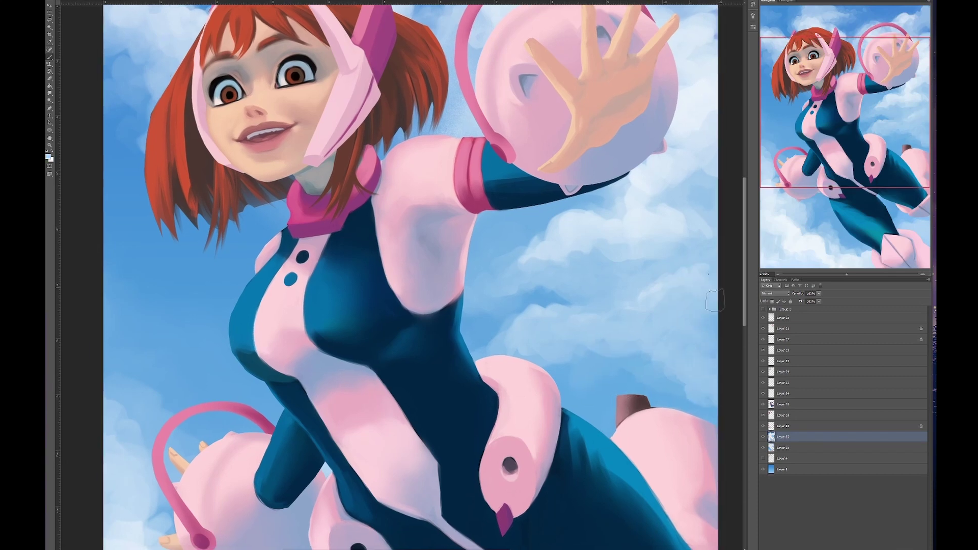
pyautogui.hscroll(-1, 492, 321)
pyautogui.hscroll(-1, 530, 305)
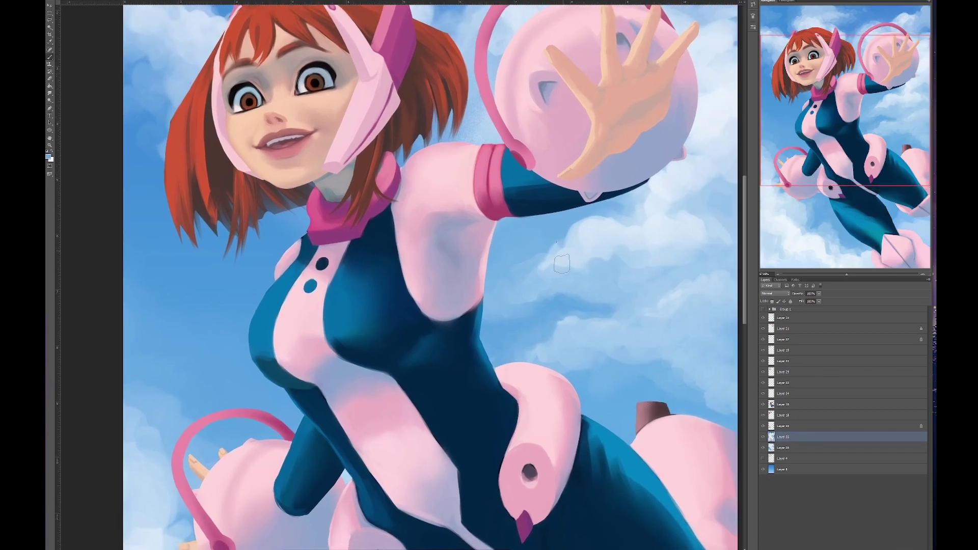
pyautogui.scroll(-1, 562, 264)
pyautogui.hscroll(1, 530, 326)
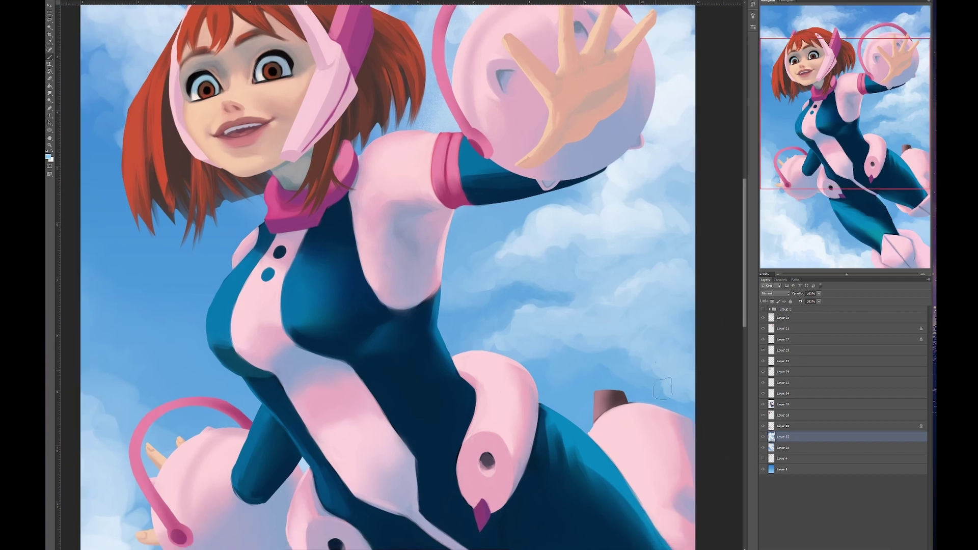
# Step: Soften the cloud wisps along the canvas's left edge around the lower glove's pink ring
pyautogui.press(']')
pyautogui.press(']')
pyautogui.press(']')
pyautogui.scroll(-5, 584, 370)
pyautogui.hscroll(-2, 510, 407)
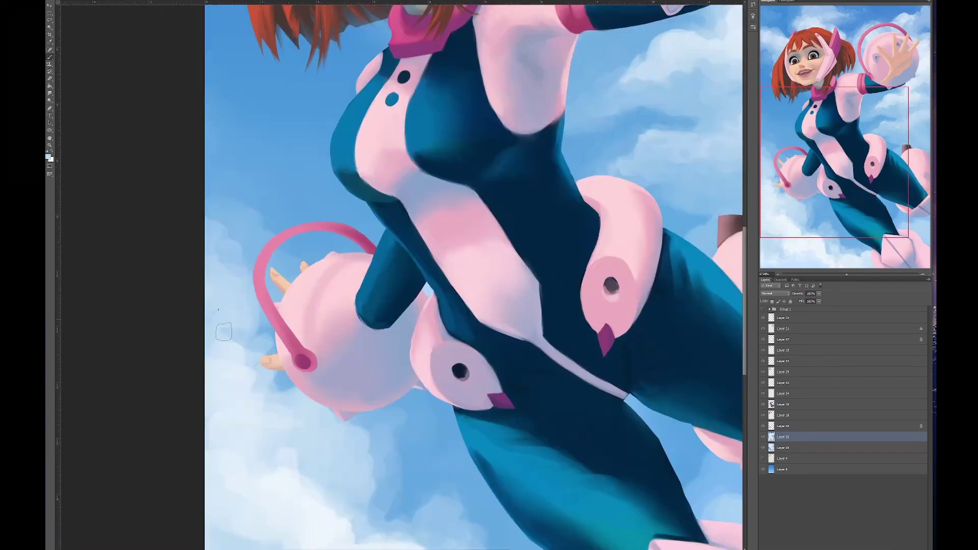
pyautogui.press('[')
pyautogui.scroll(-2, 329, 478)
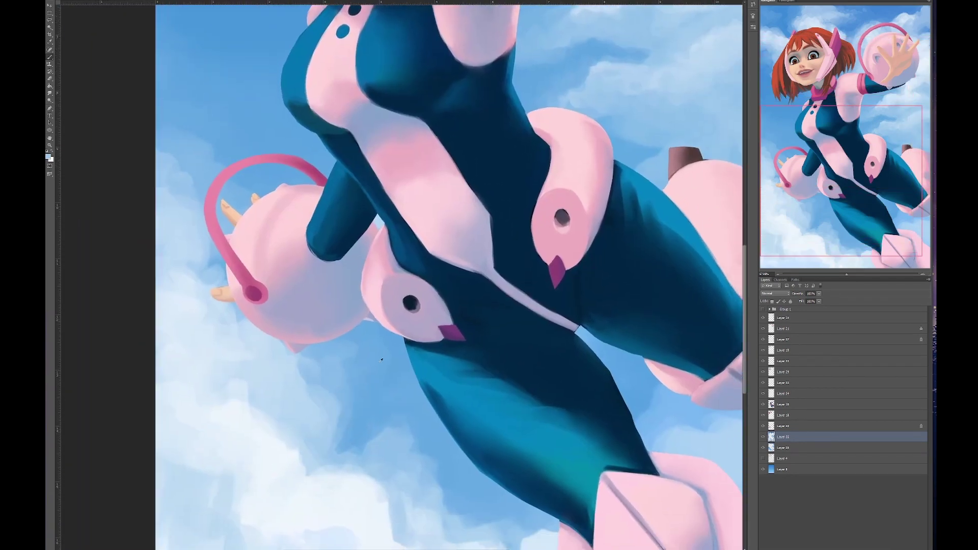
# Step: Blend light blue into the upper edge of the bottom cloud between the lower glove and the near leg
pyautogui.hscroll(1, 356, 469)
pyautogui.scroll(-1, 386, 457)
pyautogui.hscroll(1, 386, 457)
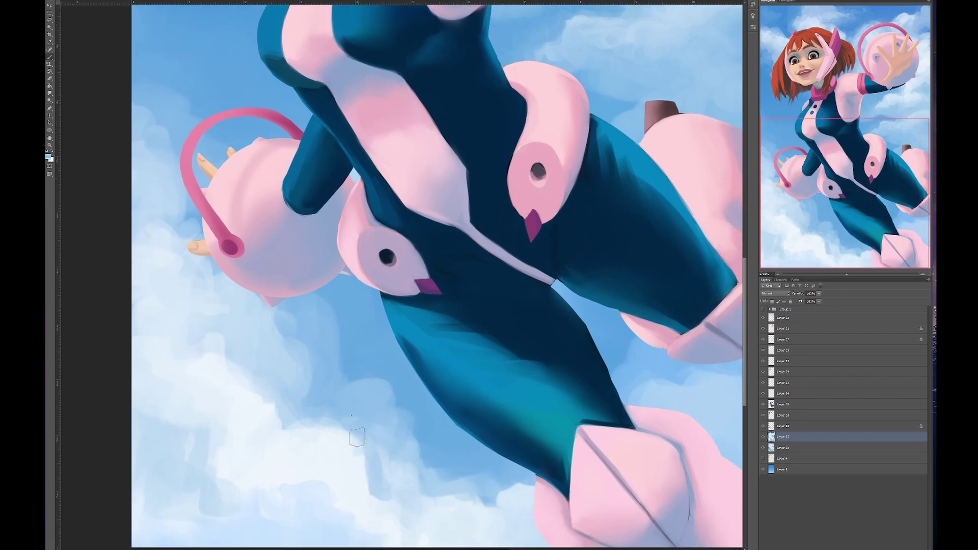
pyautogui.press(']')
pyautogui.press(']')
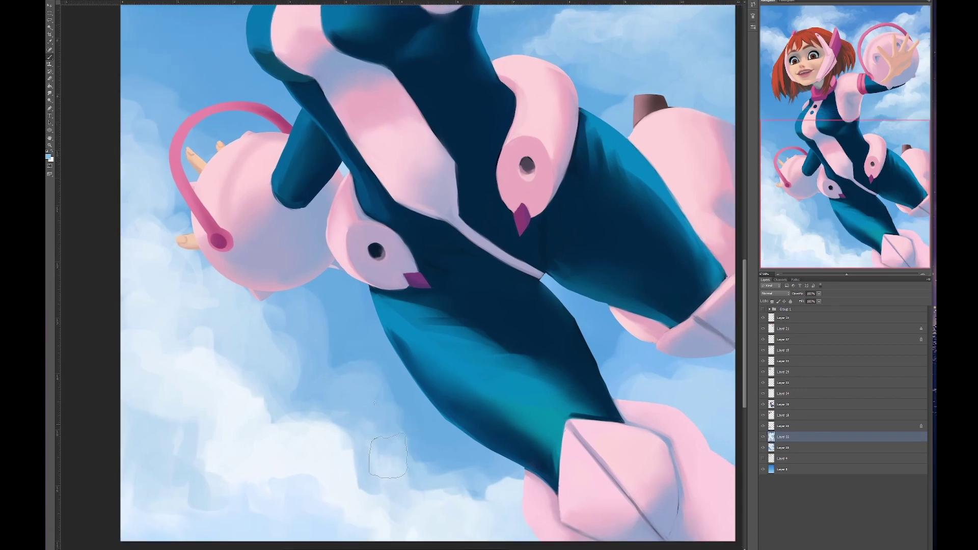
# Step: Soften and reshape the cloud beneath the outstretched arm with light sky-blue strokes
pyautogui.scroll(-1, 388, 456)
pyautogui.hscroll(3, 544, 430)
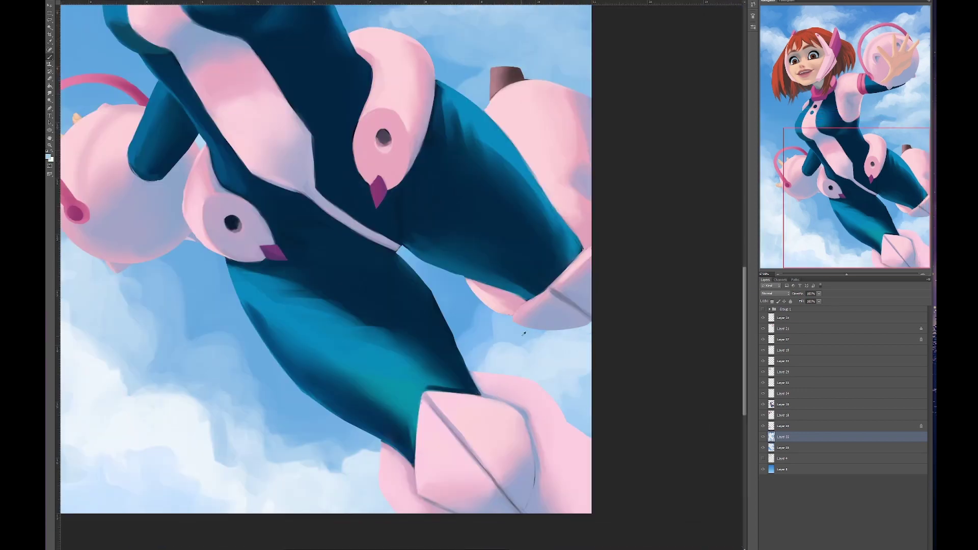
pyautogui.hscroll(-2, 524, 334)
pyautogui.scroll(-4, 484, 430)
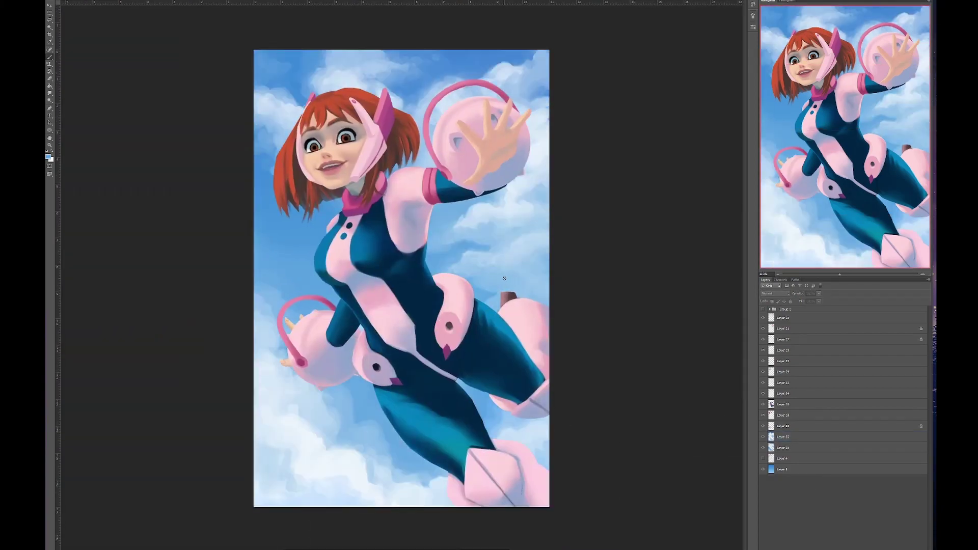
pyautogui.keyDown('ctrl'); pyautogui.click(504, 278); pyautogui.keyUp('ctrl')
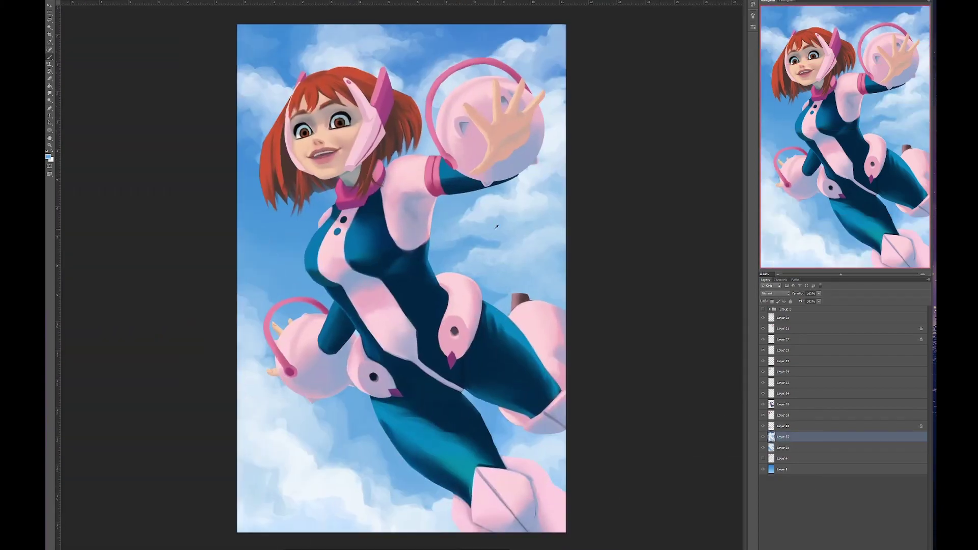
pyautogui.scroll(5, 504, 278)
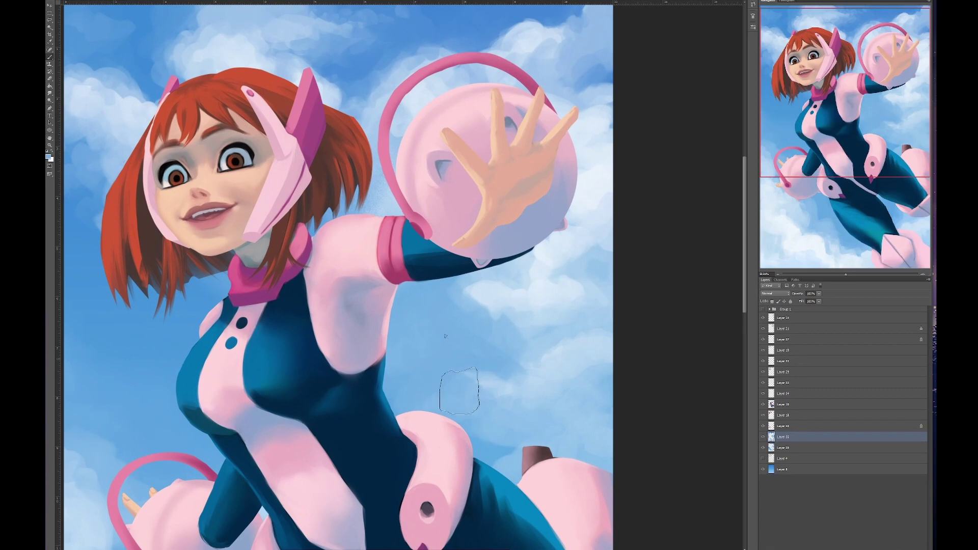
pyautogui.hscroll(1, 459, 391)
pyautogui.hscroll(1, 505, 403)
pyautogui.scroll(-1, 504, 402)
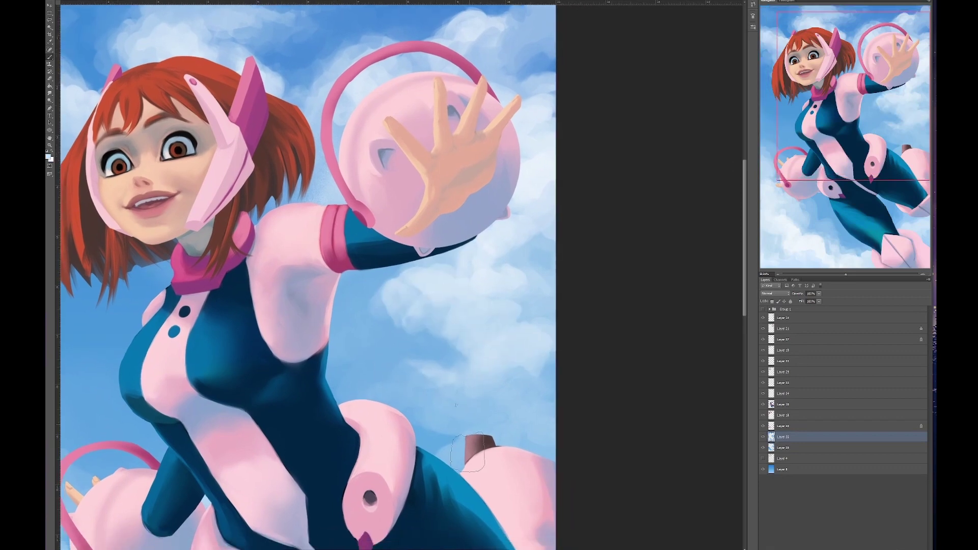
# Step: Extend the cloud beneath the outstretched arm down towards the brown canister with broad pale-blue strokes
pyautogui.scroll(1, 467, 452)
pyautogui.scroll(2, 458, 438)
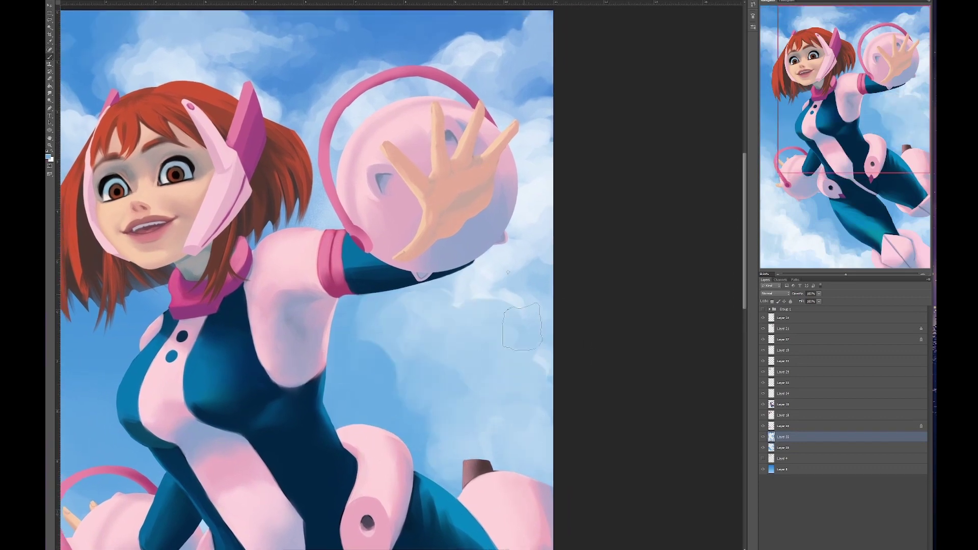
pyautogui.scroll(-2, 509, 357)
pyautogui.hscroll(-2, 509, 356)
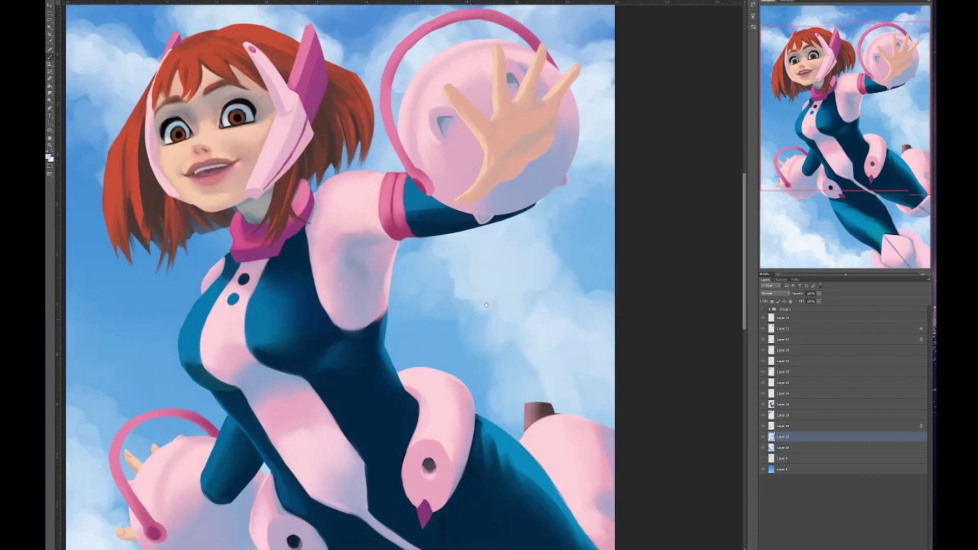
pyautogui.moveTo(486, 304); pyautogui.dragTo(578, 162)
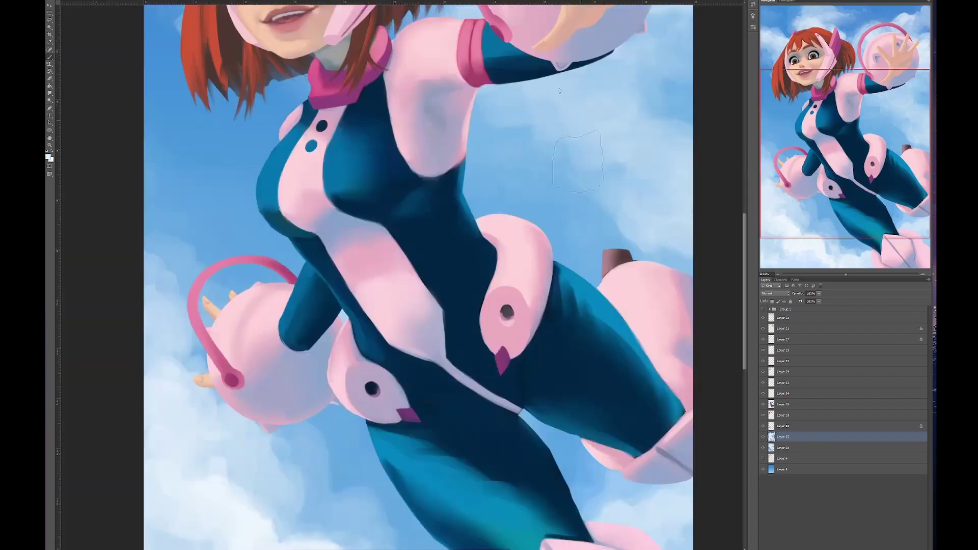
pyautogui.hscroll(2, 578, 162)
pyautogui.scroll(5, 578, 162)
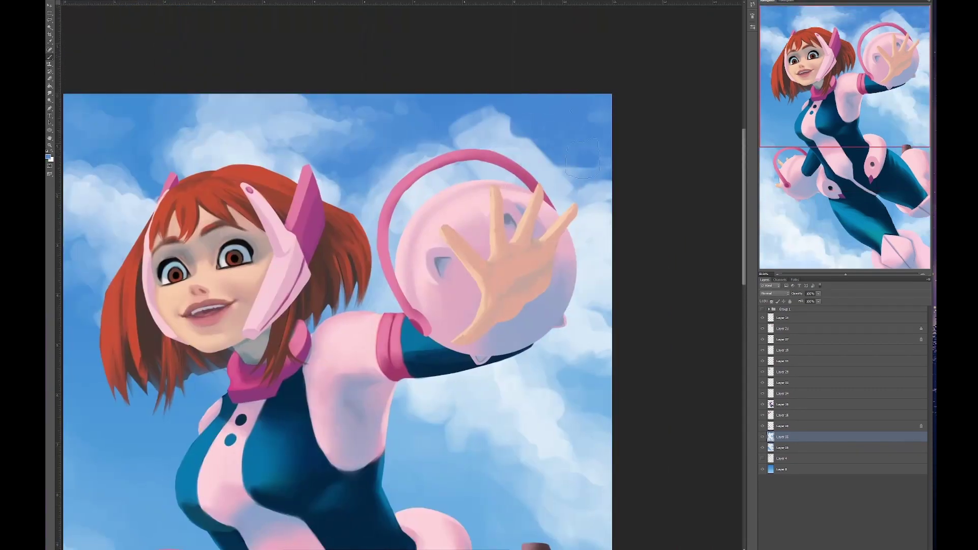
# Step: Blend the clouds above and around the upper glove's pink ring near the canvas's top edge
pyautogui.hscroll(-2, 510, 155)
pyautogui.hscroll(1, 432, 153)
pyautogui.scroll(1, 432, 154)
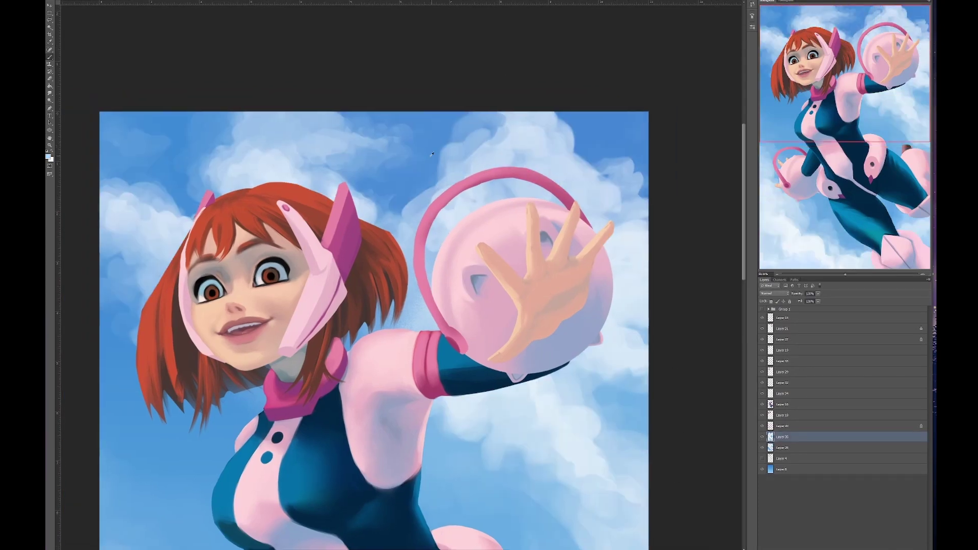
pyautogui.hscroll(-1, 432, 154)
pyautogui.scroll(1, 432, 153)
pyautogui.hscroll(-1, 552, 186)
pyautogui.scroll(1, 552, 186)
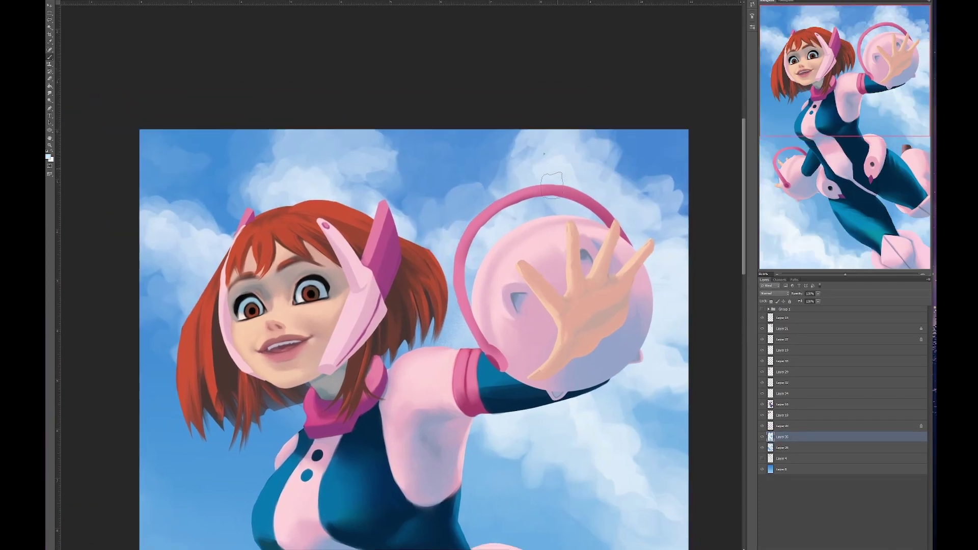
# Step: Blend the cloud bank in the canvas's lower-left corner with broad light strokes
pyautogui.scroll(-10, 552, 186)
pyautogui.hscroll(-3, 551, 186)
pyautogui.hscroll(4, 482, 290)
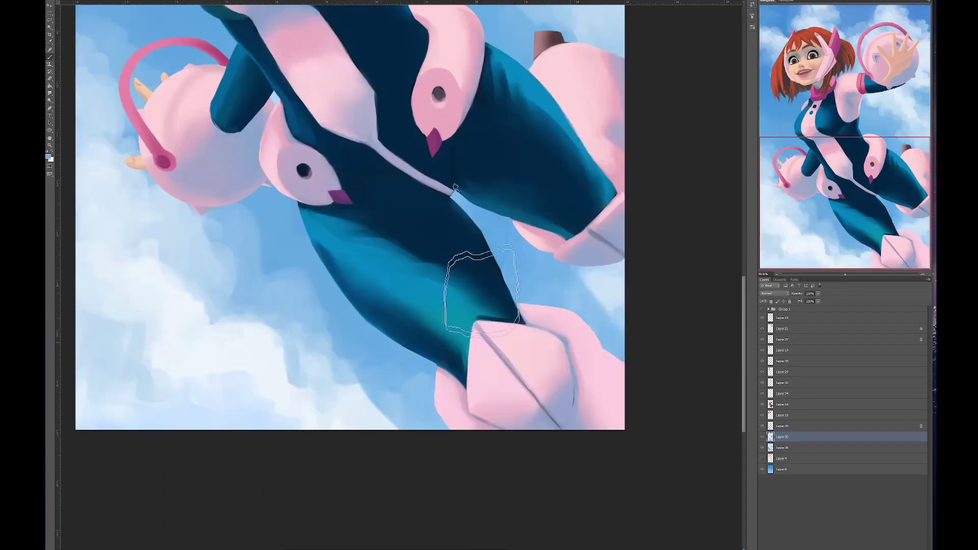
pyautogui.hscroll(-3, 482, 291)
pyautogui.scroll(1, 481, 291)
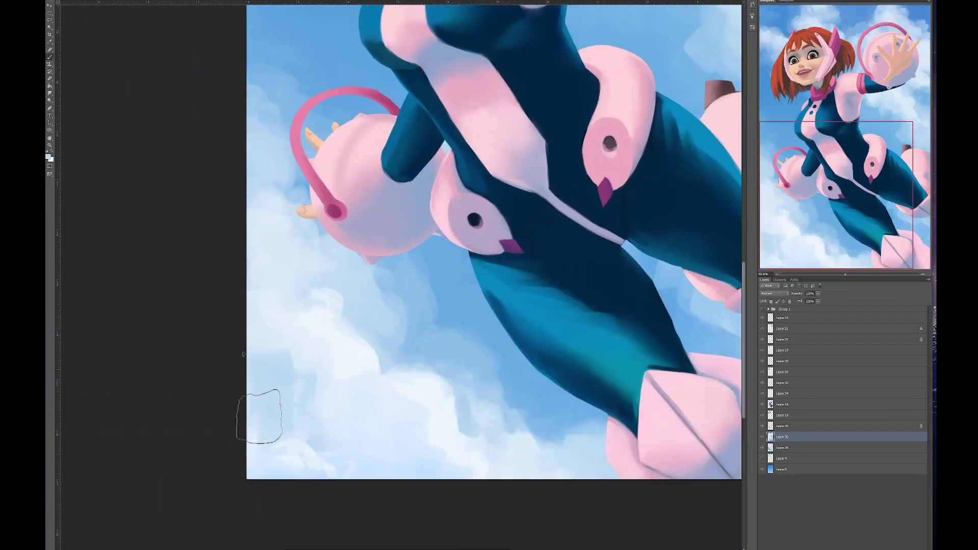
# Step: Paint white highlights with a smaller brush along the upper edge of the cloud bank below the lower glove
pyautogui.press('[')
pyautogui.press('[')
pyautogui.press('[')
pyautogui.hscroll(-1, 392, 393)
pyautogui.hscroll(1, 456, 436)
pyautogui.scroll(-1, 456, 435)
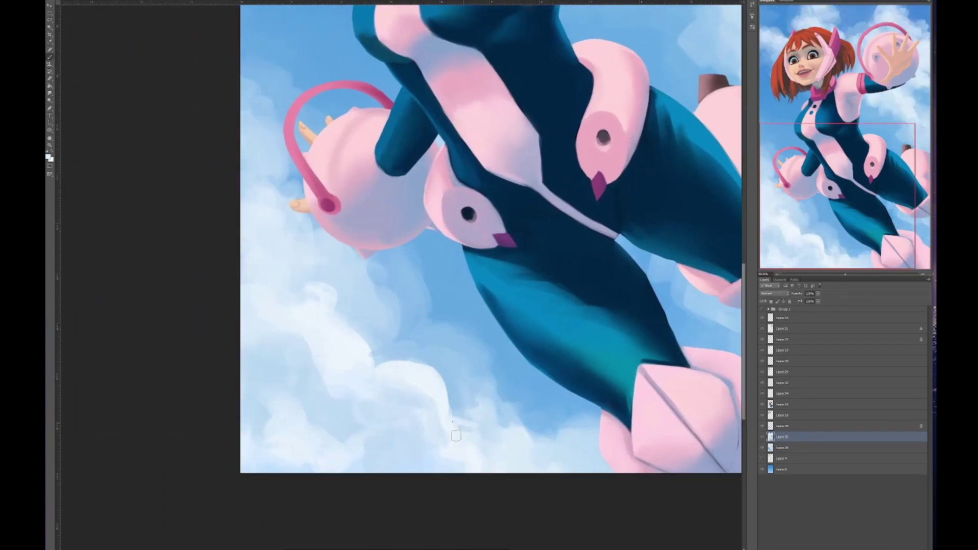
pyautogui.hscroll(-1, 456, 435)
pyautogui.hscroll(1, 346, 283)
pyautogui.hscroll(-1, 328, 350)
# Step: Soften the body of the lower-left cloud behind its bright rim with a larger brush
pyautogui.press(']')
pyautogui.press(']')
pyautogui.press(']')
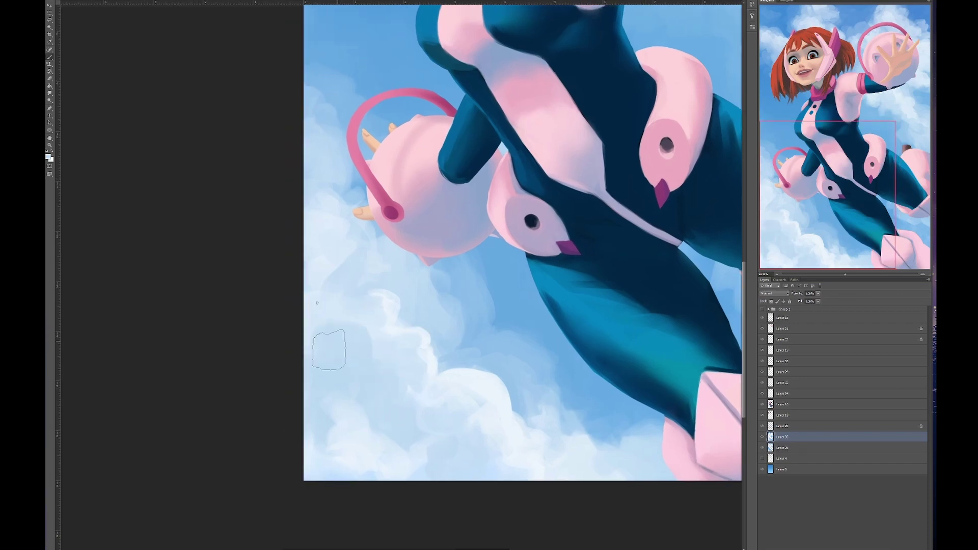
pyautogui.scroll(-1, 357, 343)
pyautogui.hscroll(1, 357, 344)
# Step: Add small curling white highlights along the lower-left cloud's ridge with a finer brush
pyautogui.press('[')
pyautogui.press('[')
pyautogui.press('[')
pyautogui.scroll(-2, 446, 356)
pyautogui.hscroll(2, 446, 355)
# Step: Blend the curled highlights into the lower-left cloud down to the canvas's bottom edge with a larger brush
pyautogui.press(']')
pyautogui.press(']')
pyautogui.press(']')
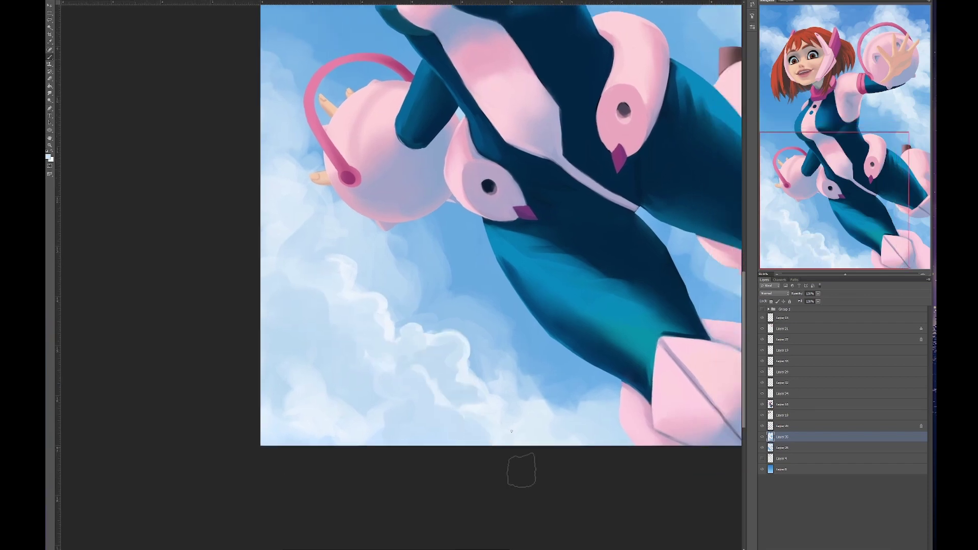
pyautogui.scroll(2, 358, 417)
pyautogui.hscroll(1, 359, 417)
pyautogui.hscroll(1, 398, 387)
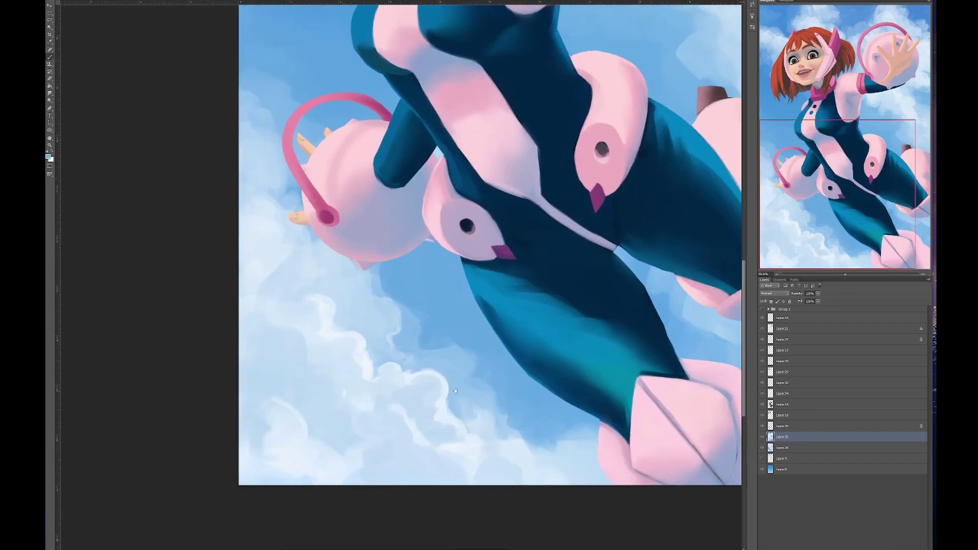
# Step: Brighten and round off the cloud puff along the canvas's left edge beside the lower glove's pink ring
pyautogui.hscroll(-3, 443, 363)
pyautogui.scroll(2, 443, 364)
pyautogui.press(']')
pyautogui.scroll(4, 443, 364)
pyautogui.hscroll(-3, 444, 364)
pyautogui.hscroll(2, 458, 365)
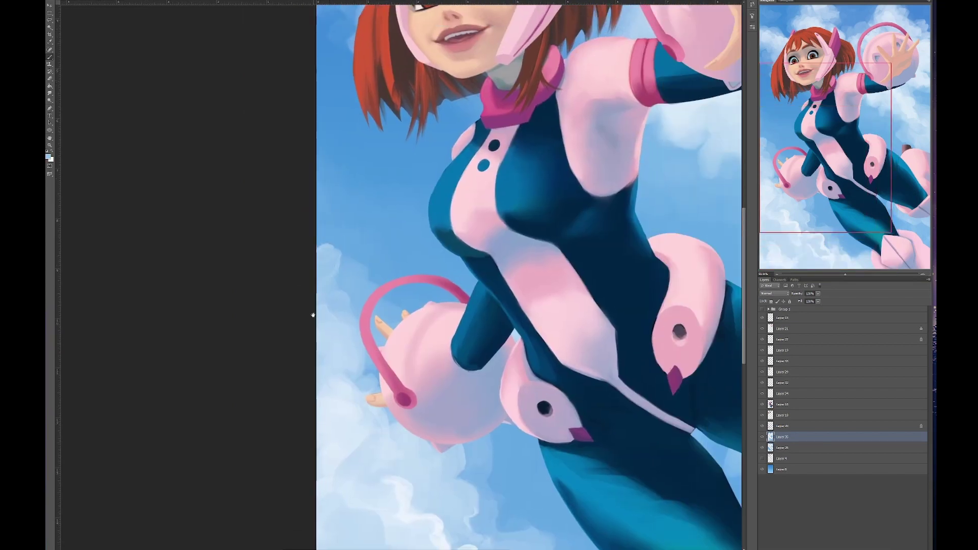
pyautogui.hscroll(-2, 468, 368)
pyautogui.hscroll(1, 468, 367)
pyautogui.scroll(1, 468, 368)
pyautogui.scroll(4, 461, 366)
pyautogui.hscroll(5, 461, 366)
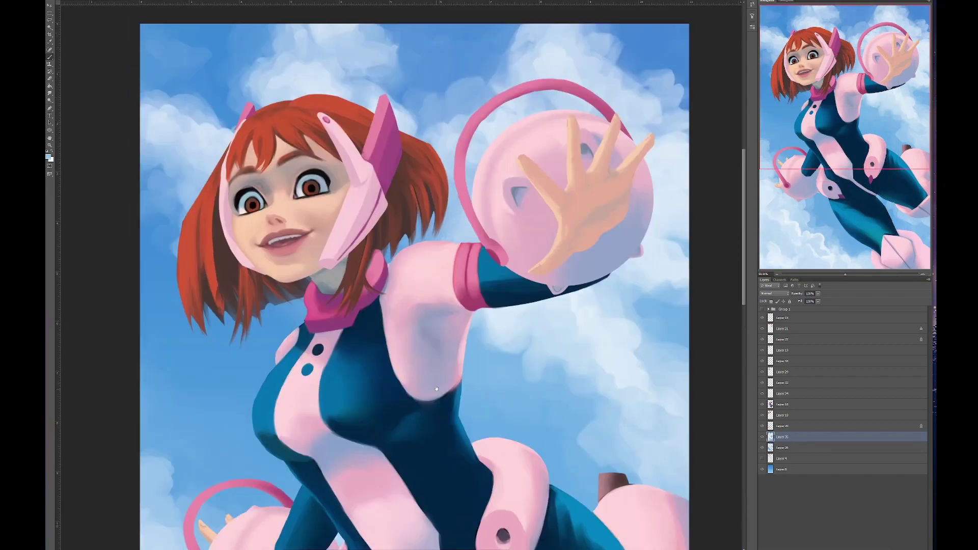
pyautogui.hscroll(-1, 449, 362)
pyautogui.scroll(1, 449, 362)
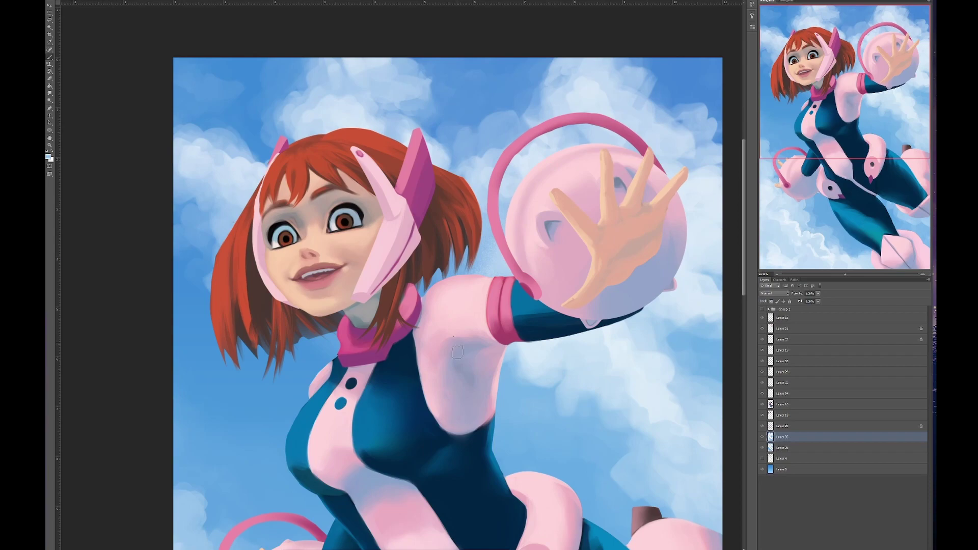
# Step: Paint thin curling white highlights in the cloud beside and below the lower glove's fingertips
pyautogui.scroll(-8, 458, 351)
pyautogui.hscroll(1, 457, 351)
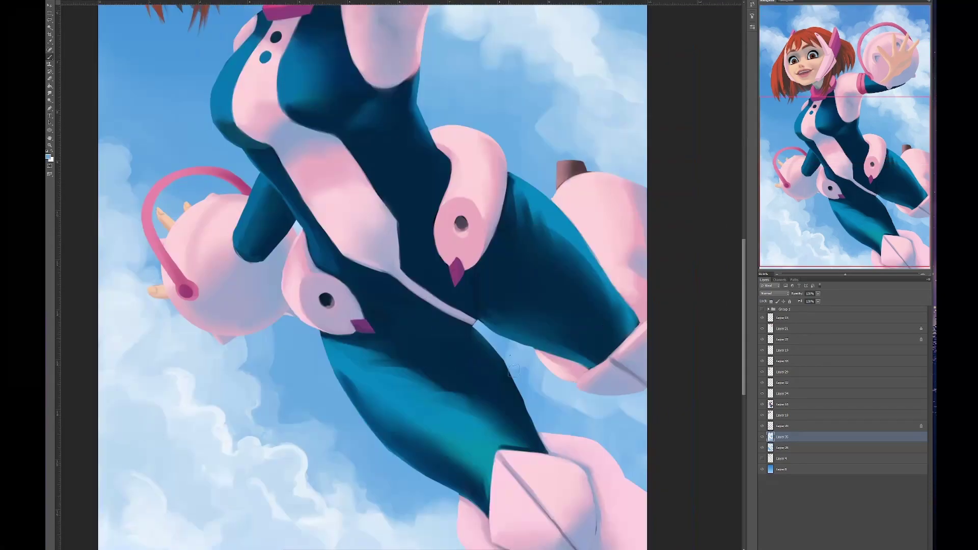
pyautogui.hscroll(-4, 452, 334)
pyautogui.scroll(1, 453, 334)
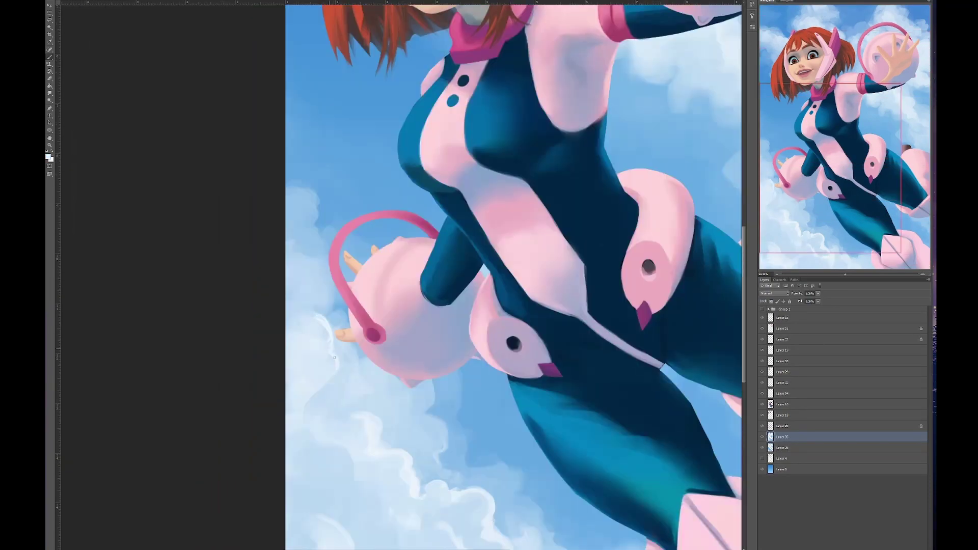
pyautogui.hscroll(-1, 335, 358)
pyautogui.hscroll(-2, 323, 293)
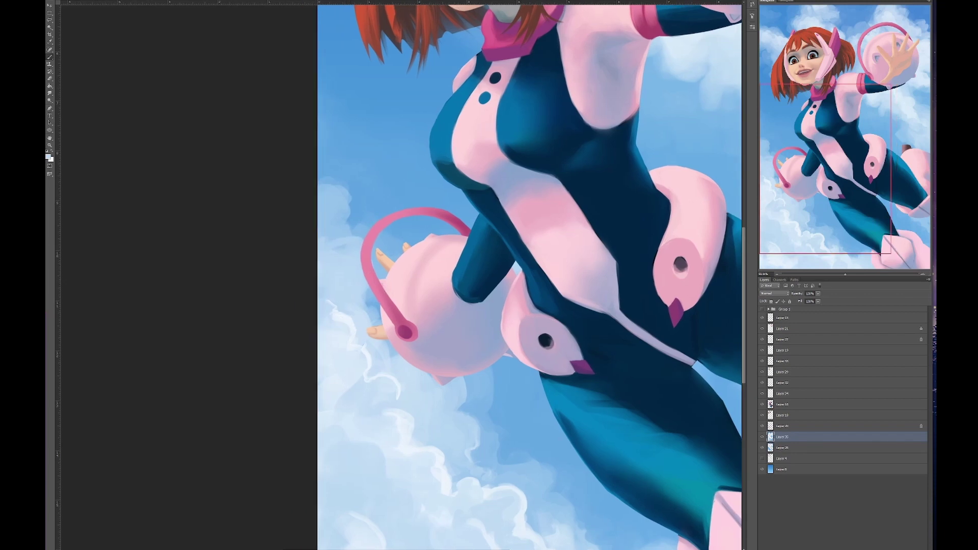
# Step: Soften the curled highlights beside the lower glove into the surrounding cloud
pyautogui.scroll(1, 208, 253)
pyautogui.hscroll(4, 207, 252)
pyautogui.scroll(-4, 208, 253)
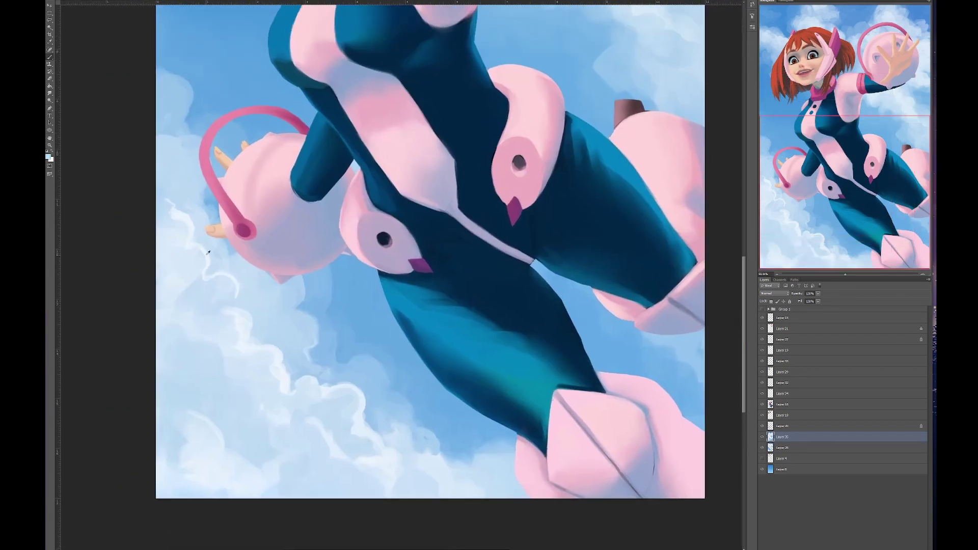
pyautogui.hscroll(-1, 208, 252)
pyautogui.scroll(3, 196, 292)
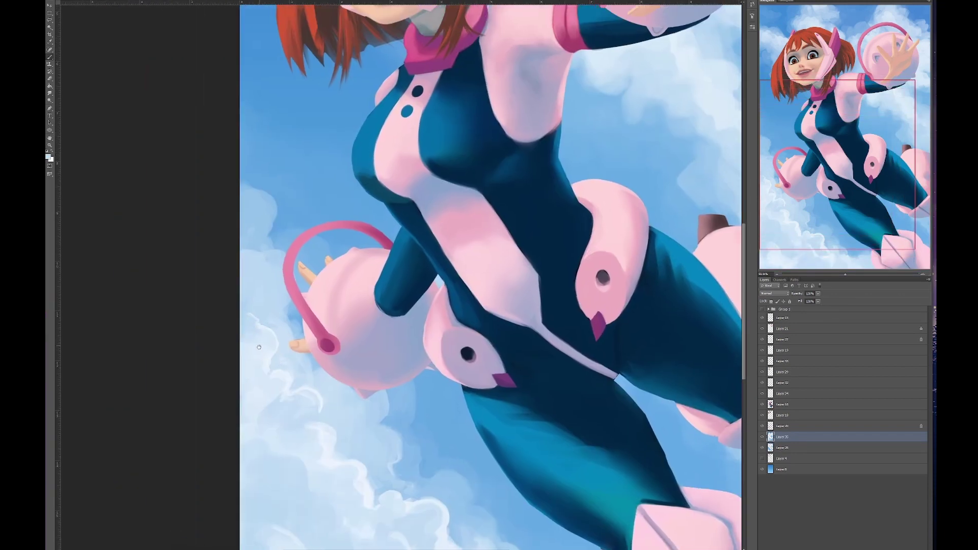
# Step: Paint curling white highlights through the cloud between the outstretched arm and the brown canister
pyautogui.scroll(-2, 197, 291)
pyautogui.hscroll(4, 514, 388)
pyautogui.scroll(8, 520, 416)
pyautogui.hscroll(3, 521, 416)
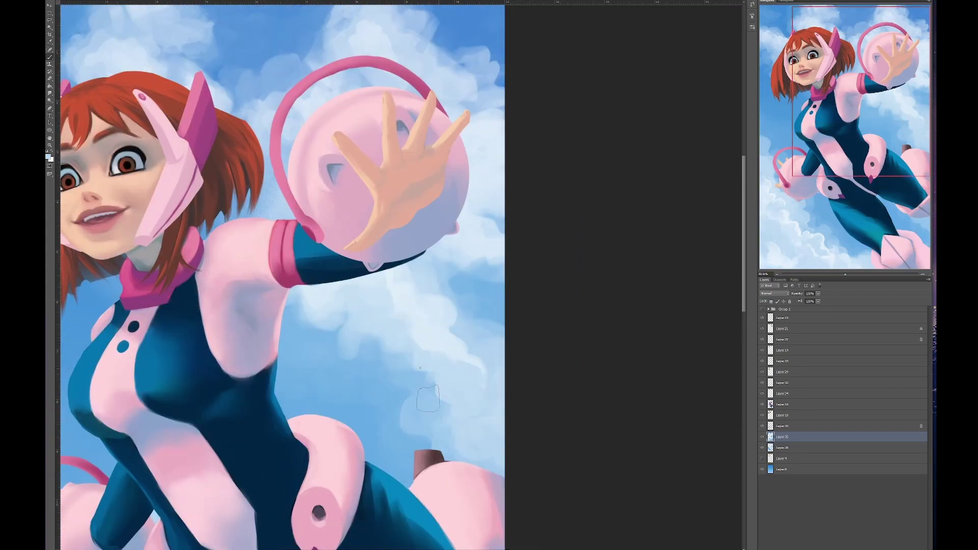
pyautogui.scroll(3, 420, 367)
pyautogui.hscroll(-6, 423, 406)
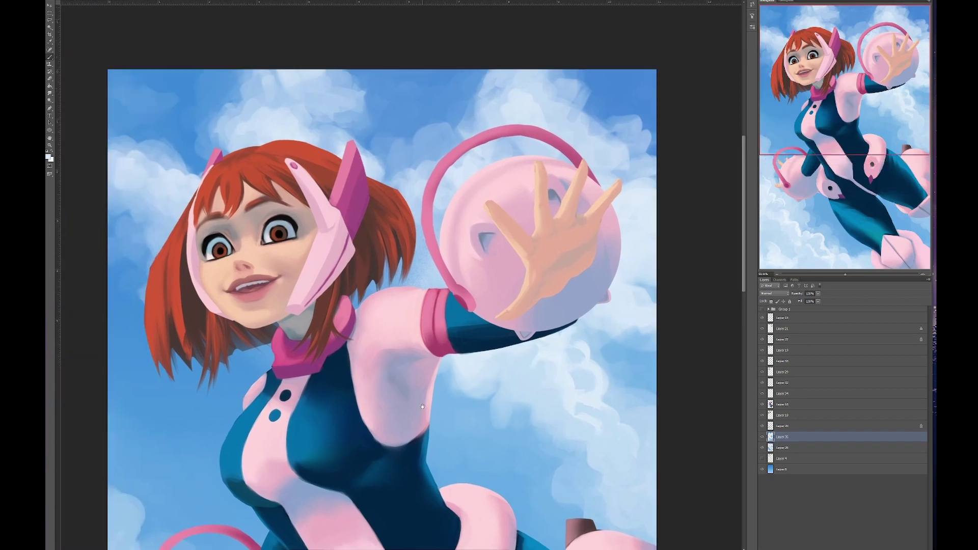
# Step: Blend the curled highlights beneath the outstretched arm and work up towards the cloud beside the upper glove
pyautogui.hscroll(7, 423, 406)
pyautogui.scroll(2, 387, 406)
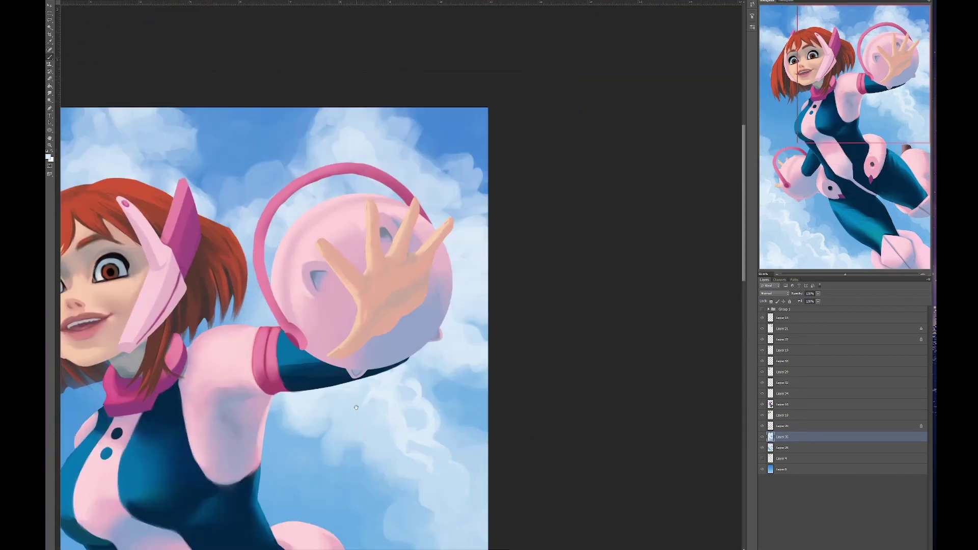
pyautogui.scroll(-1, 356, 407)
pyautogui.hscroll(2, 356, 408)
pyautogui.scroll(4, 387, 357)
pyautogui.hscroll(-1, 422, 309)
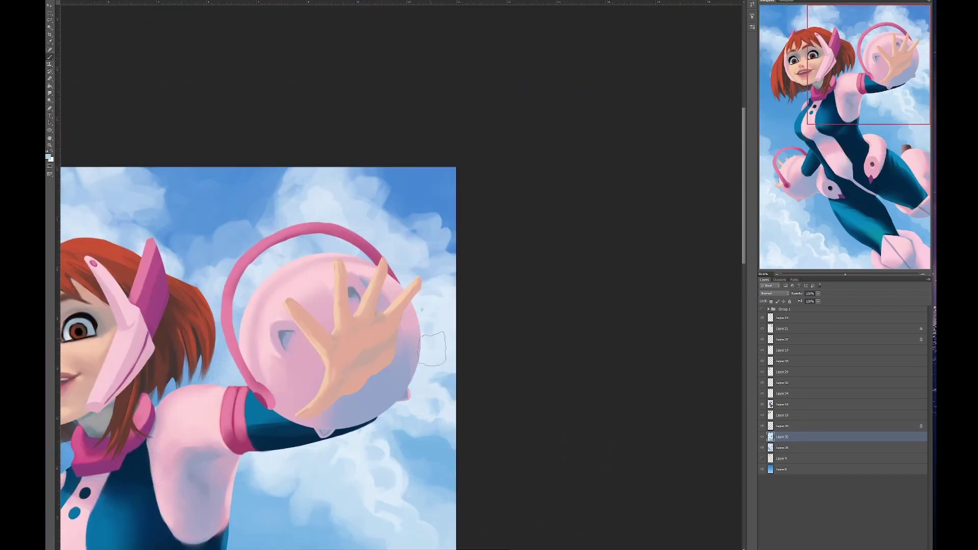
# Step: Add small swirling highlights to the cloud between the upper glove and the nearest canvas edge
pyautogui.scroll(2, 421, 280)
pyautogui.hscroll(-1, 421, 252)
pyautogui.scroll(-4, 375, 252)
pyautogui.hscroll(3, 376, 252)
pyautogui.scroll(4, 403, 316)
pyautogui.hscroll(-5, 414, 351)
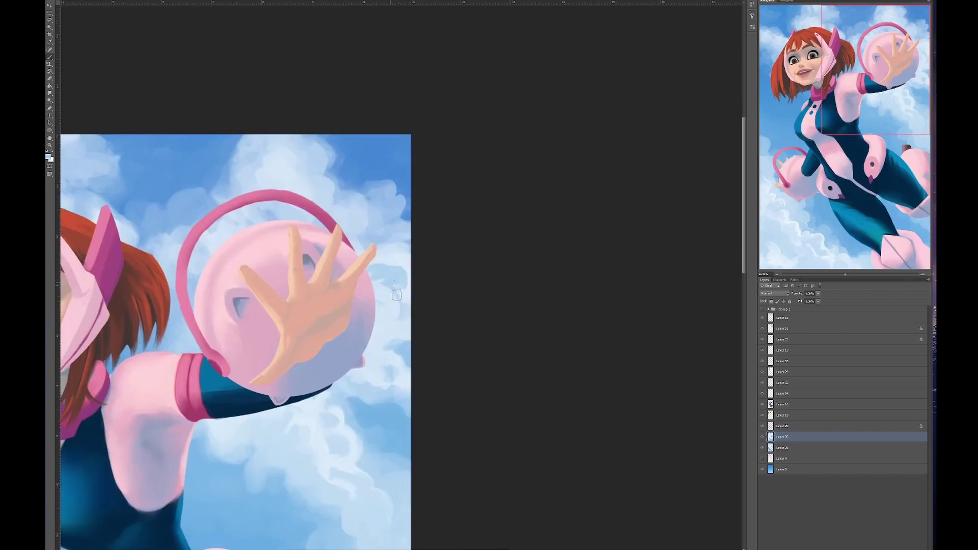
# Step: Flip the canvas horizontally to review the painting mirrored
pyautogui.hscroll(-7, 414, 352)
pyautogui.scroll(-3, 414, 351)
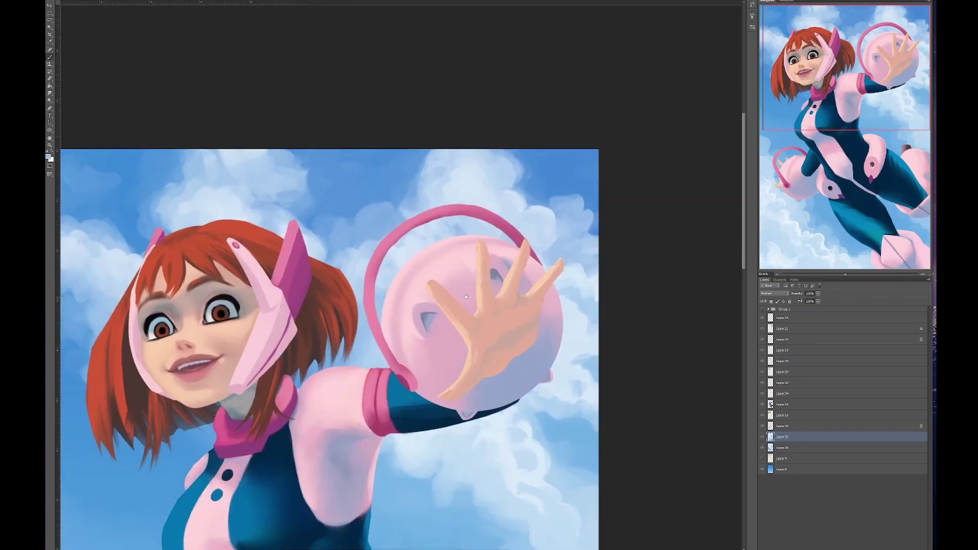
pyautogui.press('h')
pyautogui.scroll(-10, 420, 410)
pyautogui.hscroll(2, 420, 410)
pyautogui.scroll(12, 393, 403)
pyautogui.hscroll(-3, 392, 403)
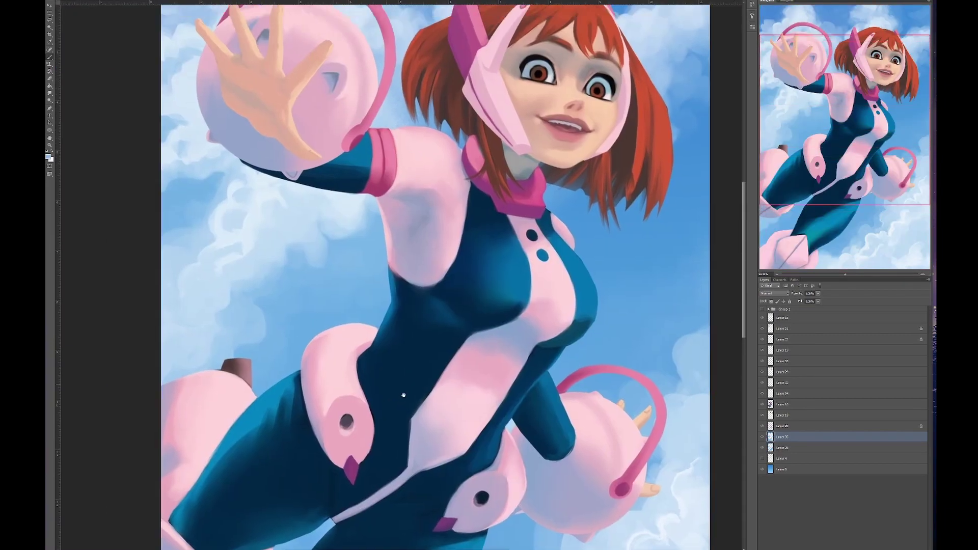
# Step: Add and blend soft cloud puffs beneath the outstretched arm, above the hip and brown canister
pyautogui.scroll(-5, 363, 392)
pyautogui.hscroll(-2, 364, 392)
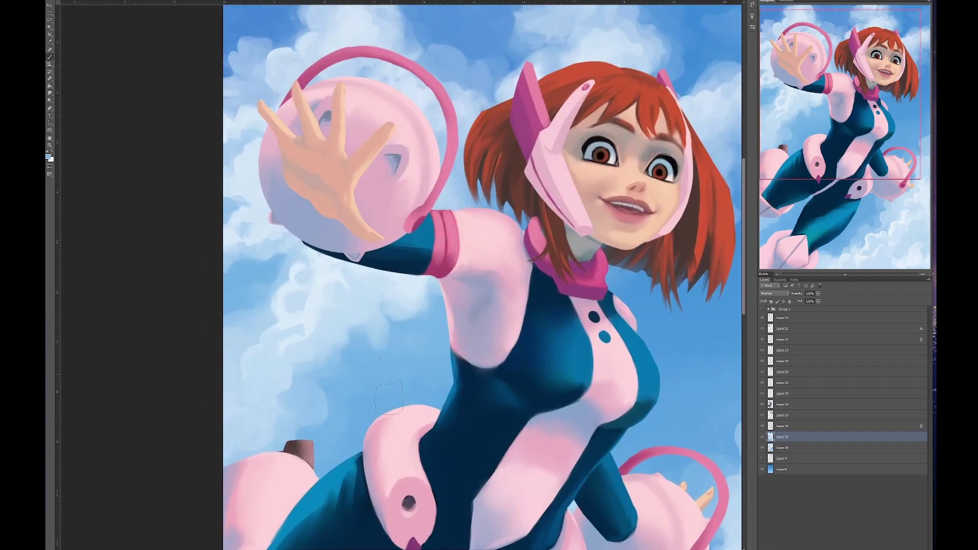
pyautogui.hscroll(-6, 389, 397)
pyautogui.scroll(3, 389, 397)
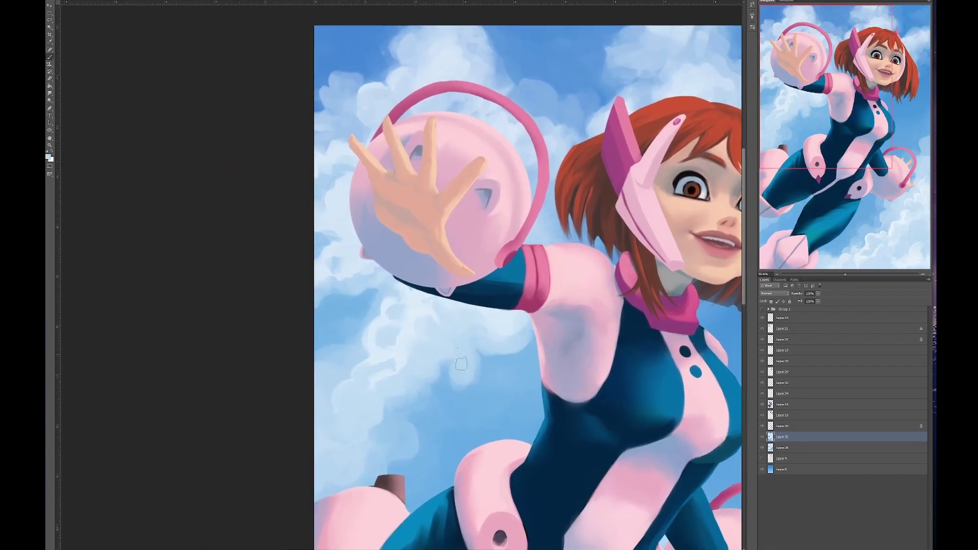
pyautogui.hscroll(2, 461, 364)
pyautogui.hscroll(-2, 479, 379)
pyautogui.scroll(-3, 493, 393)
pyautogui.scroll(-2, 408, 401)
pyautogui.hscroll(-1, 409, 402)
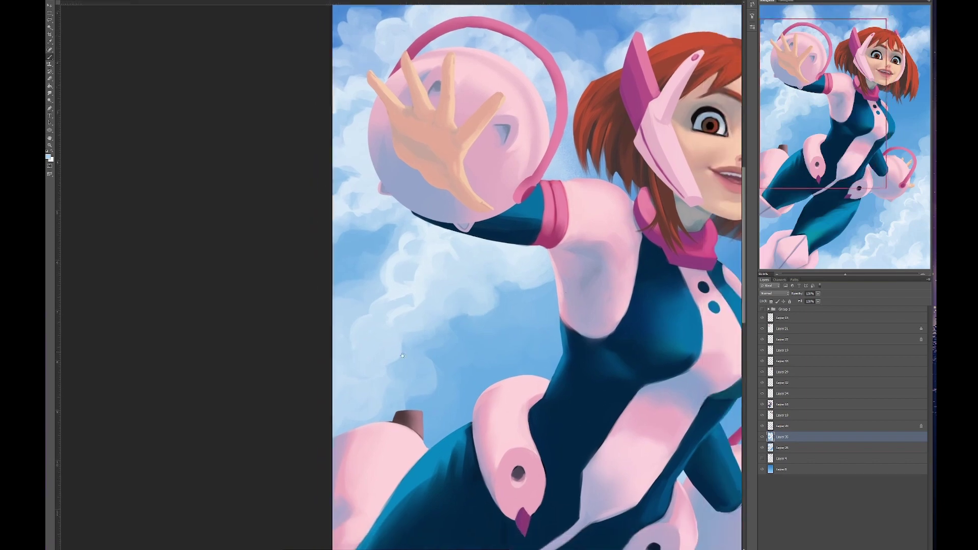
# Step: Soften and blend the cloud above the pink ring of the raised glove
pyautogui.scroll(5, 408, 367)
pyautogui.hscroll(2, 407, 366)
pyautogui.hscroll(-4, 407, 337)
pyautogui.hscroll(-1, 407, 337)
pyautogui.scroll(2, 407, 337)
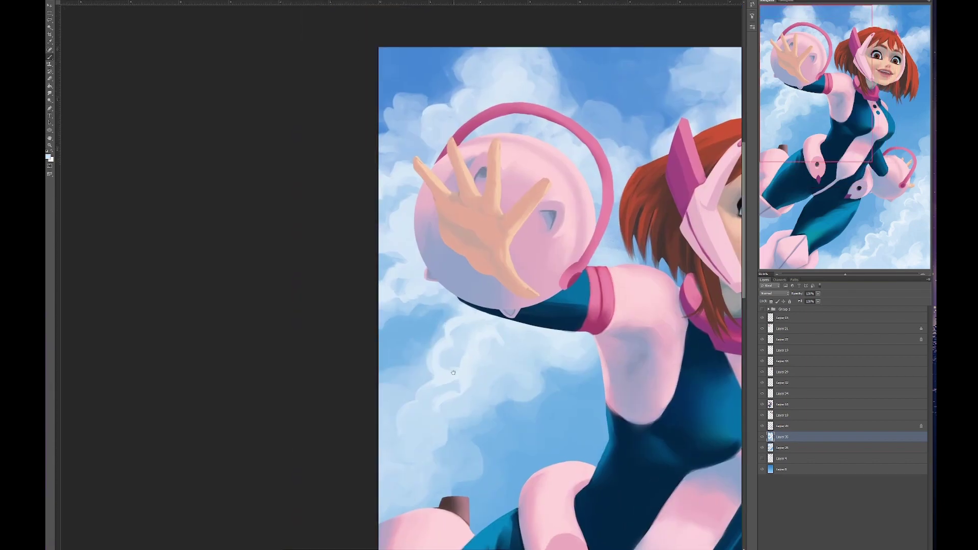
pyautogui.hscroll(8, 403, 306)
pyautogui.scroll(6, 397, 269)
pyautogui.scroll(3, 397, 269)
pyautogui.hscroll(-2, 398, 268)
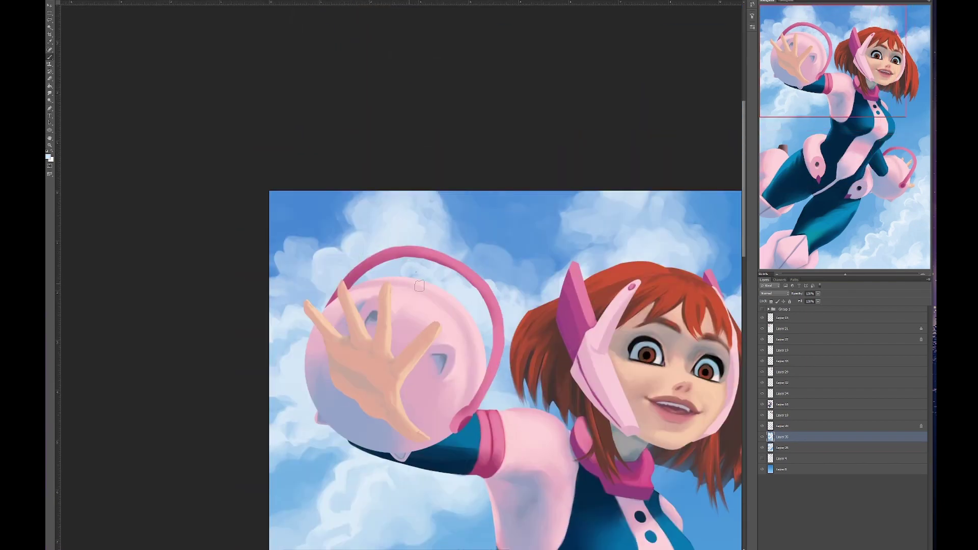
pyautogui.hscroll(1, 408, 306)
pyautogui.scroll(2, 413, 331)
pyautogui.scroll(-1, 418, 351)
pyautogui.hscroll(1, 387, 286)
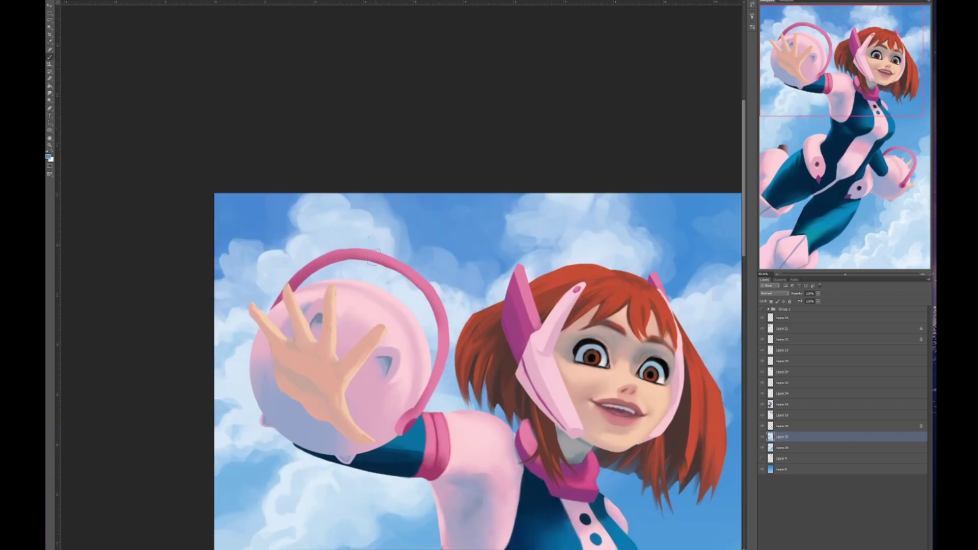
pyautogui.scroll(2, 373, 257)
pyautogui.hscroll(-2, 373, 257)
pyautogui.hscroll(4, 423, 316)
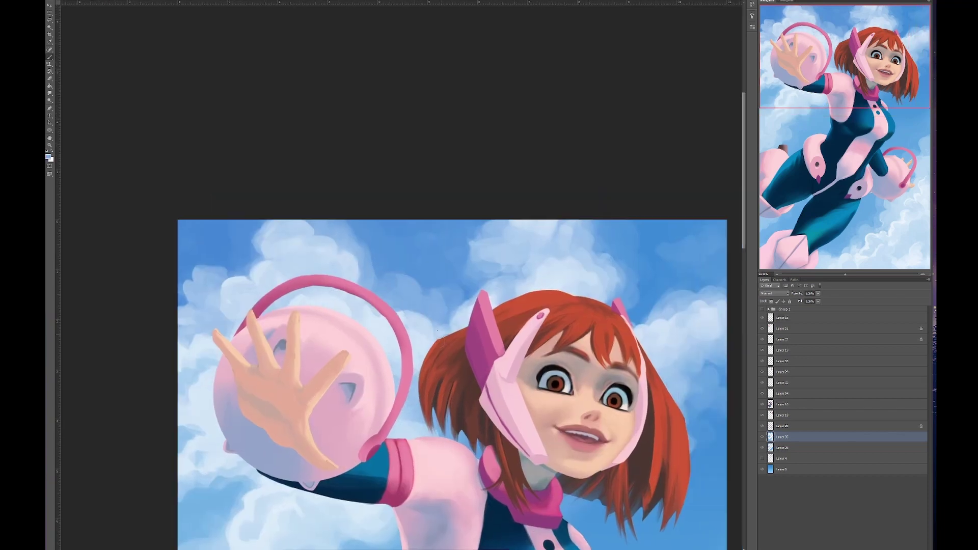
# Step: Blend the blue sky and soft cloud edges between the raised glove and the cloud above the head
pyautogui.hscroll(1, 442, 276)
pyautogui.scroll(1, 516, 263)
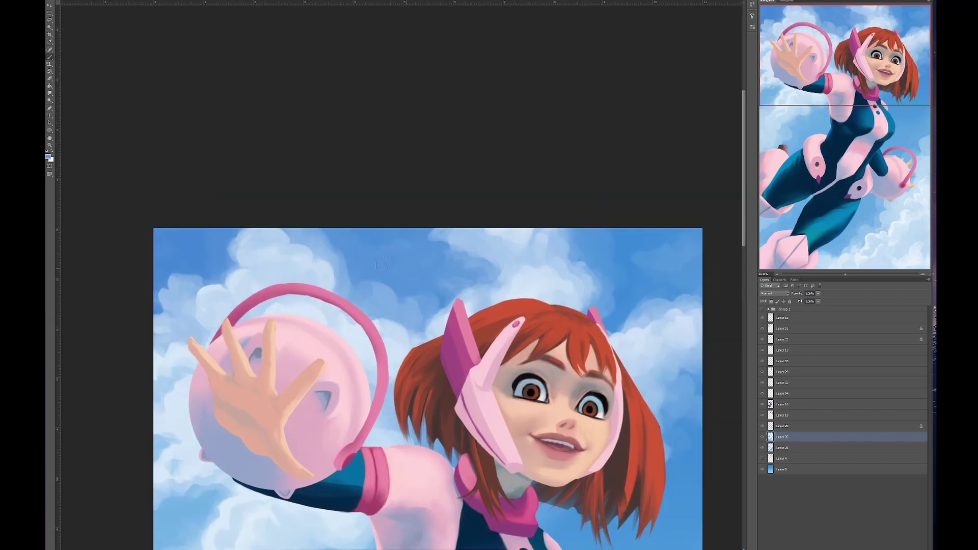
pyautogui.scroll(1, 382, 264)
pyautogui.hscroll(1, 636, 273)
pyautogui.scroll(1, 468, 270)
pyautogui.hscroll(-1, 468, 270)
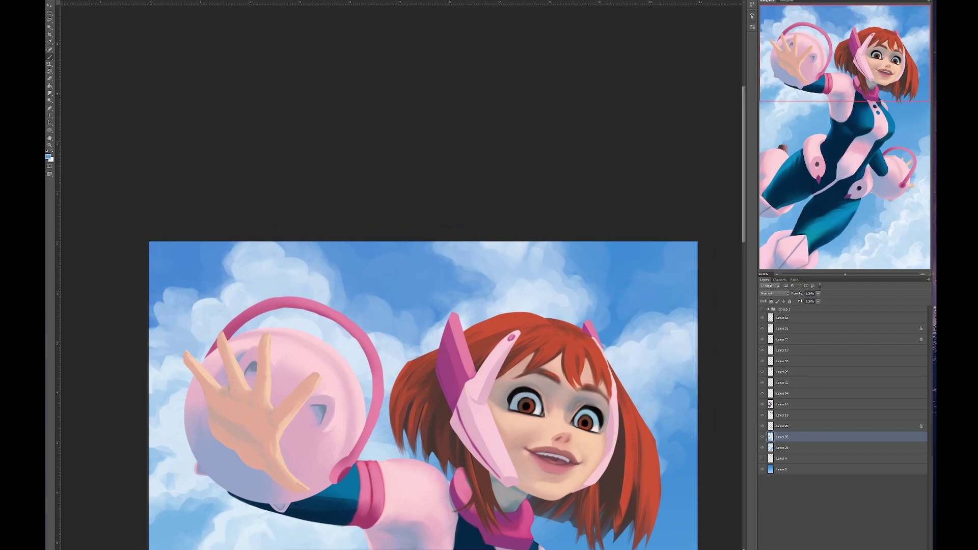
pyautogui.scroll(1, 478, 282)
pyautogui.hscroll(-1, 479, 283)
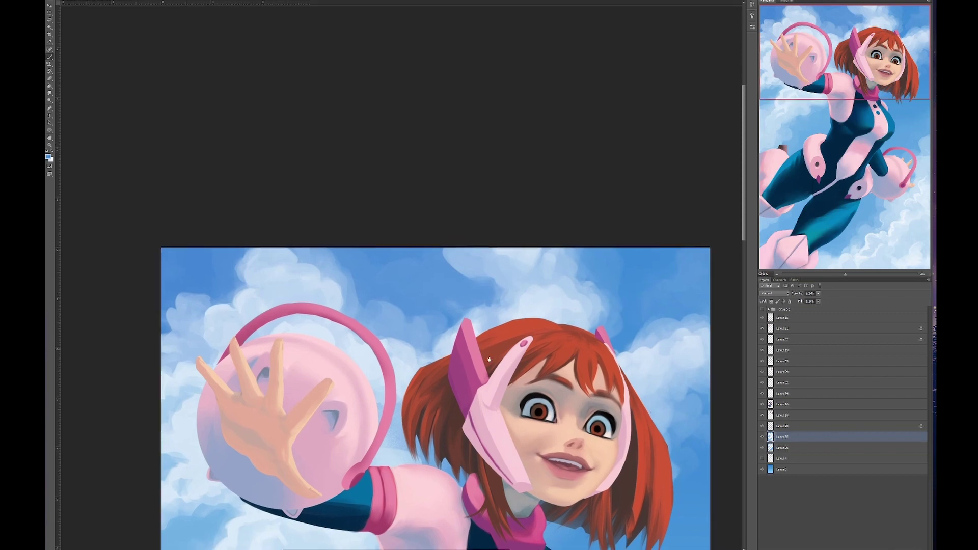
# Step: Paint light curling puffs into the cloud between the face-side hair and the nearest canvas edge
pyautogui.scroll(2, 356, 285)
pyautogui.hscroll(-4, 357, 285)
pyautogui.hscroll(-1, 310, 268)
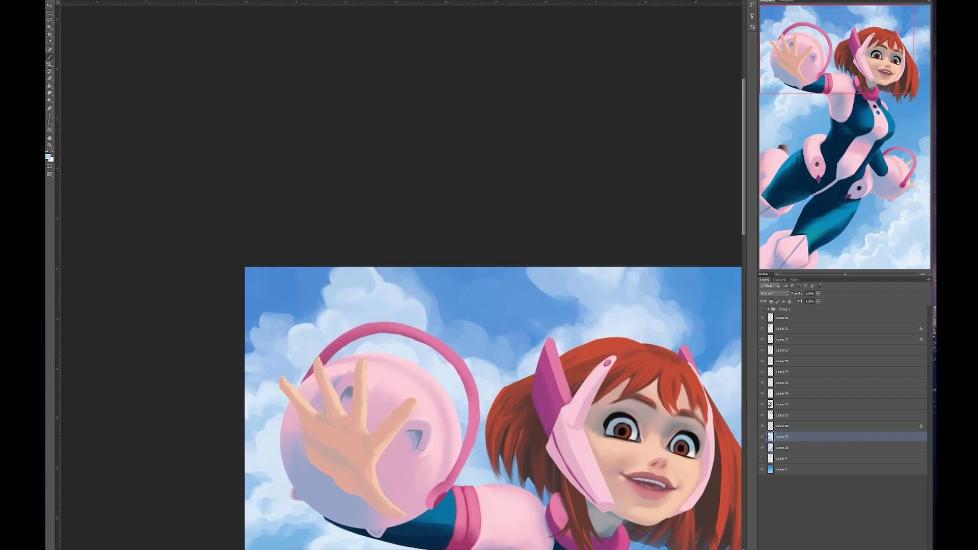
pyautogui.hscroll(8, 519, 335)
pyautogui.scroll(-3, 519, 335)
pyautogui.hscroll(3, 540, 341)
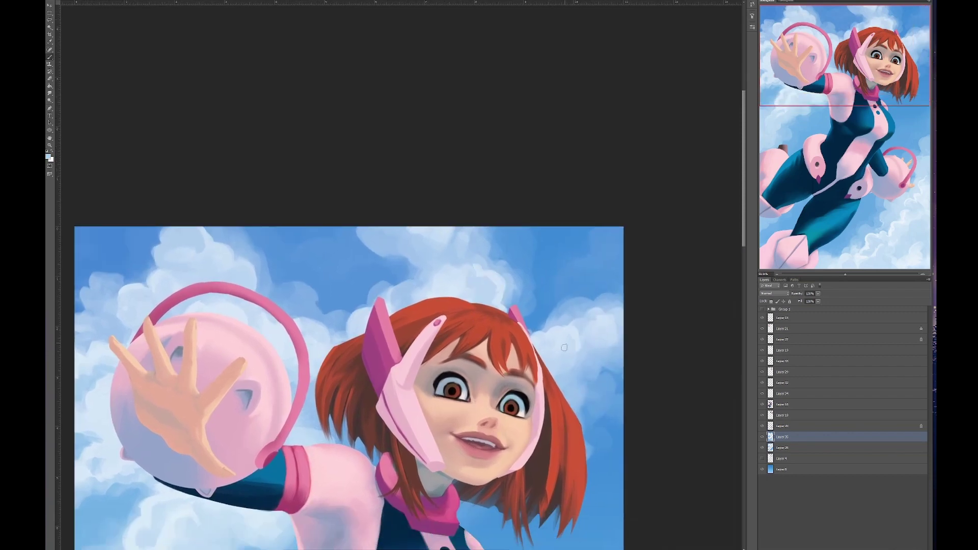
pyautogui.scroll(1, 573, 346)
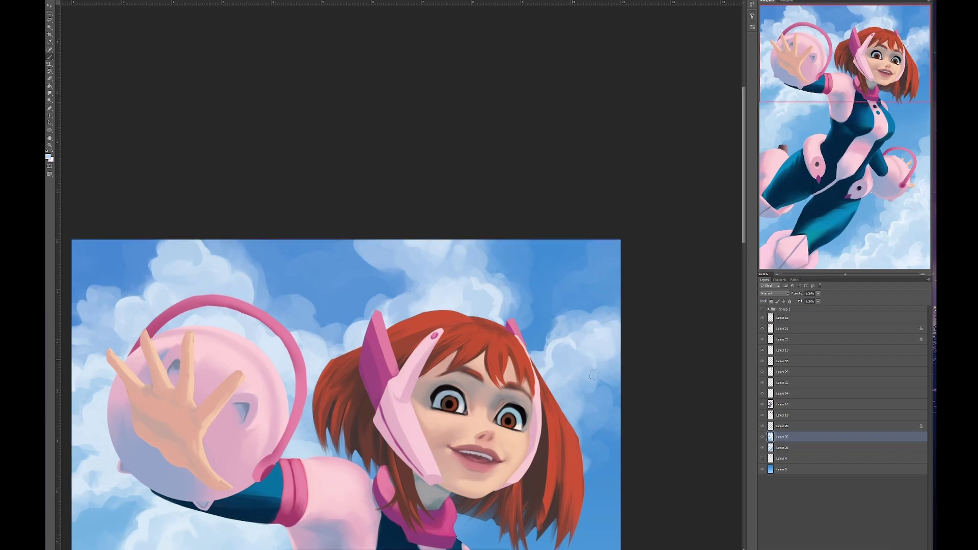
pyautogui.scroll(1, 593, 374)
pyautogui.hscroll(1, 593, 374)
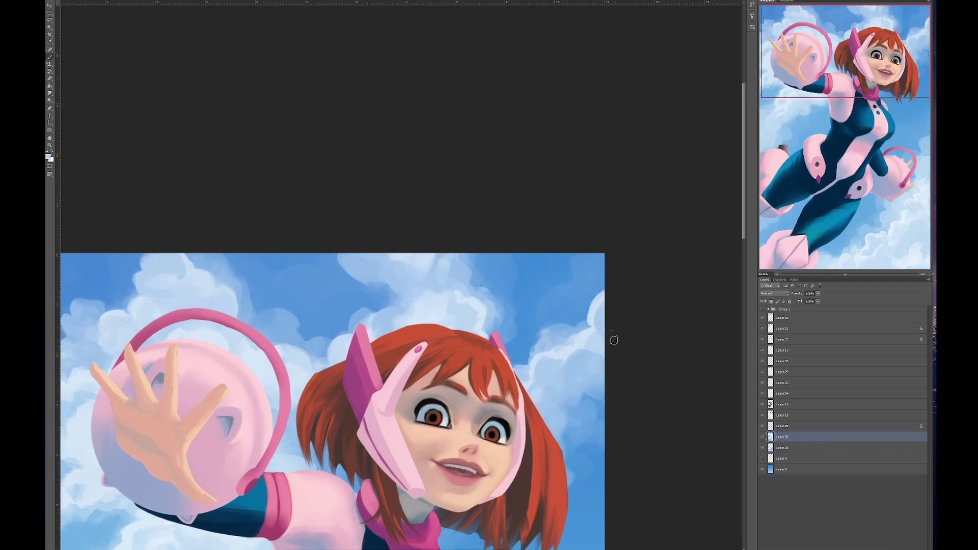
# Step: Refine the curled highlights beside the hair and soften the upper edge of that cloud with sky blue
pyautogui.scroll(-1, 614, 339)
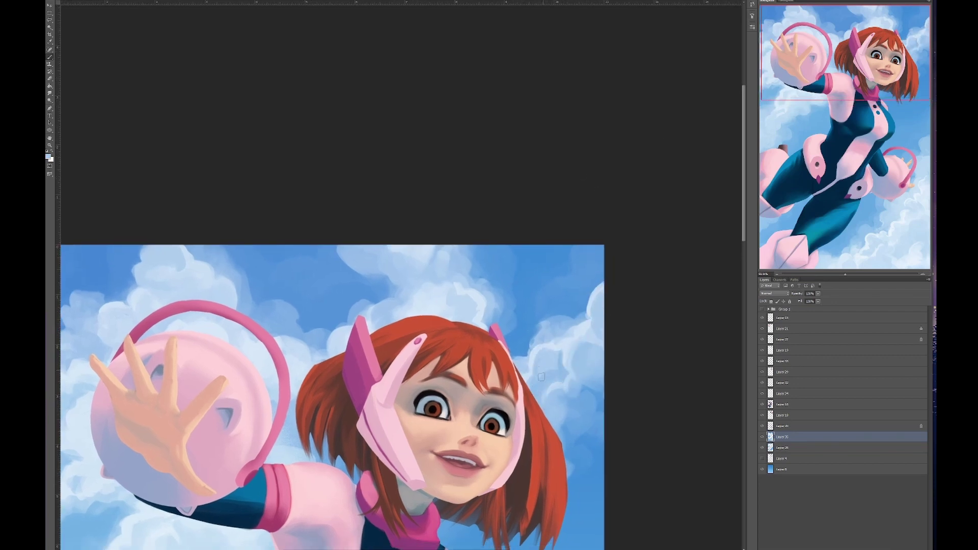
pyautogui.scroll(-1, 541, 376)
pyautogui.scroll(-1, 584, 392)
pyautogui.scroll(2, 586, 313)
pyautogui.hscroll(-2, 586, 313)
pyautogui.hscroll(1, 578, 320)
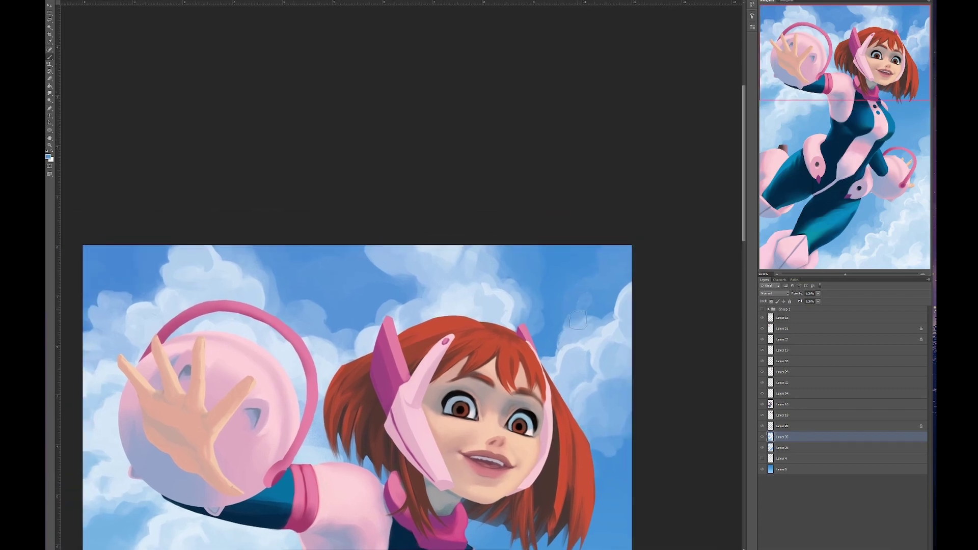
pyautogui.hscroll(-2, 512, 280)
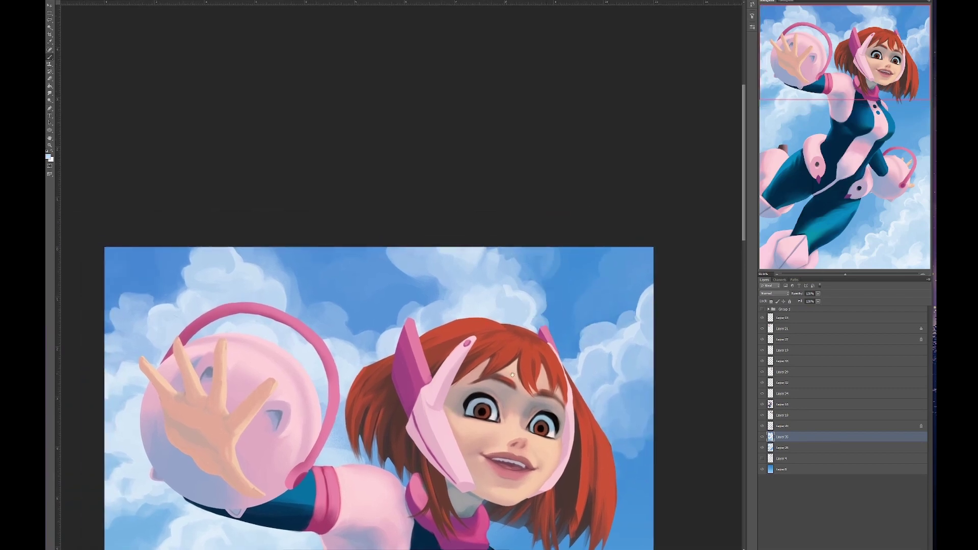
# Step: Paint rounded, swirling highlights into the cloud directly above the head and headgear
pyautogui.hscroll(-1, 525, 305)
pyautogui.scroll(1, 529, 324)
pyautogui.scroll(-1, 530, 324)
pyautogui.scroll(2, 542, 316)
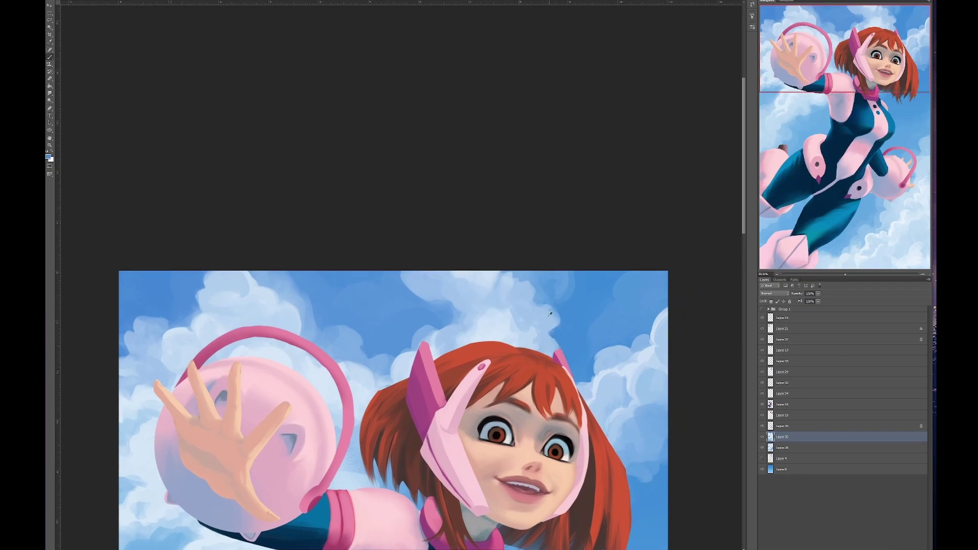
pyautogui.hscroll(-4, 559, 307)
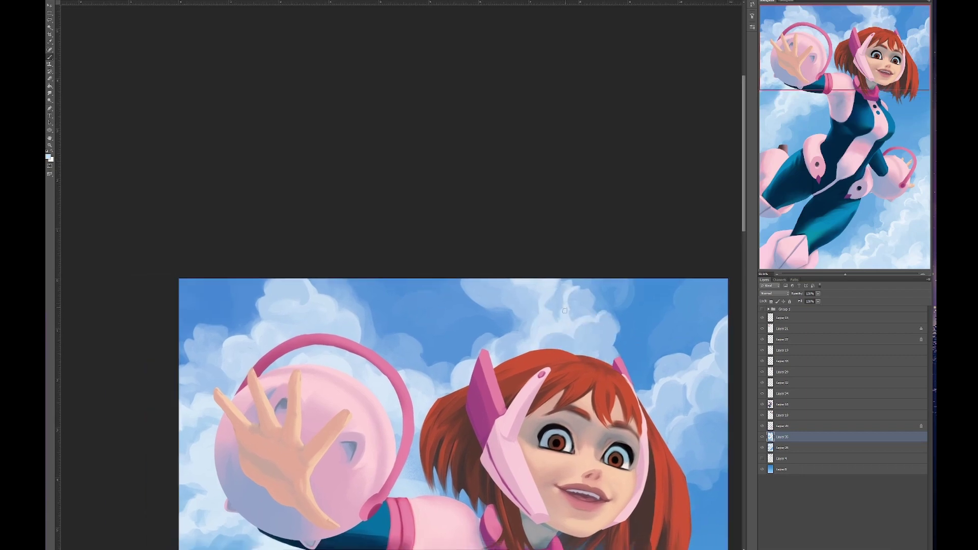
pyautogui.hscroll(-2, 564, 310)
pyautogui.scroll(1, 546, 378)
pyautogui.hscroll(-1, 547, 378)
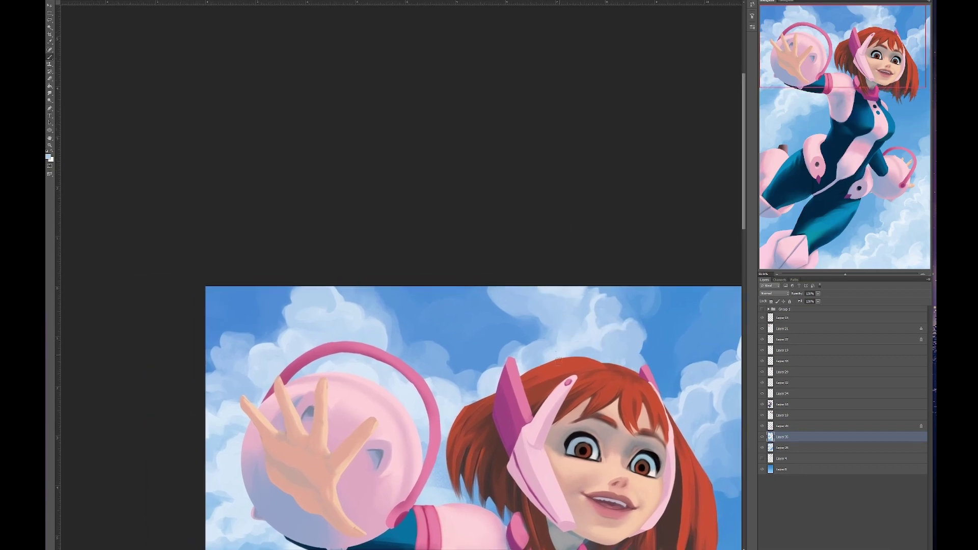
pyautogui.hscroll(1, 565, 351)
pyautogui.hscroll(-4, 637, 331)
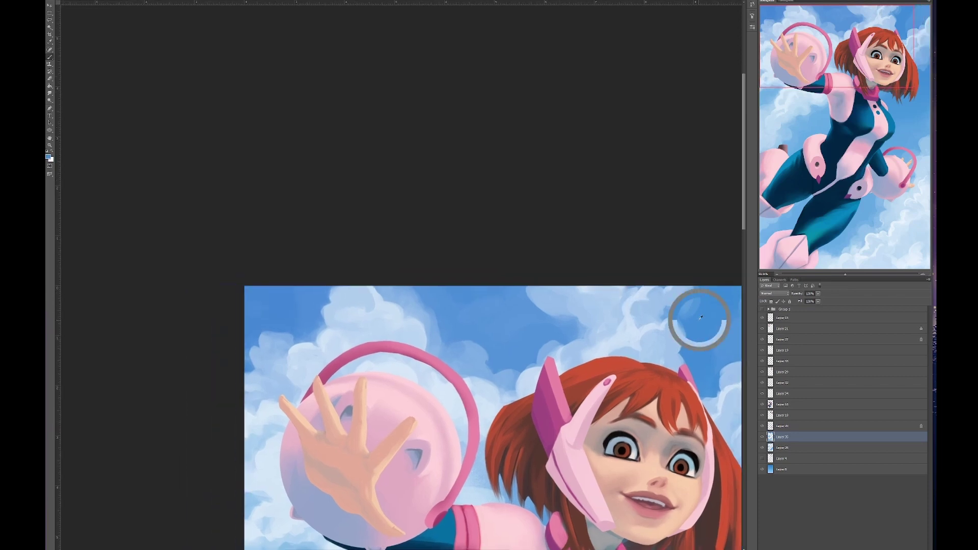
# Step: Sample sky and cloud colours and define billowing puffs on the cloud above the glove's pink ring
pyautogui.hscroll(6, 700, 319)
pyautogui.scroll(-2, 700, 318)
pyautogui.hscroll(-4, 561, 326)
pyautogui.scroll(-4, 560, 326)
pyautogui.hscroll(-3, 458, 331)
pyautogui.scroll(1, 459, 332)
pyautogui.hscroll(-2, 421, 337)
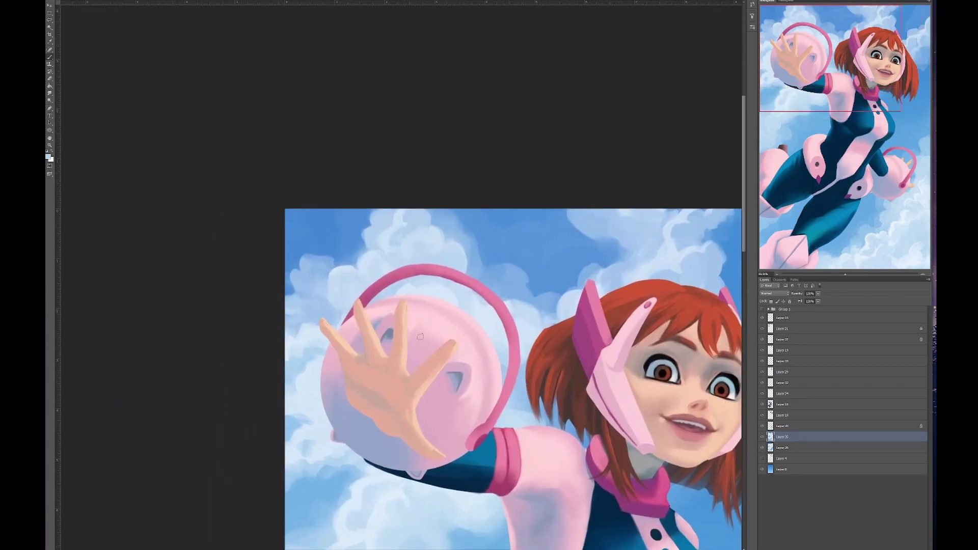
pyautogui.hscroll(2, 421, 337)
pyautogui.scroll(1, 434, 267)
pyautogui.hscroll(1, 432, 247)
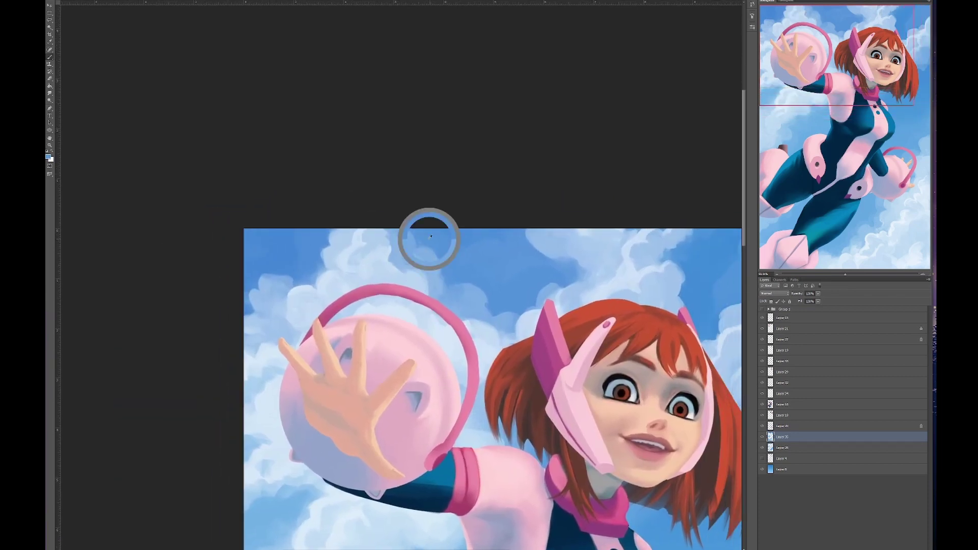
pyautogui.hscroll(-5, 445, 255)
pyautogui.scroll(-1, 445, 255)
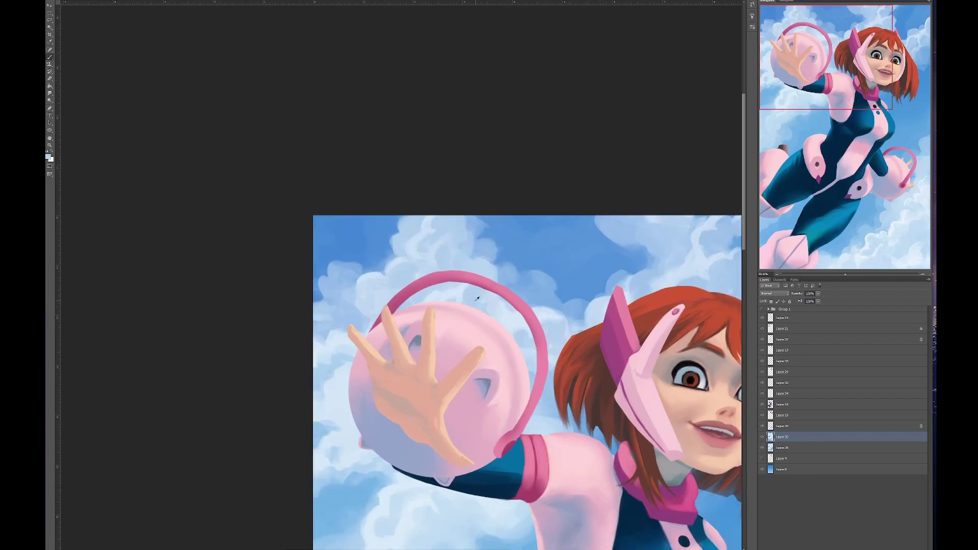
# Step: Add curling highlights to the cloud around the ring, between the raised glove and the hair
pyautogui.hscroll(4, 437, 294)
pyautogui.scroll(2, 437, 294)
pyautogui.hscroll(-3, 482, 343)
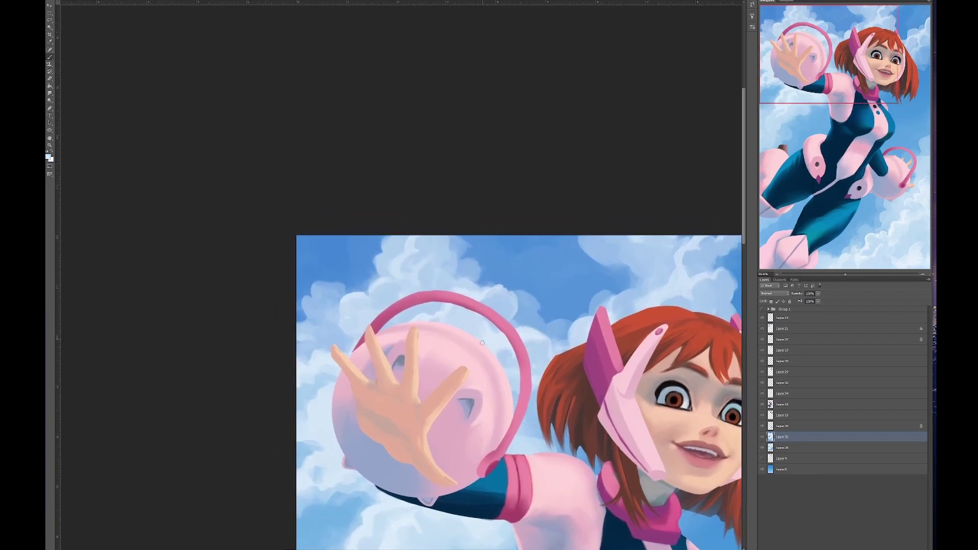
pyautogui.scroll(2, 457, 225)
pyautogui.hscroll(-3, 458, 226)
pyautogui.scroll(-1, 457, 226)
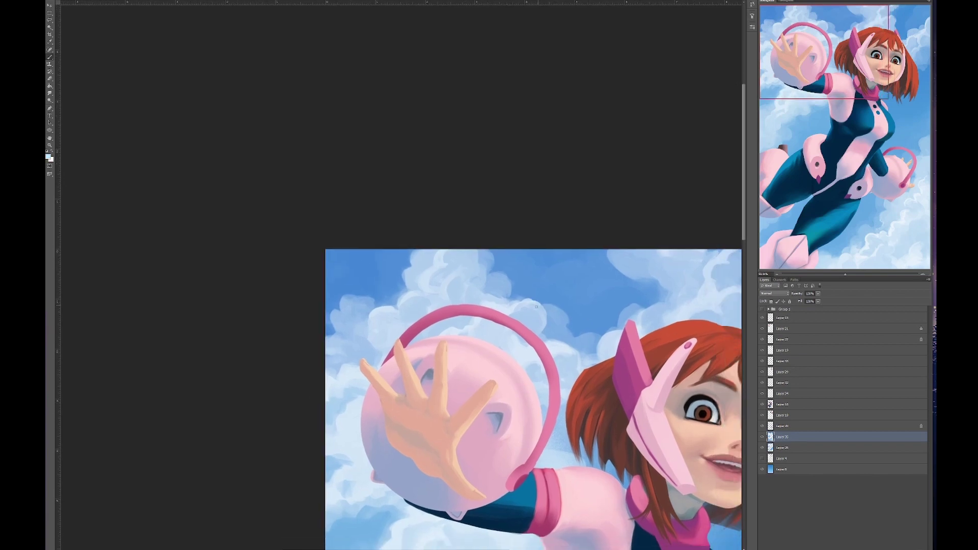
# Step: Shape small rounded puffs on the cloud between the fingertips and the upper canvas corner
pyautogui.scroll(1, 458, 225)
pyautogui.hscroll(-3, 480, 312)
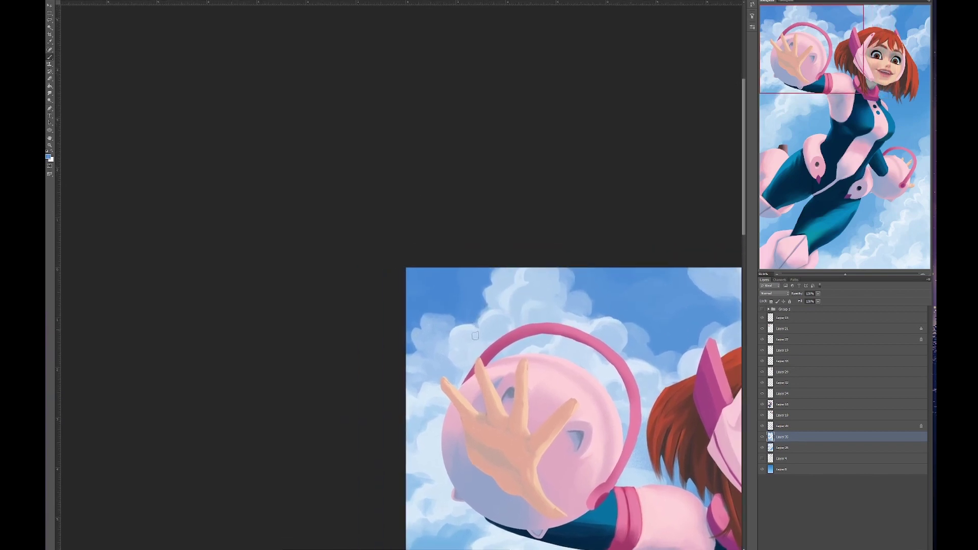
pyautogui.scroll(-2, 427, 316)
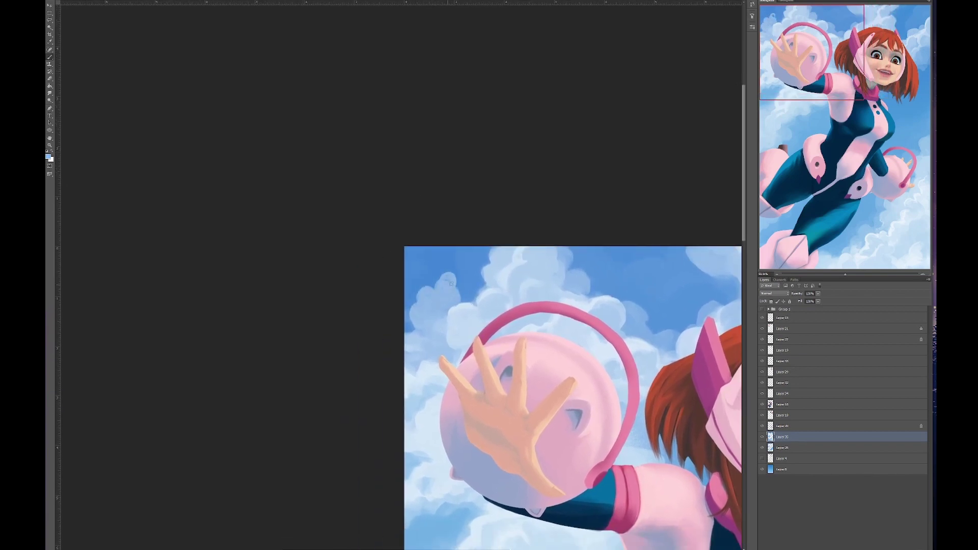
pyautogui.scroll(-3, 469, 305)
pyautogui.hscroll(-1, 470, 305)
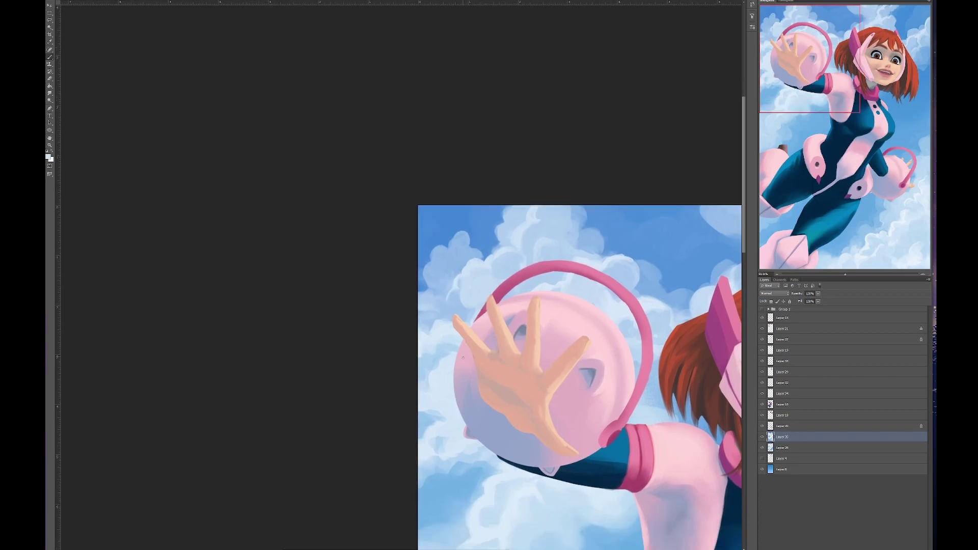
# Step: Brighten and blend the swirls along the cloud rising above the glove's ring
pyautogui.scroll(1, 463, 358)
pyautogui.hscroll(-2, 463, 358)
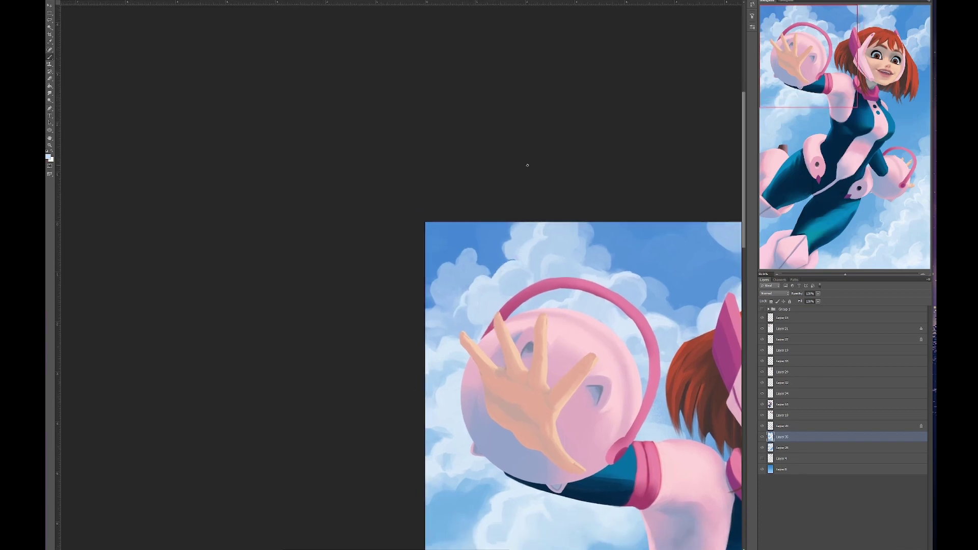
pyautogui.scroll(1, 569, 301)
pyautogui.hscroll(3, 476, 285)
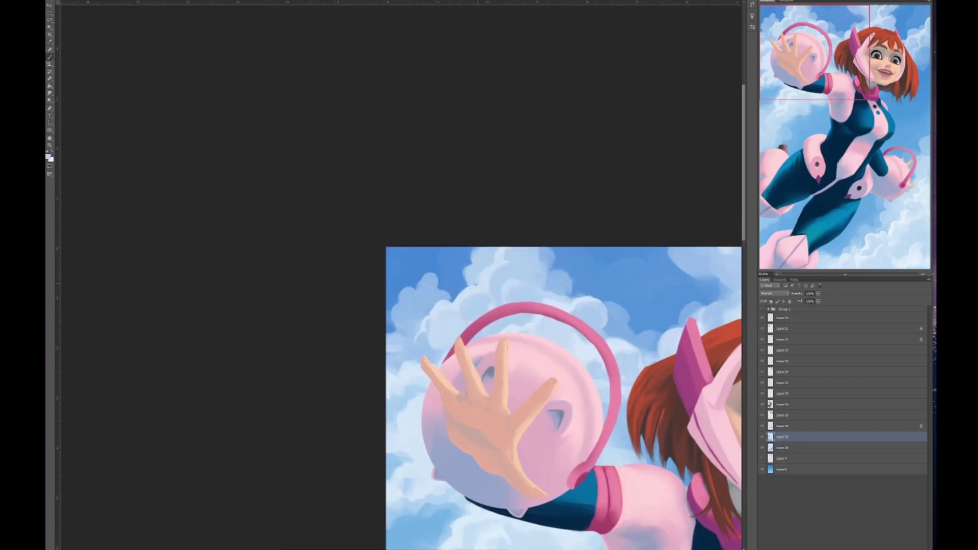
# Step: Blend highlights into the cloud beside the fingertips and down along the glove's outer side
pyautogui.scroll(-3, 482, 285)
pyautogui.hscroll(-3, 480, 270)
pyautogui.scroll(-2, 461, 280)
pyautogui.hscroll(-3, 461, 280)
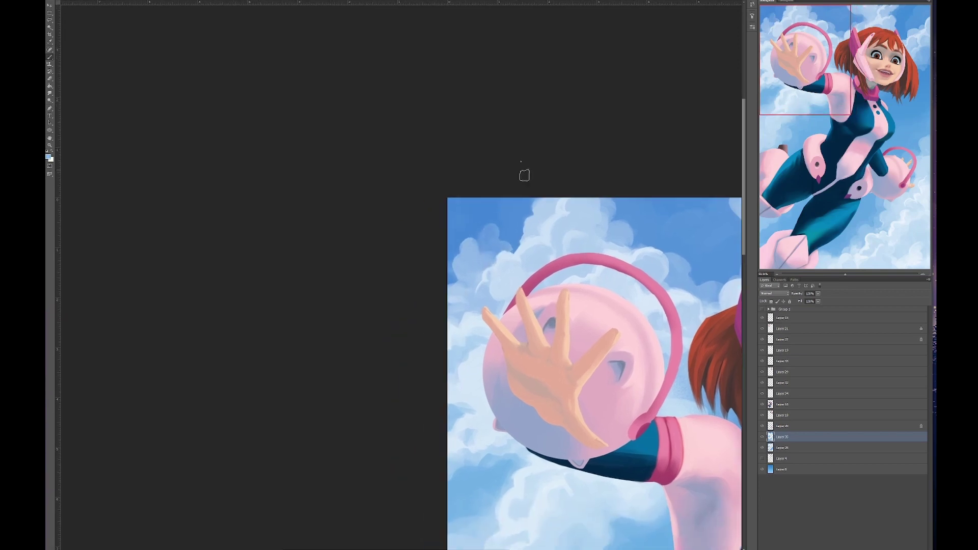
pyautogui.scroll(3, 489, 264)
pyautogui.hscroll(4, 489, 265)
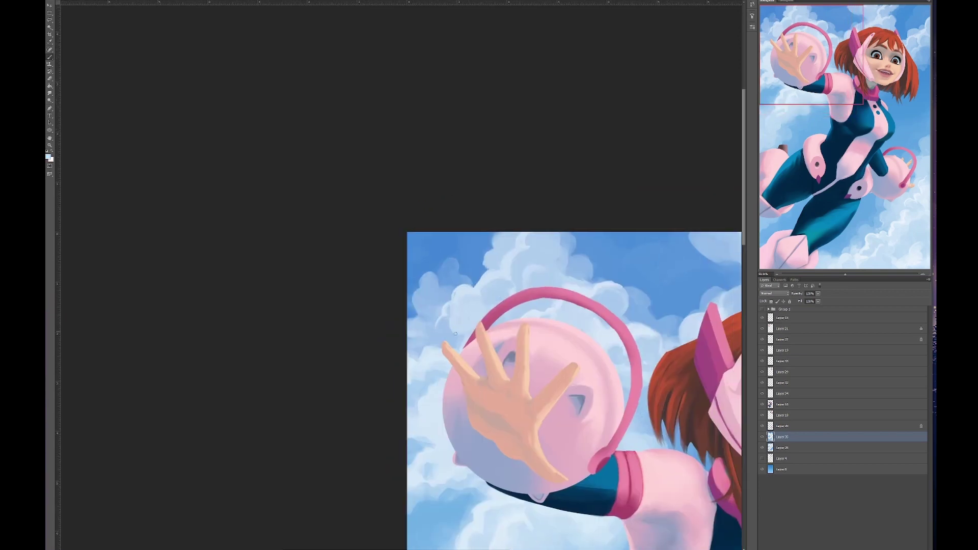
pyautogui.scroll(-4, 489, 307)
pyautogui.hscroll(1, 469, 295)
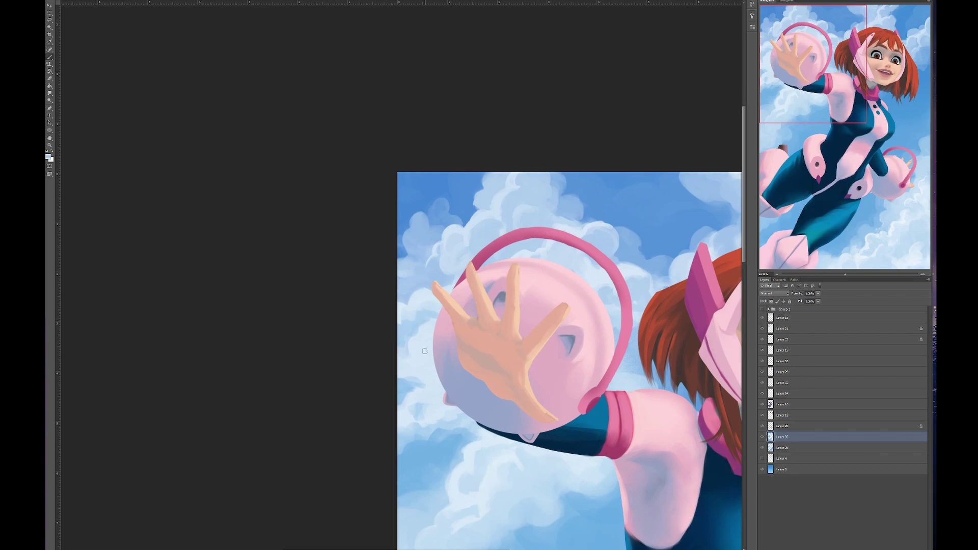
# Step: Add wispy highlights and soft edges to the upper part of the cloud above the head
pyautogui.hscroll(2, 443, 348)
pyautogui.hscroll(8, 468, 339)
pyautogui.scroll(3, 467, 339)
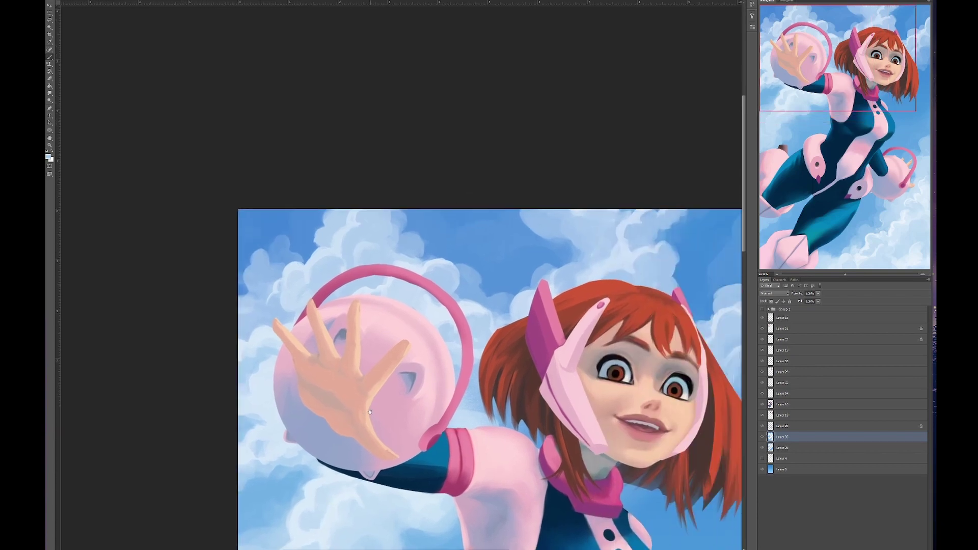
pyautogui.hscroll(-2, 471, 382)
pyautogui.scroll(-1, 476, 433)
pyautogui.hscroll(-3, 474, 433)
pyautogui.scroll(-1, 475, 433)
pyautogui.hscroll(9, 475, 433)
pyautogui.scroll(3, 474, 433)
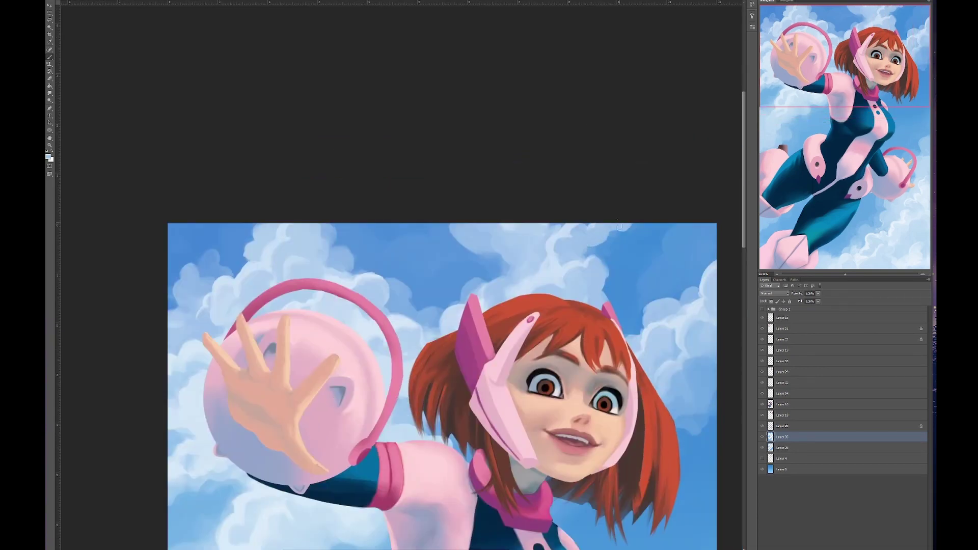
pyautogui.hscroll(3, 524, 263)
pyautogui.hscroll(1, 519, 285)
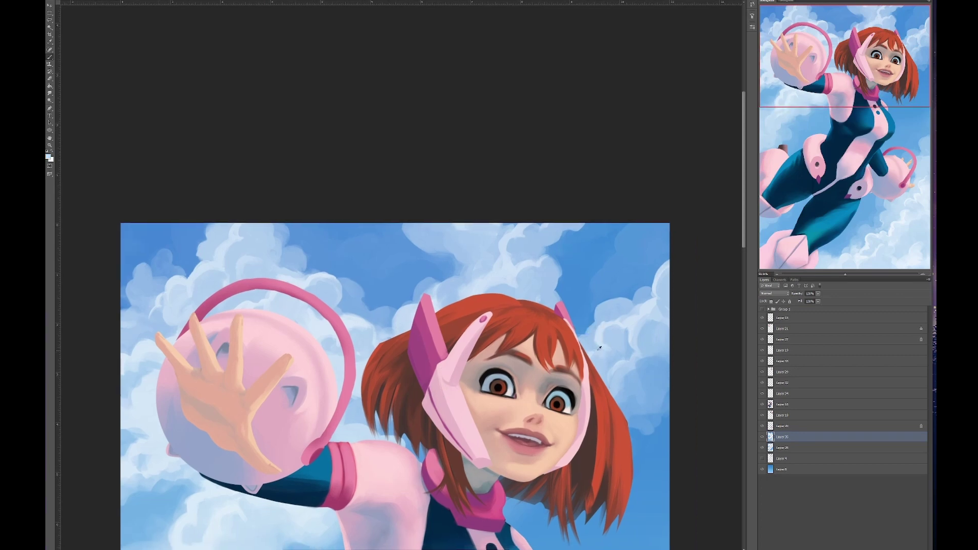
# Step: Paint curling puffs and highlights on the cloud beside the outer side of the hair
pyautogui.scroll(-8, 515, 316)
pyautogui.hscroll(4, 515, 316)
pyautogui.scroll(-1, 511, 334)
pyautogui.hscroll(1, 509, 253)
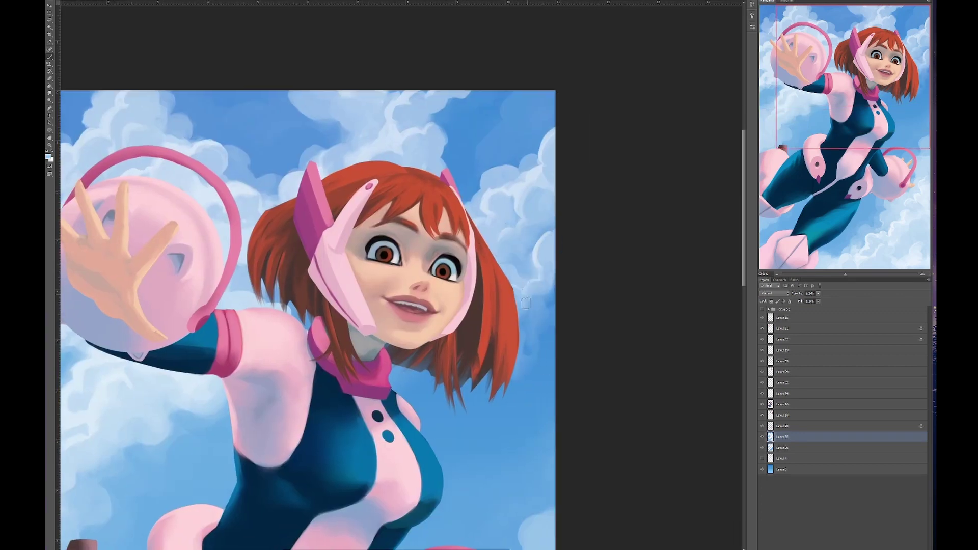
pyautogui.scroll(-2, 519, 336)
pyautogui.hscroll(1, 519, 336)
pyautogui.hscroll(1, 510, 321)
pyautogui.scroll(1, 510, 320)
pyautogui.scroll(3, 499, 300)
pyautogui.hscroll(-2, 499, 301)
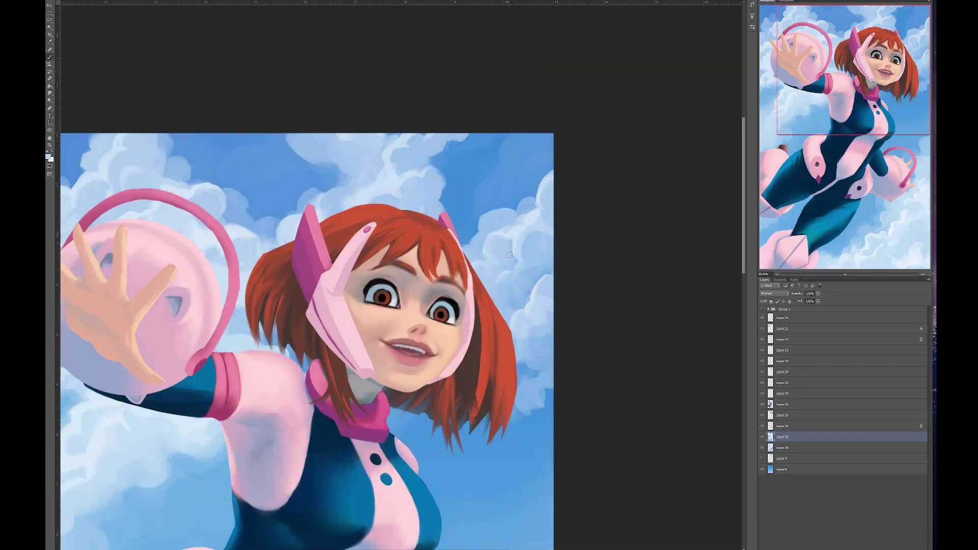
# Step: Brighten and blend the swirls of the cloud near the headpiece, up towards the canvas corner
pyautogui.scroll(1, 489, 280)
pyautogui.hscroll(2, 490, 280)
pyautogui.scroll(-1, 494, 305)
pyautogui.hscroll(-1, 489, 275)
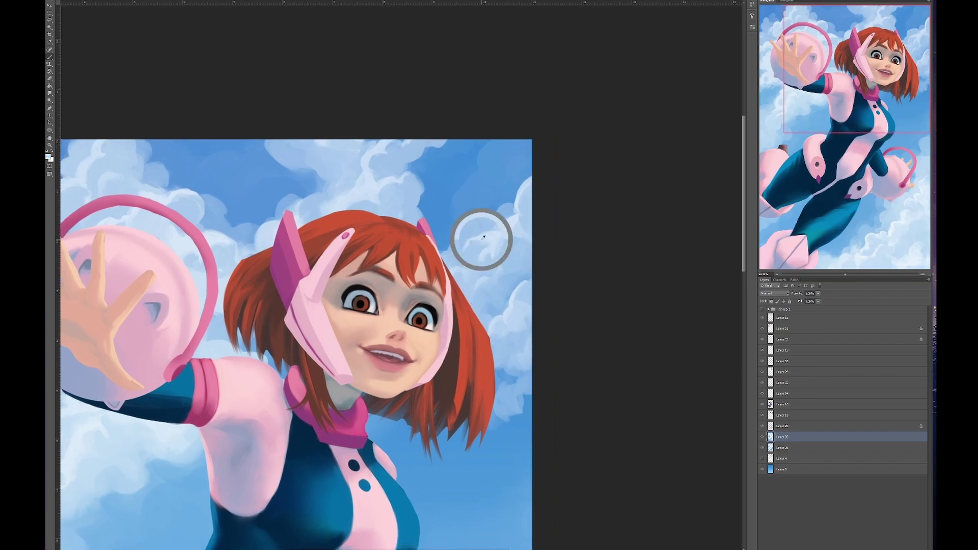
pyautogui.scroll(1, 490, 238)
pyautogui.hscroll(1, 490, 238)
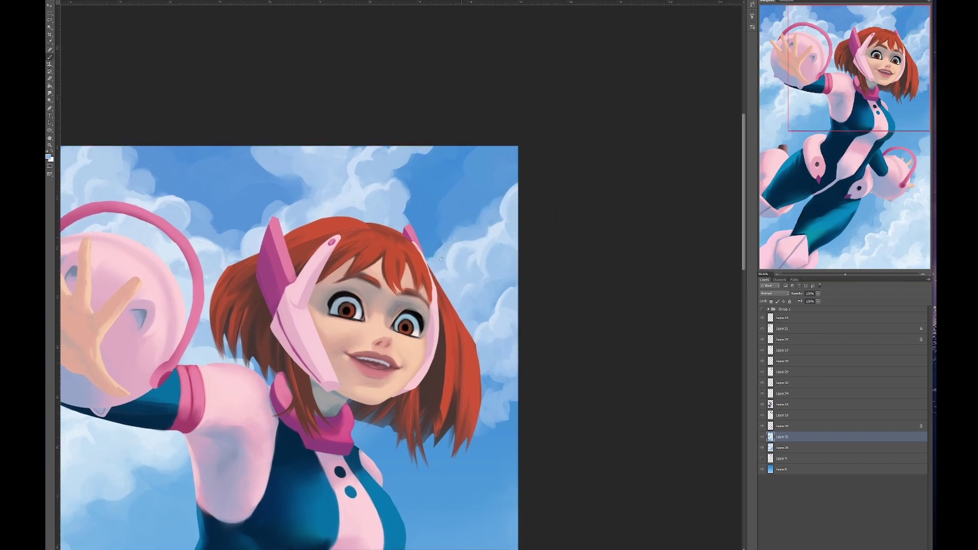
pyautogui.scroll(1, 471, 173)
pyautogui.hscroll(-1, 458, 263)
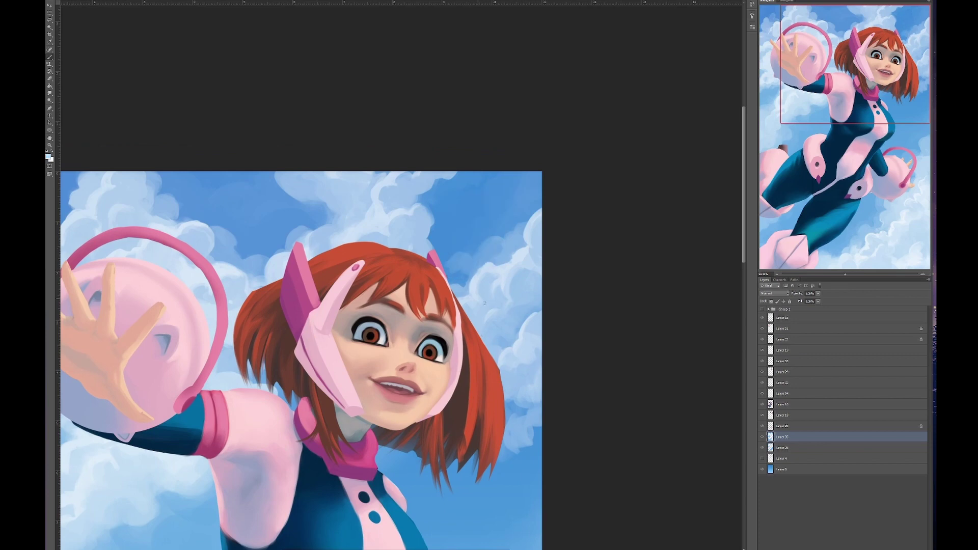
pyautogui.scroll(1, 485, 303)
pyautogui.scroll(2, 486, 296)
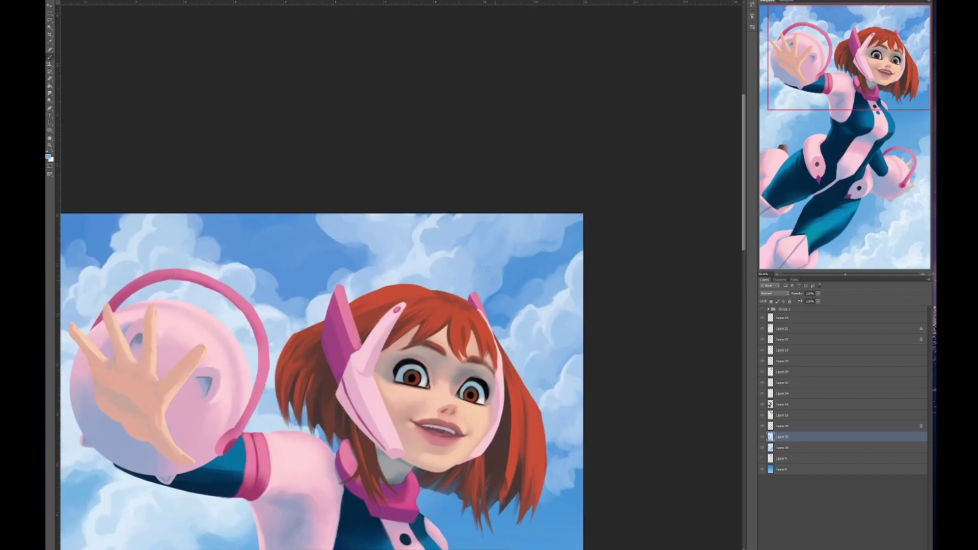
# Step: Flip the canvas horizontally and refine the cloud edges around the outstretched glove
pyautogui.scroll(-6, 488, 268)
pyautogui.hscroll(-8, 459, 281)
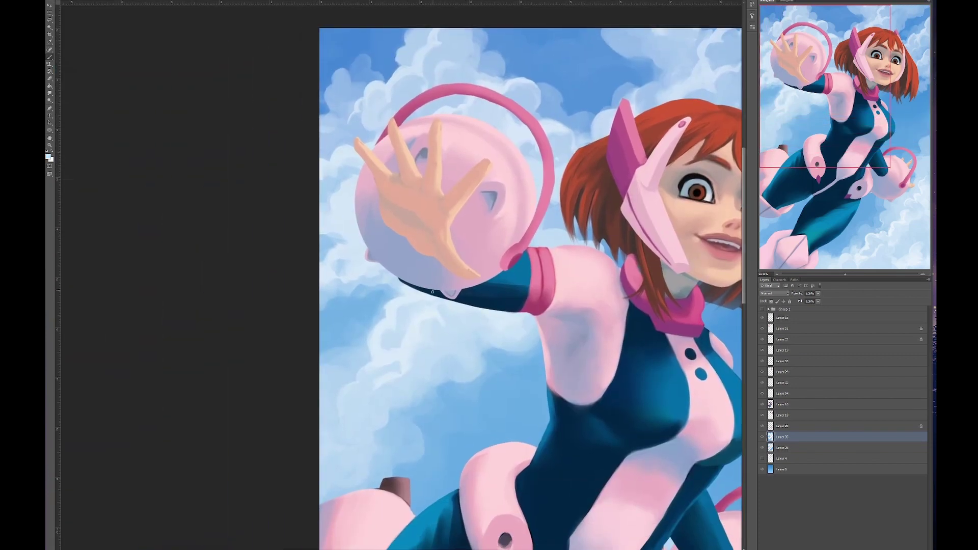
pyautogui.hscroll(4, 459, 280)
pyautogui.click(208, 92)
pyautogui.hscroll(4, 458, 281)
pyautogui.hscroll(1, 517, 282)
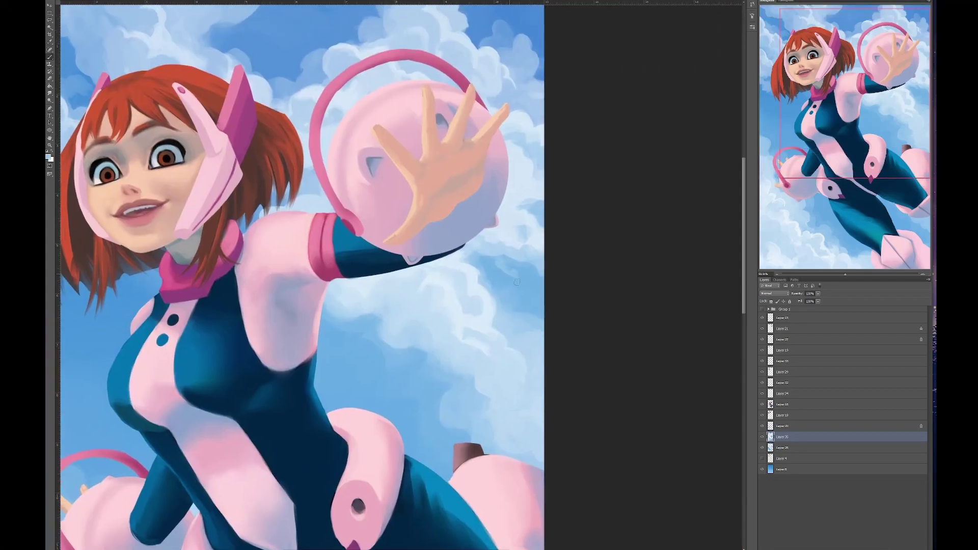
pyautogui.hscroll(2, 517, 282)
pyautogui.scroll(2, 510, 265)
pyautogui.scroll(-2, 503, 239)
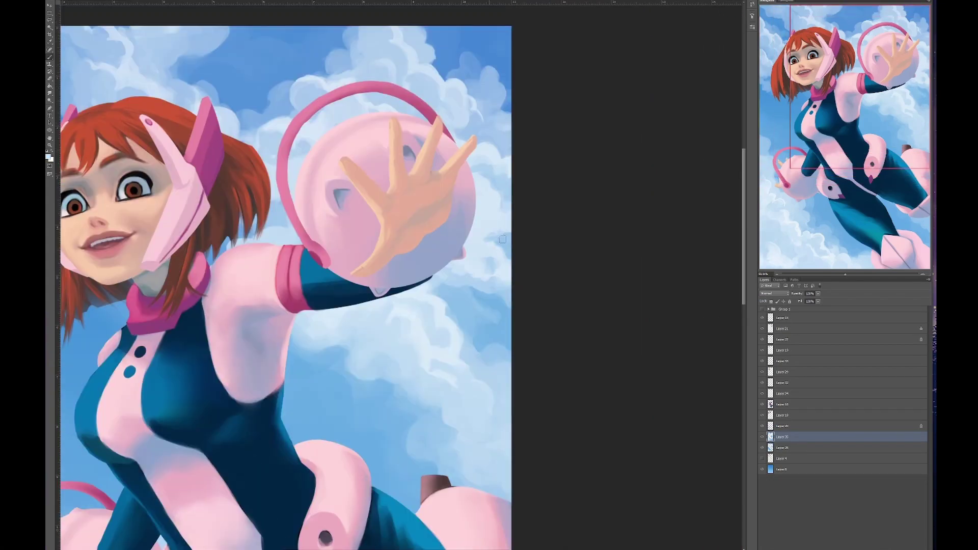
pyautogui.scroll(-5, 486, 189)
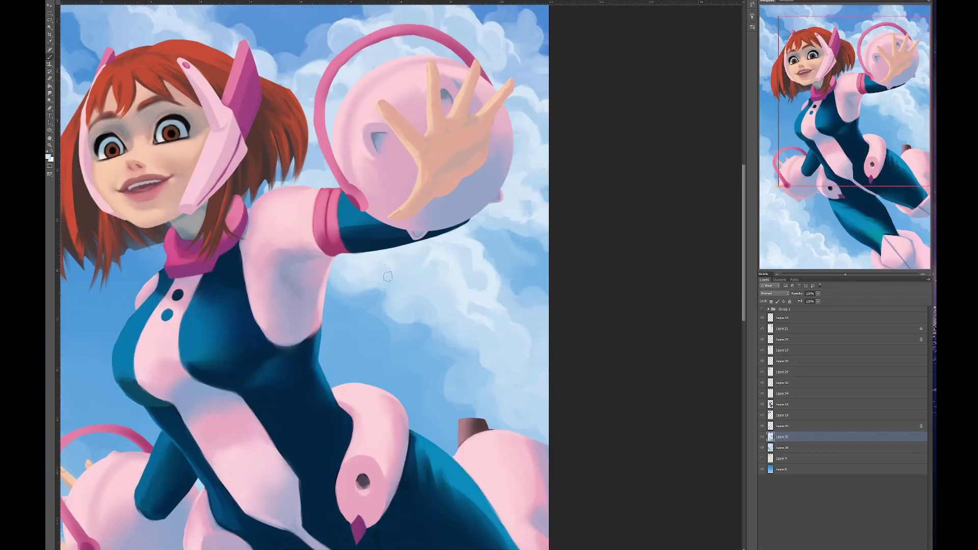
# Step: Add highlighted swirls and soft translucent wisps to the clouds beneath the raised arm and beside the waist
pyautogui.scroll(-1, 459, 282)
pyautogui.scroll(2, 463, 272)
pyautogui.hscroll(-2, 463, 272)
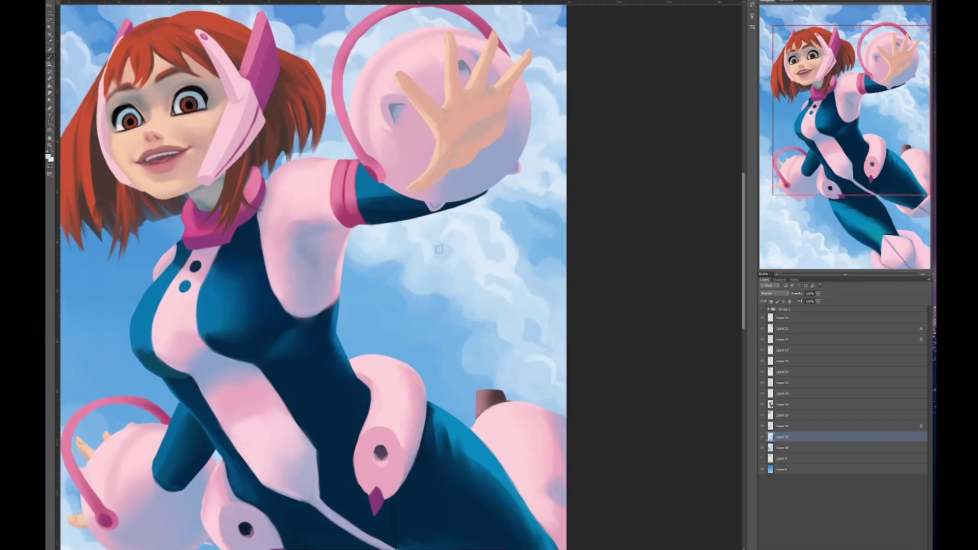
pyautogui.scroll(-1, 462, 267)
pyautogui.hscroll(-2, 356, 255)
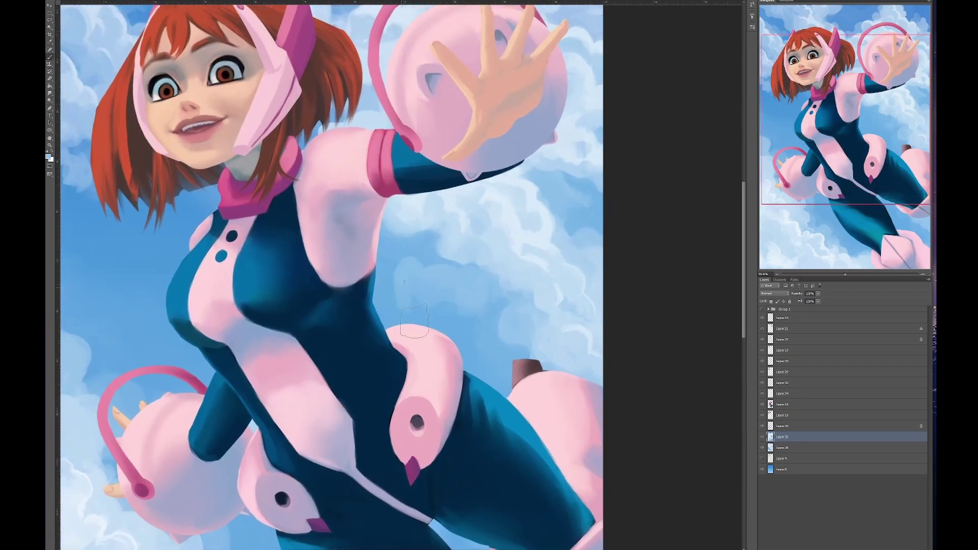
pyautogui.scroll(-4, 422, 214)
pyautogui.scroll(-4, 422, 214)
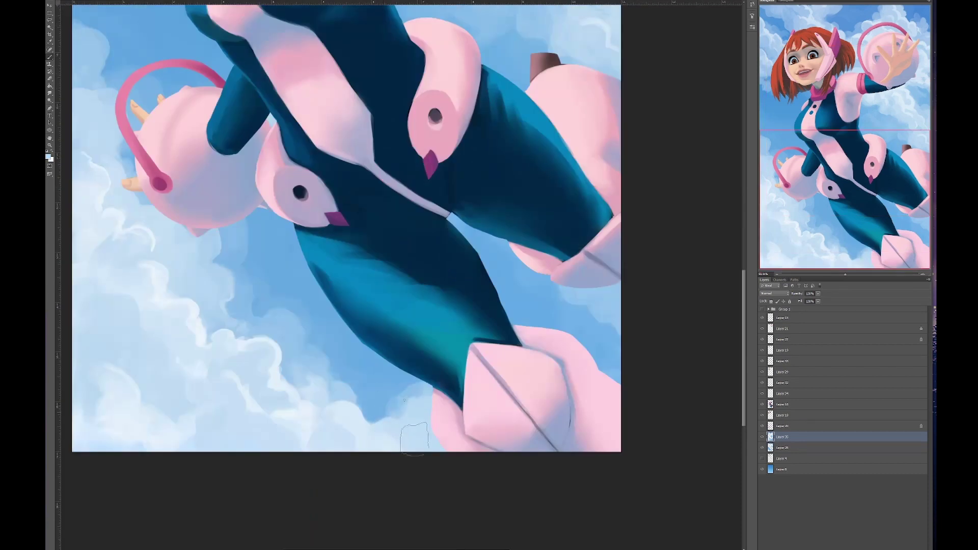
# Step: Soften a copy of the cloud layer with Gaussian Blur and brush over its clouds
pyautogui.hscroll(1, 422, 214)
pyautogui.scroll(5, 421, 215)
pyautogui.hotkey('ctrl', '0')
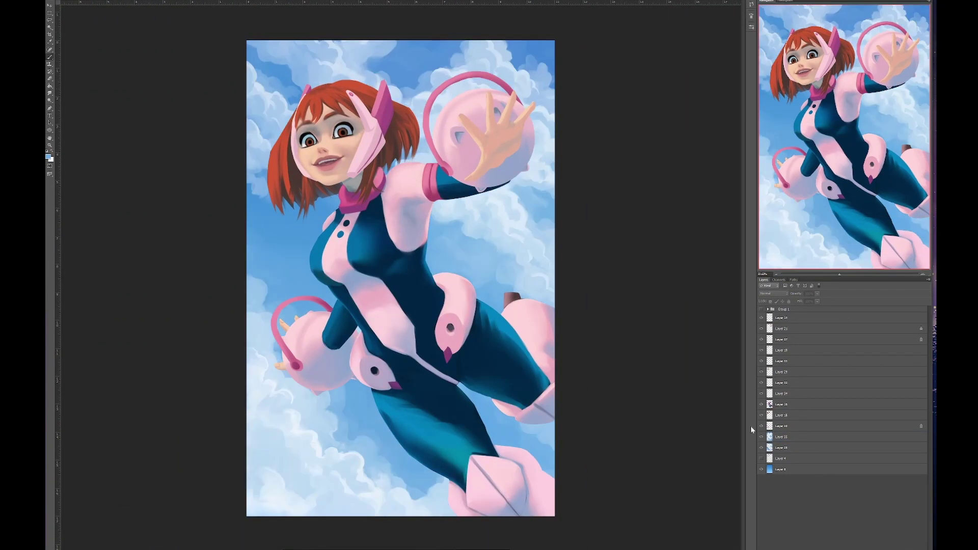
pyautogui.hotkey('ctrl', 'alt', 'f')
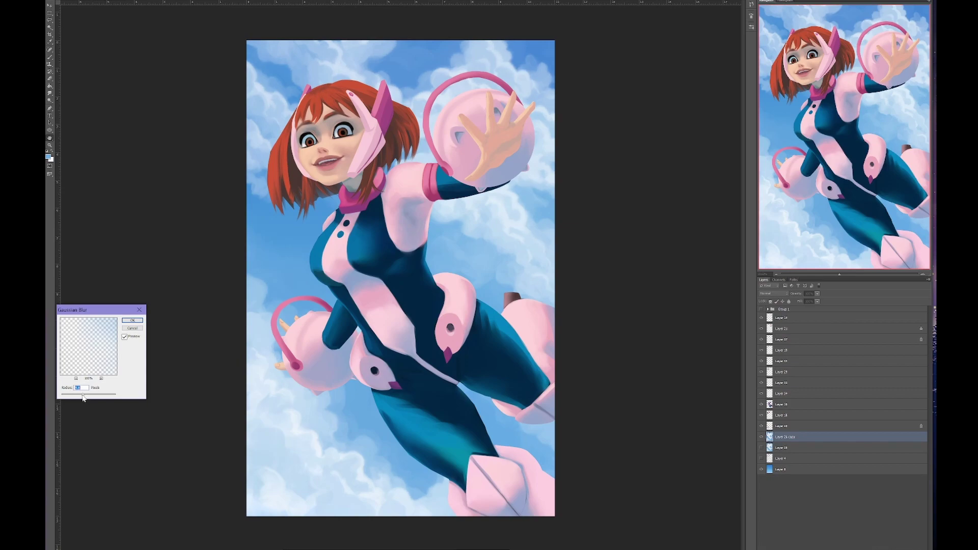
pyautogui.click(127, 328)
pyautogui.scroll(4, 430, 305)
pyautogui.moveTo(430, 306); pyautogui.dragTo(388, 459)
pyautogui.moveTo(306, 255); pyautogui.dragTo(370, 347)
pyautogui.hotkey('ctrl', '0')
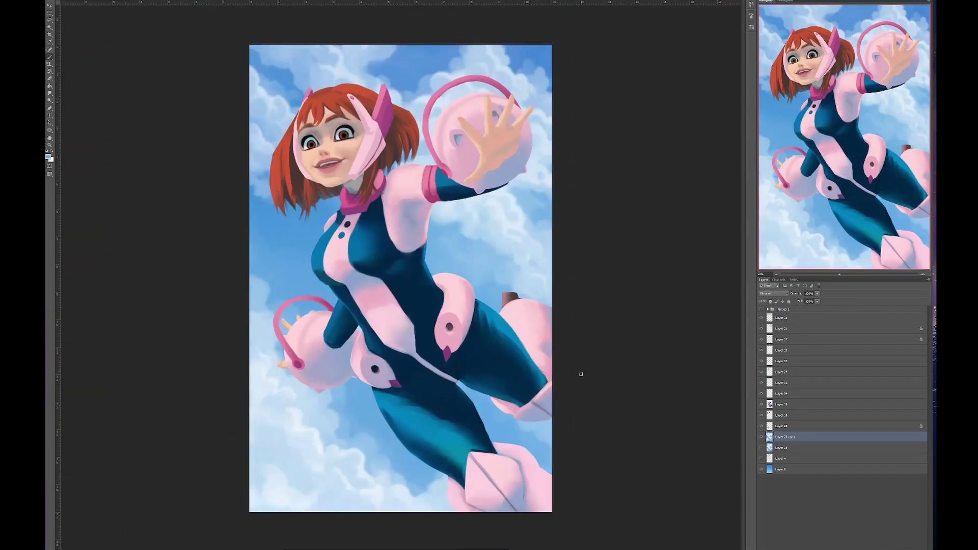
# Step: Group the character layers, merge the cloud layers and paint dark blue shading over the figure on an Overlay layer clipped to the group
pyautogui.scroll(5, 469, 224)
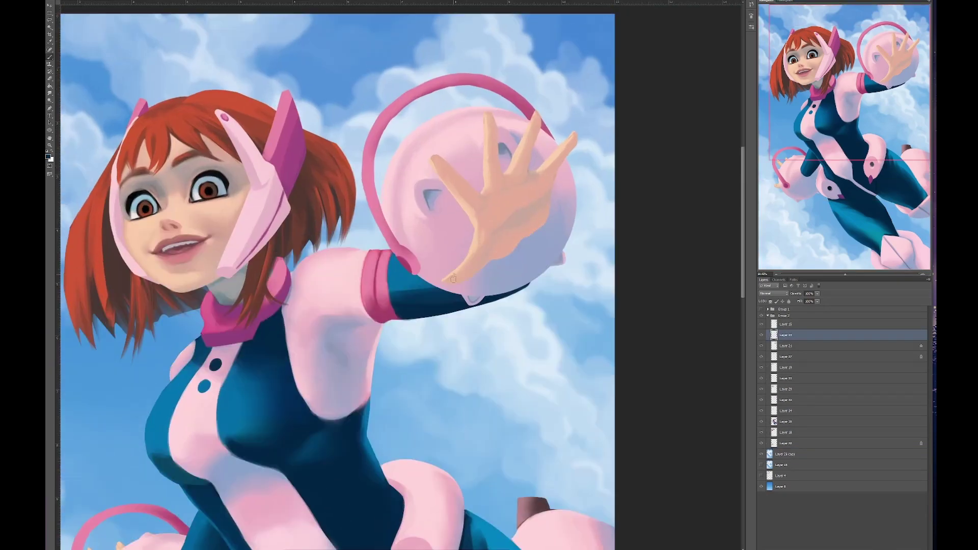
pyautogui.scroll(1, 326, 203)
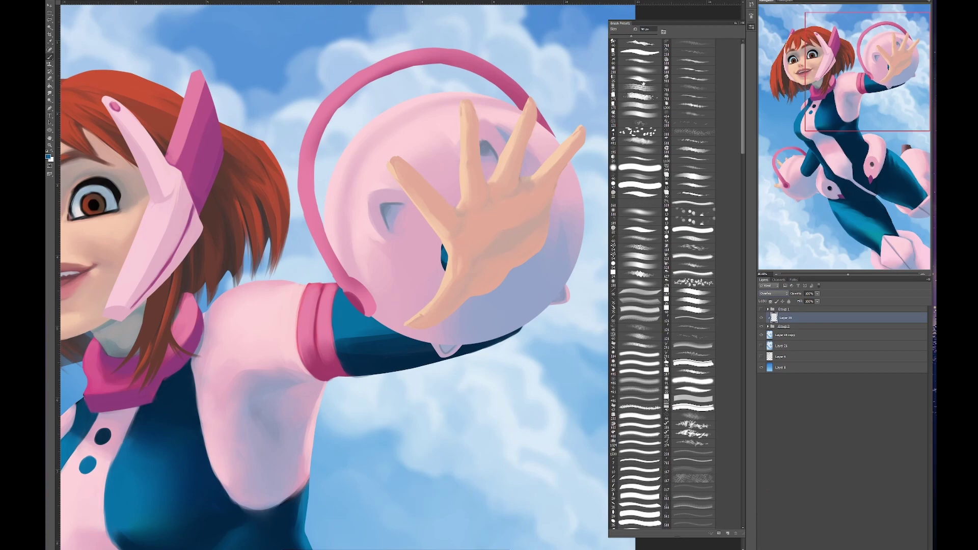
pyautogui.press('Escape')
pyautogui.scroll(-2, 588, 356)
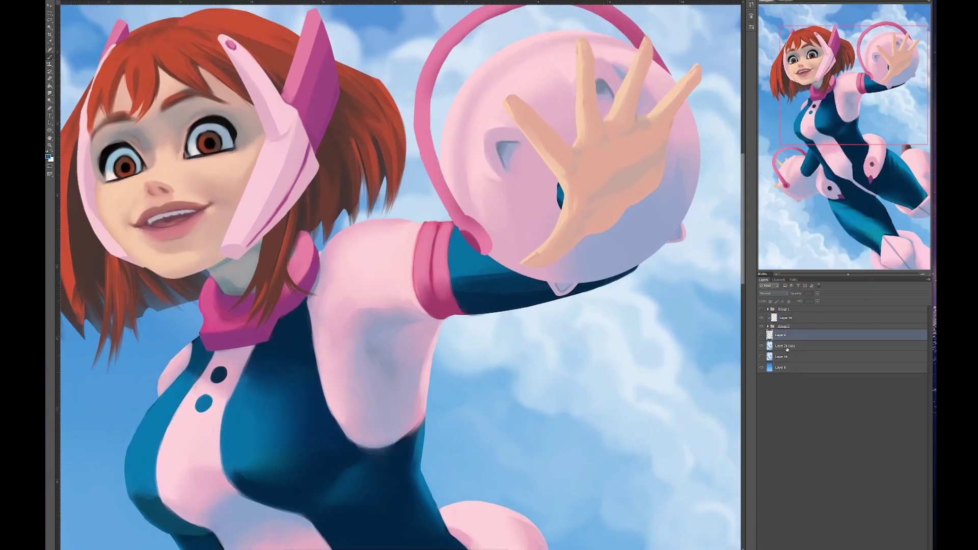
pyautogui.scroll(-4, 589, 354)
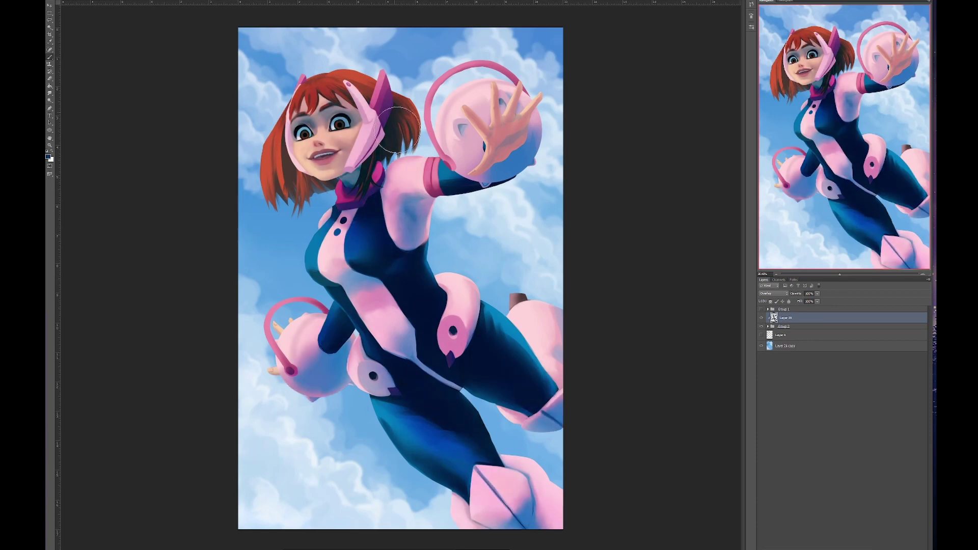
# Step: Switch the shading layer to Multiply and raise its lightness and saturation with Hue/Saturation
pyautogui.hotkey('ctrl', 'u')
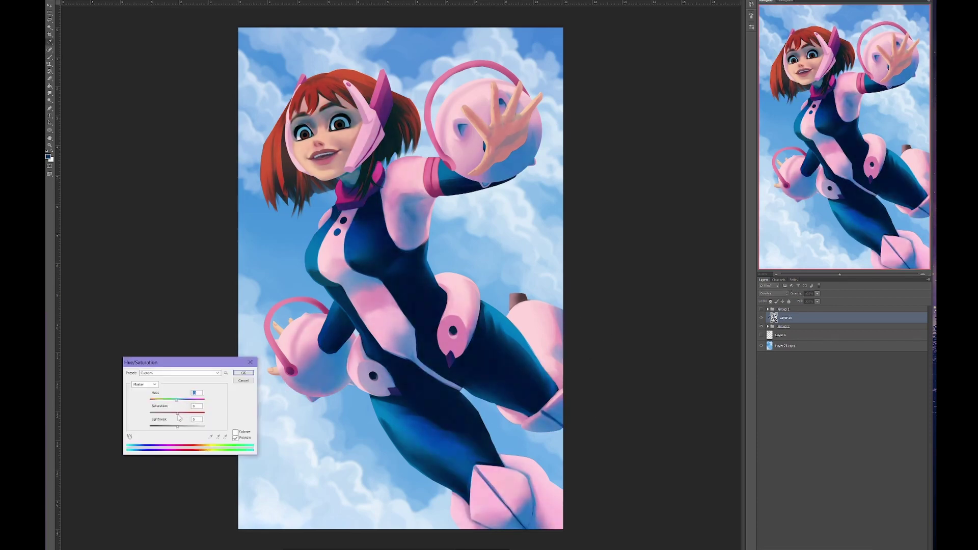
pyautogui.click(773, 293)
pyautogui.hotkey('ctrl', 'u')
pyautogui.moveTo(177, 426); pyautogui.dragTo(202, 413)
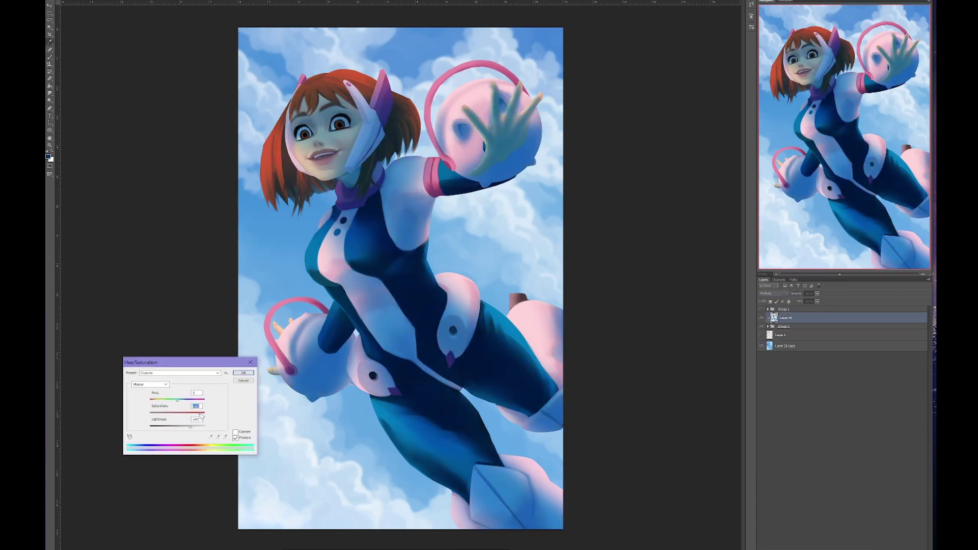
pyautogui.press('Return')
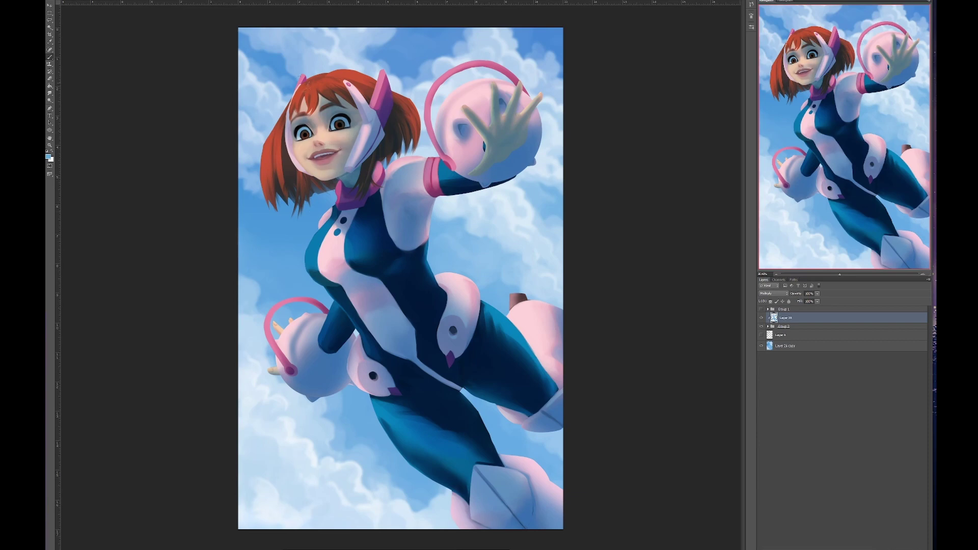
# Step: Rework the shading with broad strokes across the face and shoulder, clearing the lit areas of the hand, torso, thigh and knee guard
pyautogui.moveTo(306, 127)
pyautogui.mouseDown()
pyautogui.moveTo(331, 153)
pyautogui.moveTo(395, 114)
pyautogui.mouseUp()
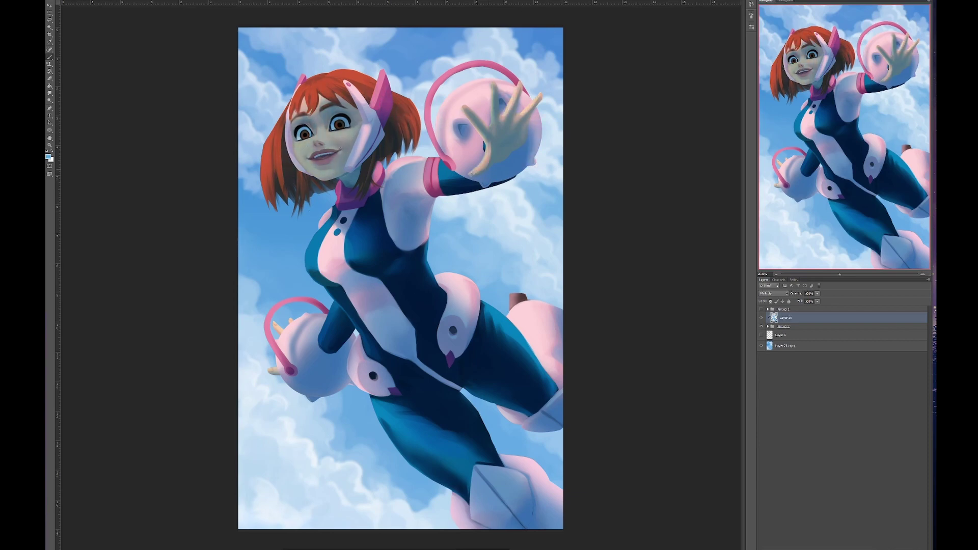
pyautogui.moveTo(492, 89)
pyautogui.mouseDown()
pyautogui.moveTo(496, 141)
pyautogui.moveTo(520, 129)
pyautogui.moveTo(451, 119)
pyautogui.mouseUp()
pyautogui.moveTo(388, 201); pyautogui.dragTo(438, 173)
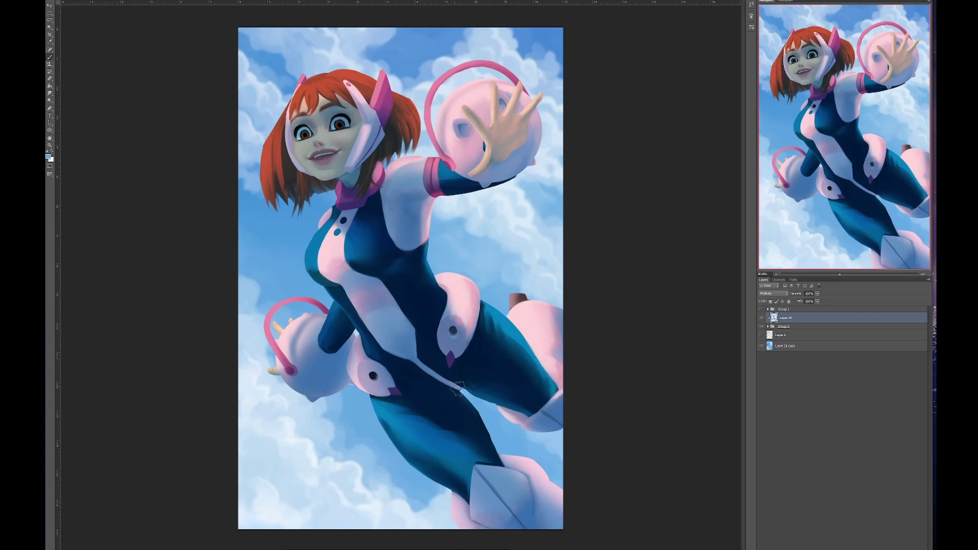
pyautogui.moveTo(458, 387)
pyautogui.mouseDown()
pyautogui.moveTo(479, 484)
pyautogui.moveTo(462, 467)
pyautogui.mouseUp()
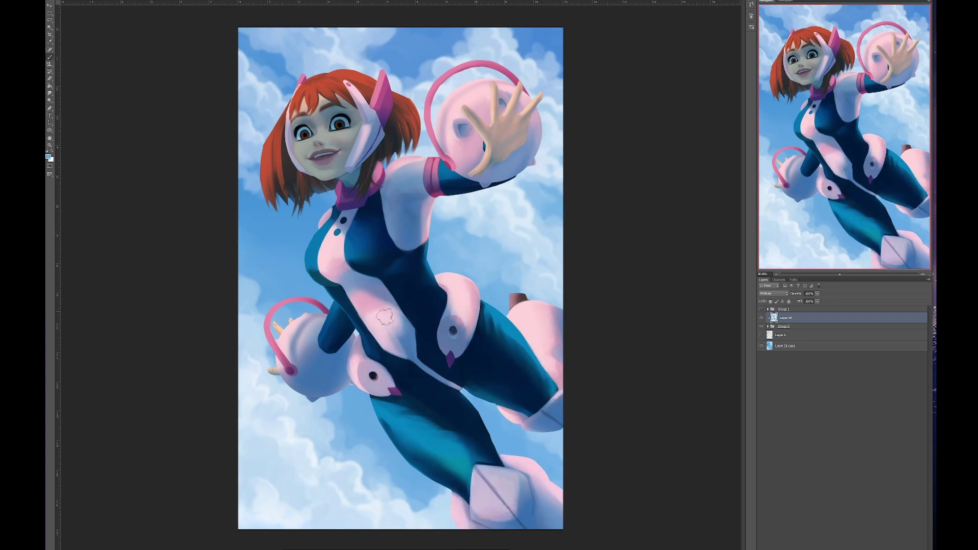
pyautogui.moveTo(500, 142); pyautogui.dragTo(542, 113)
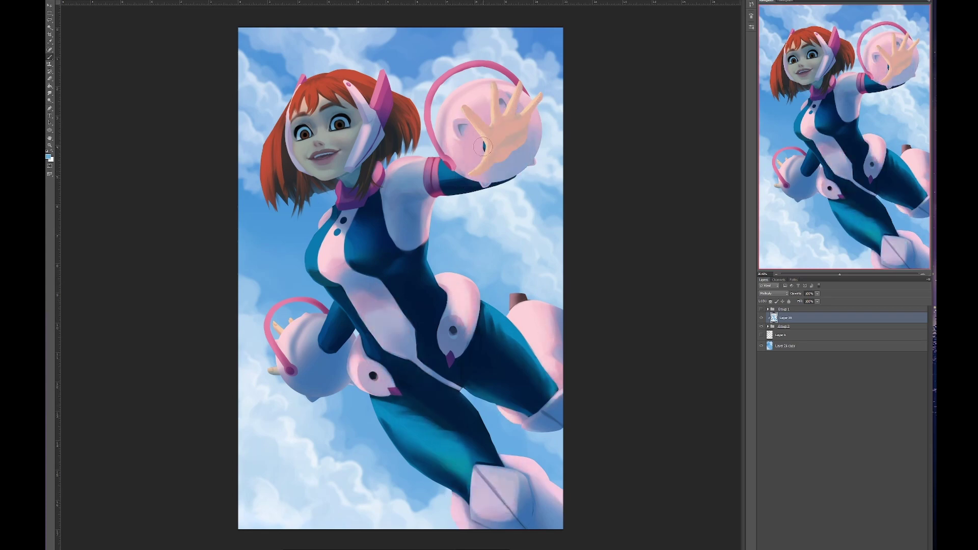
# Step: Shade the palm of the outstretched hand with a soft shadow, keeping the fingers lighter
pyautogui.scroll(3, 542, 112)
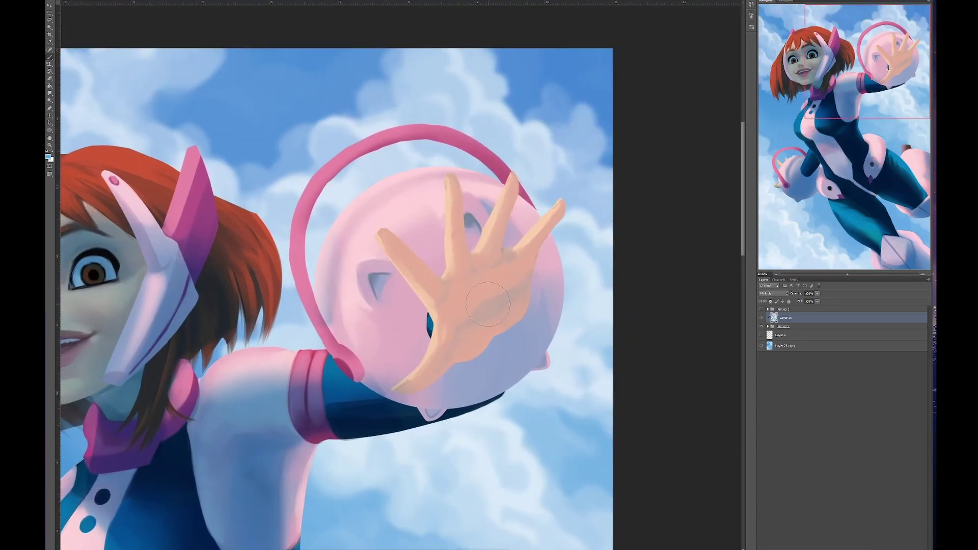
pyautogui.moveTo(487, 304)
pyautogui.mouseDown()
pyautogui.moveTo(464, 312)
pyautogui.moveTo(516, 290)
pyautogui.moveTo(474, 237)
pyautogui.mouseUp()
pyautogui.scroll(2, 422, 312)
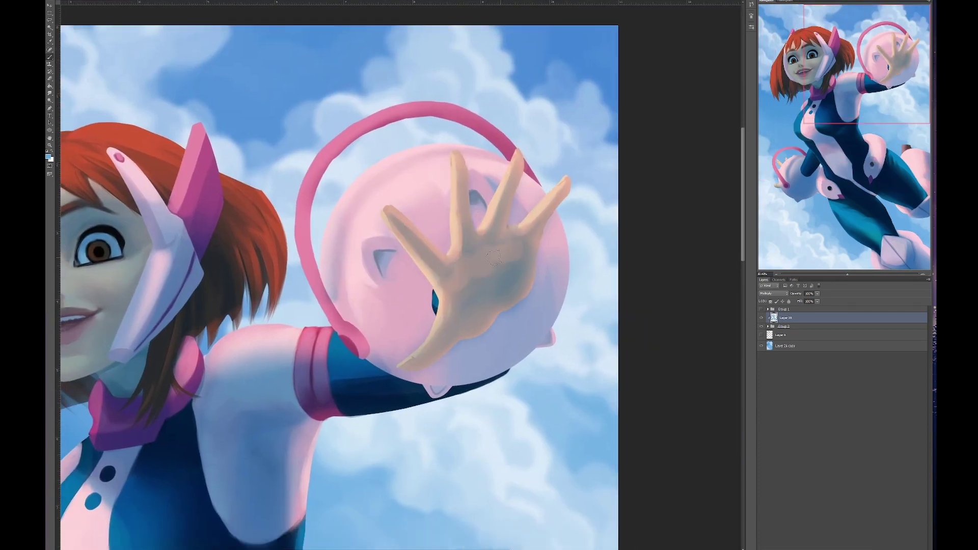
pyautogui.scroll(1, 422, 344)
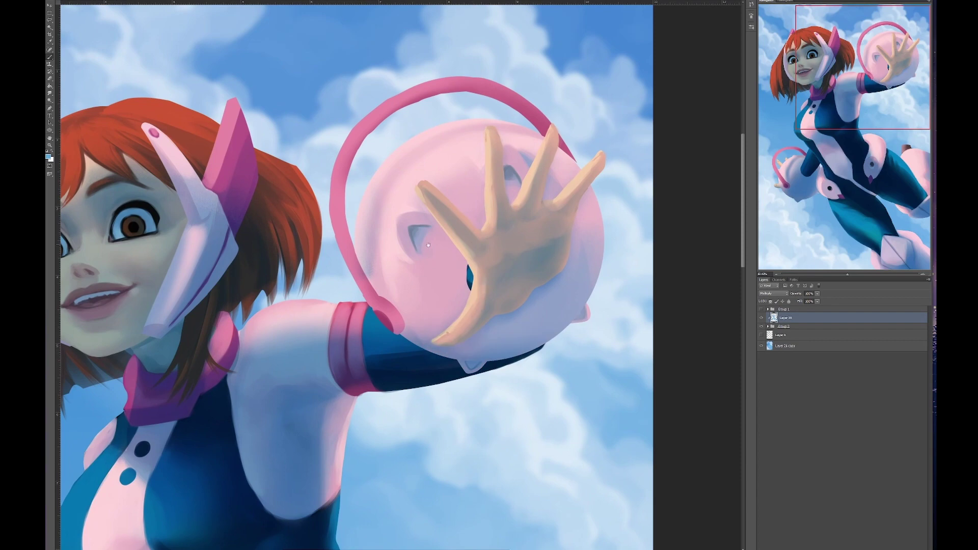
# Step: Clear the shading from the lit parts of the face around the nose, cheeks, mouth and chin
pyautogui.scroll(1, 421, 345)
pyautogui.hscroll(-5, 427, 332)
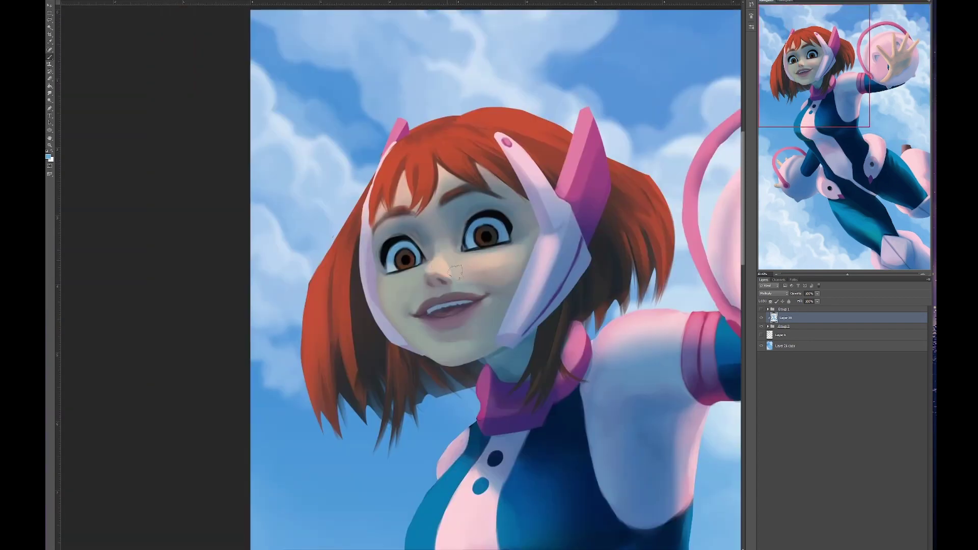
pyautogui.hscroll(-2, 455, 273)
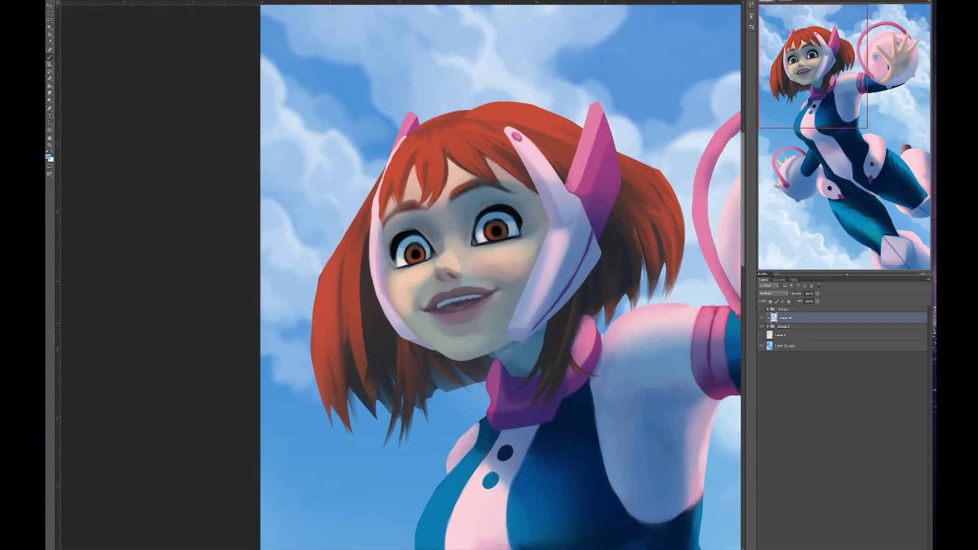
pyautogui.scroll(-1, 512, 321)
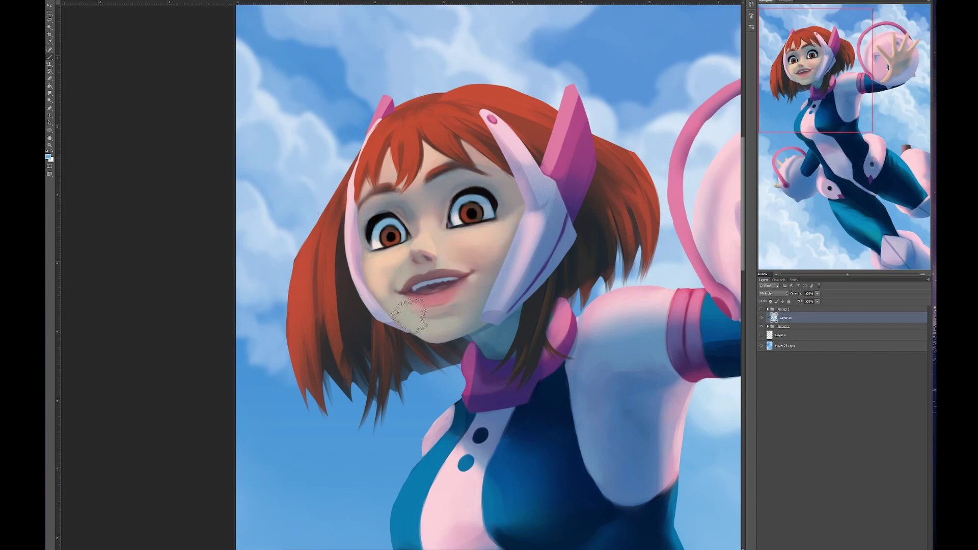
# Step: Refine the shadows on the upper arm, torso, hip guards, thigh and knee guard
pyautogui.hscroll(4, 405, 259)
pyautogui.scroll(-10, 595, 293)
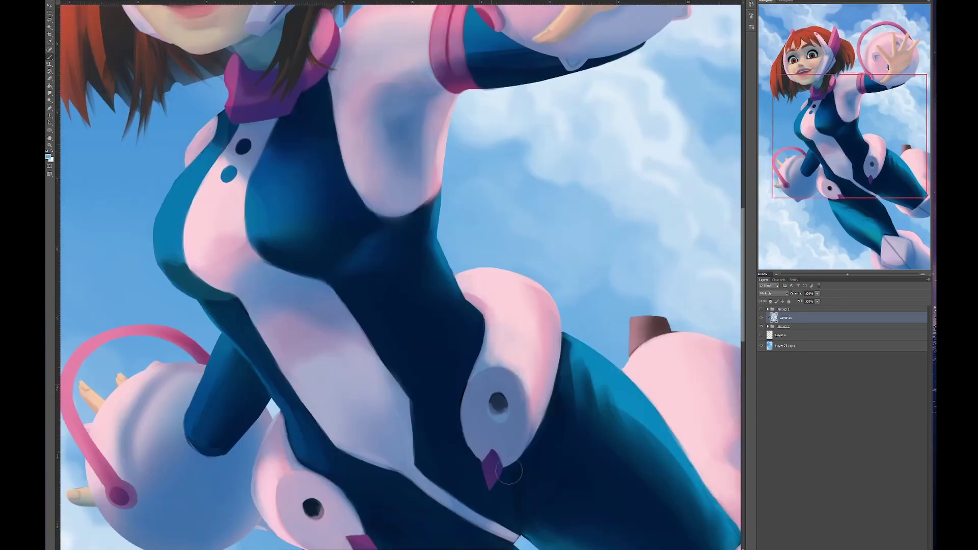
pyautogui.scroll(-4, 361, 397)
pyautogui.hscroll(-4, 361, 397)
pyautogui.moveTo(362, 398); pyautogui.dragTo(440, 329)
pyautogui.scroll(-5, 441, 329)
pyautogui.hscroll(4, 440, 329)
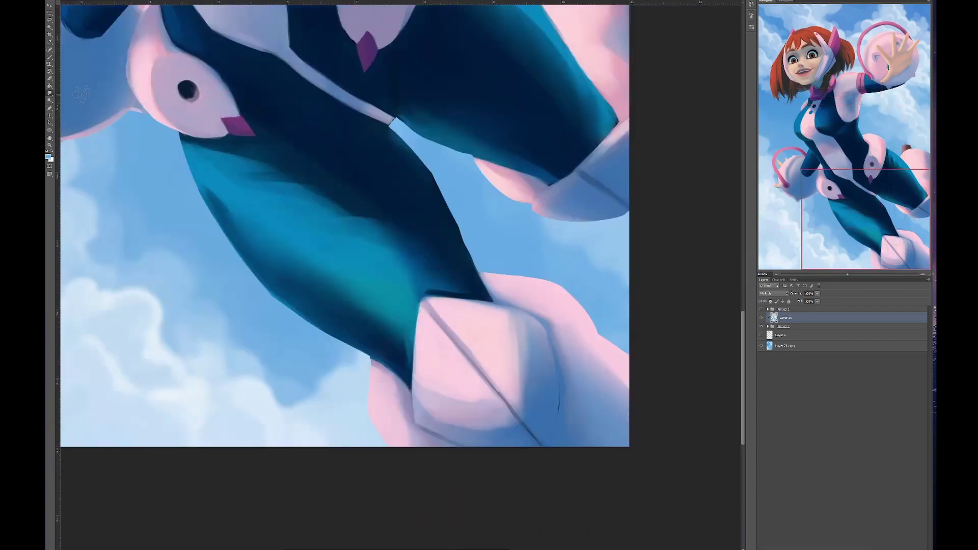
# Step: Raise the saturation and fine-tune the lightness of the figure's multiplied shadow layer with Hue/Saturation
pyautogui.rightClick(688, 108)
pyautogui.click(689, 108)
pyautogui.press('Return')
pyautogui.moveTo(411, 313)
pyautogui.mouseDown()
pyautogui.moveTo(540, 540)
pyautogui.moveTo(443, 377)
pyautogui.moveTo(611, 540)
pyautogui.moveTo(448, 456)
pyautogui.mouseUp()
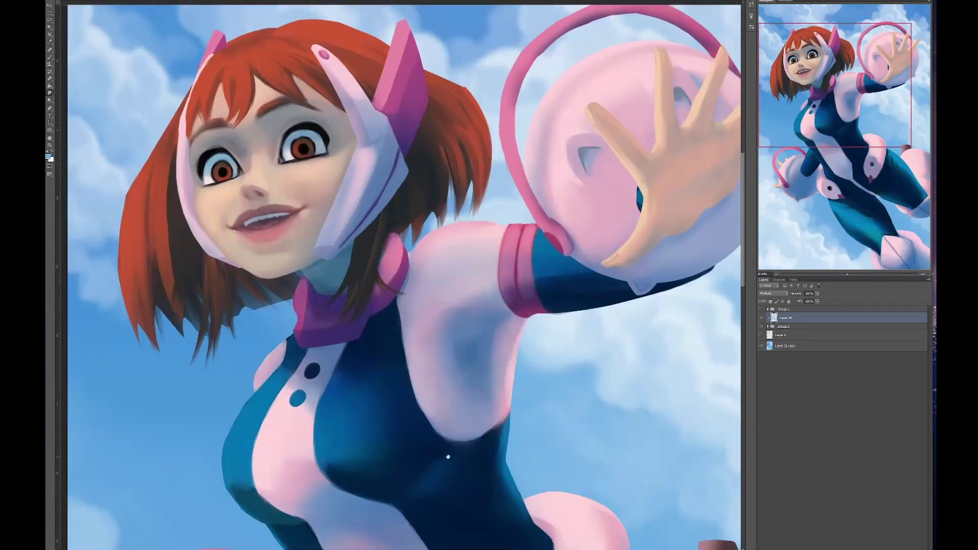
pyautogui.hscroll(2, 448, 456)
pyautogui.scroll(2, 527, 309)
pyautogui.hscroll(-3, 655, 401)
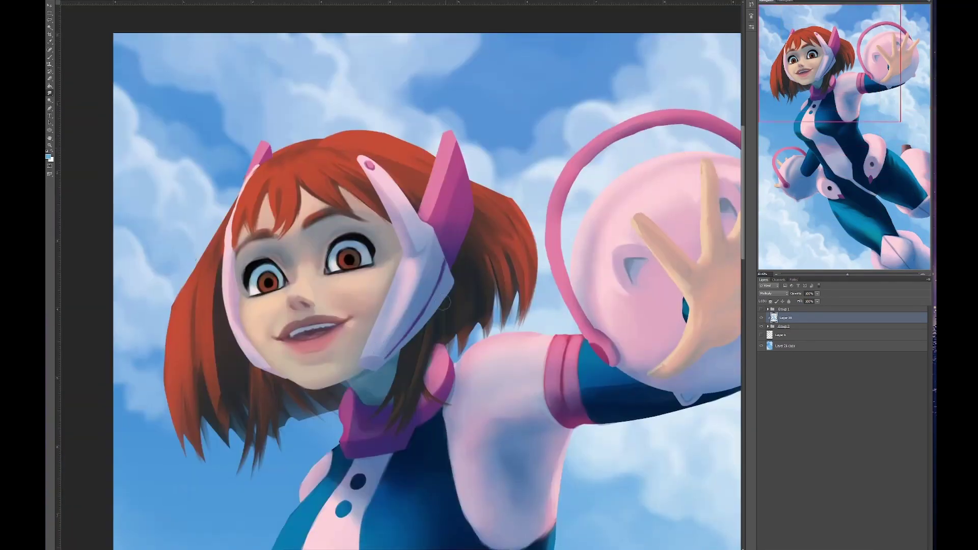
pyautogui.scroll(-10, 481, 213)
pyautogui.hotkey('ctrl', '0')
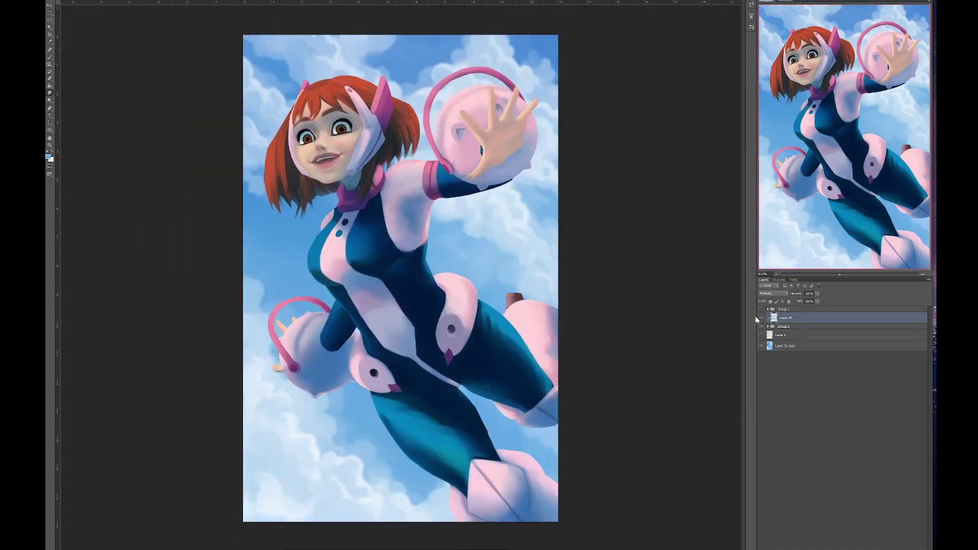
pyautogui.hotkey('ctrl', 'u')
pyautogui.moveTo(178, 425); pyautogui.dragTo(190, 429)
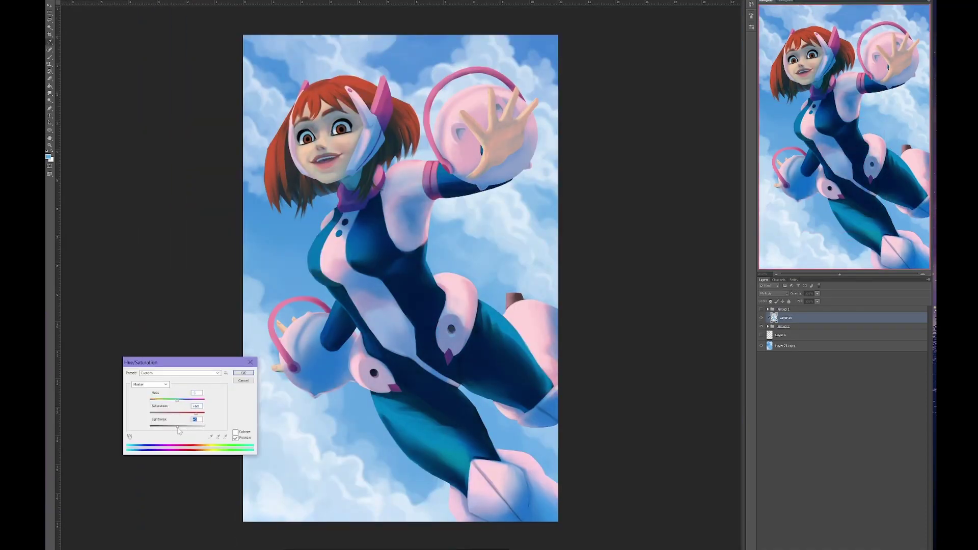
pyautogui.press('Return')
# Step: Add a new layer in Overlay mode clipped above the shadow layer and tint the figure with pink
pyautogui.rightClick(784, 318)
pyautogui.click(773, 293)
pyautogui.click(783, 383)
pyautogui.scroll(5, 405, 213)
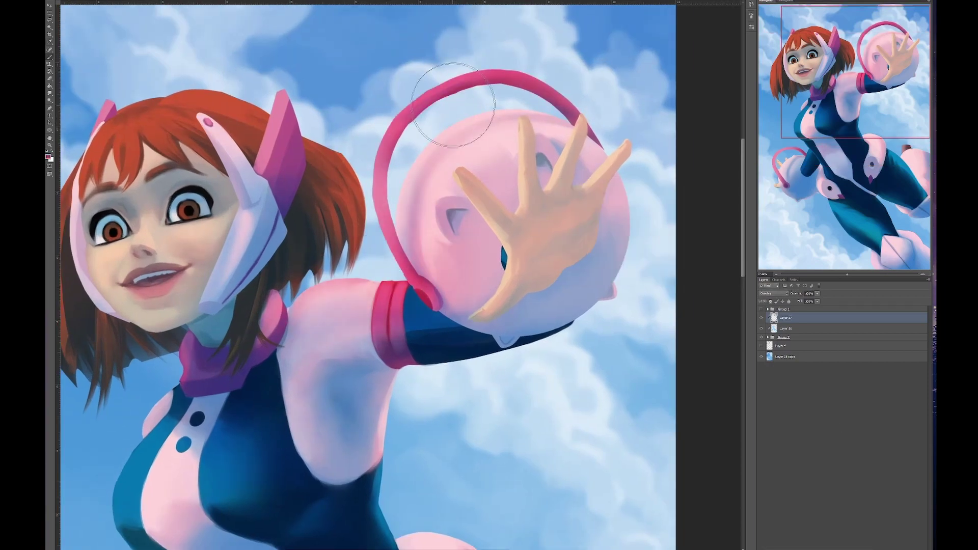
pyautogui.moveTo(204, 286); pyautogui.dragTo(518, 360)
# Step: Shift the hue of the pink tint layer and raise its saturation and lightness with Hue/Saturation
pyautogui.hotkey('ctrl', 'u')
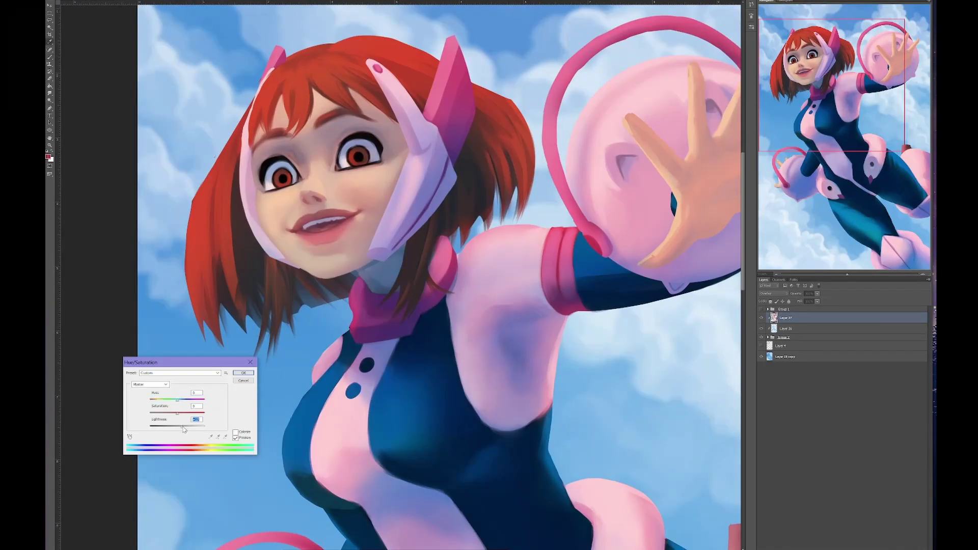
pyautogui.moveTo(177, 400); pyautogui.dragTo(190, 417)
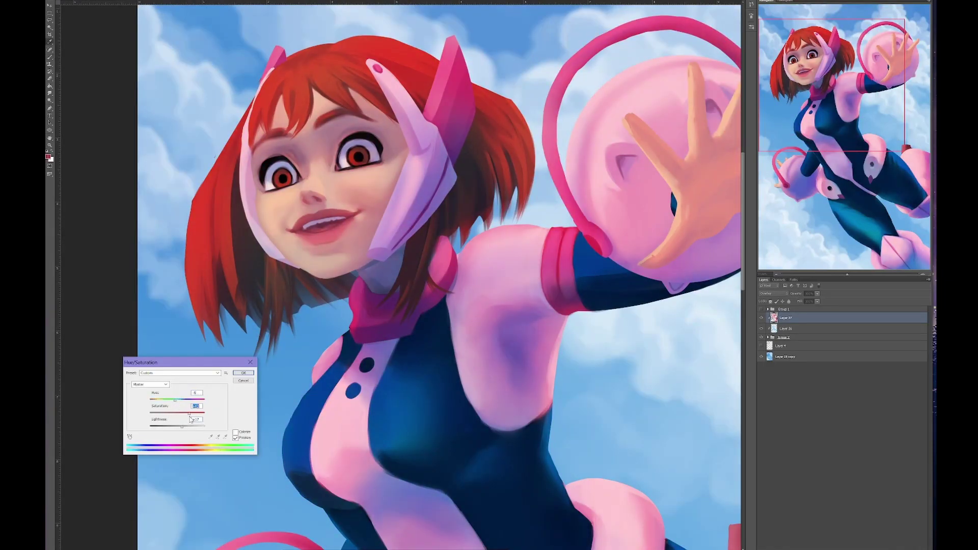
pyautogui.click(243, 374)
# Step: Mask the pink tint layer and paint the tint away from parts of the face, hair, torso, upper arm and legs
pyautogui.moveTo(388, 214); pyautogui.dragTo(311, 258)
pyautogui.moveTo(331, 433); pyautogui.dragTo(309, 258)
pyautogui.moveTo(444, 443); pyautogui.dragTo(400, 346)
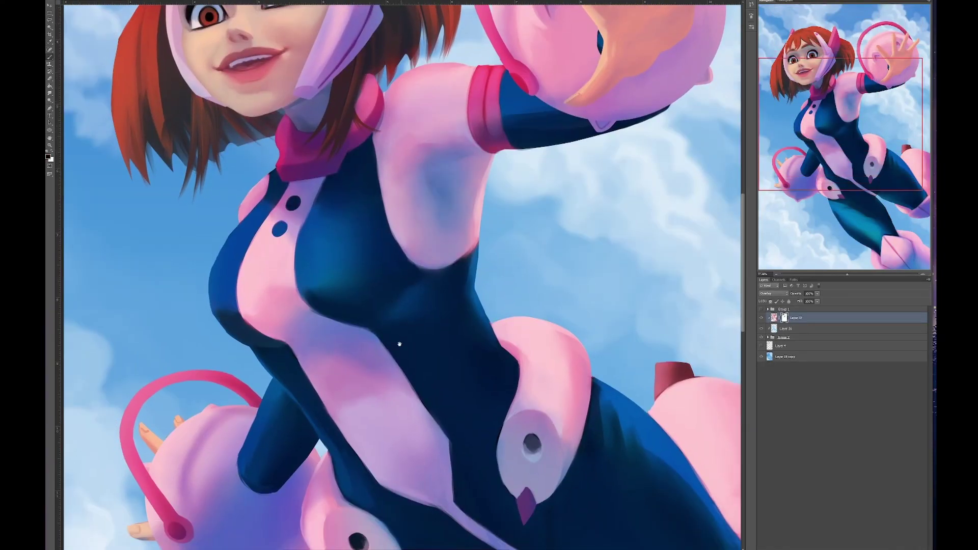
pyautogui.moveTo(637, 509); pyautogui.dragTo(531, 289)
pyautogui.moveTo(459, 133); pyautogui.dragTo(535, 459)
pyautogui.moveTo(535, 152); pyautogui.dragTo(585, 407)
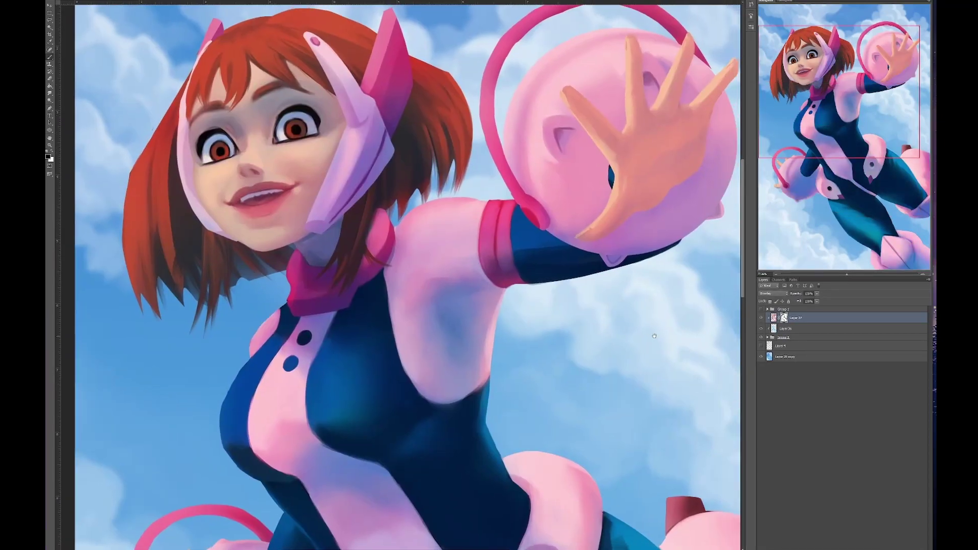
pyautogui.moveTo(586, 153); pyautogui.dragTo(656, 367)
# Step: Add a clipped Color Dodge layer and lasso the lit areas of the raised hand's fingers, ball and ring, plus the nearby headgear fin
pyautogui.scroll(-8, 656, 367)
pyautogui.scroll(10, 710, 357)
pyautogui.moveTo(713, 352); pyautogui.dragTo(480, 352)
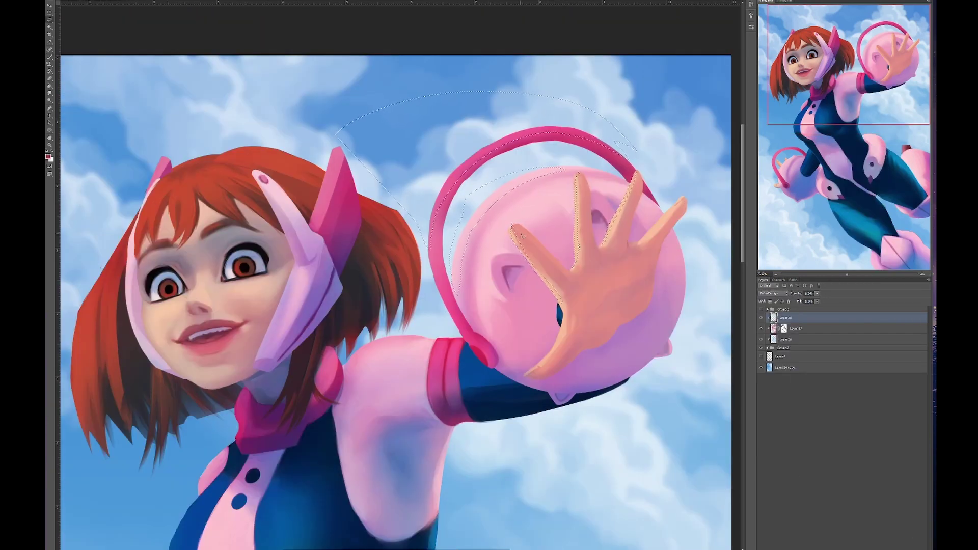
pyautogui.hscroll(-4, 538, 364)
pyautogui.scroll(1, 538, 365)
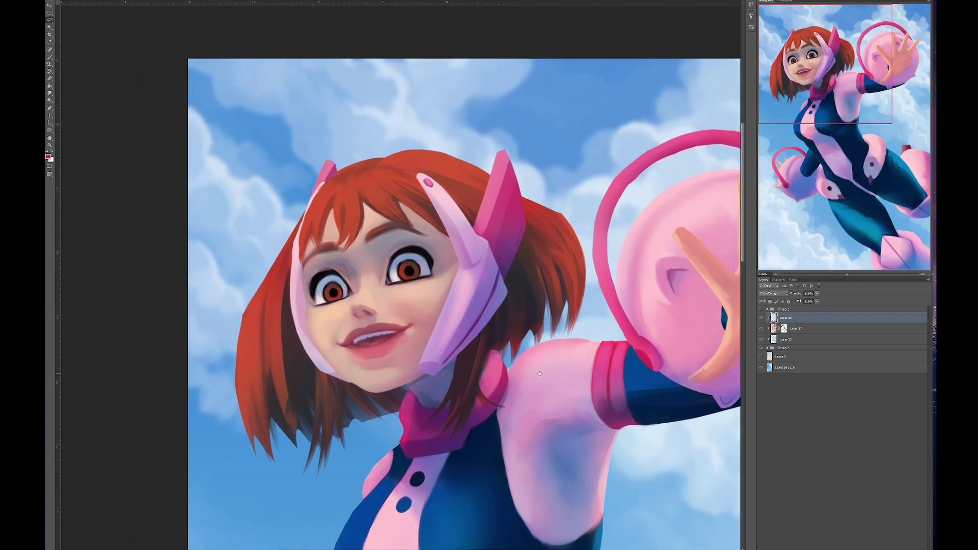
pyautogui.hscroll(-6, 540, 301)
pyautogui.scroll(2, 540, 301)
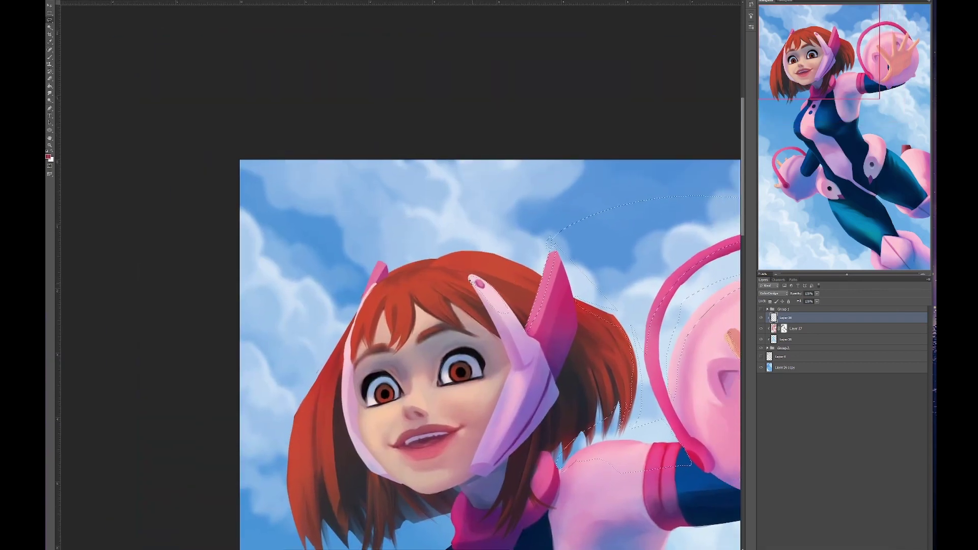
# Step: Extend the lasso selection along the cheek piece of the headgear and the outer edge of the hair
pyautogui.hscroll(-1, 470, 279)
pyautogui.scroll(-2, 470, 280)
pyautogui.hscroll(2, 470, 280)
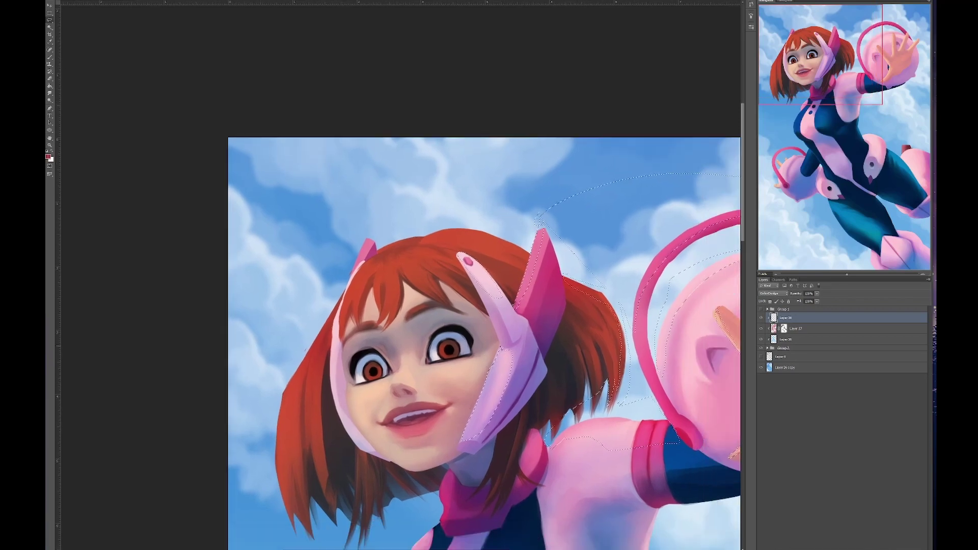
pyautogui.scroll(-2, 413, 249)
pyautogui.hscroll(-3, 414, 249)
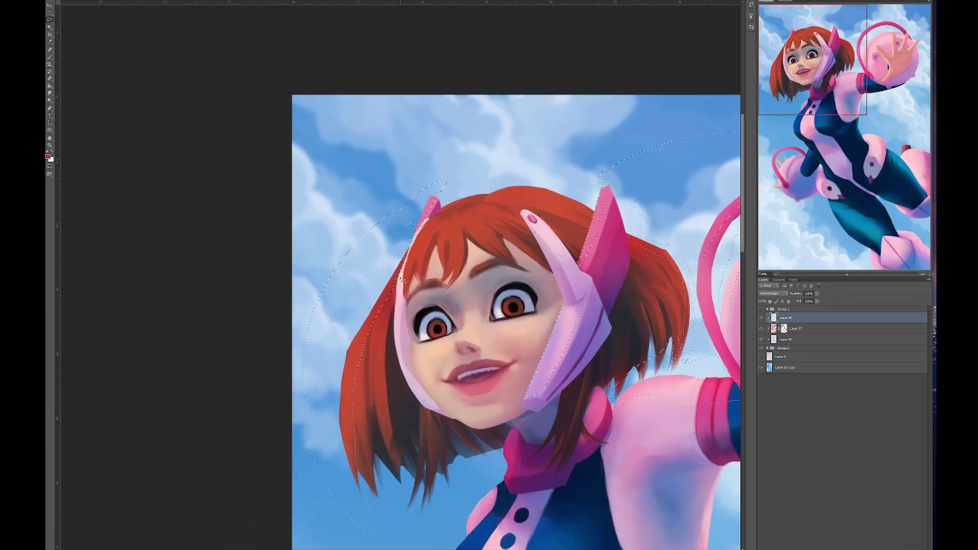
# Step: Restore the dropped highlight selection and add the lower hair strands beside the jaw to it
pyautogui.hotkey('ctrl', 'd')
pyautogui.hscroll(-3, 561, 347)
pyautogui.scroll(-4, 561, 347)
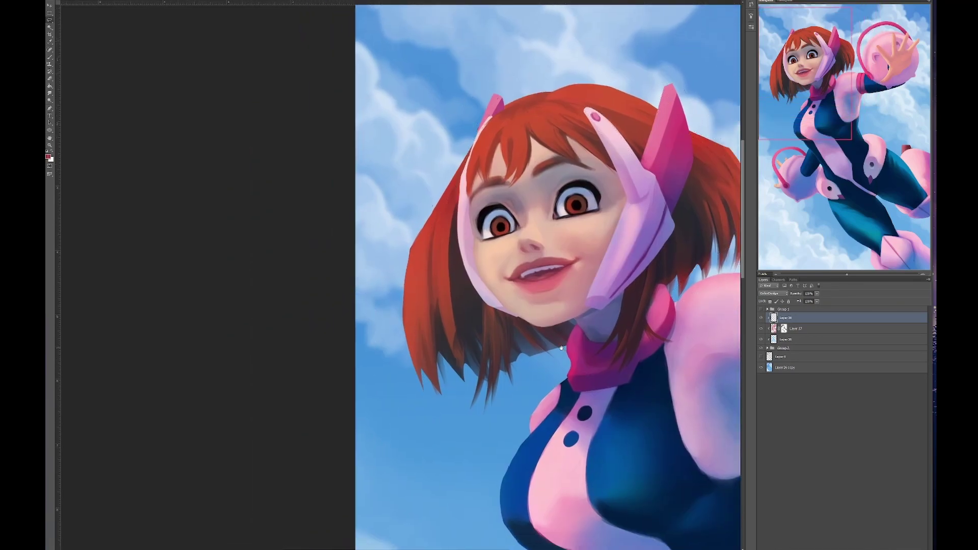
pyautogui.scroll(1, 561, 347)
pyautogui.hscroll(1, 561, 347)
pyautogui.hotkey('ctrl', 'z')
pyautogui.scroll(3, 488, 375)
pyautogui.hscroll(1, 488, 375)
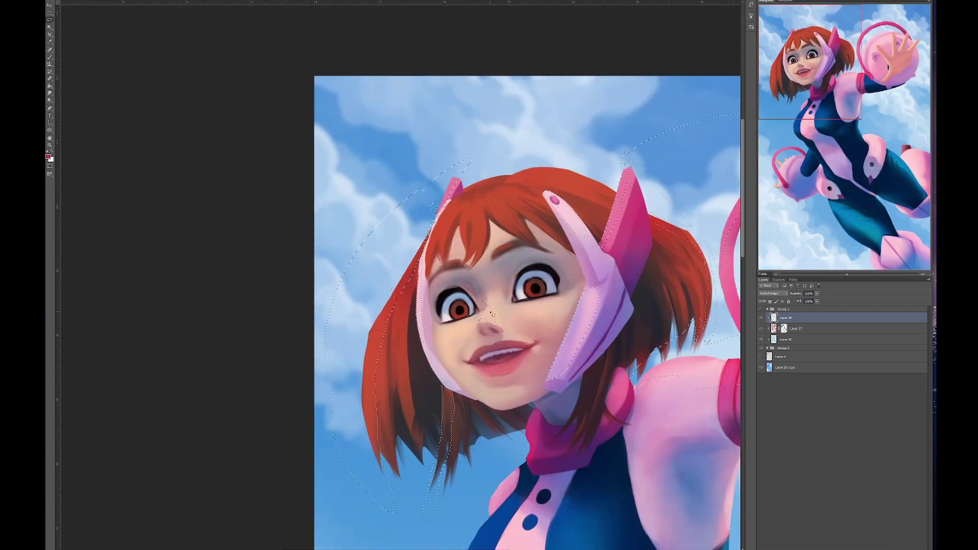
# Step: Add the lit areas of the cheeks, nose and the top of the hair to the highlight selection
pyautogui.moveTo(488, 375); pyautogui.dragTo(494, 380)
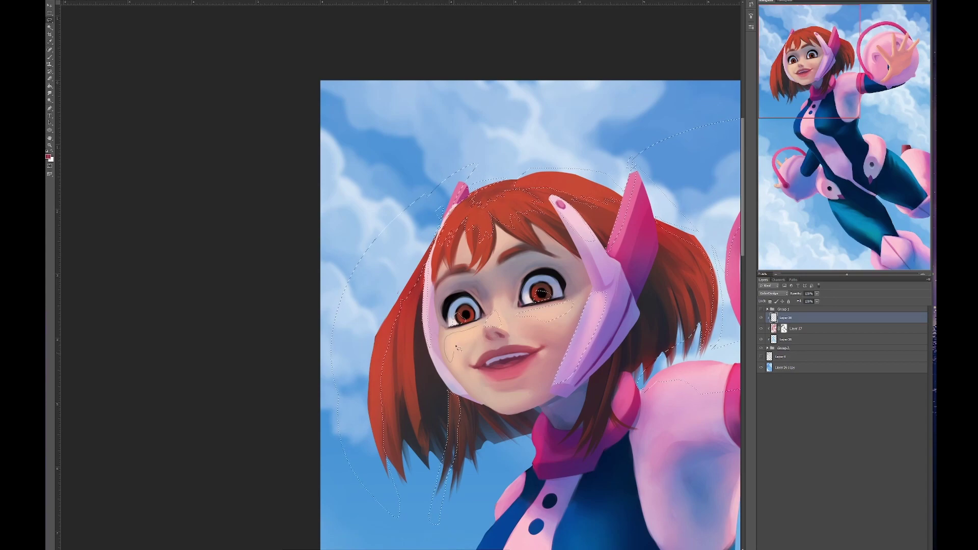
pyautogui.scroll(-4, 439, 275)
pyautogui.hscroll(1, 439, 275)
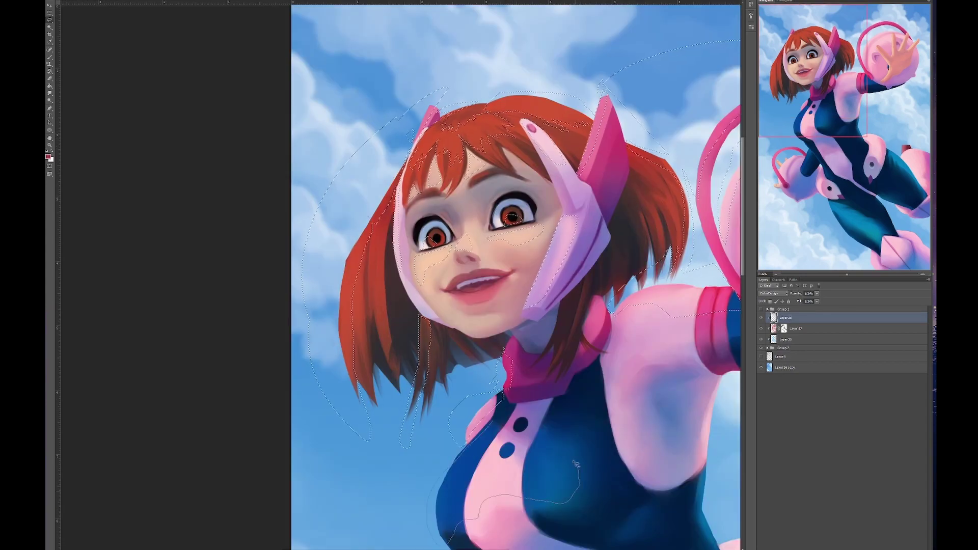
# Step: Add the lit parts of the chest, the lowered arm with its ring and ball, and the hip guards to the selection
pyautogui.scroll(-8, 648, 351)
pyautogui.hscroll(3, 648, 351)
pyautogui.hscroll(-3, 648, 352)
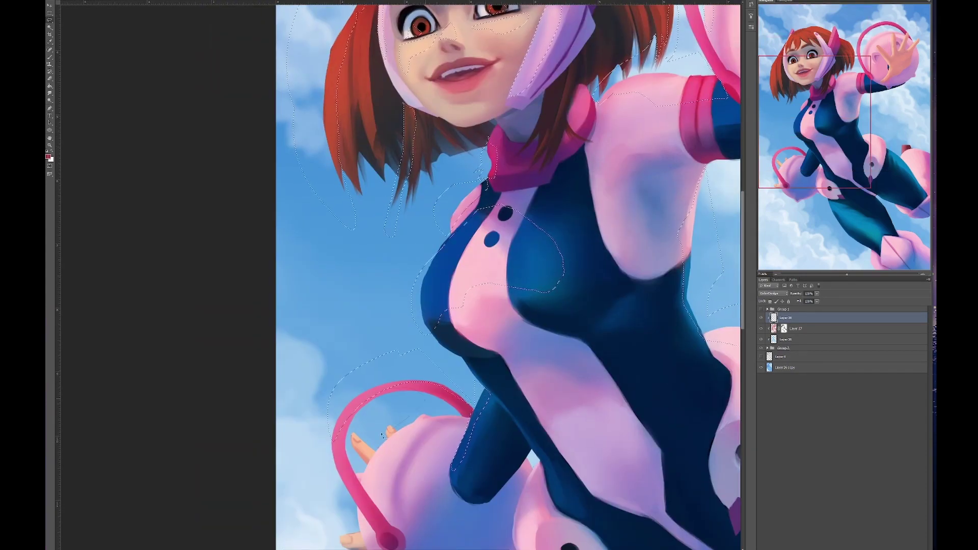
pyautogui.scroll(-5, 528, 446)
pyautogui.hscroll(4, 528, 446)
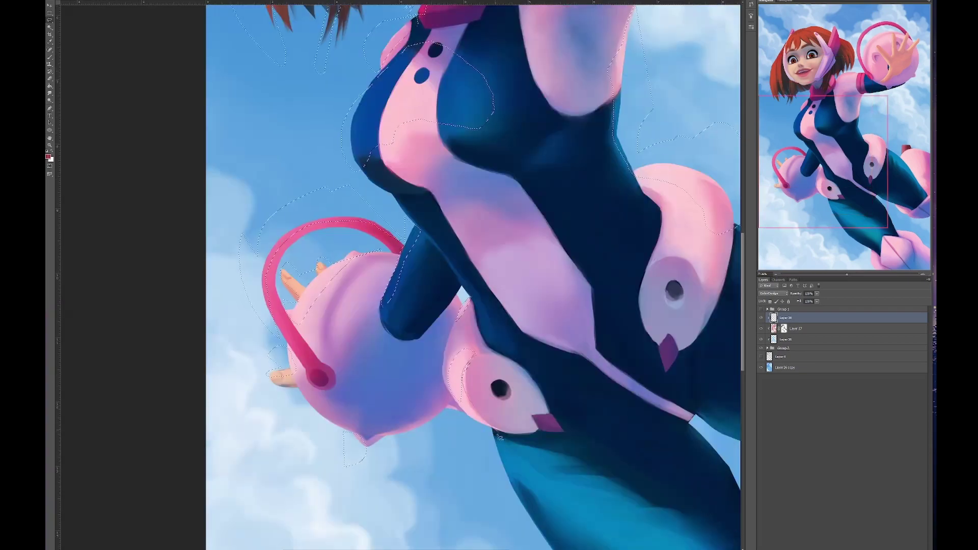
# Step: Add the lit shapes on the front thigh, the knee guard and the lower leg armor to the highlight selection
pyautogui.scroll(-2, 529, 447)
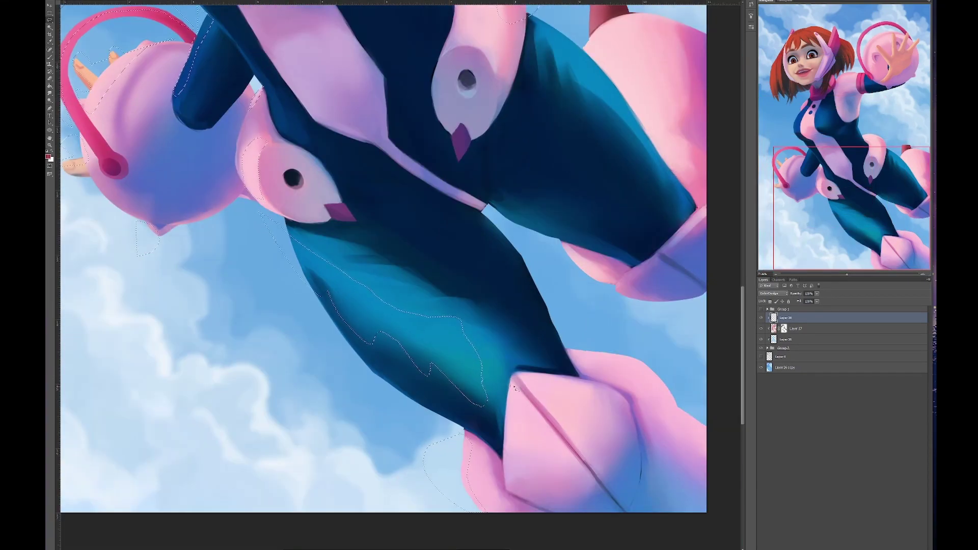
pyautogui.hscroll(1, 548, 354)
pyautogui.scroll(3, 548, 353)
pyautogui.hscroll(1, 549, 353)
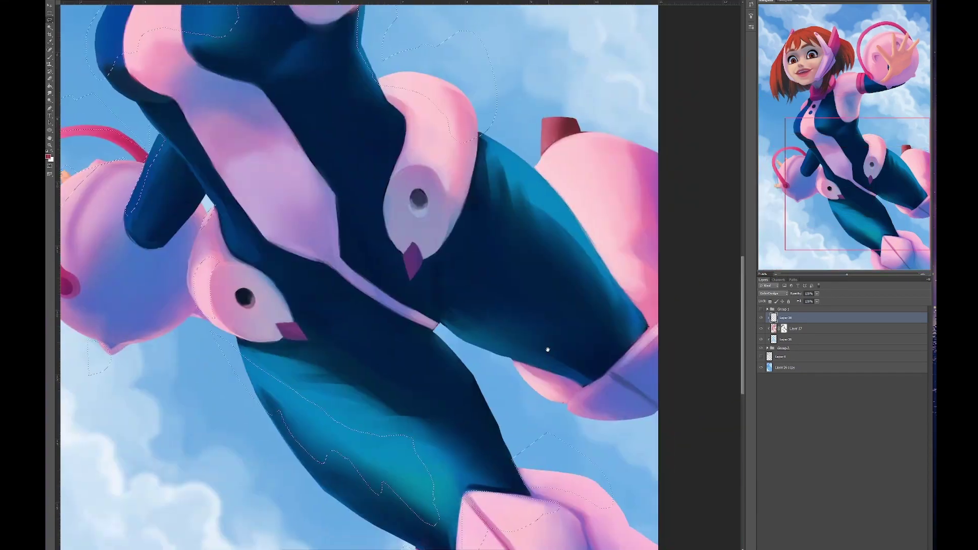
pyautogui.hotkey('ctrl', '0')
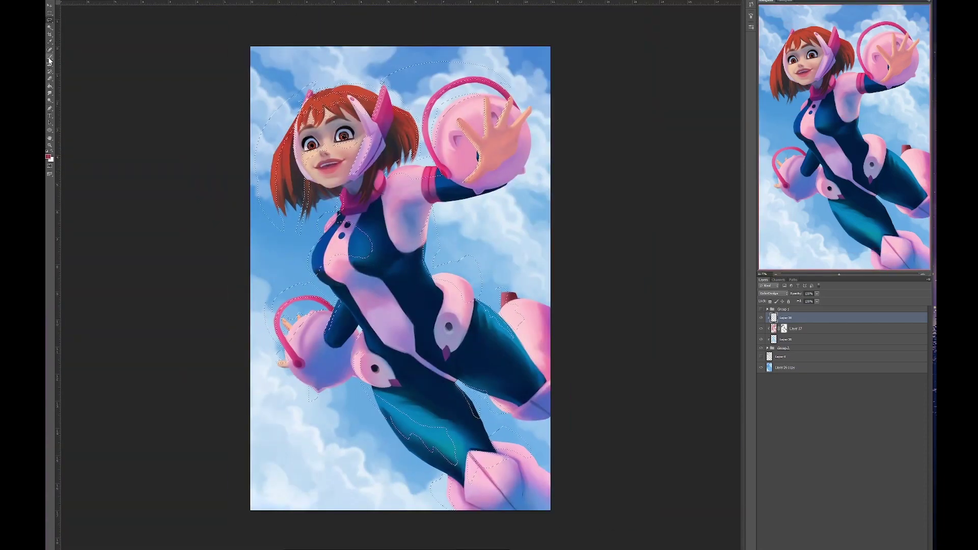
# Step: Add lasso-selected highlights to the front leg of the suit and shift them to brighter teal with Hue/Saturation
pyautogui.moveTo(479, 435)
pyautogui.mouseDown()
pyautogui.moveTo(436, 278)
pyautogui.moveTo(477, 102)
pyautogui.moveTo(310, 80)
pyautogui.moveTo(271, 355)
pyautogui.moveTo(439, 463)
pyautogui.moveTo(360, 252)
pyautogui.moveTo(305, 324)
pyautogui.mouseUp()
pyautogui.press('l')
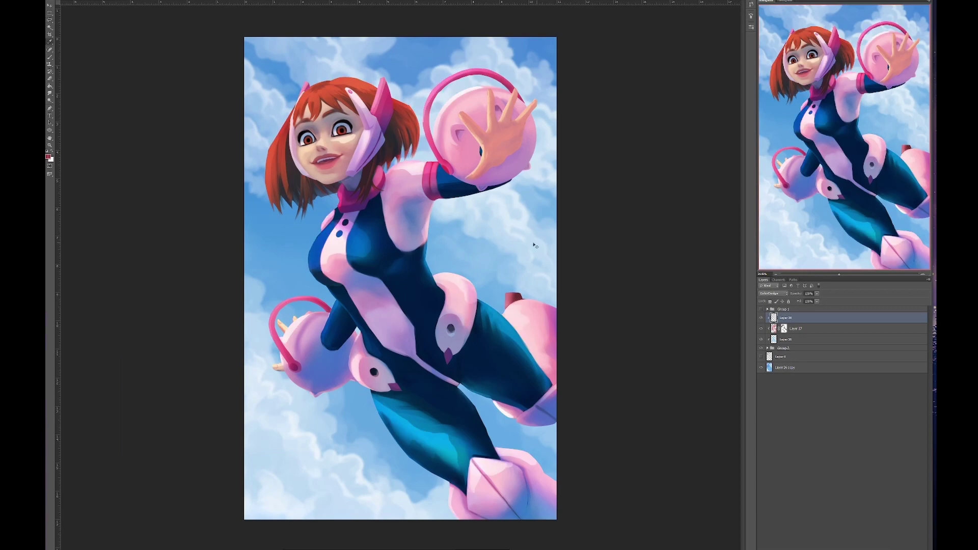
pyautogui.hotkey('ctrl', 'u')
pyautogui.moveTo(197, 413)
pyautogui.mouseDown()
pyautogui.moveTo(151, 400)
pyautogui.moveTo(198, 407)
pyautogui.mouseUp()
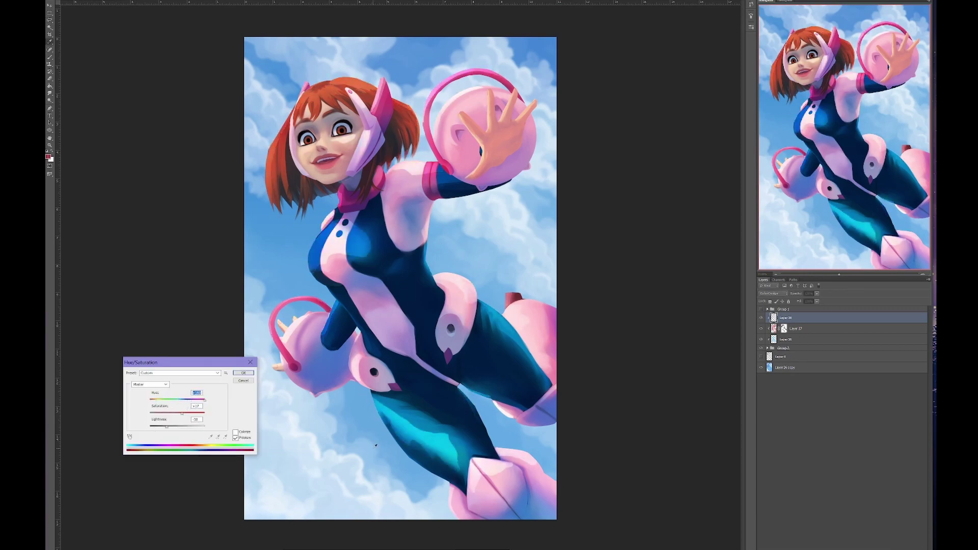
pyautogui.press('Return')
pyautogui.hotkey('ctrl', '-')
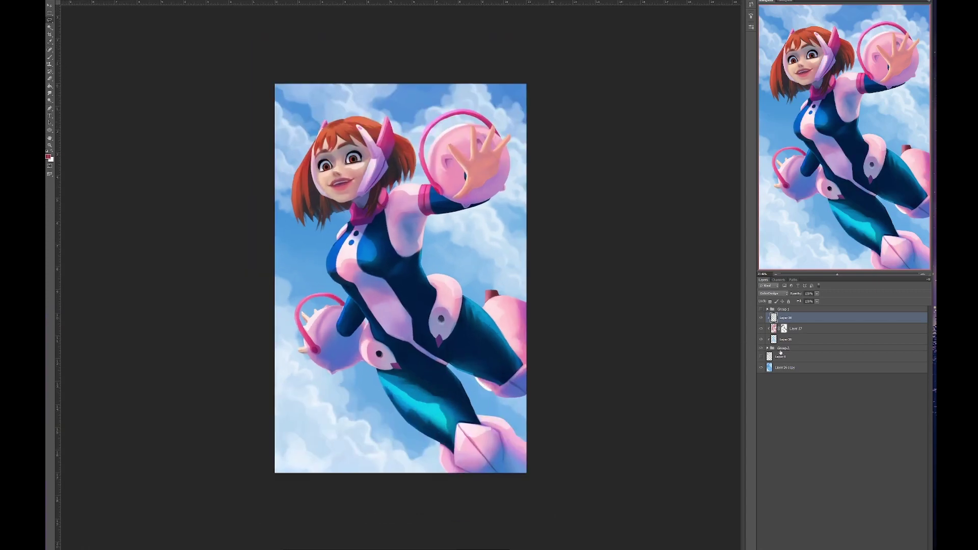
# Step: Duplicate the artwork layers and groups as a backup copy in Group 1, and collapse the group
pyautogui.click(768, 309)
pyautogui.click(760, 309)
pyautogui.click(760, 309)
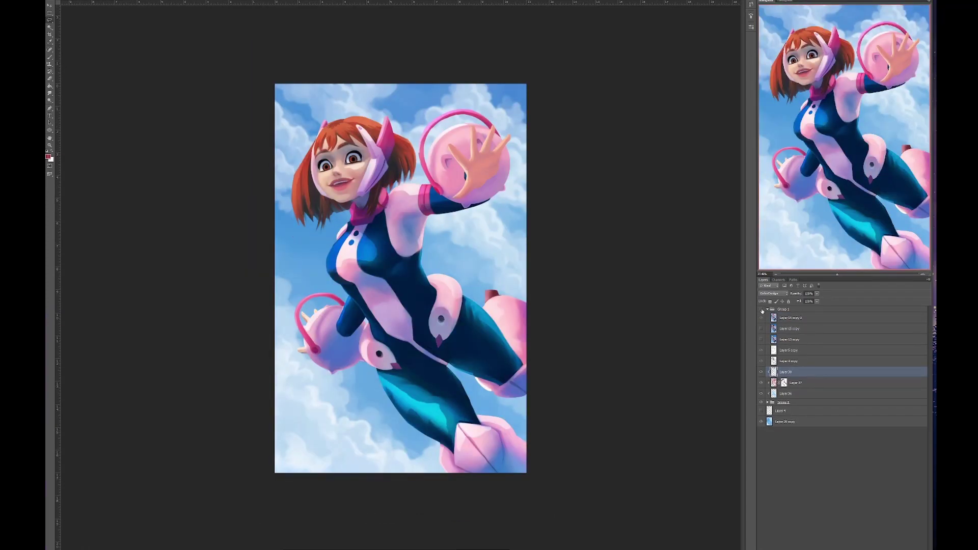
pyautogui.click(760, 309)
pyautogui.click(760, 310)
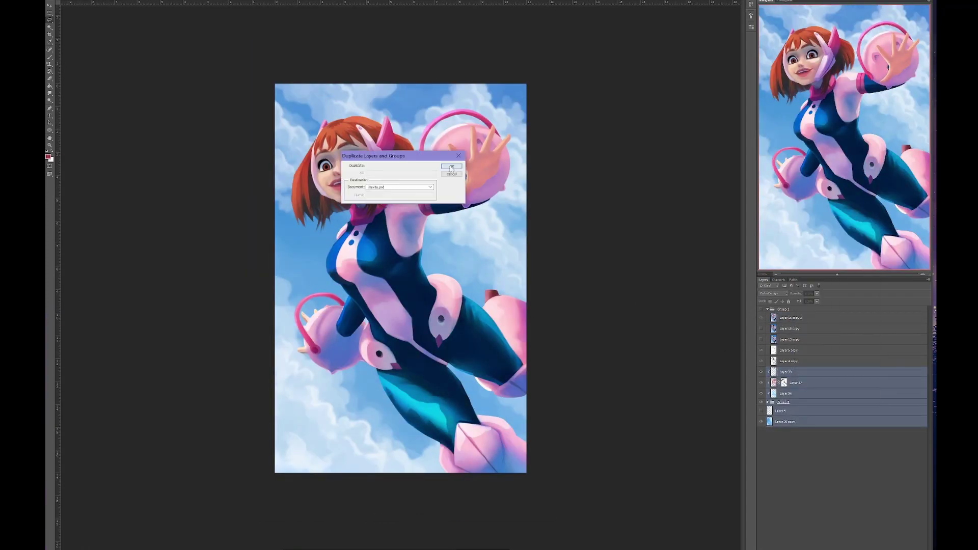
pyautogui.click(772, 310)
pyautogui.click(767, 309)
pyautogui.click(762, 318)
# Step: Duplicate the highlight layer and brush on its layer mask to soften the teal highlights on the suit
pyautogui.scroll(3, 427, 377)
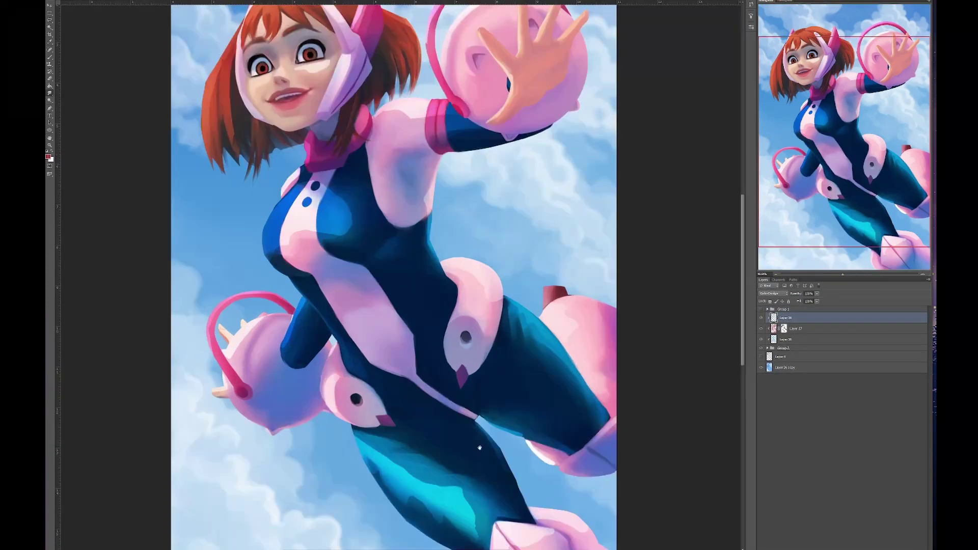
pyautogui.hscroll(1, 418, 408)
pyautogui.scroll(1, 417, 407)
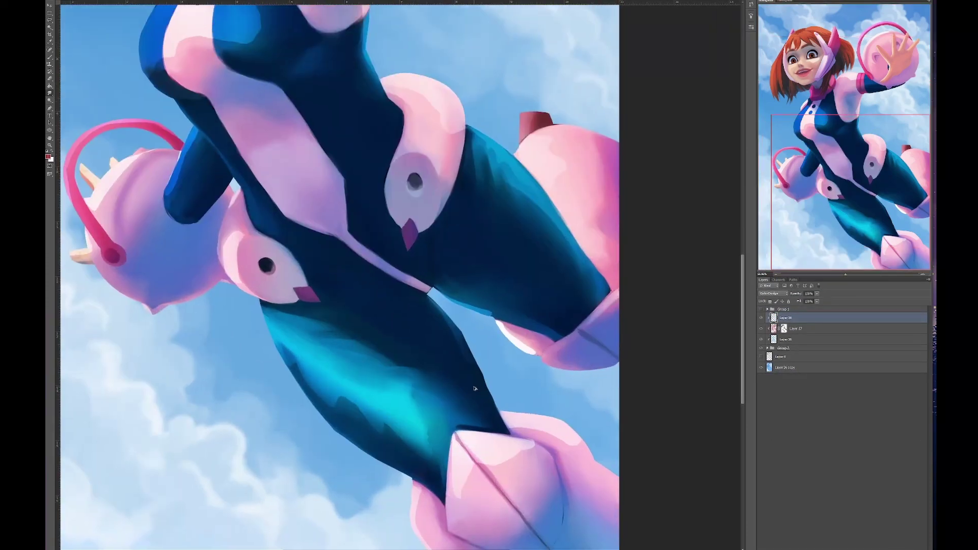
pyautogui.hotkey('ctrl', 'alt', 'j')
pyautogui.press('Return')
pyautogui.scroll(1, 438, 393)
pyautogui.hscroll(-1, 438, 392)
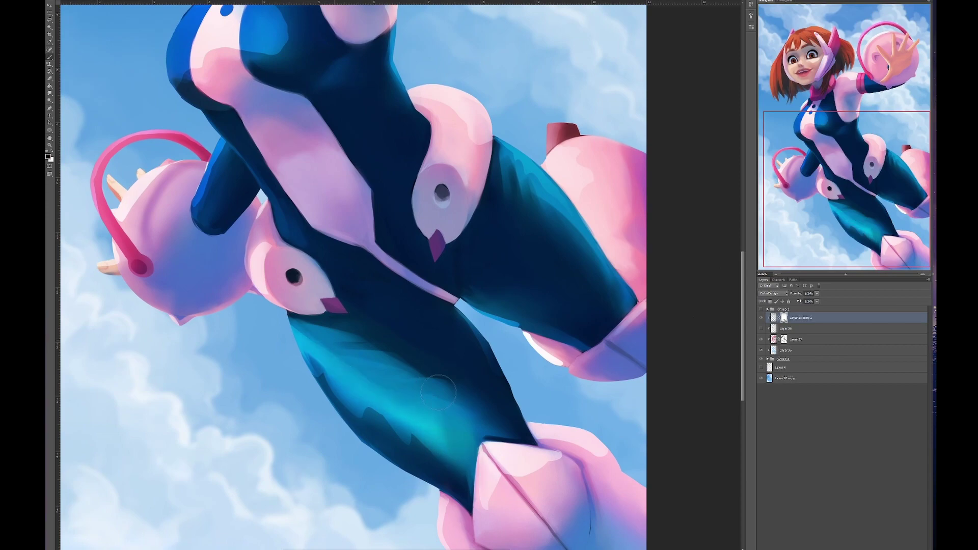
pyautogui.scroll(10, 438, 392)
pyautogui.hscroll(-2, 330, 365)
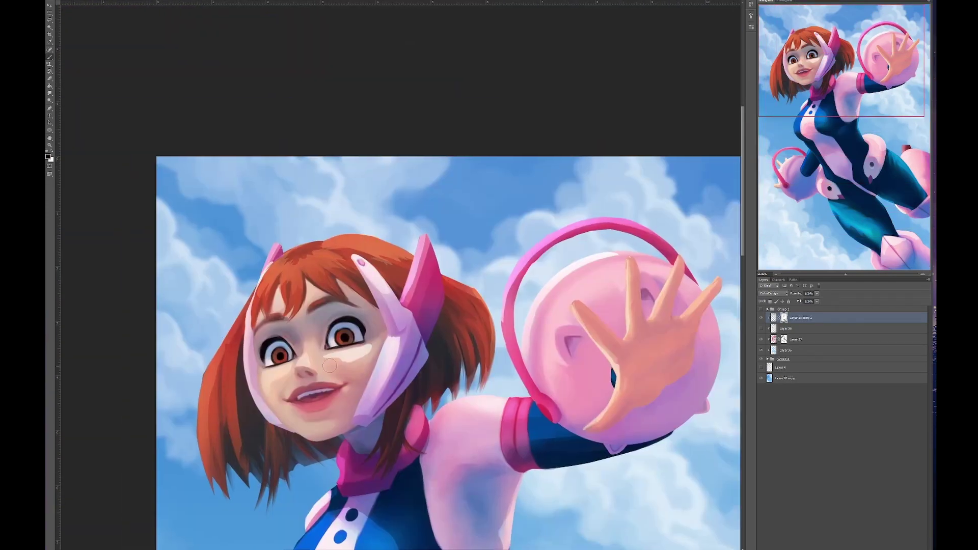
pyautogui.scroll(-8, 401, 406)
pyautogui.scroll(3, 401, 406)
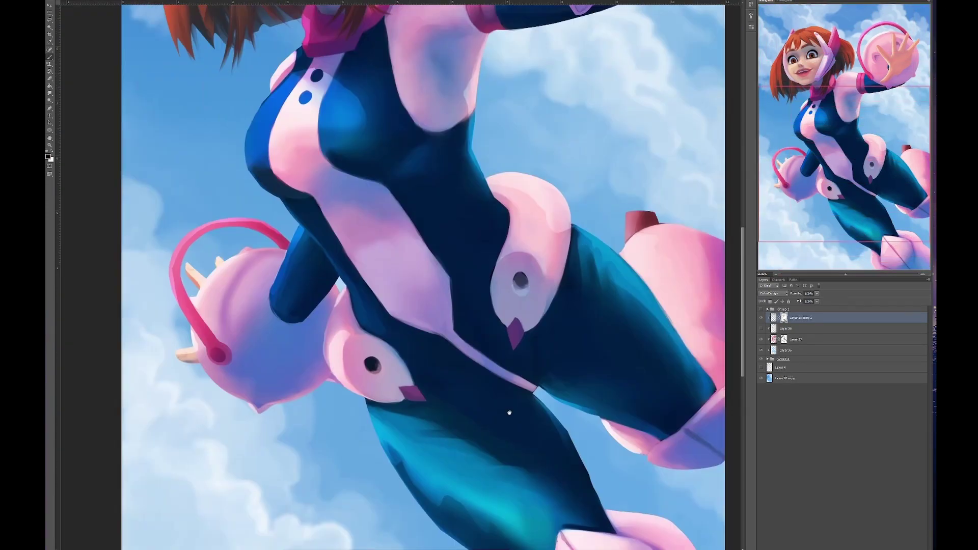
pyautogui.scroll(-5, 401, 406)
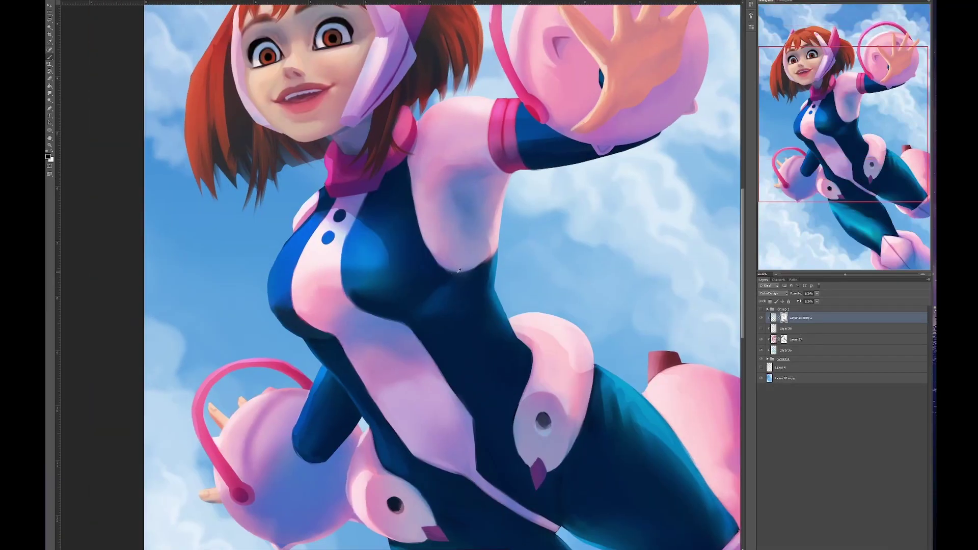
# Step: Merge the character's shading layers and group into one layer and delete the leftover layer beneath it
pyautogui.hotkey('ctrl', 'e')
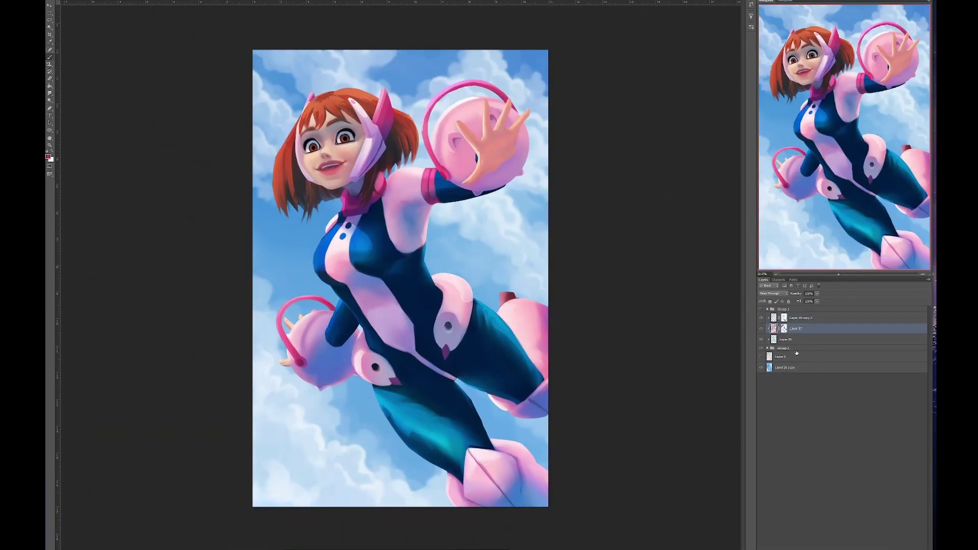
pyautogui.click(779, 328)
pyautogui.press('Delete')
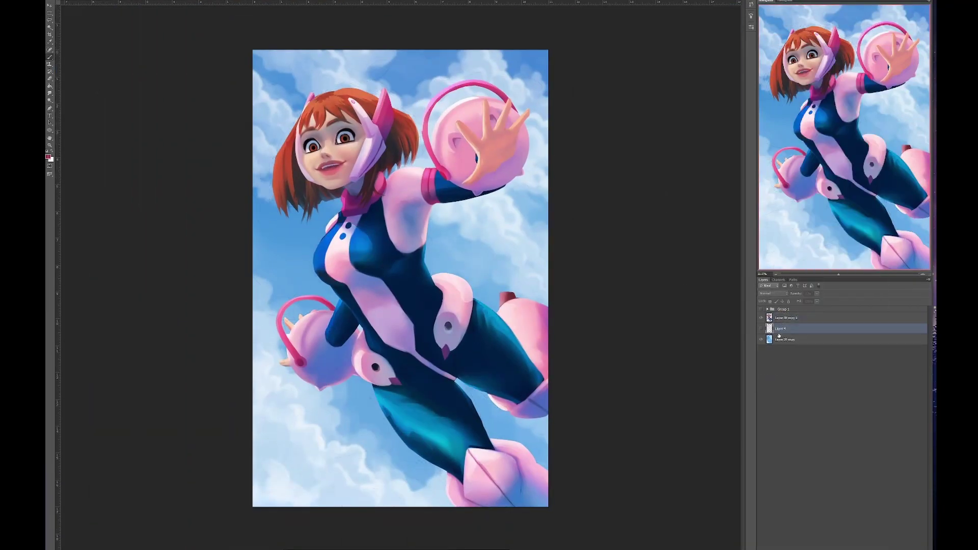
# Step: Add a new layer clipped to the character layer and set its blend mode to Pin Light
pyautogui.hotkey('ctrl', '-')
pyautogui.rightClick(782, 329)
pyautogui.click(829, 146)
pyautogui.click(773, 293)
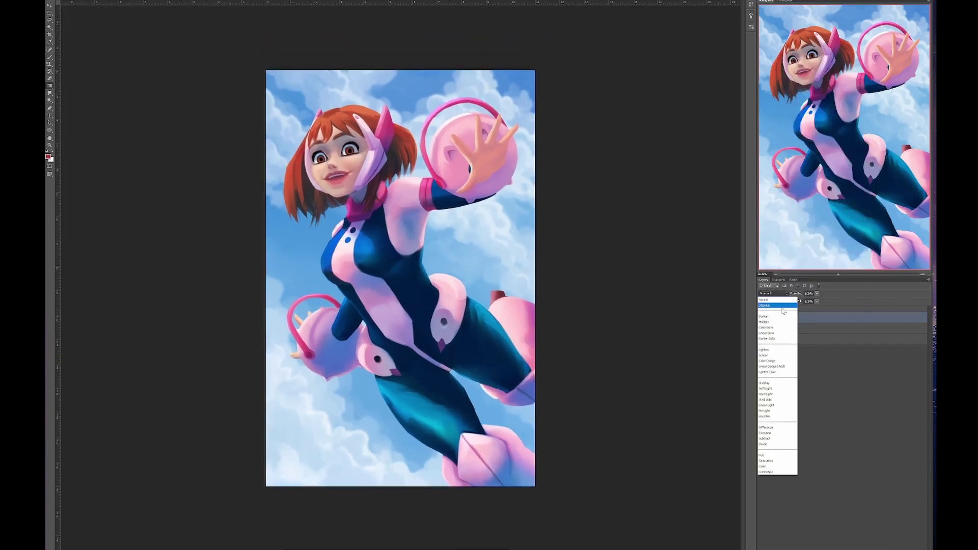
pyautogui.click(772, 411)
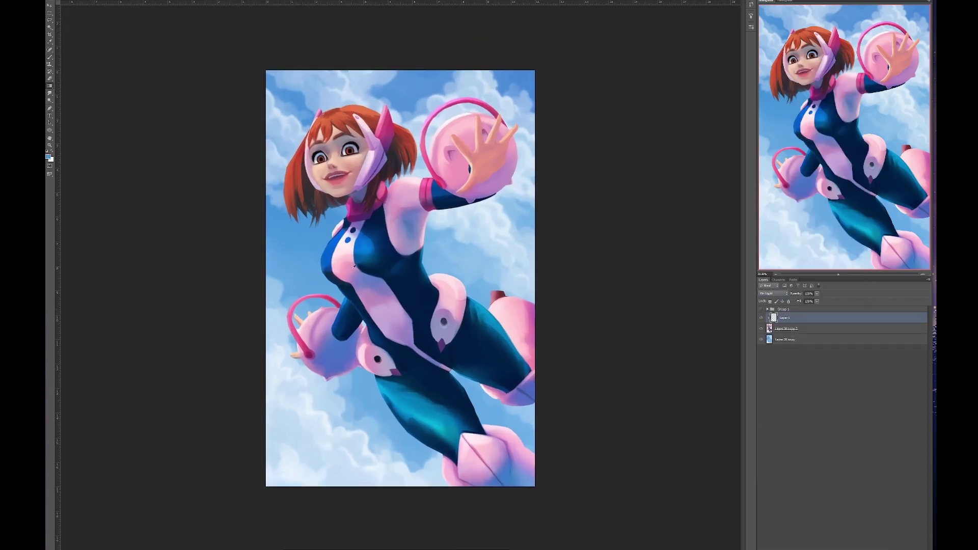
# Step: Tint the lower body with a blue gradient, shift it toward violet-blue with Hue/Saturation, and lower the layer's opacity
pyautogui.hotkey('ctrl', 'u')
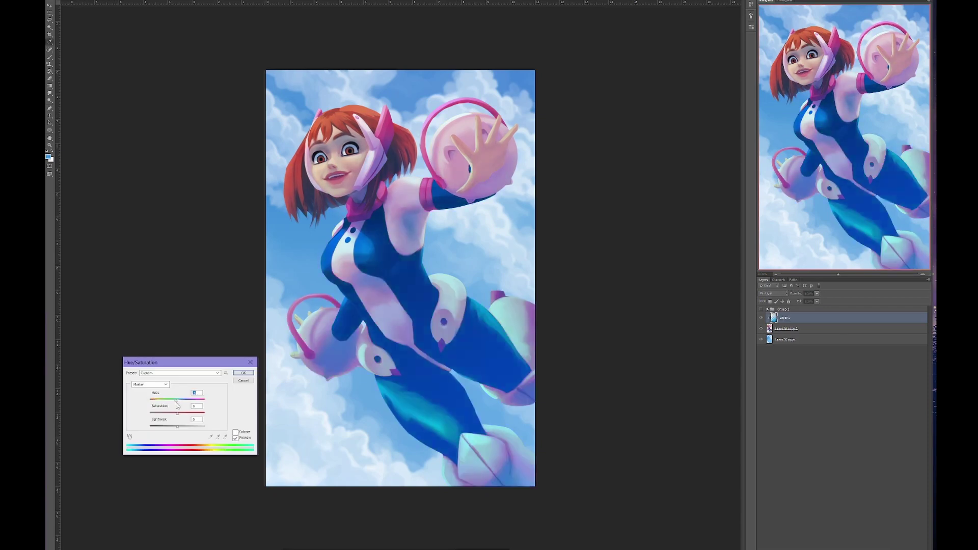
pyautogui.moveTo(176, 400); pyautogui.dragTo(184, 427)
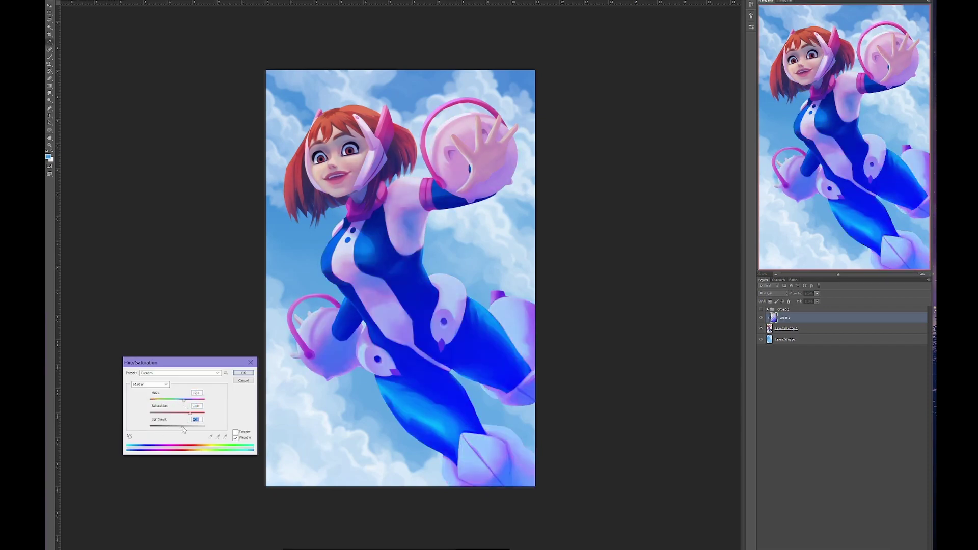
pyautogui.press('Return')
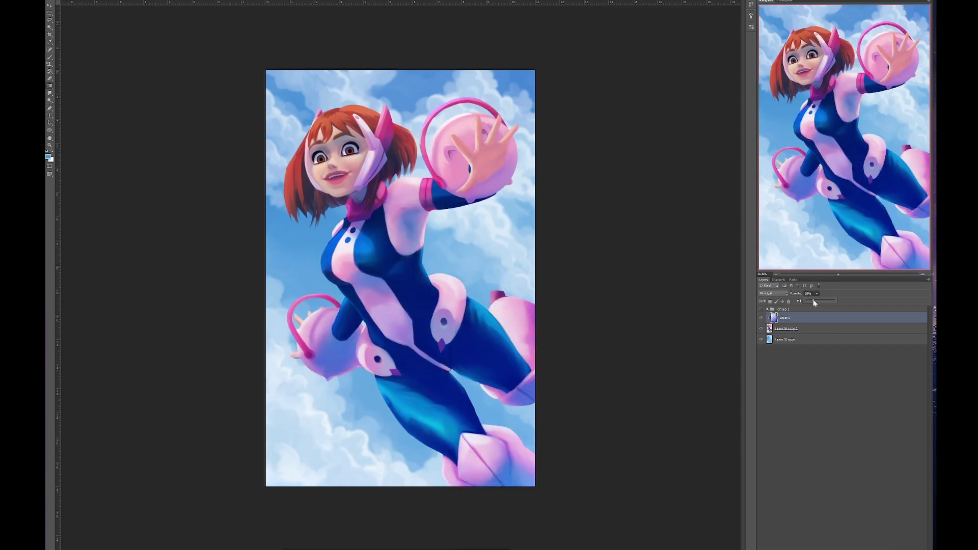
# Step: Add a magenta gradient over the upper body on a second clipped Pin Light layer with adjusted hue and reduced opacity
pyautogui.rightClick(787, 318)
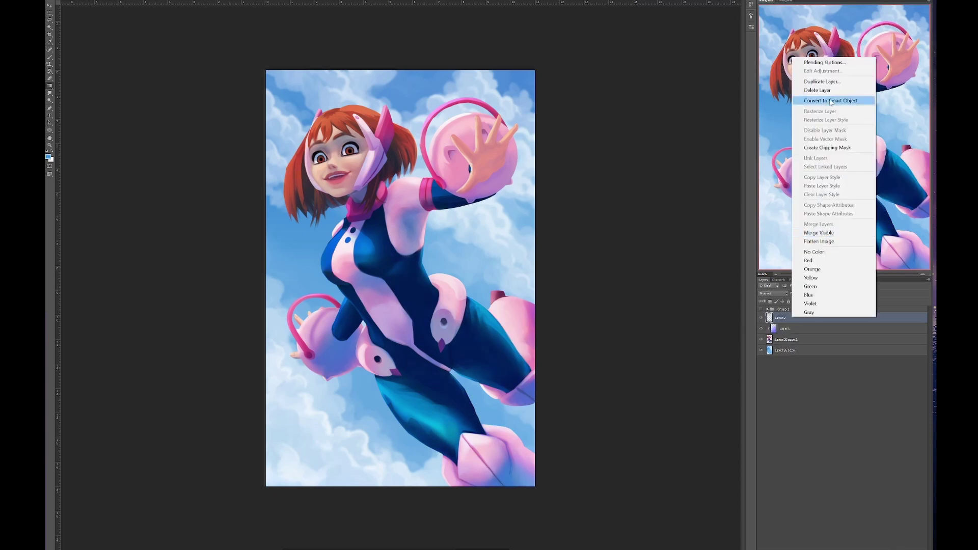
pyautogui.click(836, 98)
pyautogui.hotkey('ctrl', 'u')
pyautogui.moveTo(177, 426); pyautogui.dragTo(189, 427)
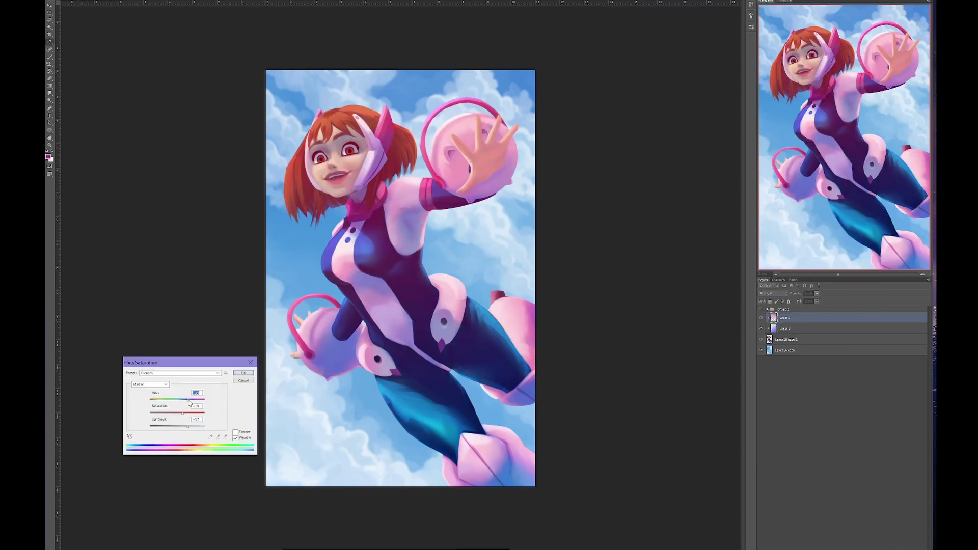
pyautogui.click(243, 380)
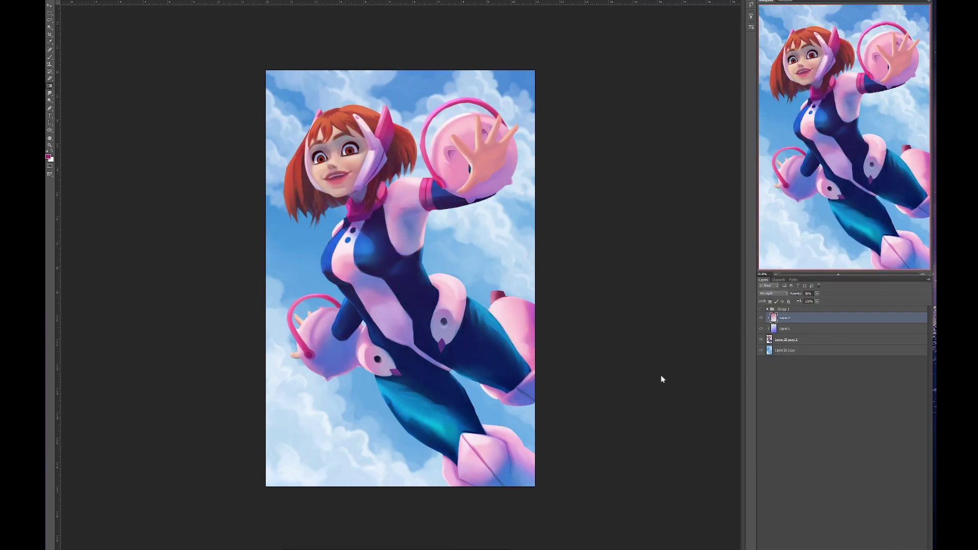
pyautogui.click(767, 309)
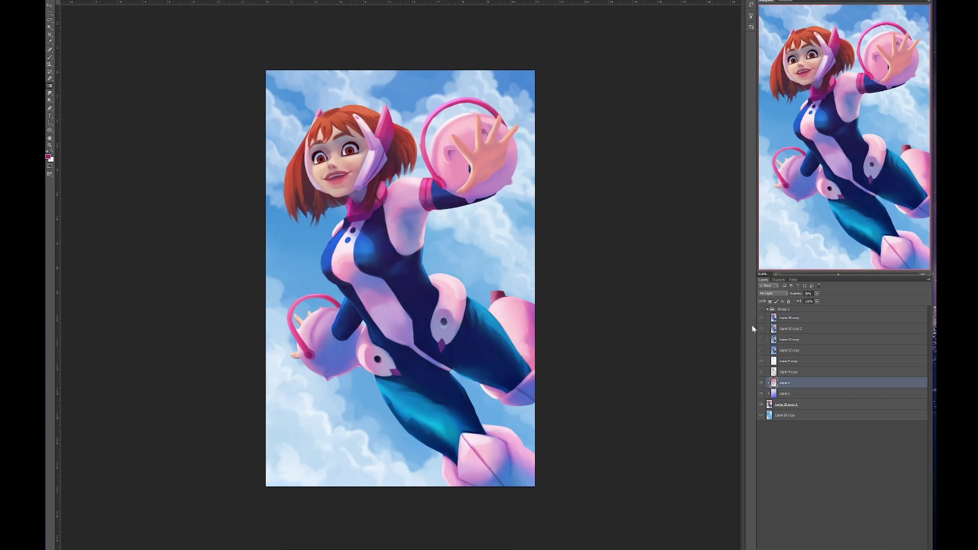
pyautogui.click(768, 310)
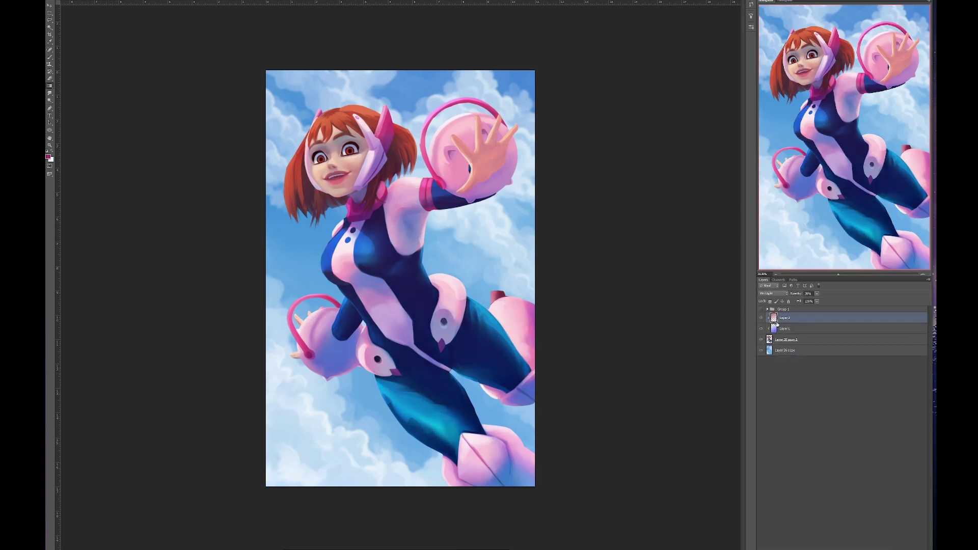
pyautogui.hotkey('ctrl', '+')
pyautogui.click(773, 294)
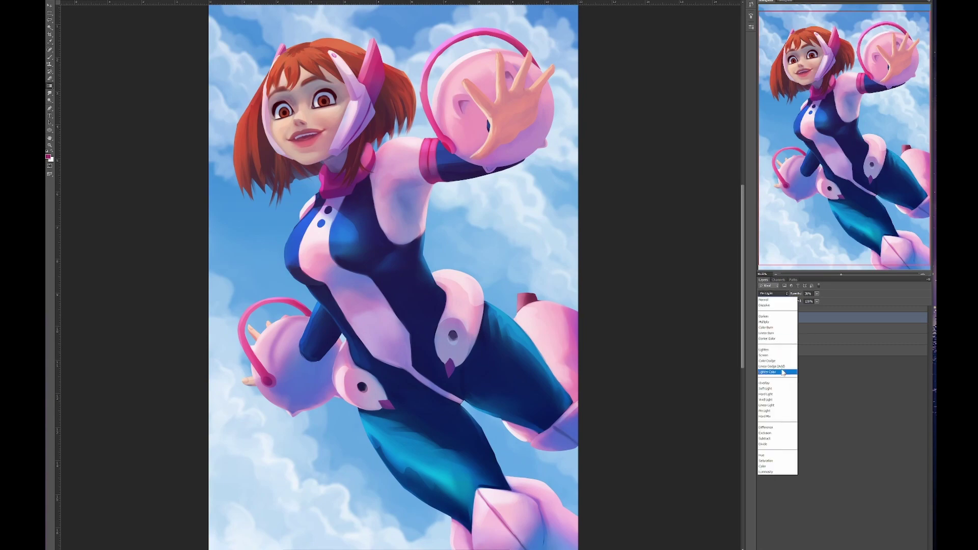
pyautogui.press('Escape')
# Step: Merge the gradient layers into the character layer and keep a hidden duplicate below the working copy
pyautogui.hotkey('ctrl', 'e')
pyautogui.press('Return')
pyautogui.hotkey('ctrl', '+')
pyautogui.hotkey('ctrl', '+')
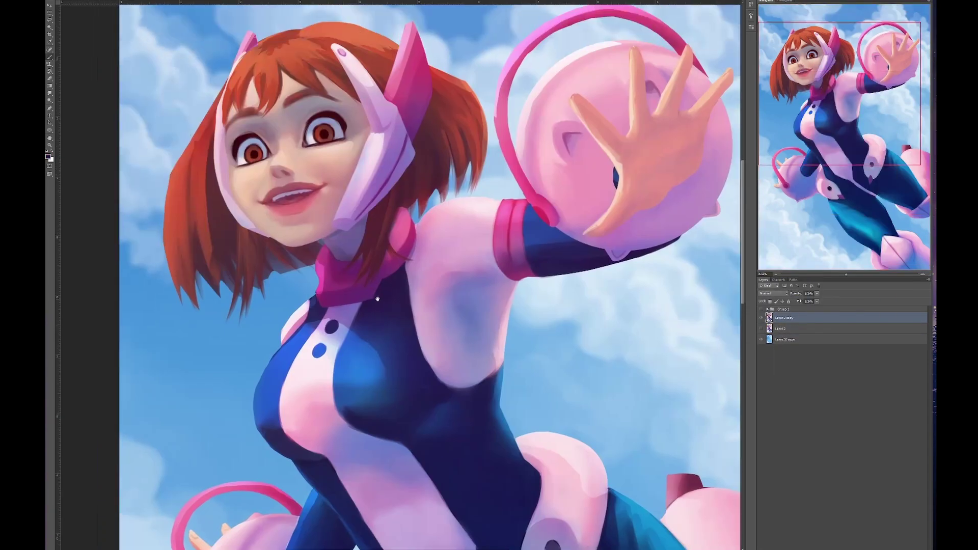
# Step: Repaint the irises, pupils and whites of both eyes on a new layer and merge it into the character layer
pyautogui.hotkey('ctrl', '+')
pyautogui.press('F5')
pyautogui.press('F5')
pyautogui.hotkey('ctrl', 'shift', 'alt', 'n')
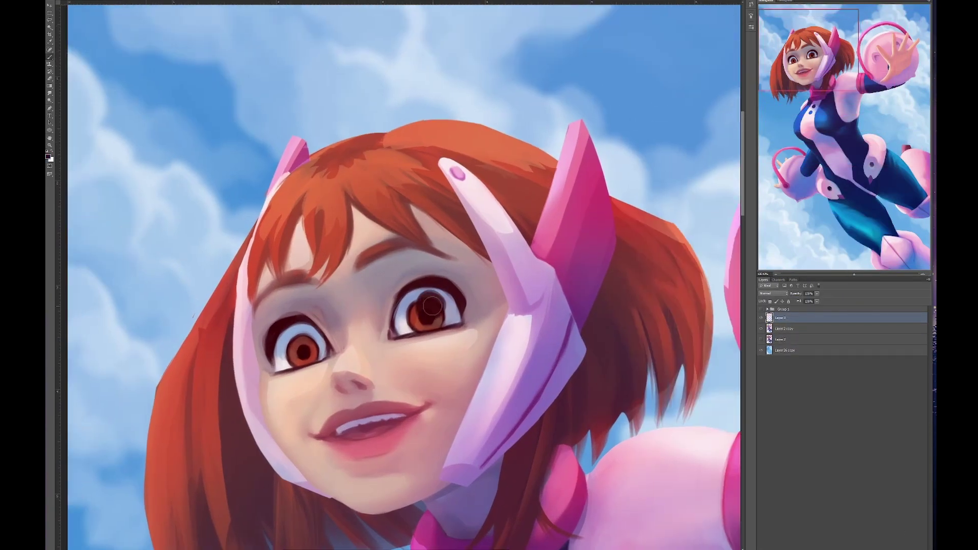
pyautogui.moveTo(300, 343); pyautogui.dragTo(285, 357)
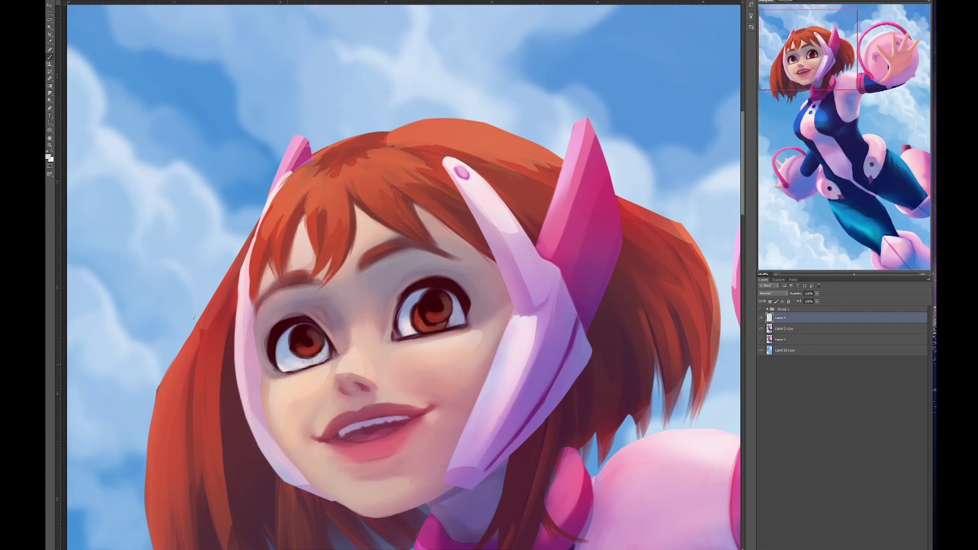
pyautogui.moveTo(432, 317)
pyautogui.mouseDown()
pyautogui.moveTo(416, 339)
pyautogui.moveTo(407, 314)
pyautogui.moveTo(391, 319)
pyautogui.moveTo(461, 335)
pyautogui.moveTo(432, 337)
pyautogui.moveTo(475, 302)
pyautogui.moveTo(409, 241)
pyautogui.moveTo(421, 236)
pyautogui.moveTo(428, 282)
pyautogui.moveTo(471, 318)
pyautogui.moveTo(481, 309)
pyautogui.moveTo(495, 320)
pyautogui.mouseUp()
pyautogui.click(761, 318)
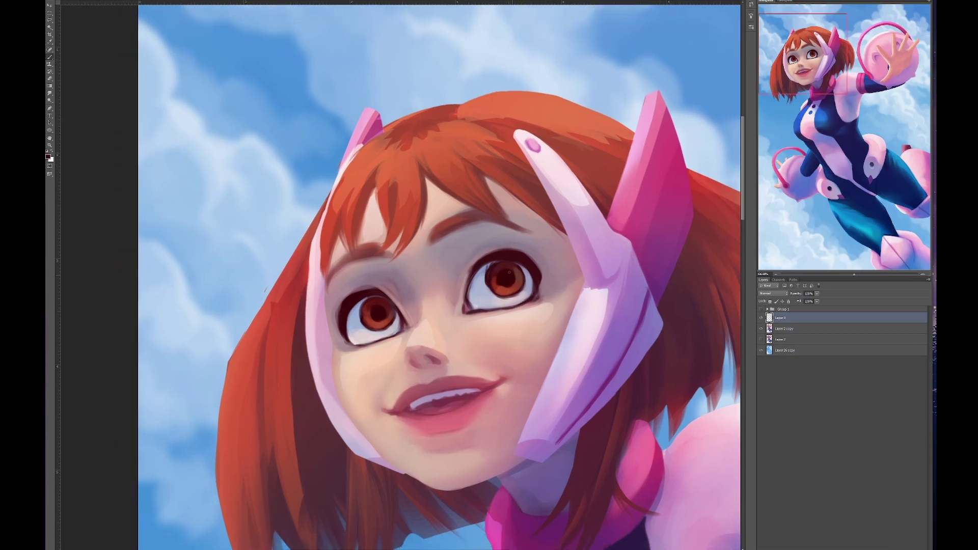
pyautogui.moveTo(498, 279); pyautogui.dragTo(490, 298)
pyautogui.rightClick(788, 317)
pyautogui.click(815, 225)
# Step: Copy the lassoed eye nearest the helmet's large cheek guard to a new layer and reshape it with Warp
pyautogui.moveTo(447, 325); pyautogui.dragTo(411, 328)
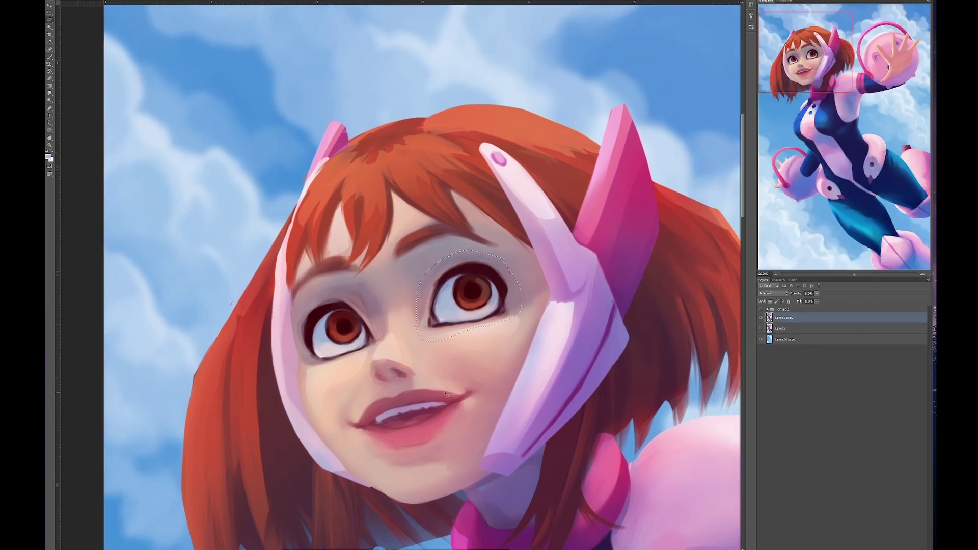
pyautogui.hotkey('ctrl', 'j')
pyautogui.hotkey('ctrl', 't')
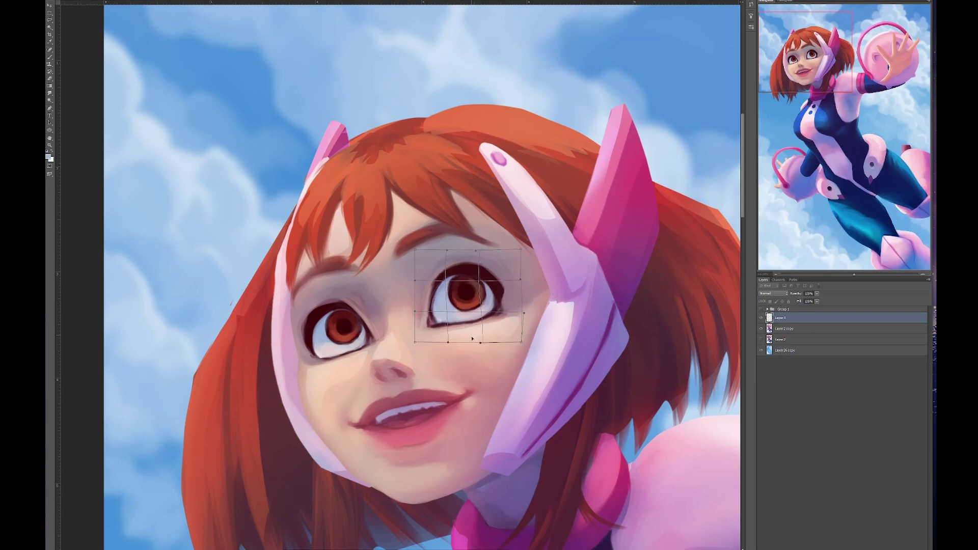
pyautogui.moveTo(417, 322); pyautogui.dragTo(492, 304)
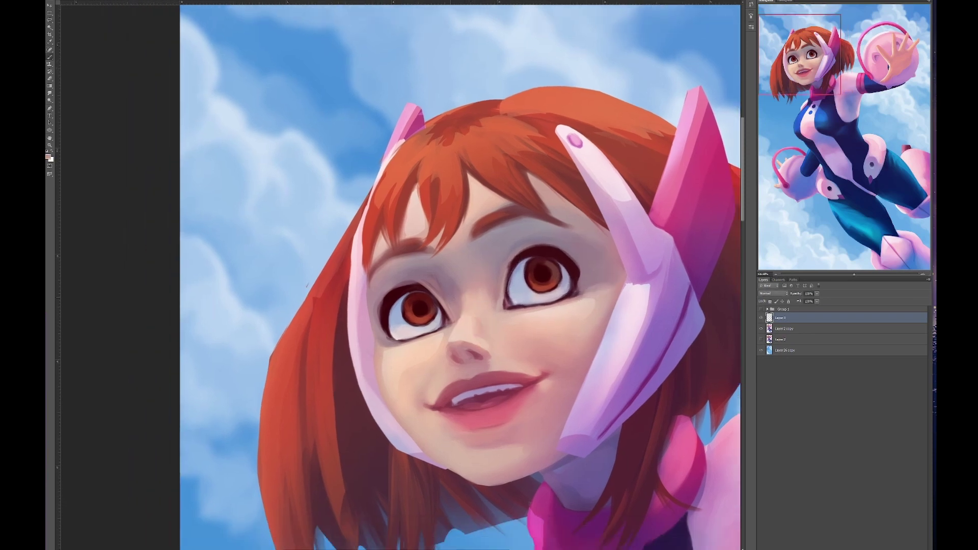
# Step: Touch up the reshaped eye and surrounding facial skin on the separate layer, and merge that layer into the character layer
pyautogui.moveTo(479, 332)
pyautogui.mouseDown()
pyautogui.moveTo(456, 293)
pyautogui.moveTo(481, 296)
pyautogui.moveTo(459, 258)
pyautogui.moveTo(496, 281)
pyautogui.moveTo(484, 288)
pyautogui.moveTo(438, 256)
pyautogui.mouseUp()
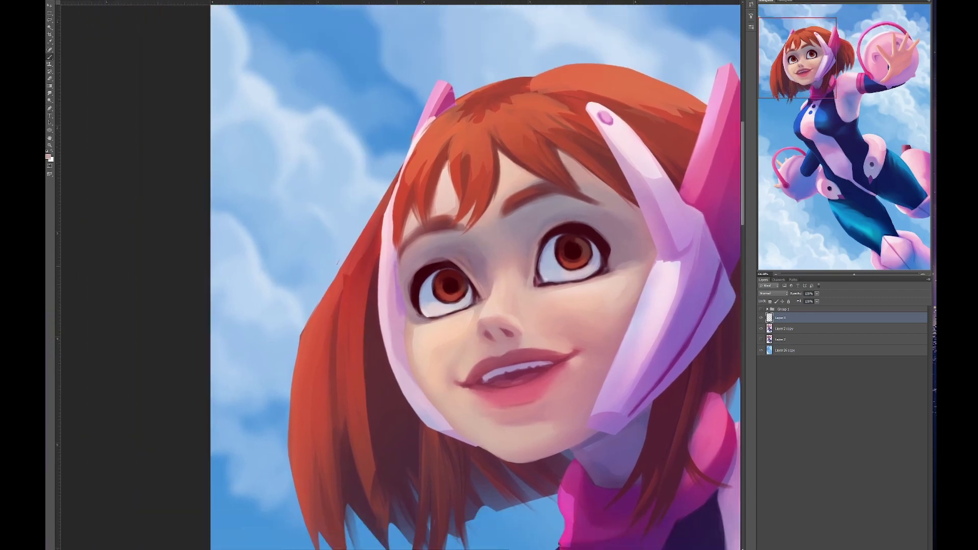
pyautogui.moveTo(391, 305); pyautogui.dragTo(333, 270)
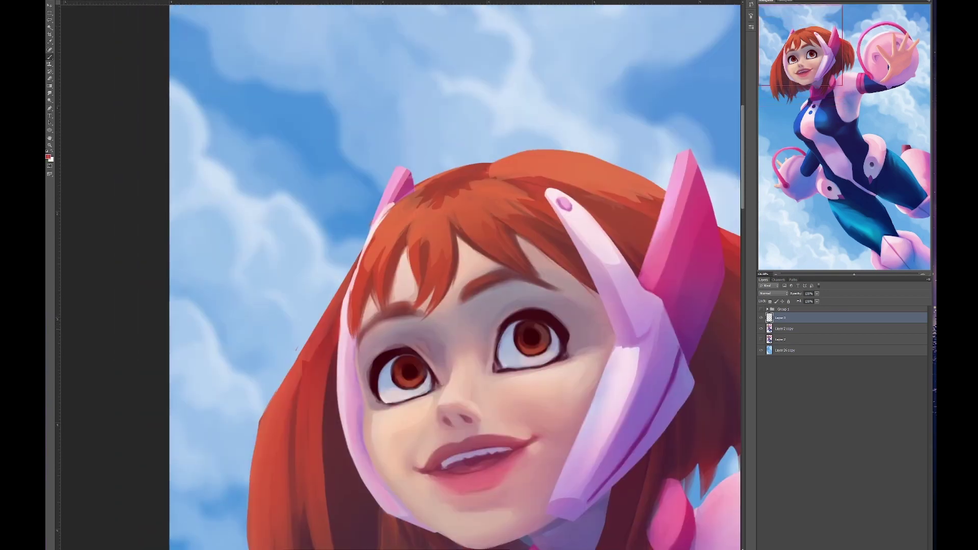
pyautogui.moveTo(349, 307); pyautogui.dragTo(356, 418)
pyautogui.moveTo(493, 155); pyautogui.dragTo(406, 193)
pyautogui.moveTo(528, 272); pyautogui.dragTo(517, 241)
pyautogui.moveTo(370, 147); pyautogui.dragTo(465, 89)
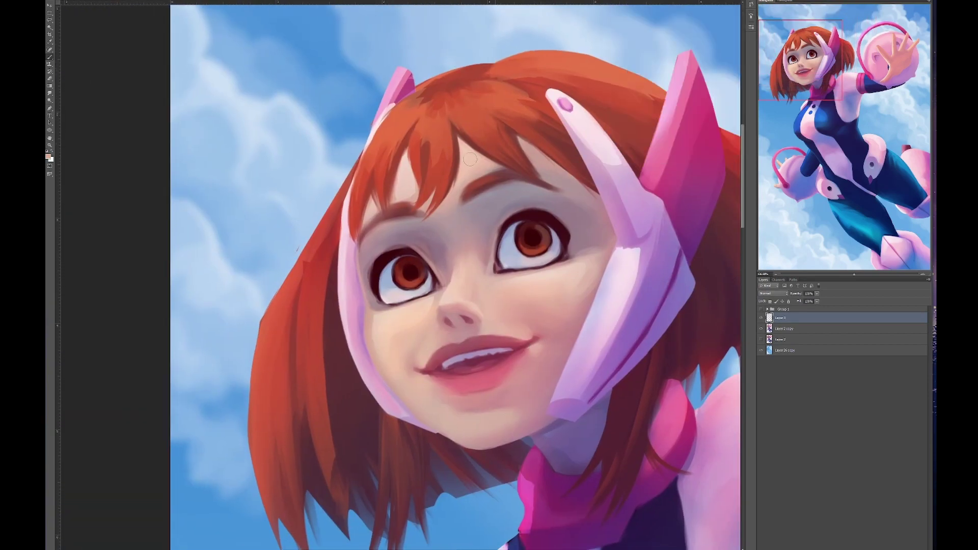
pyautogui.moveTo(464, 308)
pyautogui.mouseDown()
pyautogui.moveTo(462, 282)
pyautogui.moveTo(498, 283)
pyautogui.mouseUp()
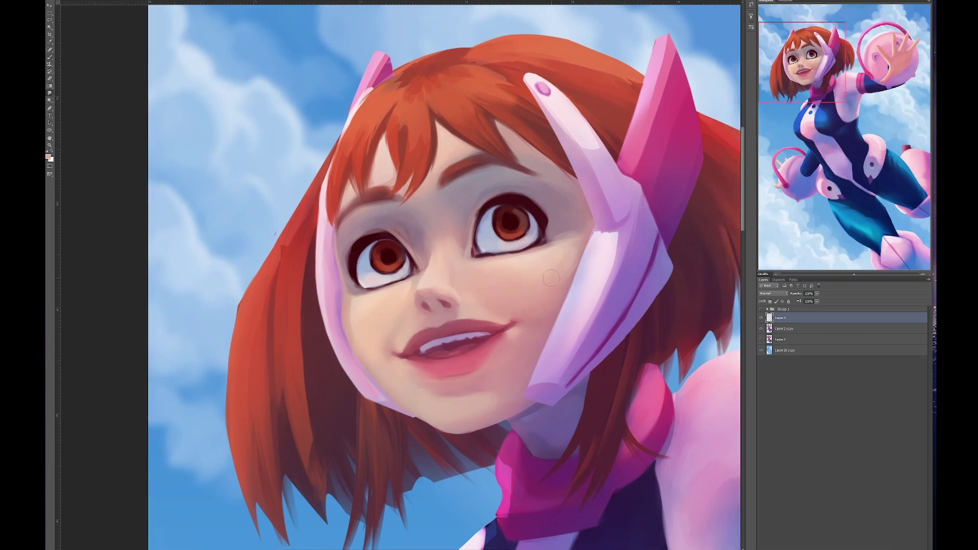
pyautogui.moveTo(450, 228); pyautogui.dragTo(348, 331)
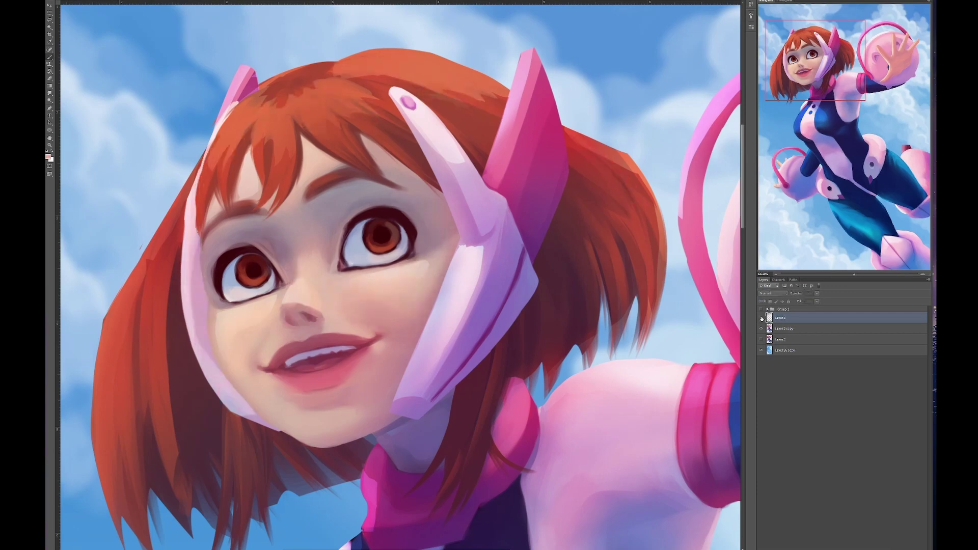
pyautogui.press('Delete')
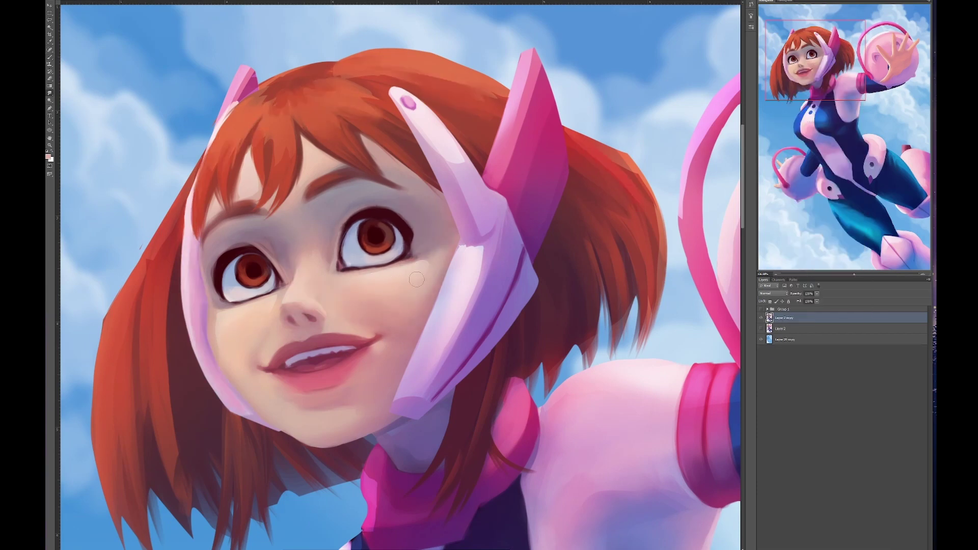
# Step: Examine the painting from the collar and raised arm down to the legs and back up to the face
pyautogui.moveTo(326, 322)
pyautogui.mouseDown()
pyautogui.moveTo(382, 316)
pyautogui.moveTo(448, 285)
pyautogui.moveTo(425, 260)
pyautogui.moveTo(295, 183)
pyautogui.mouseUp()
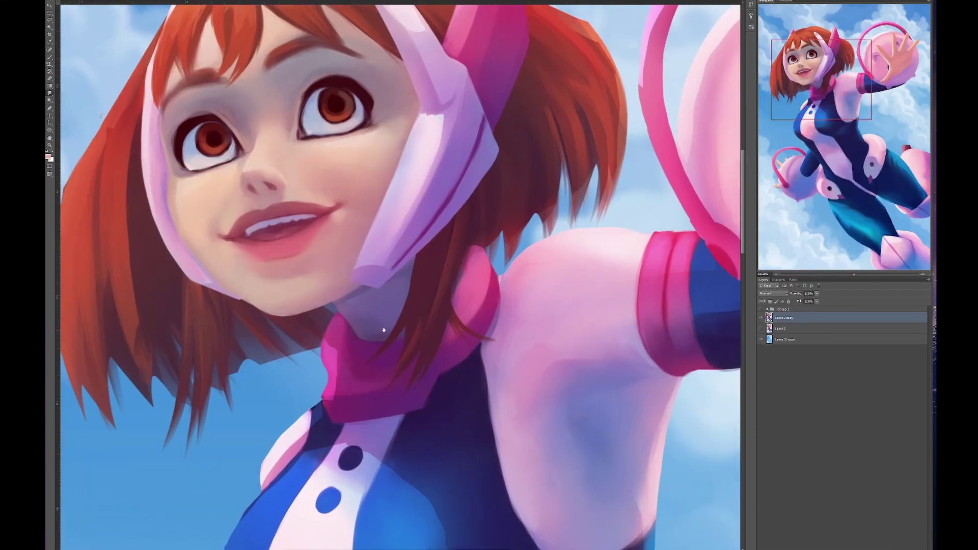
pyautogui.moveTo(690, 316); pyautogui.dragTo(592, 245)
pyautogui.moveTo(387, 356); pyautogui.dragTo(660, 205)
pyautogui.moveTo(476, 378); pyautogui.dragTo(380, 125)
pyautogui.moveTo(407, 331); pyautogui.dragTo(231, 163)
pyautogui.moveTo(377, 112); pyautogui.dragTo(153, 197)
pyautogui.moveTo(407, 459); pyautogui.dragTo(386, 240)
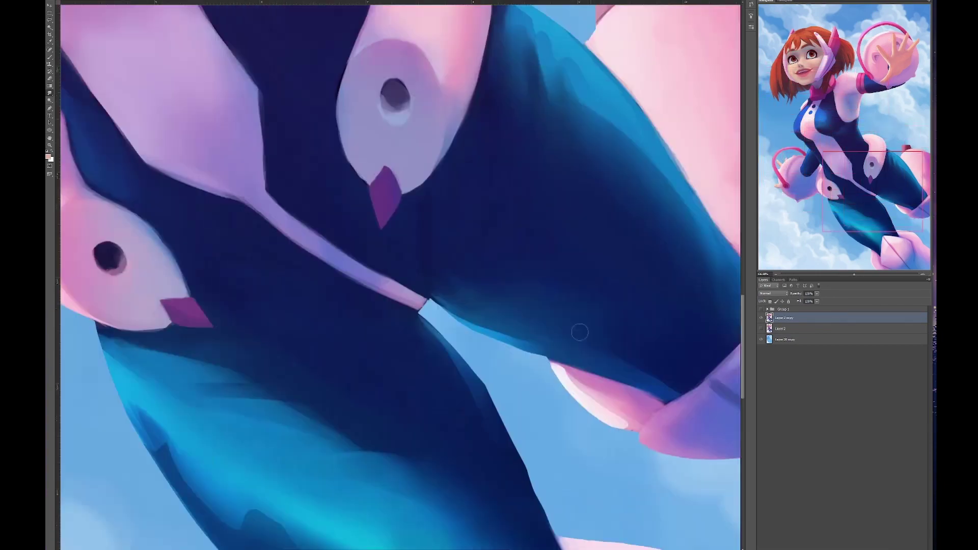
pyautogui.moveTo(356, 458); pyautogui.dragTo(490, 226)
pyautogui.moveTo(420, 287)
pyautogui.mouseDown()
pyautogui.moveTo(552, 372)
pyautogui.moveTo(540, 377)
pyautogui.moveTo(561, 327)
pyautogui.moveTo(474, 220)
pyautogui.moveTo(525, 247)
pyautogui.moveTo(491, 249)
pyautogui.moveTo(563, 378)
pyautogui.mouseUp()
pyautogui.moveTo(543, 262); pyautogui.dragTo(510, 357)
pyautogui.moveTo(357, 153); pyautogui.dragTo(433, 382)
pyautogui.moveTo(356, 127); pyautogui.dragTo(459, 408)
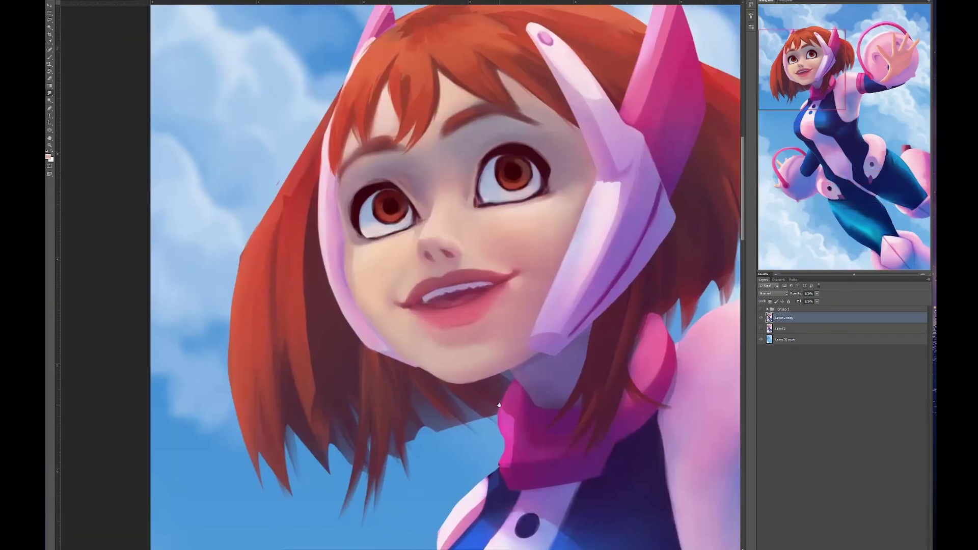
# Step: Add a new layer and paint finer dark and orange strands over the fringe and the crown of the hair
pyautogui.moveTo(408, 255); pyautogui.dragTo(466, 413)
pyautogui.moveTo(356, 204); pyautogui.dragTo(443, 336)
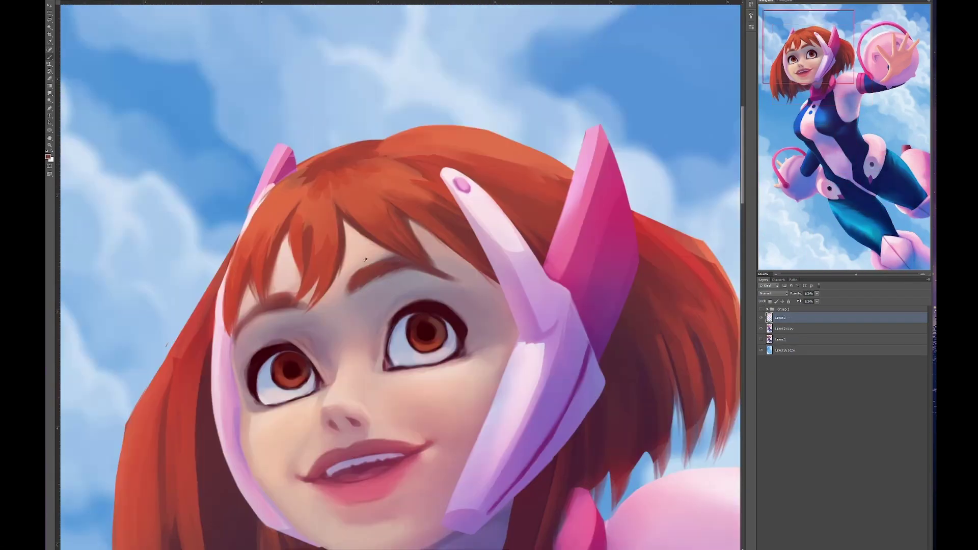
pyautogui.hotkey('ctrl', 'shift', 'alt', 'n')
pyautogui.moveTo(339, 166)
pyautogui.mouseDown()
pyautogui.moveTo(322, 172)
pyautogui.moveTo(399, 154)
pyautogui.moveTo(399, 168)
pyautogui.mouseUp()
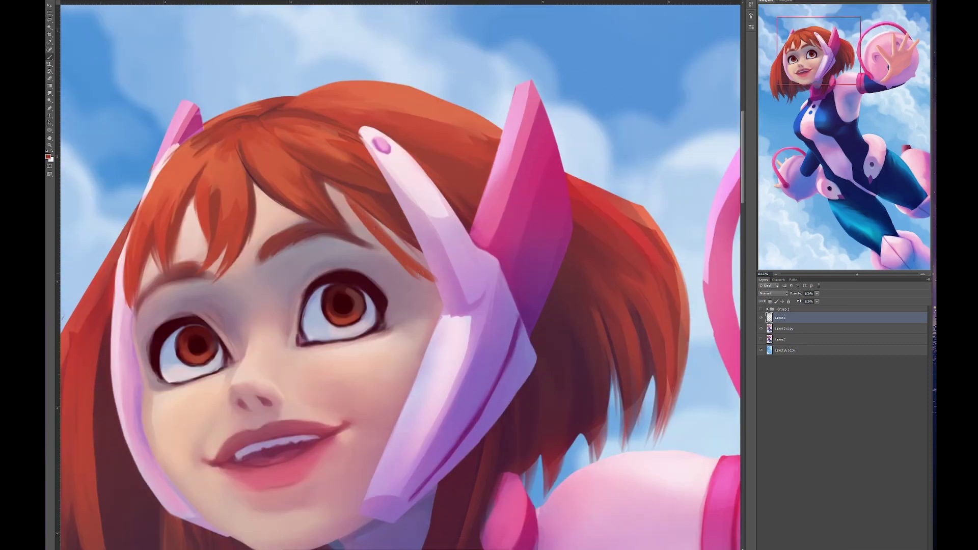
pyautogui.moveTo(403, 229); pyautogui.dragTo(345, 187)
pyautogui.moveTo(408, 284)
pyautogui.mouseDown()
pyautogui.moveTo(535, 249)
pyautogui.moveTo(594, 297)
pyautogui.mouseUp()
pyautogui.moveTo(490, 201); pyautogui.dragTo(510, 216)
pyautogui.moveTo(545, 149); pyautogui.dragTo(435, 160)
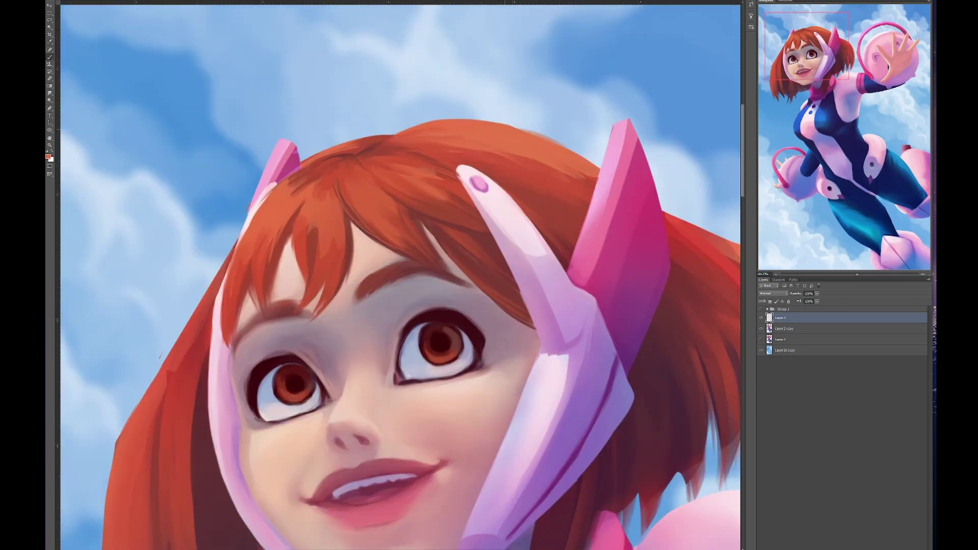
# Step: Paint additional strands over the hair beside the helmet's large guard and behind its pink fin
pyautogui.moveTo(566, 197); pyautogui.dragTo(543, 198)
pyautogui.moveTo(419, 157); pyautogui.dragTo(236, 117)
pyautogui.moveTo(510, 255); pyautogui.dragTo(476, 229)
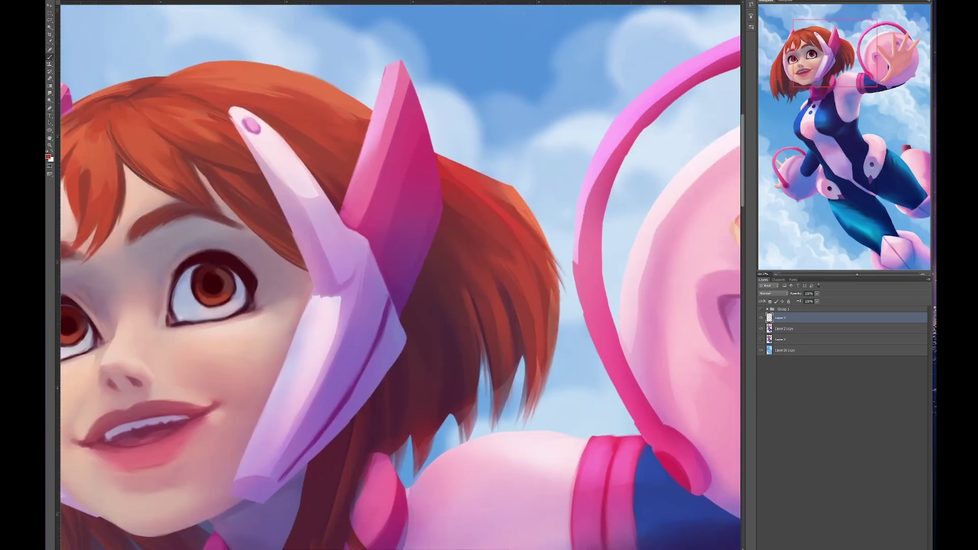
pyautogui.moveTo(458, 280); pyautogui.dragTo(504, 287)
pyautogui.moveTo(551, 320)
pyautogui.mouseDown()
pyautogui.moveTo(530, 299)
pyautogui.moveTo(518, 303)
pyautogui.mouseUp()
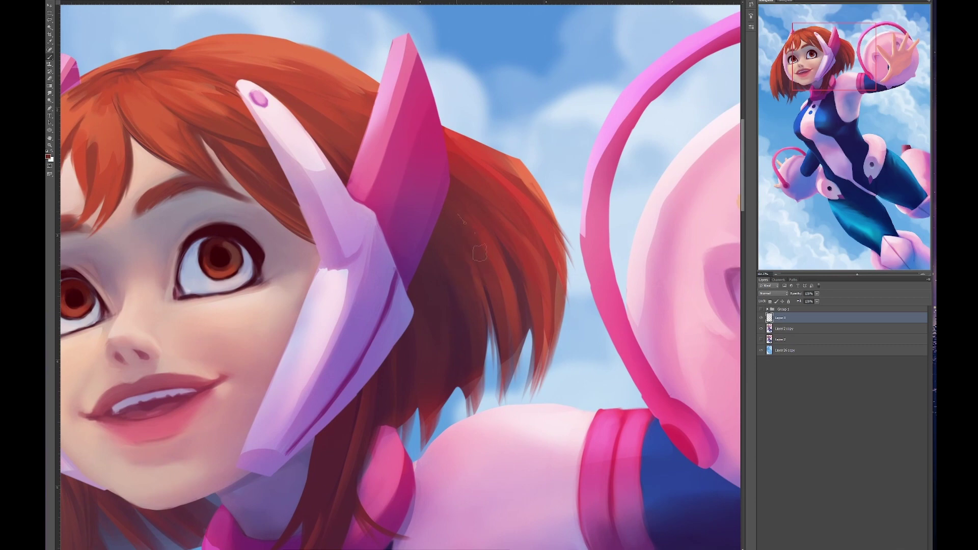
# Step: Refine the hair behind the pink fin with red highlights, darker separating strands and thin pointed tips above the shoulder
pyautogui.moveTo(479, 251)
pyautogui.mouseDown()
pyautogui.moveTo(460, 198)
pyautogui.moveTo(469, 202)
pyautogui.mouseUp()
pyautogui.moveTo(495, 118); pyautogui.dragTo(515, 124)
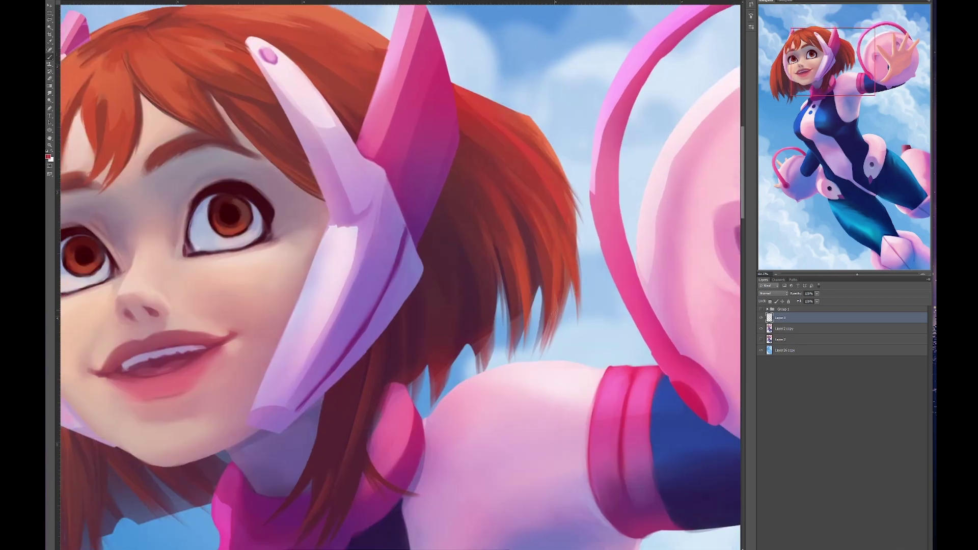
pyautogui.moveTo(538, 231); pyautogui.dragTo(574, 203)
pyautogui.moveTo(563, 247)
pyautogui.mouseDown()
pyautogui.moveTo(580, 228)
pyautogui.moveTo(579, 301)
pyautogui.mouseUp()
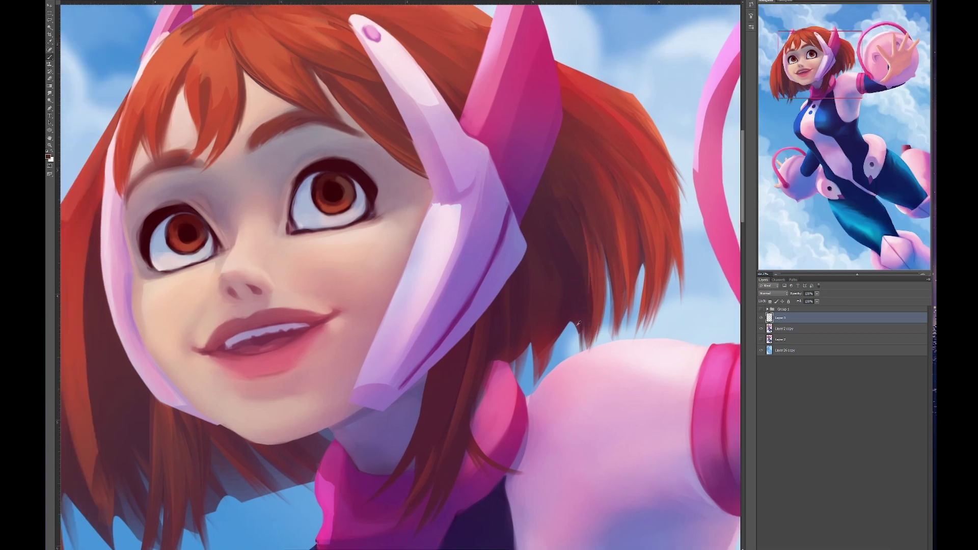
pyautogui.moveTo(536, 343); pyautogui.dragTo(525, 394)
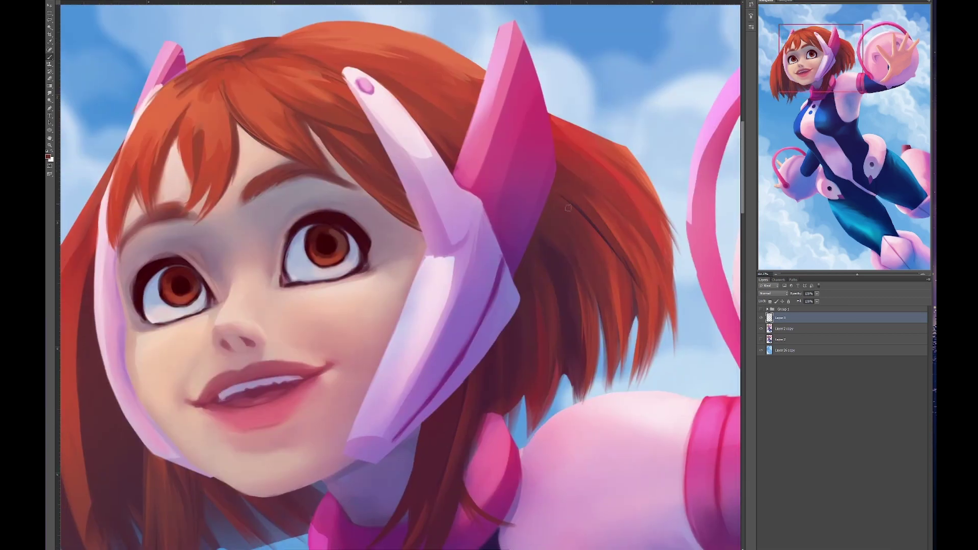
pyautogui.moveTo(569, 201)
pyautogui.mouseDown()
pyautogui.moveTo(539, 200)
pyautogui.moveTo(622, 279)
pyautogui.moveTo(542, 188)
pyautogui.mouseUp()
# Step: Paint lighter orange strands into the lock of hair hanging over the pink collar
pyautogui.moveTo(519, 246); pyautogui.dragTo(610, 102)
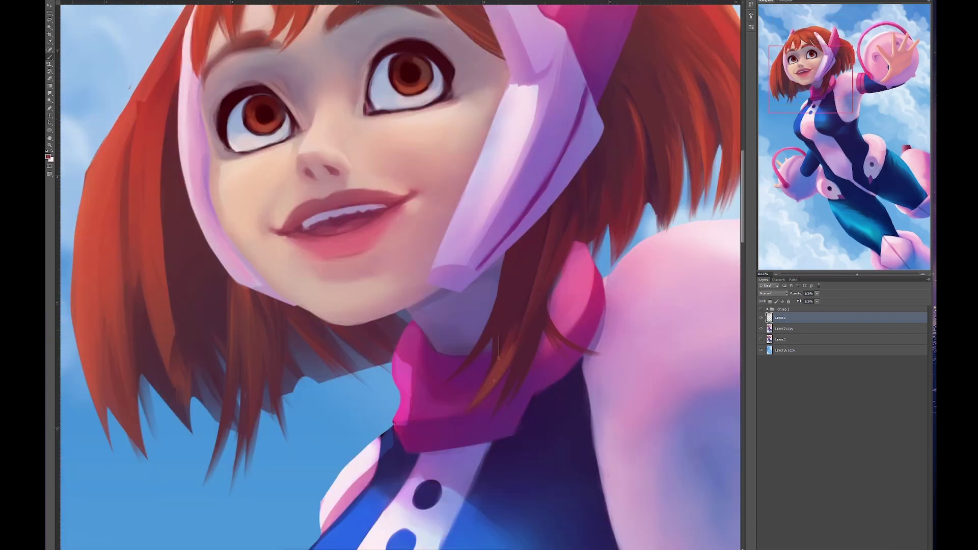
pyautogui.moveTo(498, 357); pyautogui.dragTo(478, 389)
pyautogui.moveTo(578, 216); pyautogui.dragTo(598, 444)
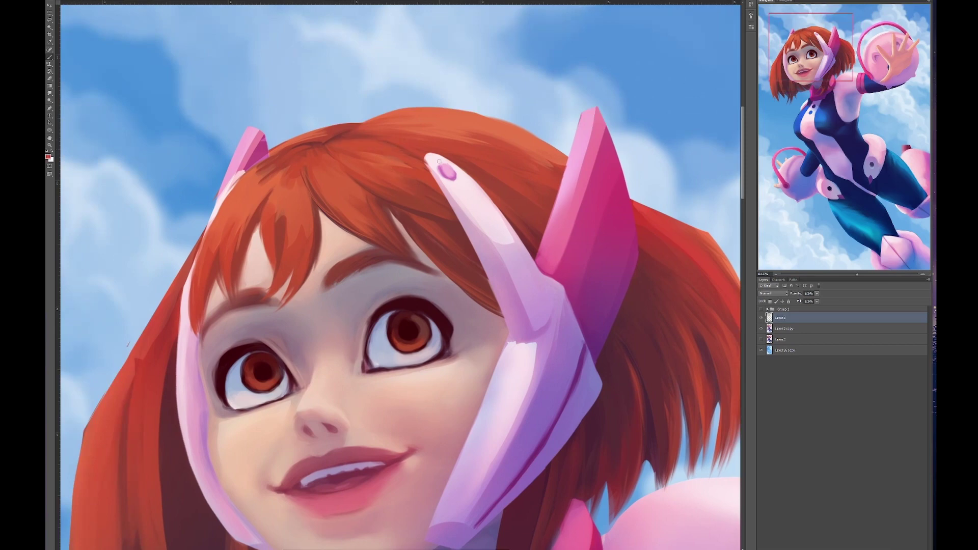
# Step: Paint fine strands and darker gaps into the long hair beside the helmet's narrow cheek guard
pyautogui.moveTo(439, 162); pyautogui.dragTo(438, 193)
pyautogui.moveTo(382, 268); pyautogui.dragTo(432, 162)
pyautogui.moveTo(336, 357); pyautogui.dragTo(308, 287)
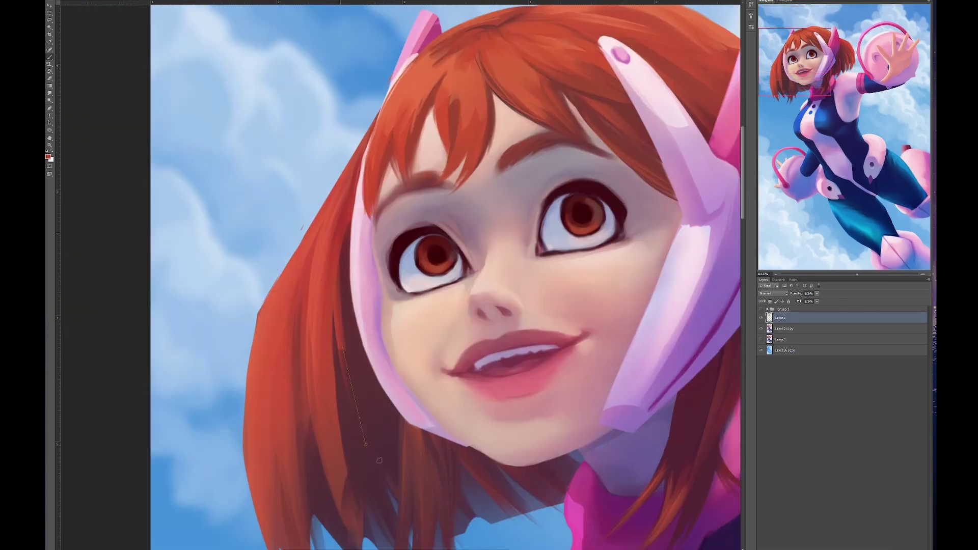
pyautogui.moveTo(367, 387); pyautogui.dragTo(331, 305)
pyautogui.moveTo(359, 478); pyautogui.dragTo(398, 496)
pyautogui.moveTo(505, 380); pyautogui.dragTo(383, 371)
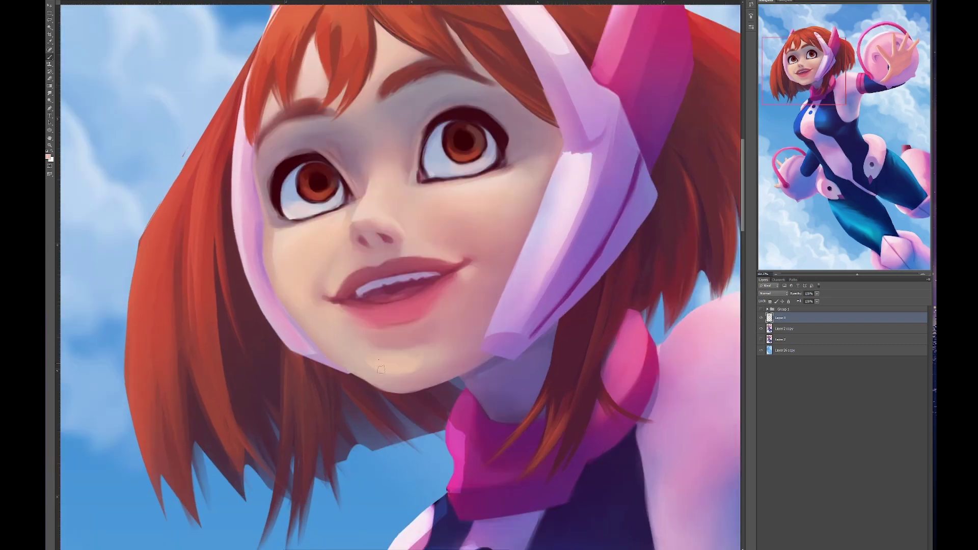
# Step: Merge the hair layer into the character layer and remove the translucent hair patch below the jaw
pyautogui.moveTo(287, 331); pyautogui.dragTo(285, 358)
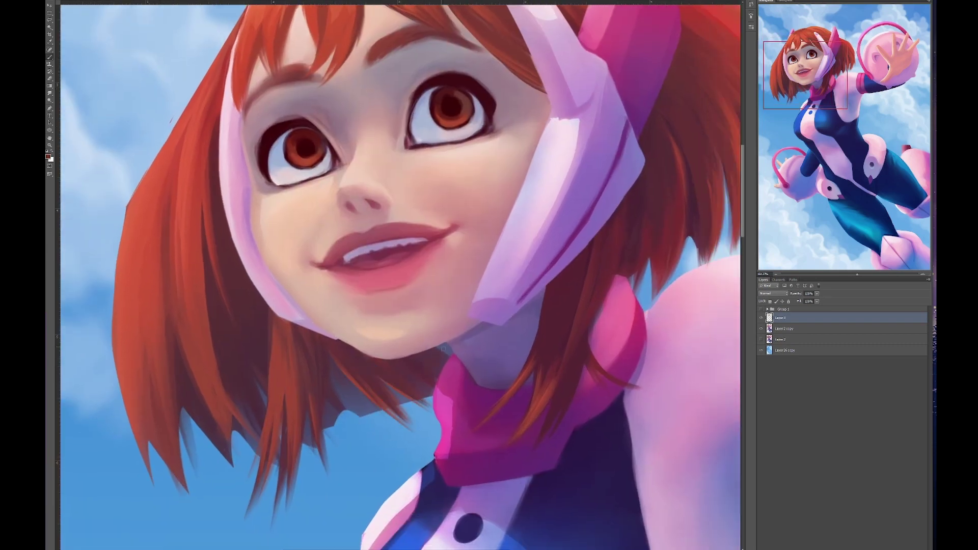
pyautogui.moveTo(276, 466); pyautogui.dragTo(392, 331)
pyautogui.press('Delete')
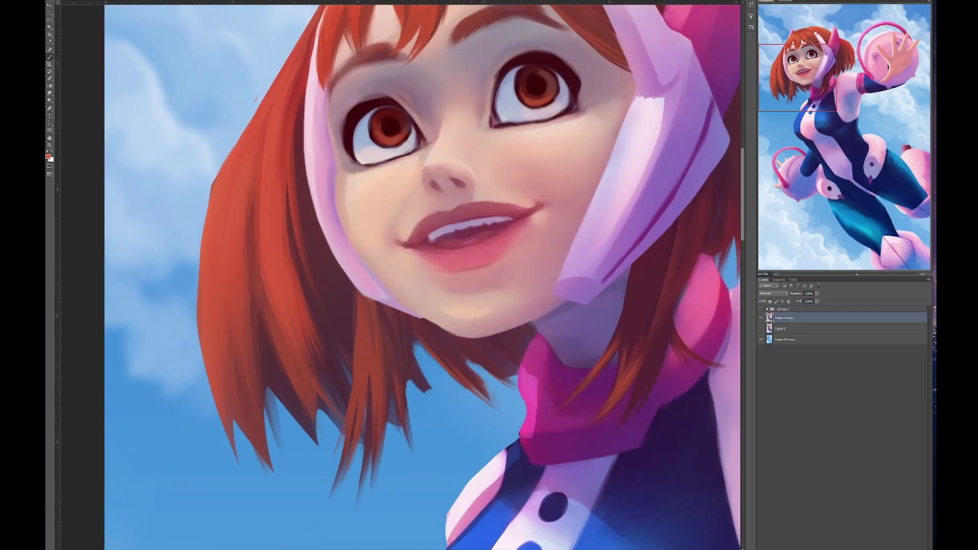
# Step: Clean up the hair's outer contour beside the narrow cheek guard and reshape its lower tips against the sky
pyautogui.moveTo(479, 377); pyautogui.dragTo(631, 392)
pyautogui.moveTo(510, 102); pyautogui.dragTo(440, 445)
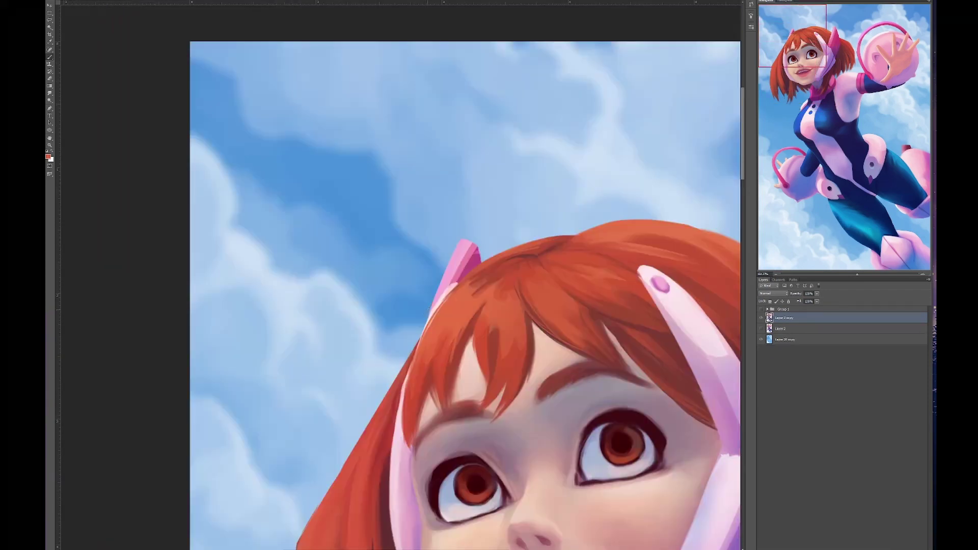
pyautogui.moveTo(627, 382); pyautogui.dragTo(402, 295)
pyautogui.moveTo(518, 293); pyautogui.dragTo(401, 195)
pyautogui.moveTo(734, 376); pyautogui.dragTo(733, 504)
pyautogui.moveTo(458, 459); pyautogui.dragTo(716, 235)
pyautogui.moveTo(458, 501); pyautogui.dragTo(379, 377)
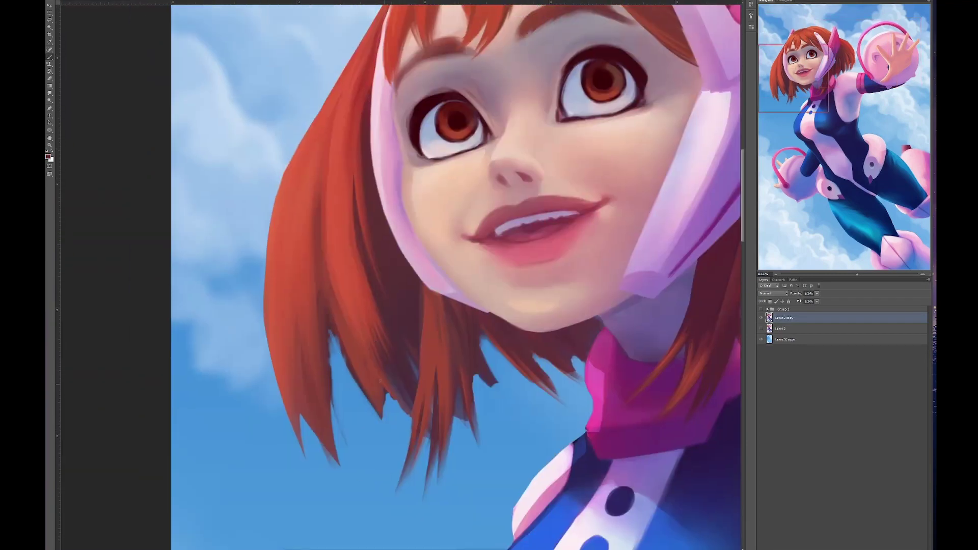
# Step: Extend the hair below the jaw into thin pointed strands overlapping the sky
pyautogui.moveTo(482, 341); pyautogui.dragTo(512, 408)
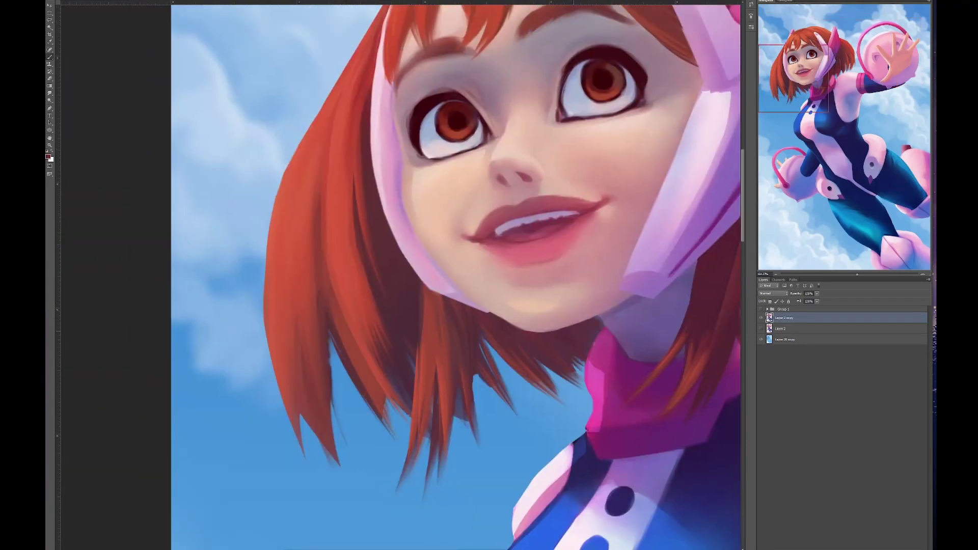
pyautogui.moveTo(535, 339); pyautogui.dragTo(479, 428)
pyautogui.moveTo(459, 339); pyautogui.dragTo(461, 362)
pyautogui.moveTo(461, 362); pyautogui.dragTo(527, 372)
# Step: Paint thin loose strands along the outer edge and lower tips of the long hair beside the narrow cheek guard
pyautogui.moveTo(387, 240); pyautogui.dragTo(438, 413)
pyautogui.moveTo(384, 189); pyautogui.dragTo(419, 355)
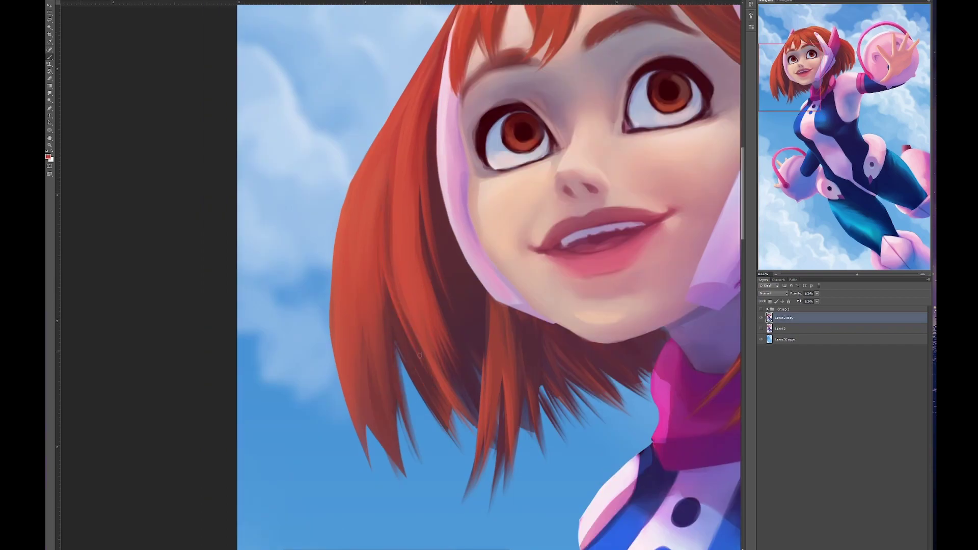
pyautogui.moveTo(461, 255)
pyautogui.mouseDown()
pyautogui.moveTo(421, 364)
pyautogui.moveTo(464, 341)
pyautogui.mouseUp()
pyautogui.moveTo(393, 196)
pyautogui.mouseDown()
pyautogui.moveTo(346, 352)
pyautogui.moveTo(383, 280)
pyautogui.mouseUp()
pyautogui.moveTo(362, 229)
pyautogui.mouseDown()
pyautogui.moveTo(348, 379)
pyautogui.moveTo(367, 316)
pyautogui.mouseUp()
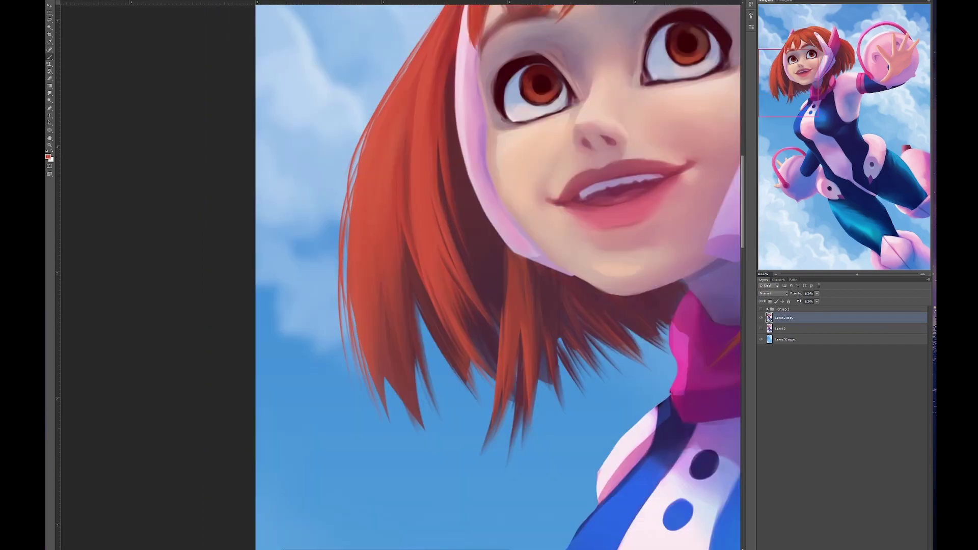
# Step: Clean up the edges of the raised arm's pink sleeve band where it meets the shoulder and the sky
pyautogui.moveTo(509, 275); pyautogui.dragTo(469, 280)
pyautogui.moveTo(662, 204); pyautogui.dragTo(336, 275)
pyautogui.moveTo(510, 357); pyautogui.dragTo(372, 270)
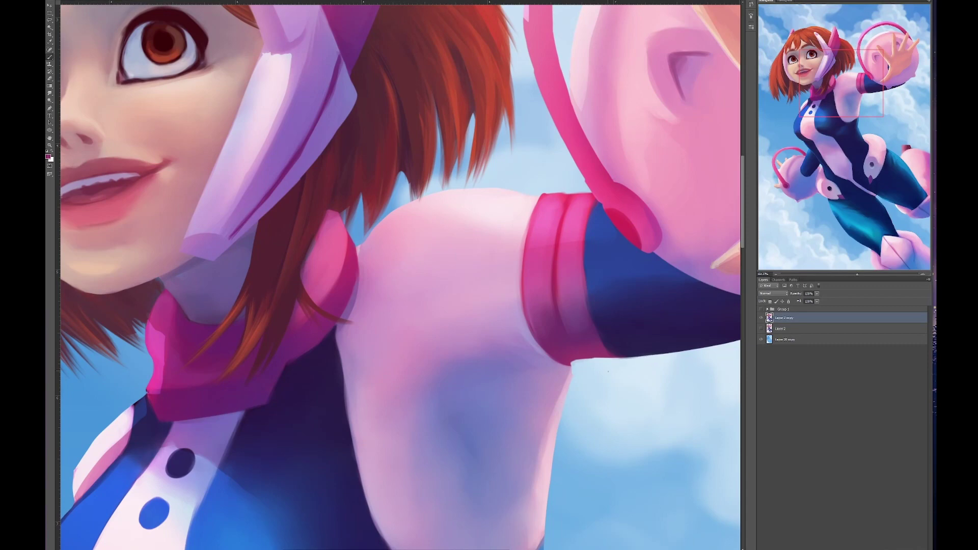
pyautogui.moveTo(407, 275); pyautogui.dragTo(381, 281)
pyautogui.moveTo(559, 351); pyautogui.dragTo(568, 356)
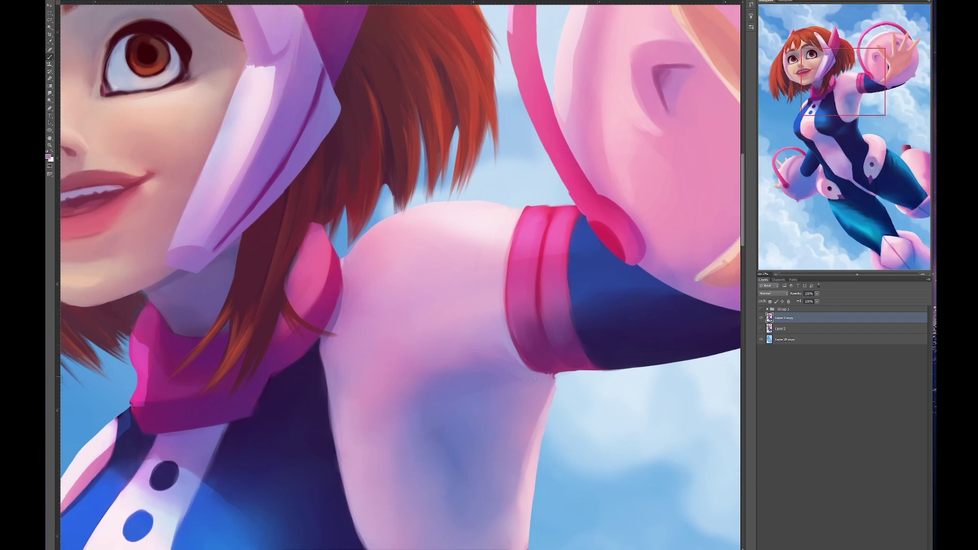
pyautogui.moveTo(496, 208); pyautogui.dragTo(511, 238)
pyautogui.scroll(-5, 514, 275)
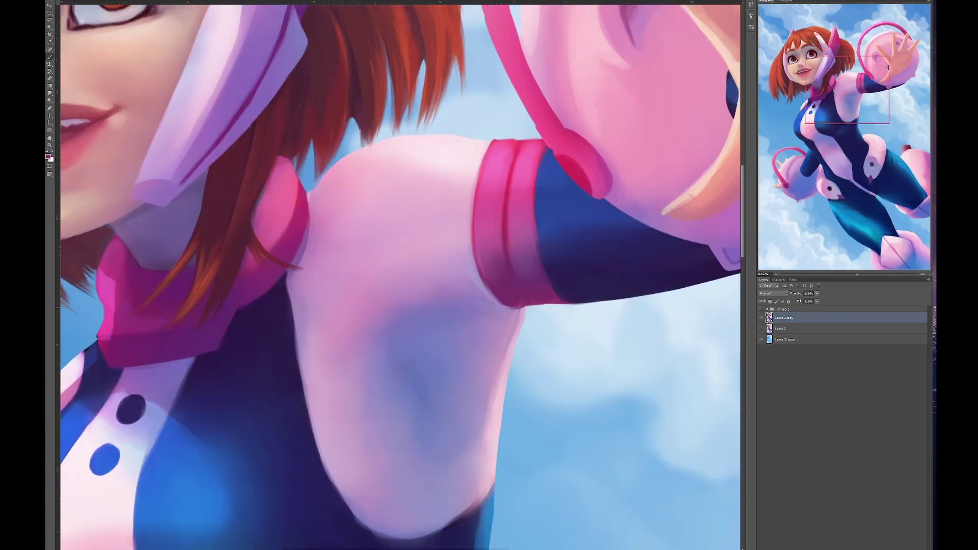
# Step: Blend the pink and blue shading of the raised arm's underarm below the sleeve band
pyautogui.hscroll(-2, 519, 346)
pyautogui.scroll(-1, 589, 283)
pyautogui.hscroll(-2, 555, 300)
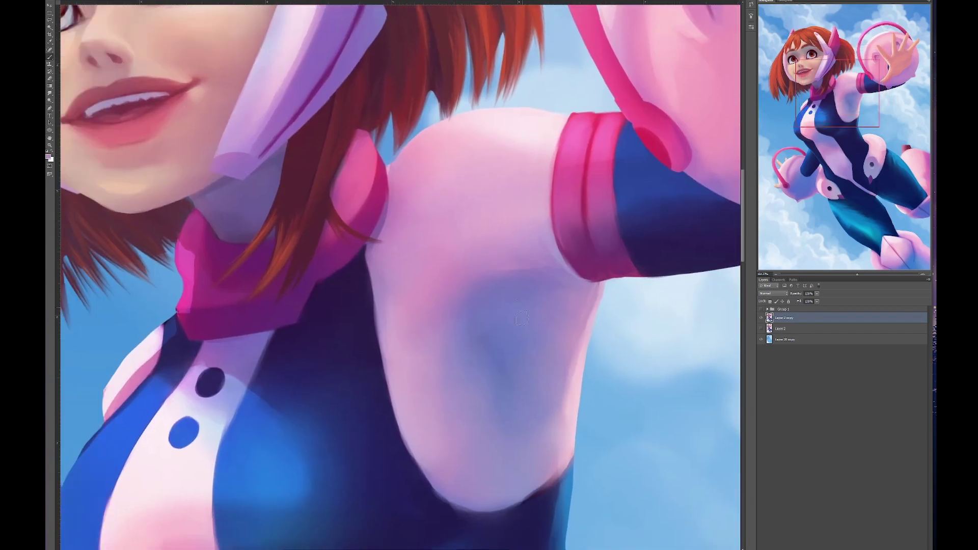
pyautogui.hscroll(6, 520, 319)
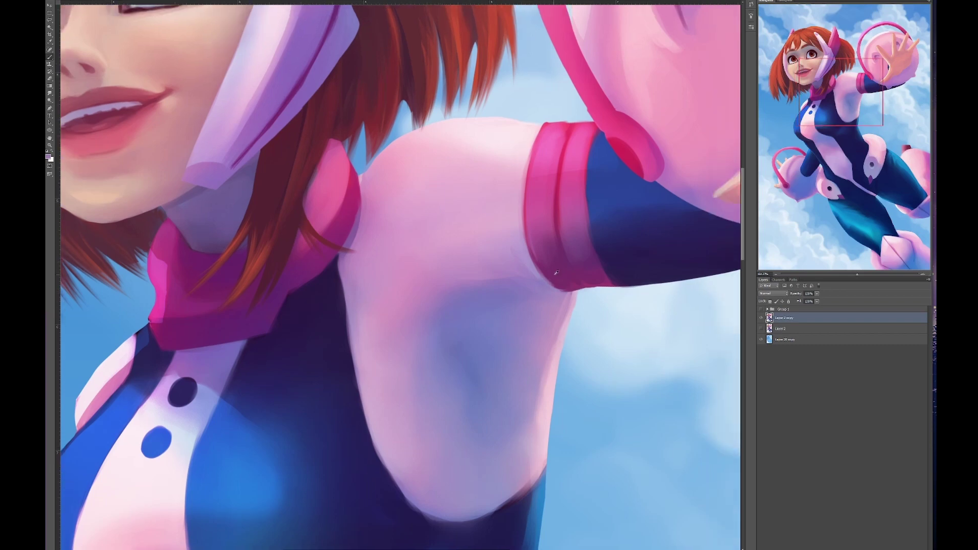
# Step: Paint the shading of the raised hand's palm and the crease at the base of the fingers
pyautogui.scroll(4, 509, 326)
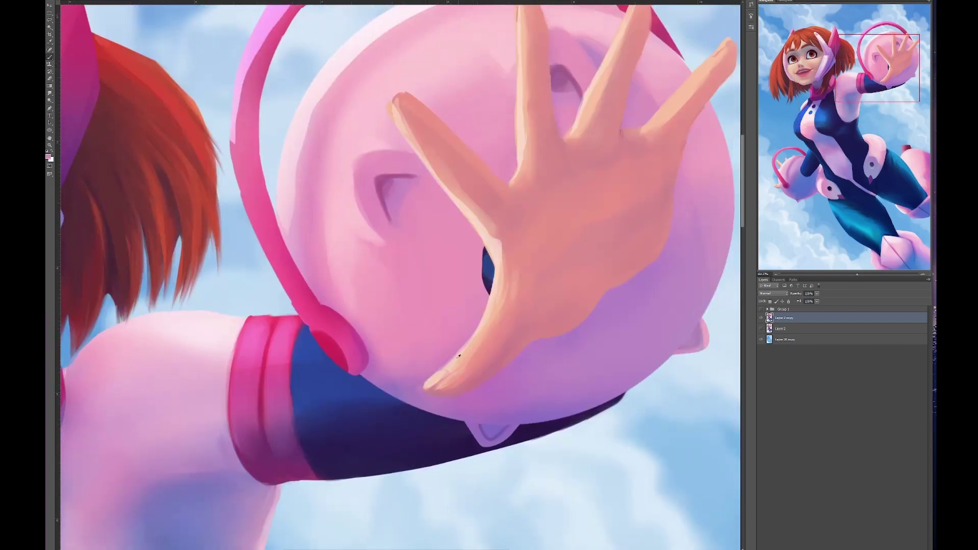
pyautogui.scroll(-4, 459, 355)
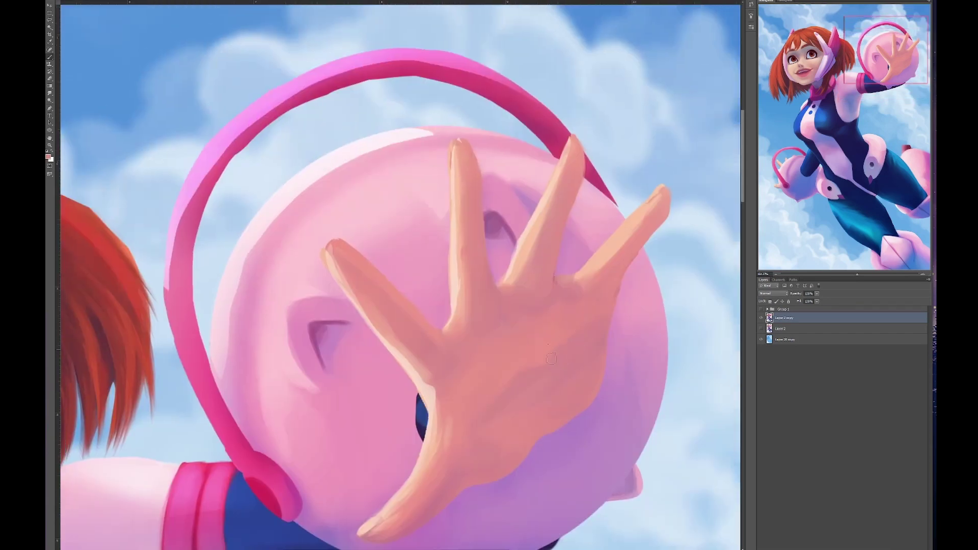
pyautogui.scroll(2, 551, 359)
pyautogui.scroll(2, 611, 314)
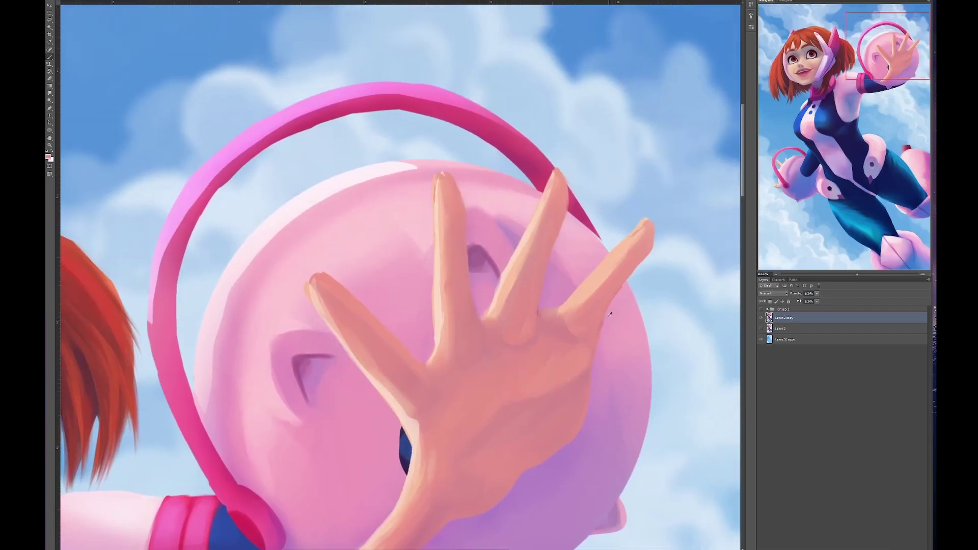
# Step: Model the rounded pads under the ring and little fingers with soft orange and pink shading
pyautogui.hscroll(-3, 605, 330)
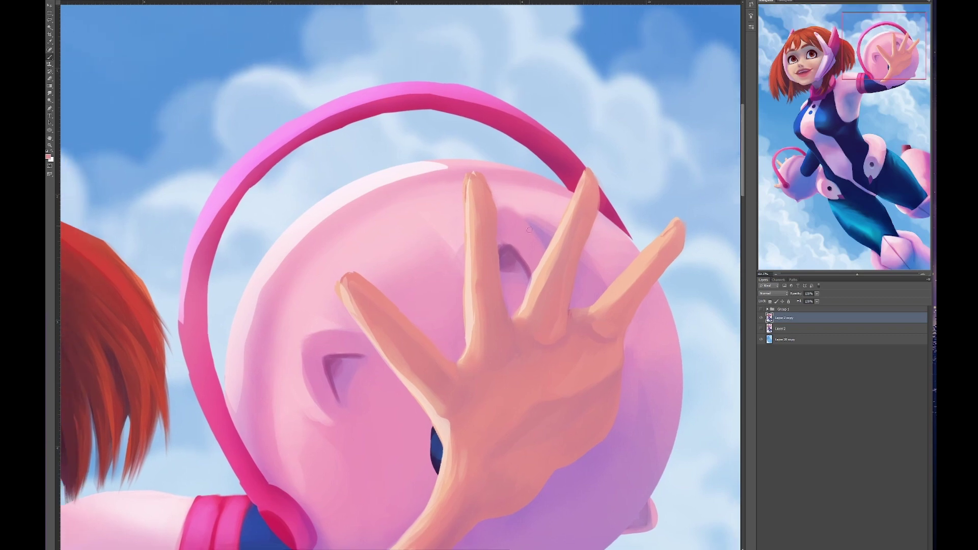
pyautogui.scroll(2, 620, 291)
pyautogui.hscroll(-2, 601, 316)
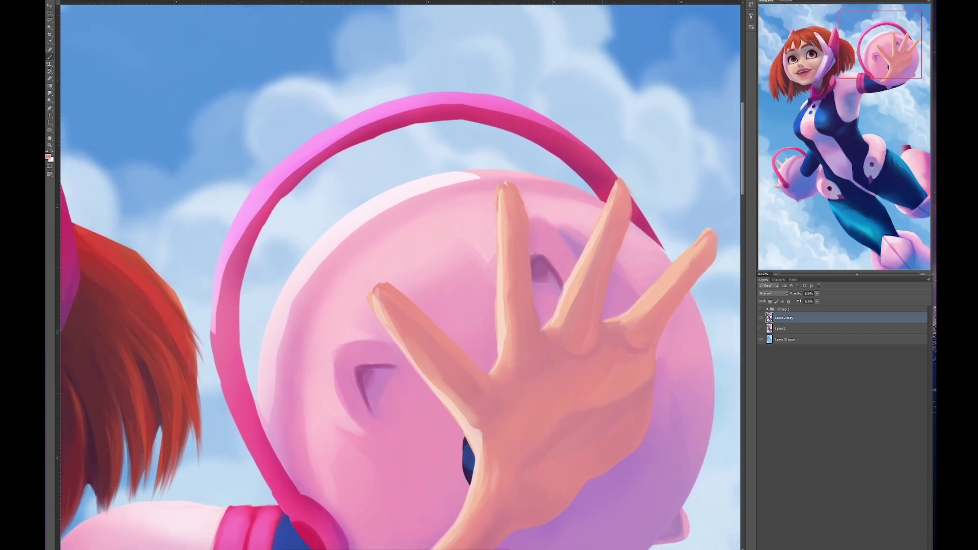
pyautogui.hscroll(-1, 577, 338)
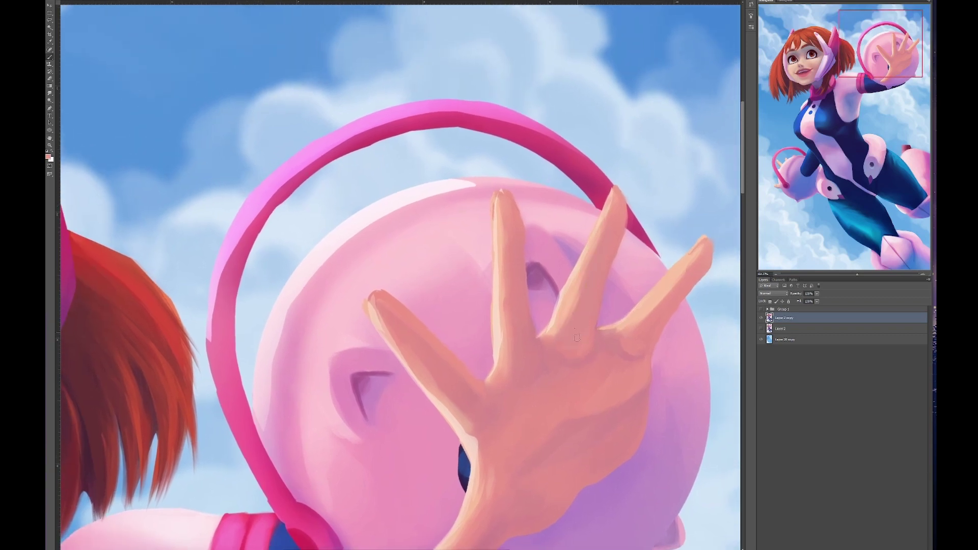
pyautogui.hscroll(2, 560, 316)
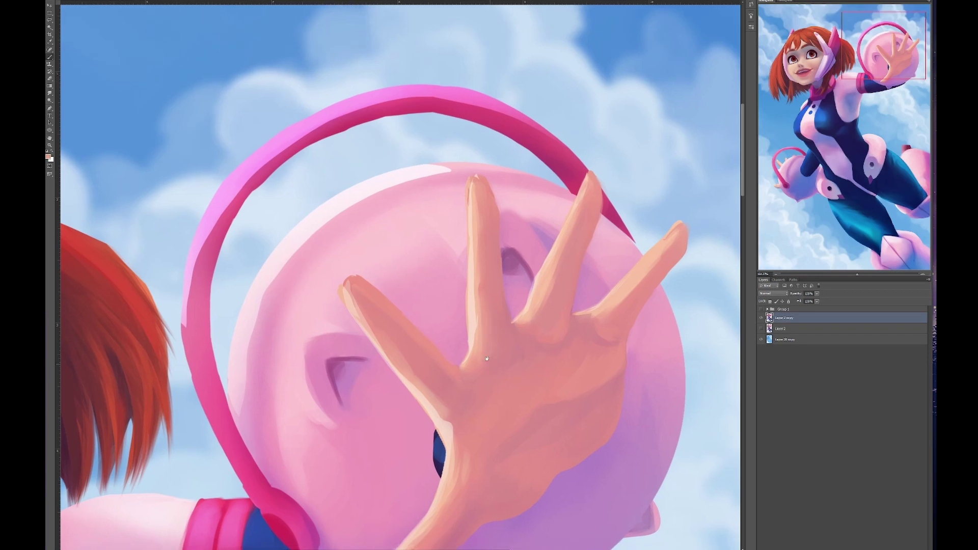
# Step: Blend the skin tones across the lower palm and the base of the thumb on the raised hand
pyautogui.scroll(-2, 530, 358)
pyautogui.scroll(-1, 529, 358)
pyautogui.hscroll(1, 549, 339)
pyautogui.scroll(-1, 512, 419)
pyautogui.hscroll(-2, 507, 387)
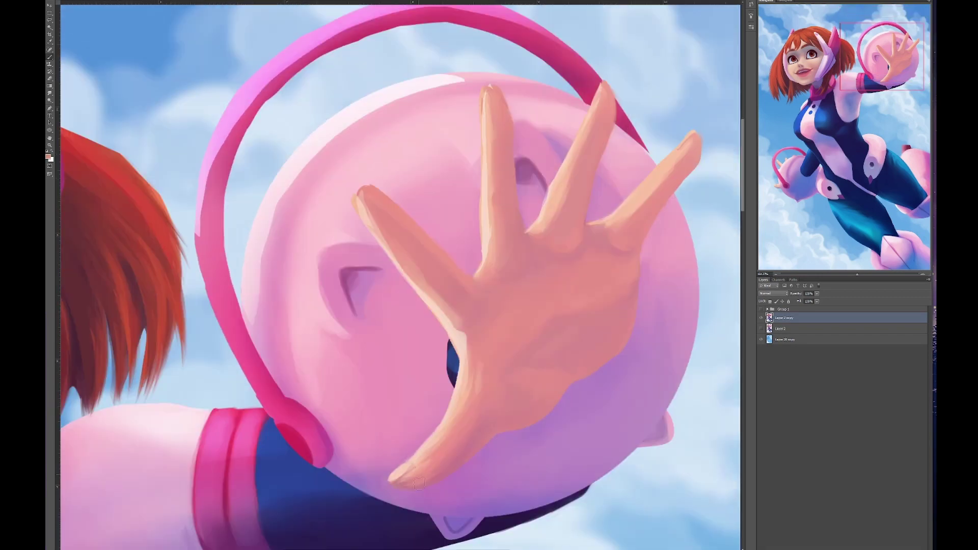
pyautogui.scroll(2, 544, 283)
pyautogui.hscroll(-1, 458, 283)
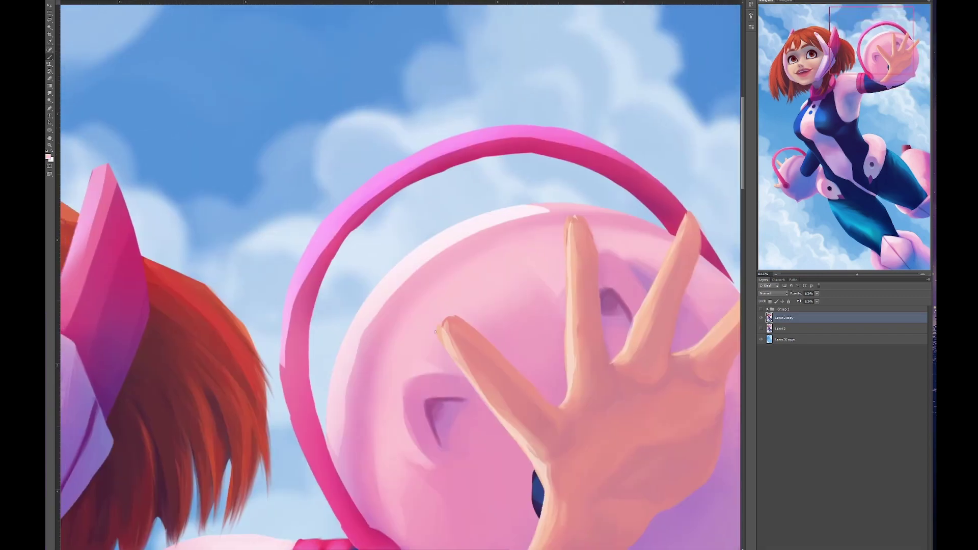
pyautogui.scroll(-5, 464, 345)
pyautogui.hscroll(4, 464, 345)
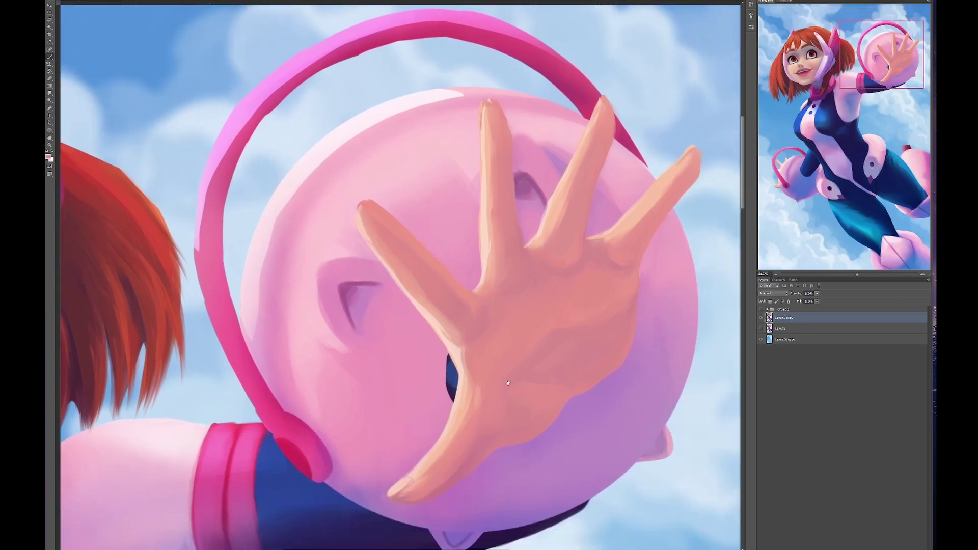
# Step: Define the small ear-shaped point on the outer side of the round glove and touch up the hand's thumb side
pyautogui.scroll(2, 563, 376)
pyautogui.hscroll(-1, 563, 376)
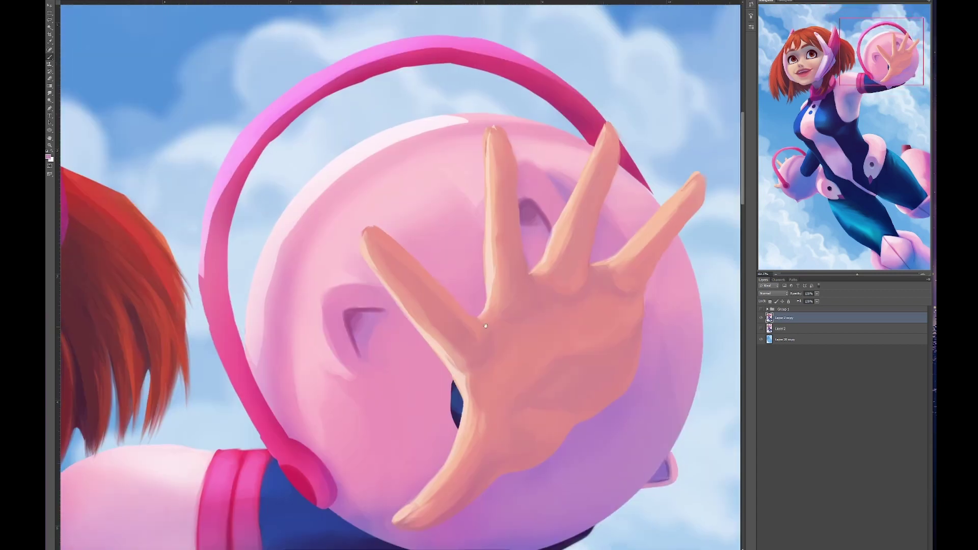
pyautogui.hscroll(-3, 563, 376)
pyautogui.scroll(1, 563, 376)
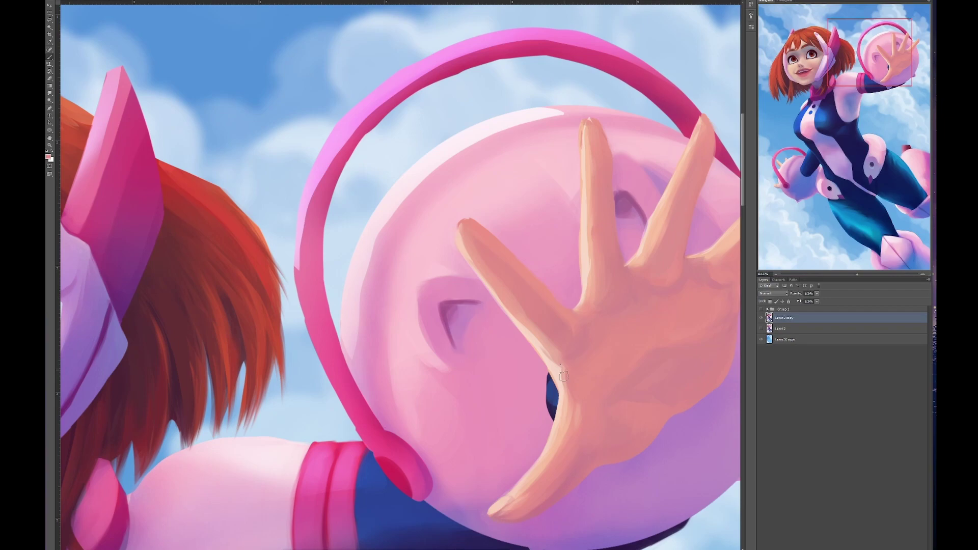
# Step: Clean up the pink collar's lower edge and the top of the pale chest panel around the dark button
pyautogui.scroll(-2, 563, 376)
pyautogui.hscroll(-1, 563, 376)
pyautogui.hscroll(-4, 509, 370)
pyautogui.scroll(-2, 484, 367)
pyautogui.hscroll(-1, 460, 363)
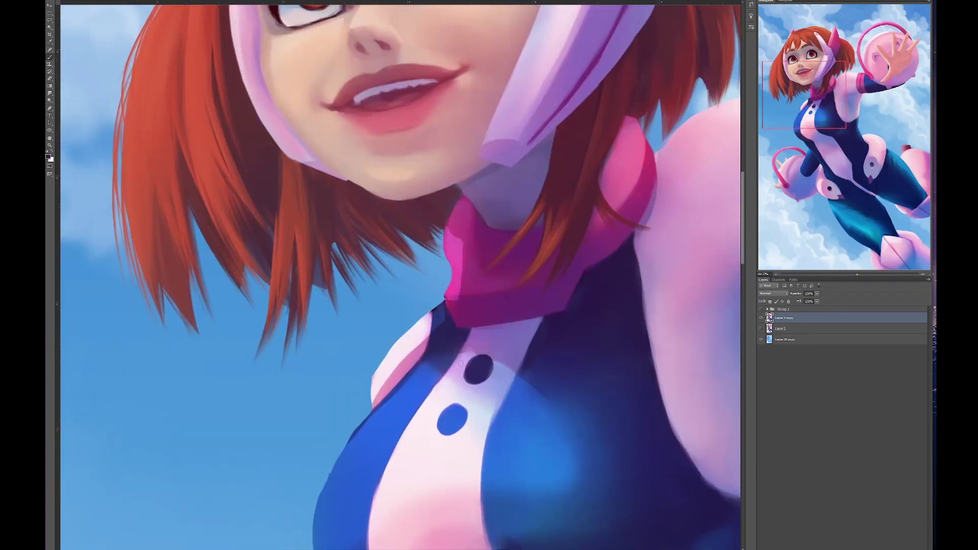
pyautogui.hscroll(-1, 461, 363)
pyautogui.scroll(-1, 471, 366)
pyautogui.hscroll(1, 470, 366)
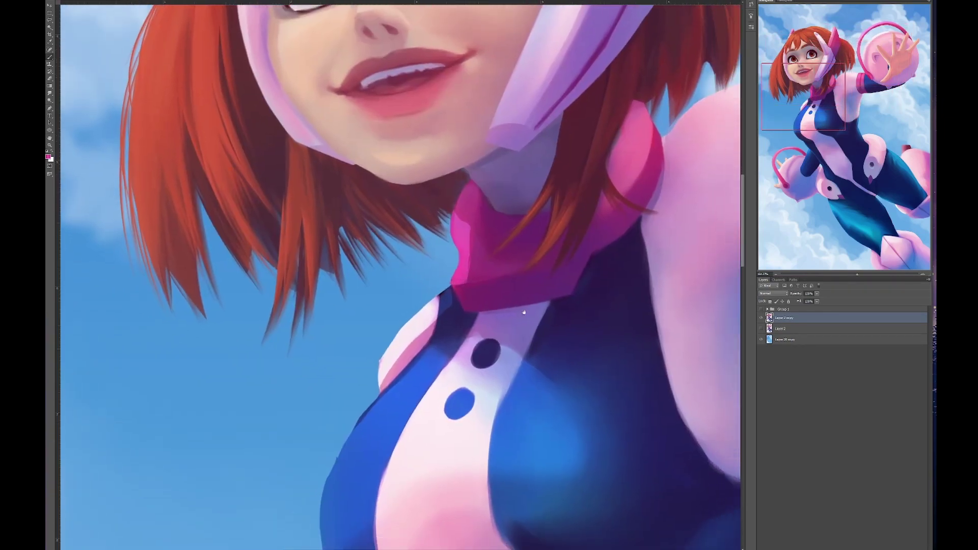
pyautogui.hscroll(1, 524, 312)
pyautogui.scroll(1, 524, 312)
# Step: Clean up the suit's edge below the raised underarm and paint dark folds along the torso's side
pyautogui.scroll(-4, 526, 320)
pyautogui.hscroll(5, 526, 320)
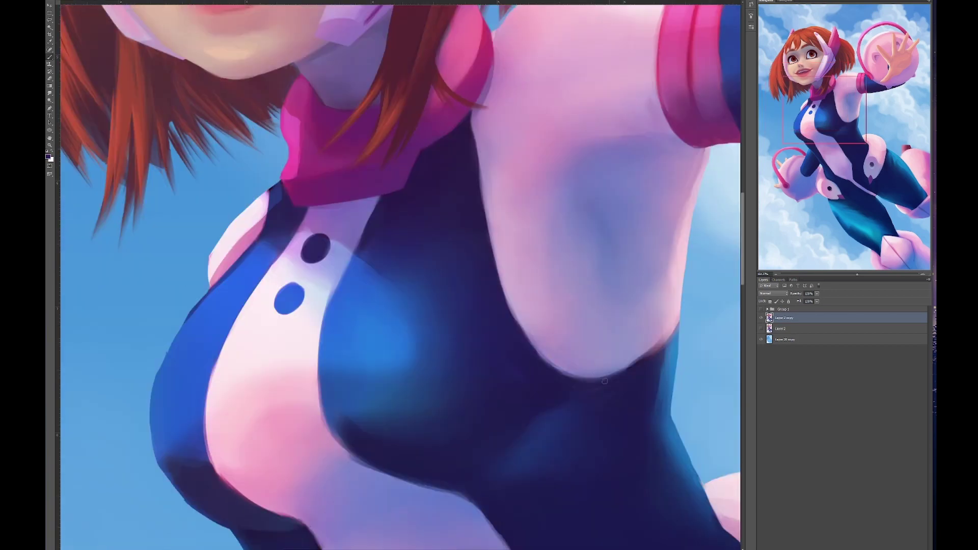
pyautogui.scroll(1, 605, 381)
pyautogui.hscroll(1, 604, 381)
pyautogui.scroll(-4, 596, 372)
pyautogui.hscroll(-4, 596, 367)
pyautogui.hscroll(1, 586, 359)
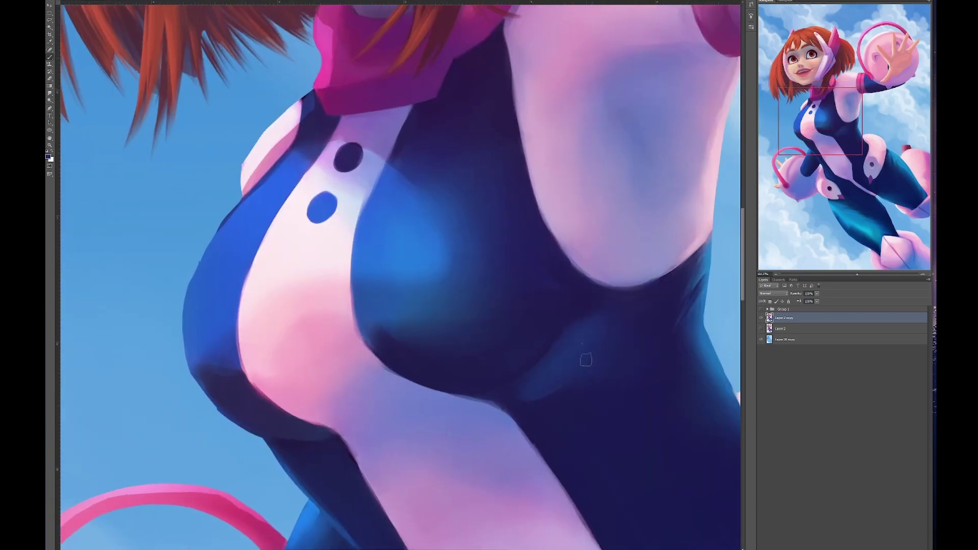
# Step: Refine the dark underside shading of the blue chest and its borders with the pale center panel
pyautogui.hscroll(-2, 586, 359)
pyautogui.scroll(2, 585, 395)
pyautogui.hscroll(1, 585, 395)
pyautogui.hscroll(-5, 530, 286)
pyautogui.scroll(-3, 530, 286)
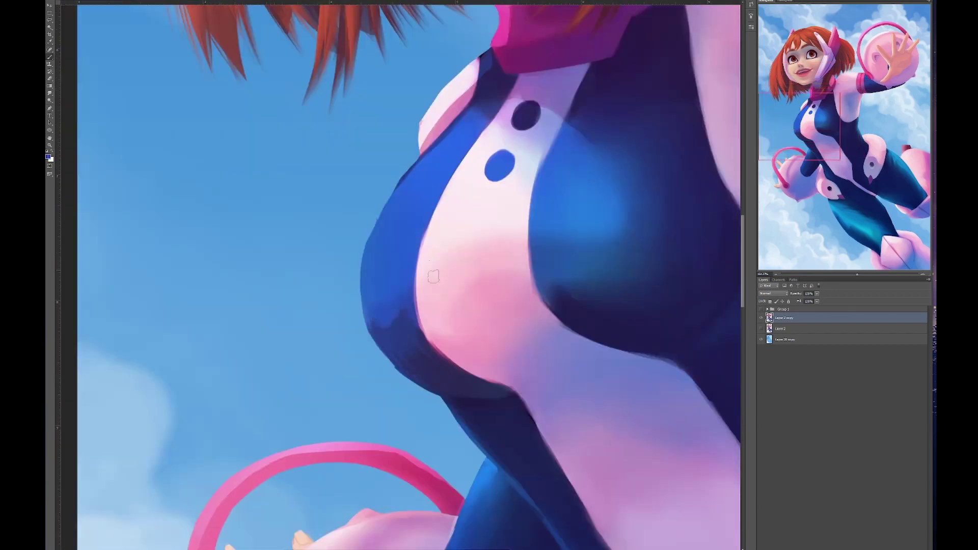
pyautogui.scroll(5, 433, 276)
pyautogui.hscroll(3, 419, 379)
pyautogui.scroll(4, 419, 379)
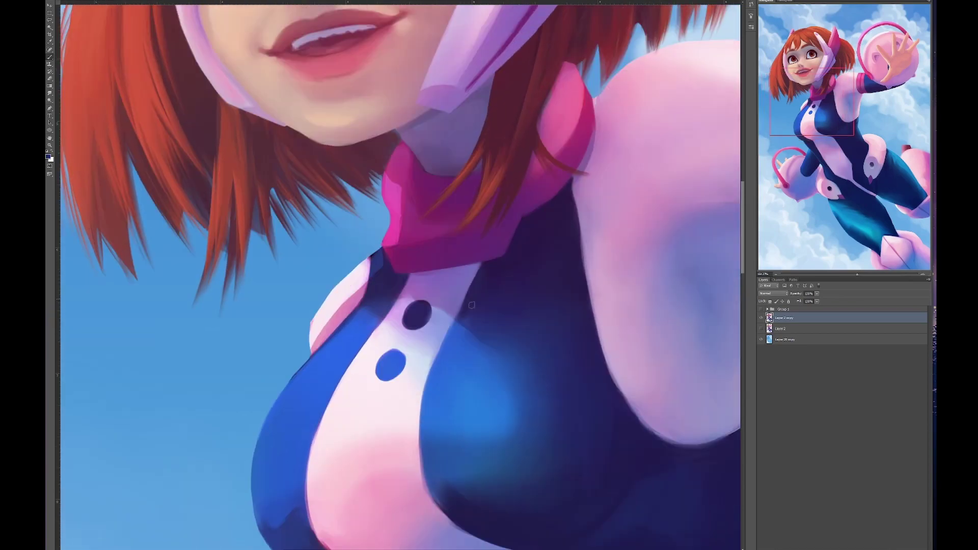
# Step: Soften the blue highlight below the bust and blend the dark navy shading along the waist to the hip pad
pyautogui.scroll(-3, 464, 288)
pyautogui.hscroll(-2, 463, 289)
pyautogui.scroll(-10, 464, 288)
pyautogui.hscroll(12, 463, 288)
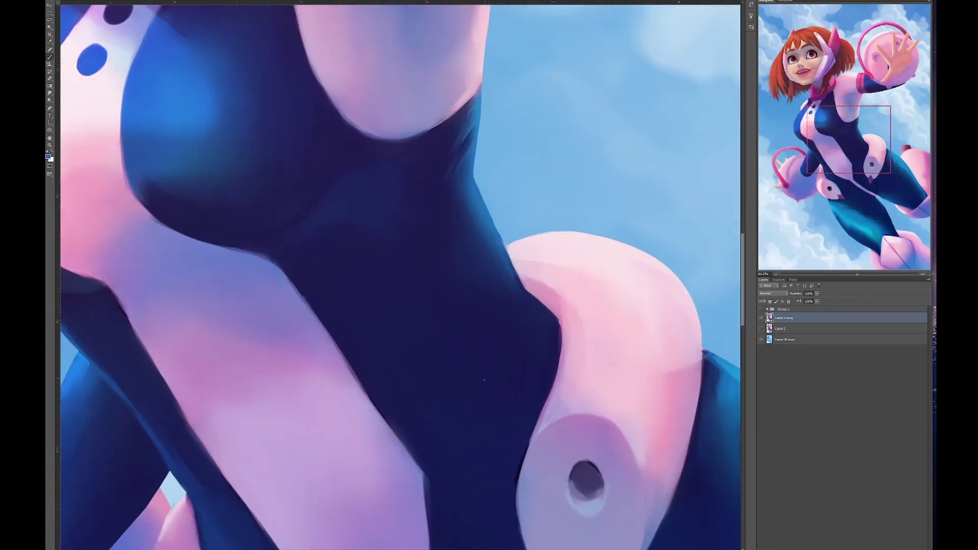
pyautogui.scroll(-1, 565, 328)
pyautogui.hscroll(2, 565, 328)
pyautogui.scroll(4, 494, 326)
pyautogui.hscroll(-4, 494, 326)
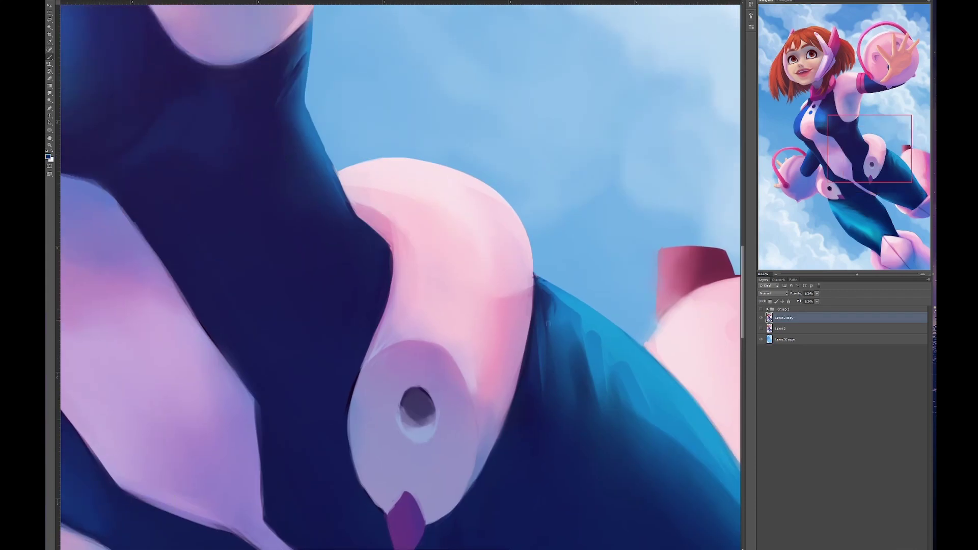
# Step: Clean up the edges of the pale abdominal panel and the thin strip running between the two hip pads
pyautogui.hscroll(-4, 494, 326)
pyautogui.scroll(-3, 494, 326)
pyautogui.scroll(-2, 494, 338)
pyautogui.scroll(-2, 495, 338)
pyautogui.hscroll(-3, 495, 339)
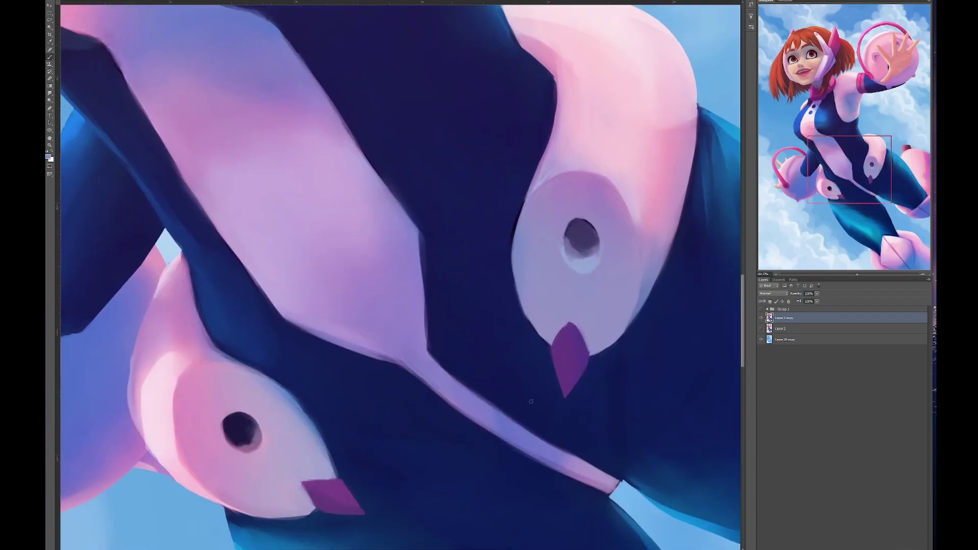
# Step: Refine the far thigh's outer blue edge against the pink boot, sampling color near the boot cuff
pyautogui.hscroll(10, 495, 339)
pyautogui.scroll(1, 495, 339)
pyautogui.scroll(-2, 505, 401)
pyautogui.scroll(-3, 529, 338)
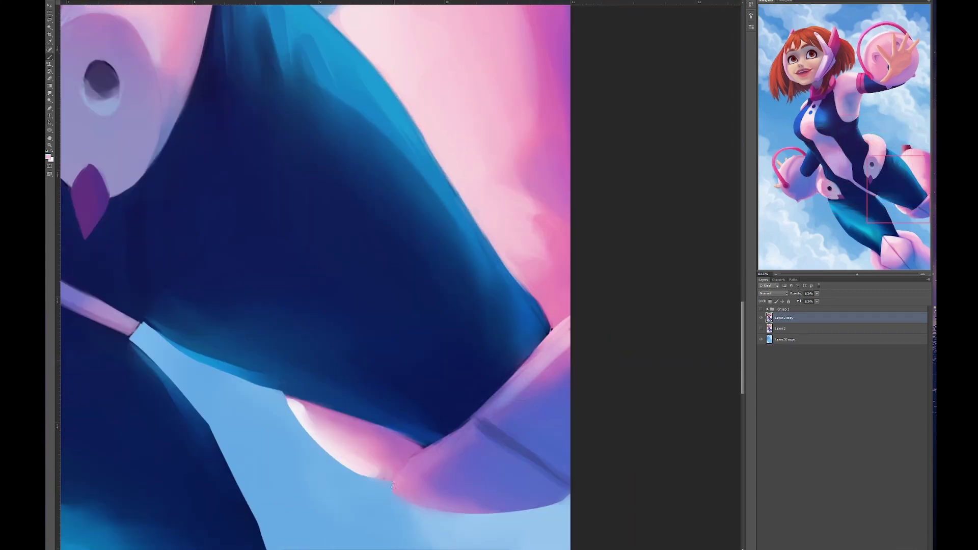
pyautogui.scroll(1, 489, 372)
pyautogui.hscroll(1, 489, 372)
pyautogui.keyDown('alt'); pyautogui.click(532, 332); pyautogui.keyUp('alt')
pyautogui.scroll(5, 311, 275)
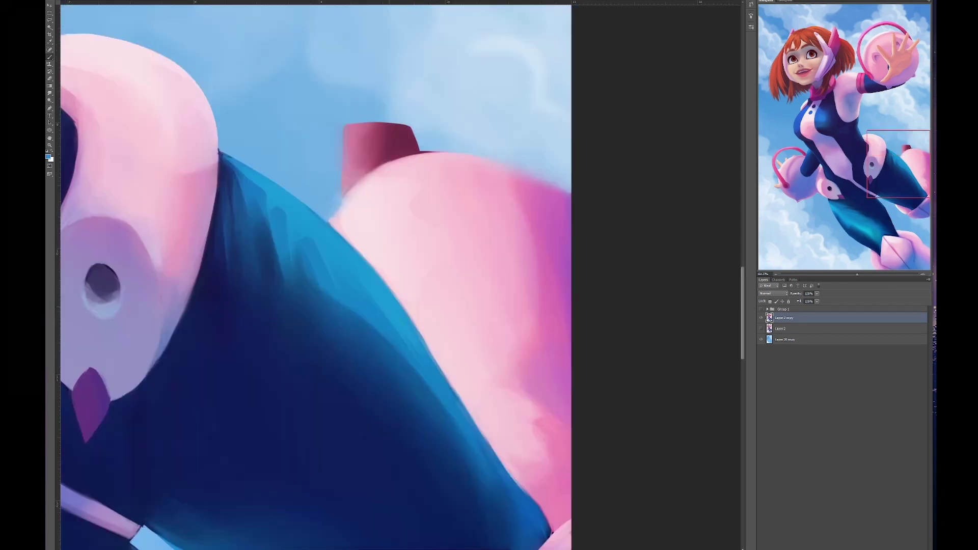
# Step: Blend the streaky blue highlight on the far thigh into the navy and tidy its edge above the boot cuff
pyautogui.scroll(-3, 310, 275)
pyautogui.hscroll(1, 310, 275)
pyautogui.scroll(-8, 451, 350)
pyautogui.hscroll(-4, 450, 350)
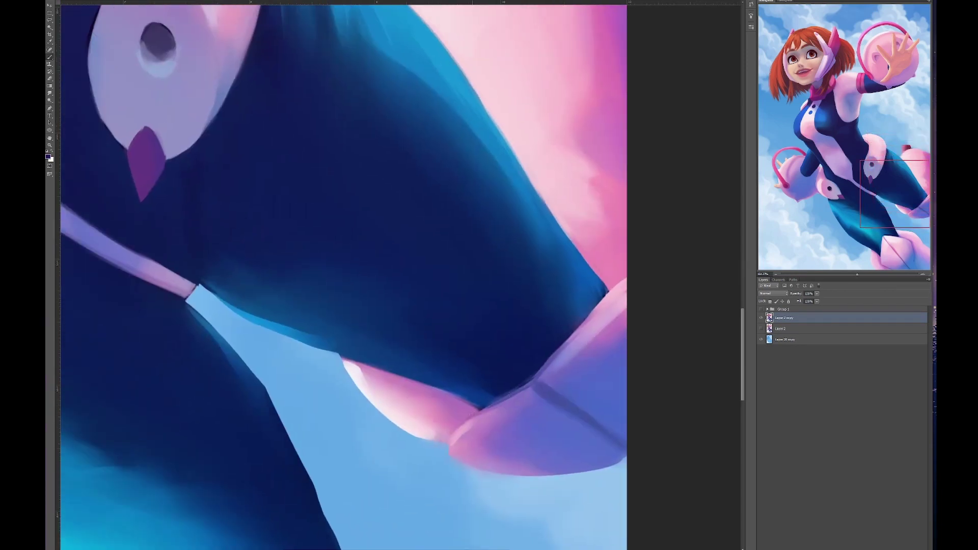
# Step: Refine the near leg's cyan highlight and dark contours down to the top edge of the pink boot
pyautogui.scroll(-3, 451, 350)
pyautogui.hscroll(-4, 451, 350)
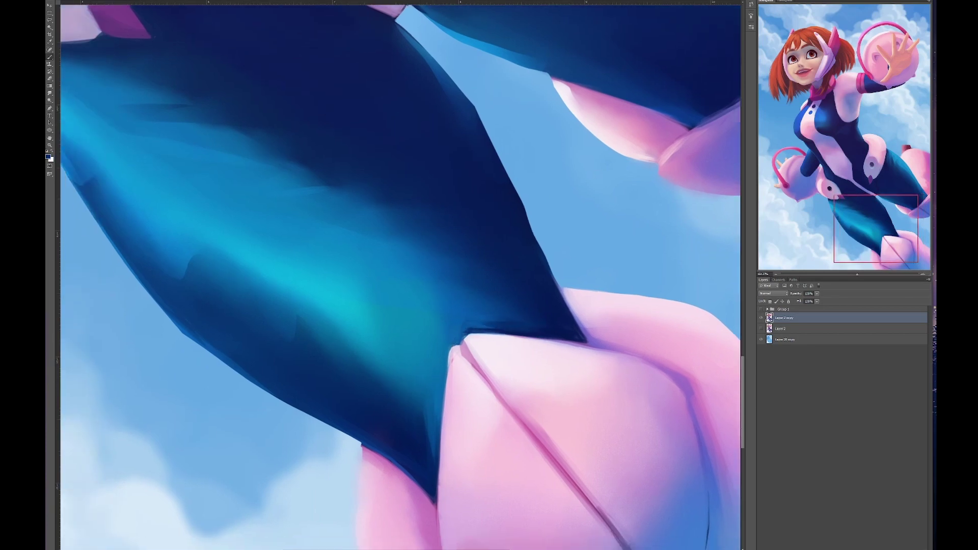
pyautogui.scroll(-5, 456, 374)
pyautogui.hscroll(3, 455, 375)
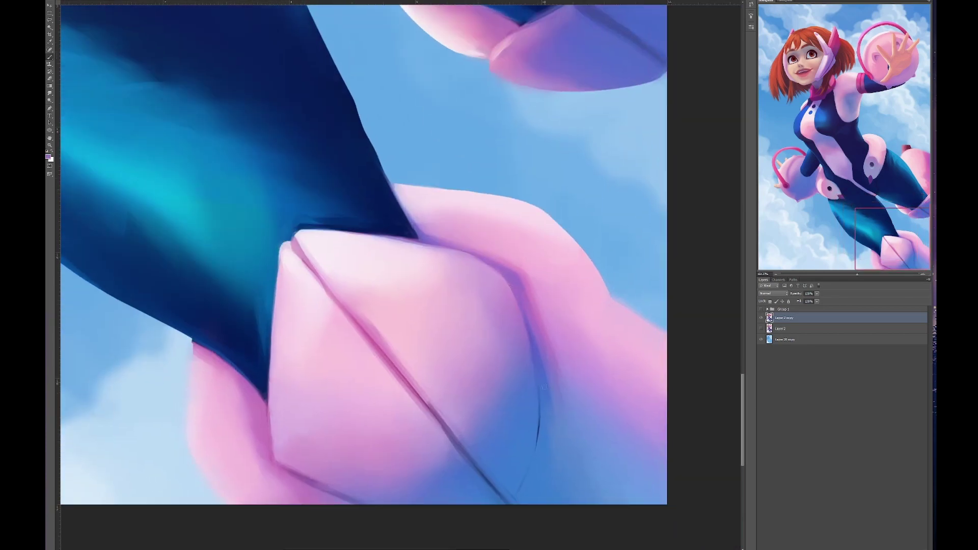
pyautogui.hscroll(-3, 455, 375)
pyautogui.scroll(8, 366, 356)
pyautogui.hscroll(-10, 367, 356)
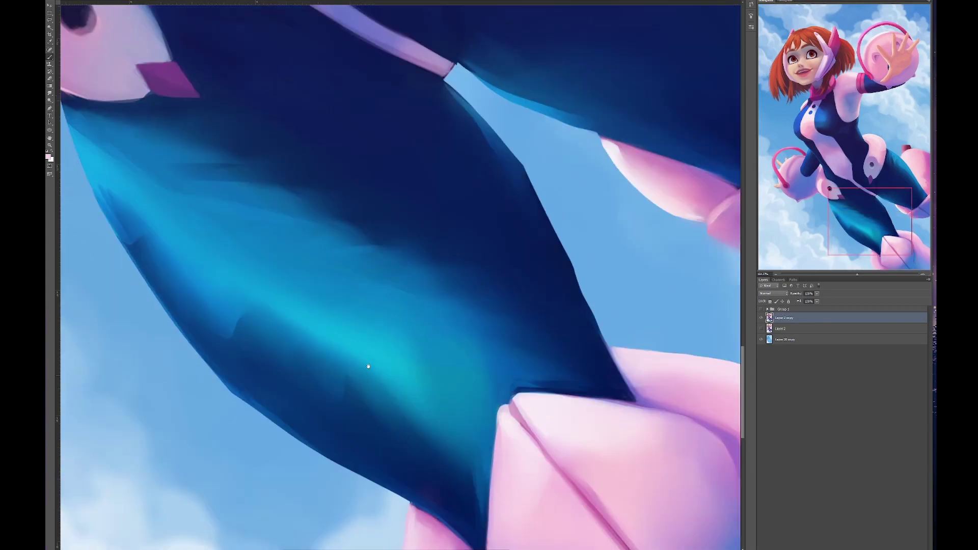
# Step: Touch up the round joint where the pink handle attaches to the lowered hand's glove
pyautogui.scroll(6, 411, 359)
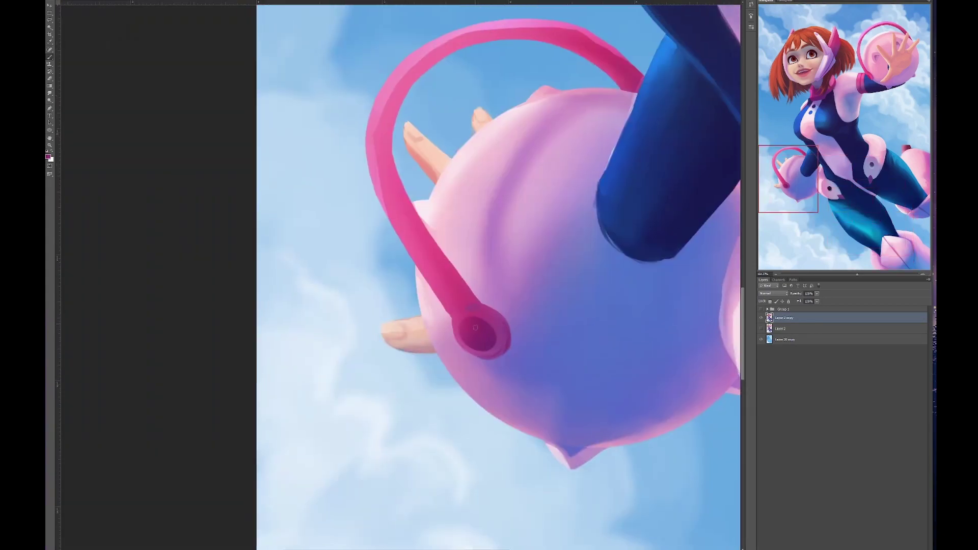
pyautogui.hscroll(4, 411, 359)
pyautogui.hscroll(-5, 410, 360)
# Step: Repaint the triangular mark on the raised hand's glove and clean up the dark sleeve's lower edge
pyautogui.scroll(15, 410, 359)
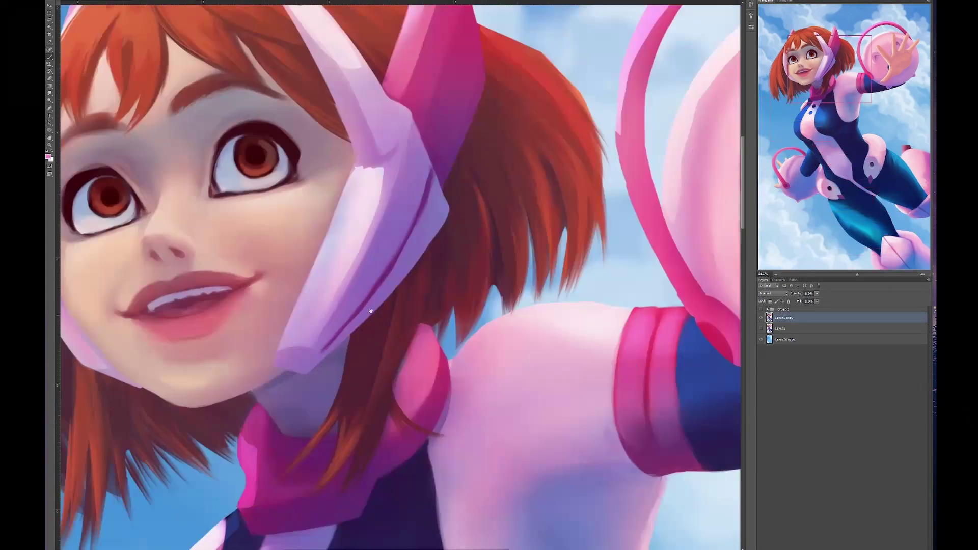
pyautogui.hscroll(10, 411, 359)
pyautogui.hscroll(5, 401, 275)
pyautogui.scroll(3, 401, 275)
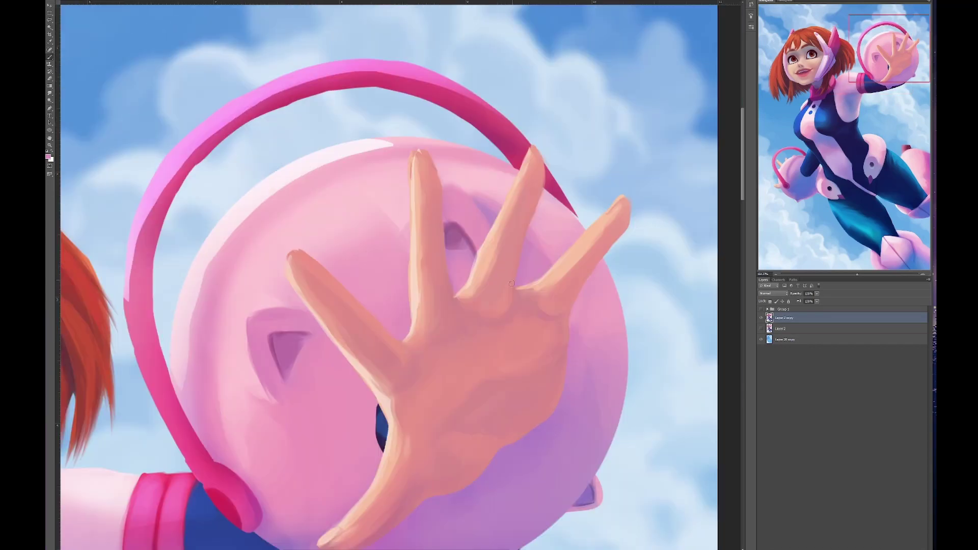
pyautogui.scroll(-8, 400, 275)
pyautogui.hscroll(-2, 401, 275)
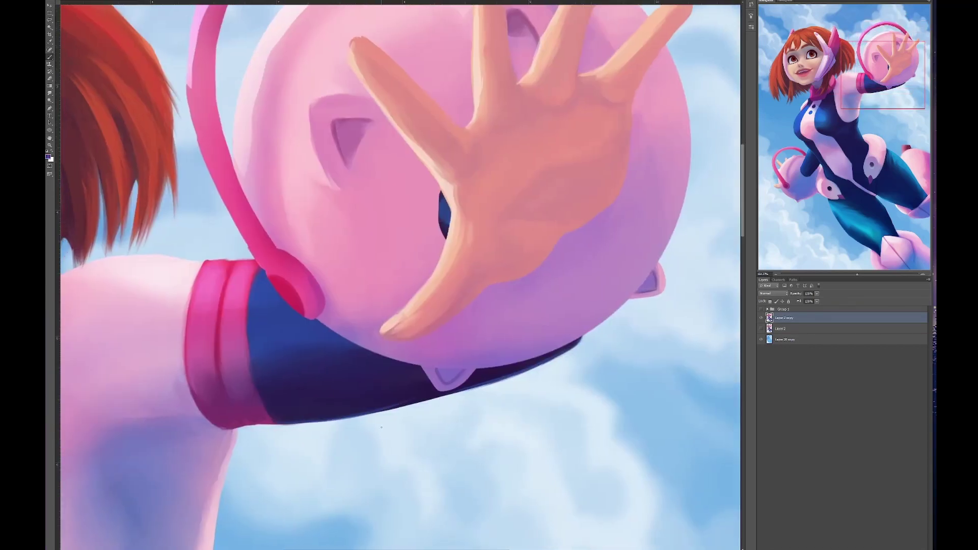
# Step: Sharpen the glove's triangular mark with a darker inner shape and touch up the raised hand's fingertips and thumb tip
pyautogui.scroll(5, 381, 427)
pyautogui.hscroll(-1, 381, 427)
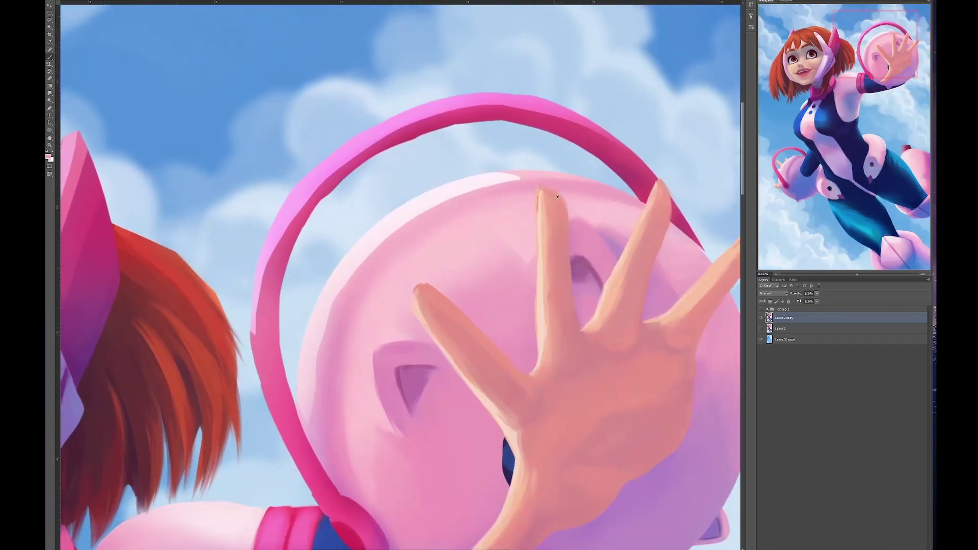
pyautogui.hscroll(4, 596, 273)
pyautogui.scroll(-3, 596, 273)
pyautogui.scroll(-4, 599, 341)
pyautogui.hscroll(-3, 599, 341)
pyautogui.scroll(-2, 599, 341)
pyautogui.hscroll(2, 599, 342)
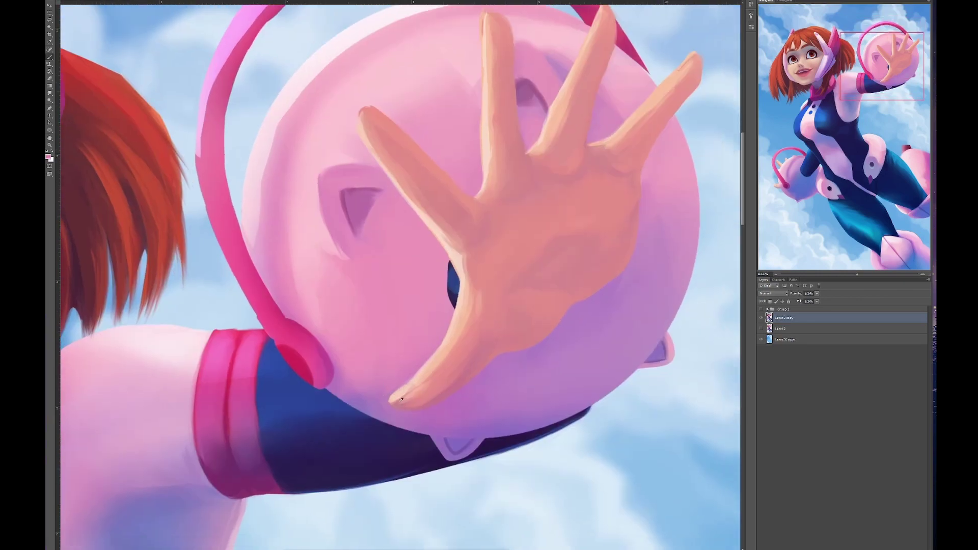
# Step: Examine the raised hand's glove and handle, the face and the whole figure for areas needing further polish
pyautogui.hscroll(-5, 458, 387)
pyautogui.scroll(3, 337, 442)
pyautogui.scroll(5, 337, 442)
pyautogui.hscroll(4, 337, 443)
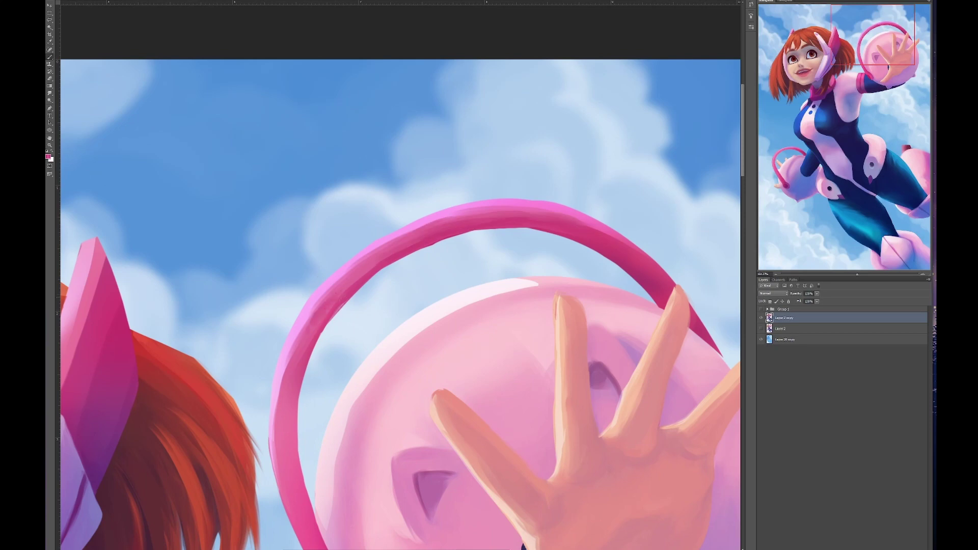
pyautogui.scroll(-2, 283, 453)
pyautogui.hscroll(2, 283, 453)
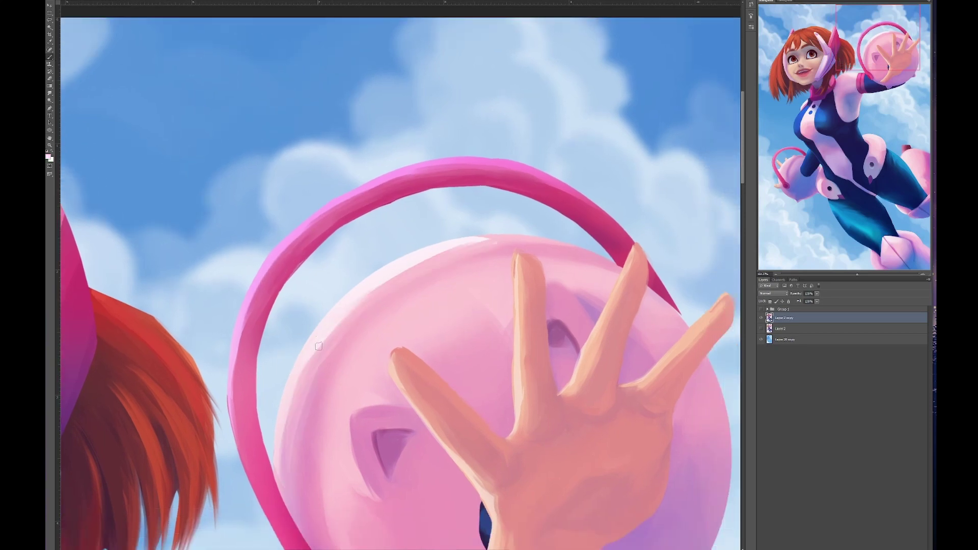
pyautogui.scroll(-2, 318, 346)
pyautogui.hscroll(-3, 319, 347)
pyautogui.scroll(-2, 395, 298)
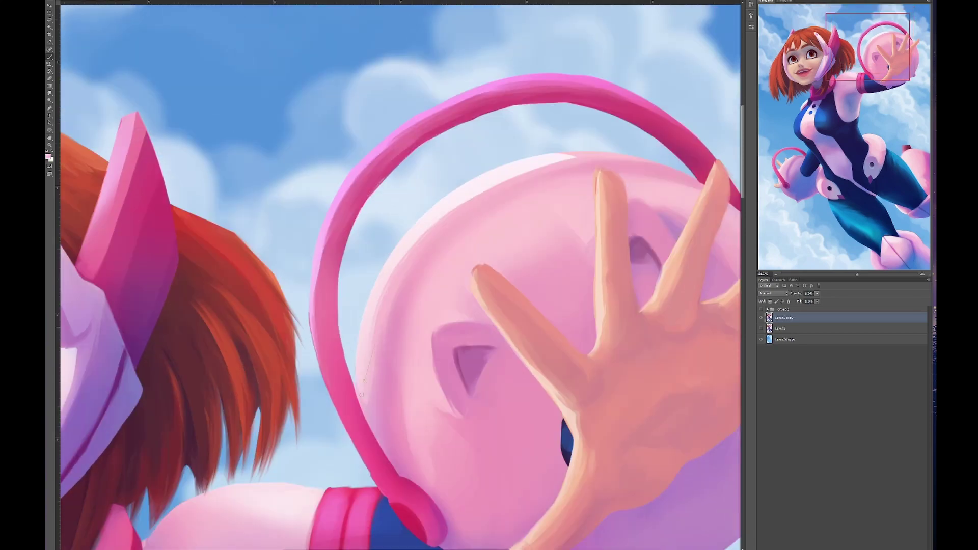
pyautogui.hscroll(3, 395, 298)
pyautogui.scroll(-2, 483, 274)
pyautogui.hscroll(-1, 483, 274)
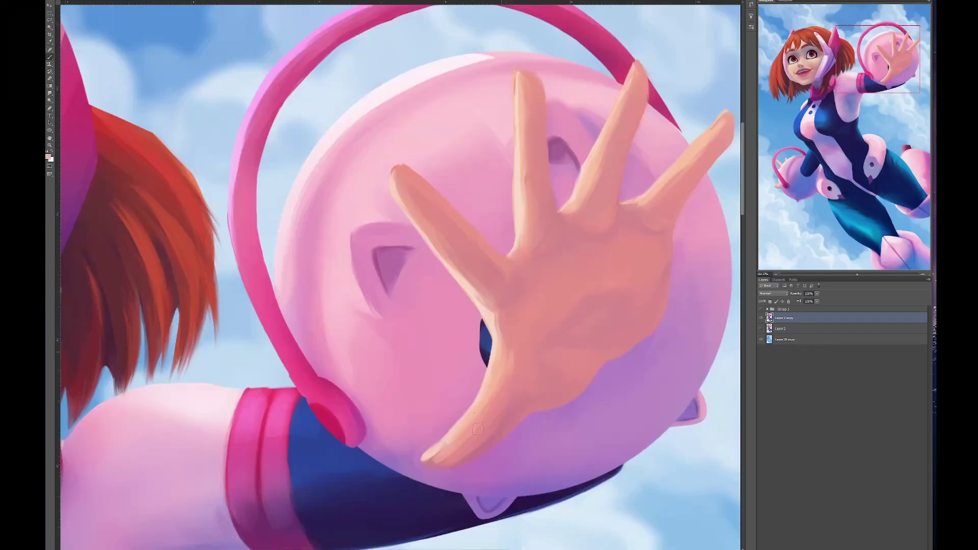
pyautogui.hscroll(-15, 494, 416)
pyautogui.scroll(-2, 494, 417)
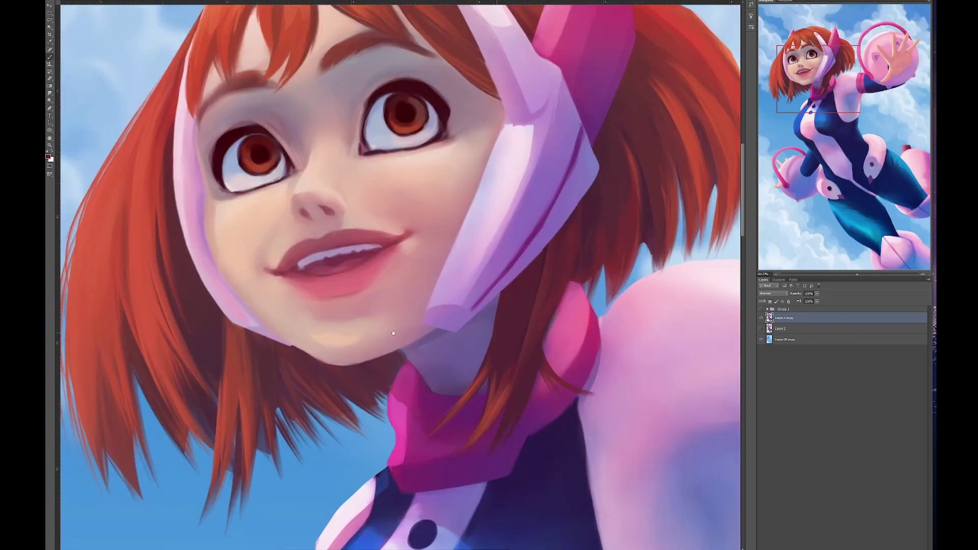
pyautogui.hscroll(-3, 400, 275)
pyautogui.scroll(2, 400, 275)
pyautogui.scroll(-5, 607, 357)
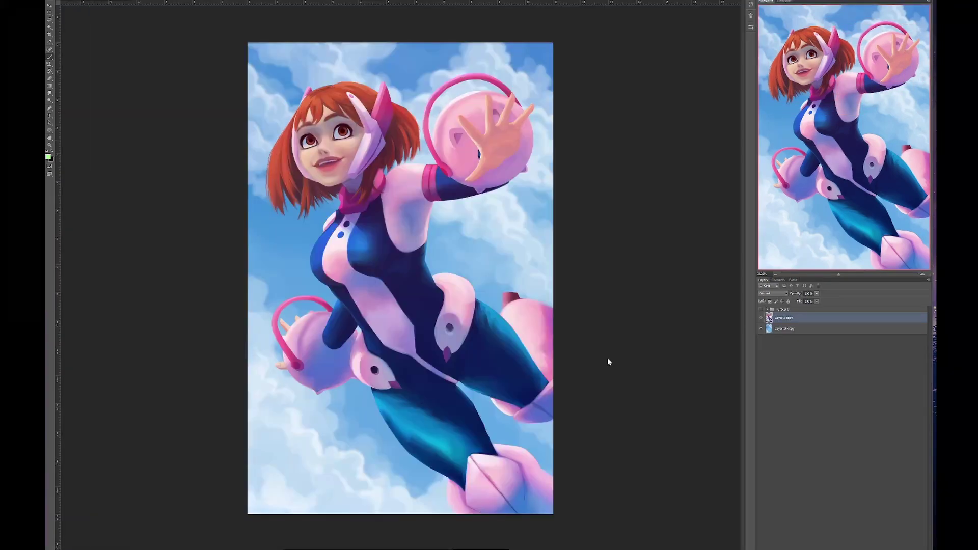
# Step: Add a new layer above the figure and touch up the armpit shading on the raised arm's white shoulder
pyautogui.scroll(5, 608, 357)
pyautogui.hscroll(-5, 491, 346)
pyautogui.hotkey('ctrl', 'shift', 'alt', 'n')
pyautogui.moveTo(444, 310); pyautogui.dragTo(509, 366)
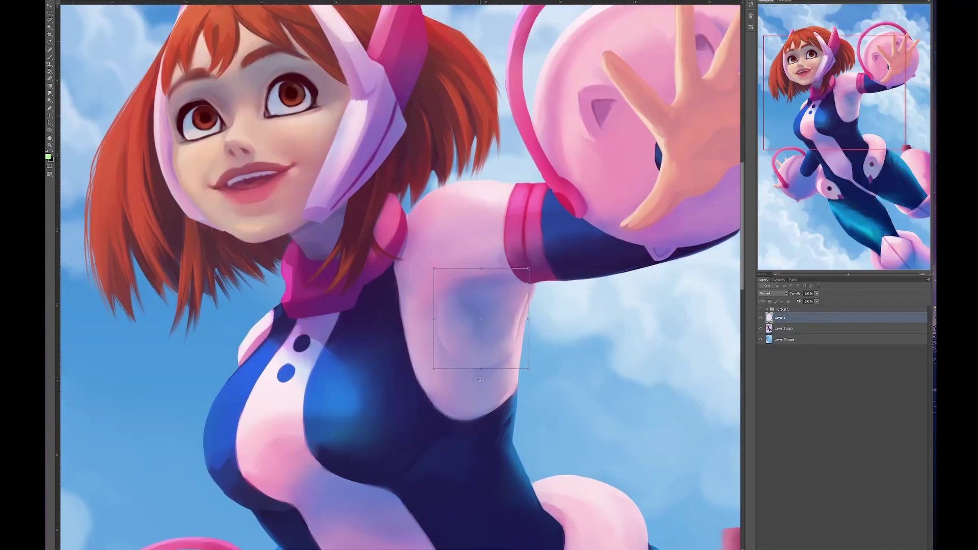
pyautogui.press('F5')
pyautogui.press('F5')
pyautogui.scroll(2, 438, 340)
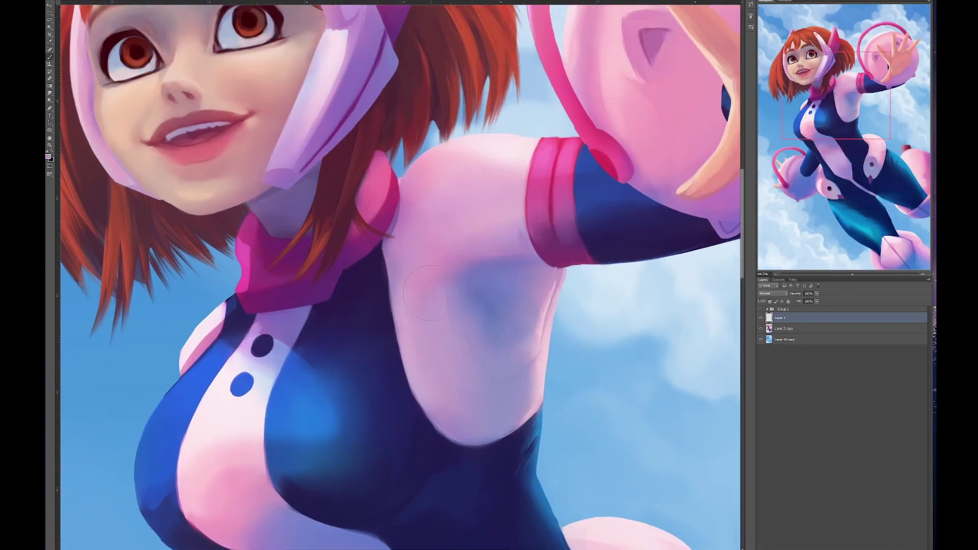
# Step: Lasso the suit's chest area on the figure layer, copy it to its own layer and transform the copy
pyautogui.scroll(-10, 533, 318)
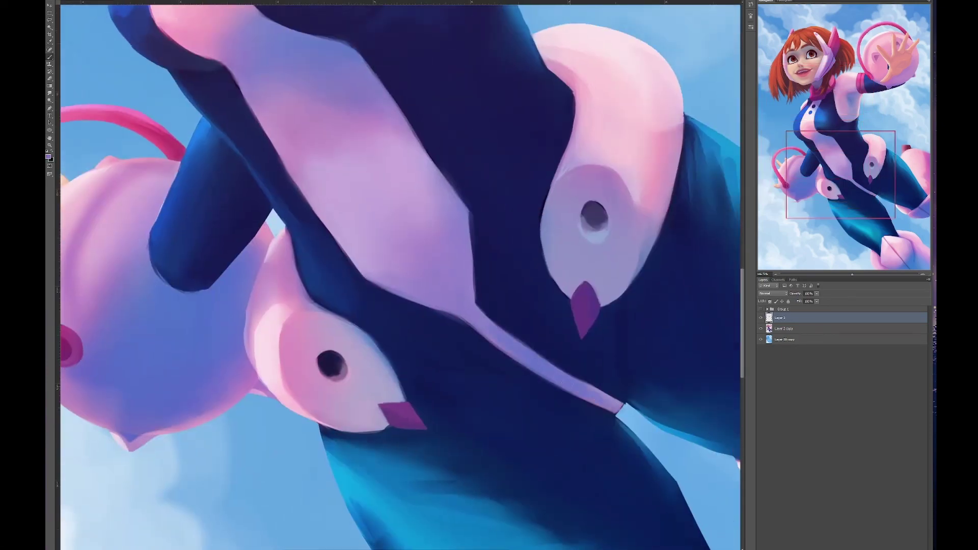
pyautogui.hscroll(5, 585, 353)
pyautogui.scroll(10, 541, 356)
pyautogui.hotkey('alt', '[')
pyautogui.press('l')
pyautogui.moveTo(520, 259); pyautogui.dragTo(240, 391)
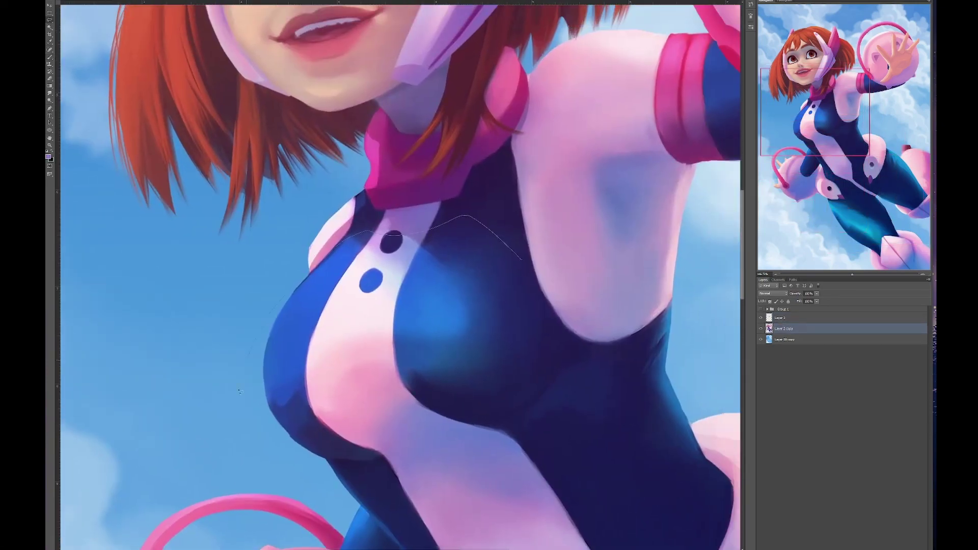
pyautogui.hotkey('ctrl', 'j')
pyautogui.hotkey('ctrl', 't')
pyautogui.moveTo(326, 305); pyautogui.dragTo(255, 352)
pyautogui.press('Return')
# Step: Blend the transformed chest copy's edges into the suit and merge it down into the figure layer
pyautogui.scroll(-3, 427, 315)
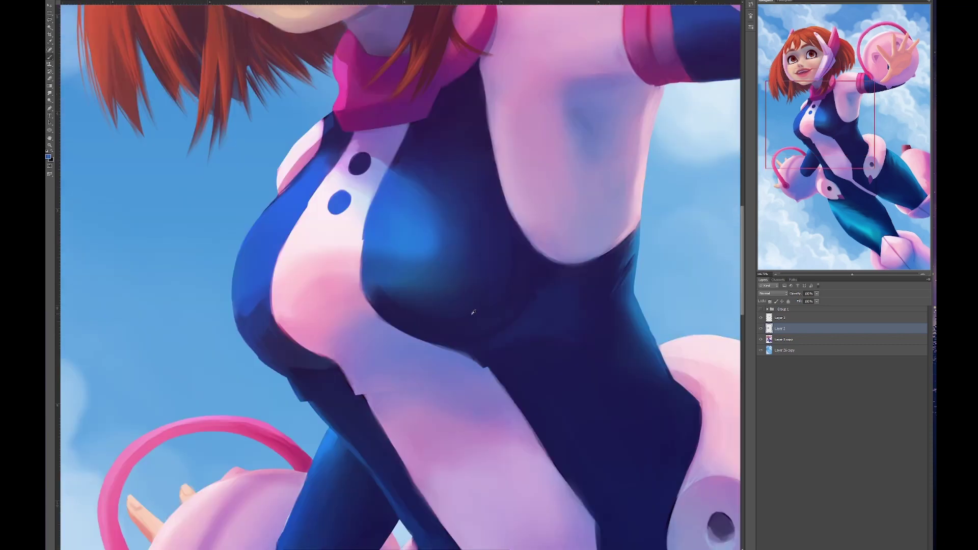
pyautogui.scroll(1, 427, 315)
pyautogui.moveTo(342, 237); pyautogui.dragTo(423, 377)
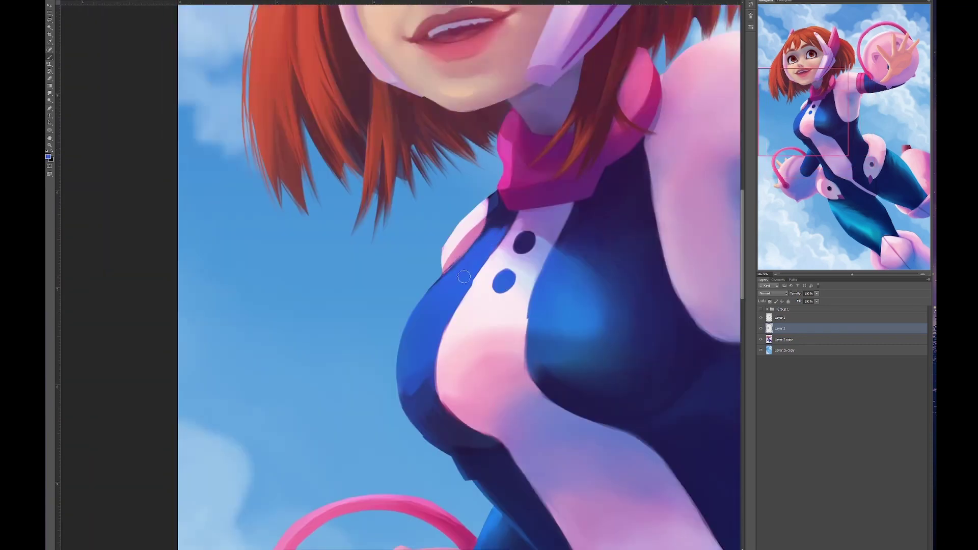
pyautogui.moveTo(527, 342); pyautogui.dragTo(512, 335)
pyautogui.moveTo(517, 272); pyautogui.dragTo(420, 228)
pyautogui.rightClick(804, 329)
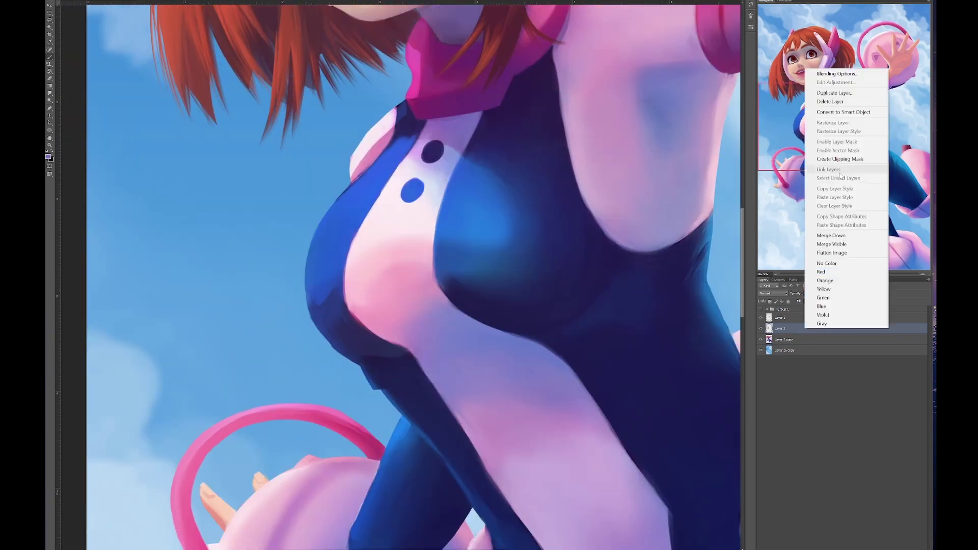
pyautogui.click(826, 231)
# Step: Flip the canvas view horizontally and add a new layer, choosing a brush preset for painting the hair
pyautogui.moveTo(292, 275)
pyautogui.mouseDown()
pyautogui.moveTo(295, 265)
pyautogui.moveTo(108, 284)
pyautogui.moveTo(102, 489)
pyautogui.mouseUp()
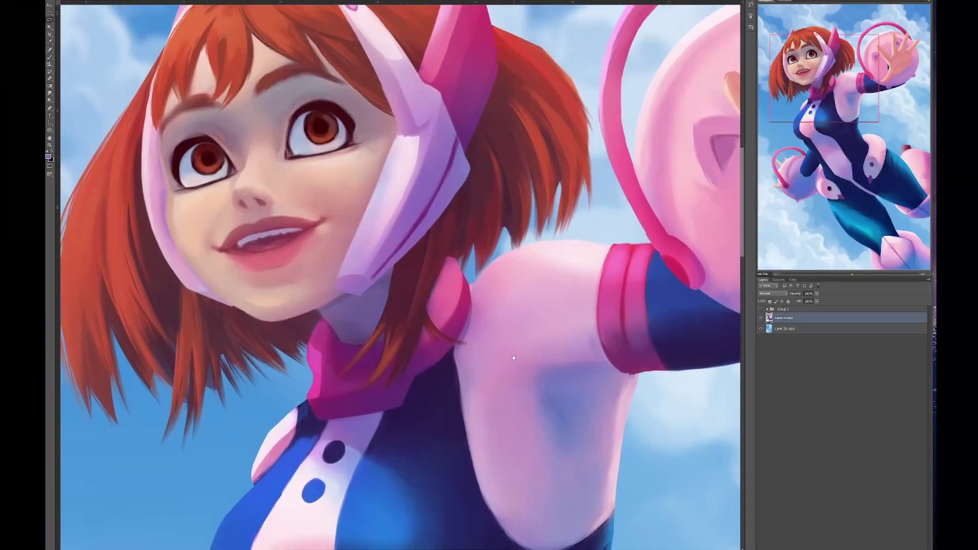
pyautogui.scroll(2, 305, 306)
pyautogui.press('h')
pyautogui.moveTo(527, 341); pyautogui.dragTo(394, 337)
pyautogui.hotkey('ctrl', 'shift', 'alt', 'n')
pyautogui.rightClick(609, 153)
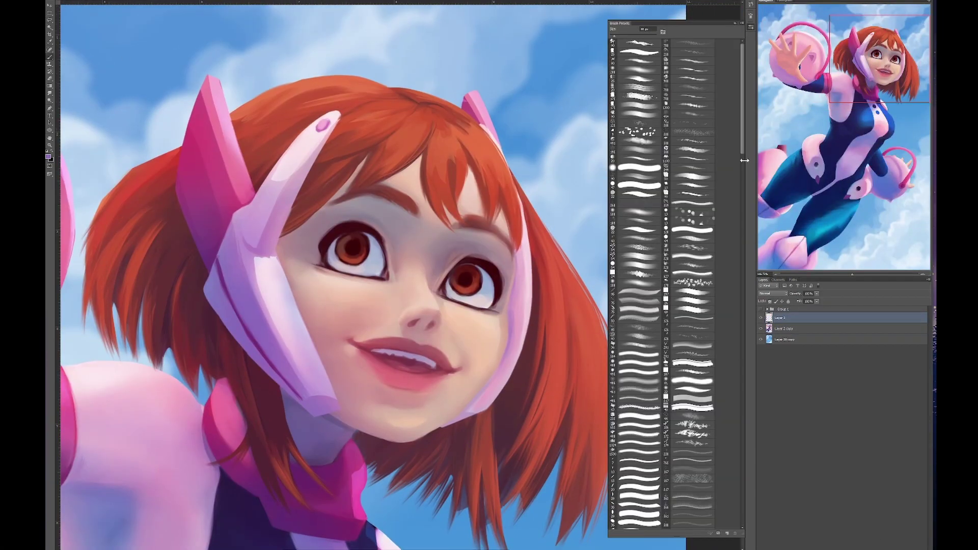
pyautogui.click(639, 143)
# Step: Paint darker strands at the crown's parting and down through the centre bangs
pyautogui.moveTo(454, 178); pyautogui.dragTo(576, 172)
pyautogui.moveTo(548, 87); pyautogui.dragTo(578, 141)
pyautogui.moveTo(525, 102); pyautogui.dragTo(560, 163)
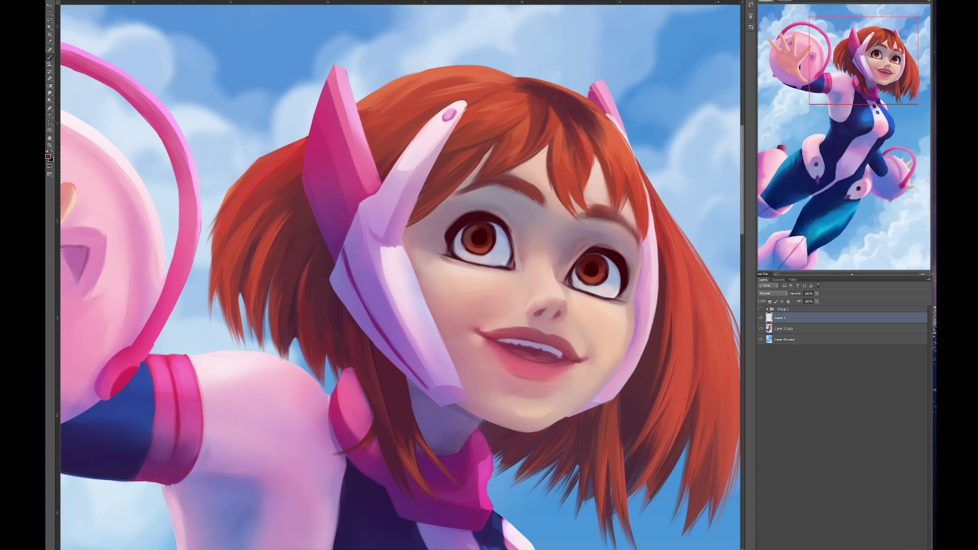
pyautogui.moveTo(594, 130); pyautogui.dragTo(621, 204)
pyautogui.moveTo(561, 86)
pyautogui.mouseDown()
pyautogui.moveTo(588, 173)
pyautogui.moveTo(634, 257)
pyautogui.mouseUp()
pyautogui.moveTo(553, 145); pyautogui.dragTo(573, 224)
pyautogui.moveTo(552, 128); pyautogui.dragTo(575, 206)
pyautogui.moveTo(560, 204); pyautogui.dragTo(597, 225)
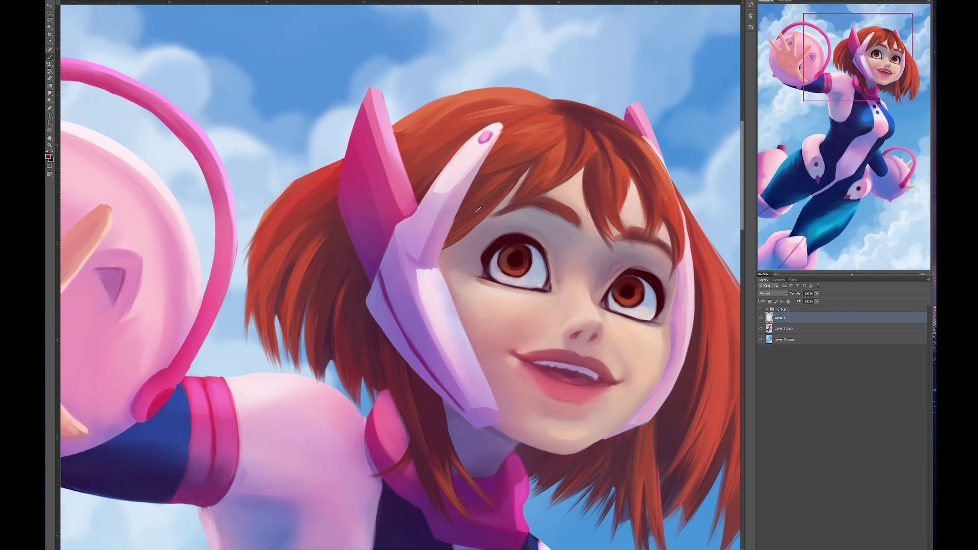
# Step: Define separate strands in the side-swept bangs beside the white helmet piece and in the forehead tufts
pyautogui.moveTo(519, 171); pyautogui.dragTo(451, 242)
pyautogui.moveTo(560, 133); pyautogui.dragTo(489, 224)
pyautogui.moveTo(611, 125); pyautogui.dragTo(626, 183)
pyautogui.moveTo(586, 133); pyautogui.dragTo(609, 214)
pyautogui.moveTo(589, 180); pyautogui.dragTo(606, 227)
pyautogui.moveTo(585, 137); pyautogui.dragTo(562, 139)
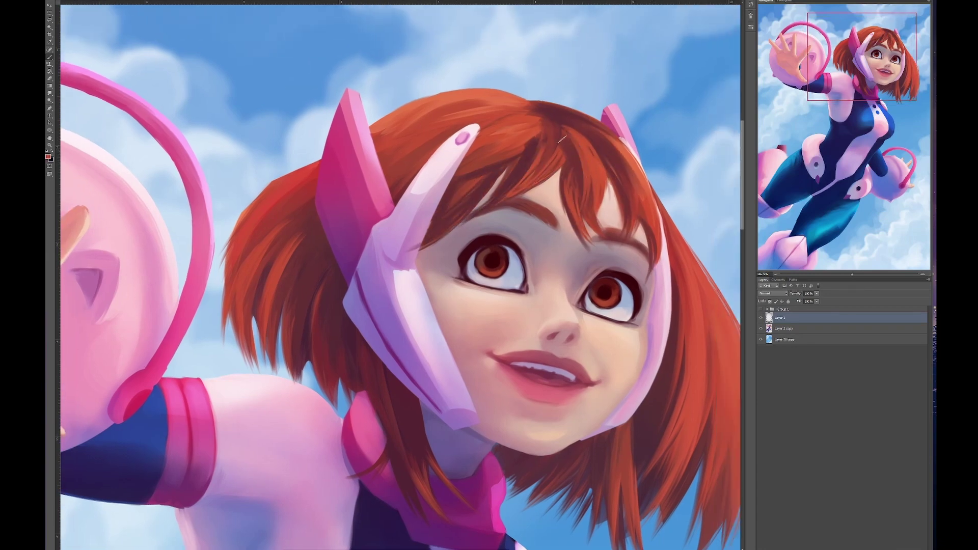
# Step: Paint fine dark and red strands across the top of the head and the hair hanging on both sides
pyautogui.scroll(1, 584, 135)
pyautogui.moveTo(504, 130); pyautogui.dragTo(388, 158)
pyautogui.moveTo(449, 148); pyautogui.dragTo(392, 196)
pyautogui.moveTo(298, 219); pyautogui.dragTo(244, 306)
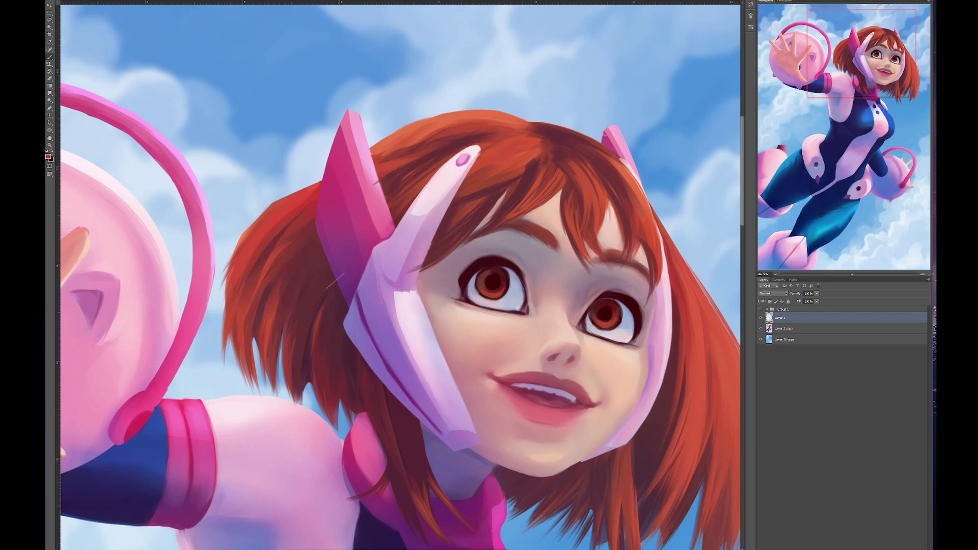
pyautogui.moveTo(244, 357); pyautogui.dragTo(293, 213)
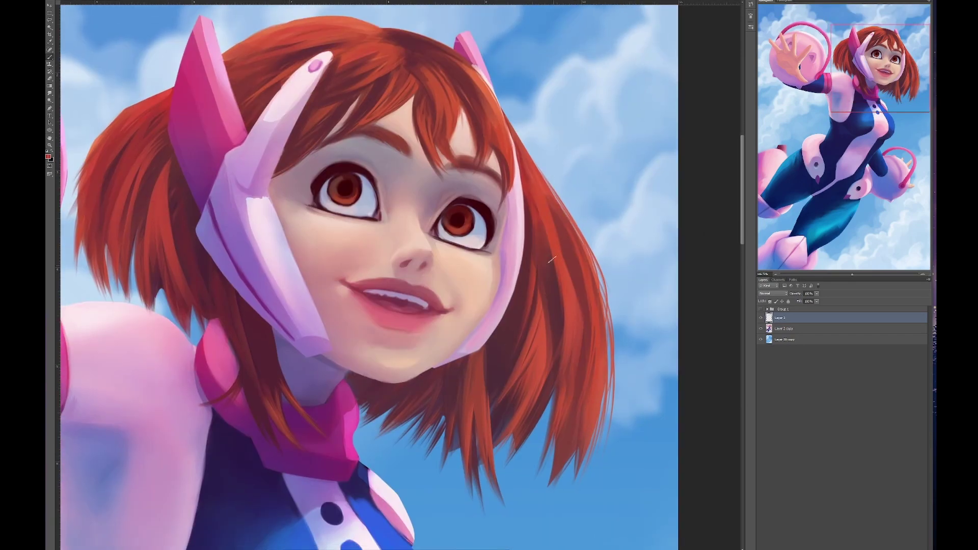
pyautogui.moveTo(243, 268)
pyautogui.mouseDown()
pyautogui.moveTo(400, 292)
pyautogui.moveTo(327, 325)
pyautogui.moveTo(433, 370)
pyautogui.moveTo(355, 419)
pyautogui.mouseUp()
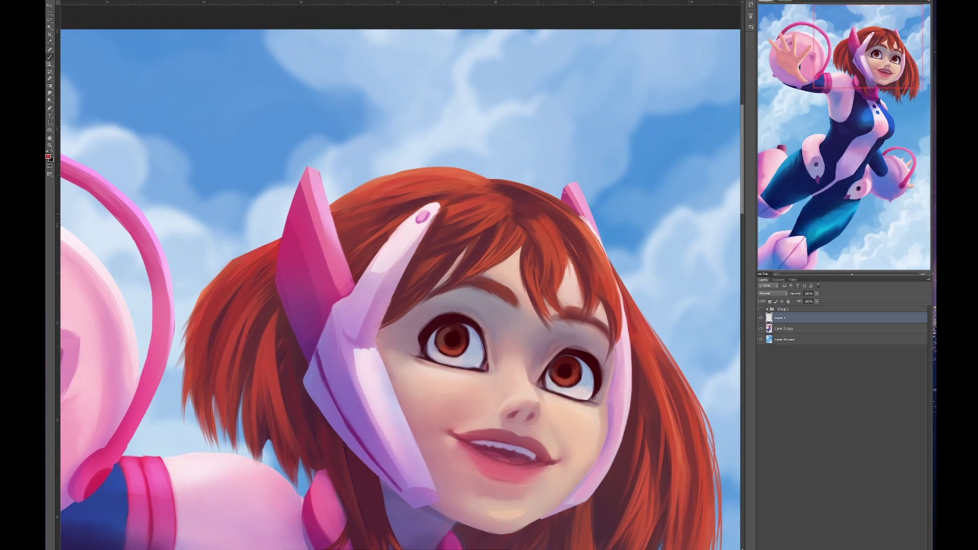
# Step: Reshape the centre bangs over the forehead into thinner pointed tufts and refine the strands near the helmet
pyautogui.moveTo(496, 216); pyautogui.dragTo(502, 224)
pyautogui.moveTo(497, 297)
pyautogui.mouseDown()
pyautogui.moveTo(449, 300)
pyautogui.moveTo(443, 252)
pyautogui.mouseUp()
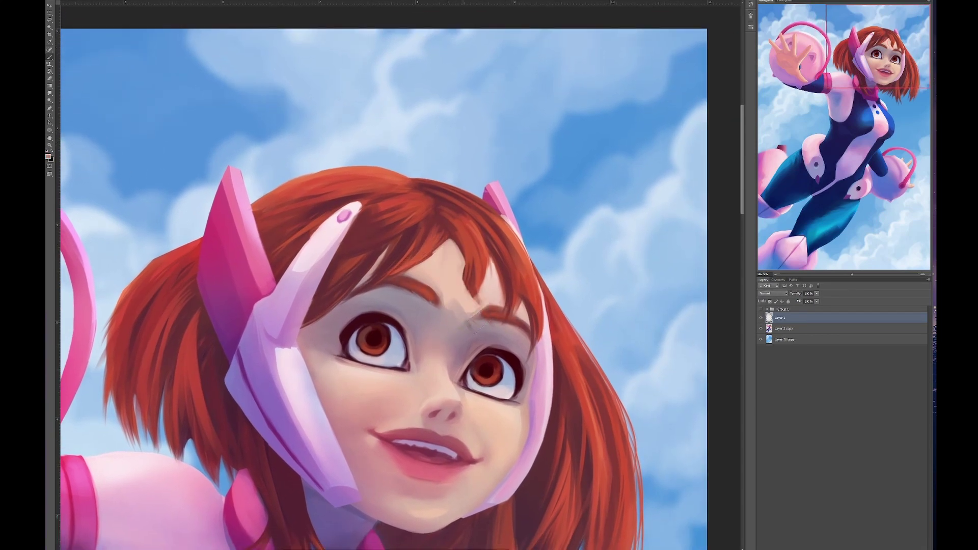
pyautogui.moveTo(427, 219); pyautogui.dragTo(450, 233)
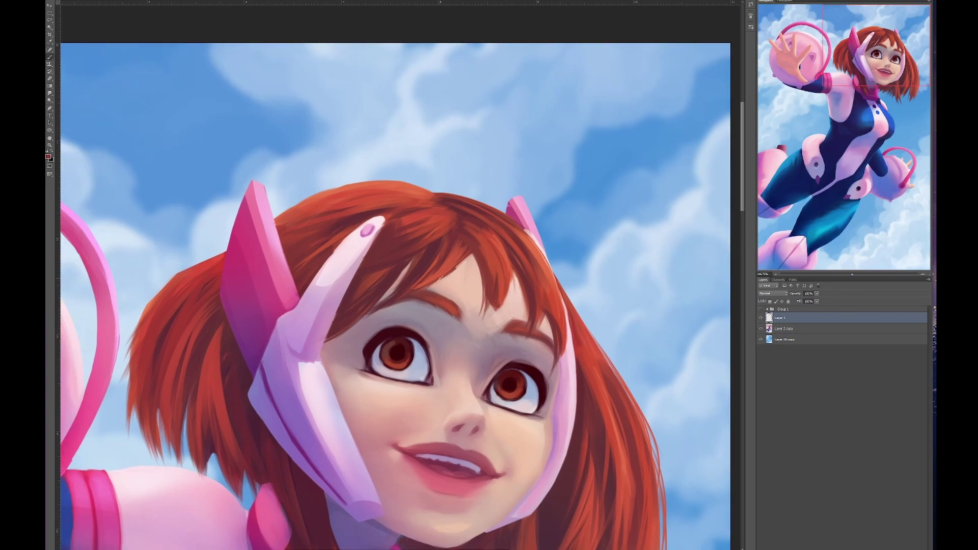
pyautogui.moveTo(440, 276)
pyautogui.mouseDown()
pyautogui.moveTo(405, 294)
pyautogui.moveTo(443, 314)
pyautogui.mouseUp()
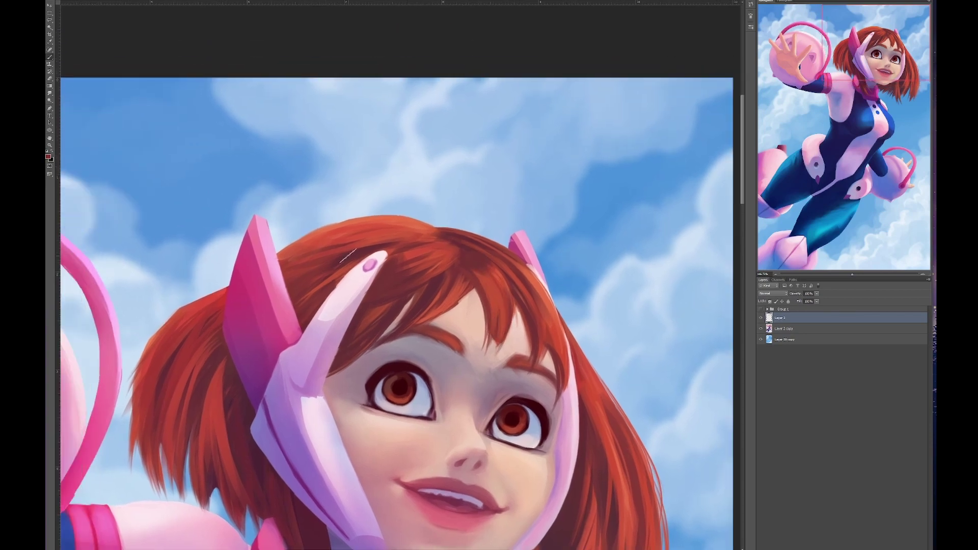
pyautogui.moveTo(328, 235)
pyautogui.mouseDown()
pyautogui.moveTo(409, 223)
pyautogui.moveTo(384, 141)
pyautogui.mouseUp()
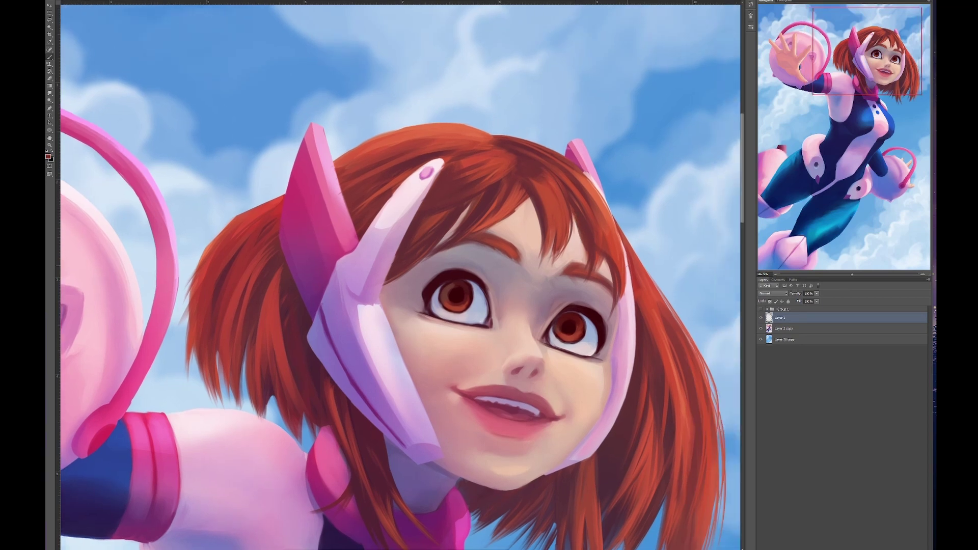
# Step: Paint skin tone over the centre bangs to clear the forehead above the eyebrows
pyautogui.moveTo(546, 200)
pyautogui.mouseDown()
pyautogui.moveTo(524, 207)
pyautogui.moveTo(561, 254)
pyautogui.moveTo(534, 243)
pyautogui.moveTo(557, 234)
pyautogui.moveTo(575, 285)
pyautogui.moveTo(540, 265)
pyautogui.mouseUp()
pyautogui.moveTo(705, 253); pyautogui.dragTo(737, 265)
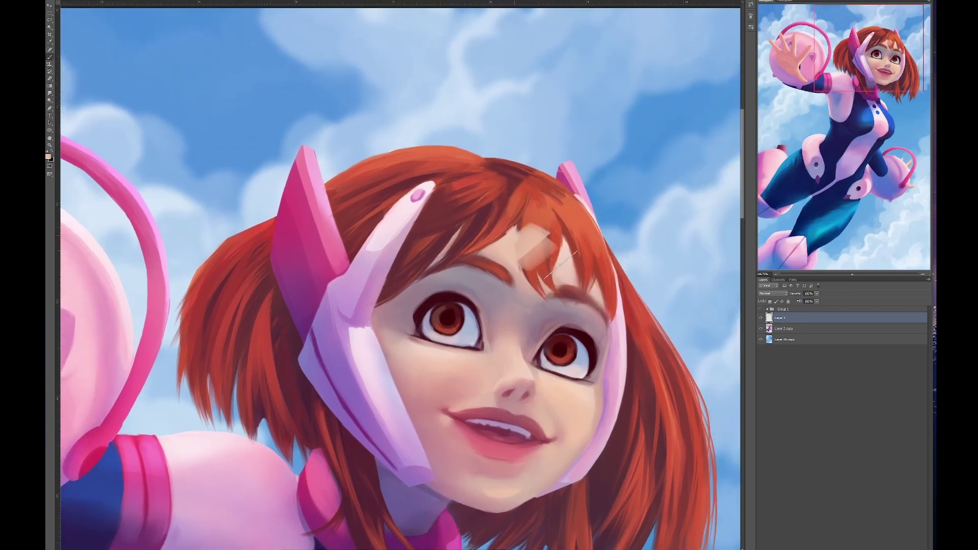
pyautogui.moveTo(510, 213)
pyautogui.mouseDown()
pyautogui.moveTo(561, 275)
pyautogui.moveTo(536, 273)
pyautogui.mouseUp()
pyautogui.moveTo(491, 295)
pyautogui.mouseDown()
pyautogui.moveTo(525, 313)
pyautogui.moveTo(540, 293)
pyautogui.mouseUp()
pyautogui.moveTo(407, 305); pyautogui.dragTo(403, 300)
# Step: Try painting eyelashes around the far eye
pyautogui.moveTo(502, 360); pyautogui.dragTo(519, 352)
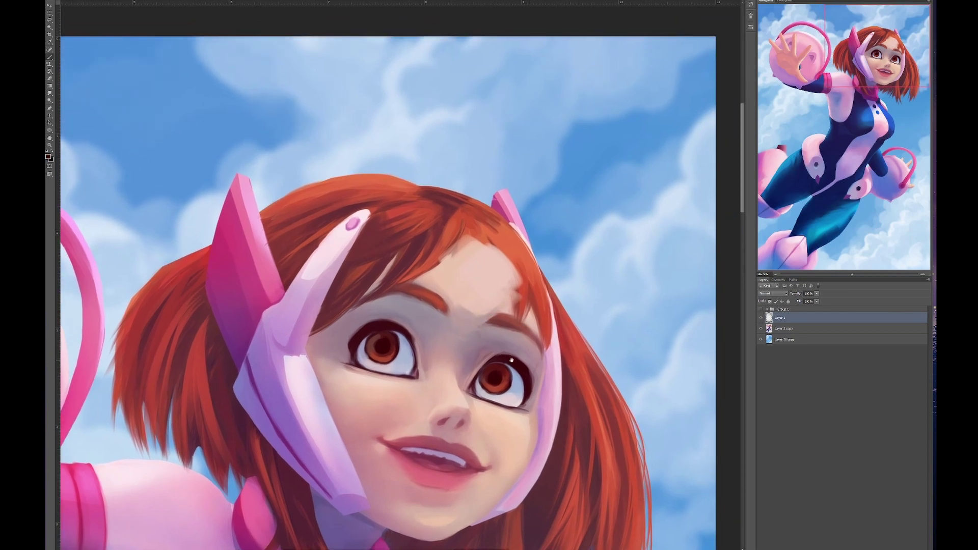
pyautogui.moveTo(408, 305); pyautogui.dragTo(385, 277)
pyautogui.moveTo(509, 371); pyautogui.dragTo(524, 360)
pyautogui.moveTo(497, 324)
pyautogui.mouseDown()
pyautogui.moveTo(480, 327)
pyautogui.moveTo(510, 352)
pyautogui.mouseUp()
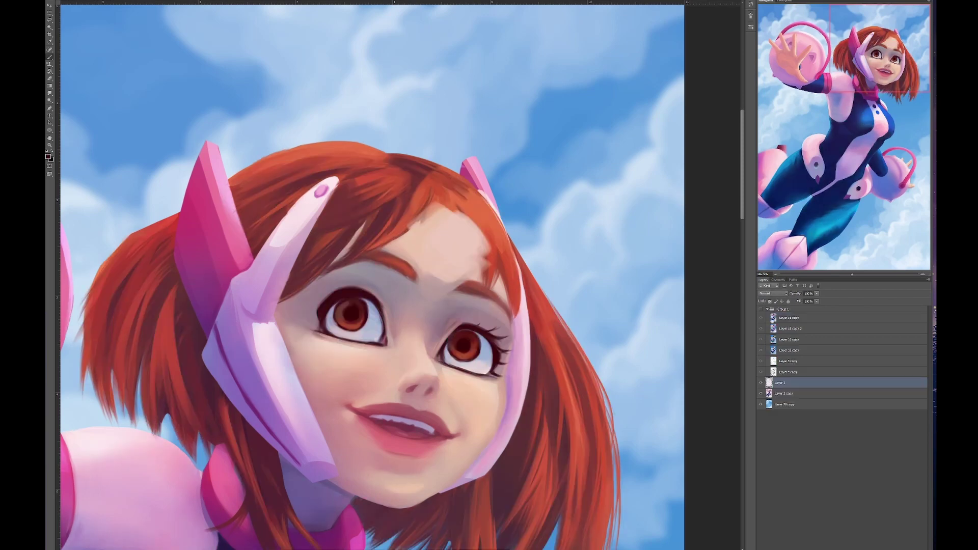
pyautogui.moveTo(406, 365); pyautogui.dragTo(393, 341)
# Step: Paint new bangs over the bare forehead with grey shadows beneath, and extend the hair's far outer edge
pyautogui.moveTo(453, 301); pyautogui.dragTo(444, 307)
pyautogui.moveTo(423, 171)
pyautogui.mouseDown()
pyautogui.moveTo(459, 219)
pyautogui.moveTo(443, 309)
pyautogui.mouseUp()
pyautogui.moveTo(453, 189); pyautogui.dragTo(445, 285)
pyautogui.moveTo(474, 224)
pyautogui.mouseDown()
pyautogui.moveTo(489, 285)
pyautogui.moveTo(526, 230)
pyautogui.mouseUp()
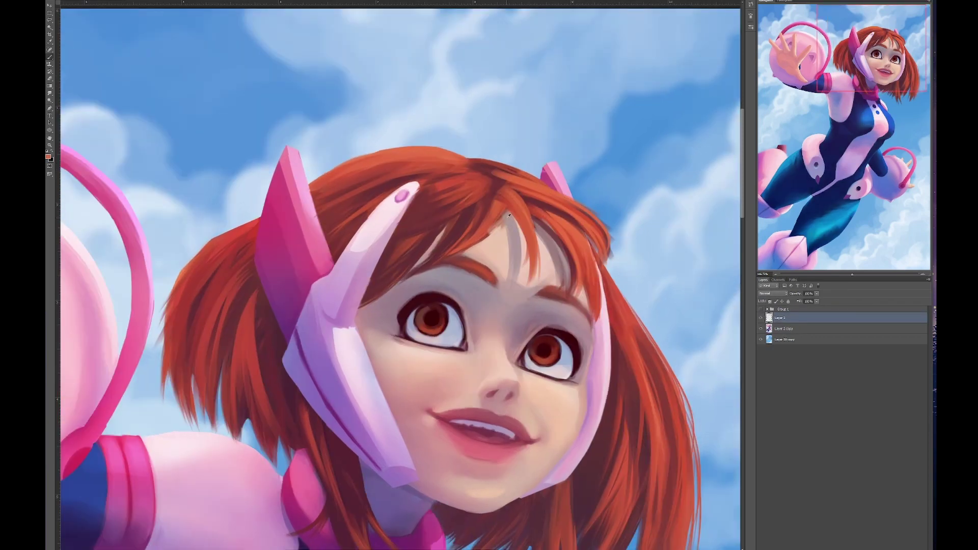
# Step: Add strands to the new bangs from the parting toward both eyebrows
pyautogui.moveTo(473, 189); pyautogui.dragTo(489, 231)
pyautogui.moveTo(535, 204)
pyautogui.mouseDown()
pyautogui.moveTo(565, 227)
pyautogui.moveTo(570, 264)
pyautogui.mouseUp()
pyautogui.moveTo(560, 229)
pyautogui.mouseDown()
pyautogui.moveTo(534, 232)
pyautogui.moveTo(510, 285)
pyautogui.mouseUp()
pyautogui.moveTo(489, 224)
pyautogui.mouseDown()
pyautogui.moveTo(491, 267)
pyautogui.moveTo(525, 272)
pyautogui.mouseUp()
pyautogui.moveTo(525, 211)
pyautogui.mouseDown()
pyautogui.moveTo(484, 285)
pyautogui.moveTo(510, 255)
pyautogui.mouseUp()
pyautogui.moveTo(491, 237); pyautogui.dragTo(471, 272)
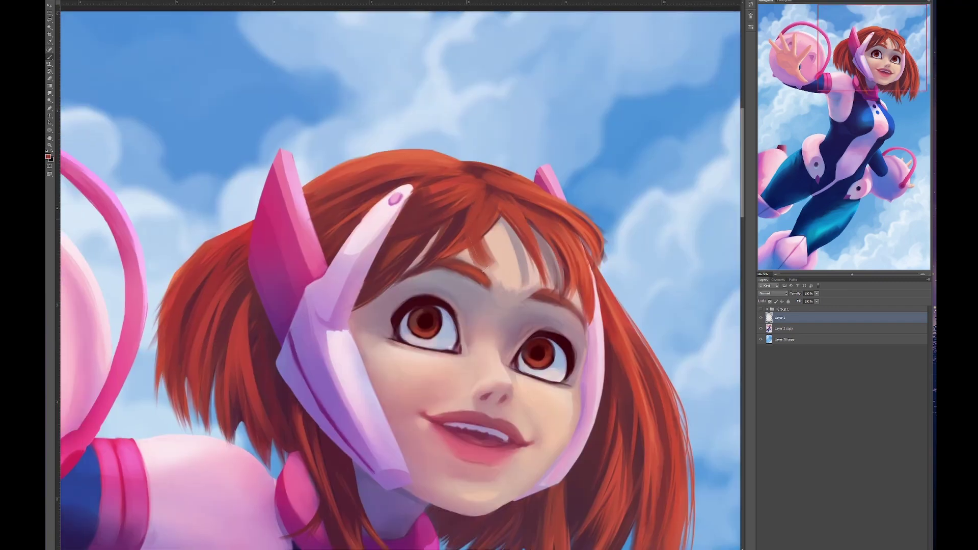
# Step: Open up the near side of the forehead and repaint the centre bangs as curved, overlapping strands
pyautogui.moveTo(502, 219); pyautogui.dragTo(448, 272)
pyautogui.moveTo(461, 219); pyautogui.dragTo(403, 286)
pyautogui.moveTo(471, 196); pyautogui.dragTo(476, 239)
pyautogui.moveTo(519, 204); pyautogui.dragTo(476, 284)
pyautogui.moveTo(581, 204); pyautogui.dragTo(530, 250)
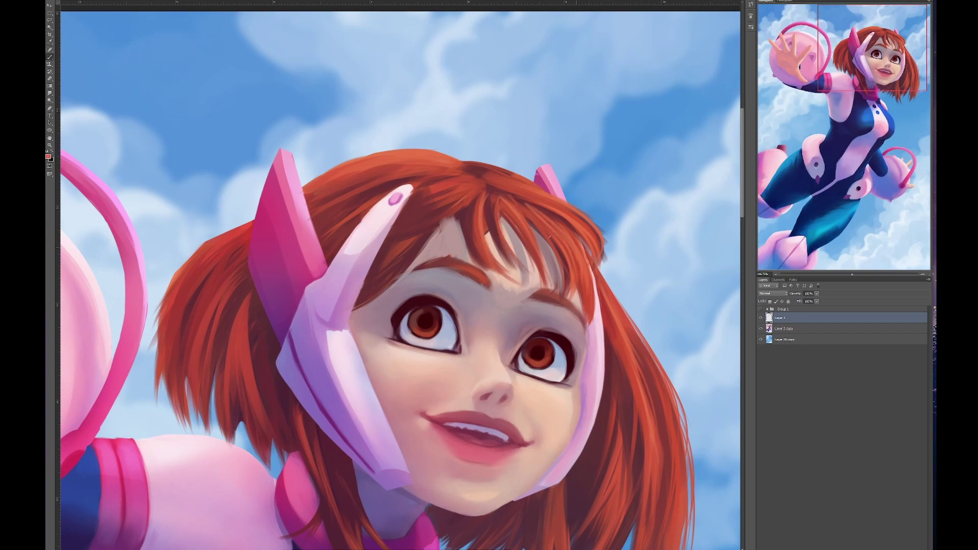
# Step: Refine the tips and gaps of the curved centre bangs above the eyebrows
pyautogui.moveTo(459, 255); pyautogui.dragTo(485, 264)
pyautogui.moveTo(522, 199); pyautogui.dragTo(507, 252)
pyautogui.moveTo(517, 247)
pyautogui.mouseDown()
pyautogui.moveTo(497, 280)
pyautogui.moveTo(510, 290)
pyautogui.mouseUp()
pyautogui.moveTo(512, 204)
pyautogui.mouseDown()
pyautogui.moveTo(489, 280)
pyautogui.moveTo(530, 290)
pyautogui.moveTo(504, 275)
pyautogui.mouseUp()
pyautogui.moveTo(464, 213)
pyautogui.mouseDown()
pyautogui.moveTo(416, 224)
pyautogui.moveTo(518, 254)
pyautogui.mouseUp()
# Step: Flip the canvas view back and build up the crown's hair outline with strands sweeping toward the large pink fin
pyautogui.press('h')
pyautogui.moveTo(351, 178); pyautogui.dragTo(474, 168)
pyautogui.moveTo(405, 168)
pyautogui.mouseDown()
pyautogui.moveTo(499, 155)
pyautogui.moveTo(483, 151)
pyautogui.mouseUp()
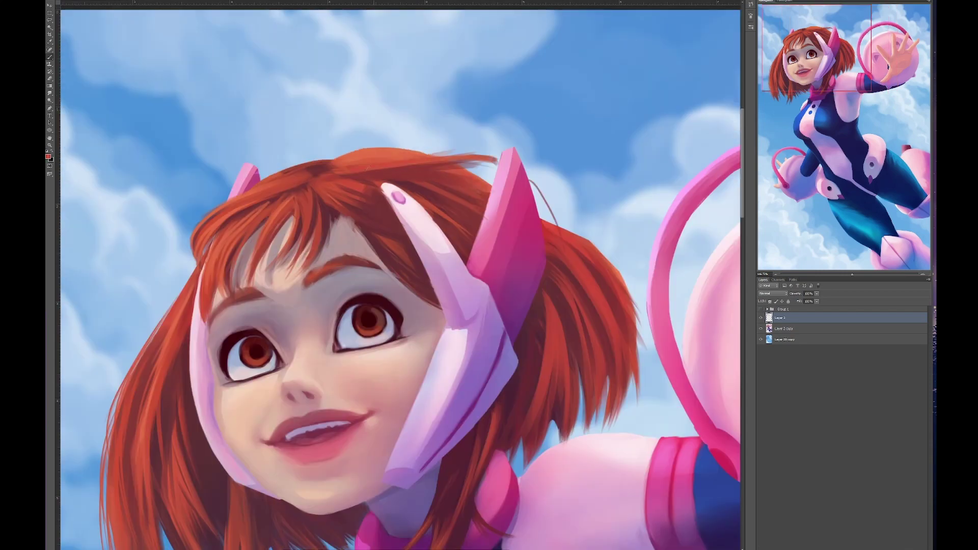
pyautogui.moveTo(275, 199)
pyautogui.mouseDown()
pyautogui.moveTo(387, 204)
pyautogui.moveTo(418, 187)
pyautogui.moveTo(392, 273)
pyautogui.moveTo(347, 277)
pyautogui.mouseUp()
pyautogui.moveTo(392, 156)
pyautogui.mouseDown()
pyautogui.moveTo(494, 148)
pyautogui.moveTo(520, 183)
pyautogui.mouseUp()
pyautogui.moveTo(458, 168)
pyautogui.mouseDown()
pyautogui.moveTo(437, 176)
pyautogui.moveTo(441, 145)
pyautogui.moveTo(299, 167)
pyautogui.mouseUp()
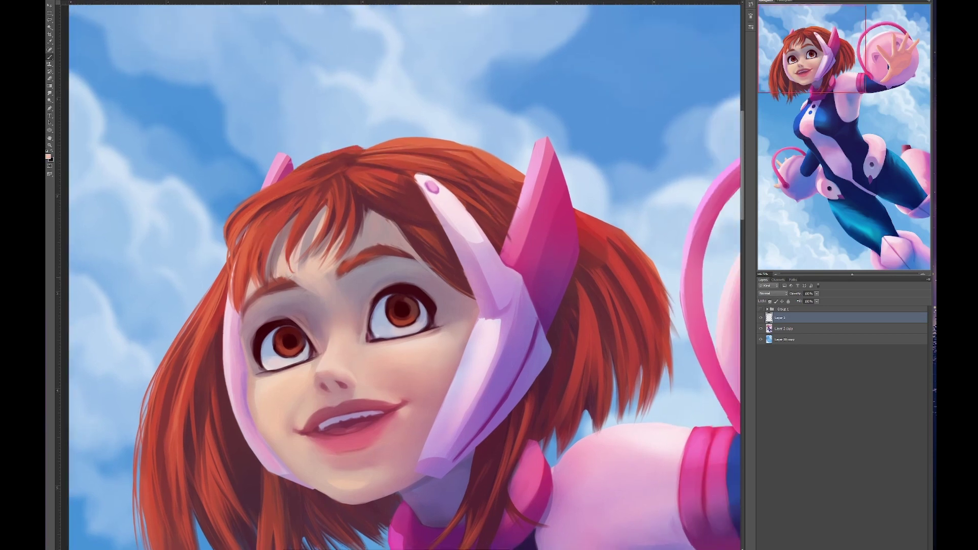
# Step: Touch up the bangs' strands and the skin gaps between them using colours sampled from the painting
pyautogui.keyDown('alt'); pyautogui.click(283, 267); pyautogui.keyUp('alt')
pyautogui.moveTo(282, 267)
pyautogui.mouseDown()
pyautogui.moveTo(301, 260)
pyautogui.moveTo(329, 219)
pyautogui.mouseUp()
pyautogui.moveTo(336, 254)
pyautogui.mouseDown()
pyautogui.moveTo(356, 193)
pyautogui.moveTo(377, 191)
pyautogui.mouseUp()
pyautogui.moveTo(262, 97); pyautogui.dragTo(259, 101)
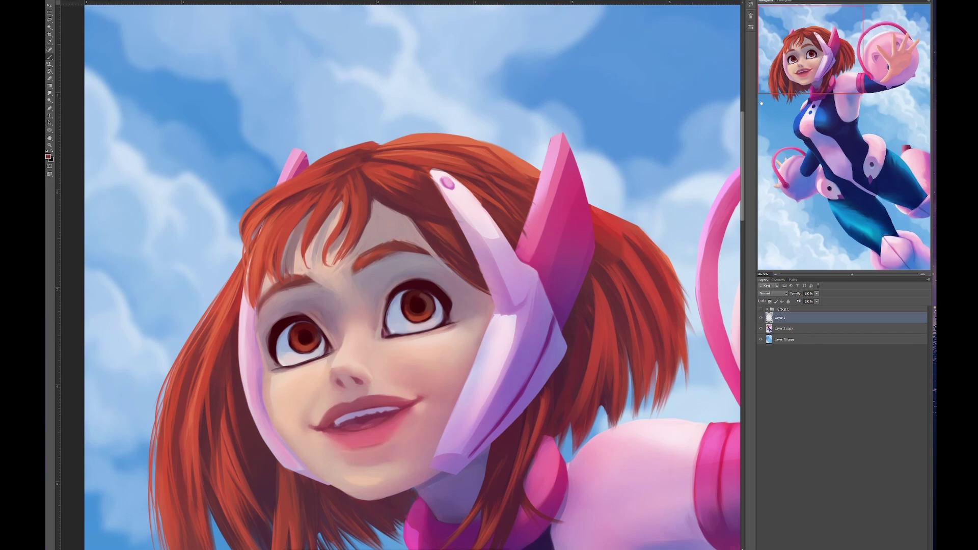
pyautogui.moveTo(398, 275); pyautogui.dragTo(373, 326)
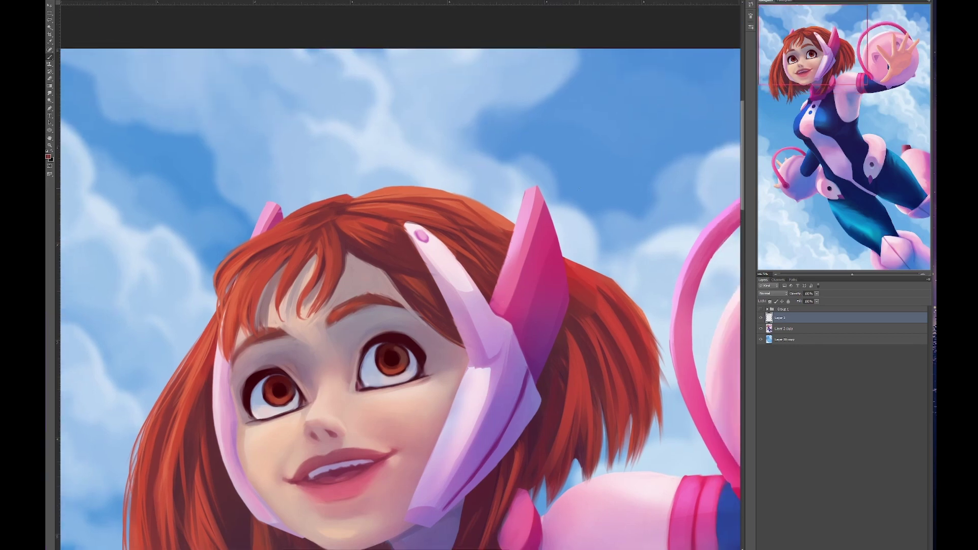
# Step: Polish the strands on the crown and bangs and in the hanging hair beside the jaw, comparing with the repaint layer hidden
pyautogui.moveTo(466, 234); pyautogui.dragTo(506, 256)
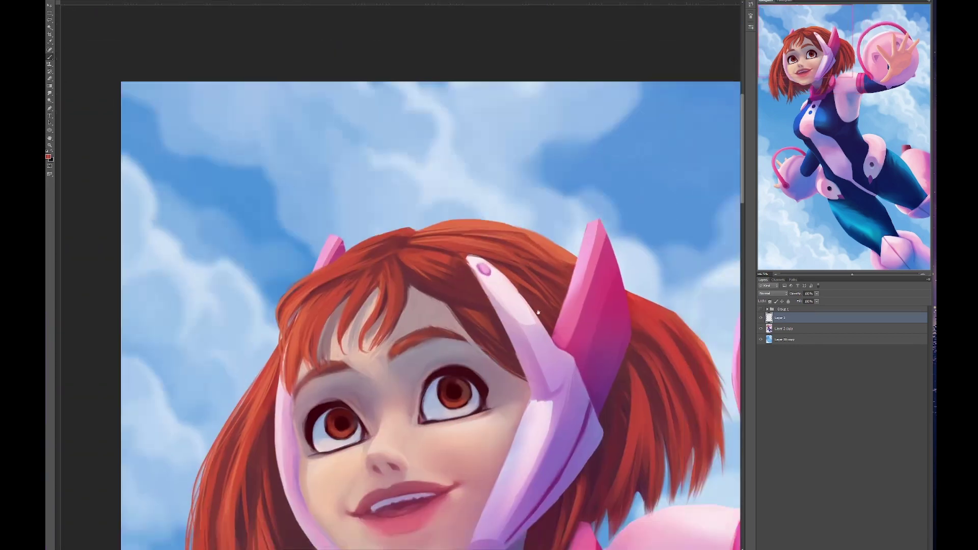
pyautogui.moveTo(535, 305); pyautogui.dragTo(565, 278)
pyautogui.moveTo(549, 322); pyautogui.dragTo(731, 113)
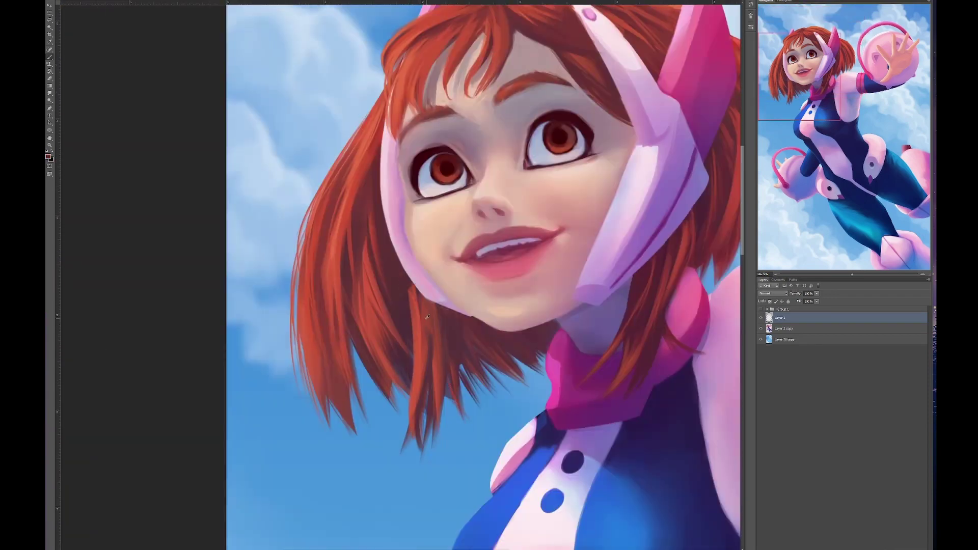
pyautogui.moveTo(426, 356); pyautogui.dragTo(419, 363)
pyautogui.moveTo(507, 365); pyautogui.dragTo(521, 394)
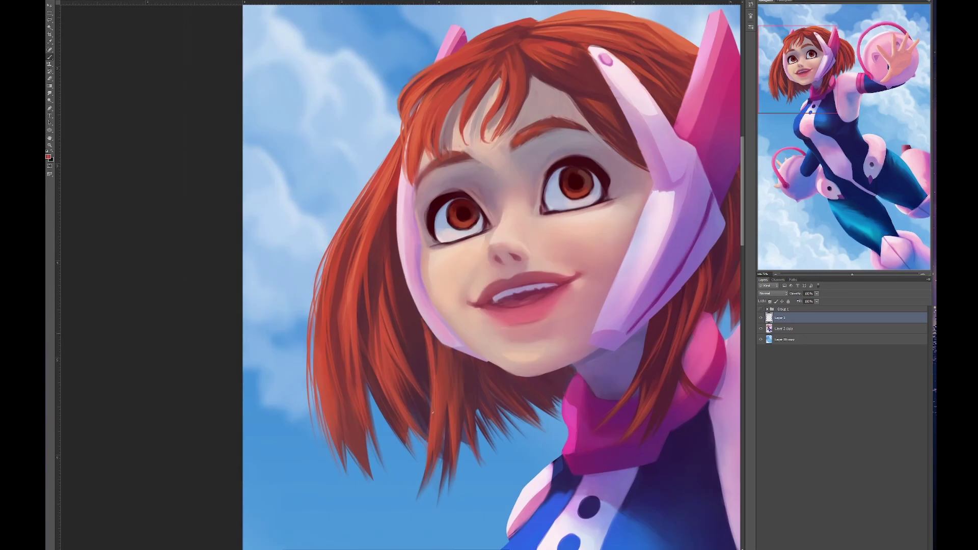
pyautogui.moveTo(500, 76); pyautogui.dragTo(524, 229)
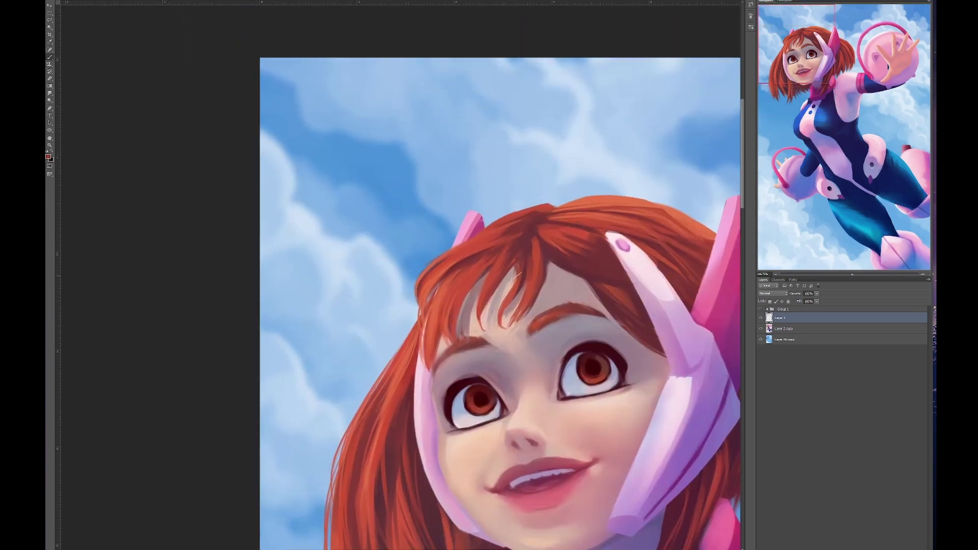
pyautogui.moveTo(573, 268); pyautogui.dragTo(495, 290)
pyautogui.moveTo(460, 382); pyautogui.dragTo(335, 245)
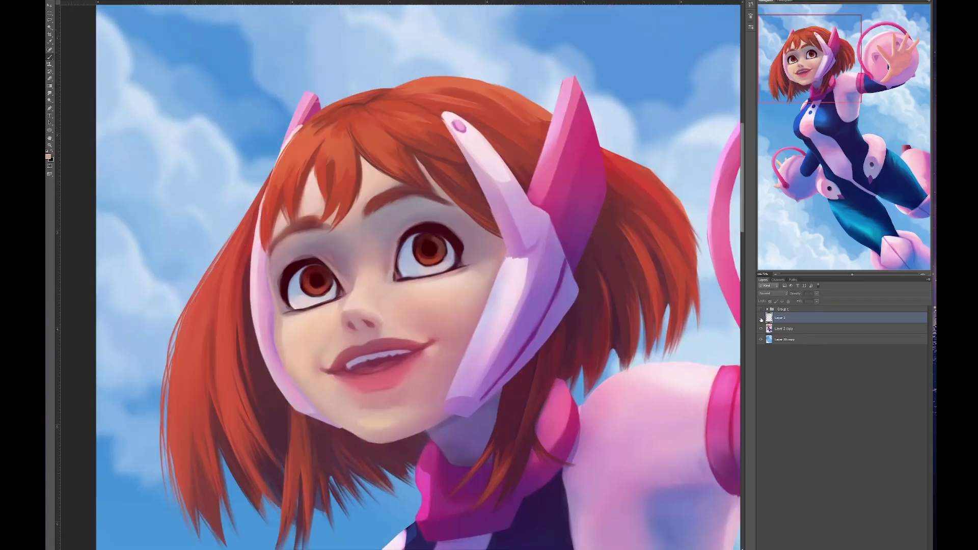
# Step: Touch up the crown strands near the headpiece and fin and the hair along the pink face band using sampled colours
pyautogui.moveTo(433, 118); pyautogui.dragTo(462, 200)
pyautogui.moveTo(382, 196); pyautogui.dragTo(158, 166)
pyautogui.moveTo(285, 157); pyautogui.dragTo(407, 239)
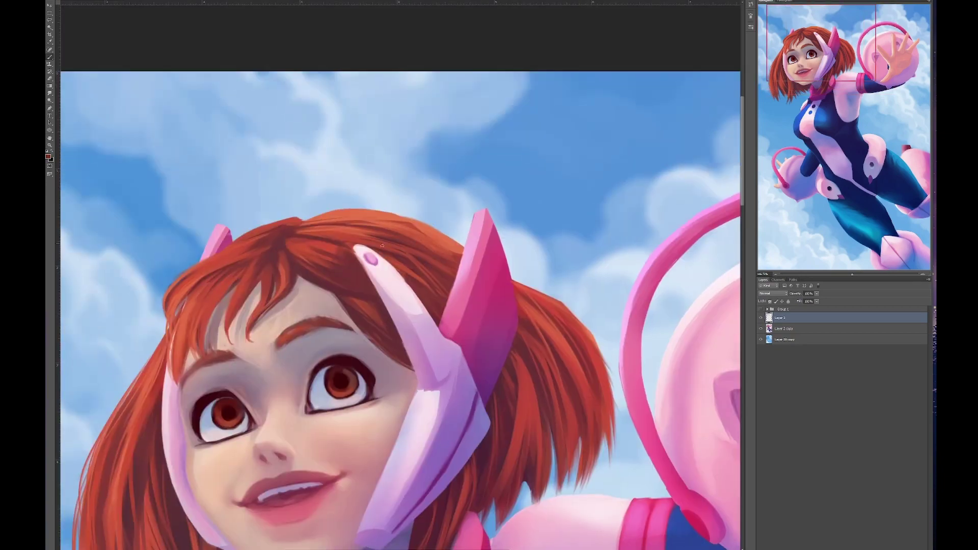
pyautogui.moveTo(317, 225); pyautogui.dragTo(359, 218)
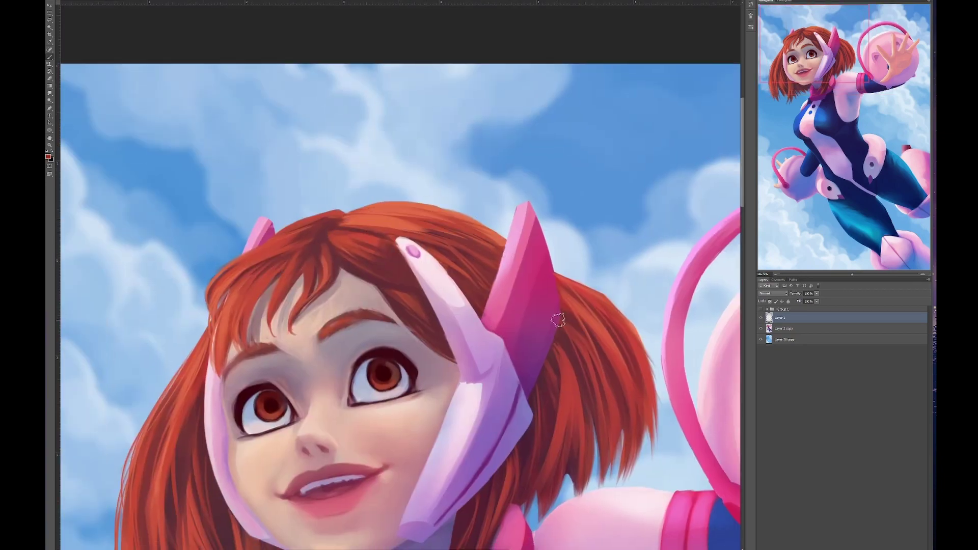
pyautogui.moveTo(331, 301); pyautogui.dragTo(413, 262)
pyautogui.moveTo(439, 410); pyautogui.dragTo(399, 318)
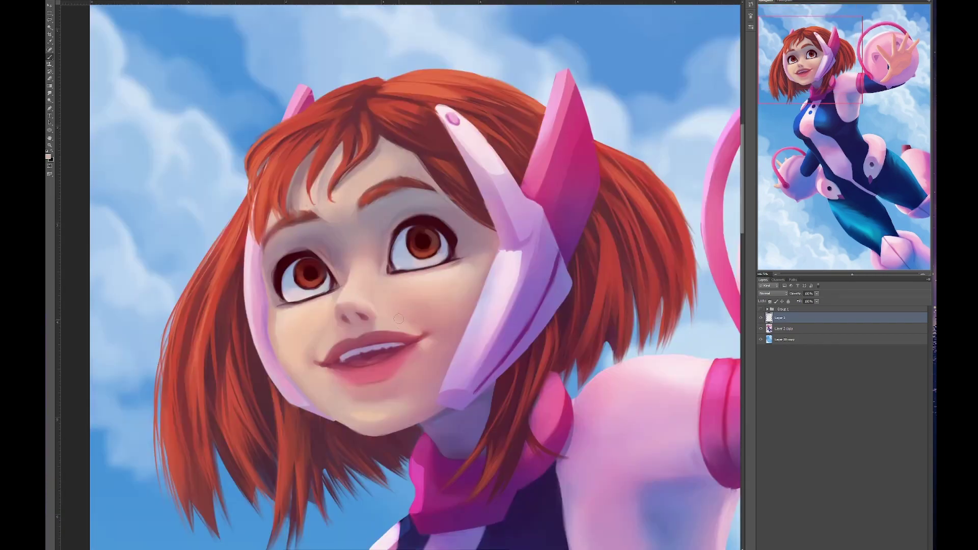
pyautogui.moveTo(310, 221); pyautogui.dragTo(279, 224)
pyautogui.keyDown('alt'); pyautogui.click(233, 351); pyautogui.keyUp('alt')
# Step: Paint thin, dark trial eyelashes around both eyes on a new layer
pyautogui.click(751, 26)
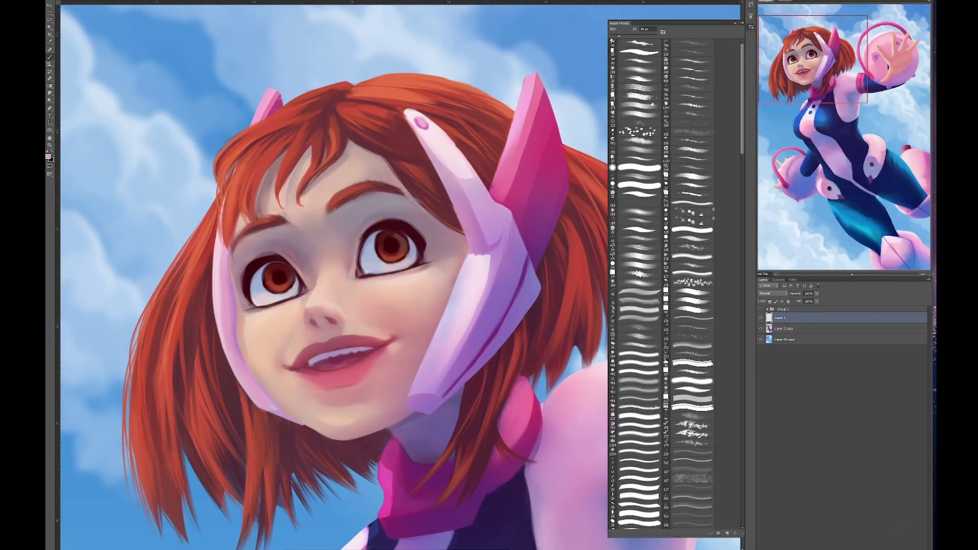
pyautogui.click(750, 16)
pyautogui.scroll(1, 454, 256)
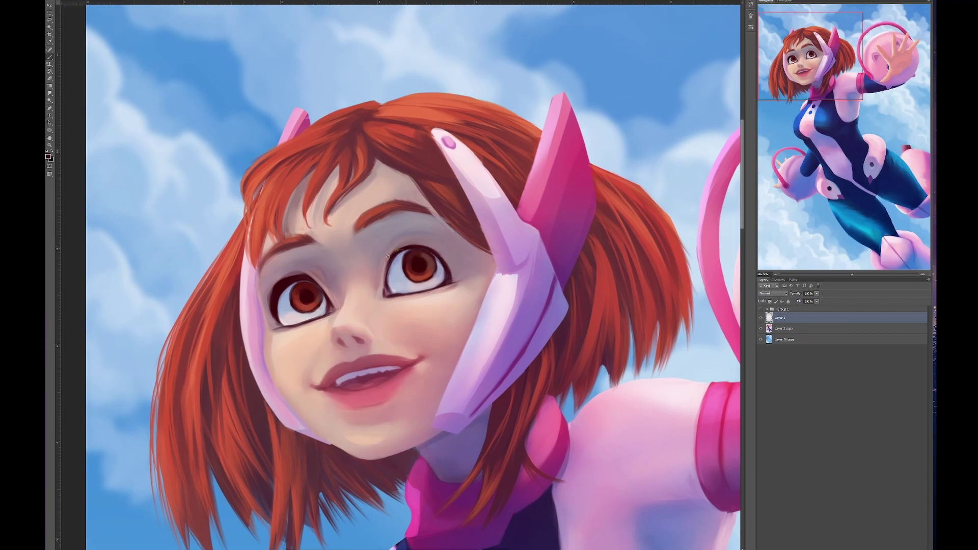
pyautogui.hotkey('ctrl', 'shift', 'alt', 'n')
pyautogui.click(750, 27)
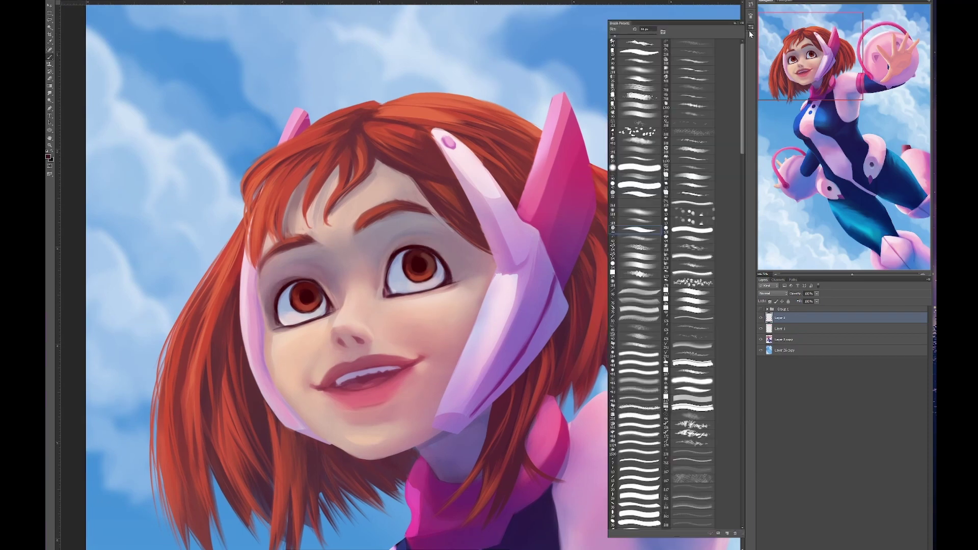
pyautogui.click(750, 27)
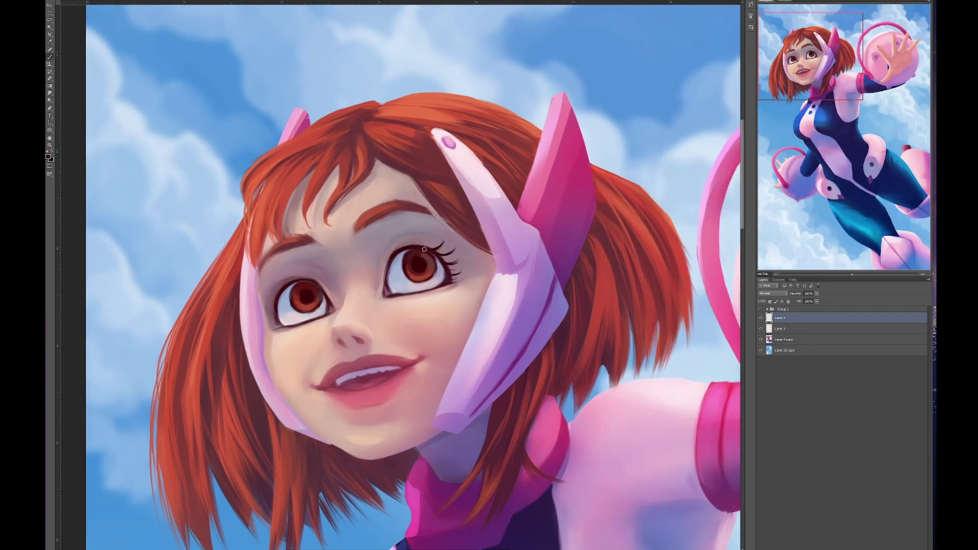
pyautogui.scroll(1, 525, 312)
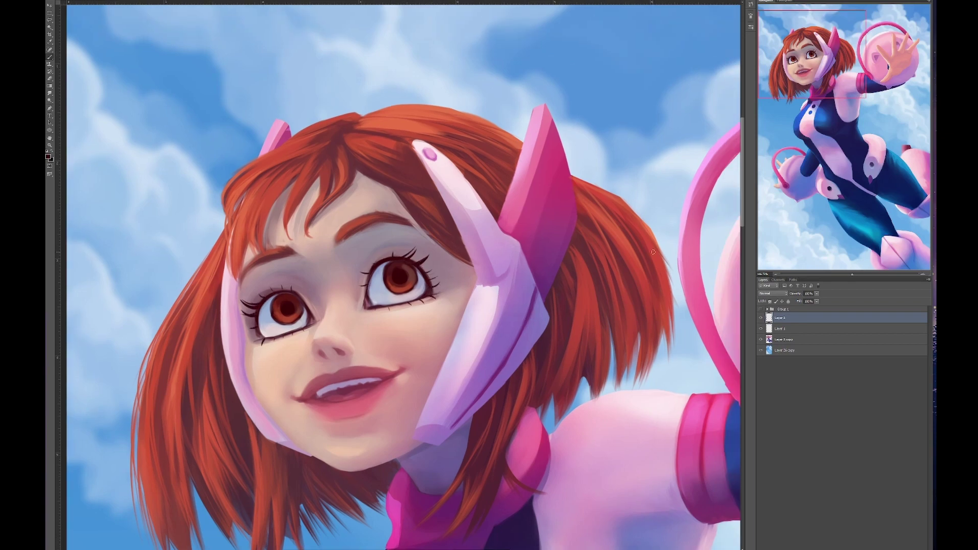
# Step: Hide the trial lashes, adjust the brush settings, and paint thicker, tapered eyelashes around her left eye
pyautogui.click(761, 328)
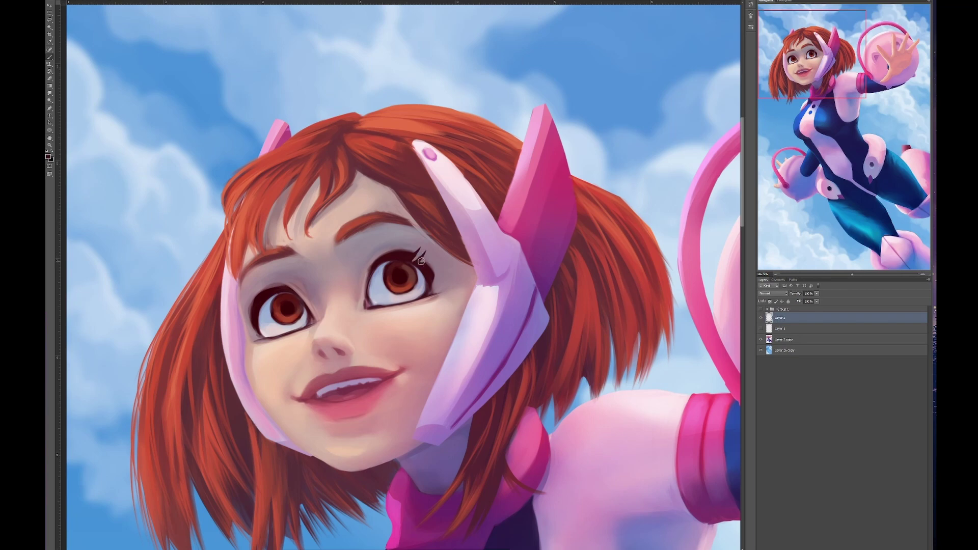
pyautogui.press('F5')
pyautogui.press('F5')
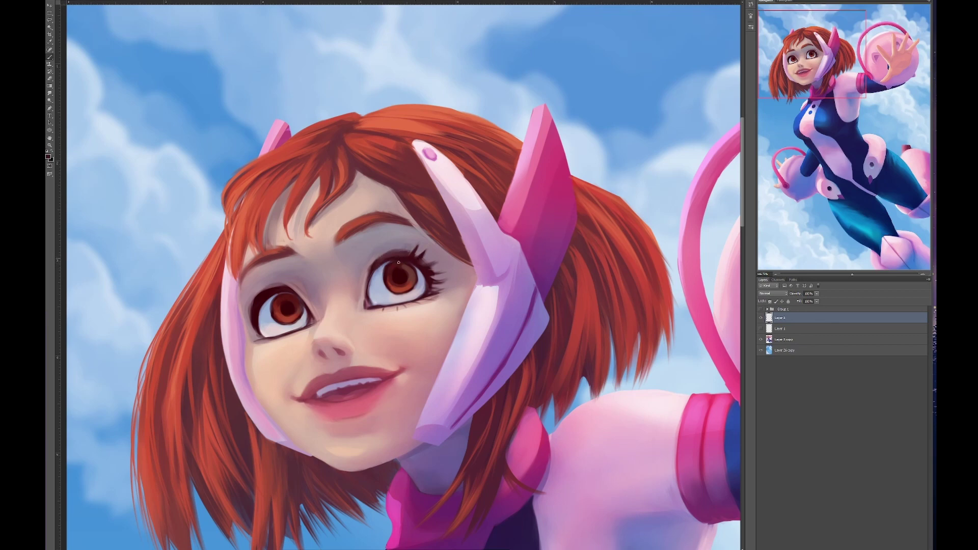
pyautogui.moveTo(402, 249); pyautogui.dragTo(456, 250)
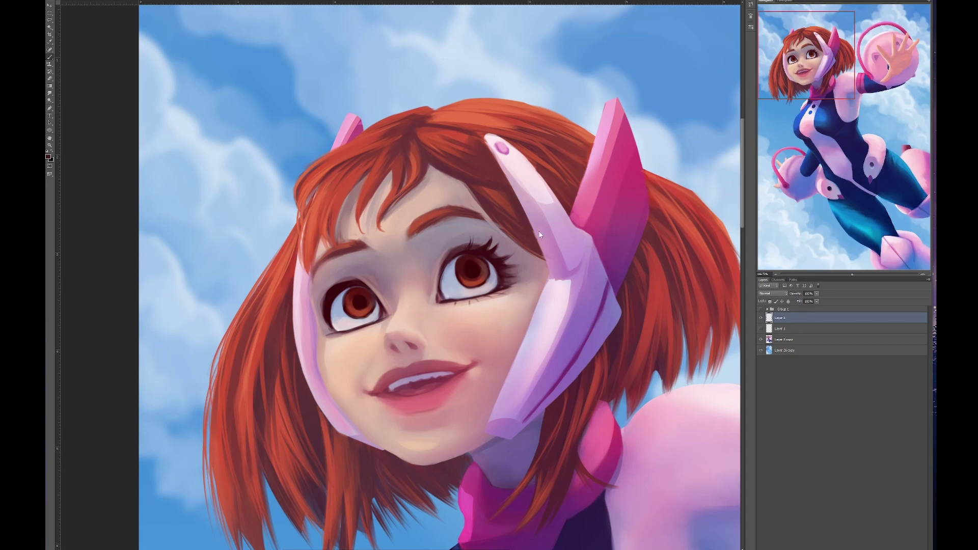
# Step: Paint matching dark, tapered lashes along the upper lid and outer corner of her right eye
pyautogui.scroll(2, 541, 342)
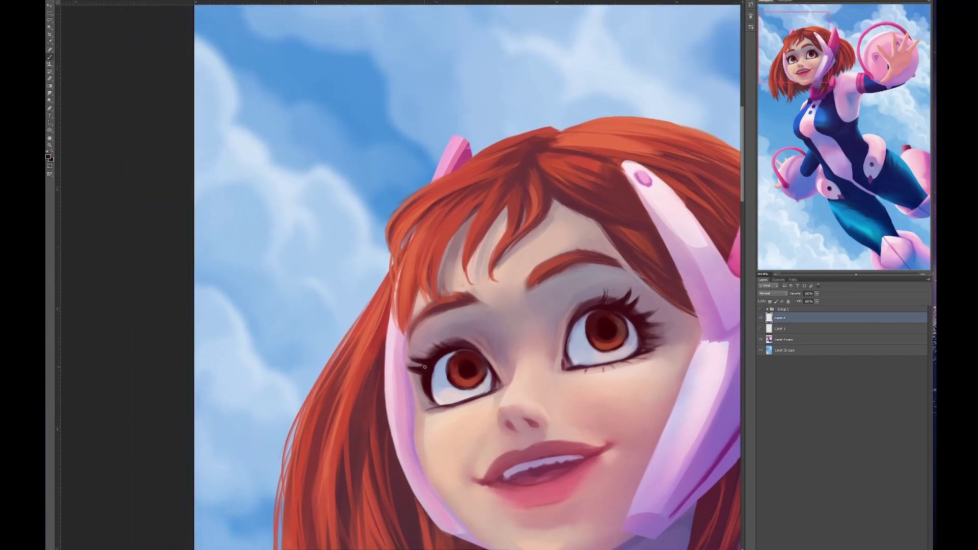
pyautogui.hscroll(2, 425, 367)
pyautogui.hscroll(-4, 458, 352)
pyautogui.scroll(-2, 458, 352)
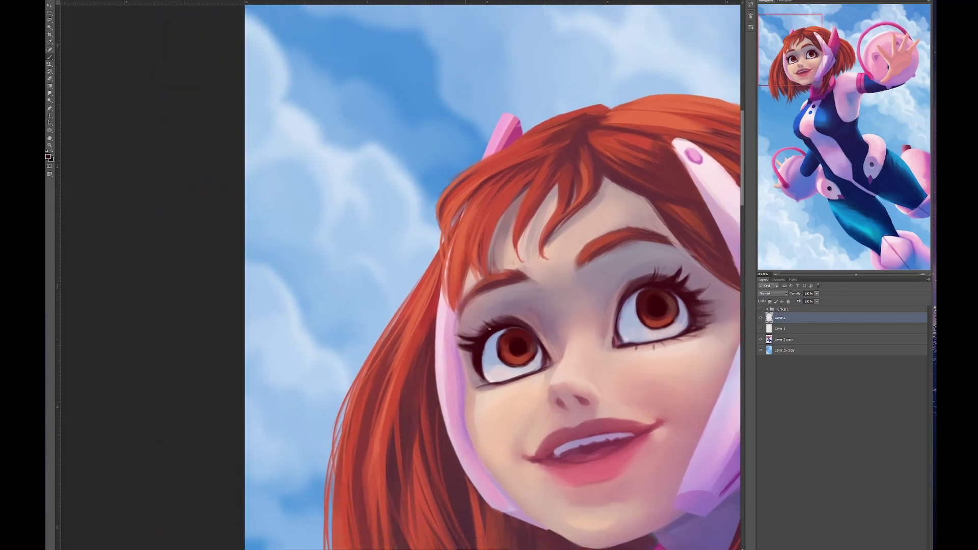
pyautogui.scroll(-1, 490, 329)
pyautogui.hscroll(-1, 489, 329)
pyautogui.hscroll(-1, 493, 332)
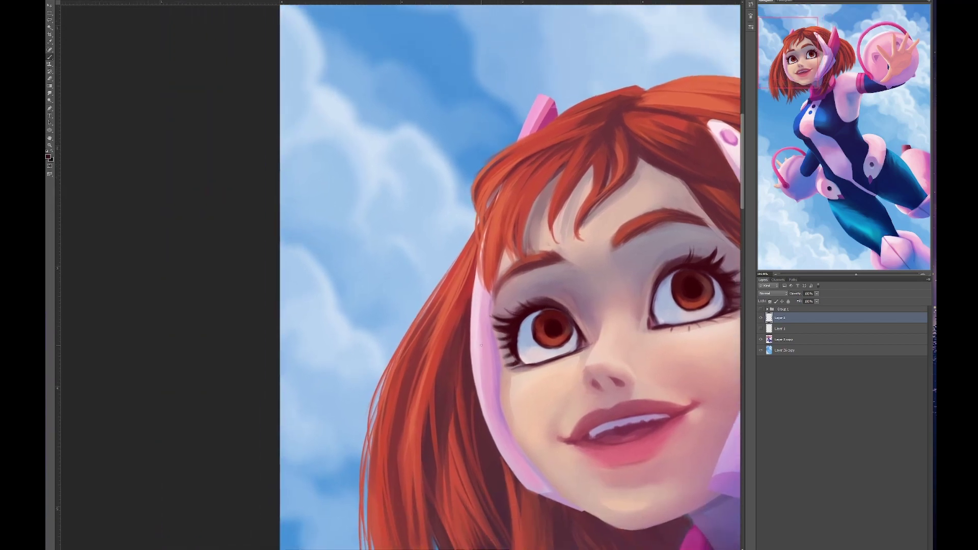
# Step: Fill in the lower outer lashes of her right eye and refine their tips along the lower lid
pyautogui.hscroll(2, 467, 360)
pyautogui.scroll(1, 468, 360)
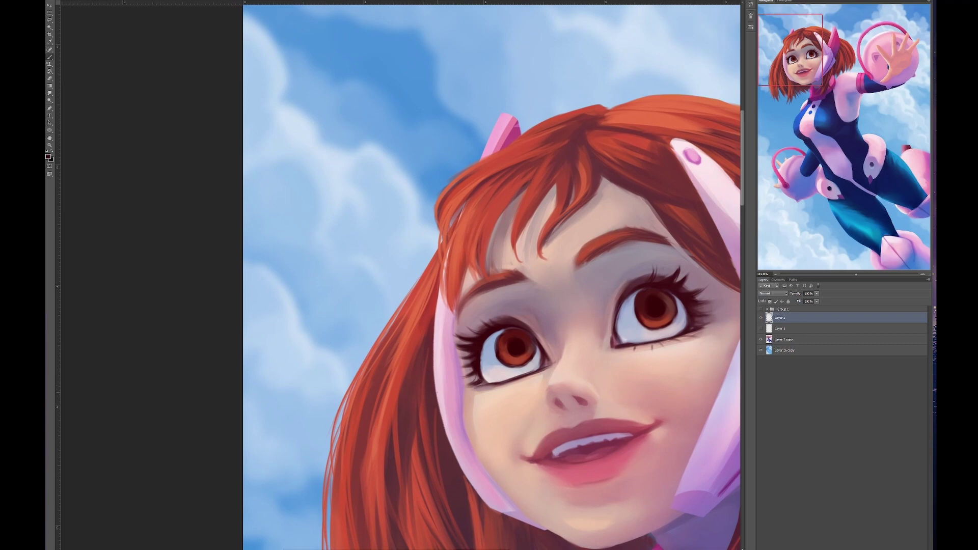
pyautogui.hscroll(1, 467, 359)
pyautogui.scroll(1, 468, 360)
pyautogui.hscroll(1, 467, 359)
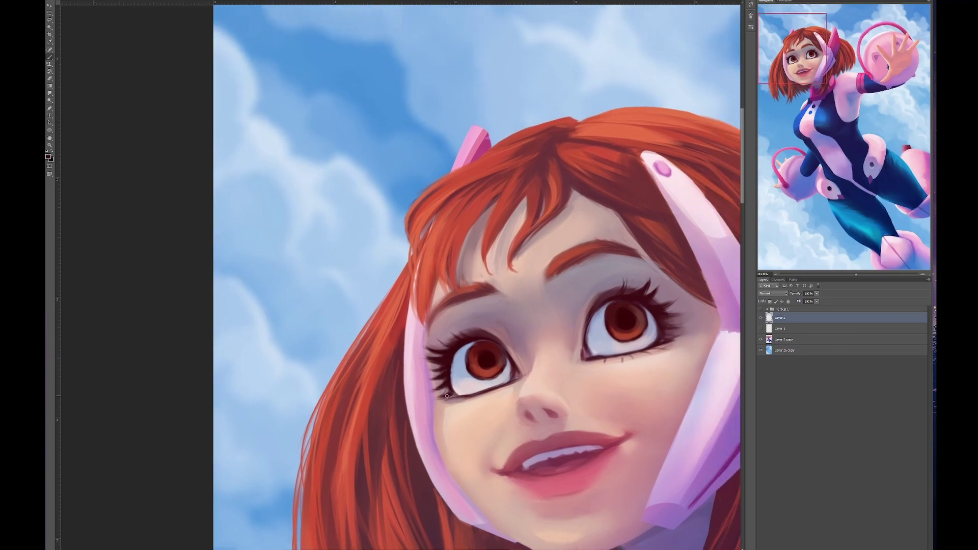
pyautogui.hscroll(-1, 446, 395)
pyautogui.hscroll(2, 459, 408)
pyautogui.scroll(1, 458, 407)
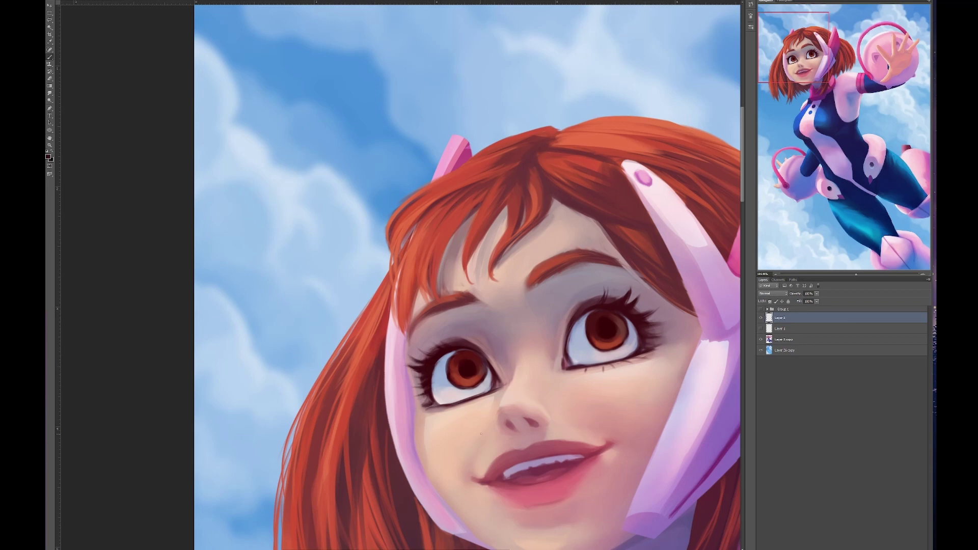
pyautogui.hscroll(2, 481, 433)
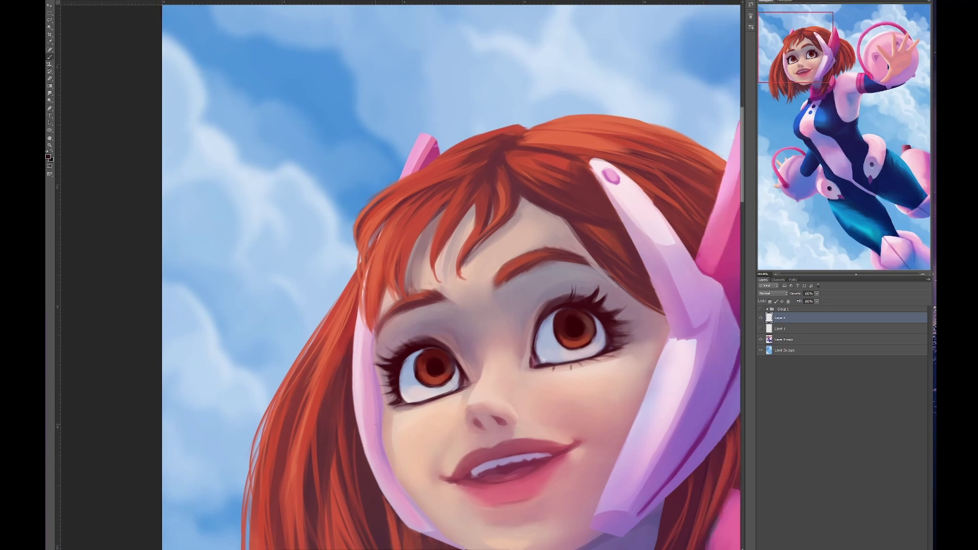
# Step: Soften the eyelid shading above her right eye so the new lashes blend into the skin
pyautogui.hscroll(-1, 451, 275)
pyautogui.scroll(-1, 450, 275)
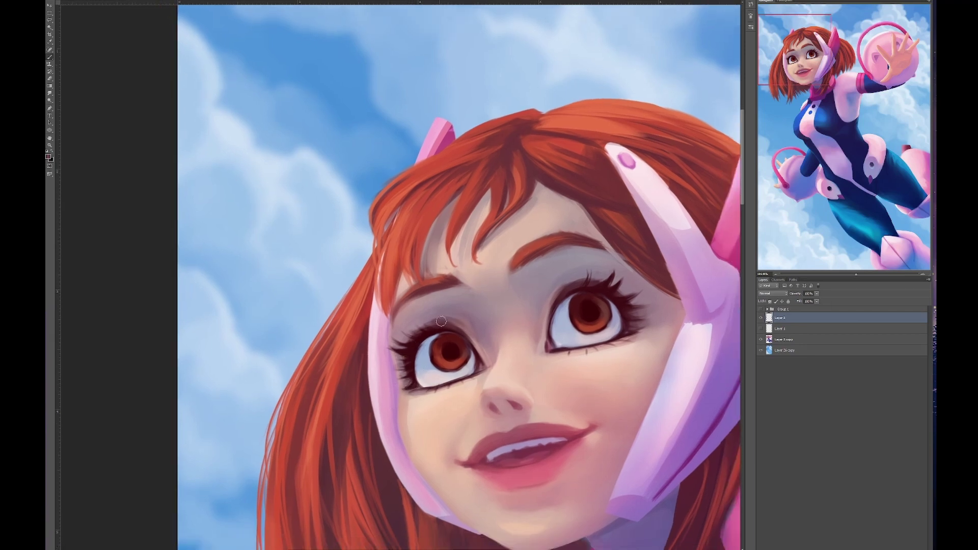
pyautogui.hscroll(3, 453, 313)
pyautogui.scroll(-1, 453, 314)
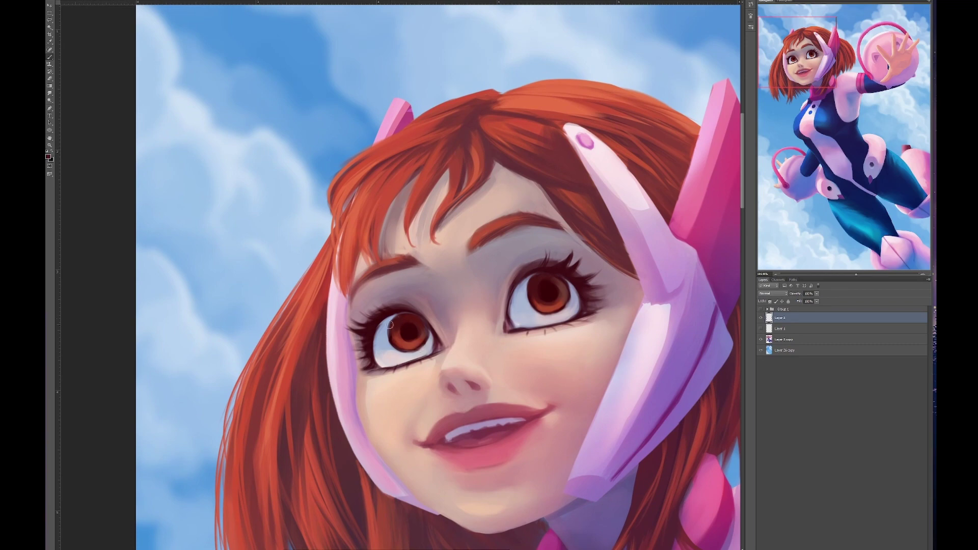
# Step: Deepen the pupils and upper irises of both eyes, leaving the lower irises a warmer red-brown
pyautogui.scroll(1, 399, 347)
pyautogui.scroll(-2, 387, 351)
pyautogui.hscroll(1, 387, 352)
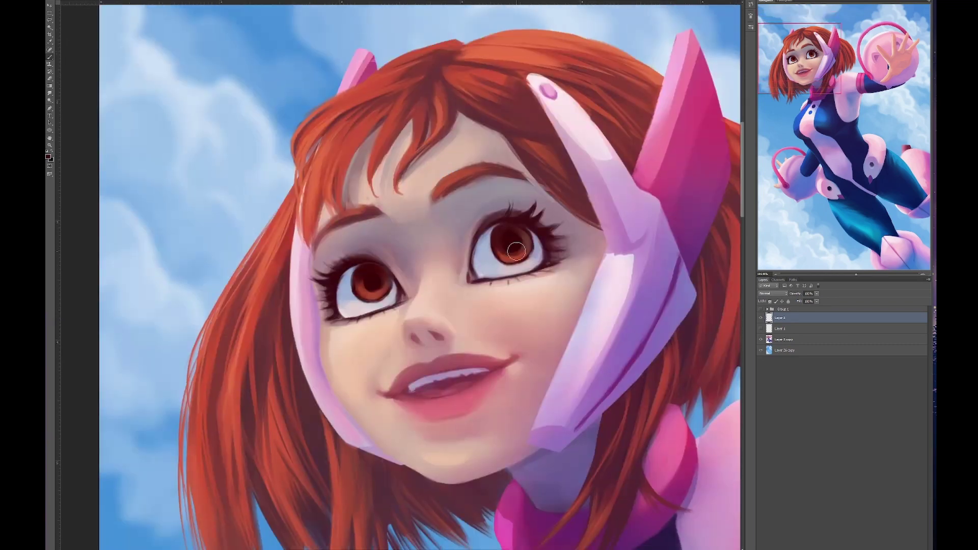
pyautogui.hscroll(2, 343, 364)
pyautogui.scroll(1, 344, 364)
pyautogui.scroll(4, 533, 379)
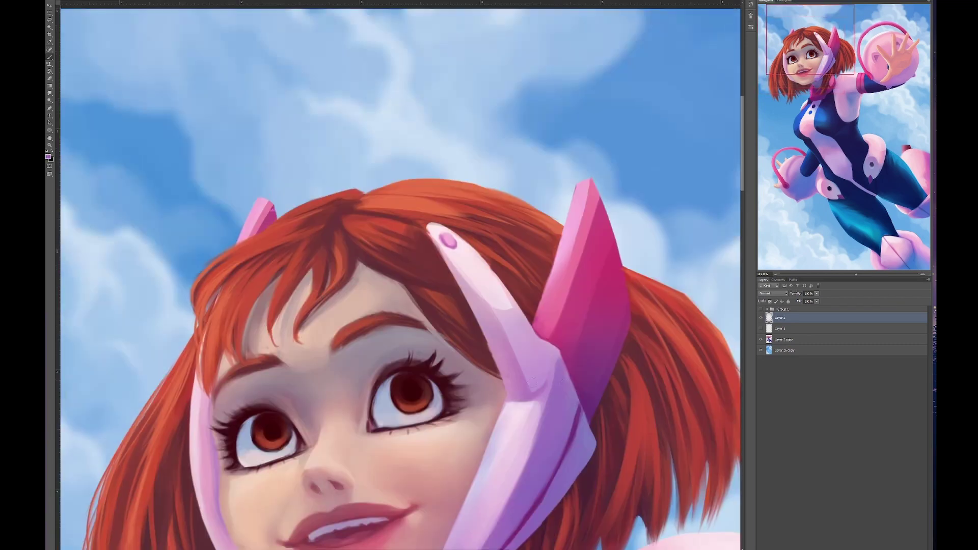
pyautogui.scroll(-3, 535, 383)
pyautogui.scroll(-2, 535, 383)
pyautogui.hscroll(-2, 535, 382)
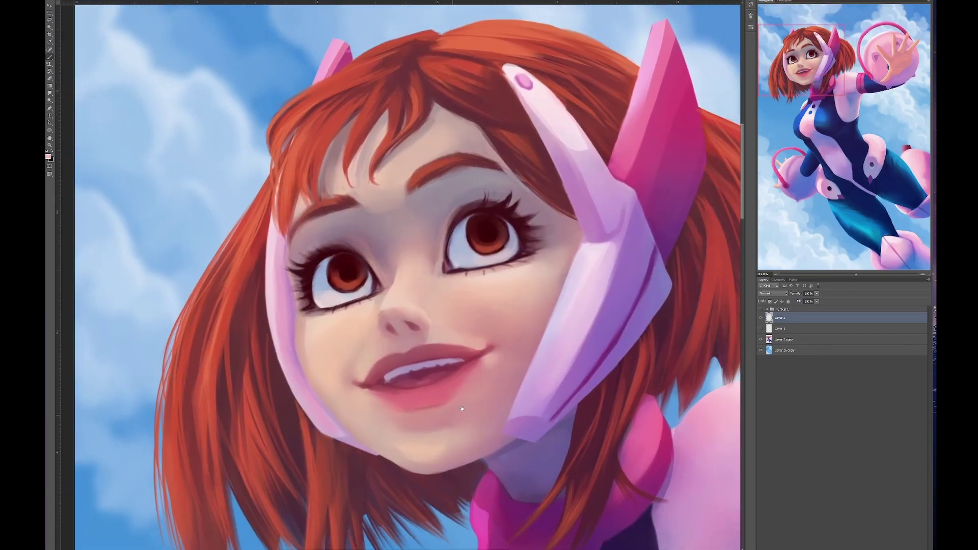
# Step: Add small white catchlights to both irises and tiny highlights at the inner eye corners on a new layer
pyautogui.hotkey('ctrl', 'shift', 'alt', 'n')
pyautogui.press('F5')
pyautogui.press('F5')
pyautogui.scroll(1, 472, 244)
pyautogui.hscroll(1, 472, 244)
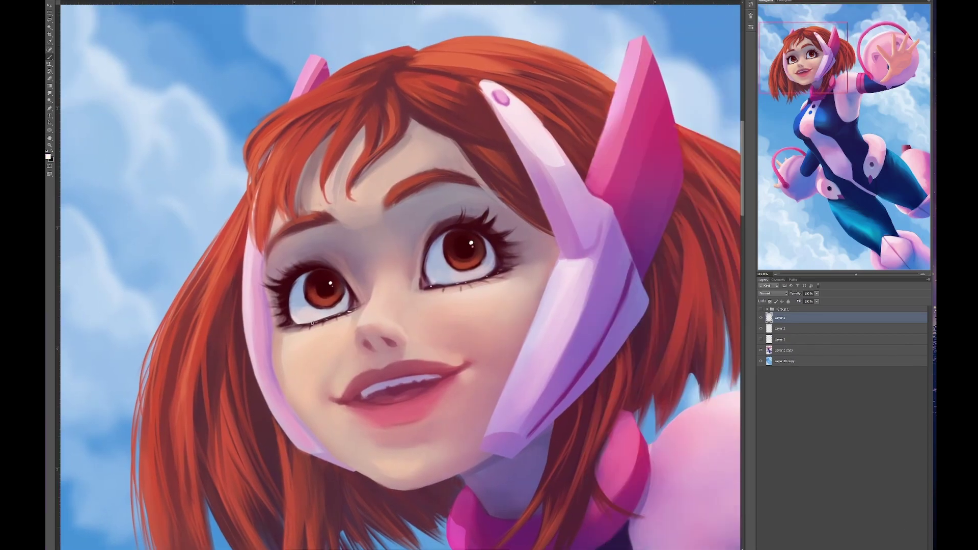
# Step: Brighten the lower irises of both eyes with warm red reflected light
pyautogui.scroll(1, 427, 278)
pyautogui.hscroll(1, 428, 278)
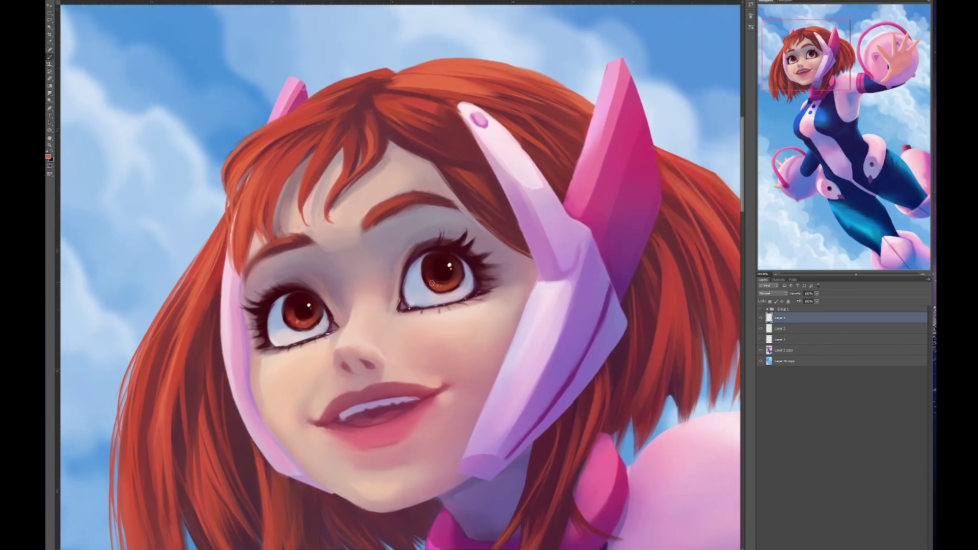
pyautogui.scroll(1, 432, 284)
pyautogui.hscroll(1, 431, 283)
pyautogui.hscroll(-2, 423, 316)
# Step: Add short, pale pink highlight strokes to the lower lip and soften them into the lip colour
pyautogui.scroll(-4, 415, 359)
pyautogui.hscroll(-1, 416, 359)
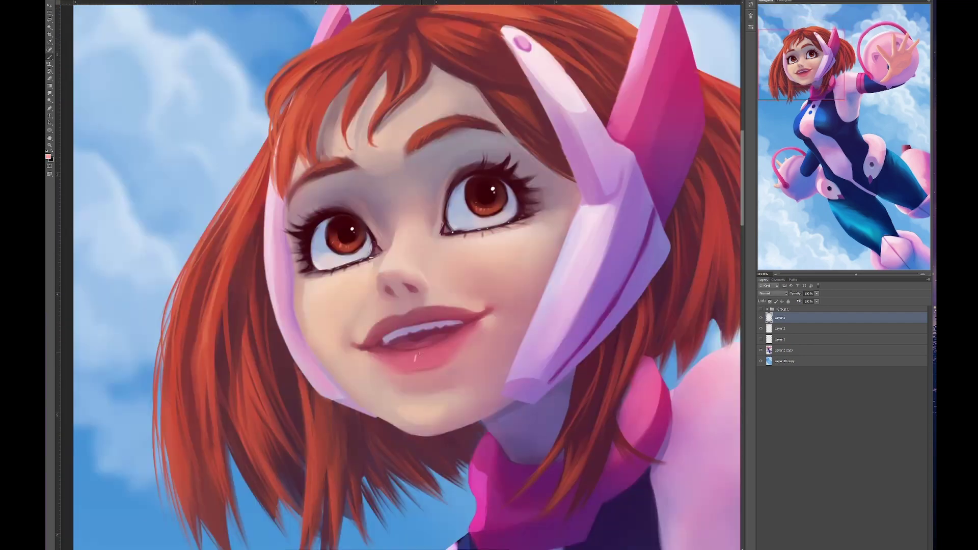
pyautogui.scroll(1, 421, 321)
pyautogui.hscroll(1, 421, 321)
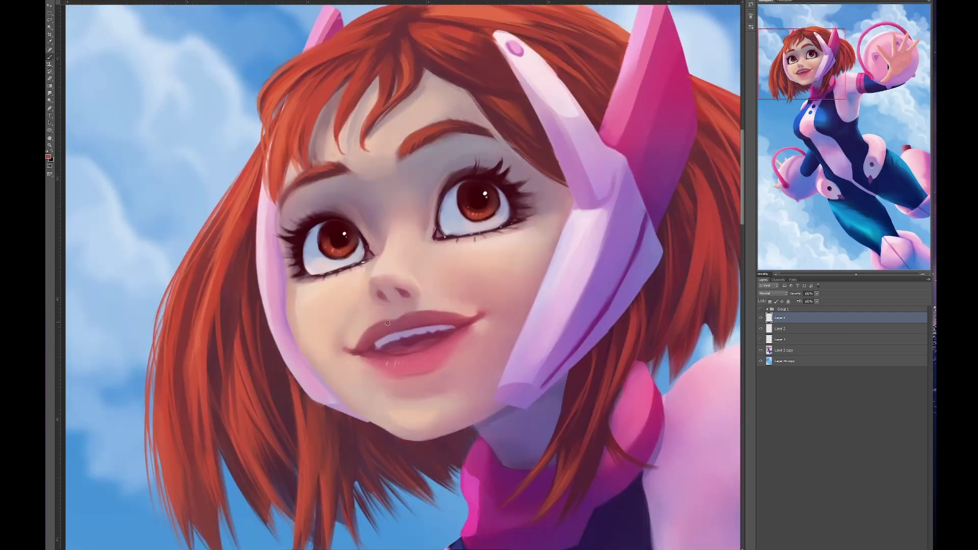
# Step: Refine the upper lip, mouth corners and edges of the teeth with colours sampled from the painting
pyautogui.hscroll(-2, 408, 338)
pyautogui.scroll(1, 408, 338)
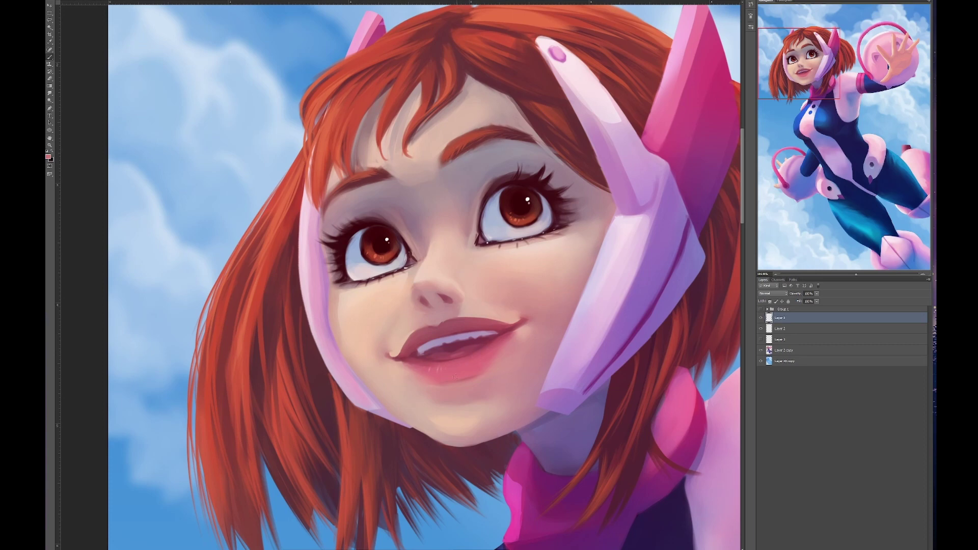
pyautogui.scroll(-1, 455, 376)
pyautogui.hscroll(1, 455, 376)
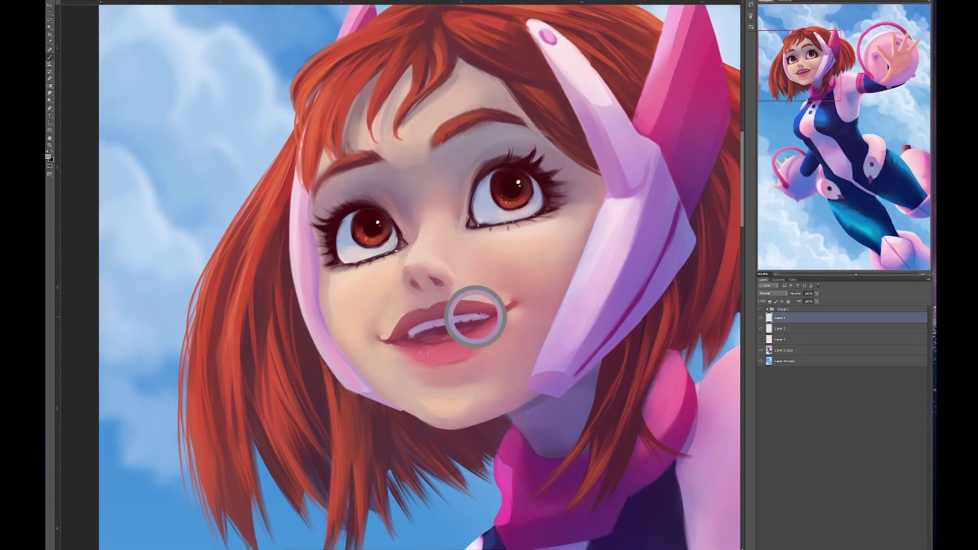
pyautogui.scroll(2, 378, 144)
pyautogui.hscroll(2, 378, 144)
pyautogui.scroll(2, 378, 144)
pyautogui.hscroll(-2, 378, 144)
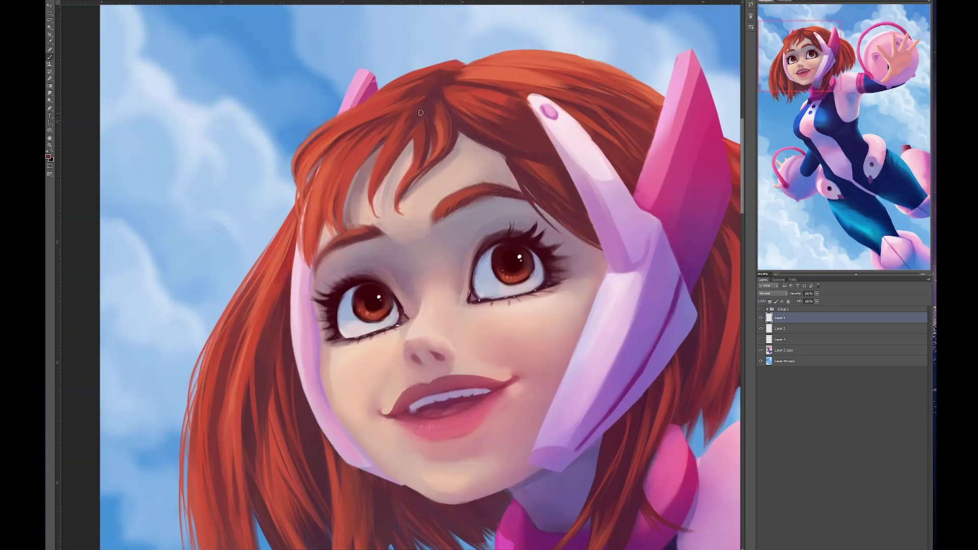
# Step: Paint fine loose strands along the hair and fringe, and add tiny white highlights to the nose tip and lower lip
pyautogui.scroll(1, 276, 164)
pyautogui.hscroll(5, 275, 165)
pyautogui.scroll(-3, 276, 165)
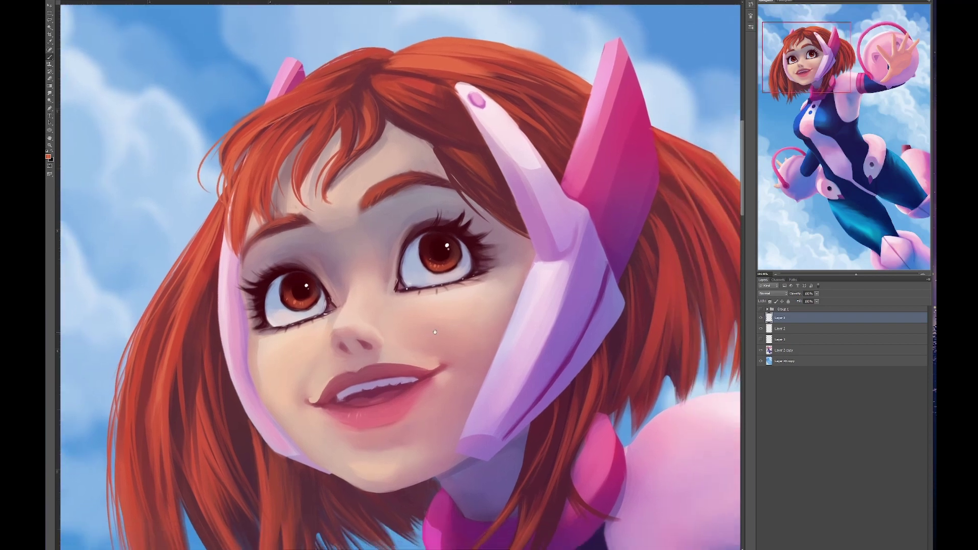
pyautogui.scroll(4, 400, 275)
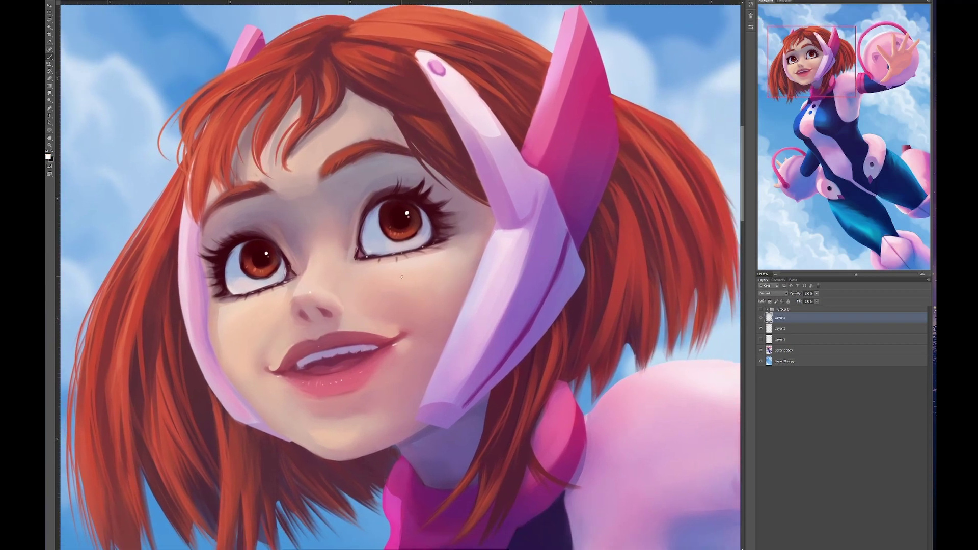
pyautogui.hscroll(-2, 401, 275)
pyautogui.scroll(-1, 467, 144)
pyautogui.hscroll(1, 467, 144)
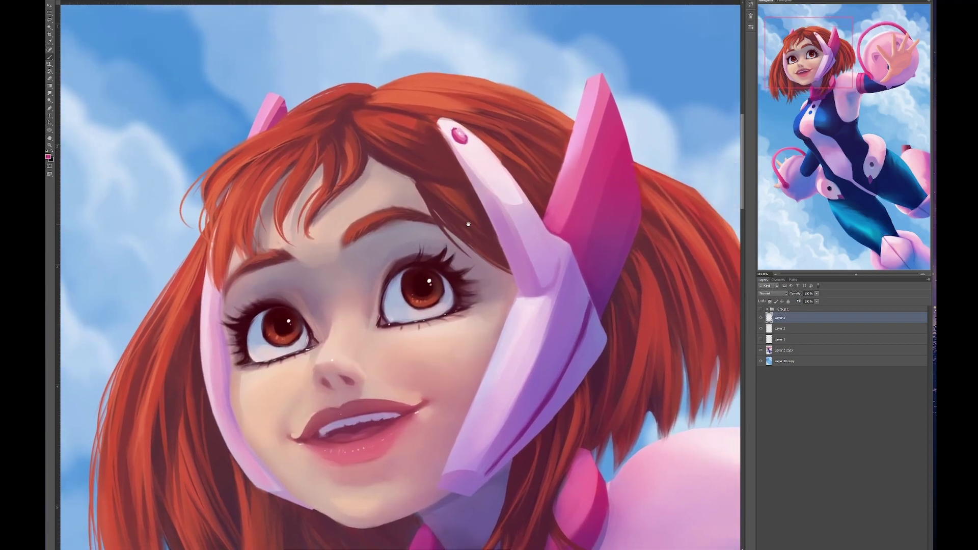
# Step: Repaint the small round button on the headgear's front prong as a glossy magenta gem with a light highlight
pyautogui.scroll(-6, 468, 144)
pyautogui.hscroll(1, 467, 144)
pyautogui.scroll(5, 442, 195)
pyautogui.hscroll(-3, 443, 195)
pyautogui.scroll(-1, 443, 195)
pyautogui.hscroll(1, 443, 196)
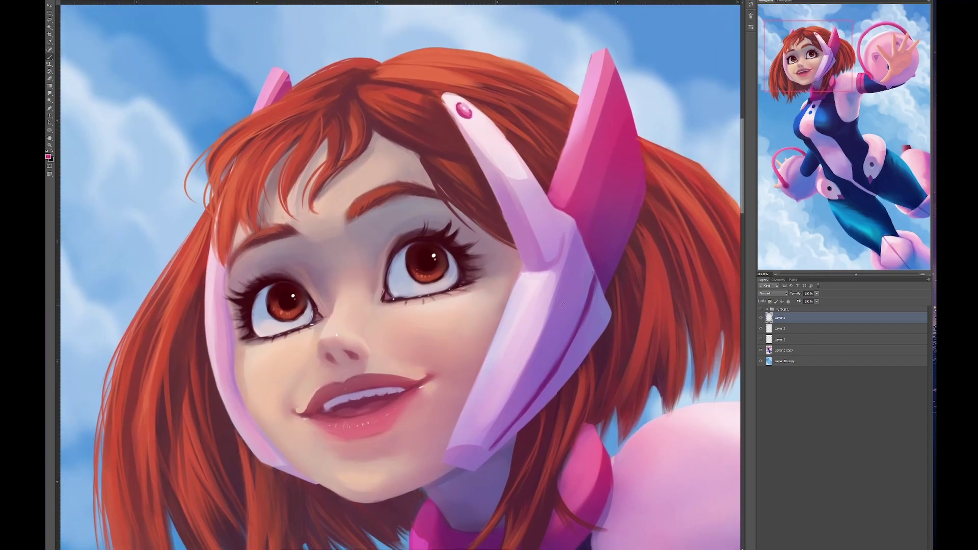
pyautogui.scroll(1, 564, 304)
pyautogui.hscroll(2, 564, 304)
pyautogui.scroll(-1, 564, 304)
pyautogui.hscroll(-2, 564, 304)
# Step: Paint light blue sky reflections over the upper part of both irises on a new layer with a changed blend mode
pyautogui.hotkey('ctrl', 'shift', 'alt', 'n')
pyautogui.click(773, 293)
pyautogui.click(769, 352)
pyautogui.moveTo(402, 257)
pyautogui.mouseDown()
pyautogui.moveTo(461, 247)
pyautogui.moveTo(402, 239)
pyautogui.mouseUp()
pyautogui.moveTo(262, 275); pyautogui.dragTo(313, 300)
pyautogui.scroll(1, 301, 290)
pyautogui.hscroll(-1, 300, 290)
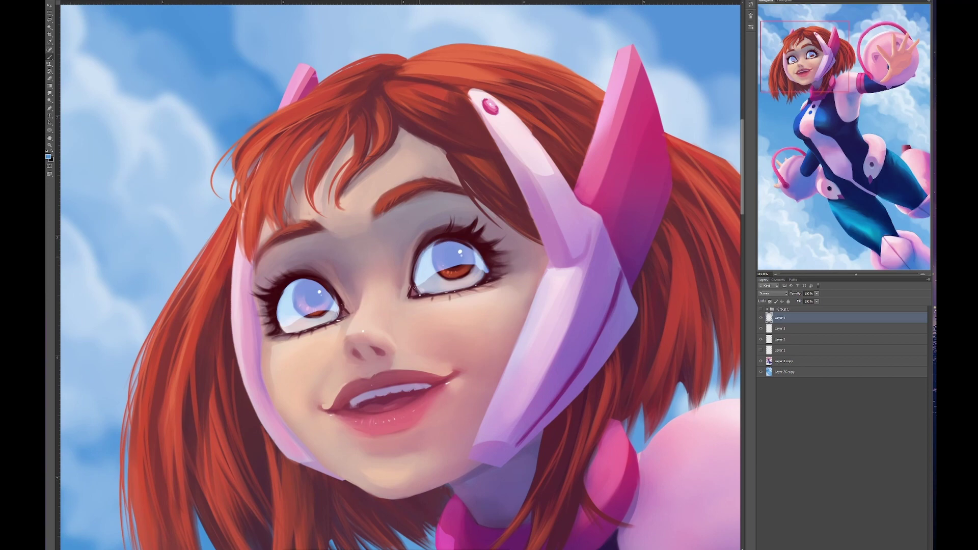
# Step: Add a layer mask to the blue eye reflections and fade them softly into the red irises with black
pyautogui.press('d')
pyautogui.hotkey('ctrl', 'alt', 'm')
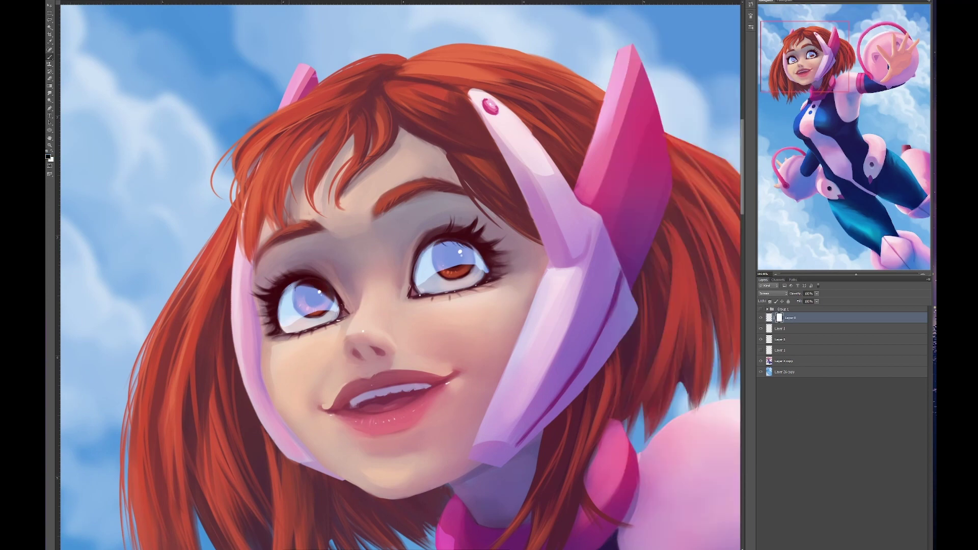
pyautogui.moveTo(431, 268)
pyautogui.mouseDown()
pyautogui.moveTo(306, 310)
pyautogui.moveTo(448, 270)
pyautogui.mouseUp()
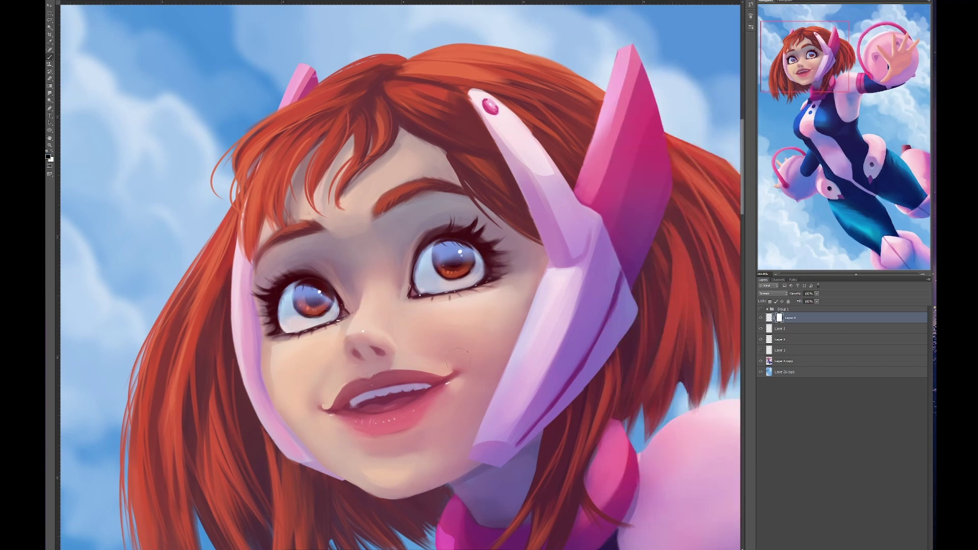
# Step: Shift the hue of the blue eye reflections and lower their layer opacity for a subtler effect
pyautogui.hotkey('ctrl', 'u')
pyautogui.moveTo(127, 411); pyautogui.dragTo(144, 411)
pyautogui.press('Return')
pyautogui.moveTo(817, 293); pyautogui.dragTo(762, 330)
pyautogui.moveTo(817, 293); pyautogui.dragTo(812, 301)
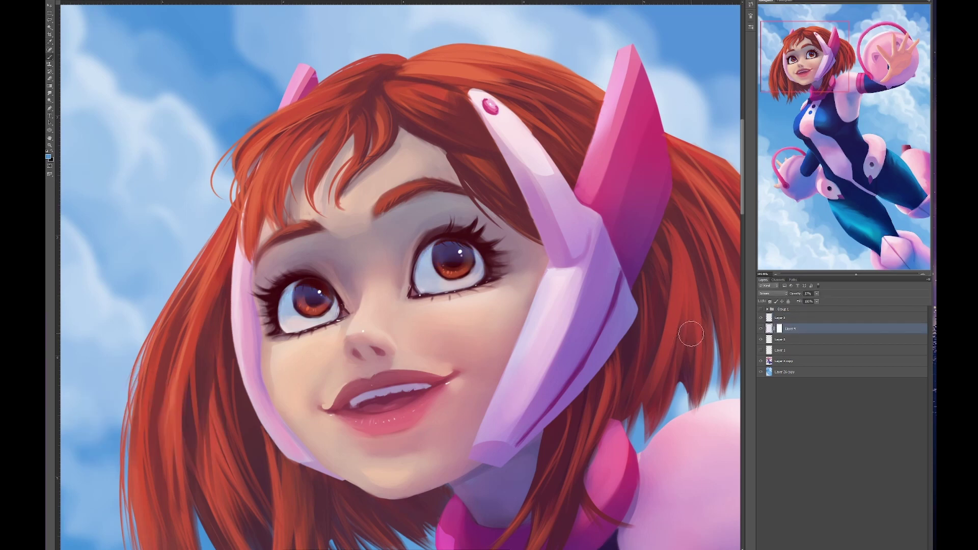
# Step: Refine the hair strands around the parting and beside the forehead on a new layer with colours sampled from the painting
pyautogui.hotkey('ctrl', 'shift', 'alt', 'n')
pyautogui.scroll(3, 659, 330)
pyautogui.keyDown('alt'); pyautogui.click(374, 143); pyautogui.keyUp('alt')
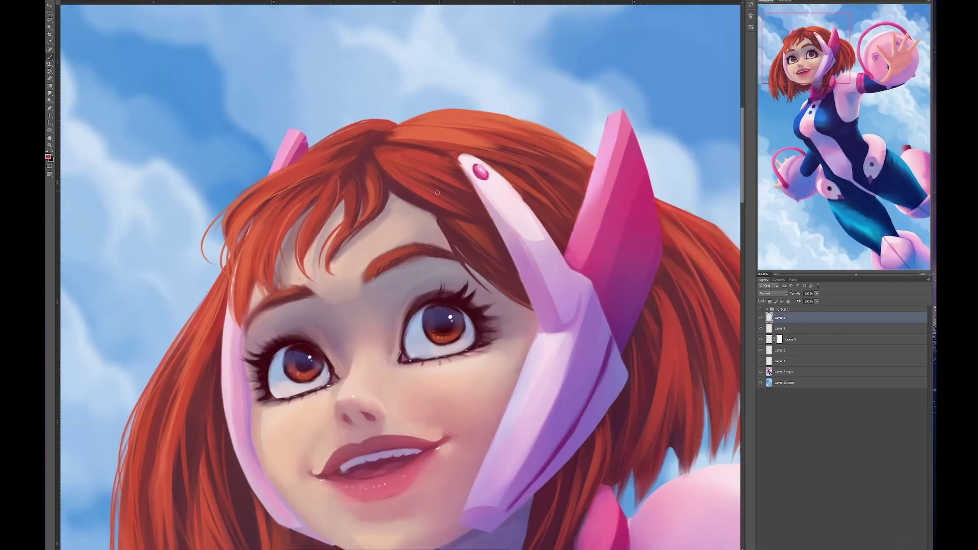
pyautogui.moveTo(374, 143); pyautogui.dragTo(352, 171)
pyautogui.keyDown('alt'); pyautogui.click(475, 245); pyautogui.keyUp('alt')
pyautogui.moveTo(501, 263); pyautogui.dragTo(478, 258)
pyautogui.moveTo(571, 354)
pyautogui.mouseDown()
pyautogui.moveTo(591, 387)
pyautogui.moveTo(612, 76)
pyautogui.moveTo(641, 372)
pyautogui.moveTo(634, 356)
pyautogui.moveTo(629, 365)
pyautogui.mouseUp()
# Step: Delete one unneeded detail layer and merge the remaining face and hair detail layers with the character layer
pyautogui.click(779, 361)
pyautogui.press('Delete')
pyautogui.keyDown('shift'); pyautogui.click(774, 317); pyautogui.keyUp('shift')
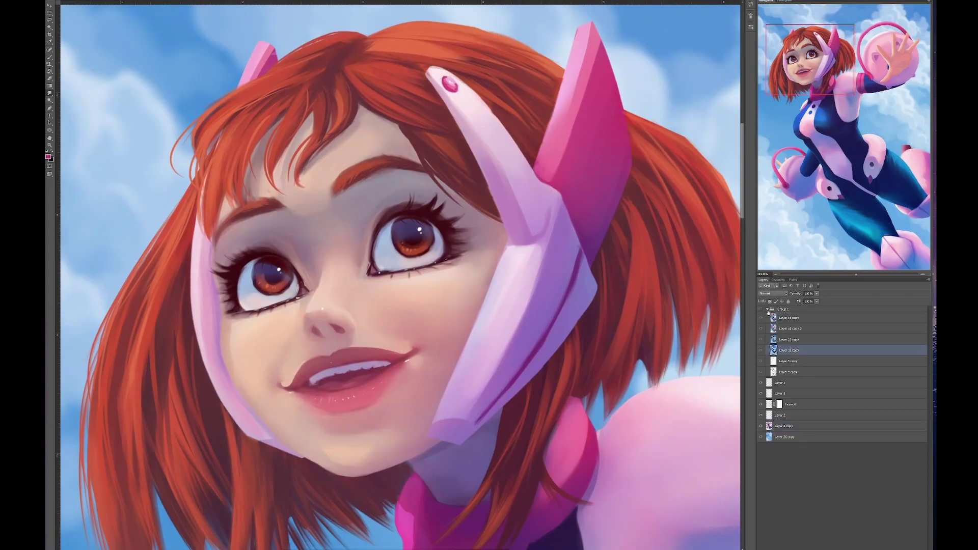
pyautogui.hotkey('ctrl', 'e')
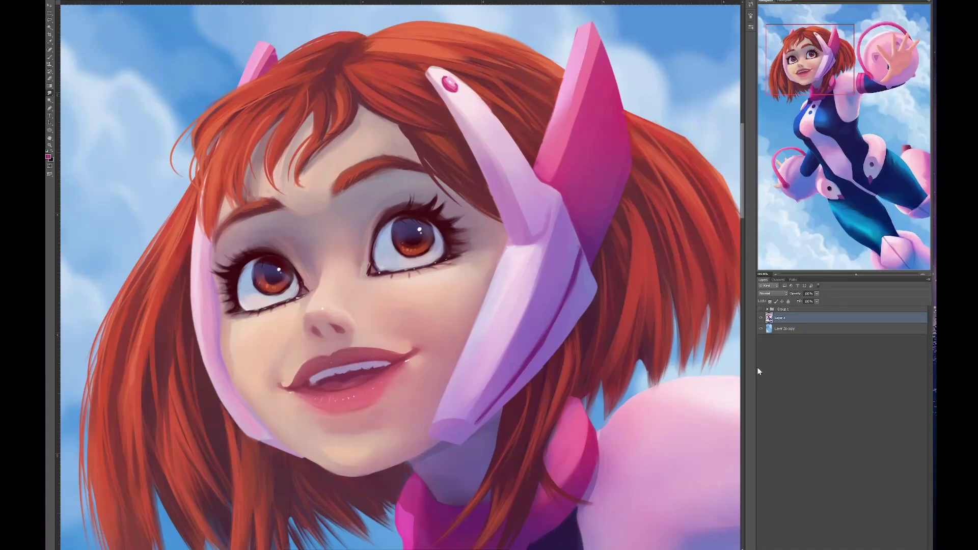
pyautogui.moveTo(619, 356)
pyautogui.mouseDown()
pyautogui.moveTo(306, 458)
pyautogui.moveTo(518, 316)
pyautogui.moveTo(530, 404)
pyautogui.mouseUp()
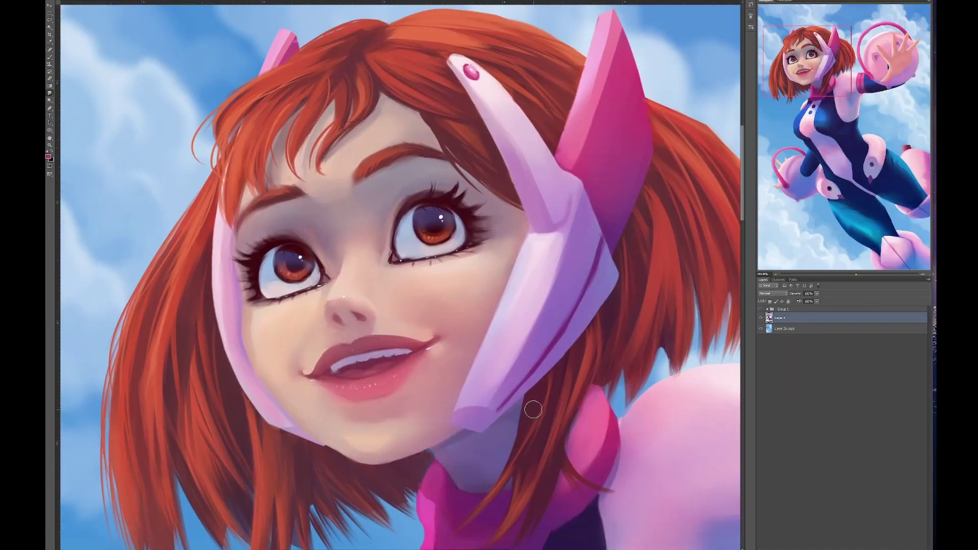
# Step: Create a new layer above the character and turn off Scattering for the brush
pyautogui.hotkey('ctrl', '0')
pyautogui.hotkey('ctrl', 'shift', 'alt', 'n')
pyautogui.click(751, 15)
pyautogui.click(750, 15)
pyautogui.click(750, 27)
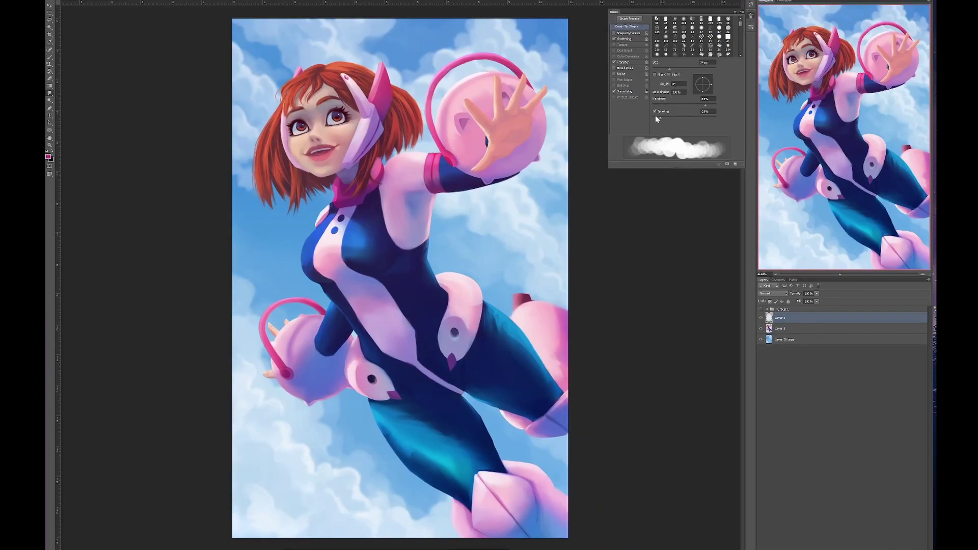
pyautogui.click(624, 39)
pyautogui.click(629, 19)
pyautogui.click(626, 26)
pyautogui.press('F5')
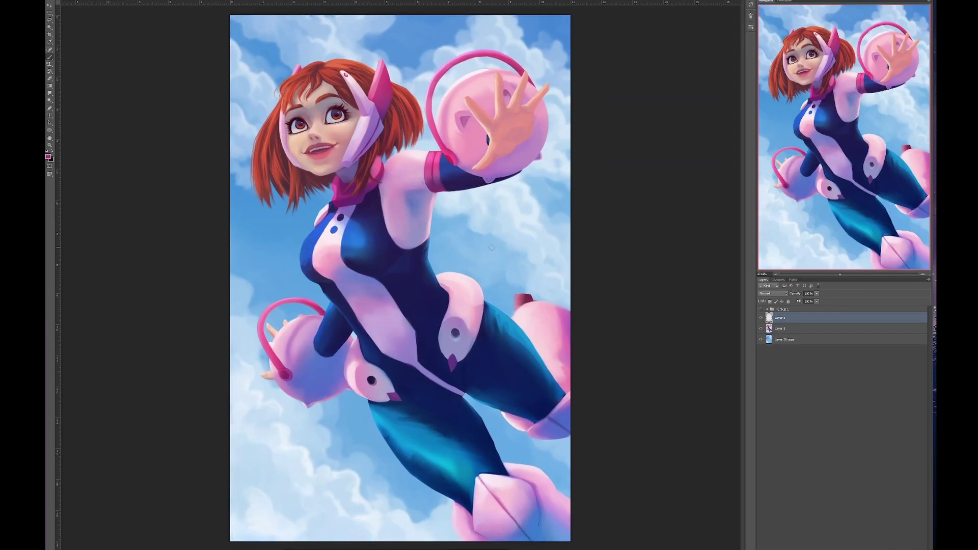
# Step: Rough in grey silhouettes of flying birds in the sky around the heroine, and delete the large one beside her lower leg
pyautogui.moveTo(509, 232); pyautogui.dragTo(483, 251)
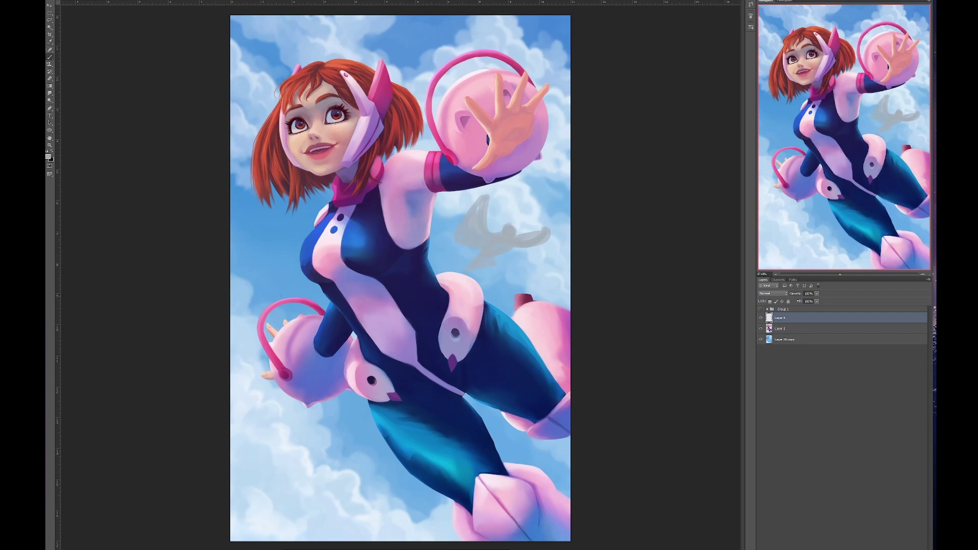
pyautogui.scroll(1, 296, 453)
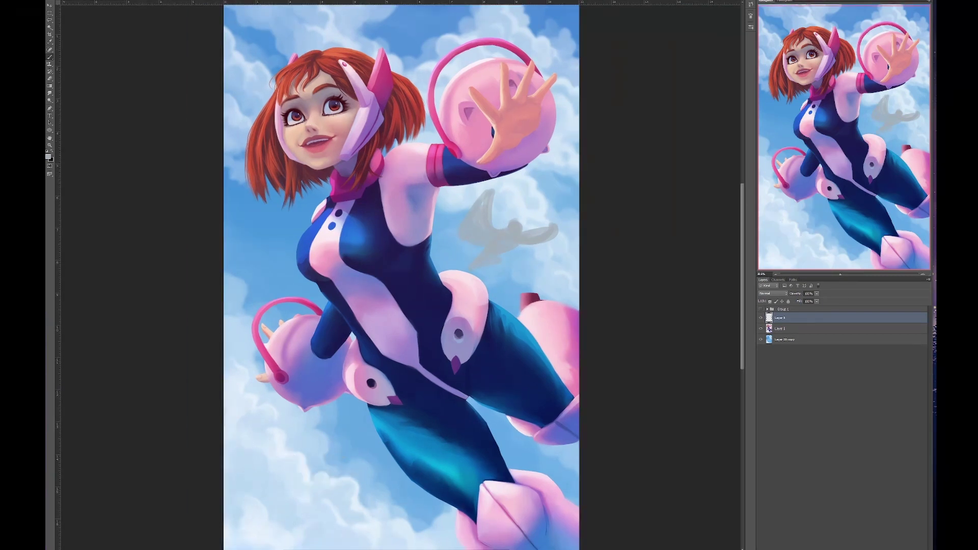
pyautogui.moveTo(269, 484)
pyautogui.mouseDown()
pyautogui.moveTo(305, 489)
pyautogui.moveTo(372, 542)
pyautogui.moveTo(377, 447)
pyautogui.mouseUp()
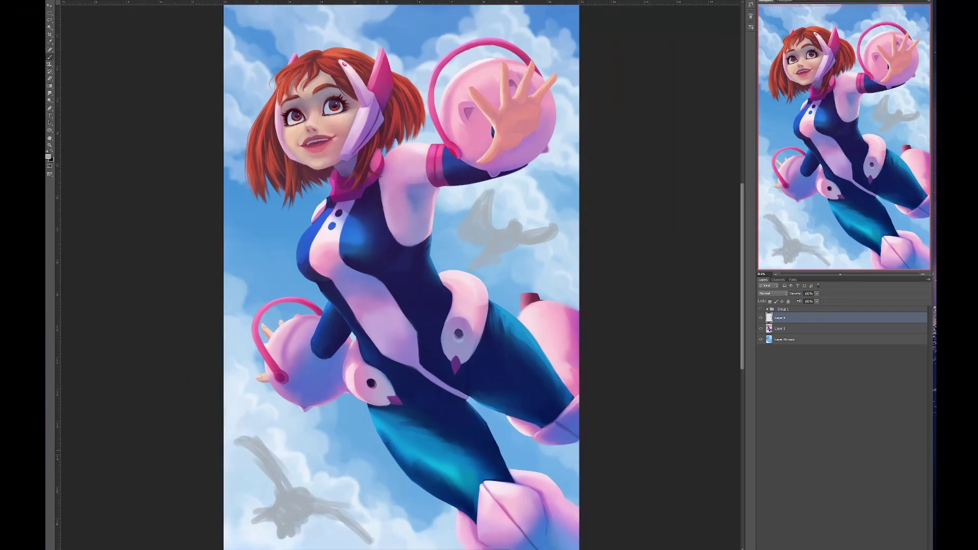
pyautogui.hotkey('ctrl', 't')
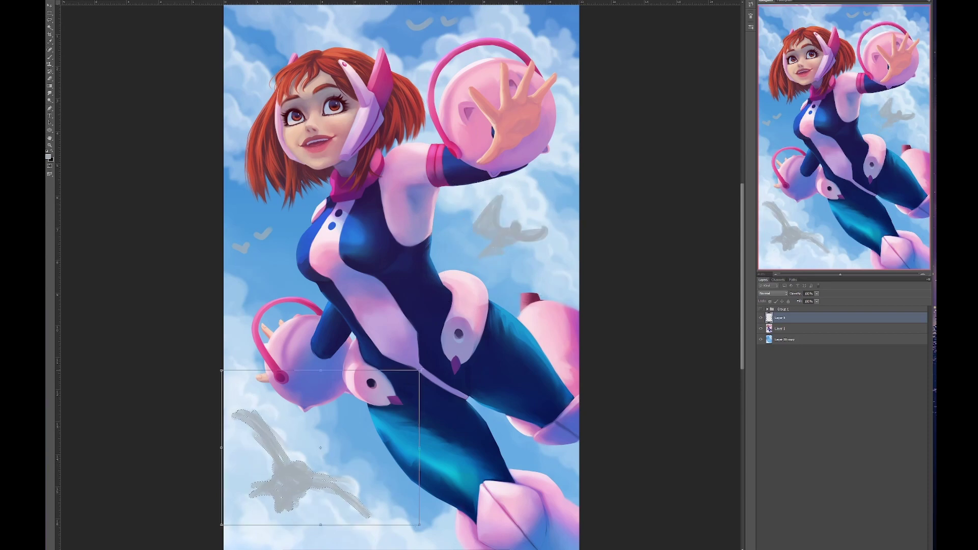
pyautogui.moveTo(334, 410); pyautogui.dragTo(348, 419)
pyautogui.press('Delete')
# Step: Place two white dove reference photos, scaled and tilted, one above the heroine's head and one below her outstretched arm
pyautogui.moveTo(968, 50); pyautogui.dragTo(332, 8)
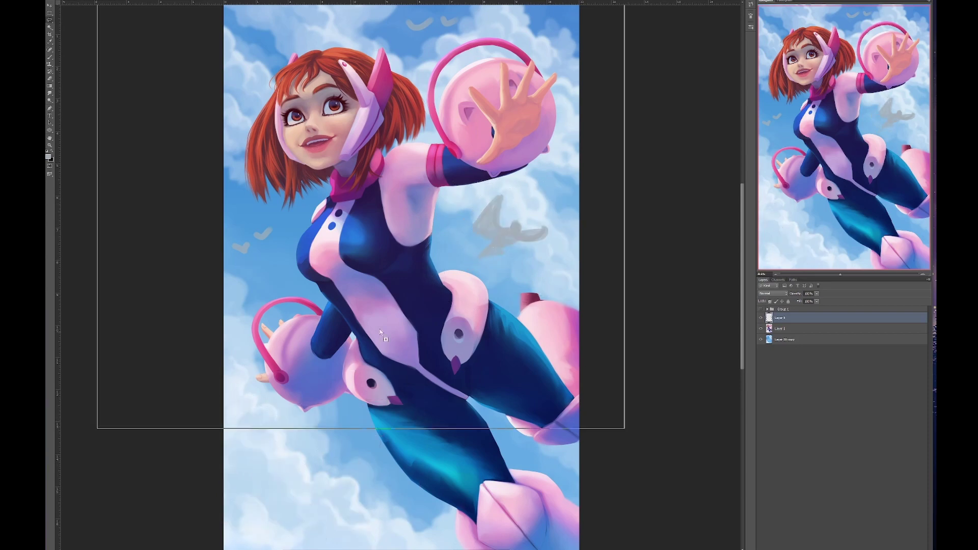
pyautogui.rightClick(328, 230)
pyautogui.moveTo(521, 229); pyautogui.dragTo(311, 484)
pyautogui.press('Escape')
pyautogui.moveTo(356, 382); pyautogui.dragTo(425, 35)
pyautogui.press('Return')
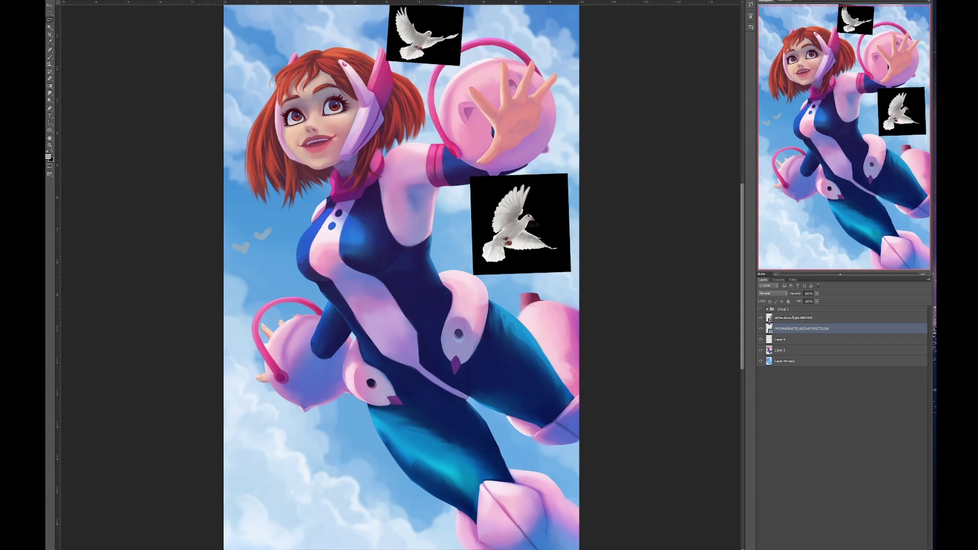
# Step: Place a larger dove photo in the sky beneath her rear hand and rotate it to tilt upward
pyautogui.moveTo(401, 280); pyautogui.dragTo(300, 461)
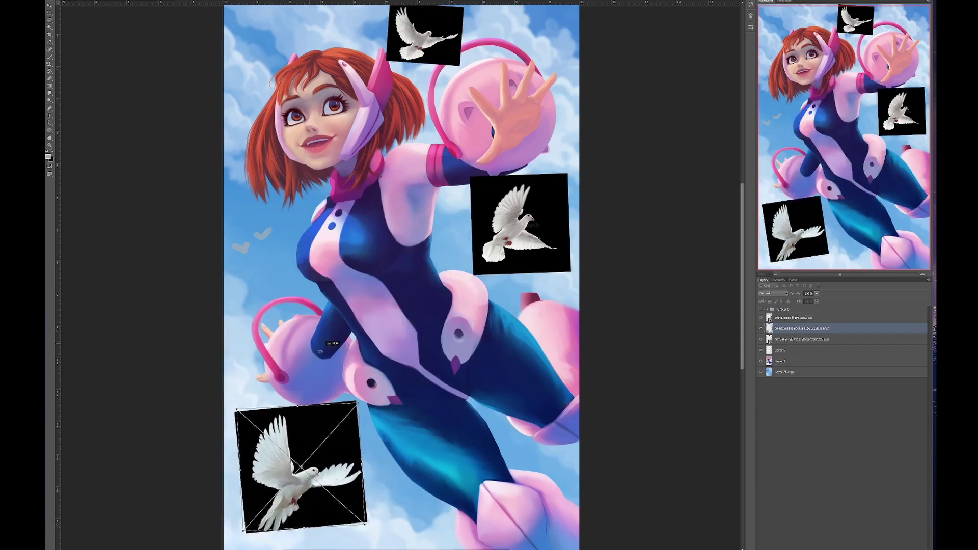
pyautogui.moveTo(395, 527); pyautogui.dragTo(407, 482)
pyautogui.press('Return')
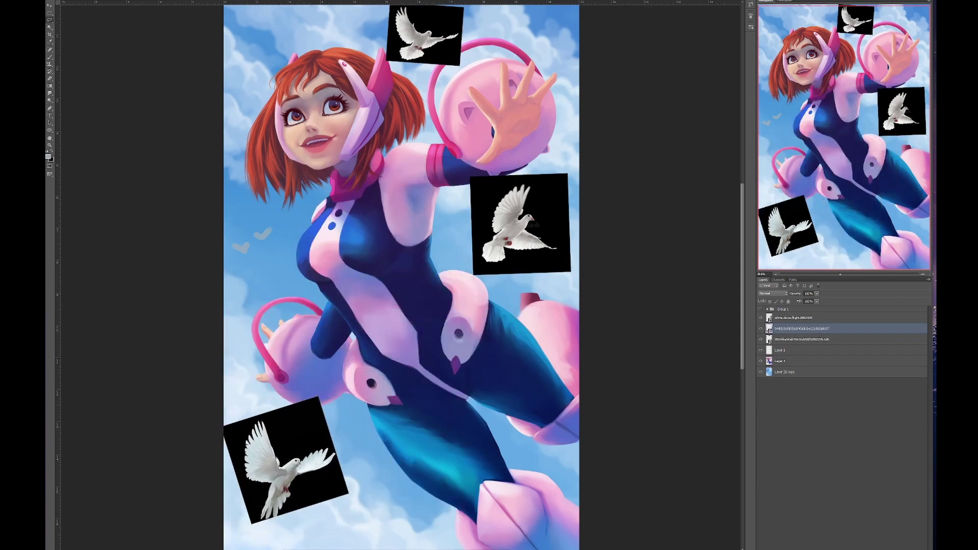
# Step: Add a smaller dove photo beside the large lower dove and adjust the size, rotation and position of both
pyautogui.moveTo(387, 418); pyautogui.dragTo(376, 504)
pyautogui.moveTo(406, 447); pyautogui.dragTo(380, 465)
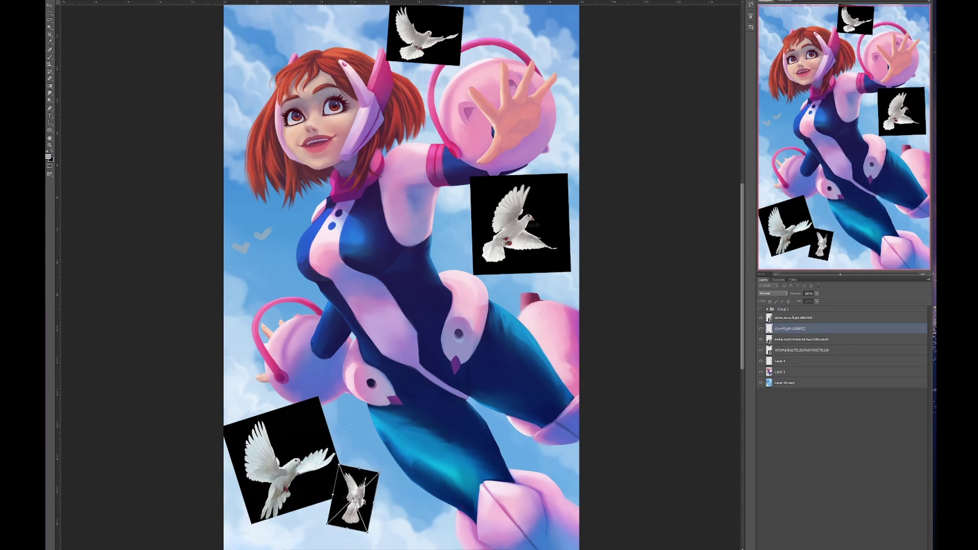
pyautogui.moveTo(327, 524); pyautogui.dragTo(295, 541)
pyautogui.press('Return')
pyautogui.hotkey('alt', '[')
pyautogui.hotkey('ctrl', 't')
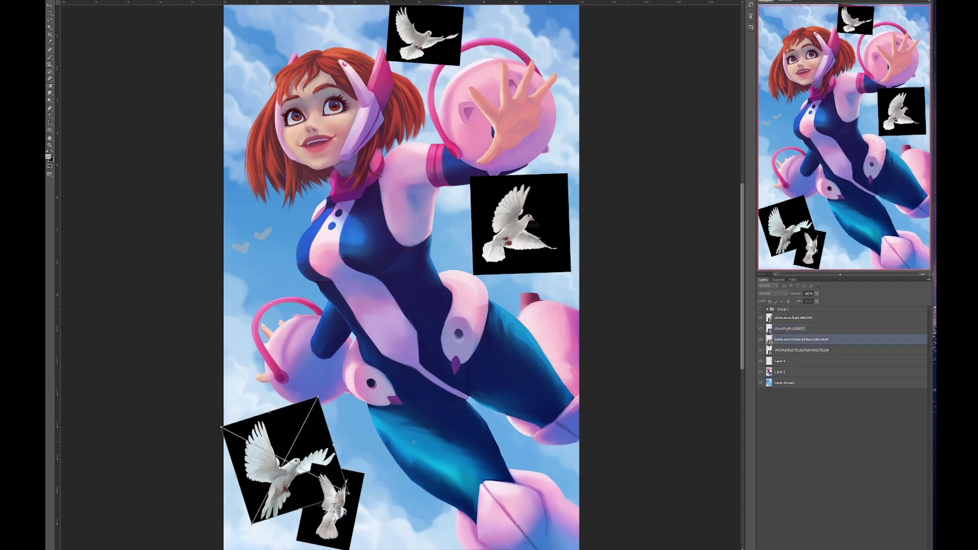
pyautogui.moveTo(414, 442); pyautogui.dragTo(412, 453)
pyautogui.press('Return')
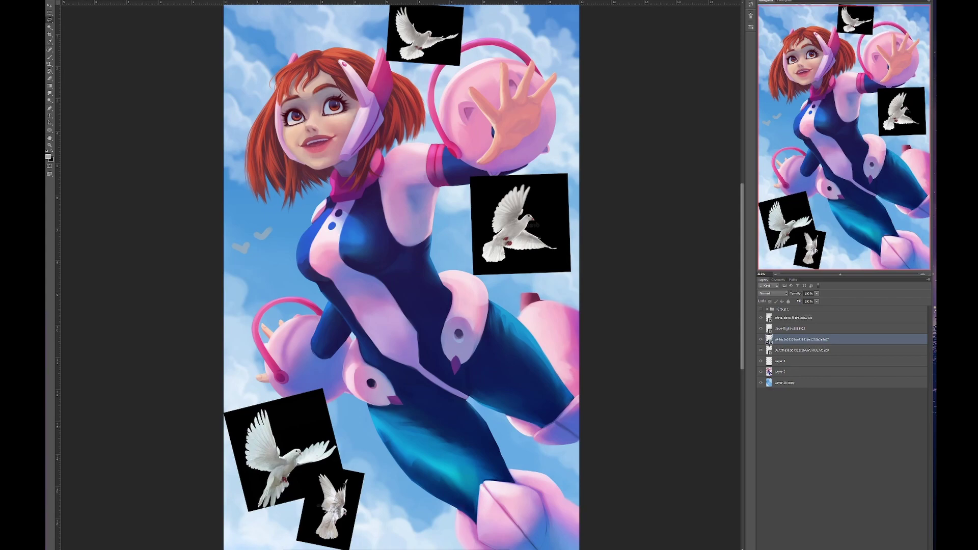
# Step: Remove the rough bird sketch layer and merge the four dove photo layers into one
pyautogui.scroll(2, 723, 339)
pyautogui.hotkey('ctrl', 'e')
pyautogui.rightClick(805, 318)
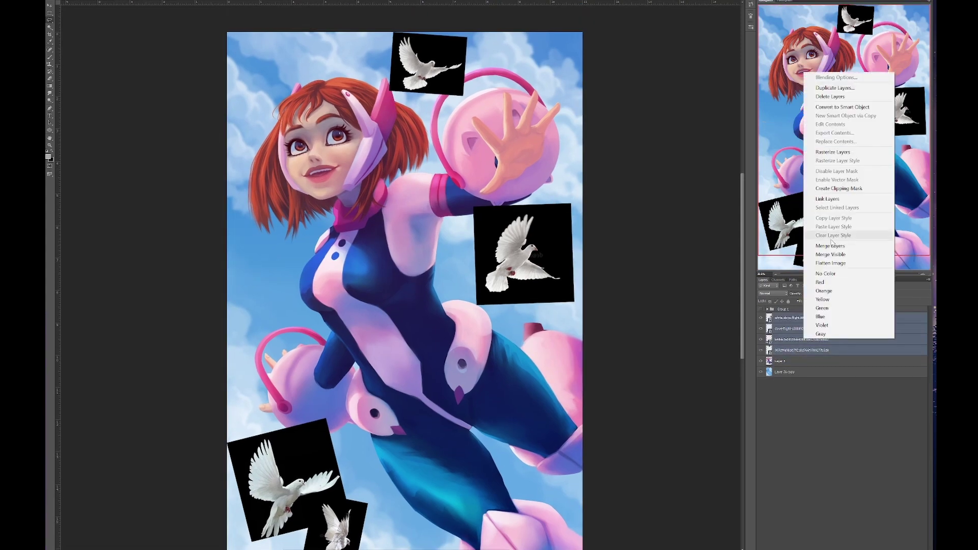
pyautogui.click(882, 517)
# Step: Fade the dove photos to 26% opacity and trace the two upper doves in thin dark lines on a new layer
pyautogui.press('2')
pyautogui.press('6')
pyautogui.hotkey('ctrl', 'shift', 'alt', 'n')
pyautogui.press('b')
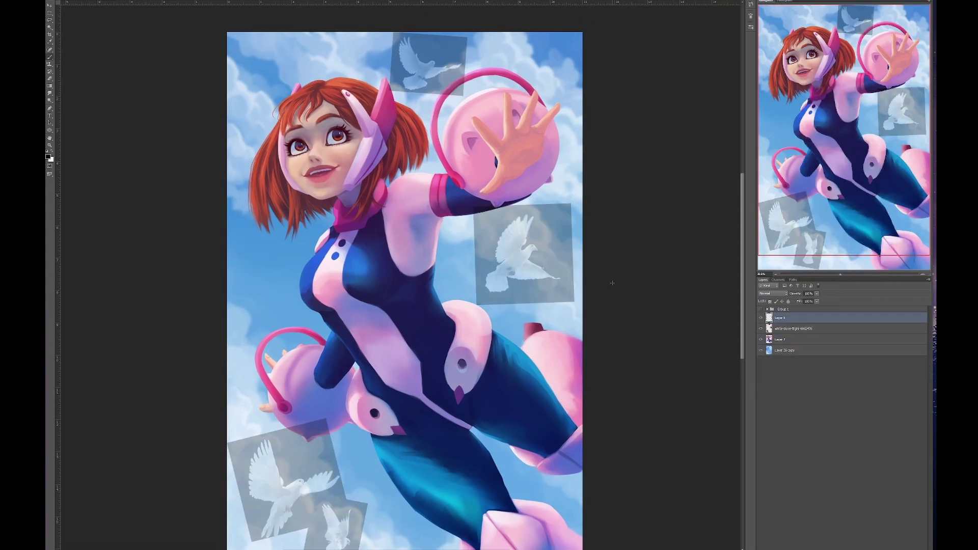
pyautogui.scroll(3, 525, 254)
pyautogui.scroll(5, 400, 306)
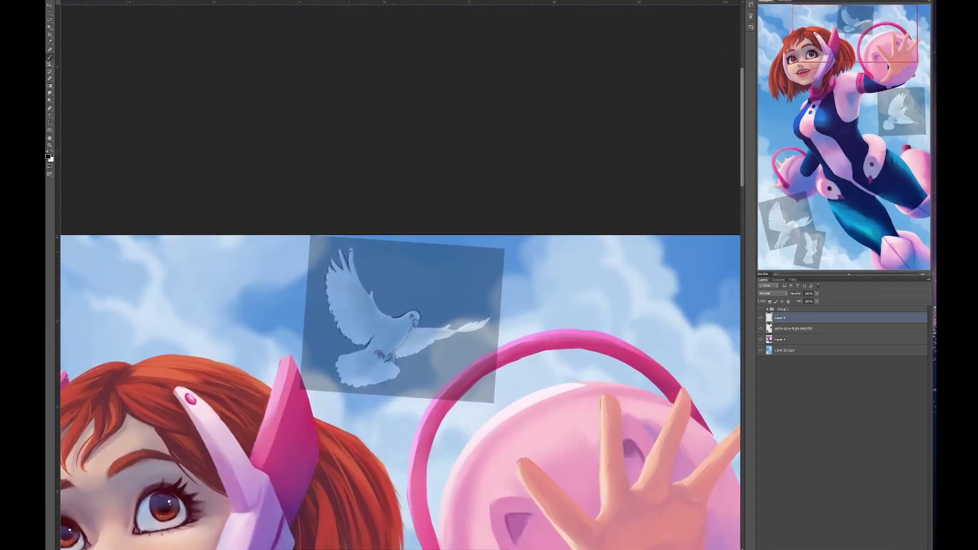
pyautogui.scroll(-10, 400, 275)
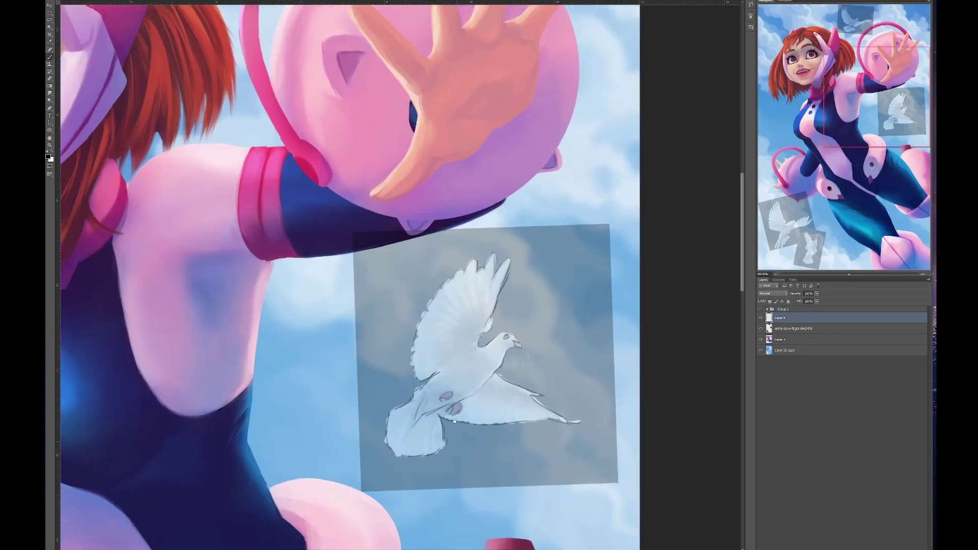
# Step: Trace the wings, head, body and fanned tail of the small lower dove in thin dark lines
pyautogui.scroll(-10, 486, 408)
pyautogui.hscroll(-4, 485, 408)
pyautogui.scroll(-8, 400, 275)
pyautogui.hscroll(-4, 400, 275)
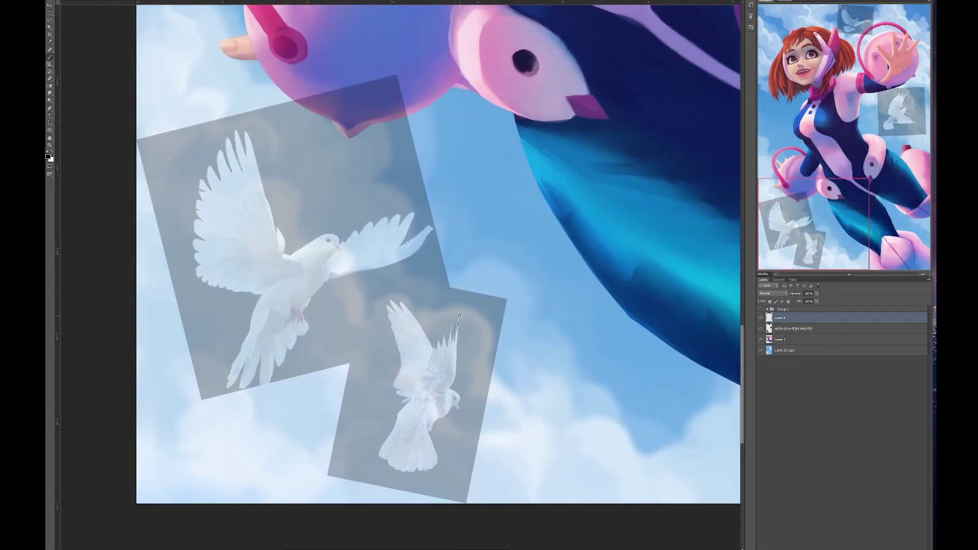
pyautogui.scroll(2, 438, 381)
pyautogui.hscroll(-2, 437, 381)
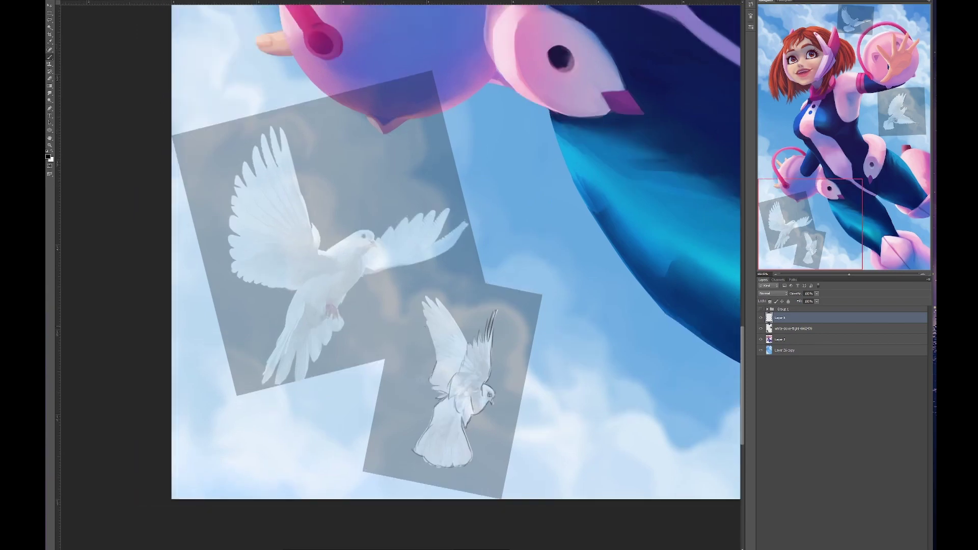
# Step: Trace the large lower dove's wings, head, body and tail feathers, and hide the dove photos
pyautogui.scroll(4, 437, 381)
pyautogui.hscroll(-4, 437, 381)
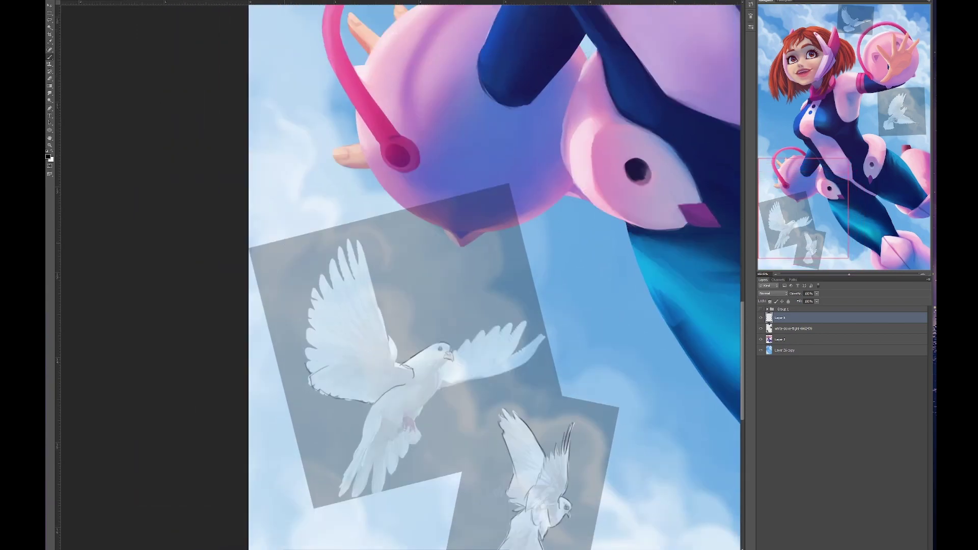
pyautogui.hscroll(2, 473, 275)
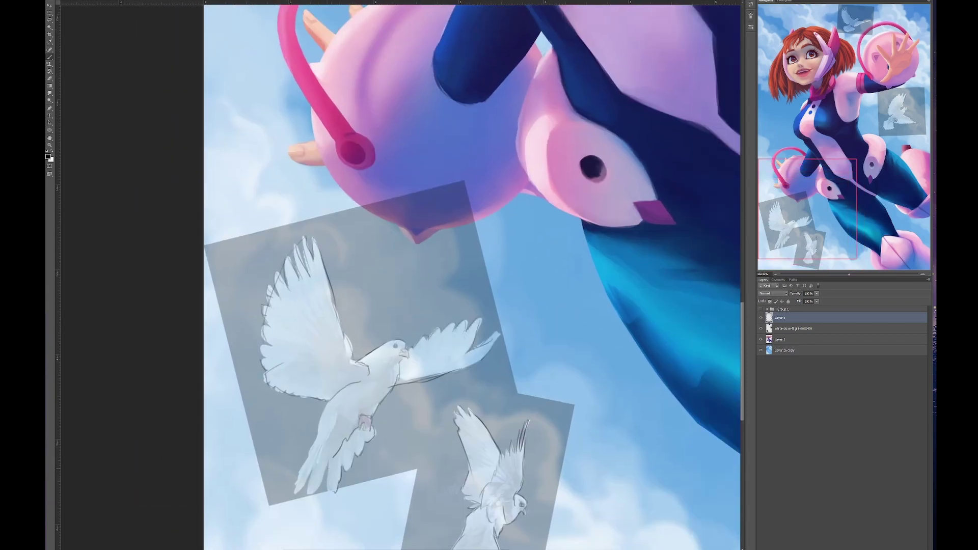
pyautogui.click(761, 329)
pyautogui.scroll(-2, 473, 275)
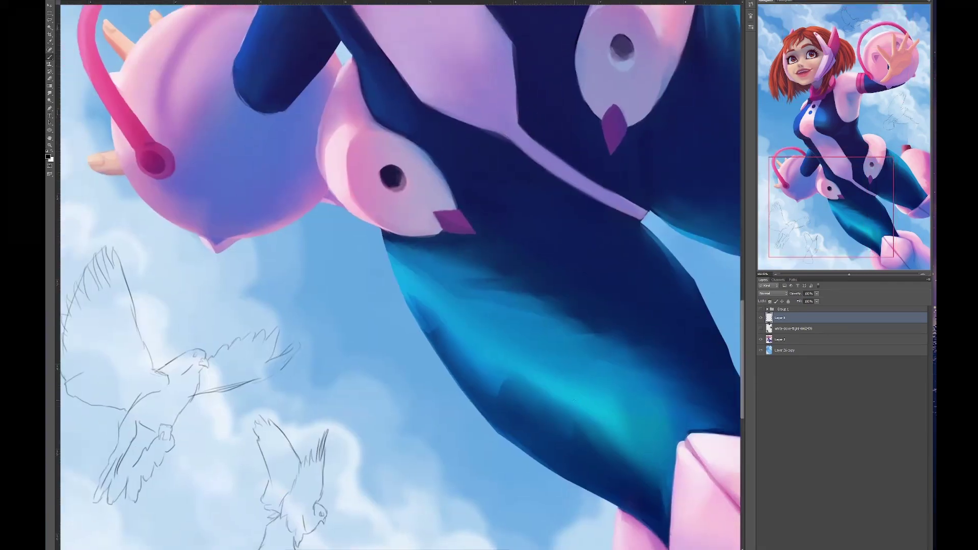
# Step: Add a layer beneath the dove line drawings, outline the dove shapes and fill them with flat grey
pyautogui.hotkey('ctrl', 'shift', 'alt', 'n')
pyautogui.press('b')
pyautogui.hscroll(-1, 355, 335)
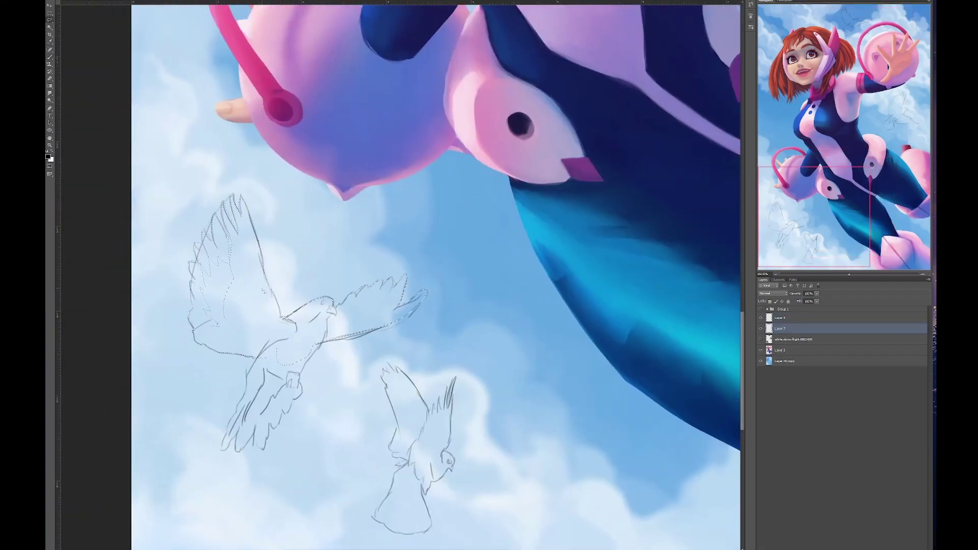
pyautogui.moveTo(338, 392); pyautogui.dragTo(347, 394)
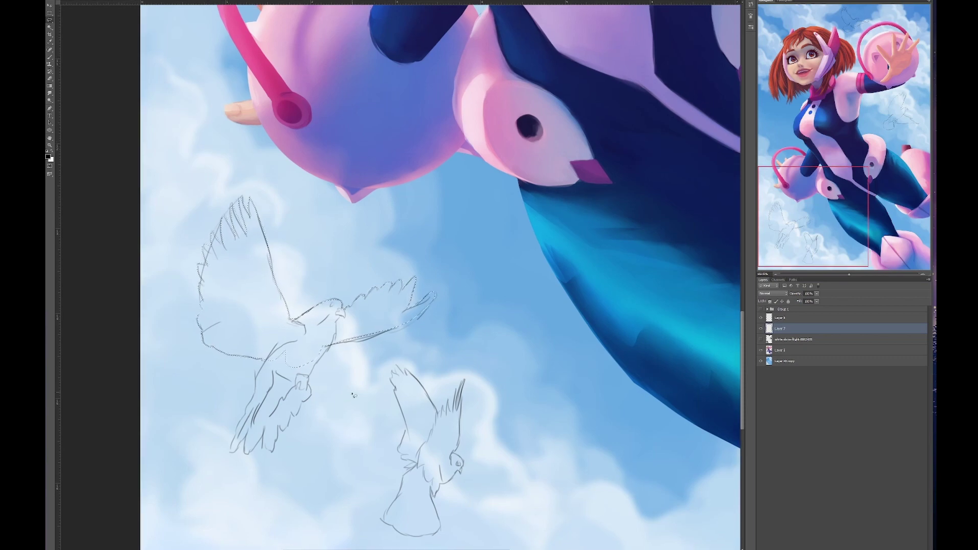
pyautogui.hscroll(-3, 353, 395)
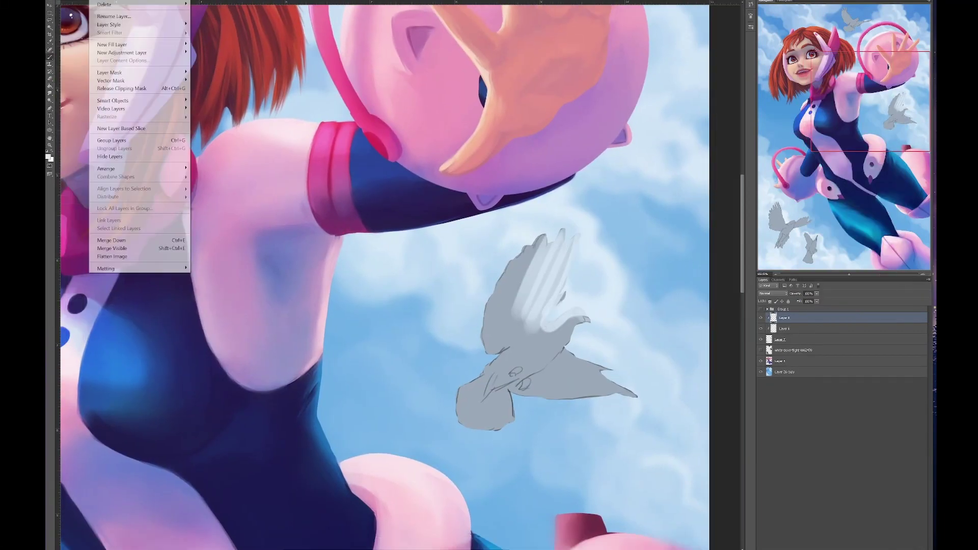
# Step: Block in the feathers, head, body, tail and red feet of the dove below the outstretched arm on a clipped layer
pyautogui.click(235, 168)
pyautogui.moveTo(508, 324); pyautogui.dragTo(496, 372)
pyautogui.moveTo(412, 240)
pyautogui.mouseDown()
pyautogui.moveTo(415, 270)
pyautogui.moveTo(484, 344)
pyautogui.moveTo(447, 345)
pyautogui.moveTo(471, 362)
pyautogui.mouseUp()
pyautogui.moveTo(373, 399)
pyautogui.mouseDown()
pyautogui.moveTo(401, 423)
pyautogui.moveTo(489, 438)
pyautogui.mouseUp()
pyautogui.moveTo(502, 275); pyautogui.dragTo(488, 268)
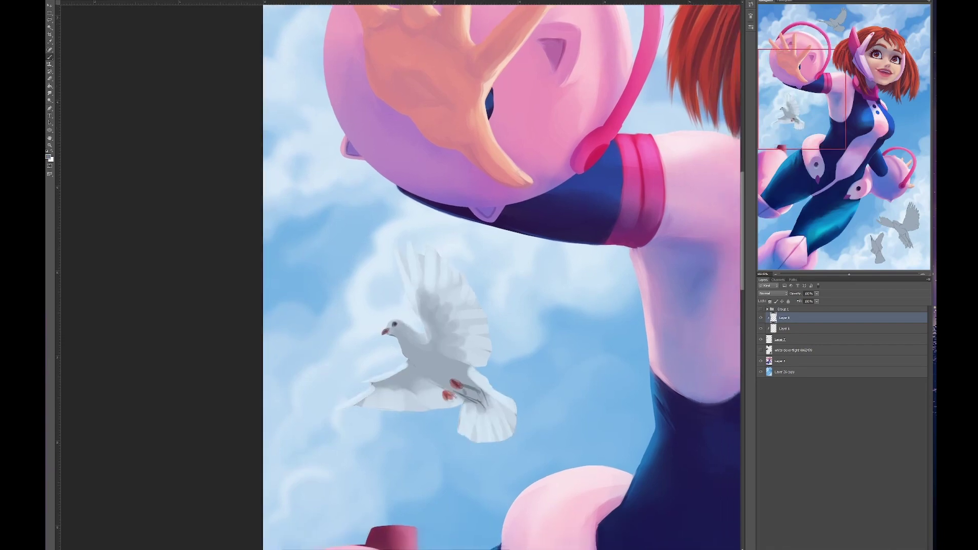
# Step: Shade the wing undersides of the dove below the arm in grey and brighten its wing and tail feathers with white
pyautogui.moveTo(424, 362); pyautogui.dragTo(433, 331)
pyautogui.moveTo(359, 402); pyautogui.dragTo(420, 400)
pyautogui.moveTo(475, 382); pyautogui.dragTo(389, 371)
pyautogui.moveTo(306, 240); pyautogui.dragTo(357, 290)
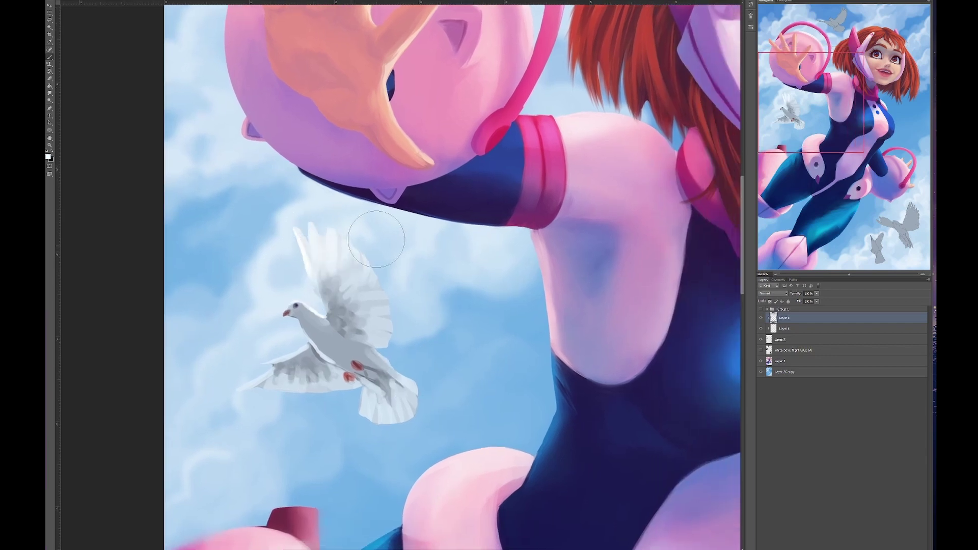
pyautogui.moveTo(377, 245); pyautogui.dragTo(403, 377)
pyautogui.moveTo(277, 346); pyautogui.dragTo(284, 404)
pyautogui.moveTo(336, 356); pyautogui.dragTo(285, 402)
pyautogui.moveTo(306, 387); pyautogui.dragTo(298, 388)
# Step: Refine the wing and tail edges of the dove below the arm, working on its base silhouette layer
pyautogui.hotkey('alt', '[')
pyautogui.hotkey('alt', '[')
pyautogui.moveTo(379, 350); pyautogui.dragTo(378, 306)
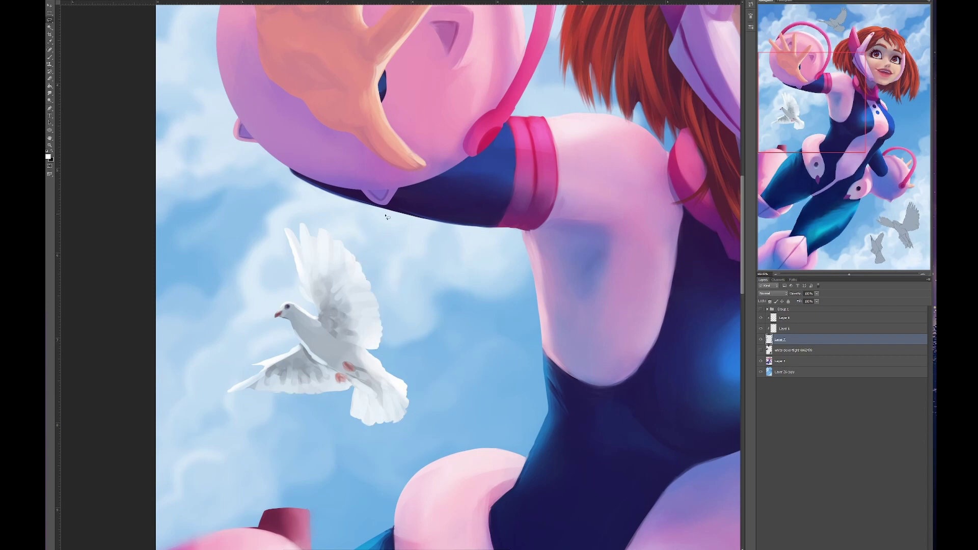
pyautogui.moveTo(386, 217); pyautogui.dragTo(397, 66)
pyautogui.hotkey('alt', ']')
pyautogui.moveTo(387, 341); pyautogui.dragTo(409, 362)
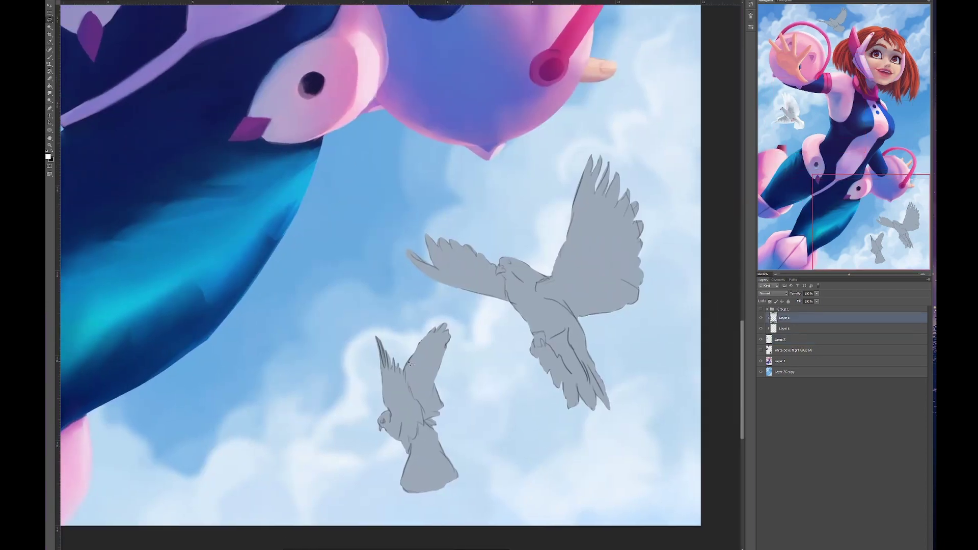
# Step: Paint the small lower dove's wings, body, head and fanned tail in white with soft grey shading
pyautogui.click(122, 72)
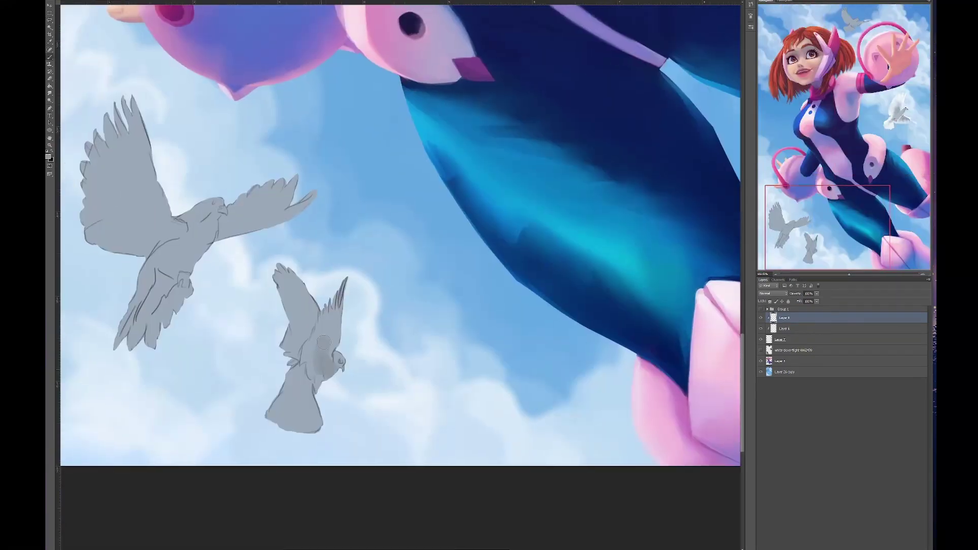
pyautogui.moveTo(324, 343); pyautogui.dragTo(350, 444)
pyautogui.moveTo(305, 387)
pyautogui.mouseDown()
pyautogui.moveTo(322, 432)
pyautogui.moveTo(320, 388)
pyautogui.mouseUp()
pyautogui.moveTo(306, 415); pyautogui.dragTo(334, 432)
pyautogui.moveTo(313, 377); pyautogui.dragTo(307, 324)
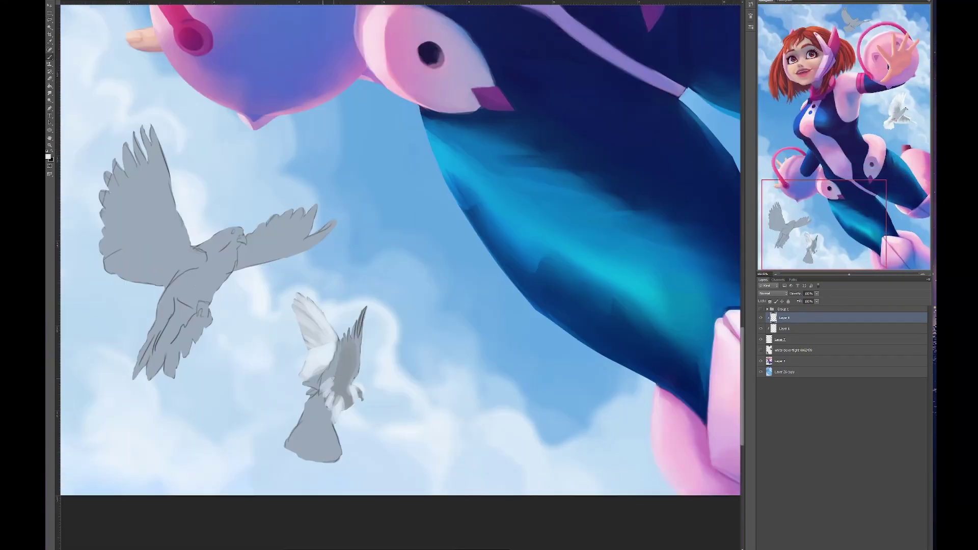
pyautogui.moveTo(314, 397); pyautogui.dragTo(333, 379)
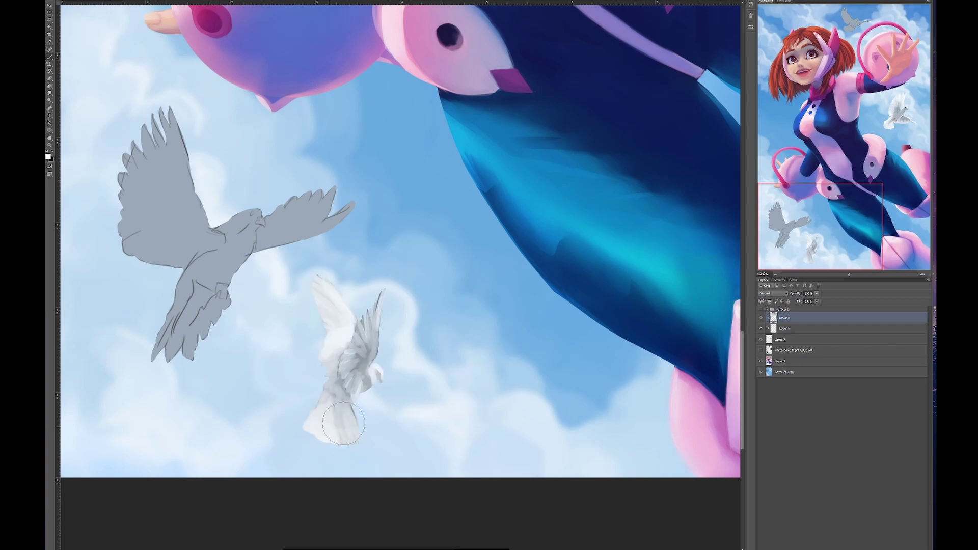
pyautogui.moveTo(331, 357); pyautogui.dragTo(335, 383)
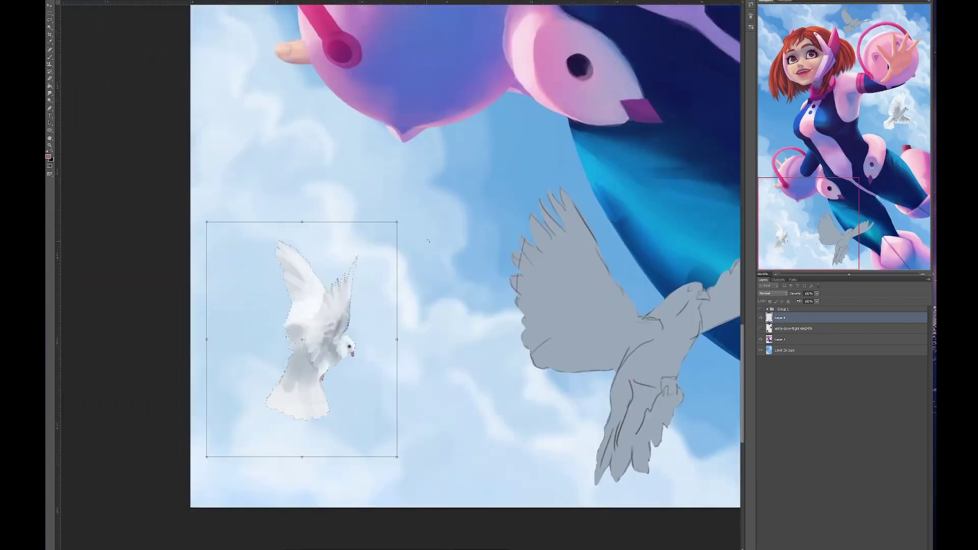
# Step: Remove the small lower dove and reposition the large dove with a slight rotation, overlapping the edge of the blue leg
pyautogui.moveTo(428, 240); pyautogui.dragTo(393, 316)
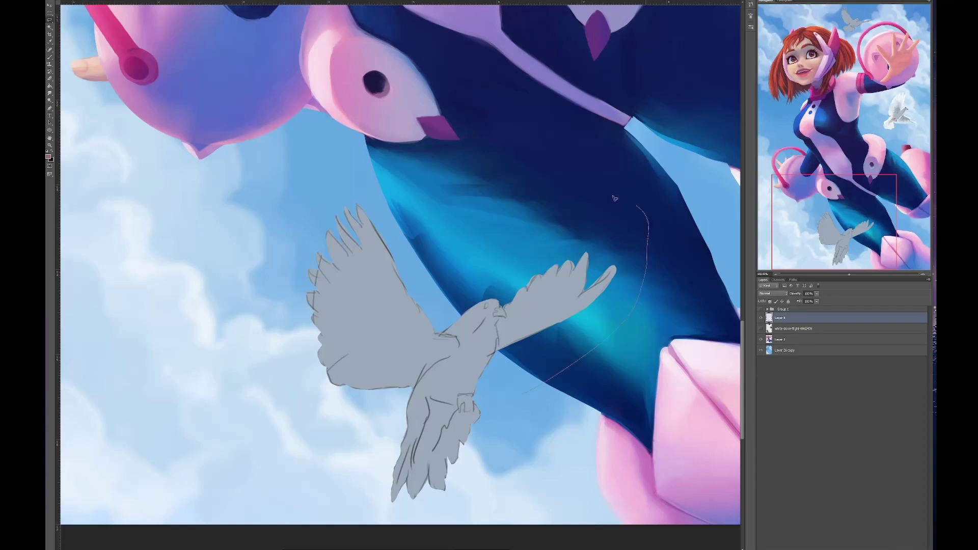
pyautogui.moveTo(458, 382); pyautogui.dragTo(351, 336)
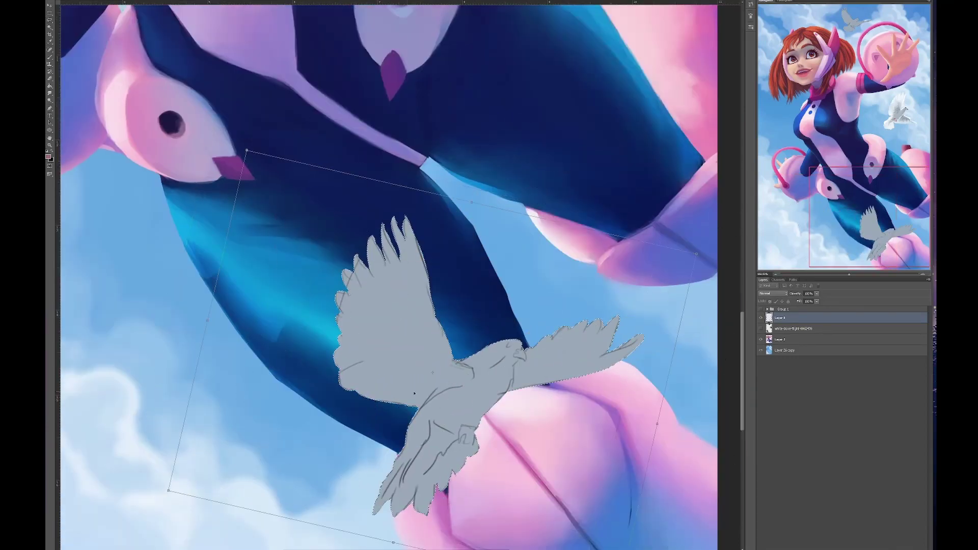
pyautogui.moveTo(437, 415); pyautogui.dragTo(218, 382)
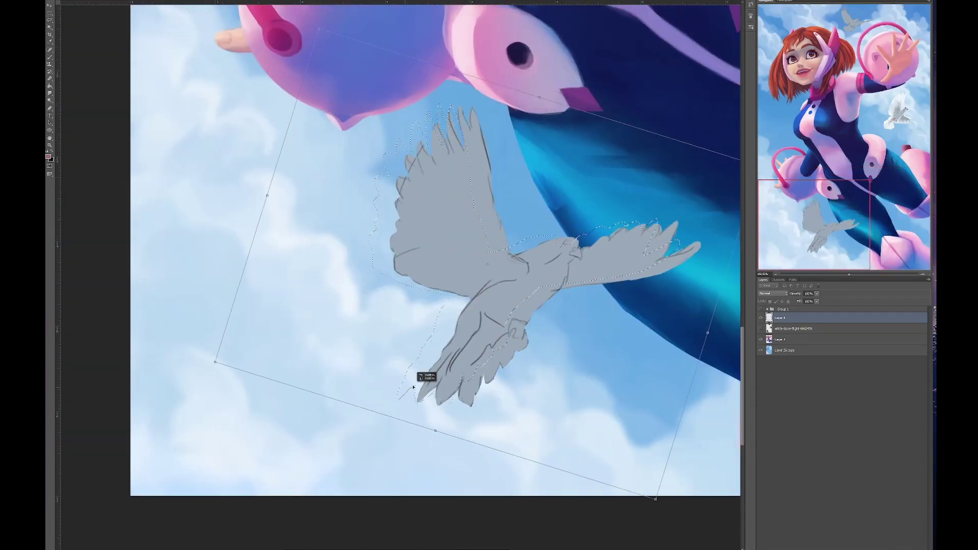
pyautogui.moveTo(419, 389); pyautogui.dragTo(426, 319)
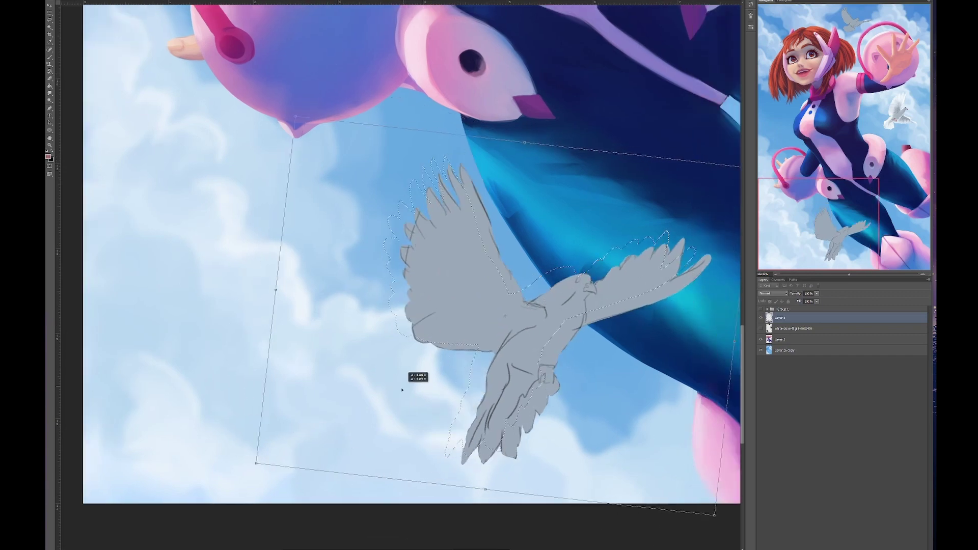
pyautogui.press('Return')
# Step: Block in the large dove's wings, body and tail in light grey, with a dark eye and red beak and feet
pyautogui.moveTo(466, 213); pyautogui.dragTo(298, 268)
pyautogui.moveTo(343, 381); pyautogui.dragTo(305, 389)
pyautogui.moveTo(448, 352); pyautogui.dragTo(499, 311)
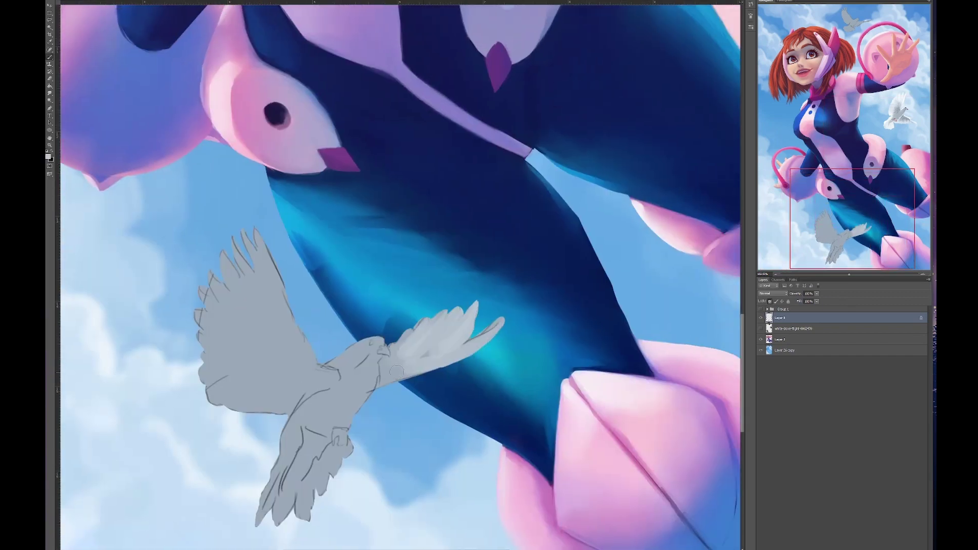
pyautogui.moveTo(285, 265); pyautogui.dragTo(356, 387)
pyautogui.moveTo(219, 254); pyautogui.dragTo(285, 407)
pyautogui.moveTo(244, 245)
pyautogui.mouseDown()
pyautogui.moveTo(336, 438)
pyautogui.moveTo(285, 504)
pyautogui.mouseUp()
pyautogui.moveTo(343, 437); pyautogui.dragTo(312, 454)
pyautogui.click(312, 455)
pyautogui.moveTo(306, 388); pyautogui.dragTo(313, 387)
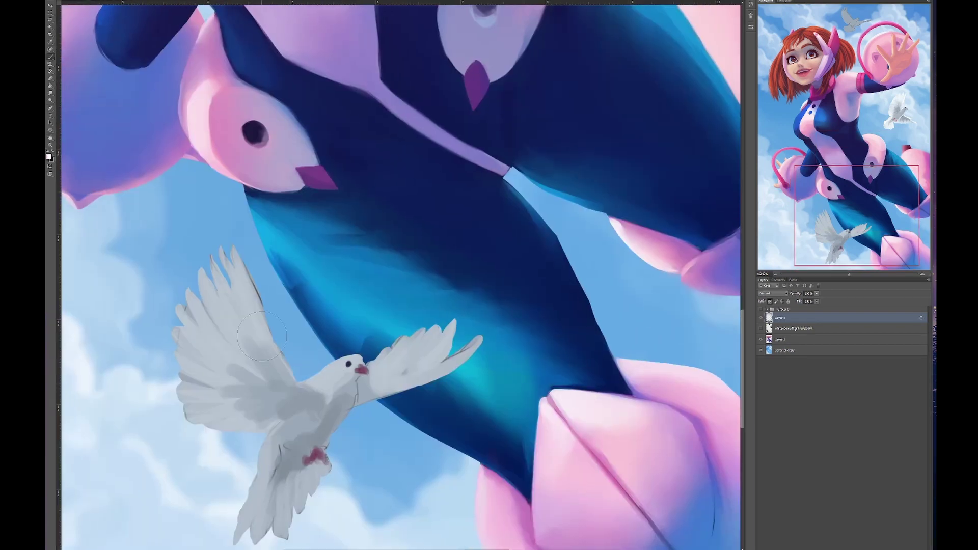
# Step: Brighten the large dove's feathers, head and body with white strokes, keeping grey shadows at the wing base
pyautogui.moveTo(203, 286); pyautogui.dragTo(265, 388)
pyautogui.moveTo(315, 448); pyautogui.dragTo(324, 396)
pyautogui.moveTo(265, 448)
pyautogui.mouseDown()
pyautogui.moveTo(316, 395)
pyautogui.moveTo(352, 331)
pyautogui.moveTo(448, 286)
pyautogui.mouseUp()
pyautogui.moveTo(272, 365)
pyautogui.mouseDown()
pyautogui.moveTo(234, 397)
pyautogui.moveTo(274, 394)
pyautogui.mouseUp()
pyautogui.moveTo(264, 410); pyautogui.dragTo(198, 400)
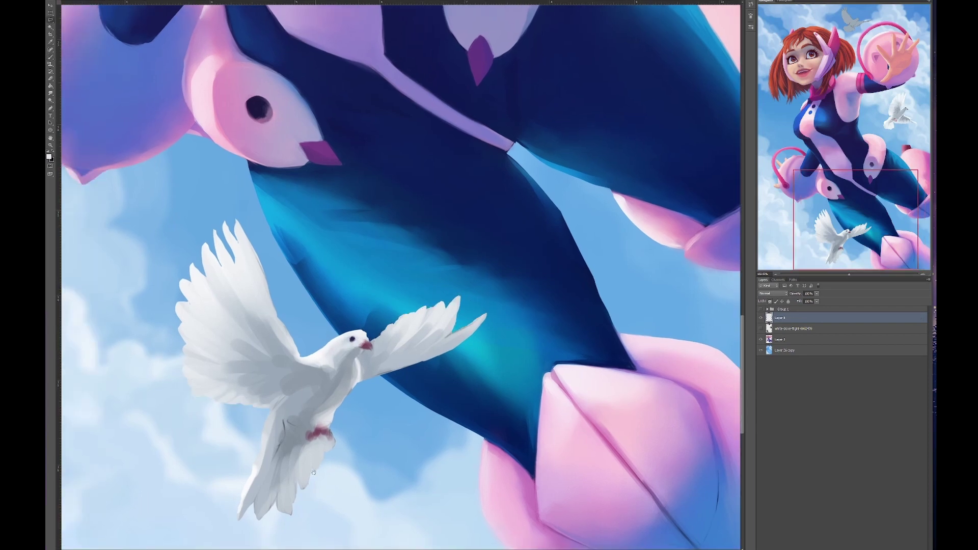
# Step: Adjust the brush settings and refine the large dove's tail, breast and wing feathers with finer white and grey strokes
pyautogui.moveTo(313, 473); pyautogui.dragTo(327, 471)
pyautogui.press('F5')
pyautogui.press('F5')
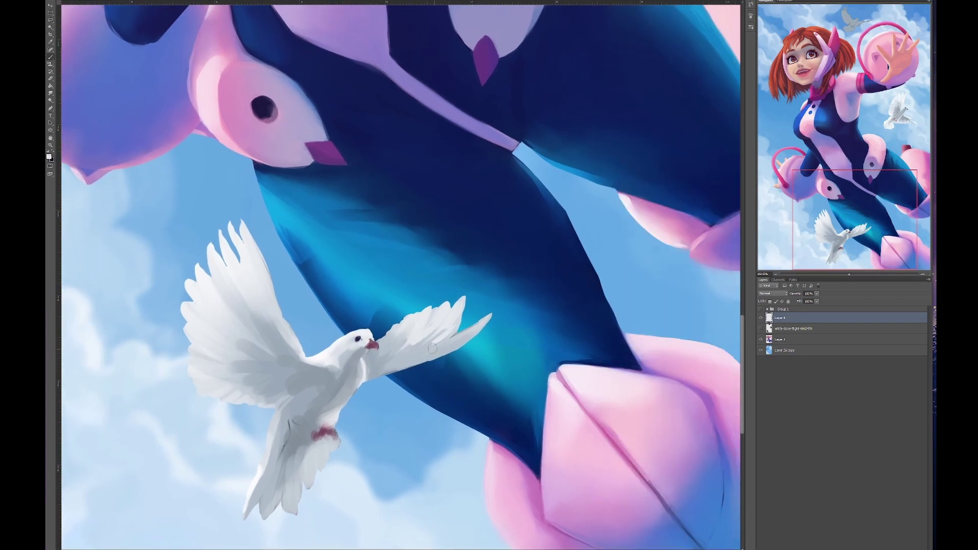
pyautogui.moveTo(432, 348); pyautogui.dragTo(461, 351)
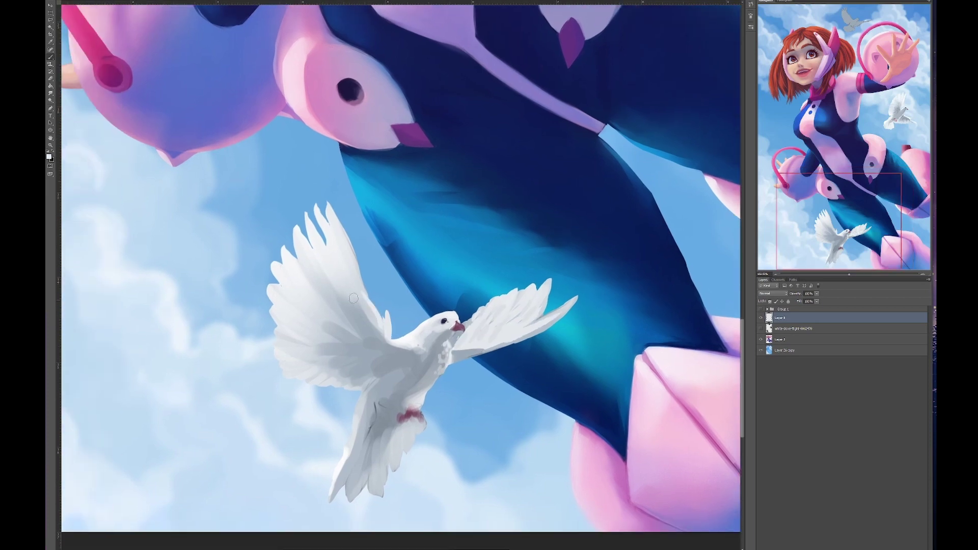
pyautogui.moveTo(298, 316); pyautogui.dragTo(311, 332)
pyautogui.moveTo(352, 395); pyautogui.dragTo(365, 486)
# Step: Paint the dove at the top of the sky with white feathers, grey shading and small red feet
pyautogui.scroll(15, 397, 466)
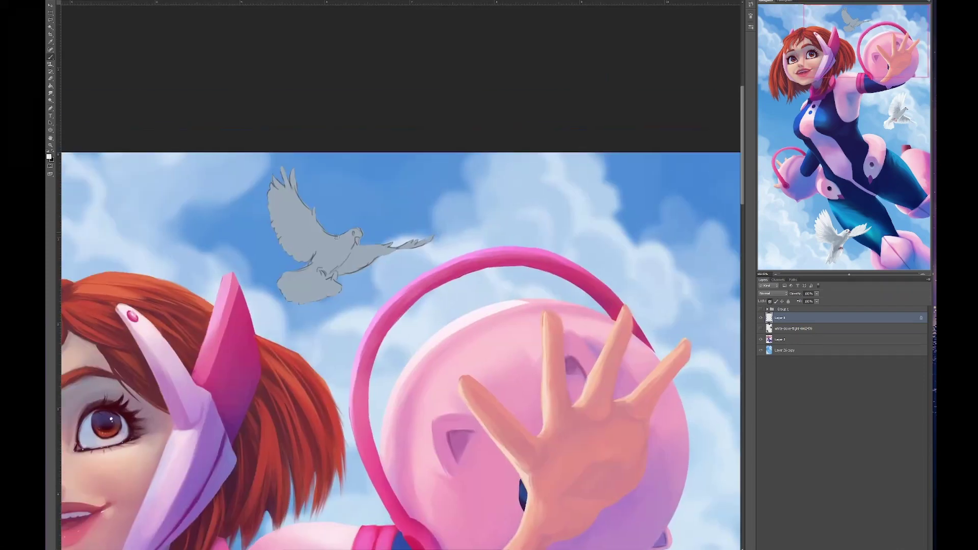
pyautogui.moveTo(357, 252); pyautogui.dragTo(433, 237)
pyautogui.moveTo(291, 173); pyautogui.dragTo(320, 265)
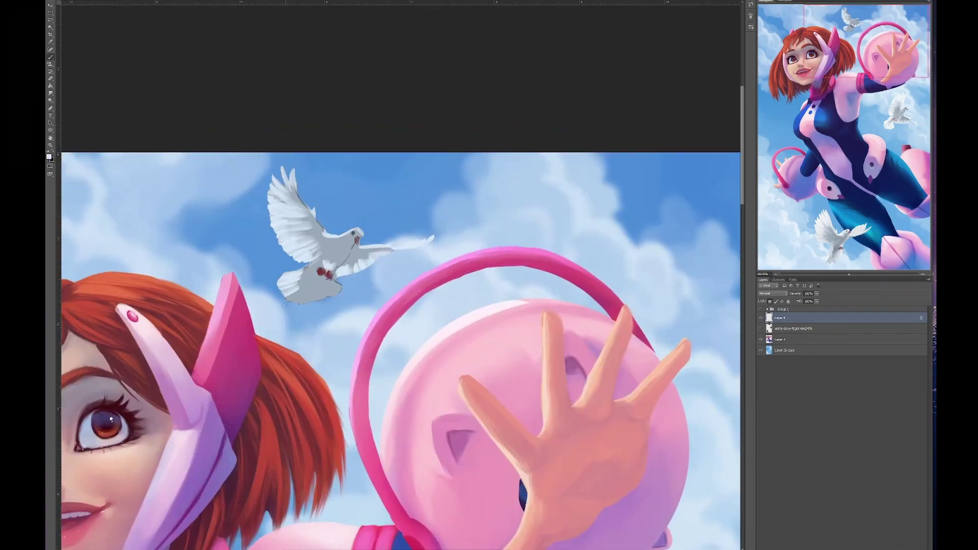
pyautogui.moveTo(284, 304)
pyautogui.mouseDown()
pyautogui.moveTo(281, 230)
pyautogui.moveTo(387, 249)
pyautogui.moveTo(291, 293)
pyautogui.moveTo(355, 245)
pyautogui.moveTo(338, 258)
pyautogui.mouseUp()
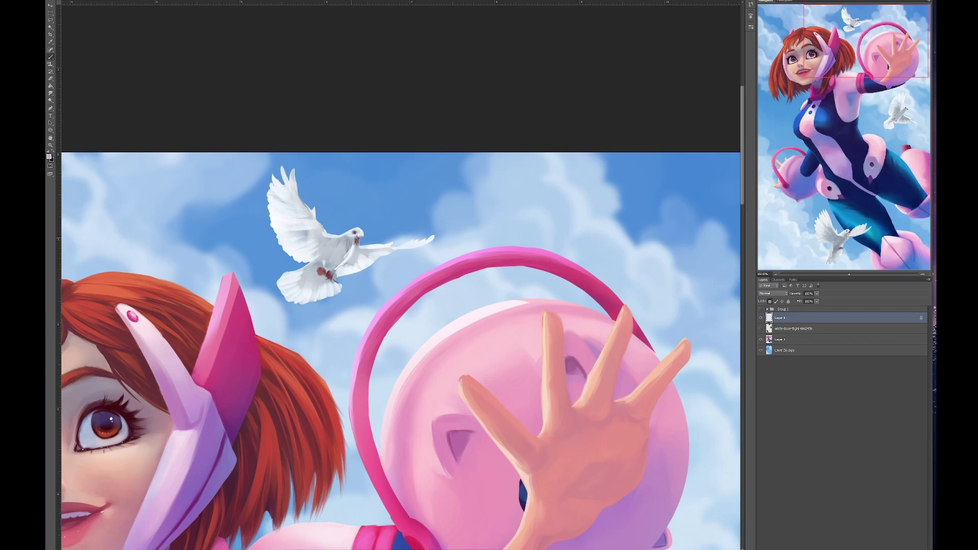
pyautogui.moveTo(359, 302); pyautogui.dragTo(387, 283)
# Step: Paint three tiny distant birds in pale grey in the open sky beside the heroine's chest
pyautogui.rightClick(609, 204)
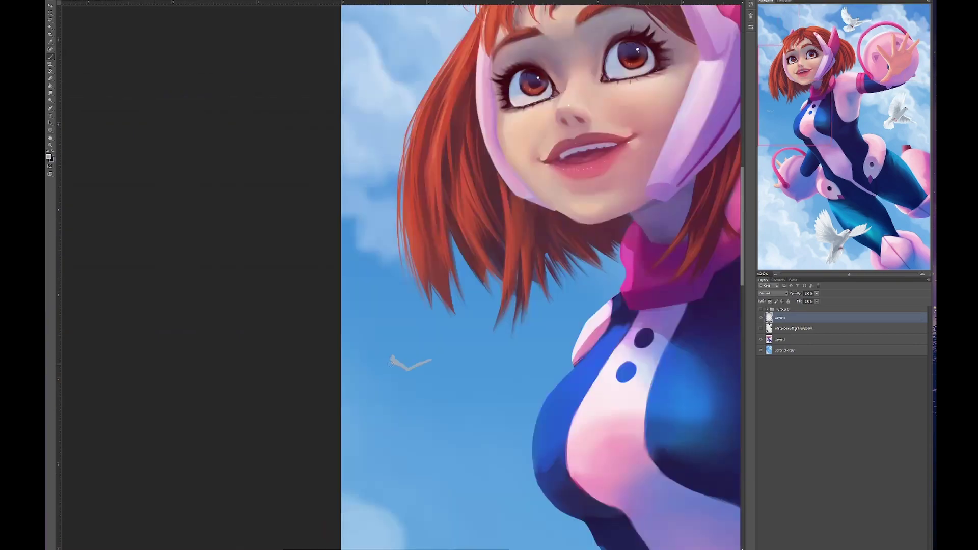
pyautogui.moveTo(415, 388); pyautogui.dragTo(446, 373)
pyautogui.moveTo(459, 305)
pyautogui.mouseDown()
pyautogui.moveTo(464, 278)
pyautogui.moveTo(426, 184)
pyautogui.mouseUp()
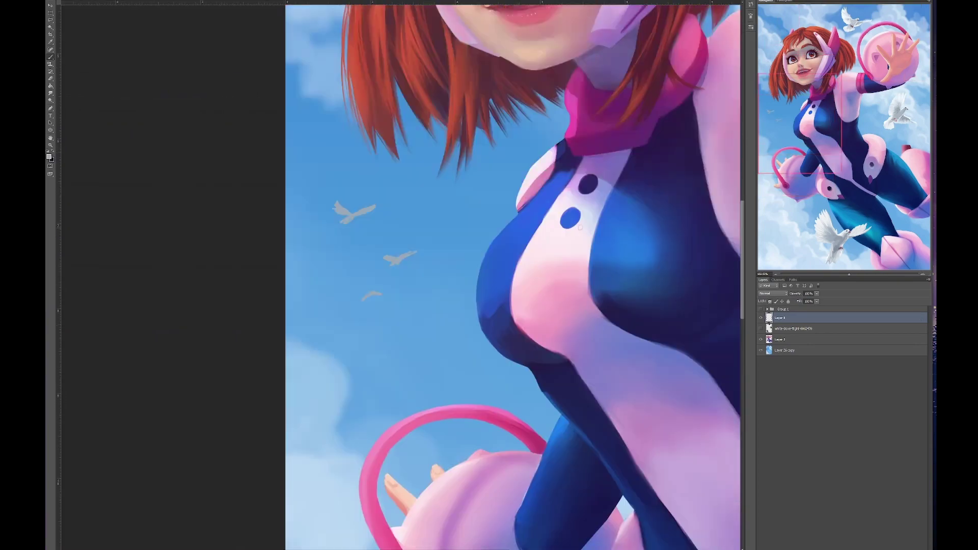
pyautogui.rightClick(609, 203)
pyautogui.moveTo(333, 209); pyautogui.dragTo(374, 206)
pyautogui.moveTo(385, 260); pyautogui.dragTo(415, 252)
# Step: Duplicate the dove layer and apply Gaussian Blur to the distant birds and the two upper doves
pyautogui.hotkey('ctrl', '0')
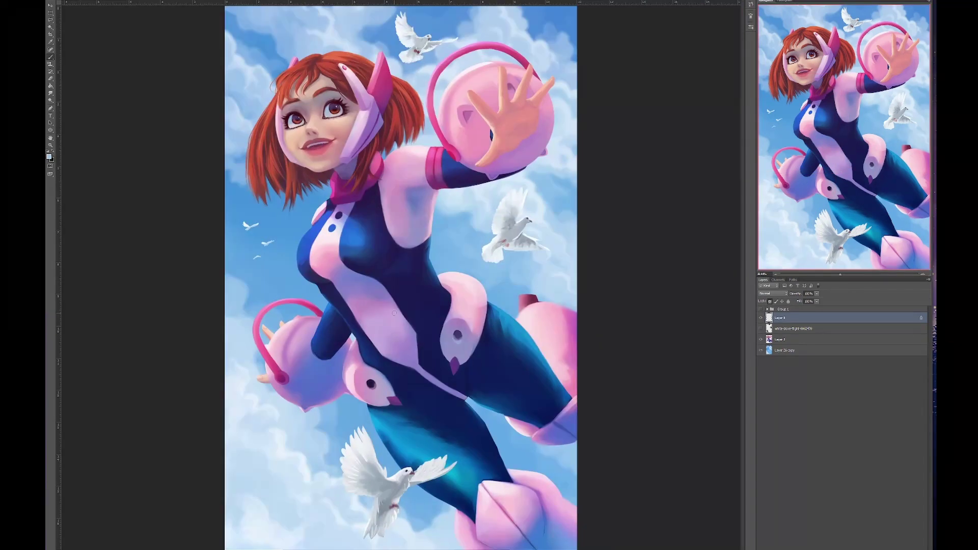
pyautogui.hotkey('ctrl', 'j')
pyautogui.click(100, 0)
pyautogui.click(209, 153)
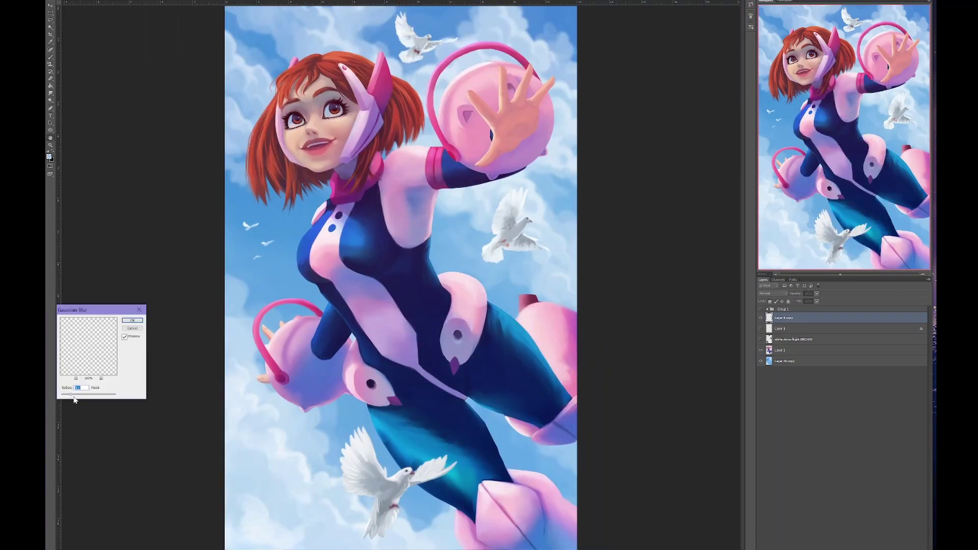
pyautogui.moveTo(89, 402); pyautogui.dragTo(86, 400)
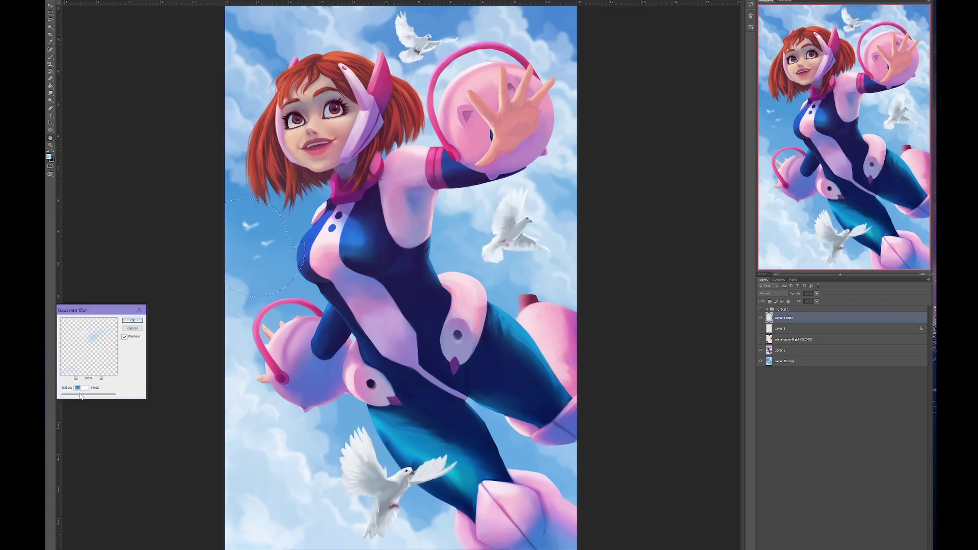
pyautogui.press('Return')
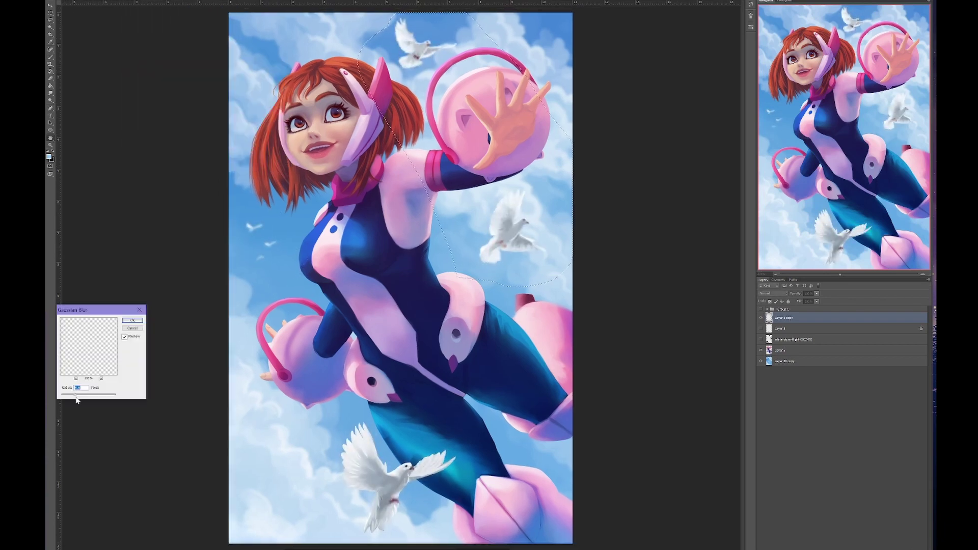
pyautogui.press('Return')
# Step: Select the large lower dove and adjust its size and placement over the leg
pyautogui.moveTo(484, 393)
pyautogui.mouseDown()
pyautogui.moveTo(492, 385)
pyautogui.moveTo(458, 407)
pyautogui.moveTo(371, 414)
pyautogui.mouseUp()
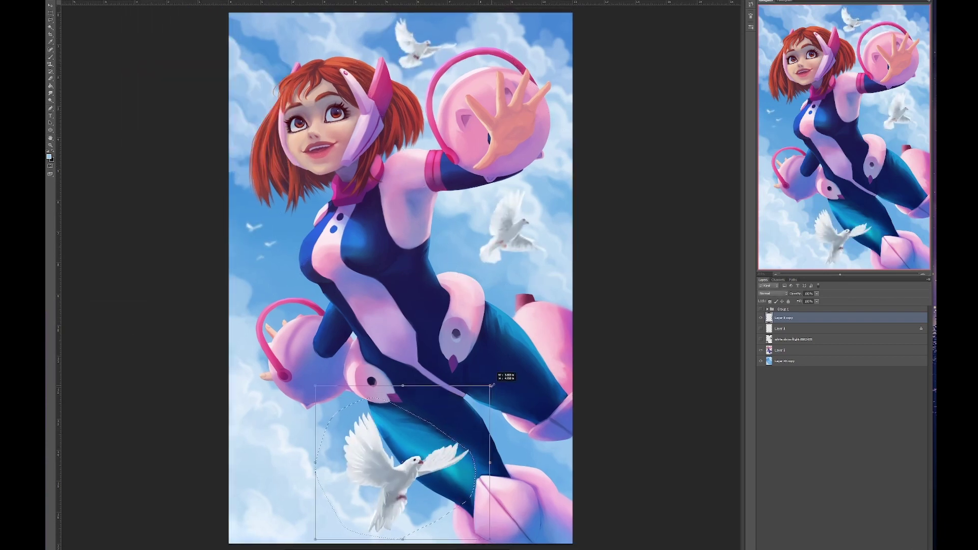
pyautogui.moveTo(326, 449); pyautogui.dragTo(379, 472)
pyautogui.press('Return')
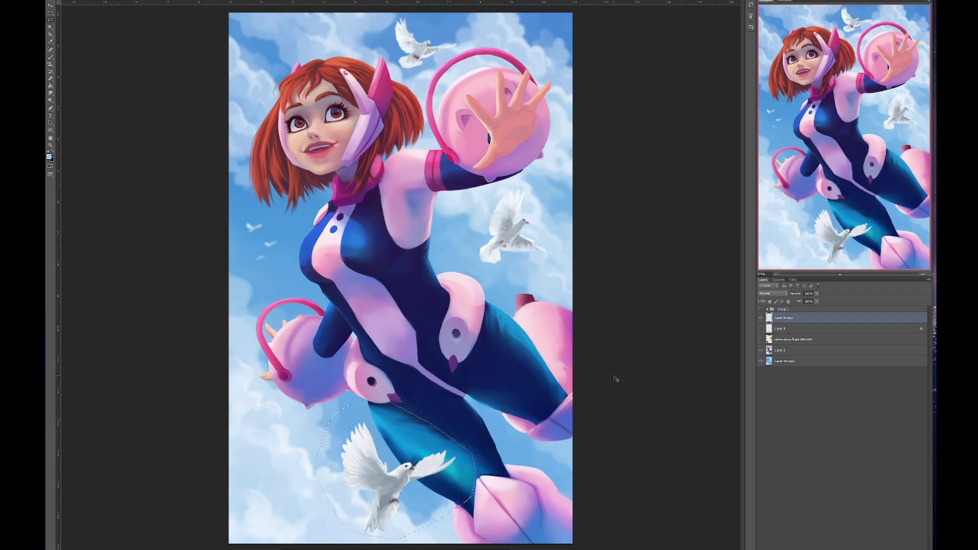
# Step: Repaint the large dove's feet in muted red and define separate white and grey tail feathers
pyautogui.scroll(5, 480, 405)
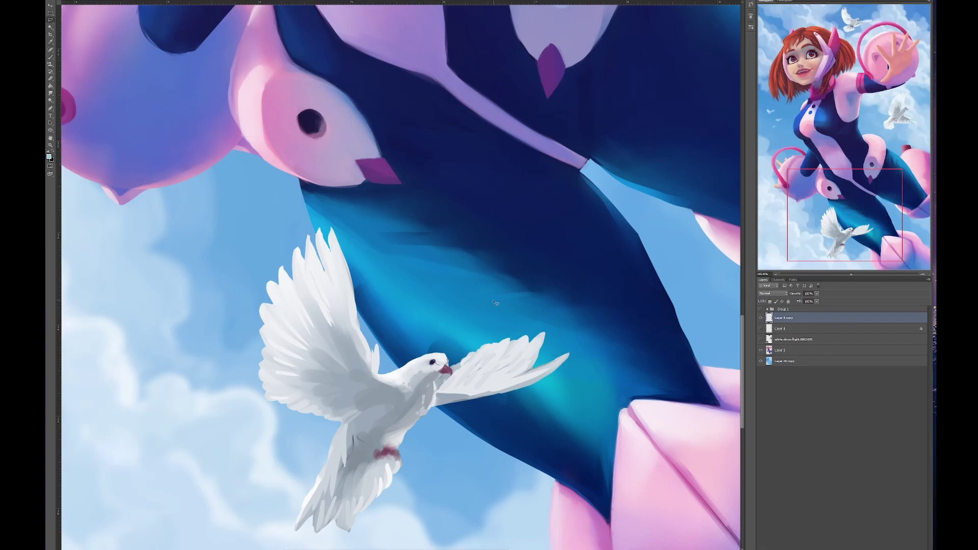
pyautogui.scroll(-1, 494, 302)
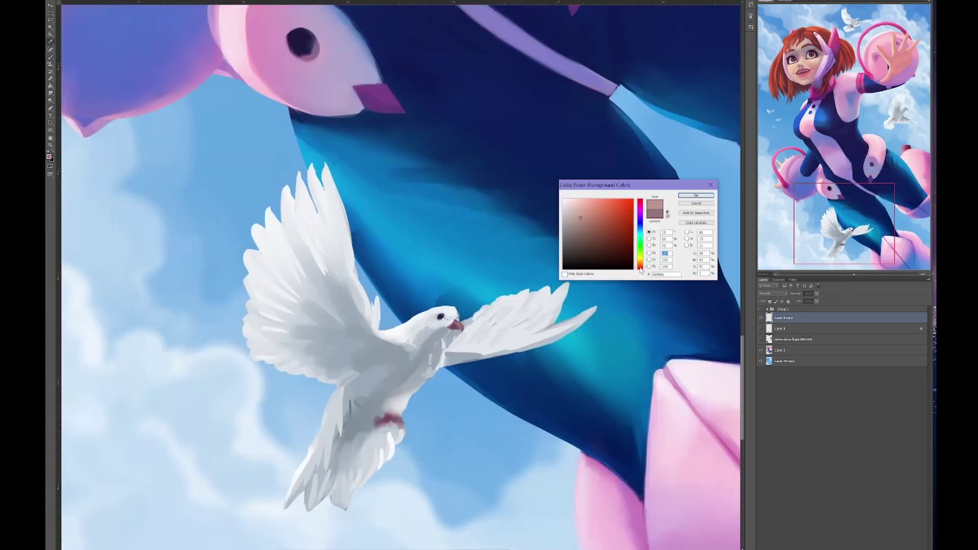
pyautogui.keyDown('alt'); pyautogui.click(421, 351); pyautogui.keyUp('alt')
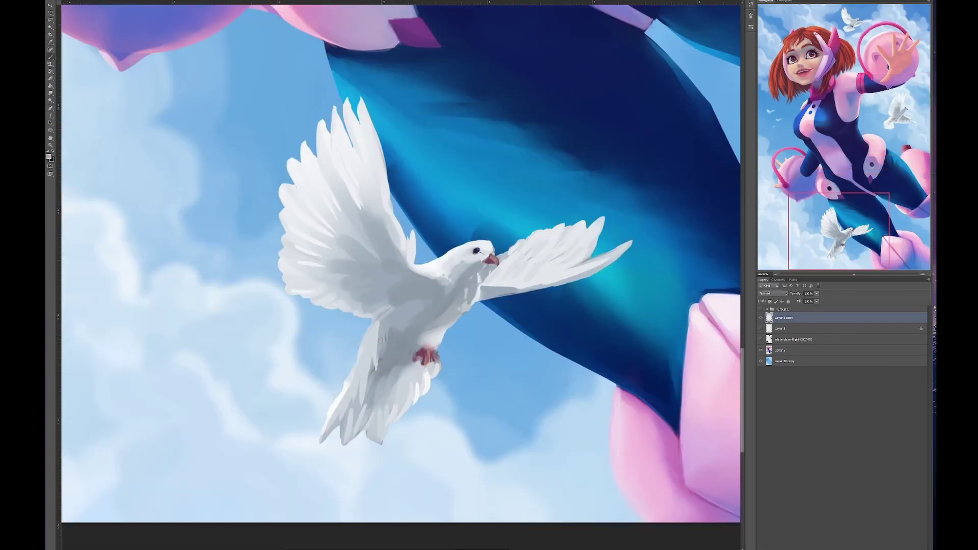
pyautogui.moveTo(387, 379); pyautogui.dragTo(363, 432)
pyautogui.moveTo(366, 355); pyautogui.dragTo(374, 348)
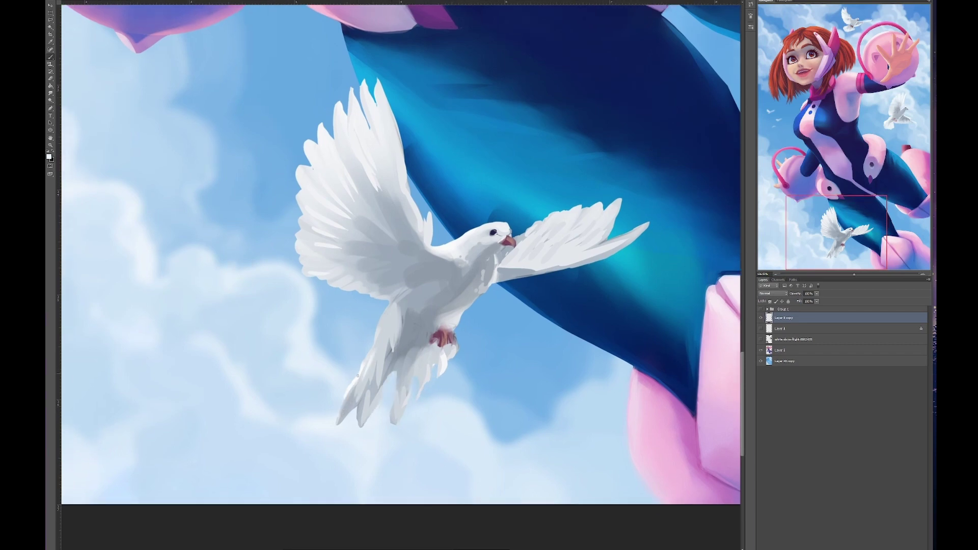
# Step: Repaint the large dove's feet as dark red claws and shade its chest, belly and body with soft greys
pyautogui.scroll(2, 400, 342)
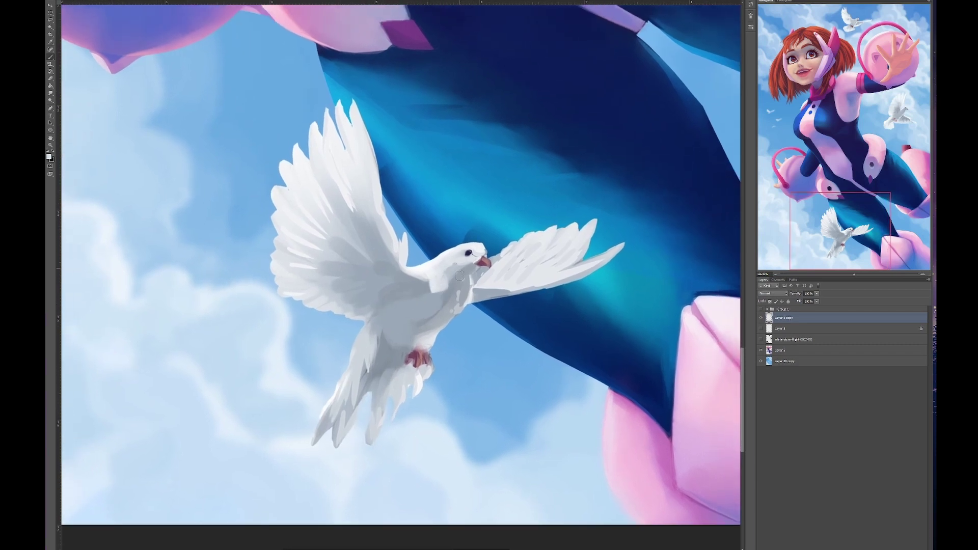
pyautogui.moveTo(421, 351)
pyautogui.mouseDown()
pyautogui.moveTo(437, 359)
pyautogui.moveTo(430, 334)
pyautogui.moveTo(461, 304)
pyautogui.moveTo(413, 345)
pyautogui.mouseUp()
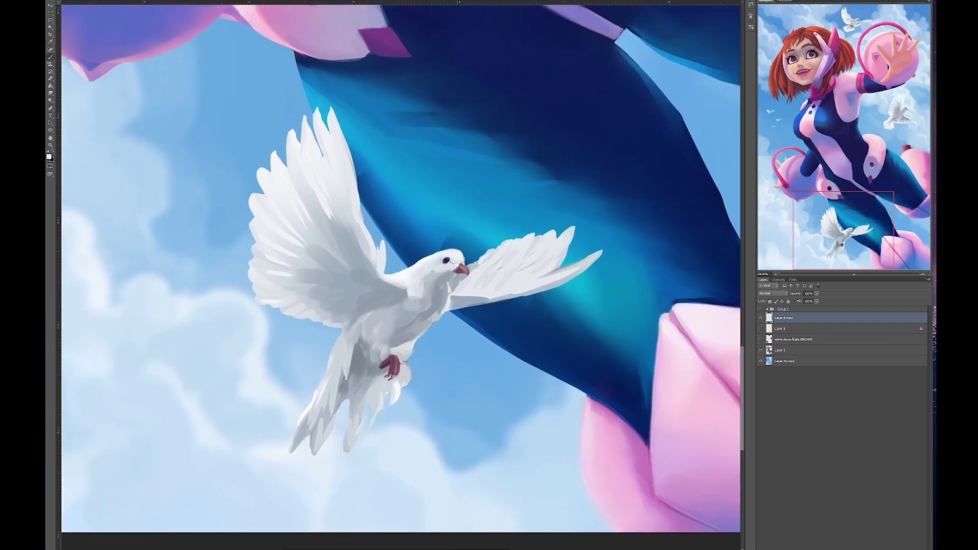
pyautogui.moveTo(561, 226); pyautogui.dragTo(540, 273)
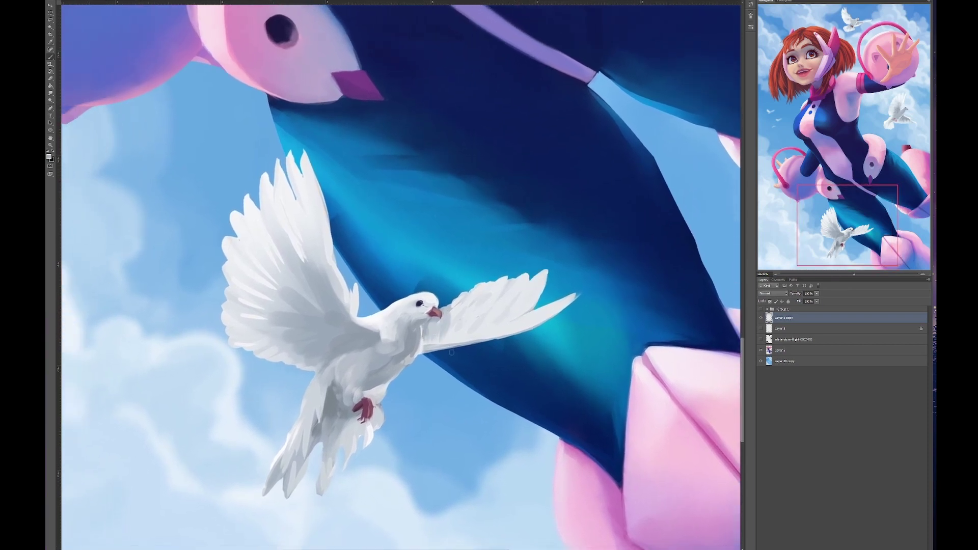
pyautogui.moveTo(470, 323); pyautogui.dragTo(555, 369)
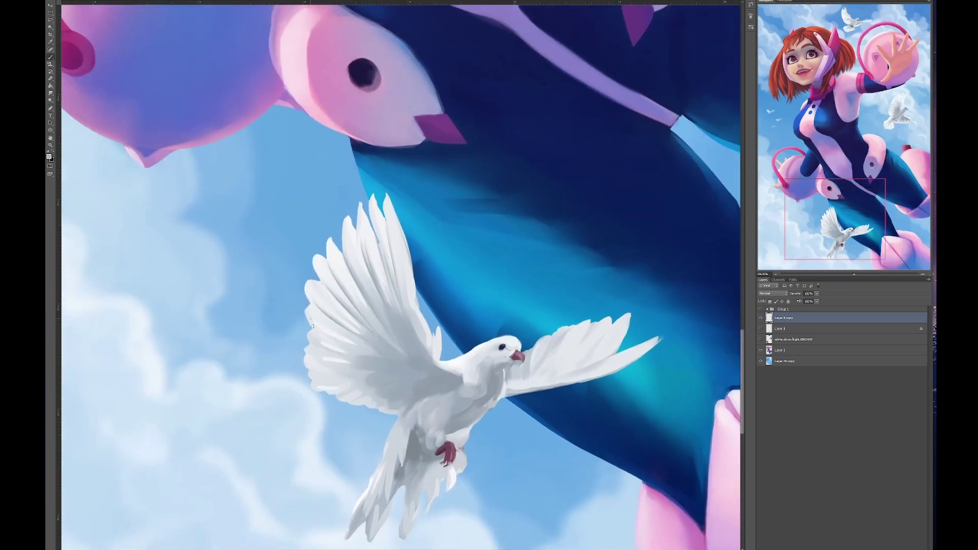
# Step: Sharpen the separate white feathers along the large dove's raised wing and soften the grey shading at its base
pyautogui.moveTo(434, 386); pyautogui.dragTo(453, 372)
pyautogui.moveTo(408, 326); pyautogui.dragTo(428, 270)
pyautogui.moveTo(409, 386); pyautogui.dragTo(475, 396)
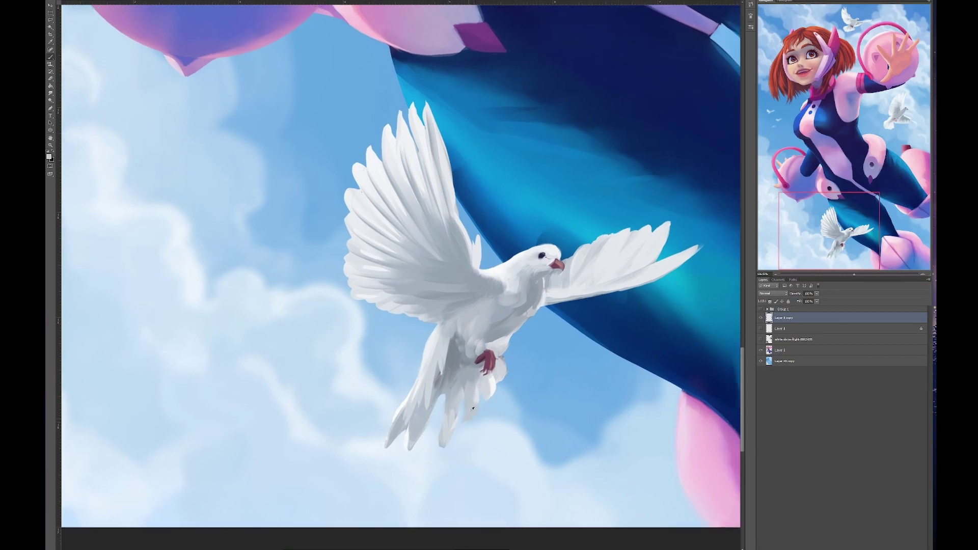
# Step: Repaint the large dove's tail as a fan of distinct white feathers with grey gaps, using colours sampled from it
pyautogui.keyDown('alt'); pyautogui.click(414, 426); pyautogui.keyUp('alt')
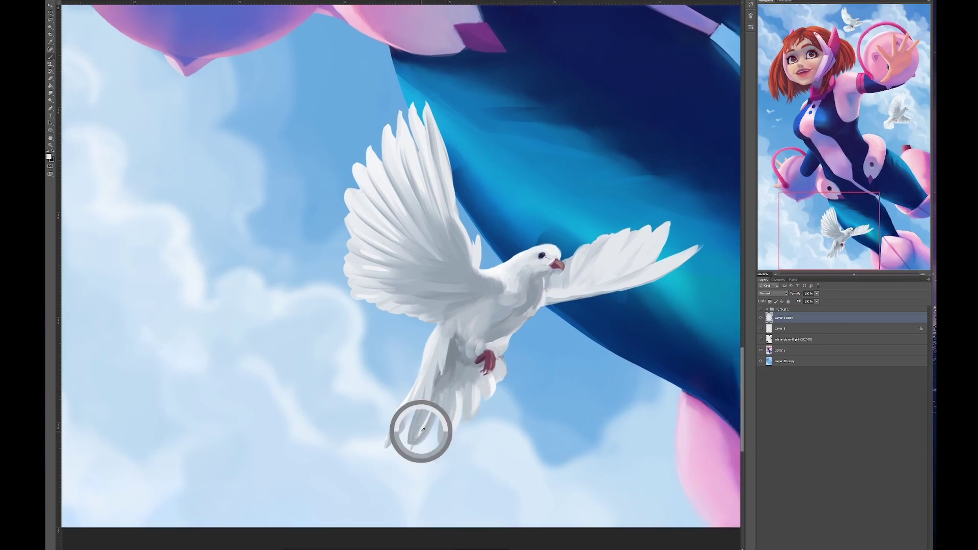
pyautogui.moveTo(646, 246); pyautogui.dragTo(602, 304)
pyautogui.rightClick(603, 305)
pyautogui.press('Escape')
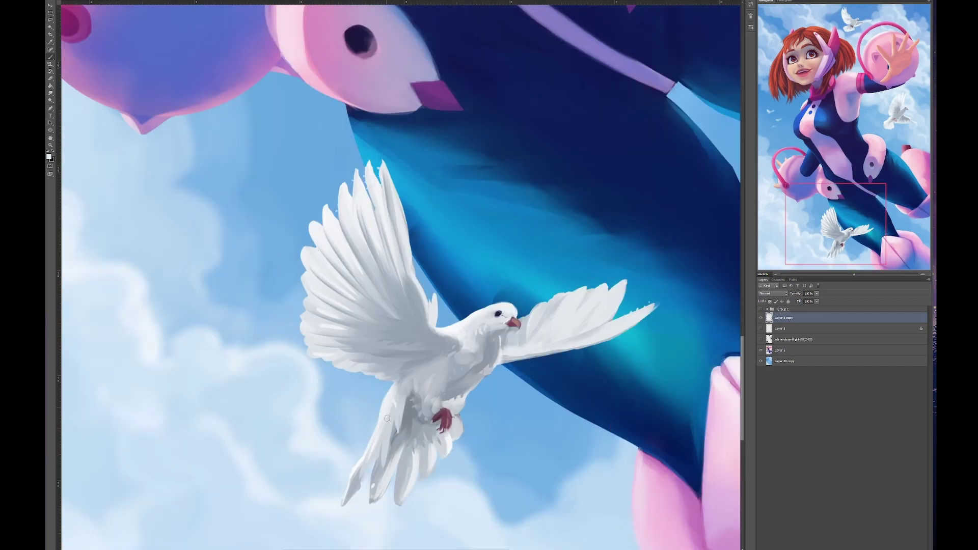
pyautogui.moveTo(387, 418); pyautogui.dragTo(369, 415)
pyautogui.moveTo(471, 406); pyautogui.dragTo(443, 417)
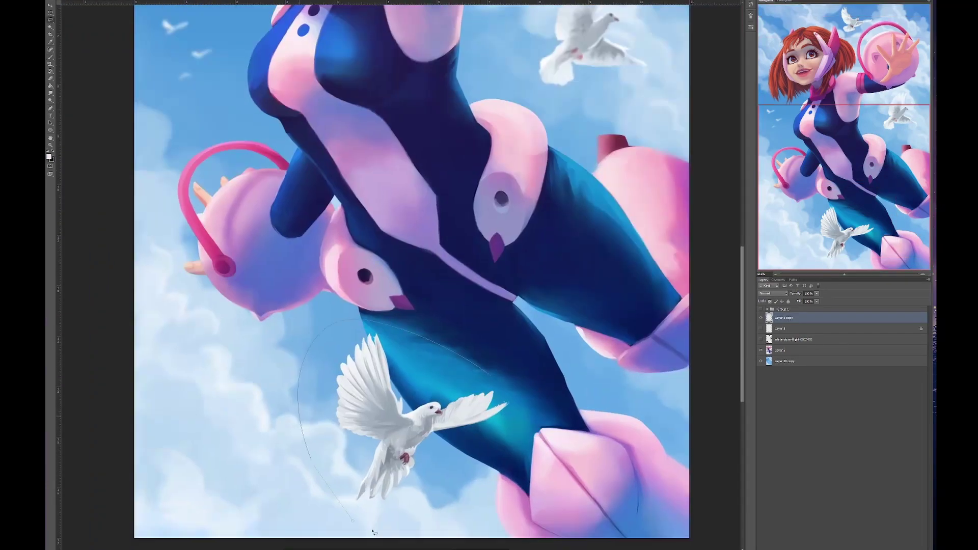
# Step: Enlarge the selected large dove slightly and place it over the heroine's lower leg
pyautogui.hotkey('ctrl', 'alt', 'f')
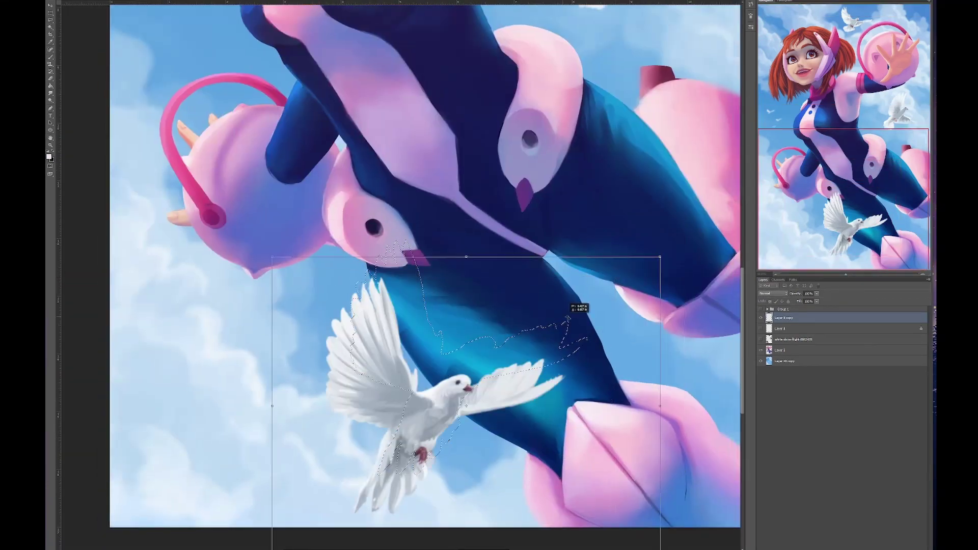
pyautogui.moveTo(578, 306); pyautogui.dragTo(438, 285)
pyautogui.moveTo(586, 219); pyautogui.dragTo(525, 253)
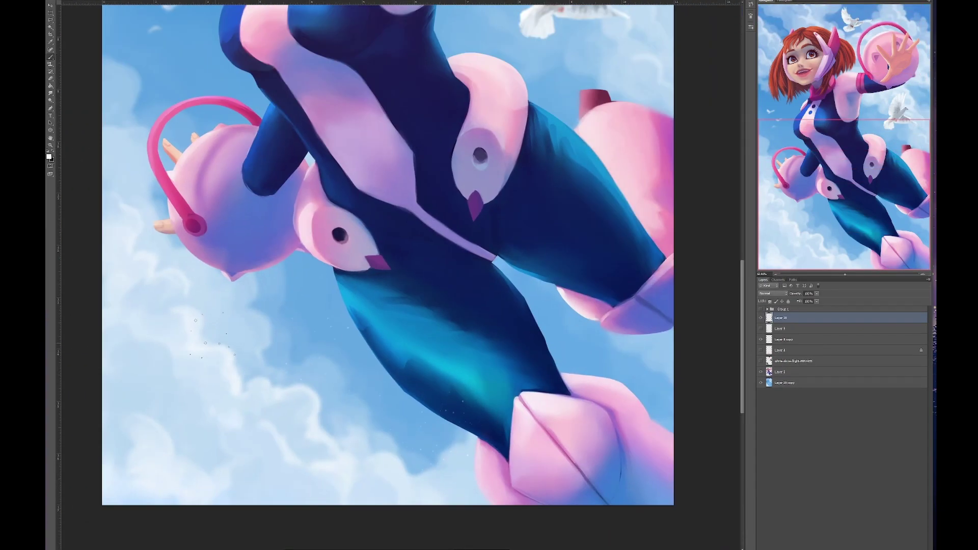
# Step: Scatter tiny white specks over the sky and the heroine's body on the new top layer
pyautogui.scroll(10, 387, 275)
pyautogui.hscroll(3, 387, 275)
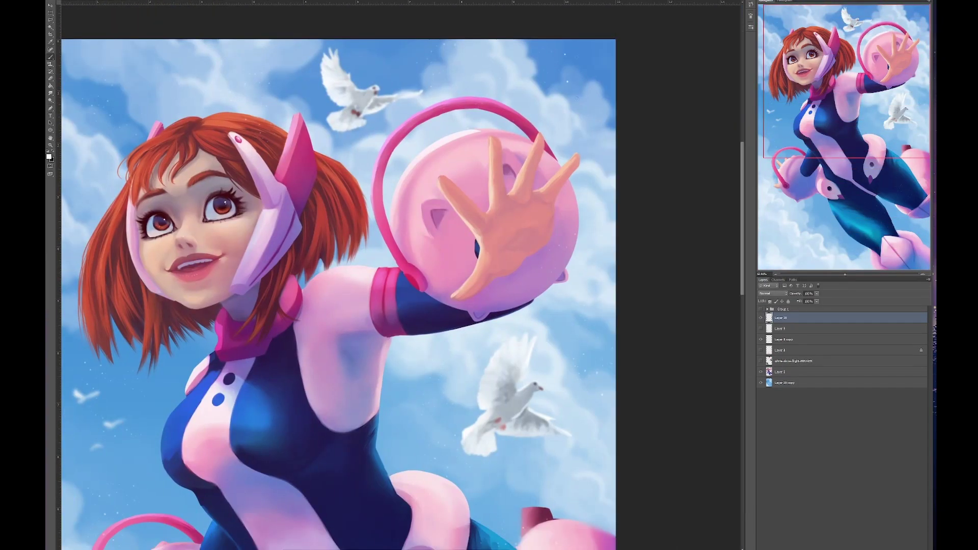
pyautogui.scroll(-10, 369, 516)
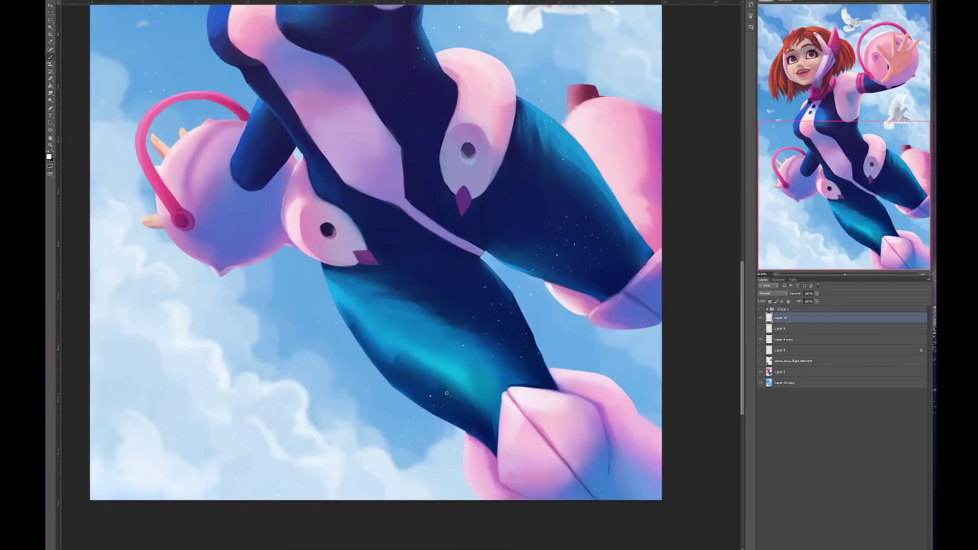
pyautogui.scroll(10, 207, 225)
pyautogui.hscroll(-3, 207, 226)
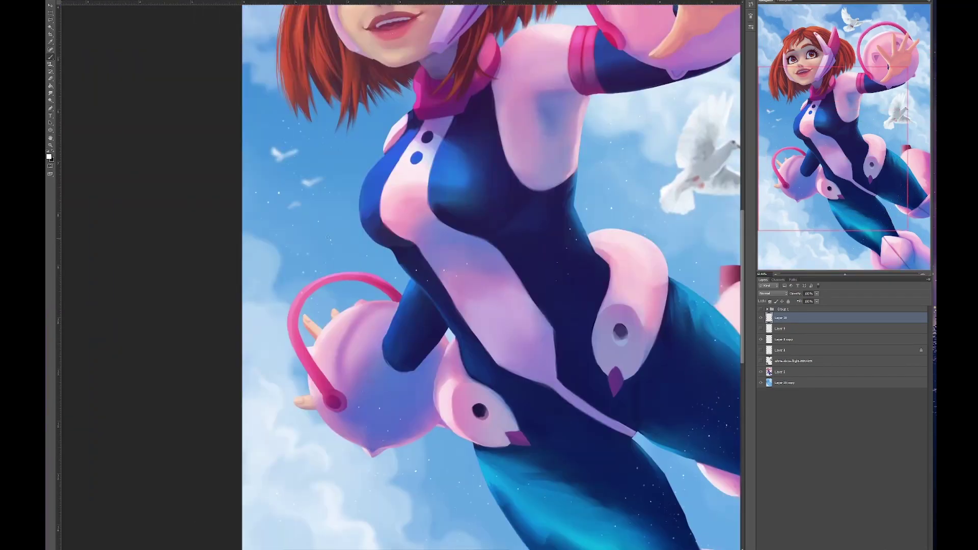
pyautogui.scroll(-3, 428, 275)
pyautogui.hscroll(3, 427, 275)
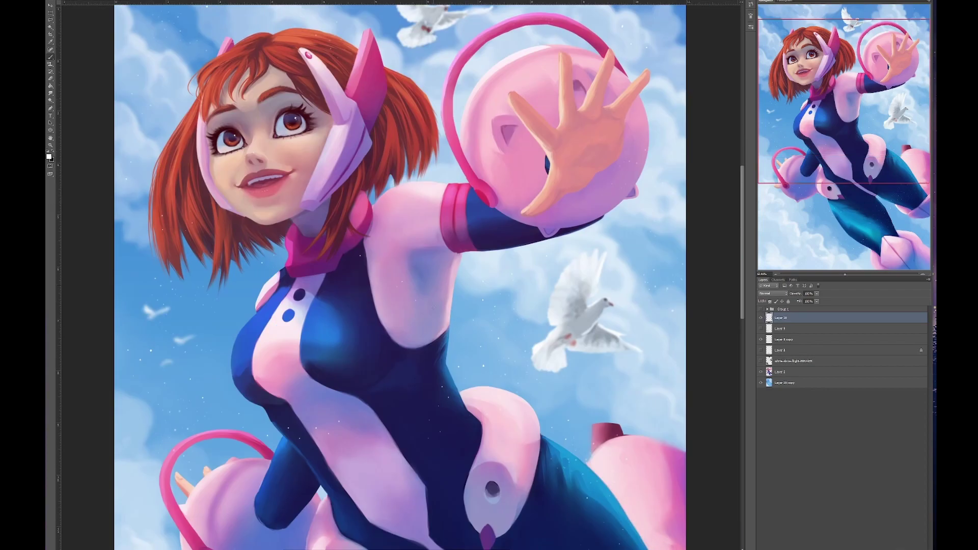
# Step: Check the brush presets and add a new empty layer directly above the heroine's layer
pyautogui.scroll(2, 499, 298)
pyautogui.hscroll(2, 499, 298)
pyautogui.hotkey('alt', '[')
pyautogui.hotkey('alt', '[')
pyautogui.hotkey('alt', '[')
pyautogui.hotkey('alt', '[')
pyautogui.hotkey('alt', '[')
pyautogui.press('F5')
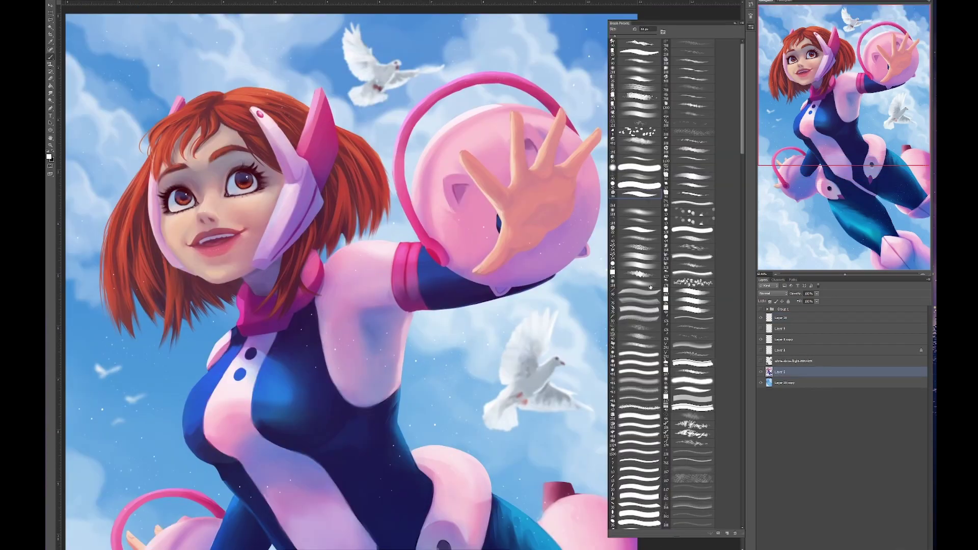
pyautogui.press('F5')
pyautogui.hotkey('ctrl', 'shift', 'alt', 'n')
# Step: Paint reddish pads on the fingertips of the raised hand and clip their layer to the heroine's layer
pyautogui.scroll(4, 468, 166)
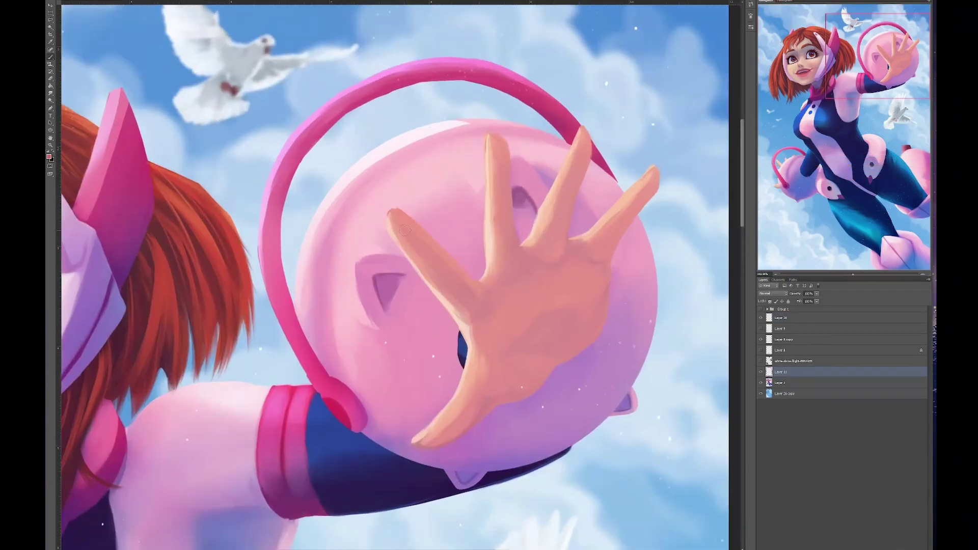
pyautogui.scroll(-3, 387, 275)
pyautogui.hscroll(1, 387, 275)
# Step: Add another layer above the fingertip layer and refine the palm creases and finger shading of the raised hand
pyautogui.hotkey('ctrl', 'shift', 'alt', 'n')
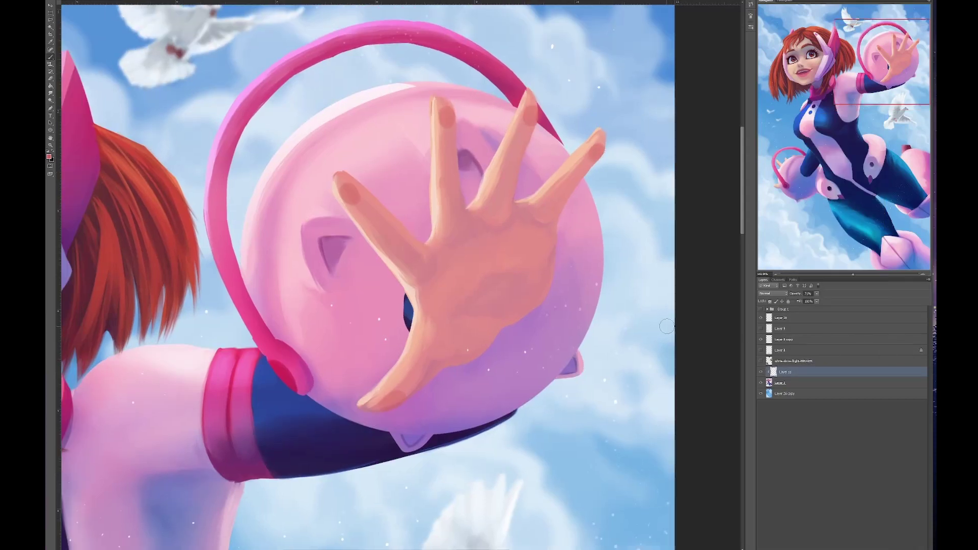
pyautogui.scroll(1, 481, 151)
pyautogui.hscroll(-1, 480, 151)
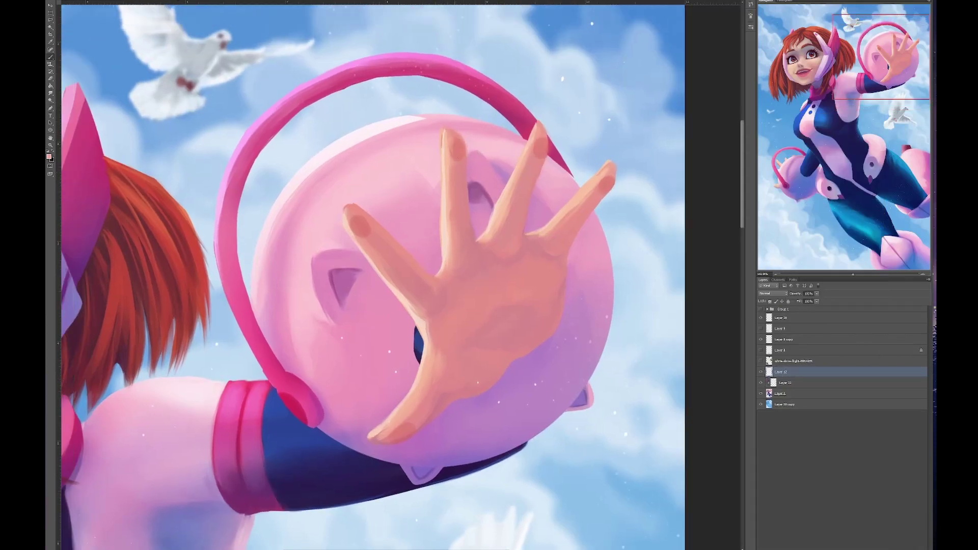
pyautogui.hscroll(-1, 448, 146)
pyautogui.hscroll(3, 448, 146)
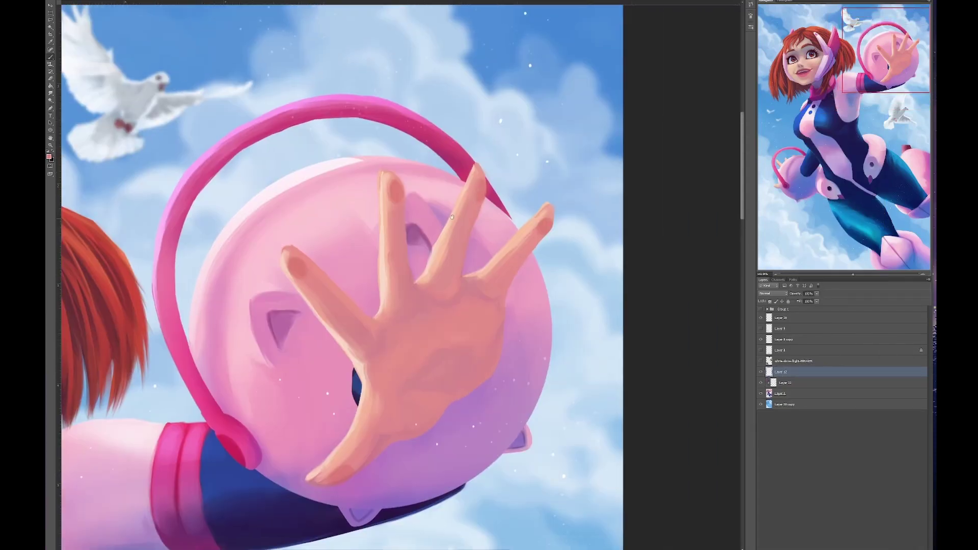
pyautogui.scroll(-1, 343, 421)
pyautogui.hscroll(-1, 343, 421)
# Step: Merge the hand detail layers into the heroine's layer and clear away the unused dove layers
pyautogui.hotkey('ctrl', '0')
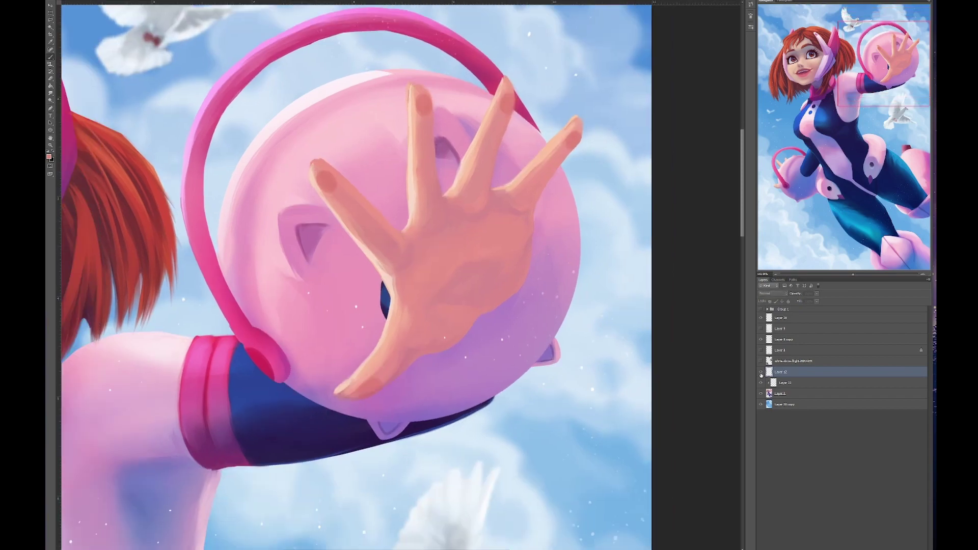
pyautogui.hotkey('ctrl', 'e')
pyautogui.click(761, 330)
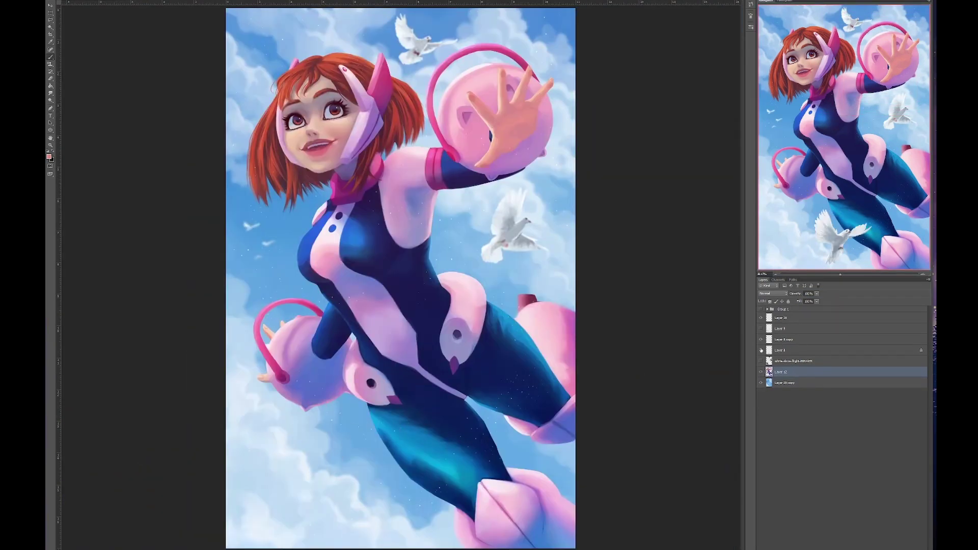
pyautogui.click(751, 26)
pyautogui.click(750, 27)
# Step: Add a soft haze over the lower legs in Screen mode and tone it down with Hue/Saturation
pyautogui.click(773, 294)
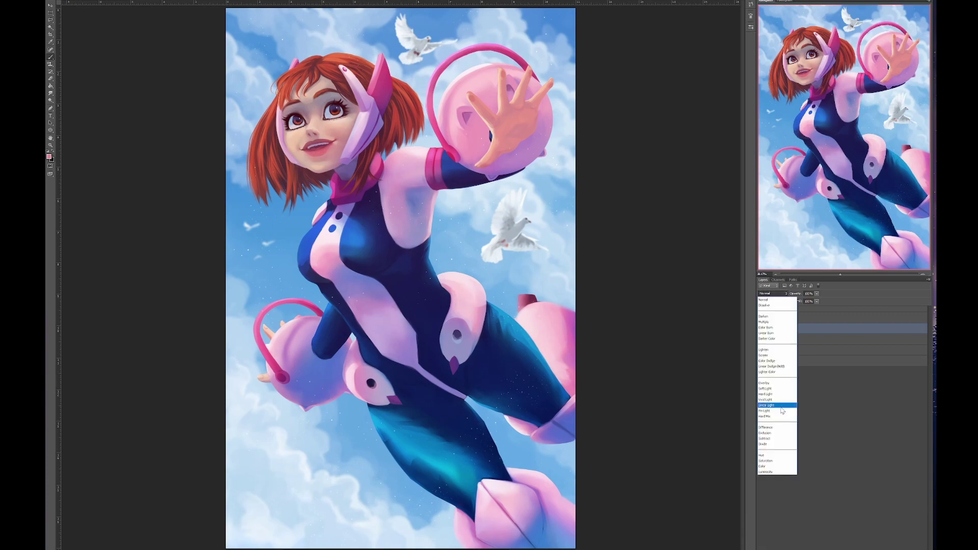
pyautogui.click(771, 352)
pyautogui.hotkey('ctrl', 'd')
pyautogui.hotkey('ctrl', 'u')
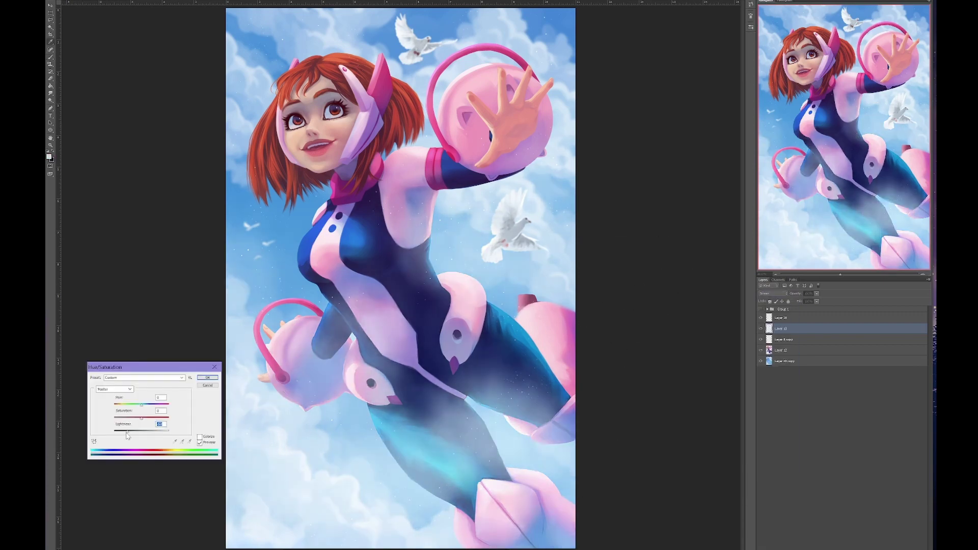
pyautogui.press('Return')
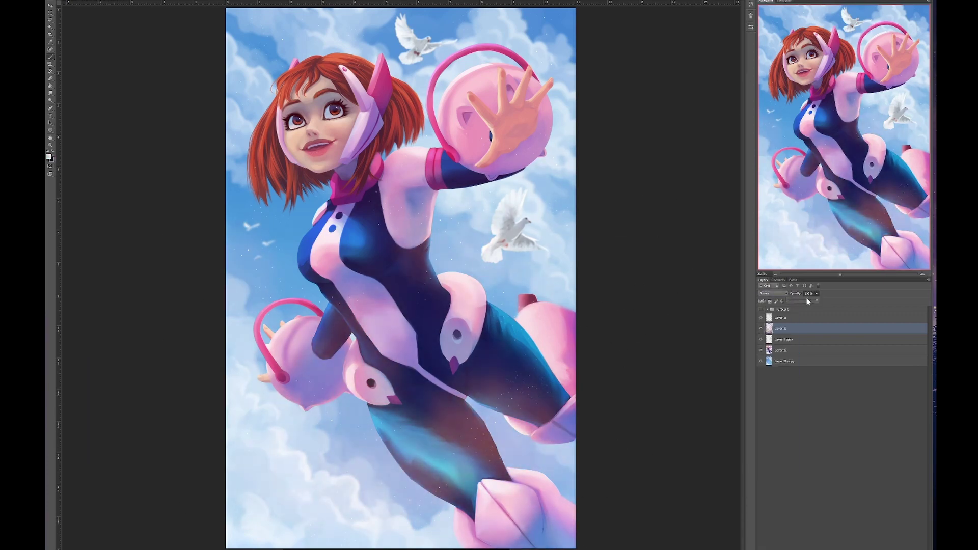
# Step: Create a tint layer on top, shift its colours with Hue/Saturation and add a mask to limit its effect
pyautogui.hotkey('ctrl', 'shift', 'alt', 'n')
pyautogui.hotkey('ctrl', 'u')
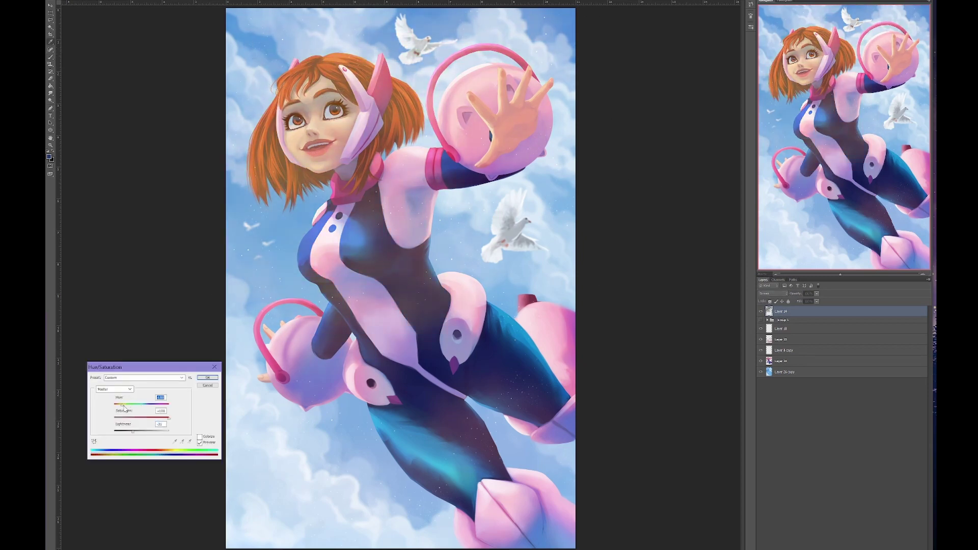
pyautogui.press('Return')
pyautogui.press('4')
pyautogui.press('4')
pyautogui.hotkey('ctrl', 'd')
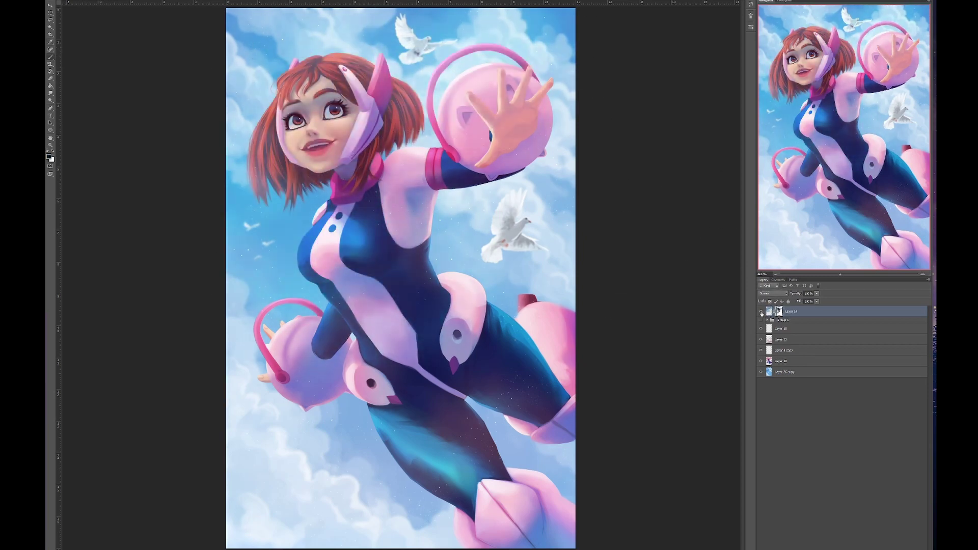
# Step: Move the masked tint layer below the white specks layer and set its opacity to 45%
pyautogui.hotkey('ctrl', '[')
pyautogui.hotkey('ctrl', '[')
pyautogui.press('4')
pyautogui.press('5')
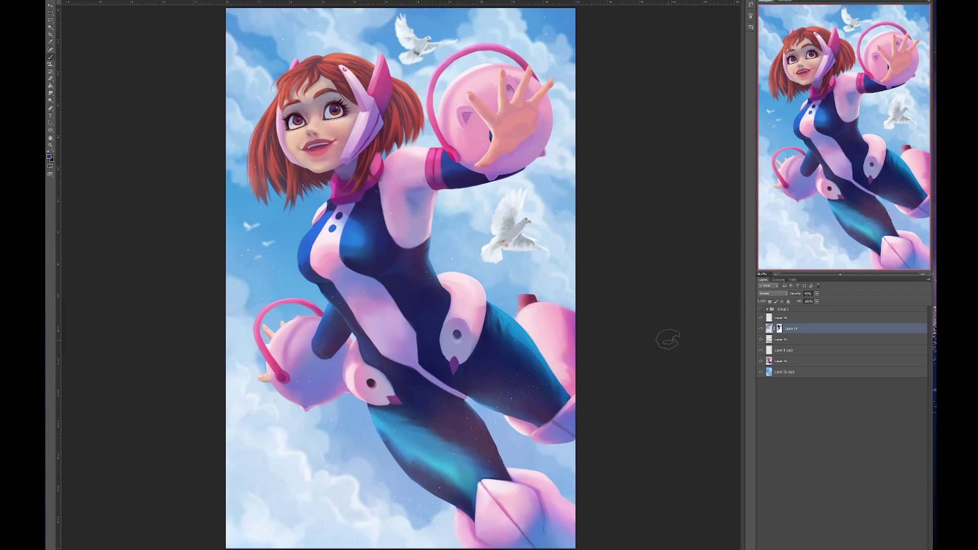
# Step: Add a Levels adjustment layer above the specks layer and adjust the picture's tonal contrast
pyautogui.hotkey('alt', ']')
pyautogui.click(218, 68)
pyautogui.press('Return')
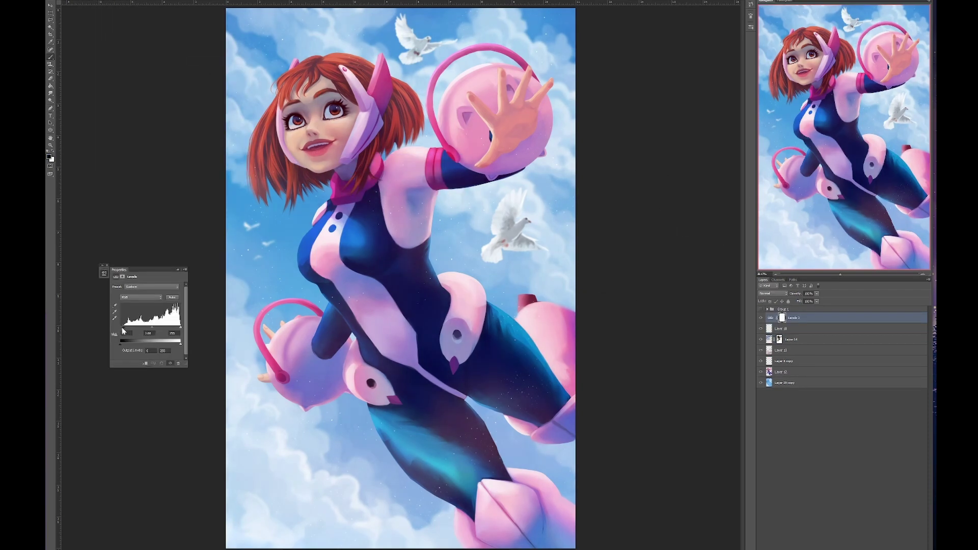
pyautogui.press('Return')
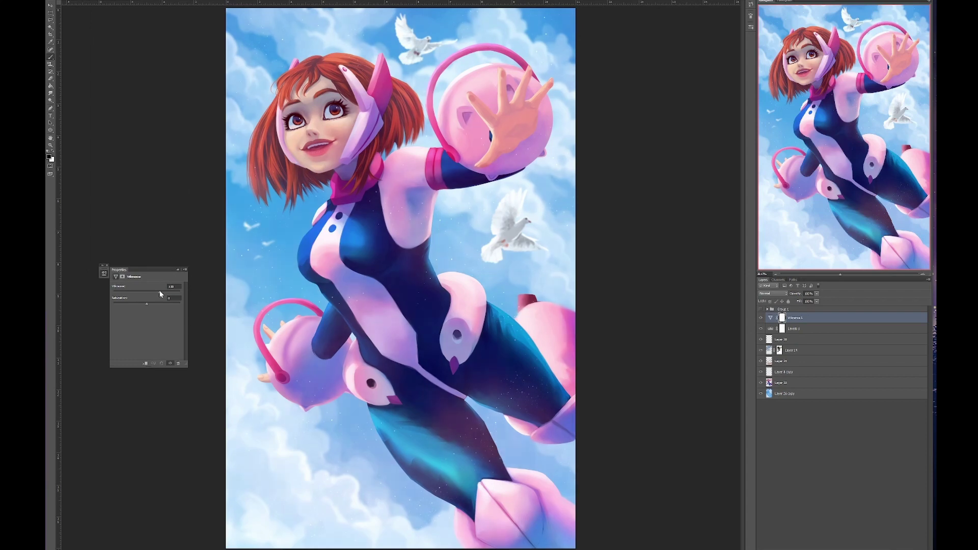
pyautogui.click(148, 303)
pyautogui.click(151, 293)
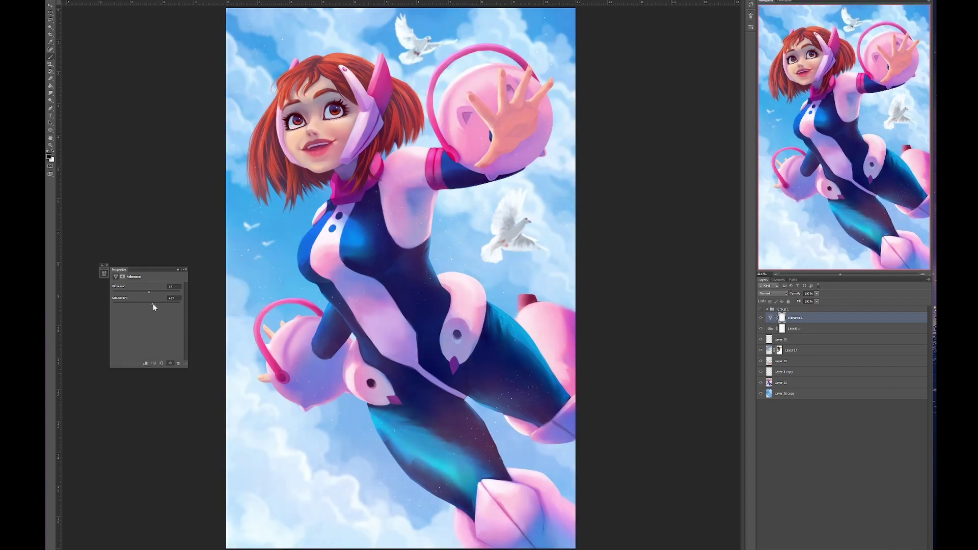
pyautogui.press('Delete')
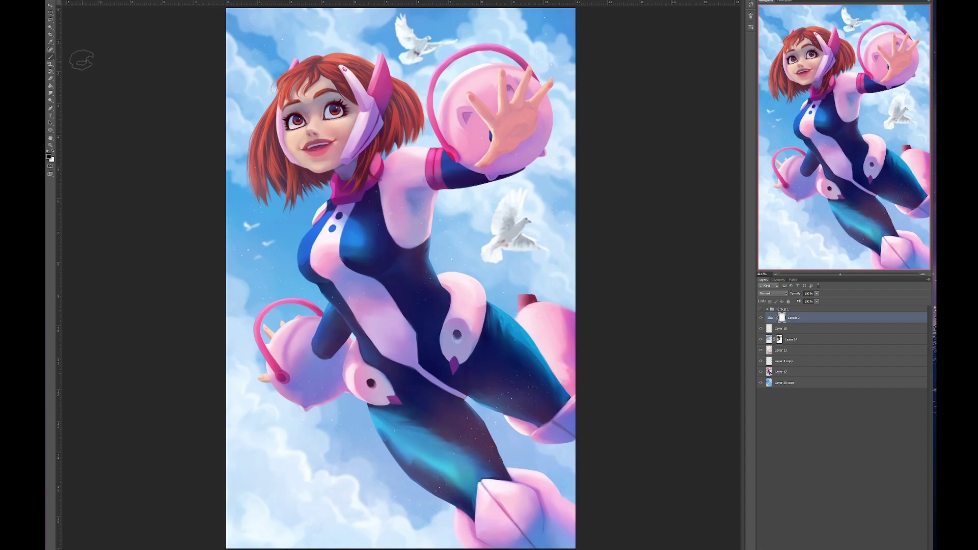